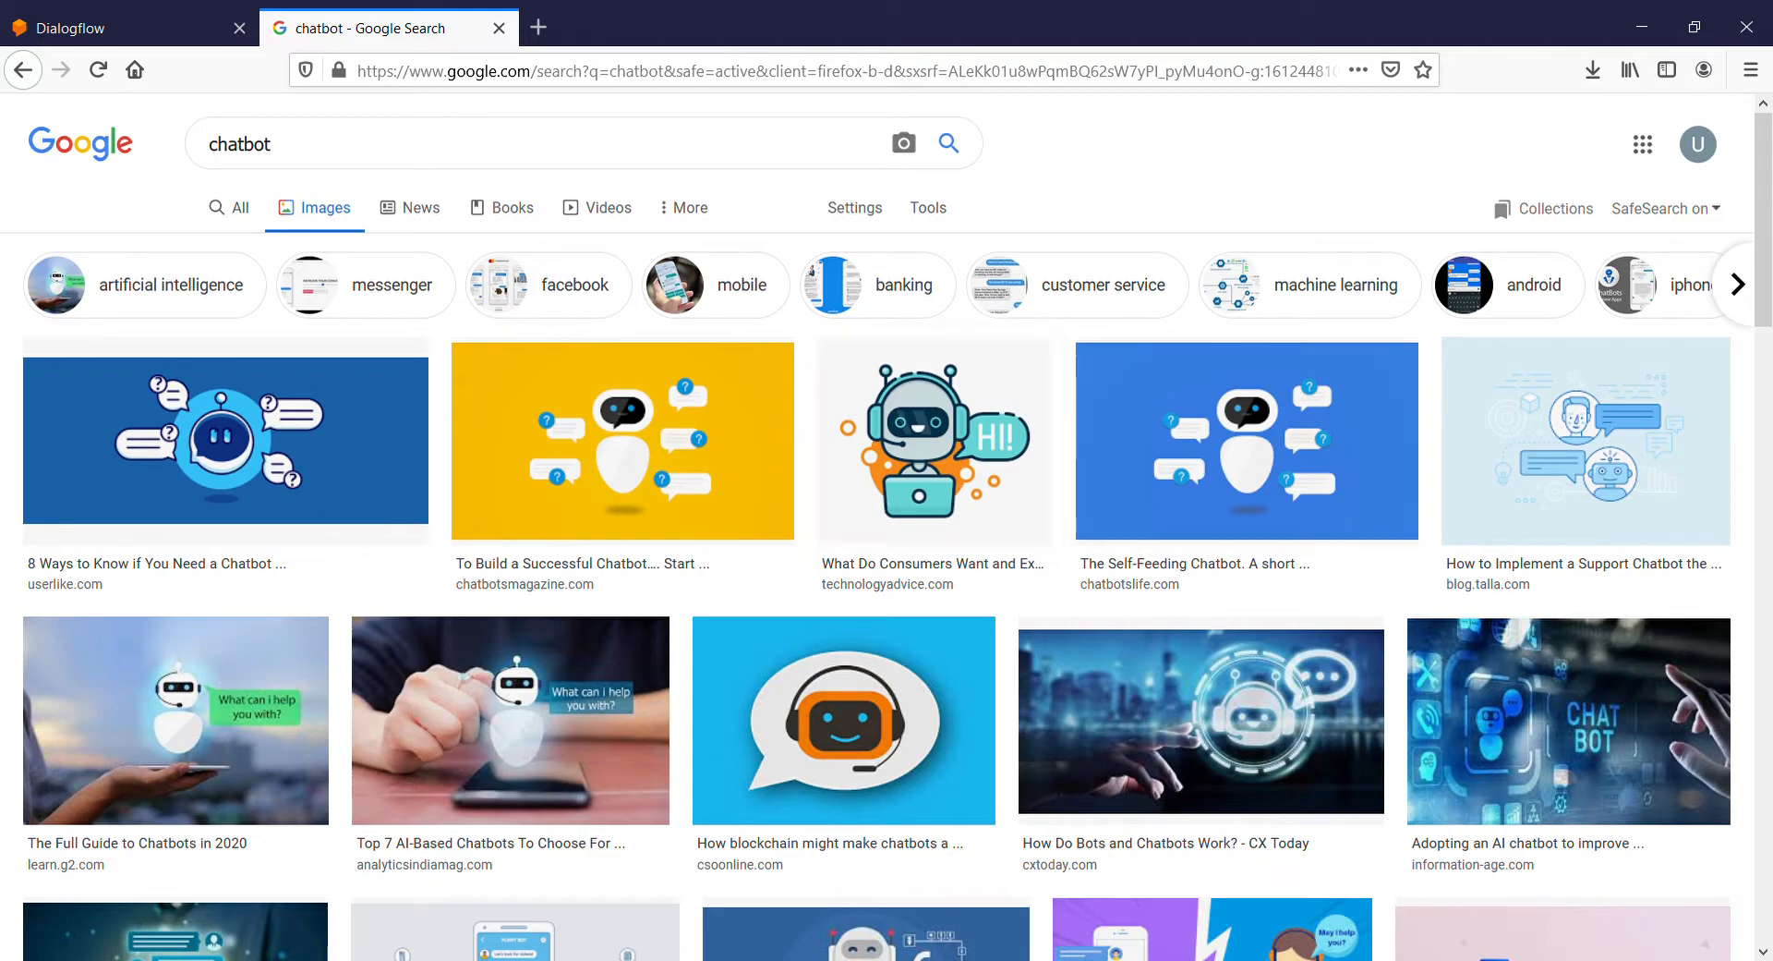
# Change the Google Images search from chatbot to "robot" and run it.
pyautogui.moveTo(244, 144); pyautogui.dragTo(209, 145)
pyautogui.press('BackSpace')
pyautogui.write('ro')
pyautogui.press('Return')
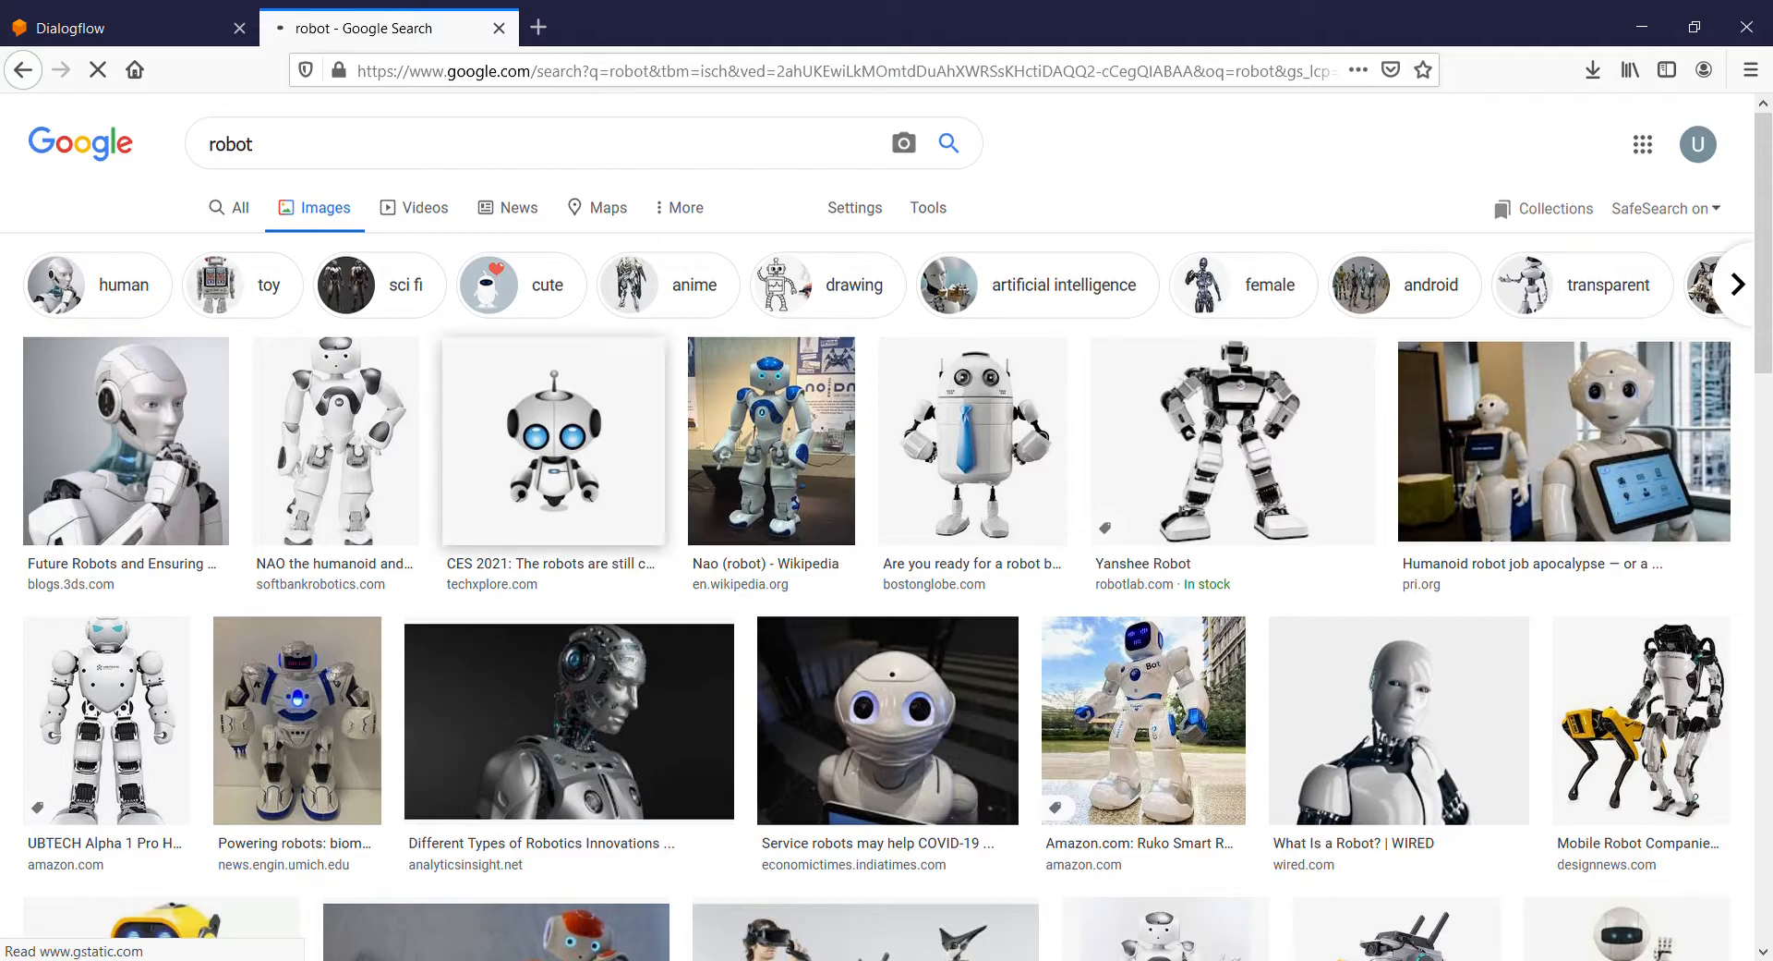
# Shorten the image search term to "bot" and run the search again.
pyautogui.click(226, 144)
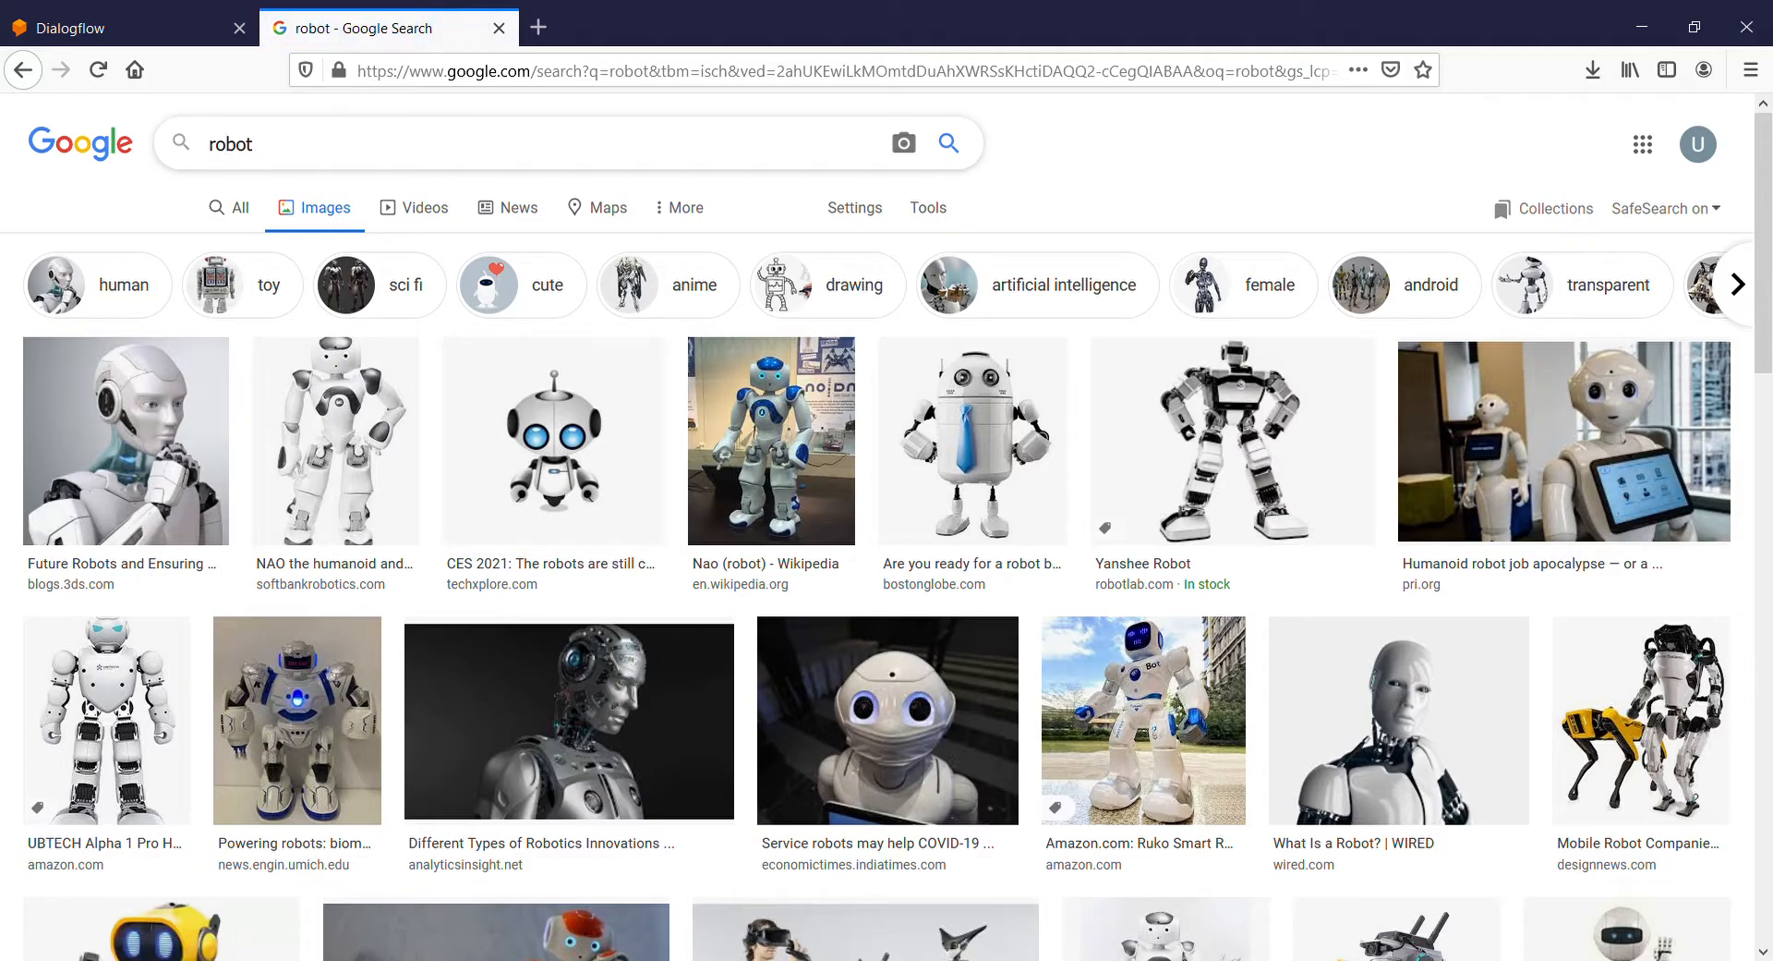
pyautogui.press('BackSpace')
pyautogui.press('BackSpace')
pyautogui.press('Return')
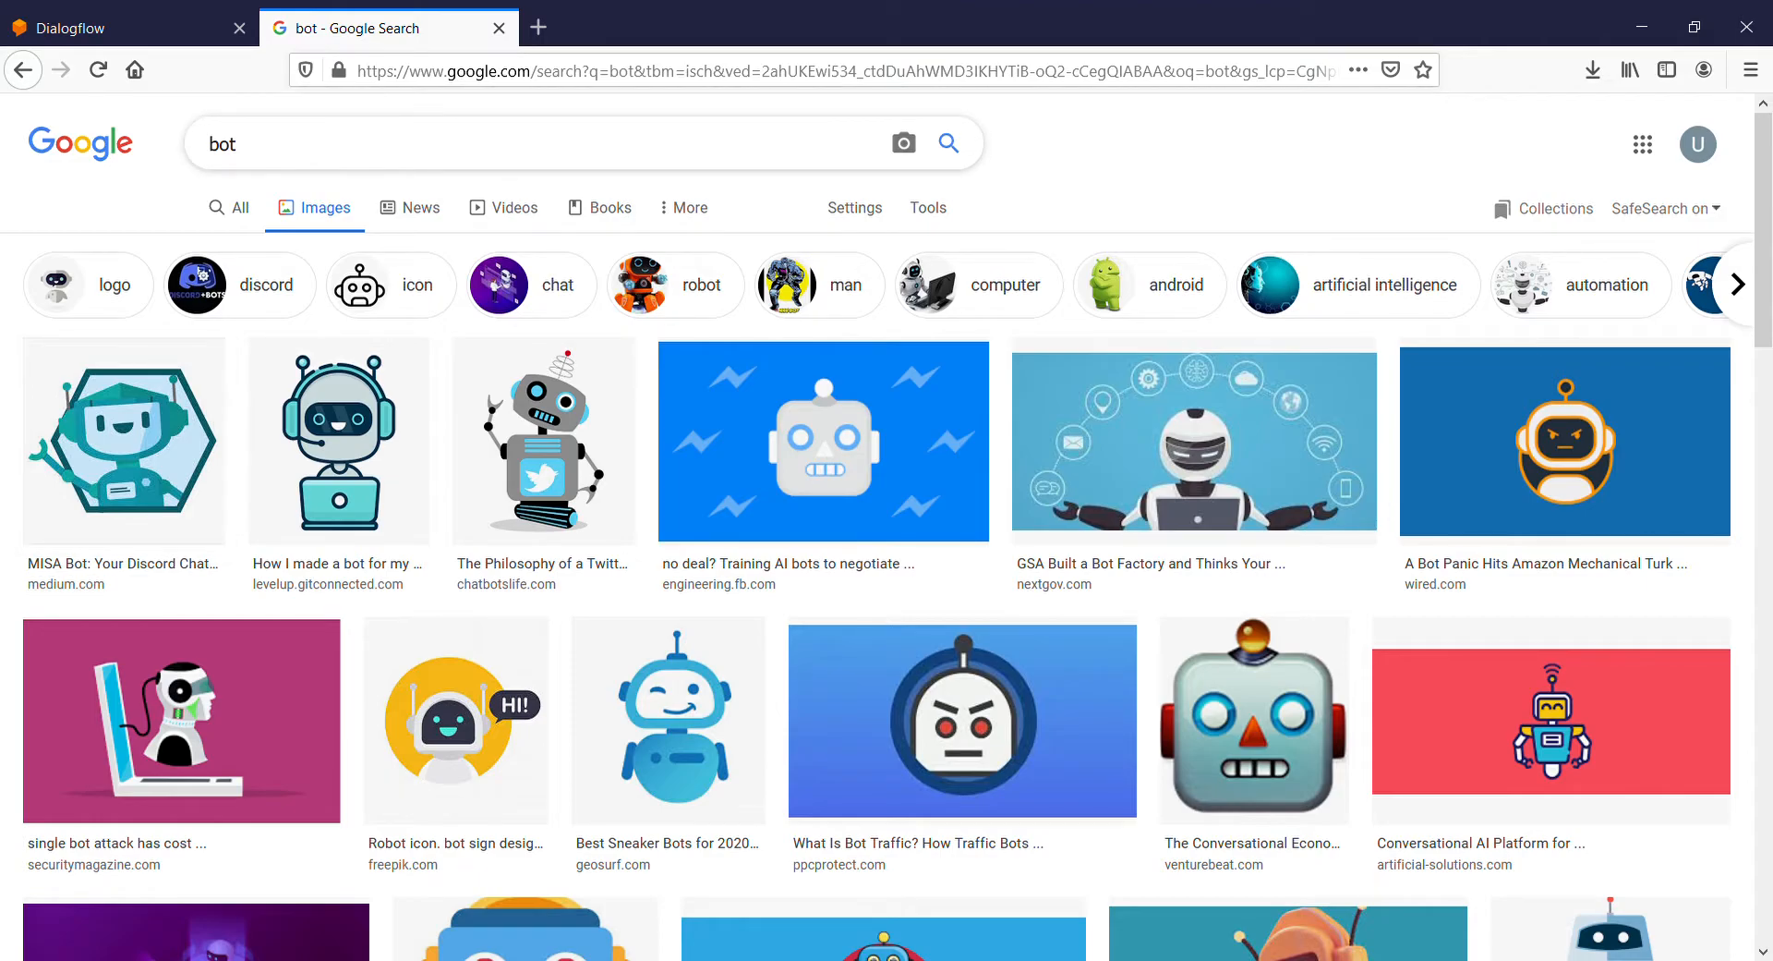
# Search Google Images for "chatbot" and narrow the results with the banking and conversation filters.
pyautogui.click(210, 144)
pyautogui.write('chat')
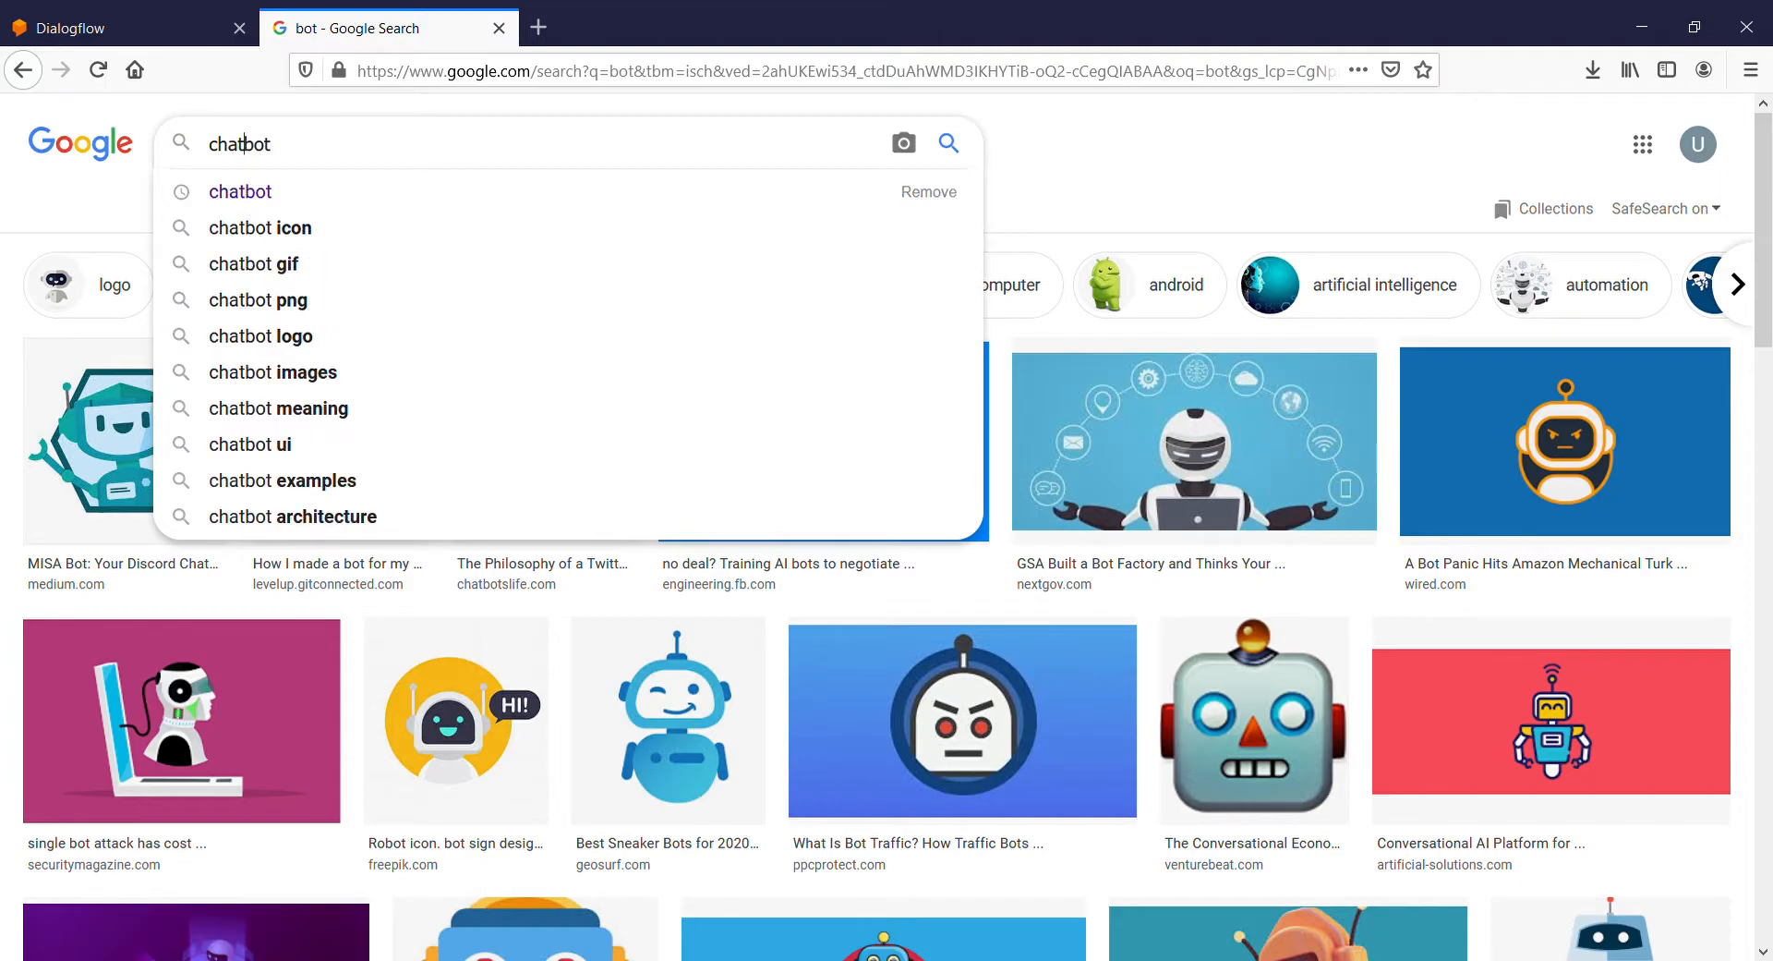
pyautogui.press('Return')
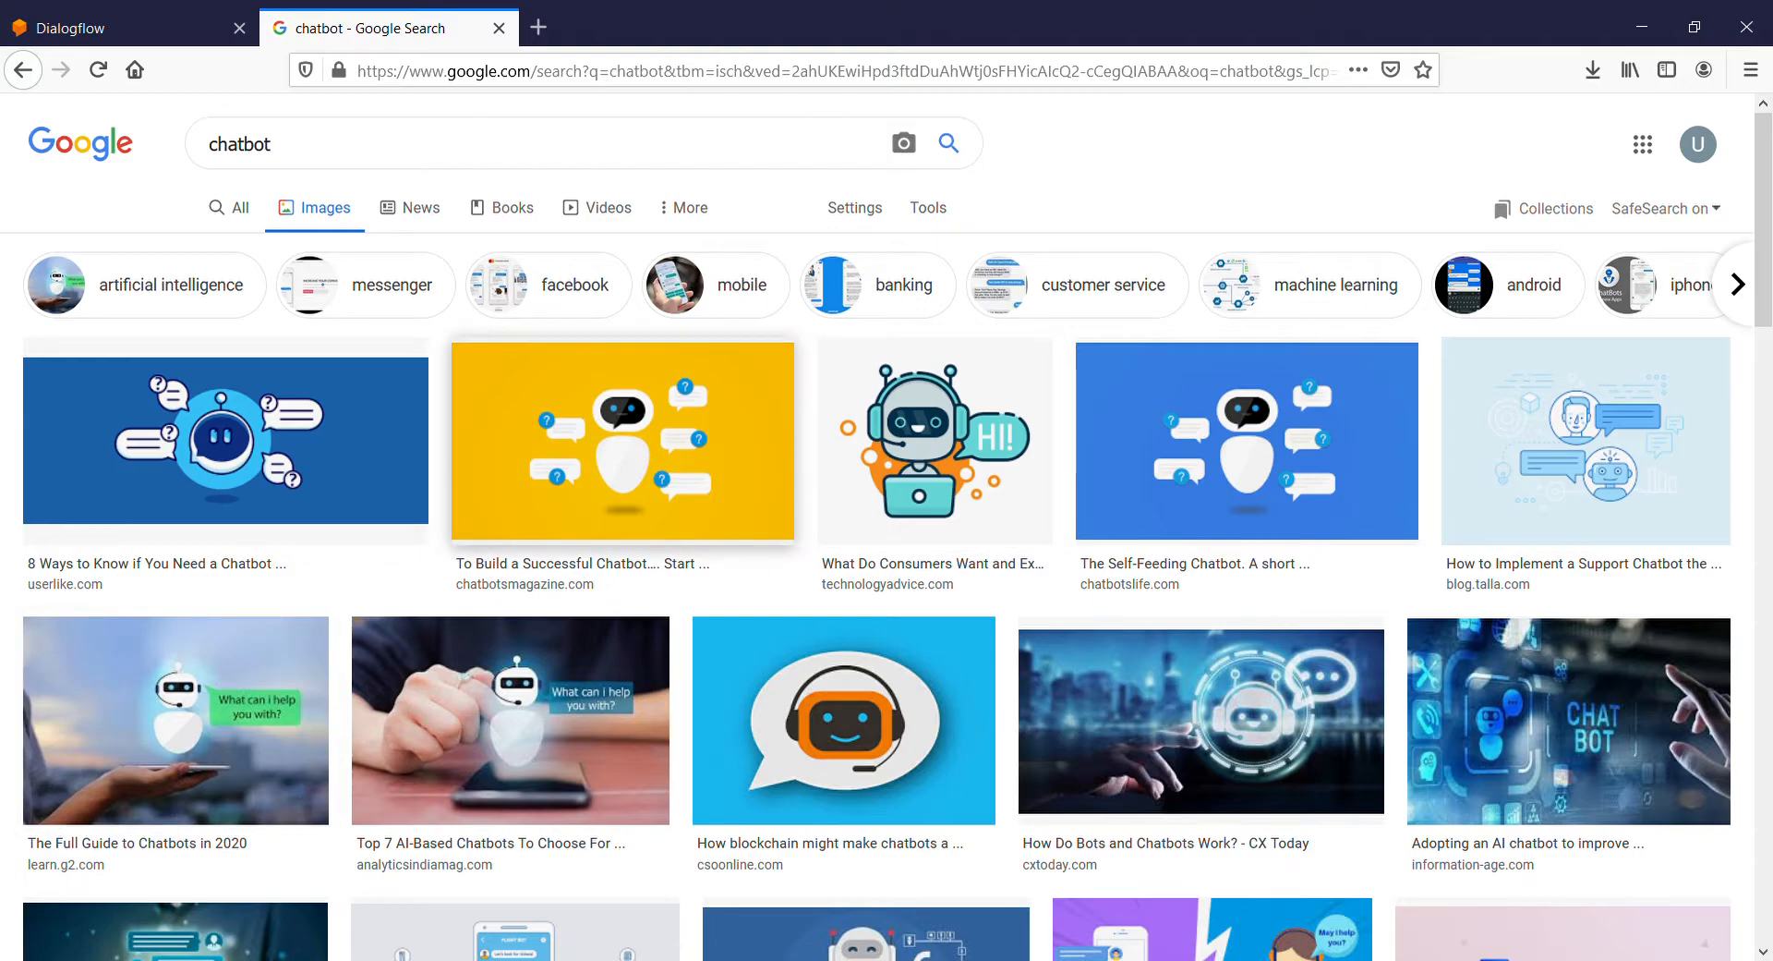
pyautogui.click(878, 284)
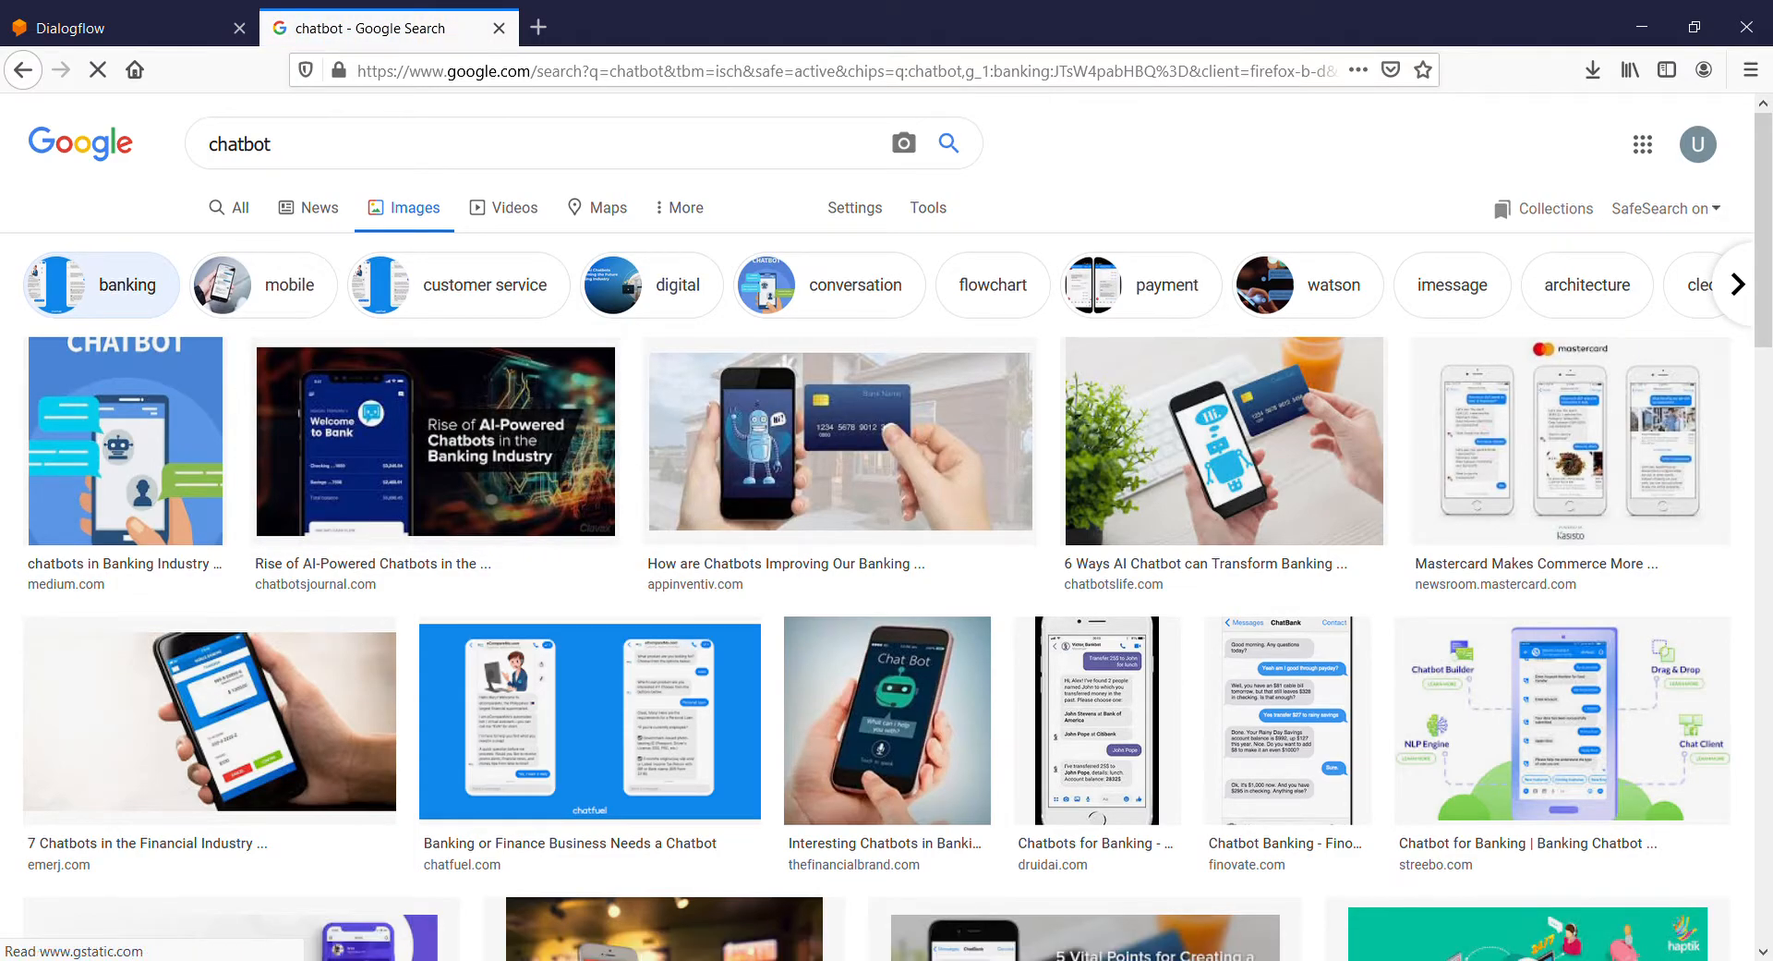
pyautogui.click(830, 285)
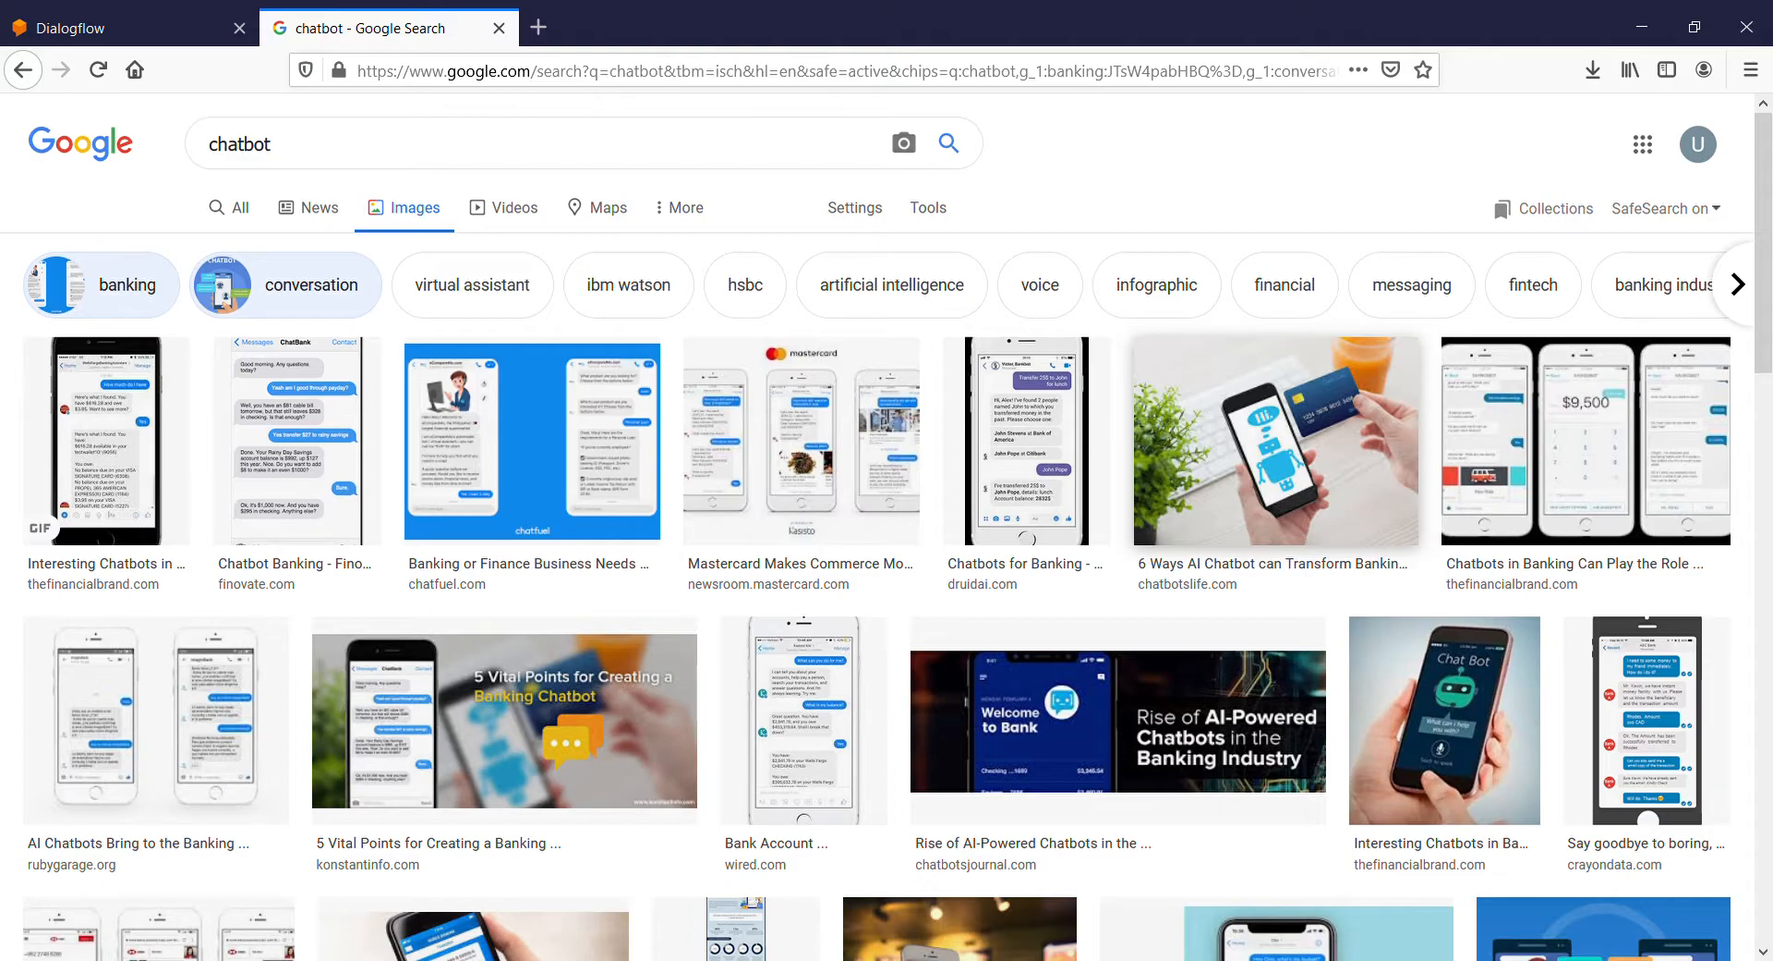
pyautogui.moveTo(1763, 175)
pyautogui.mouseDown()
pyautogui.moveTo(1763, 253)
pyautogui.moveTo(1763, 173)
pyautogui.mouseUp()
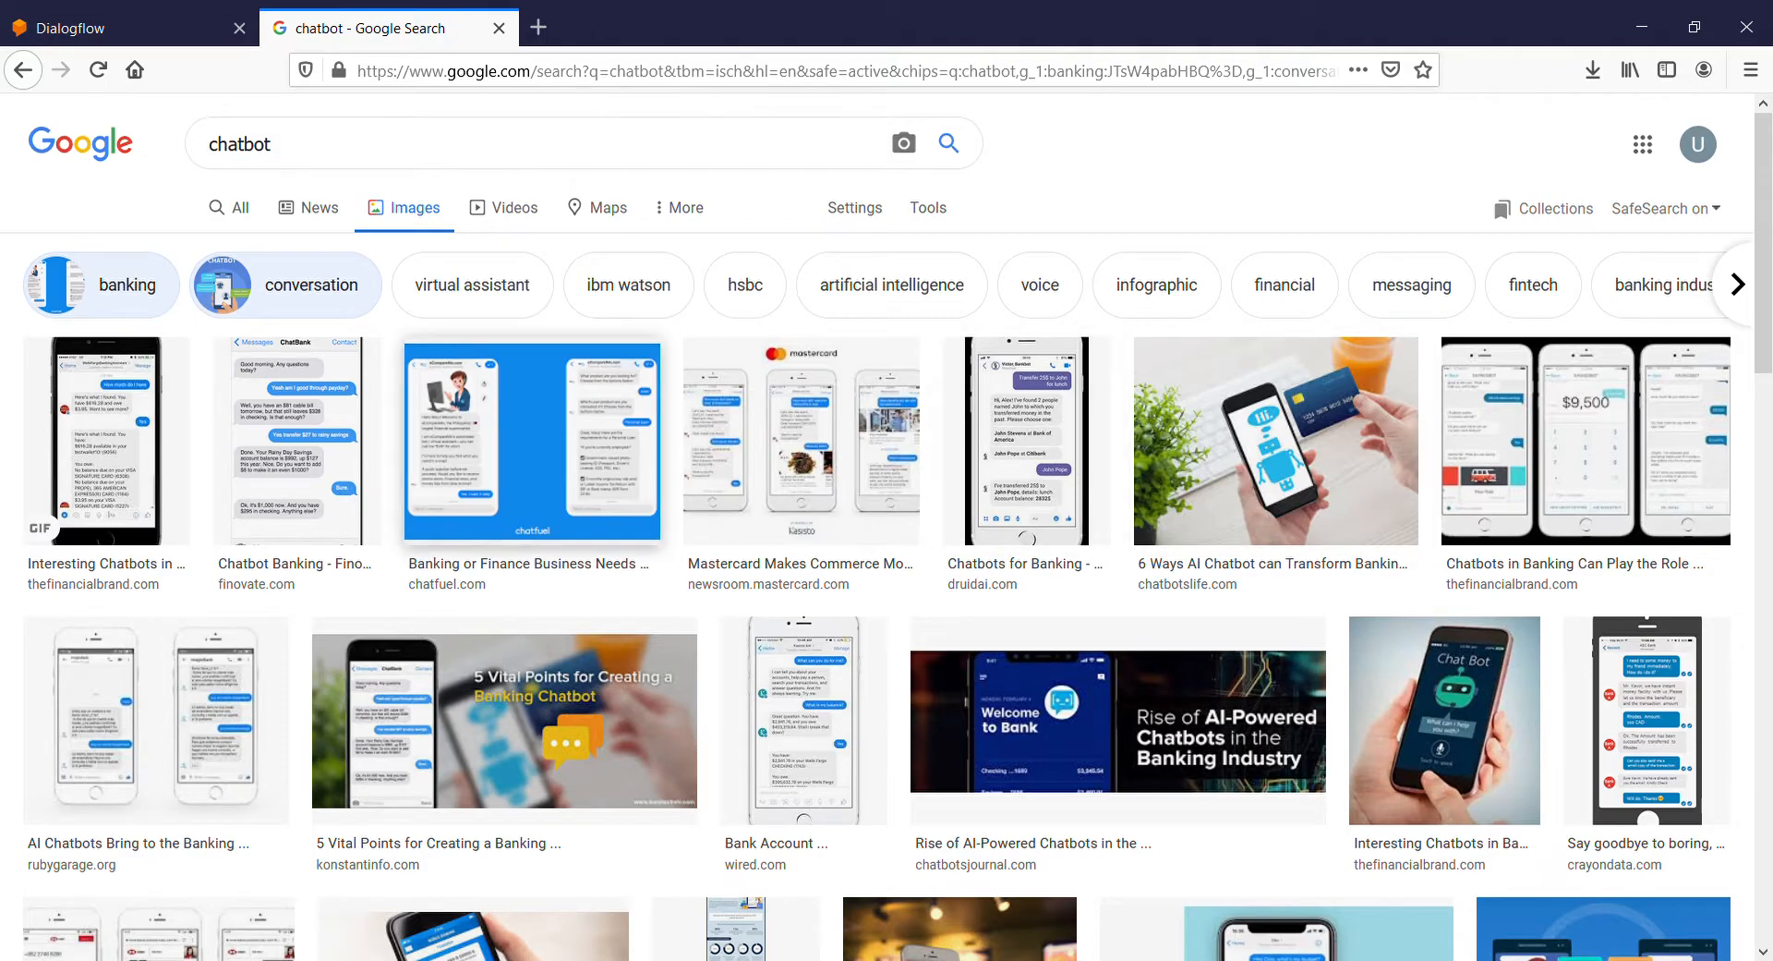
# Try to open Dialogflow's jarvis-ofnn intents page in a new tab, close it and return to the existing Dialogflow tab.
pyautogui.click(538, 26)
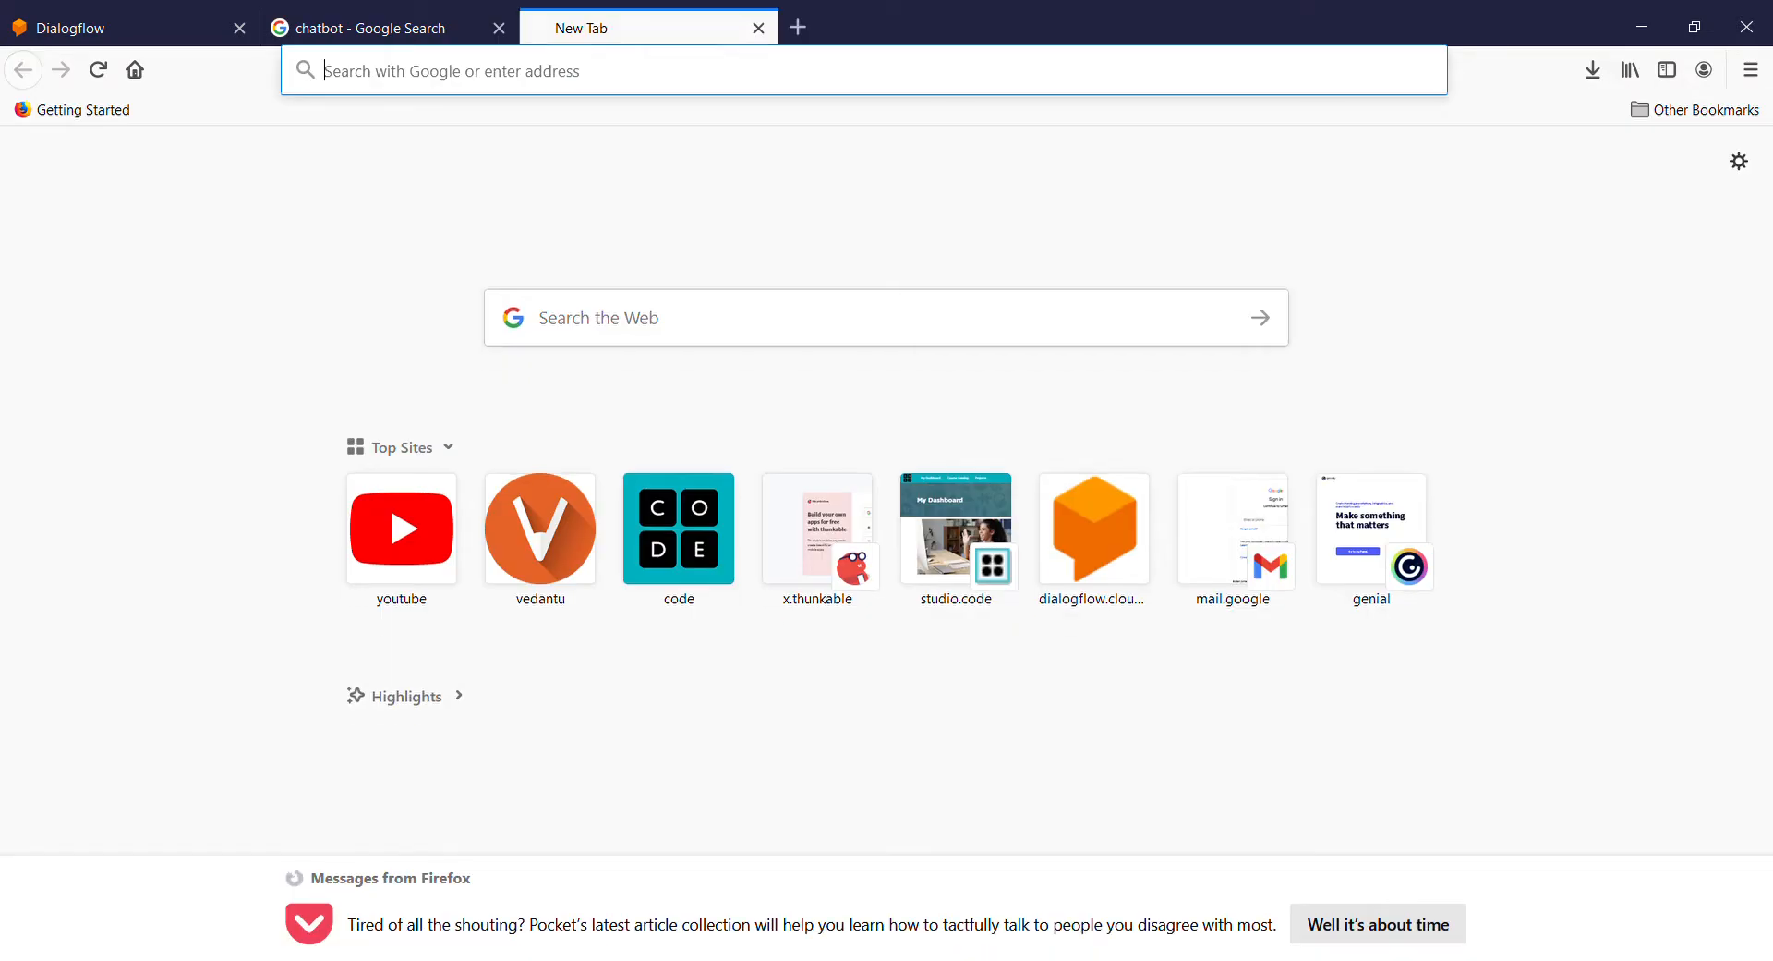
pyautogui.click(554, 71)
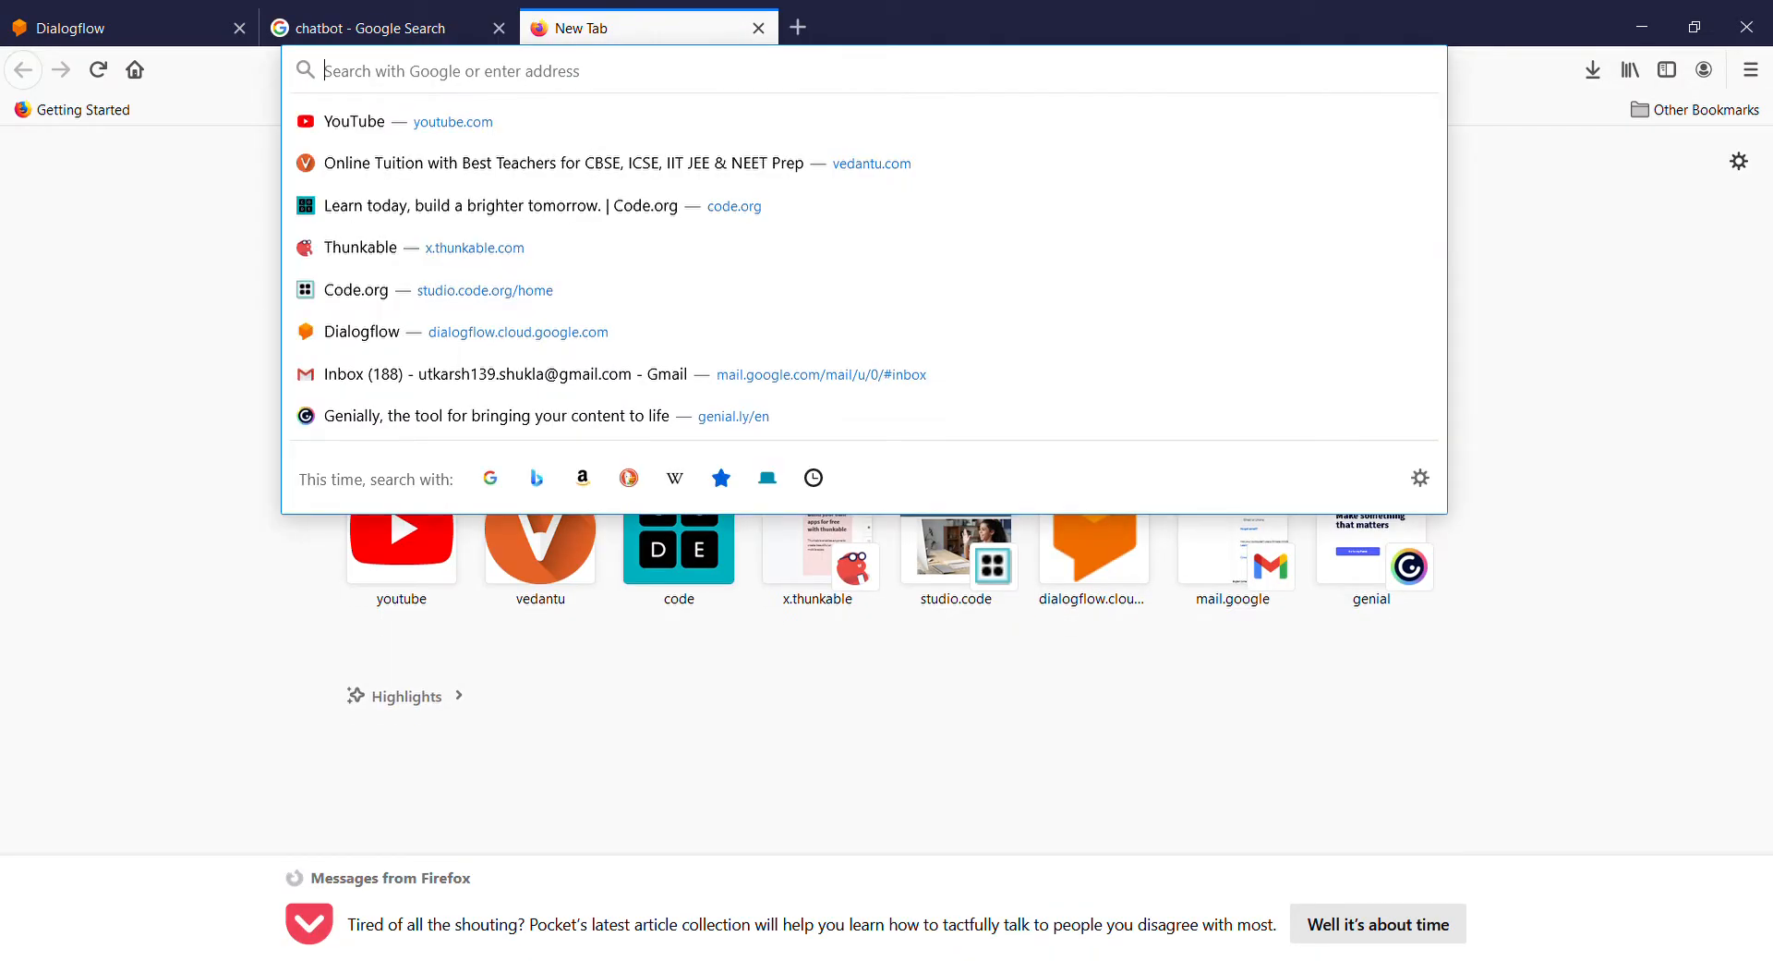
pyautogui.write('dialogflow.cloud.google.com/')
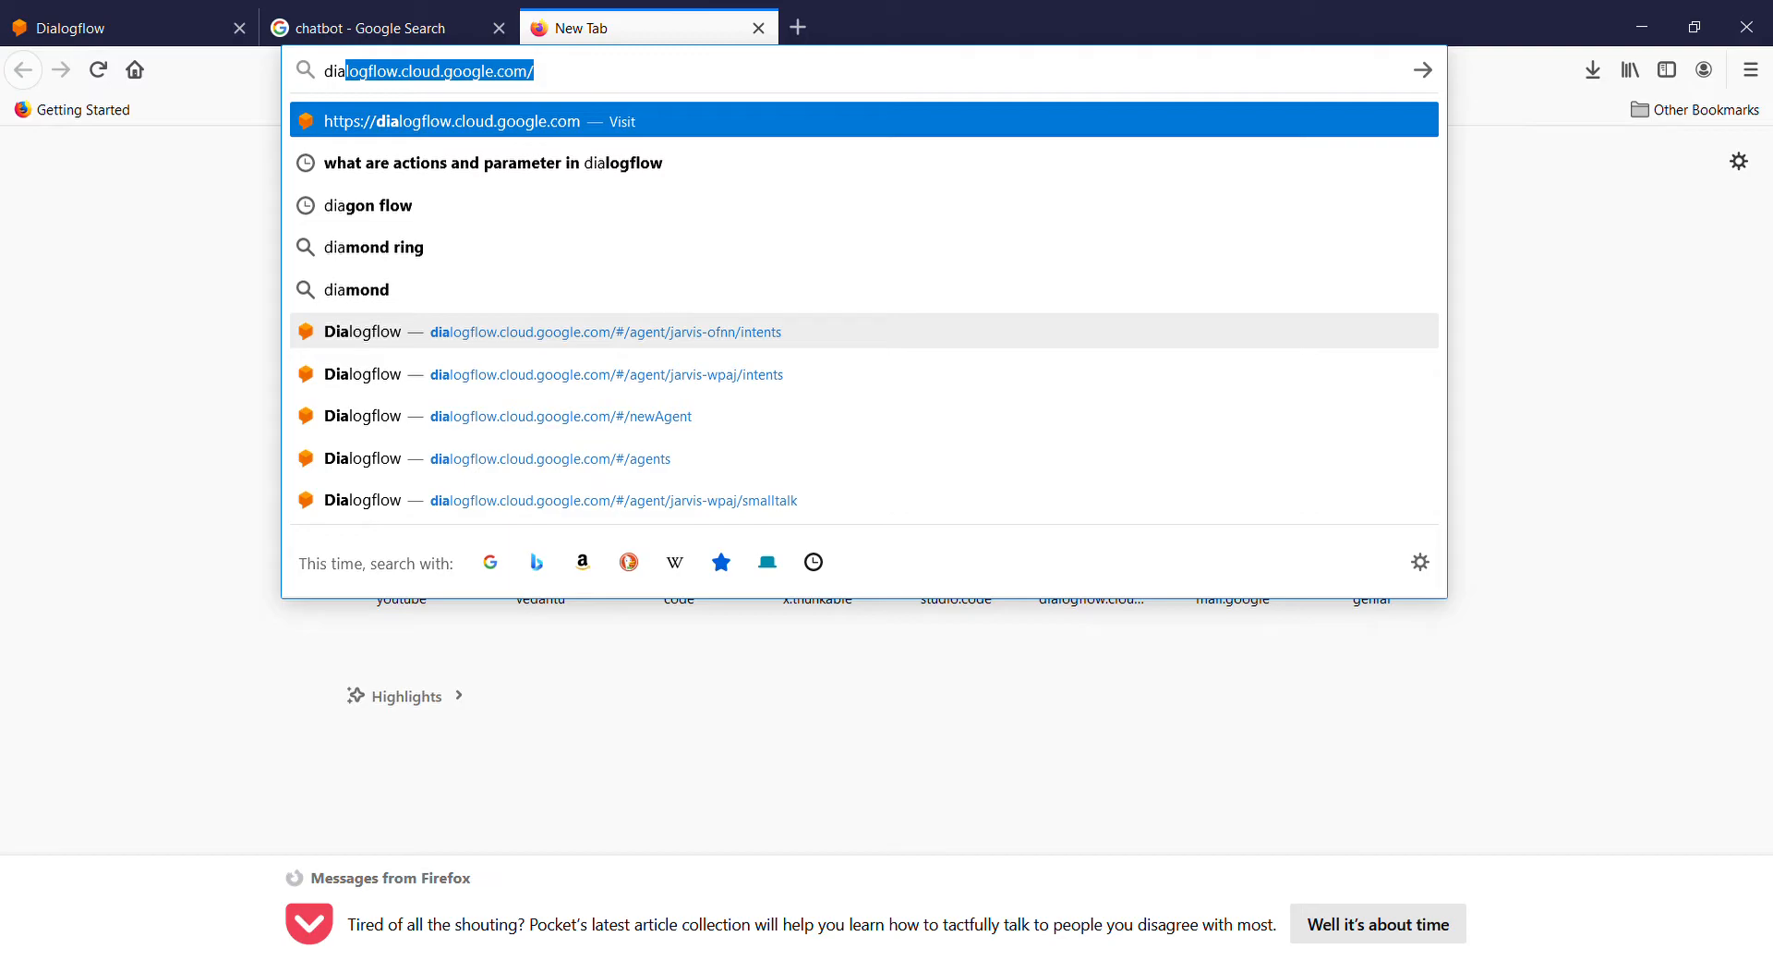
pyautogui.click(554, 331)
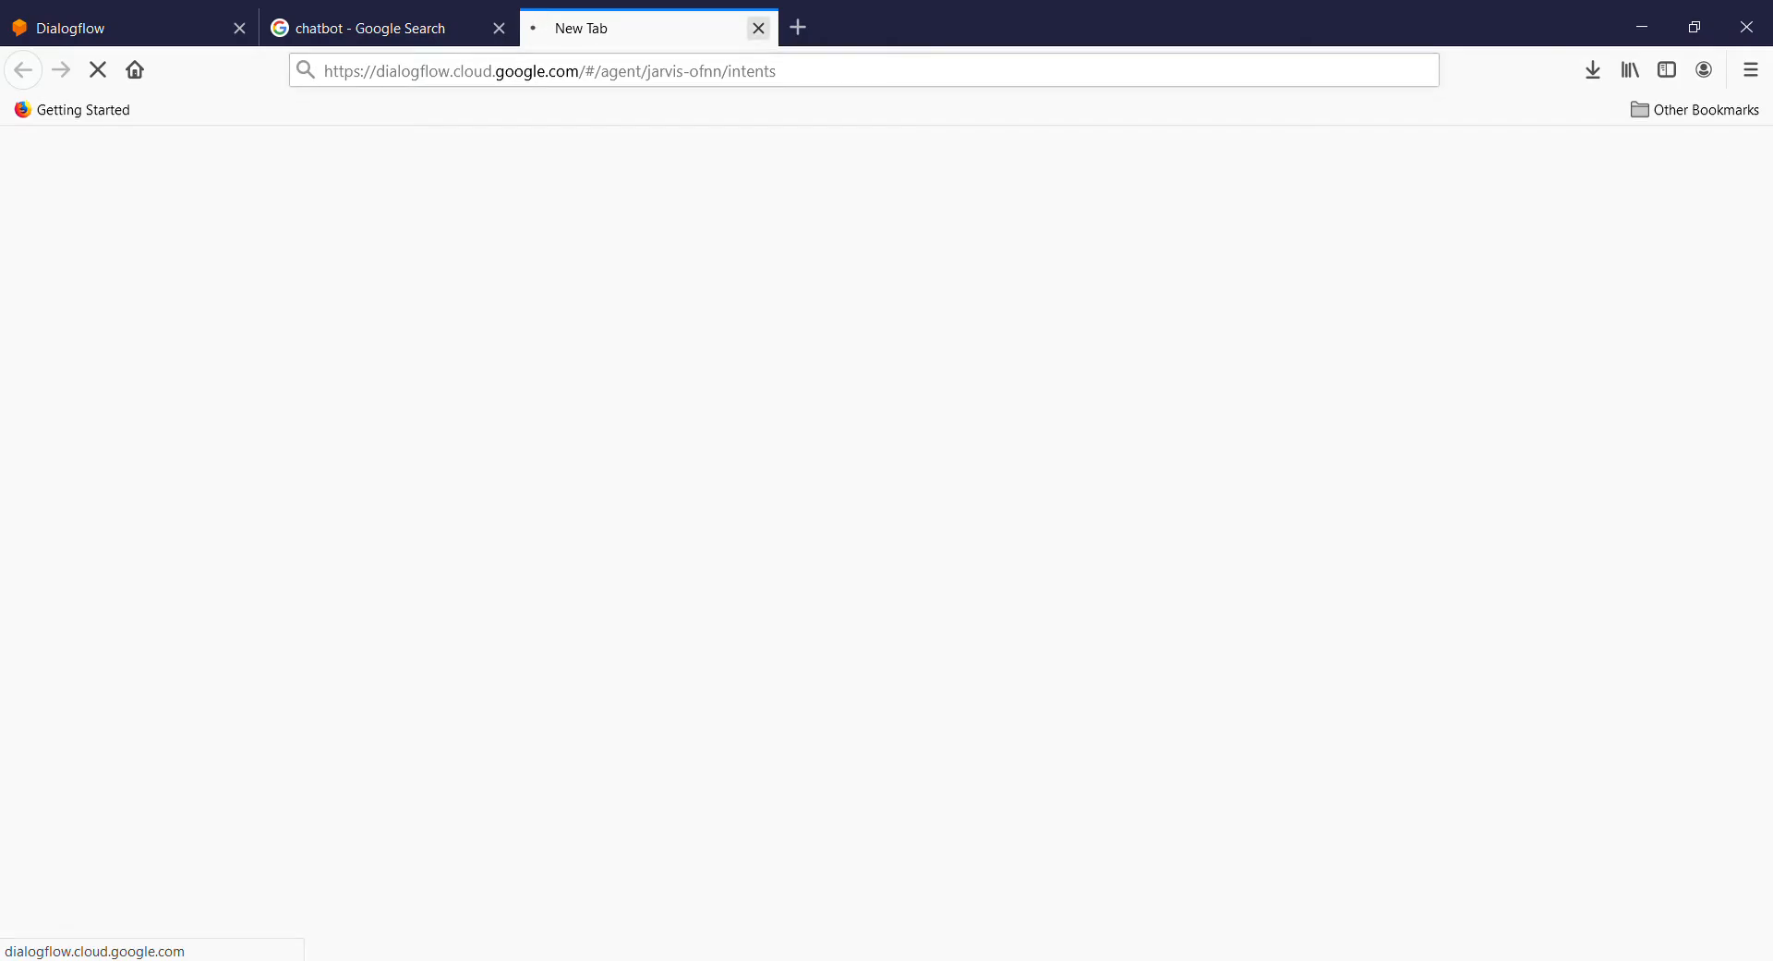
pyautogui.click(758, 27)
pyautogui.click(129, 27)
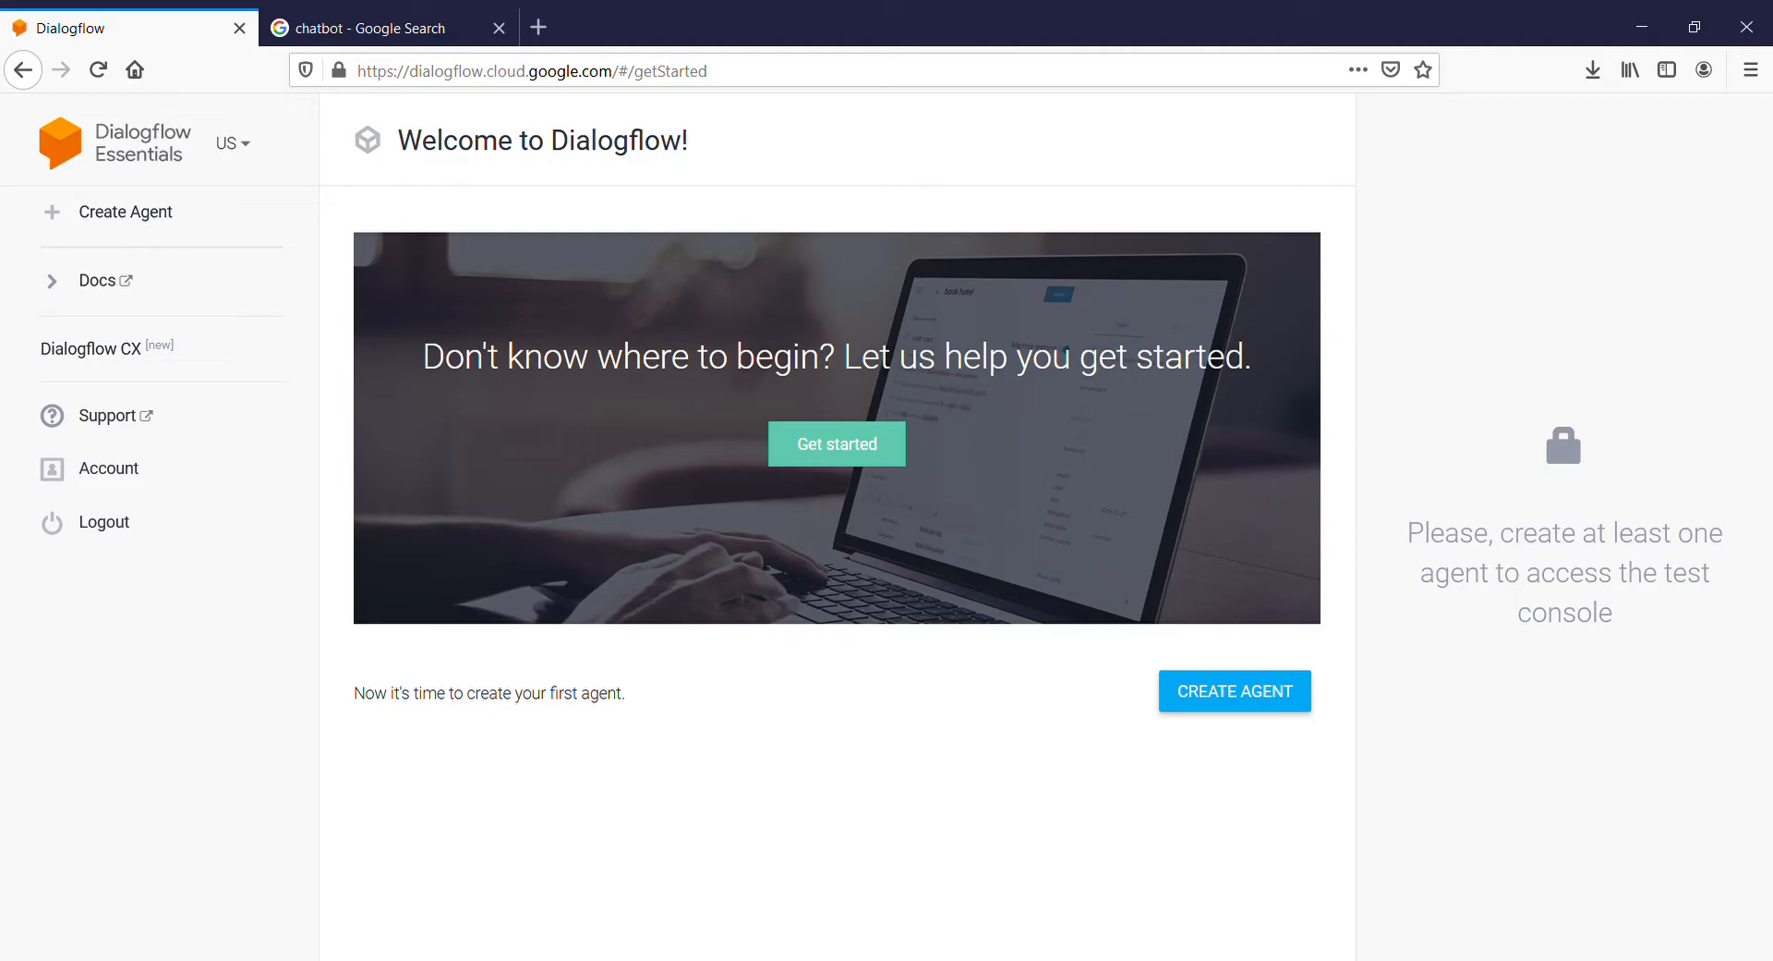
# Search Google Images for "user and an agent" and open the DeviceAtlas diagram from the List of User Agent strings result.
pyautogui.hotkey('ctrl', 'Tab')
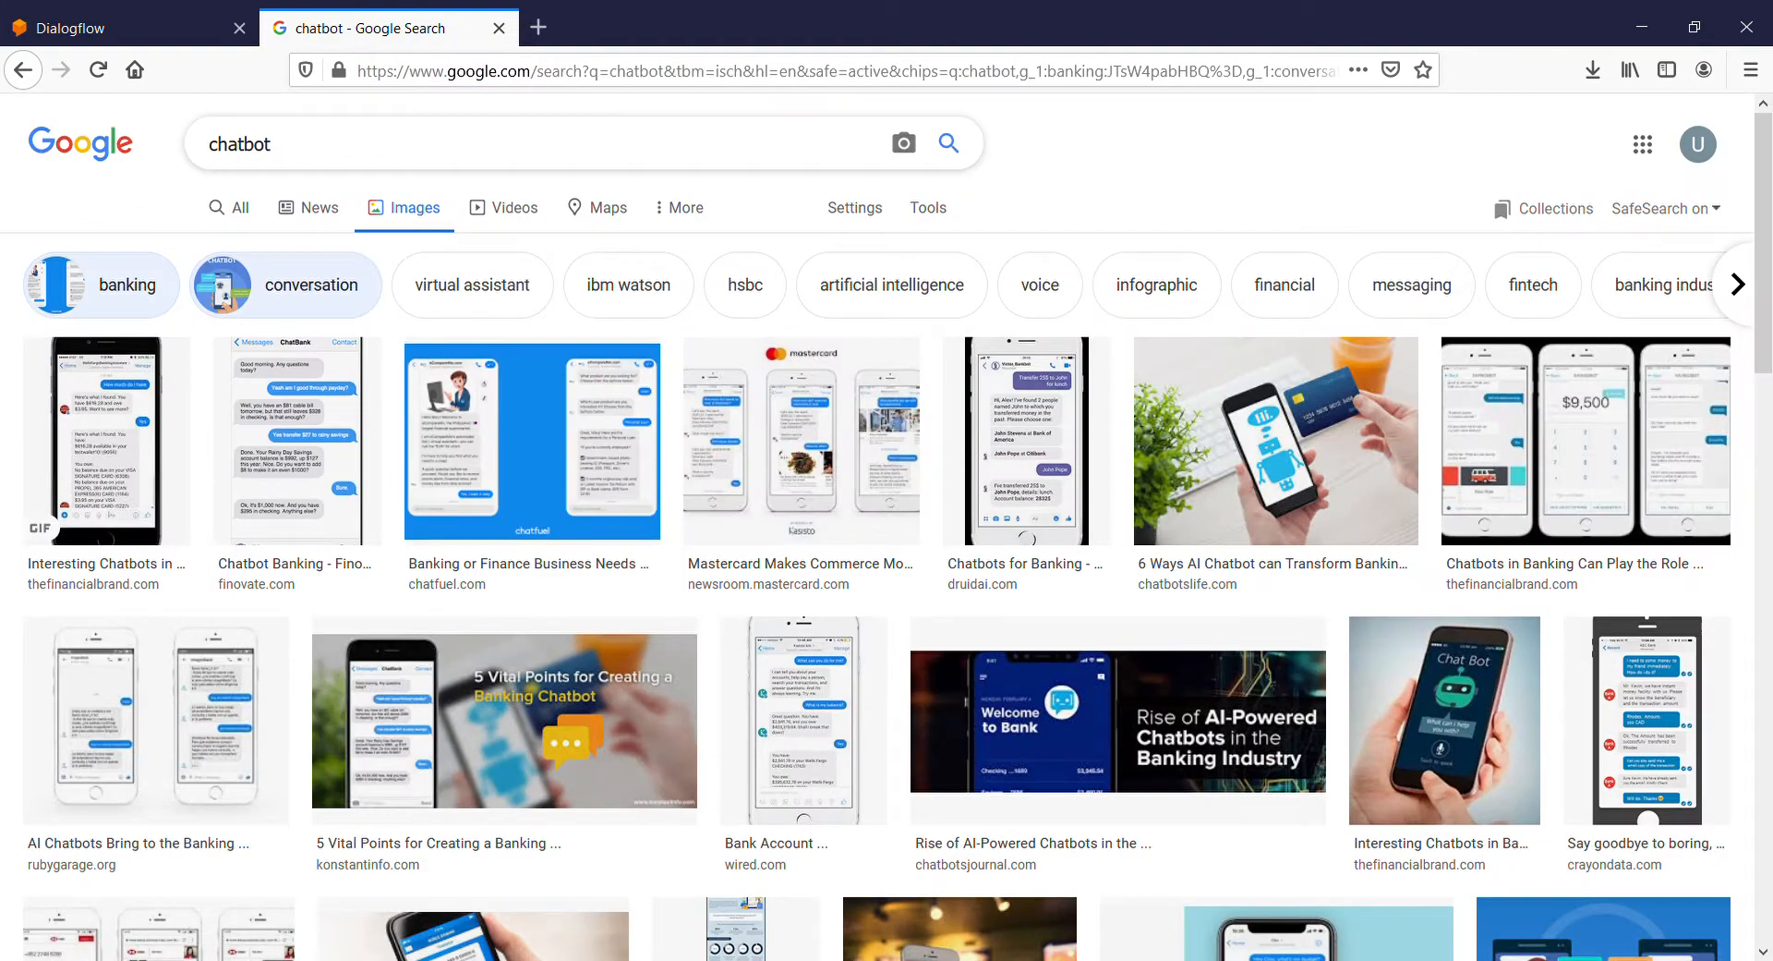
pyautogui.doubleClick(241, 144)
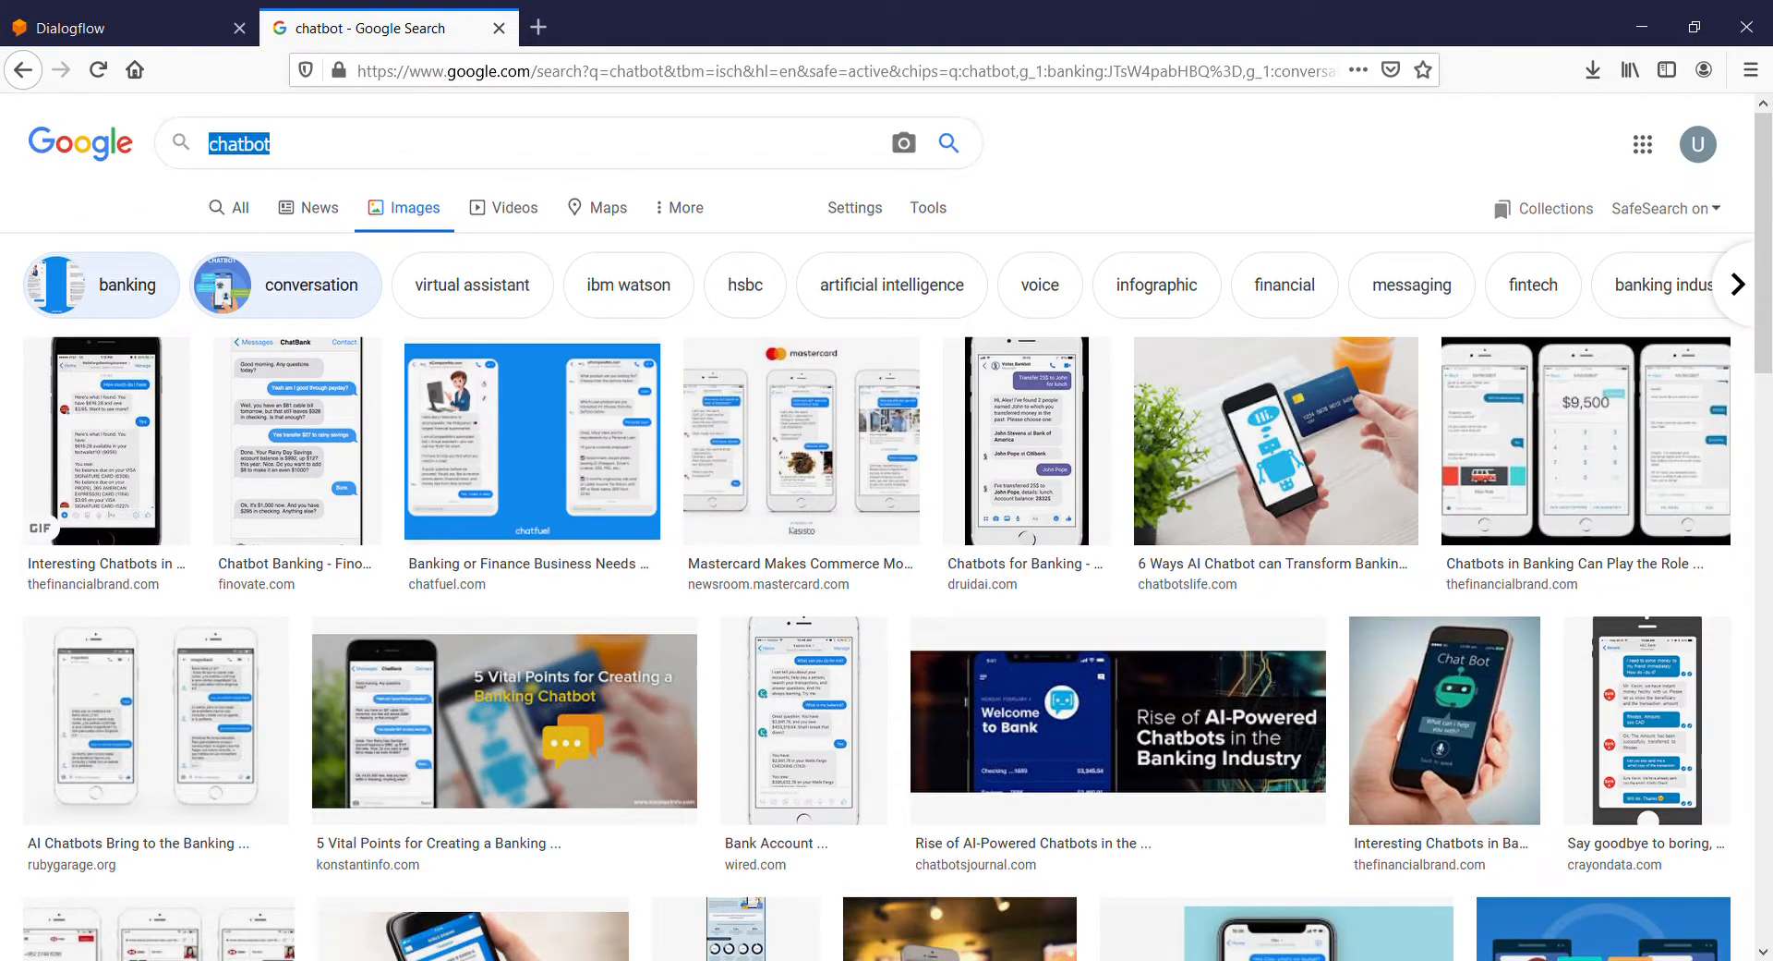
pyautogui.press('BackSpace')
pyautogui.write('user')
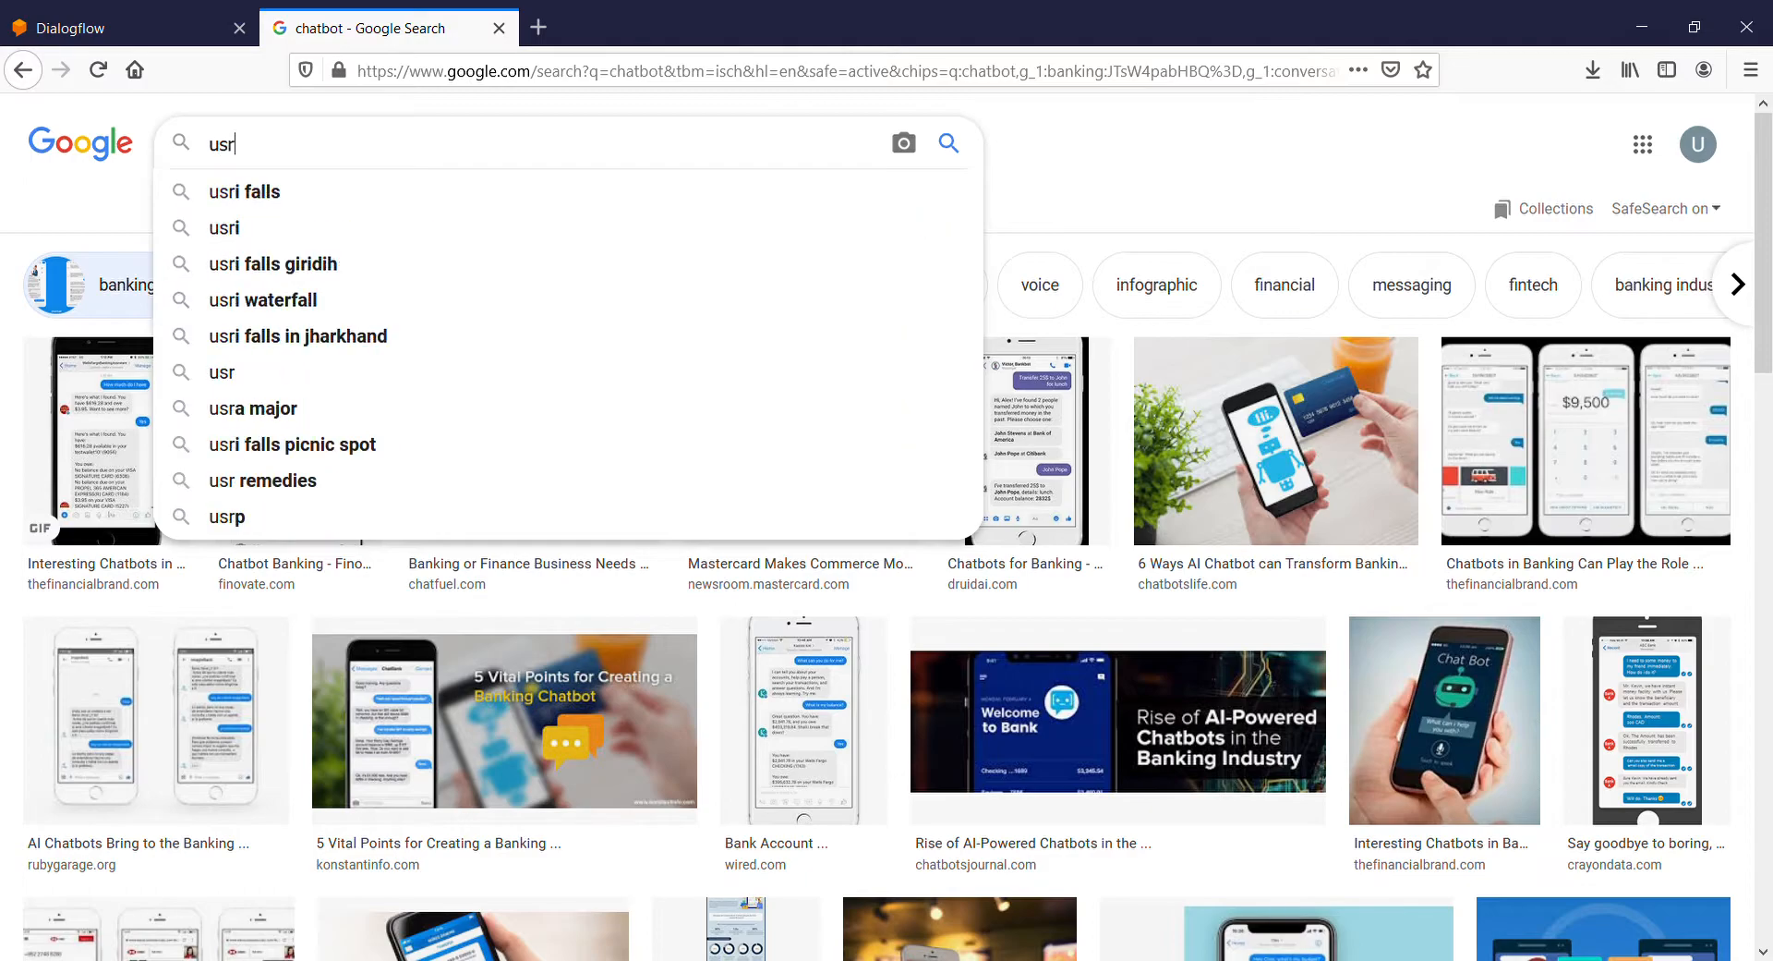
pyautogui.write(' and ')
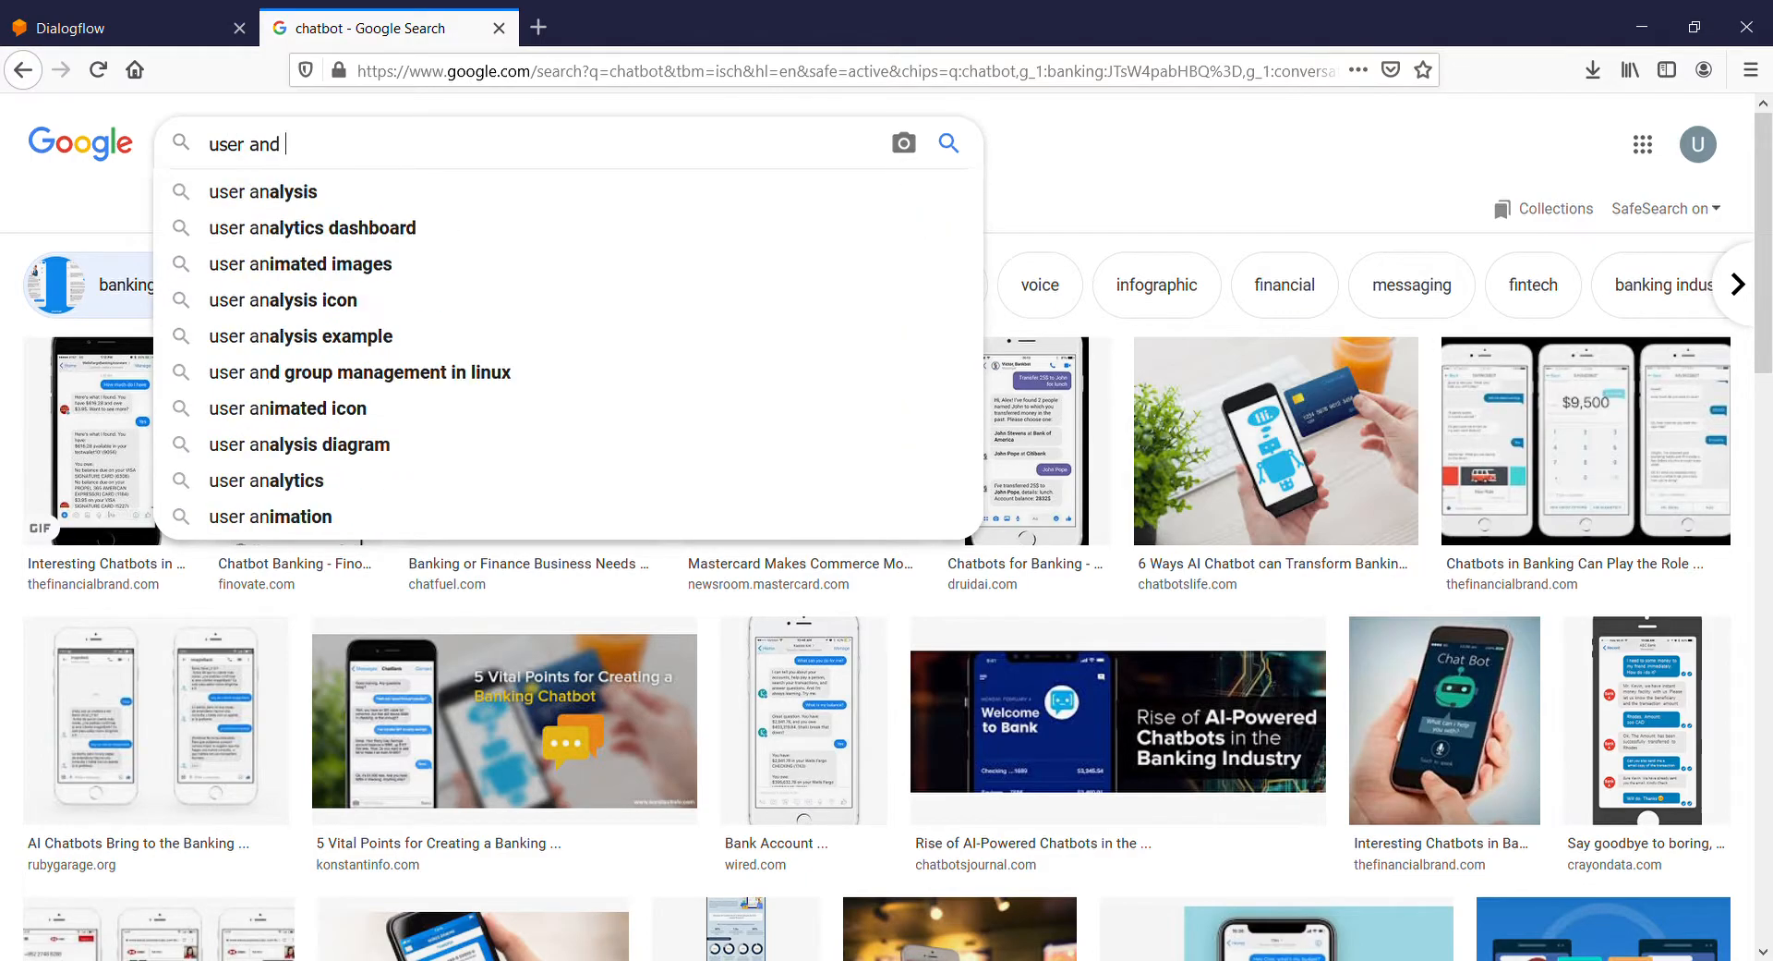
pyautogui.write('an agent')
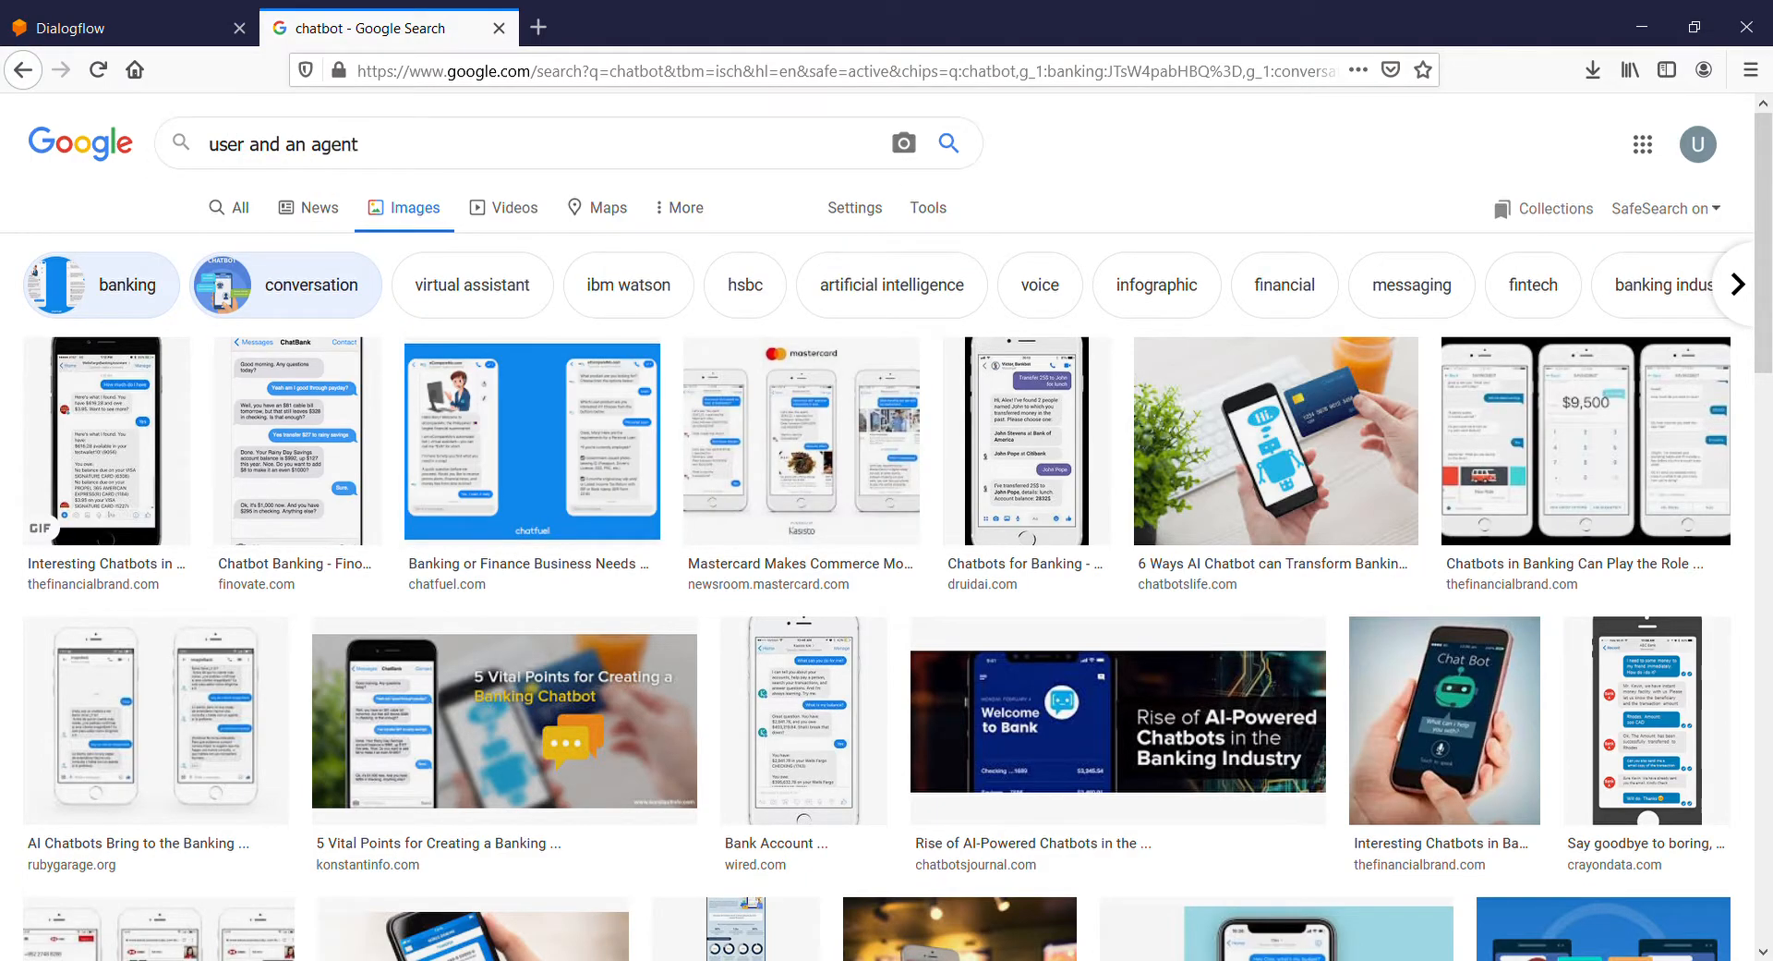
pyautogui.press('Return')
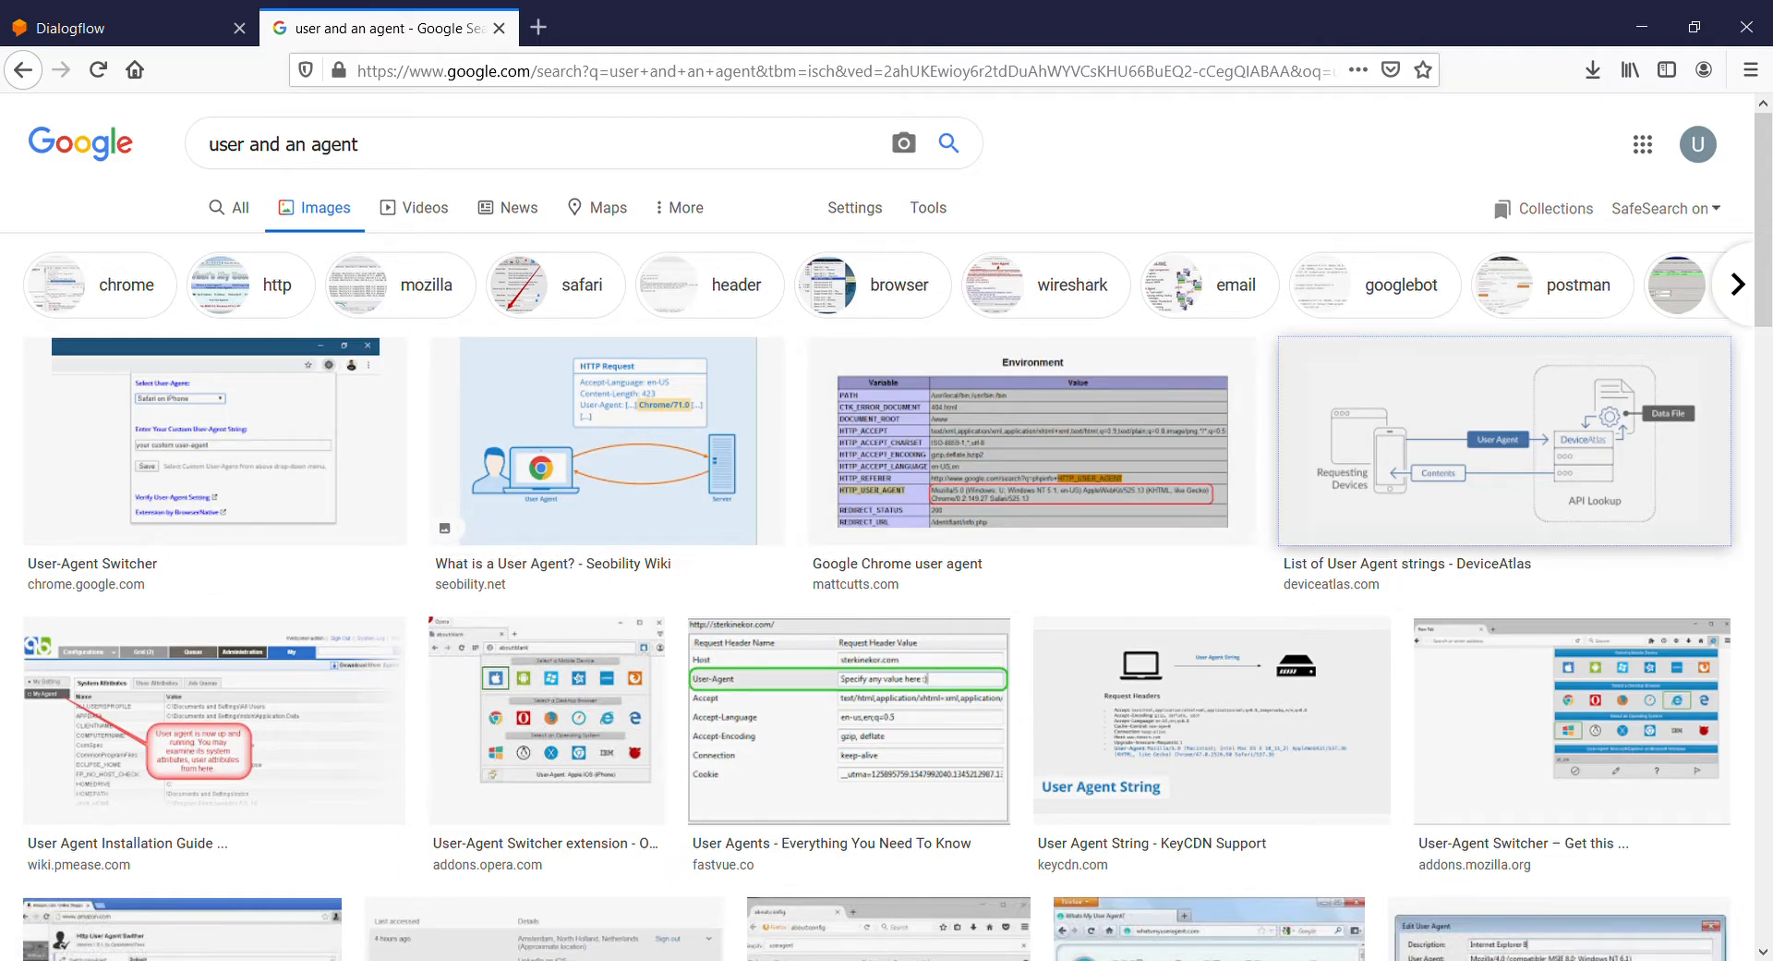
pyautogui.click(1505, 441)
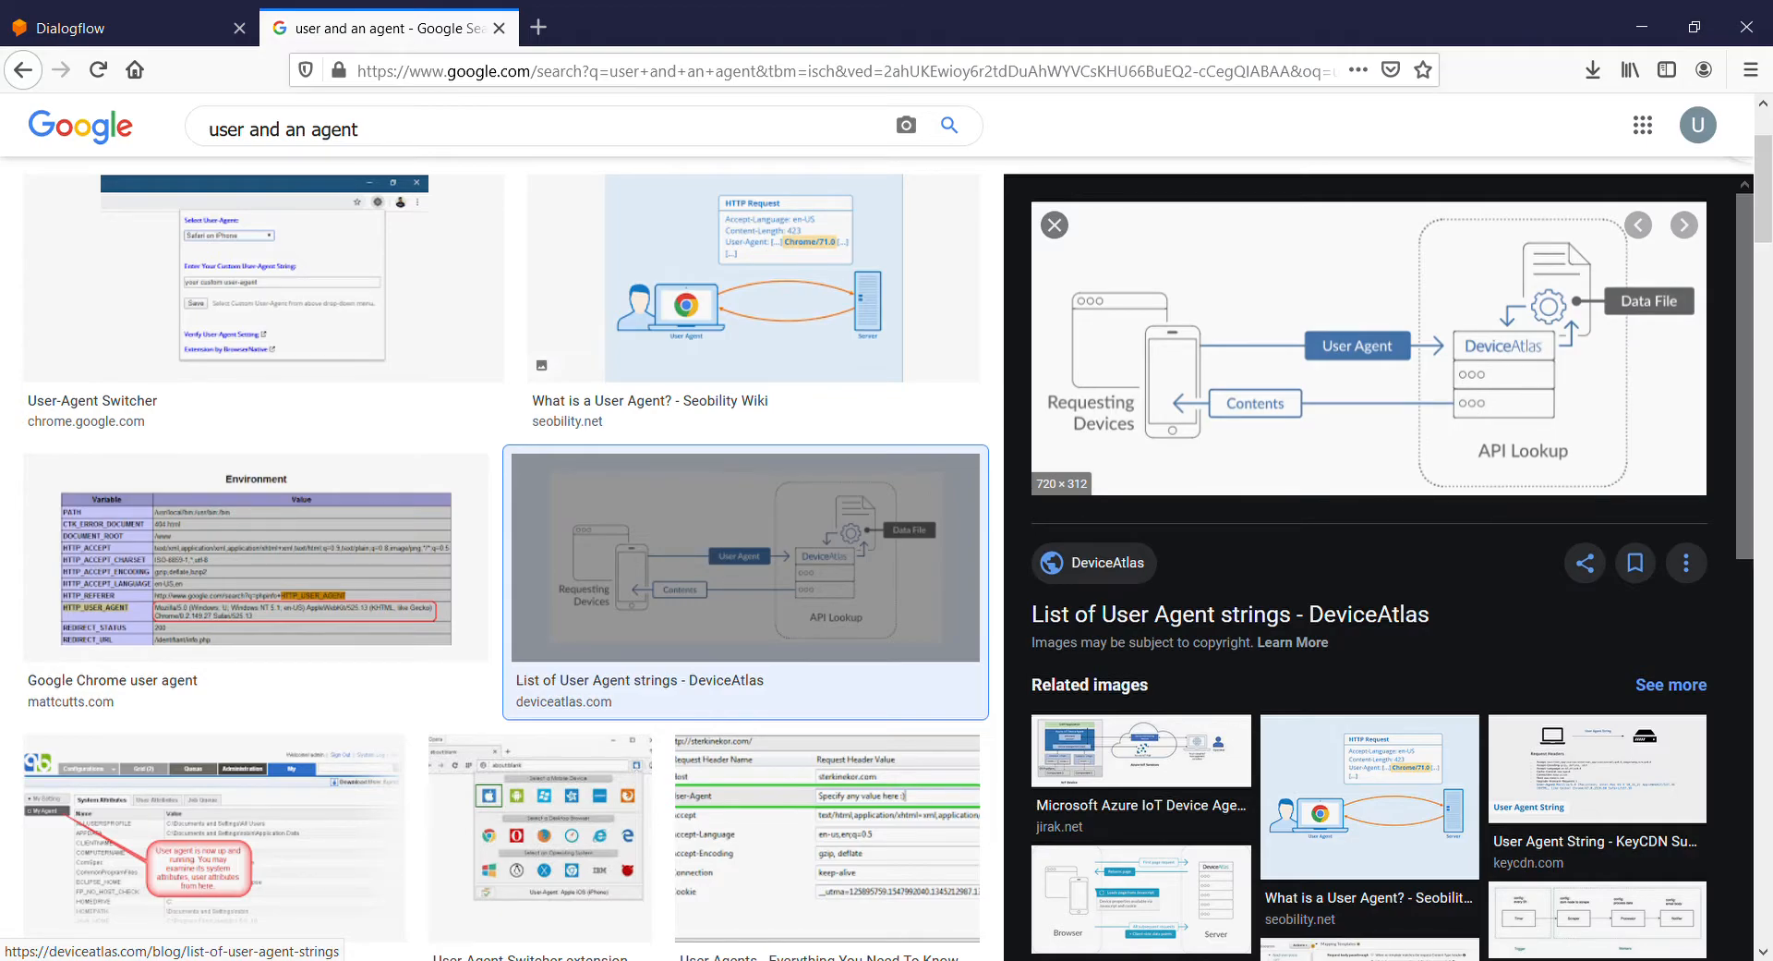
# Switch to Dialogflow and enter chat as the name of a new agent.
pyautogui.click(130, 27)
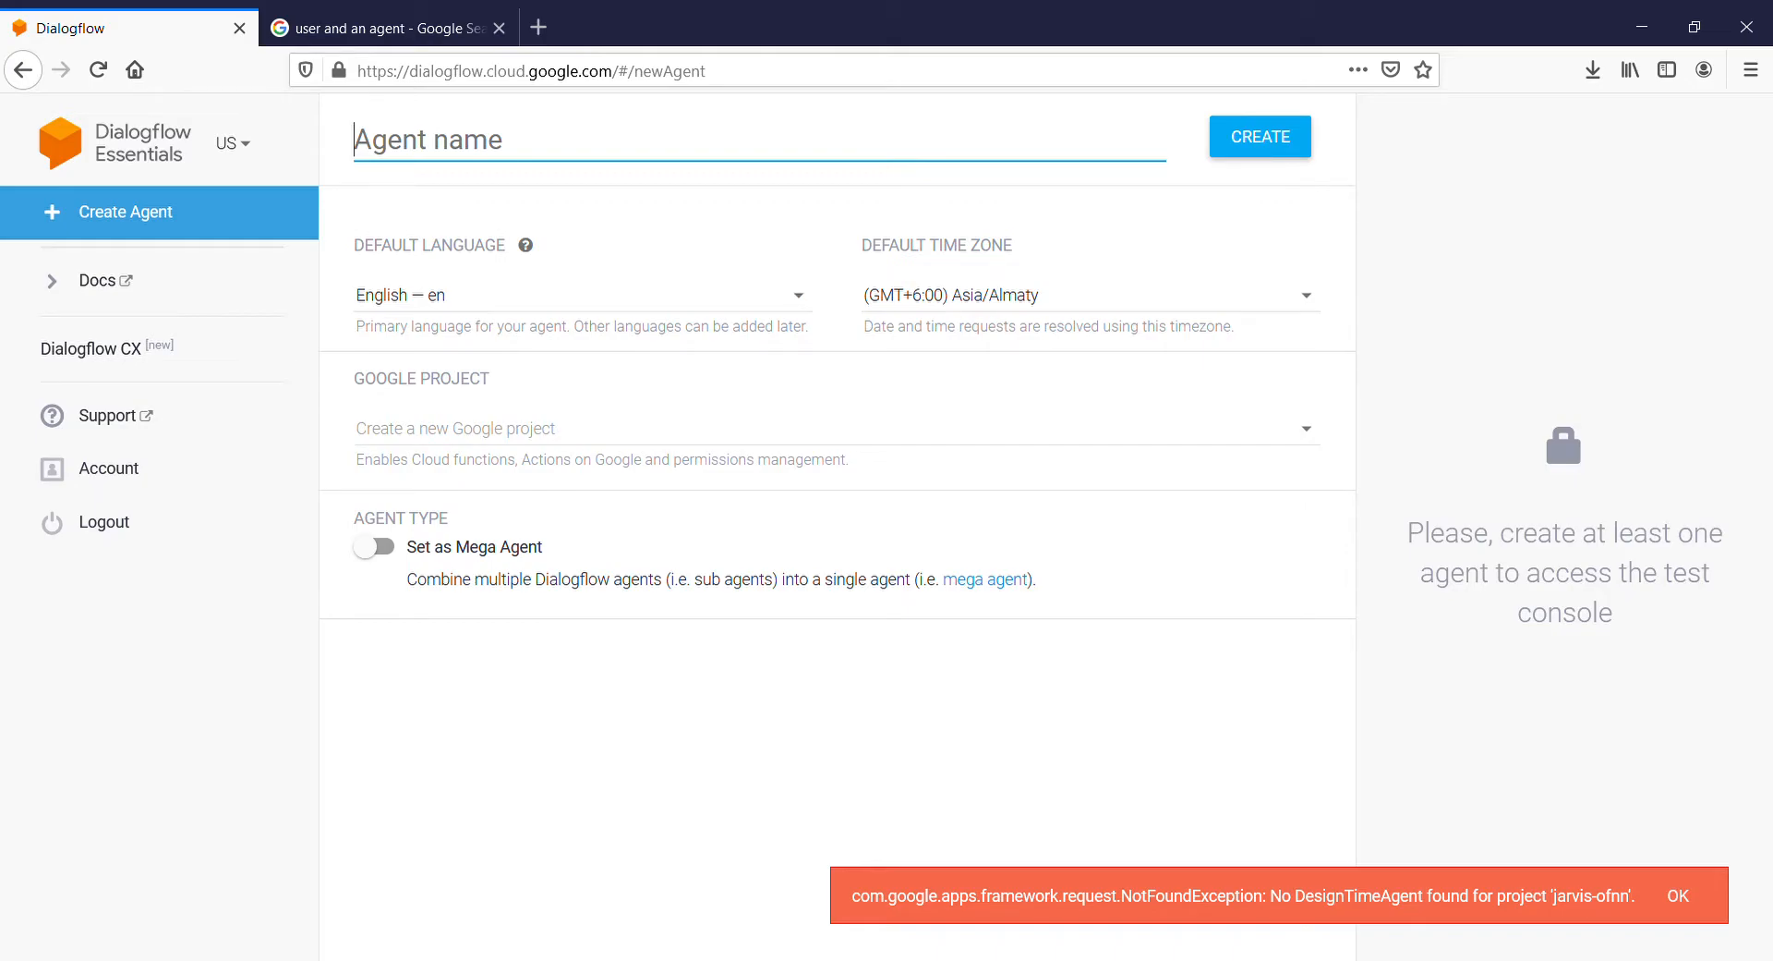
pyautogui.write('chat')
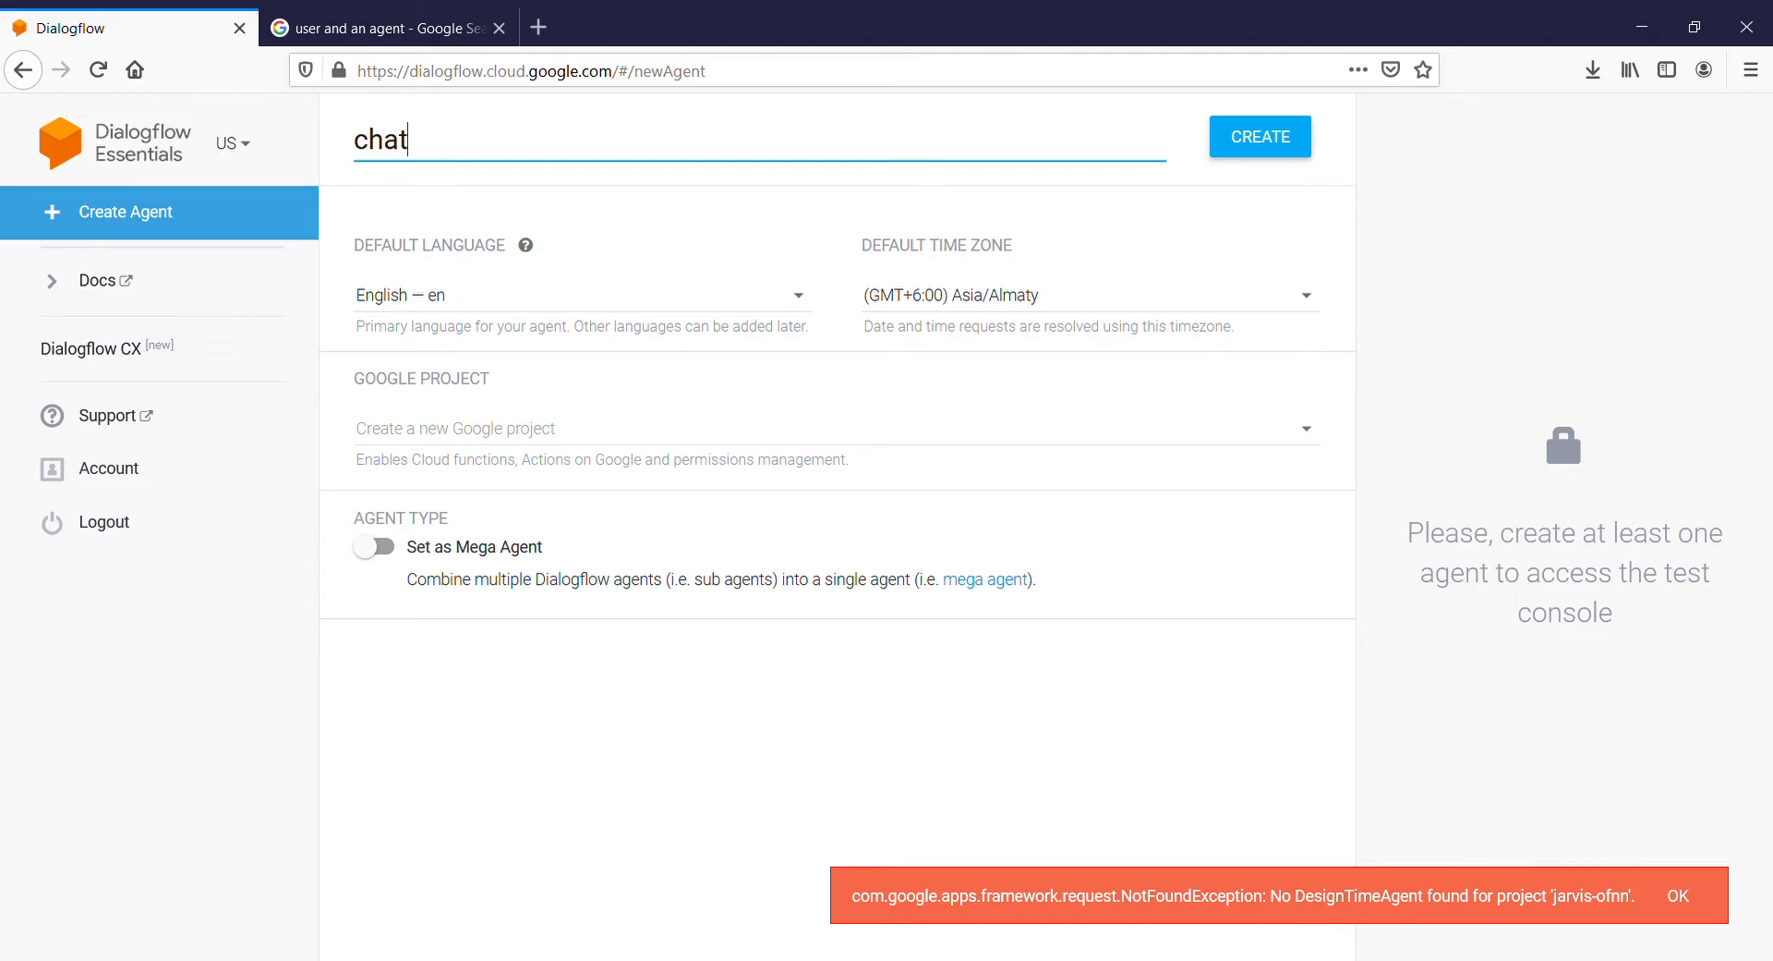
pyautogui.click(374, 547)
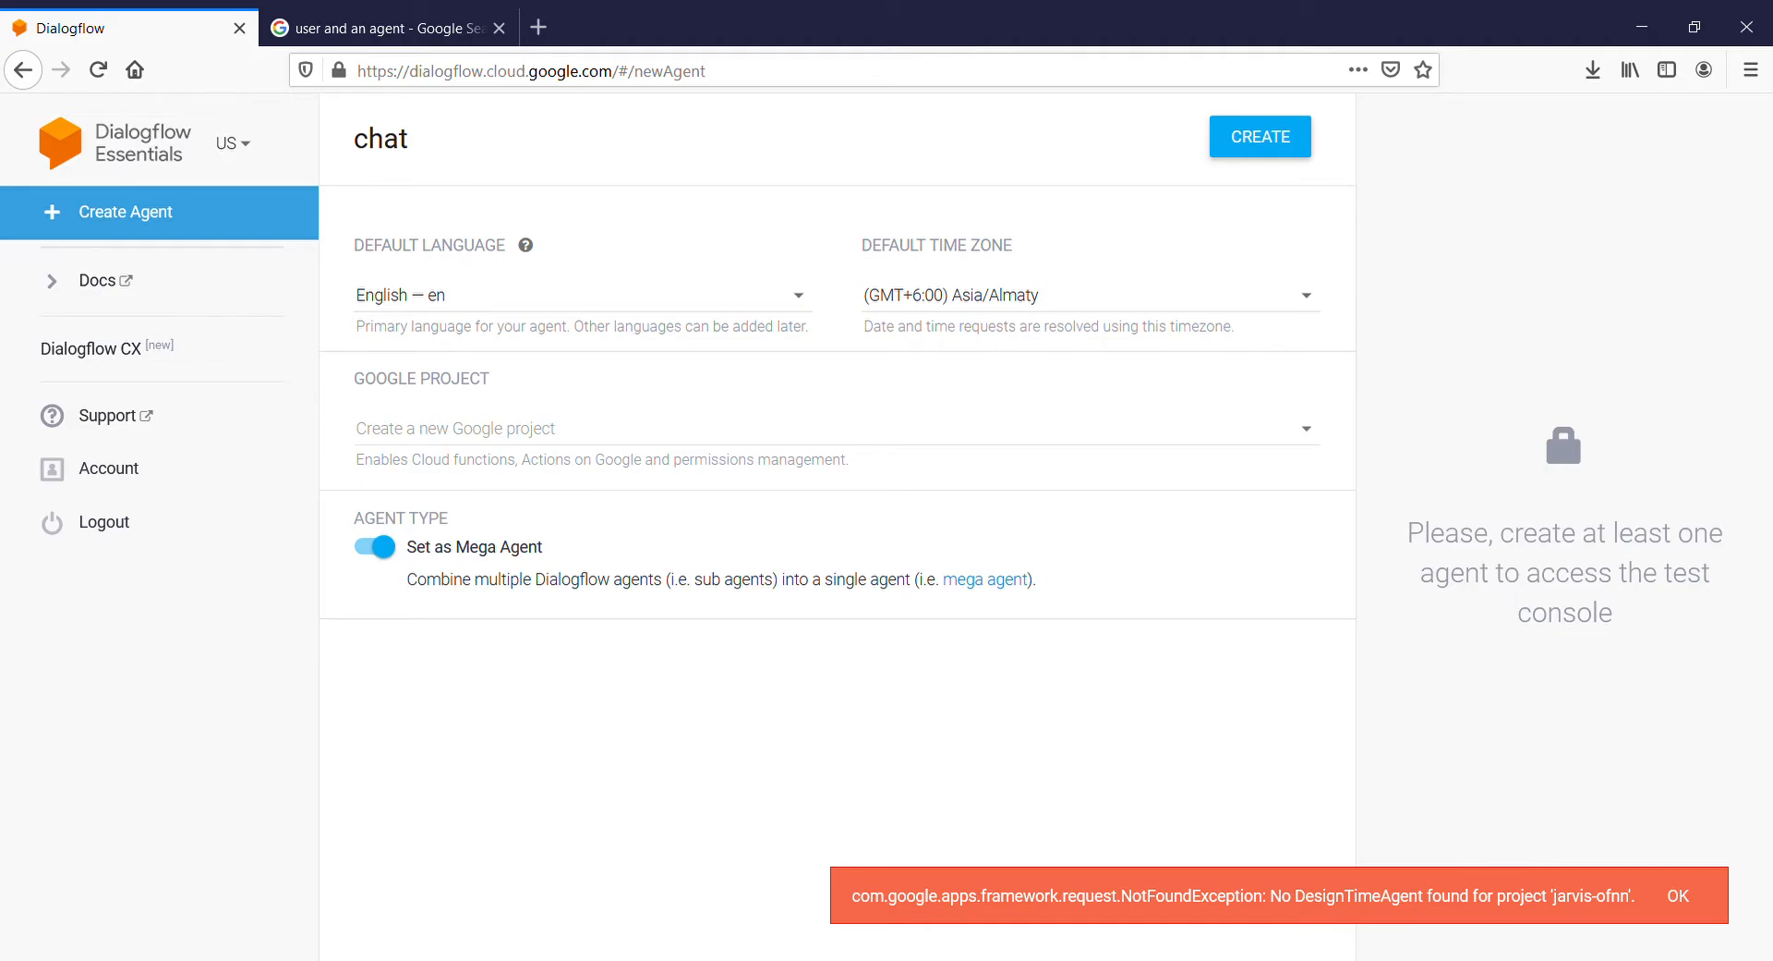
pyautogui.click(375, 547)
pyautogui.click(838, 429)
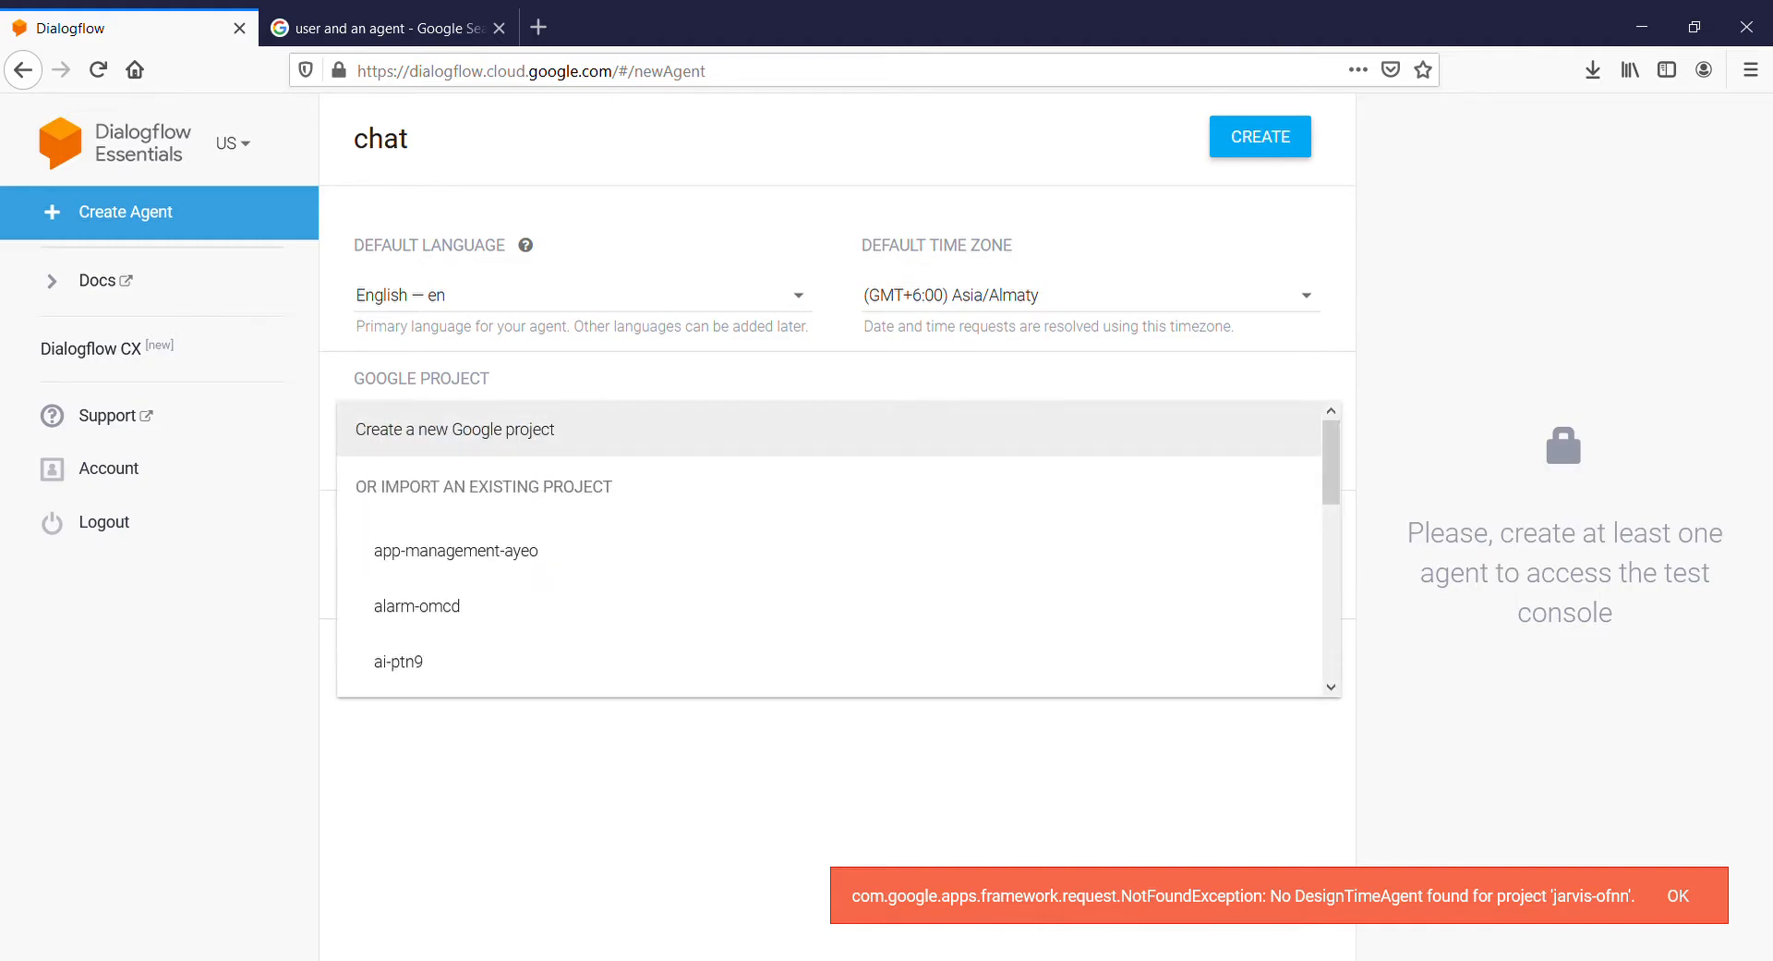
pyautogui.scroll(-6, 837, 595)
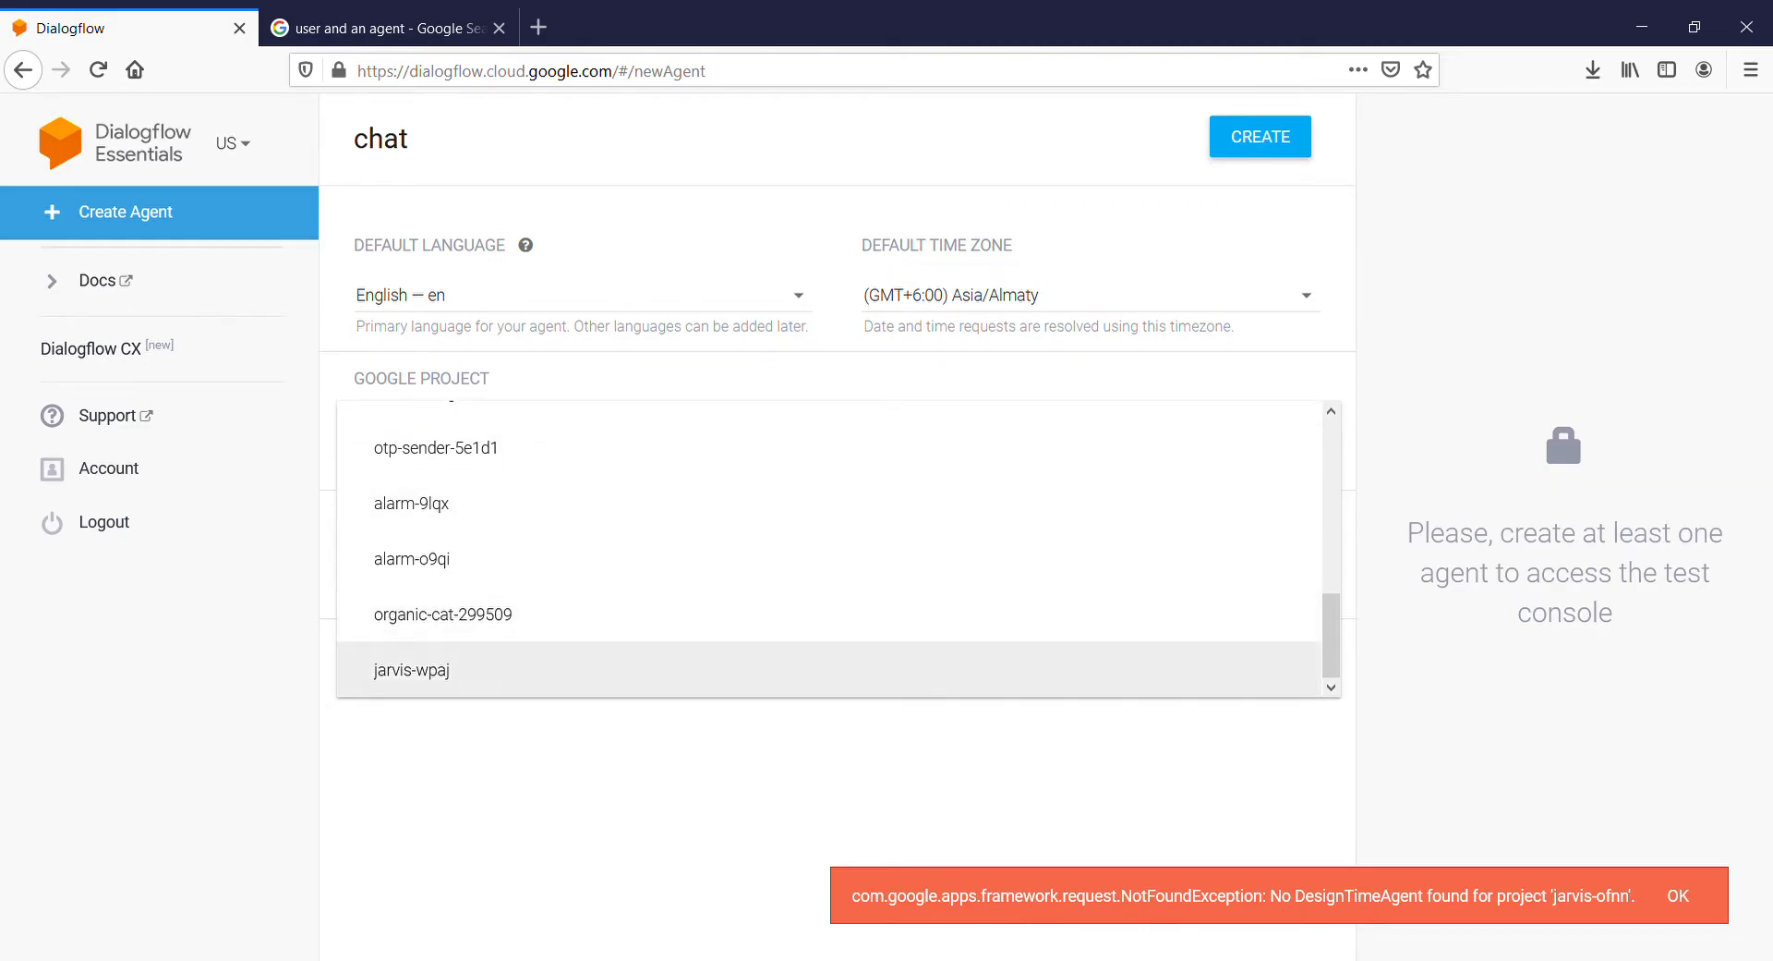
pyautogui.scroll(6, 838, 548)
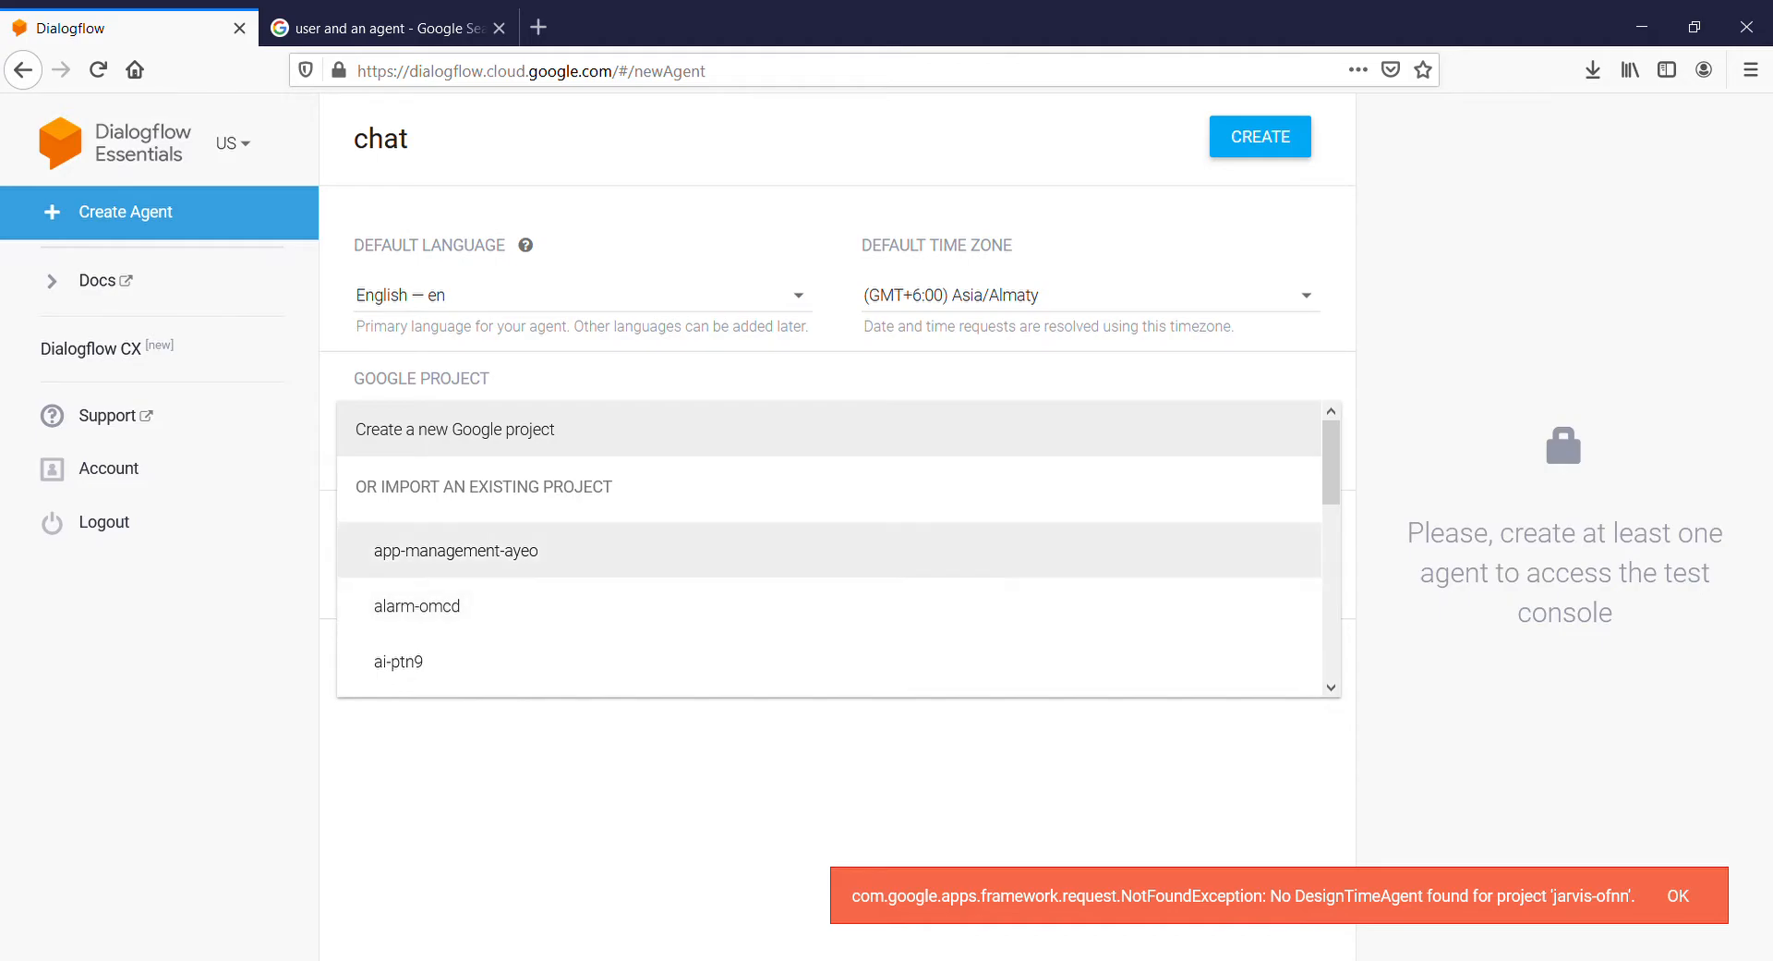
pyautogui.press('Escape')
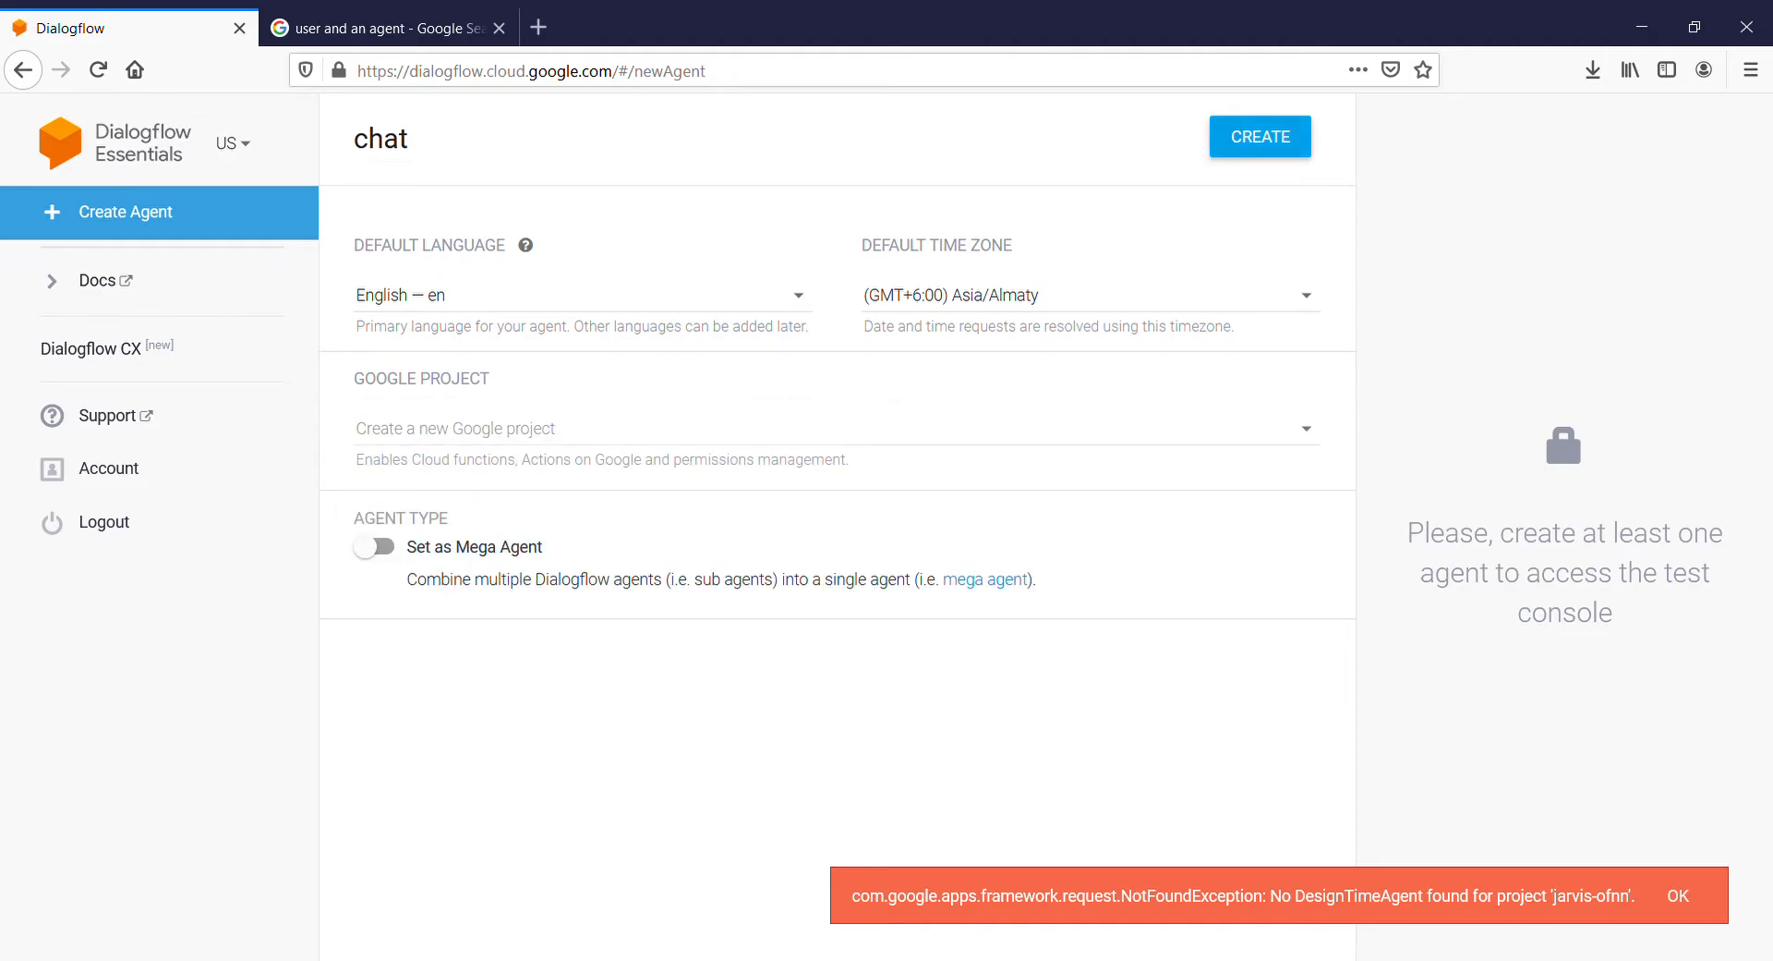
# Assign the existing Google project jarvis-ofnn to the new agent and create the agent.
pyautogui.click(837, 428)
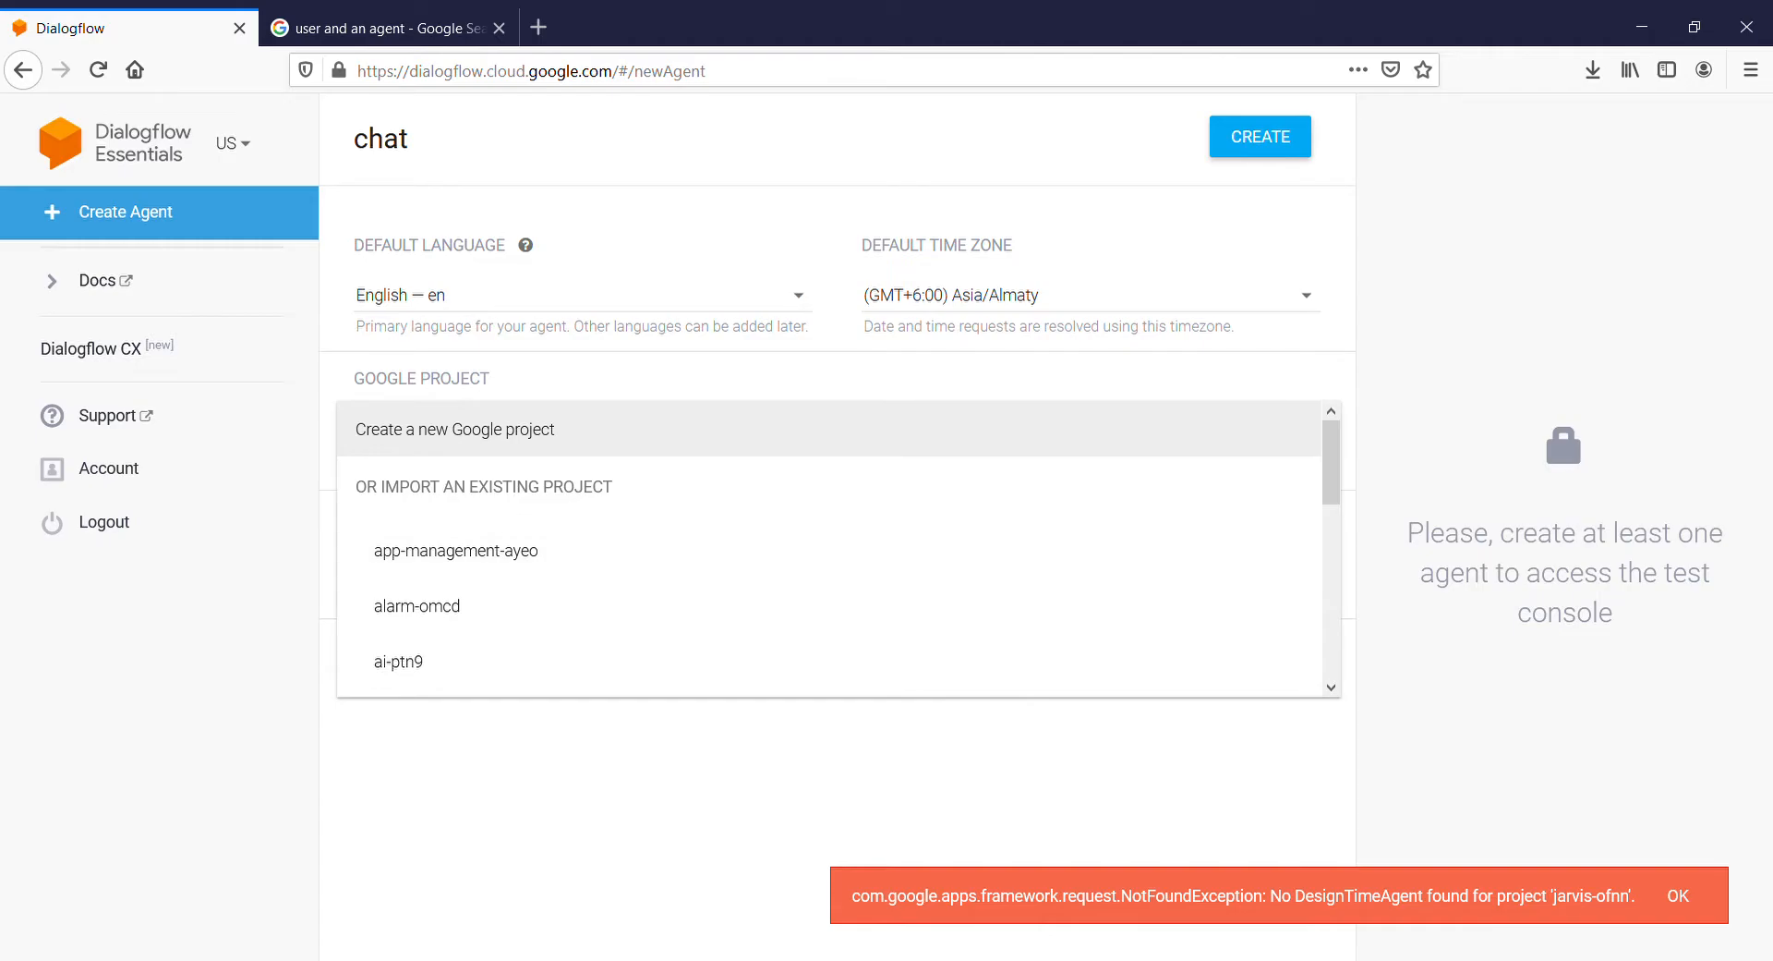
pyautogui.scroll(-5, 832, 508)
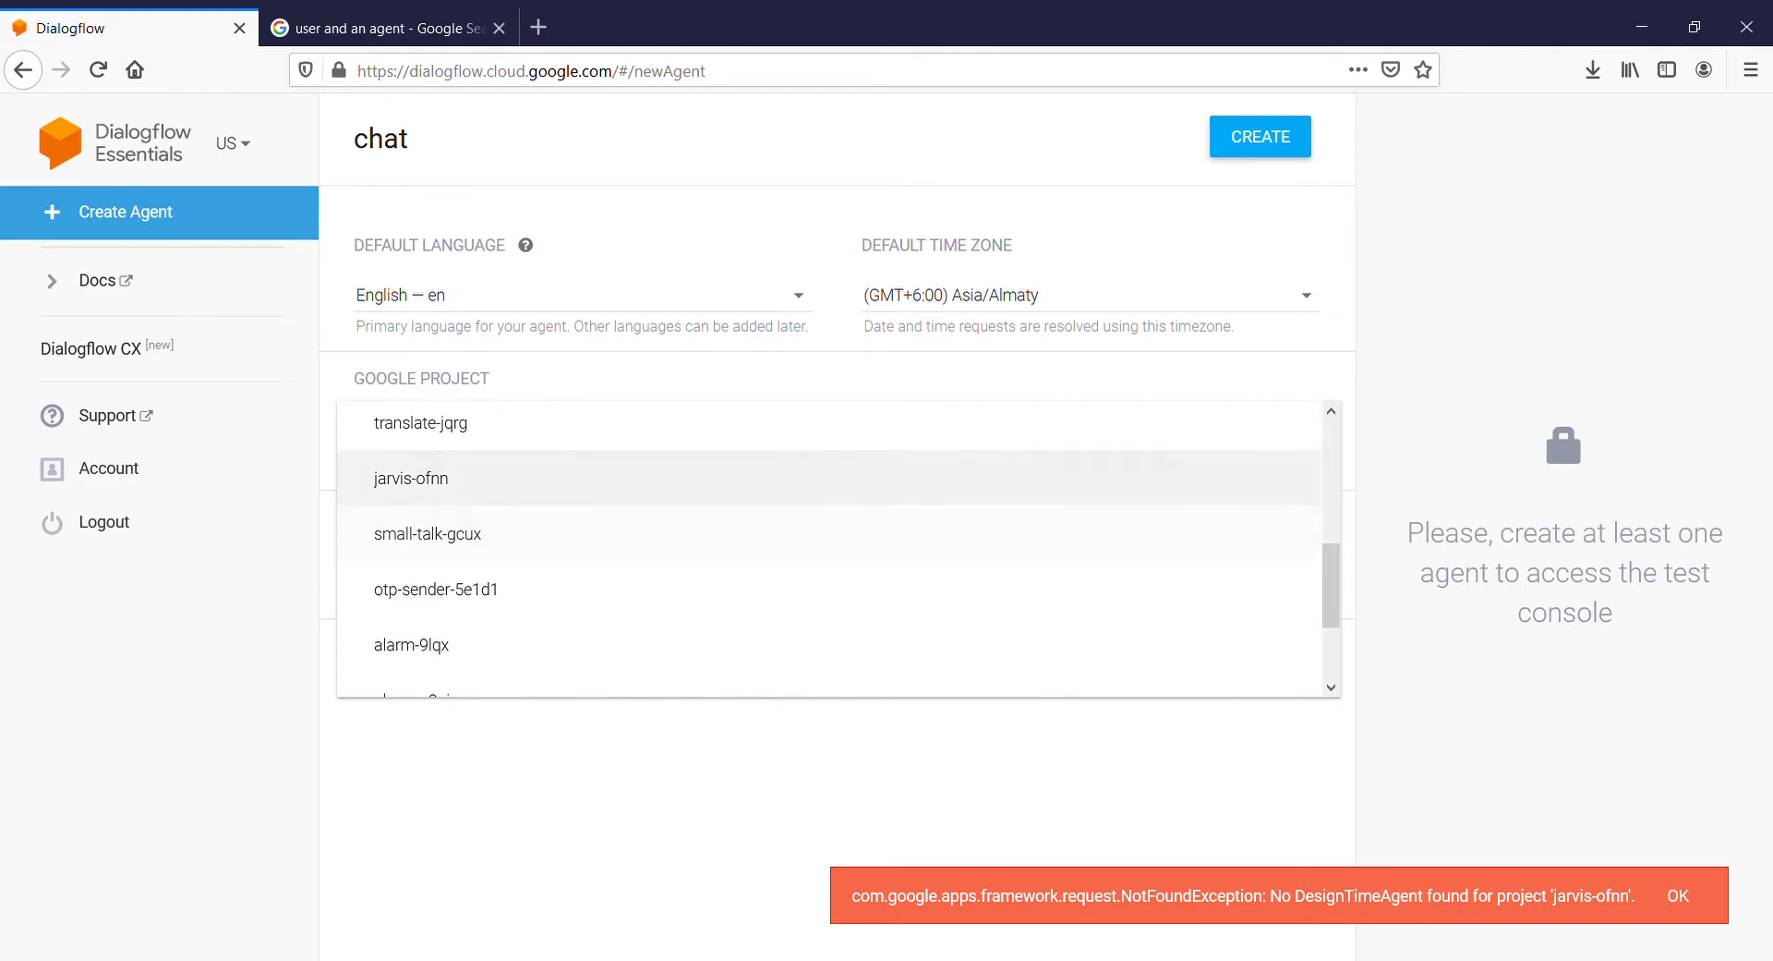
pyautogui.click(443, 479)
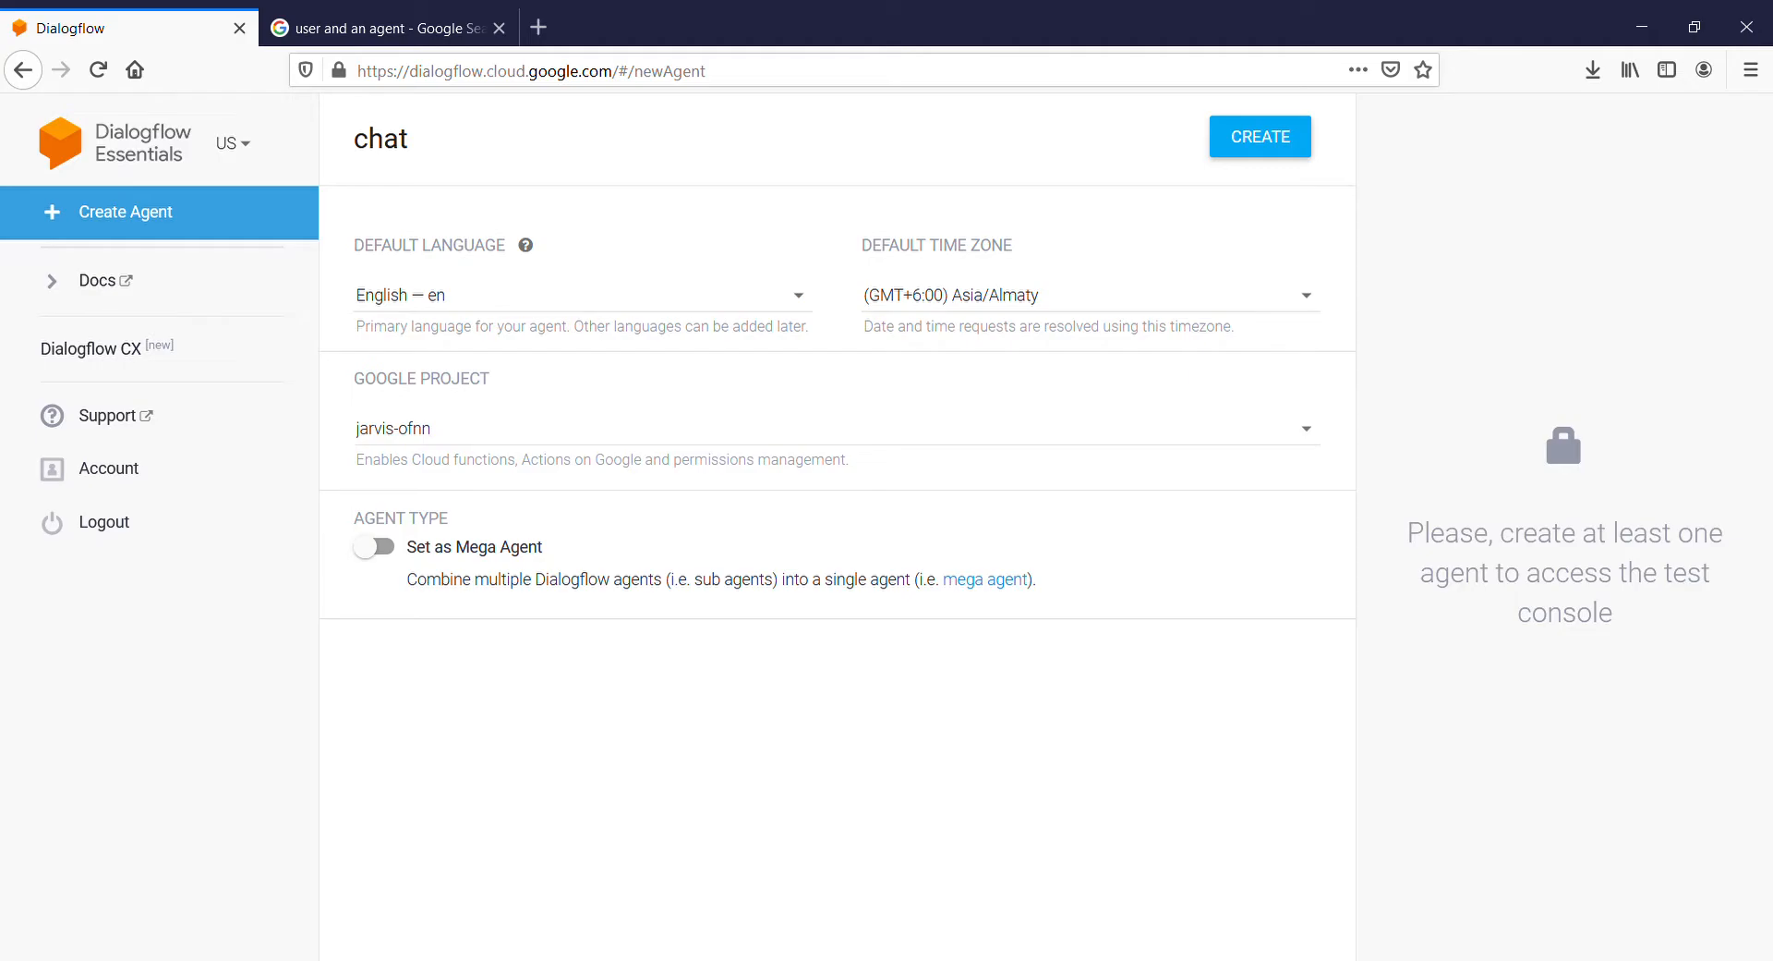
pyautogui.click(1261, 138)
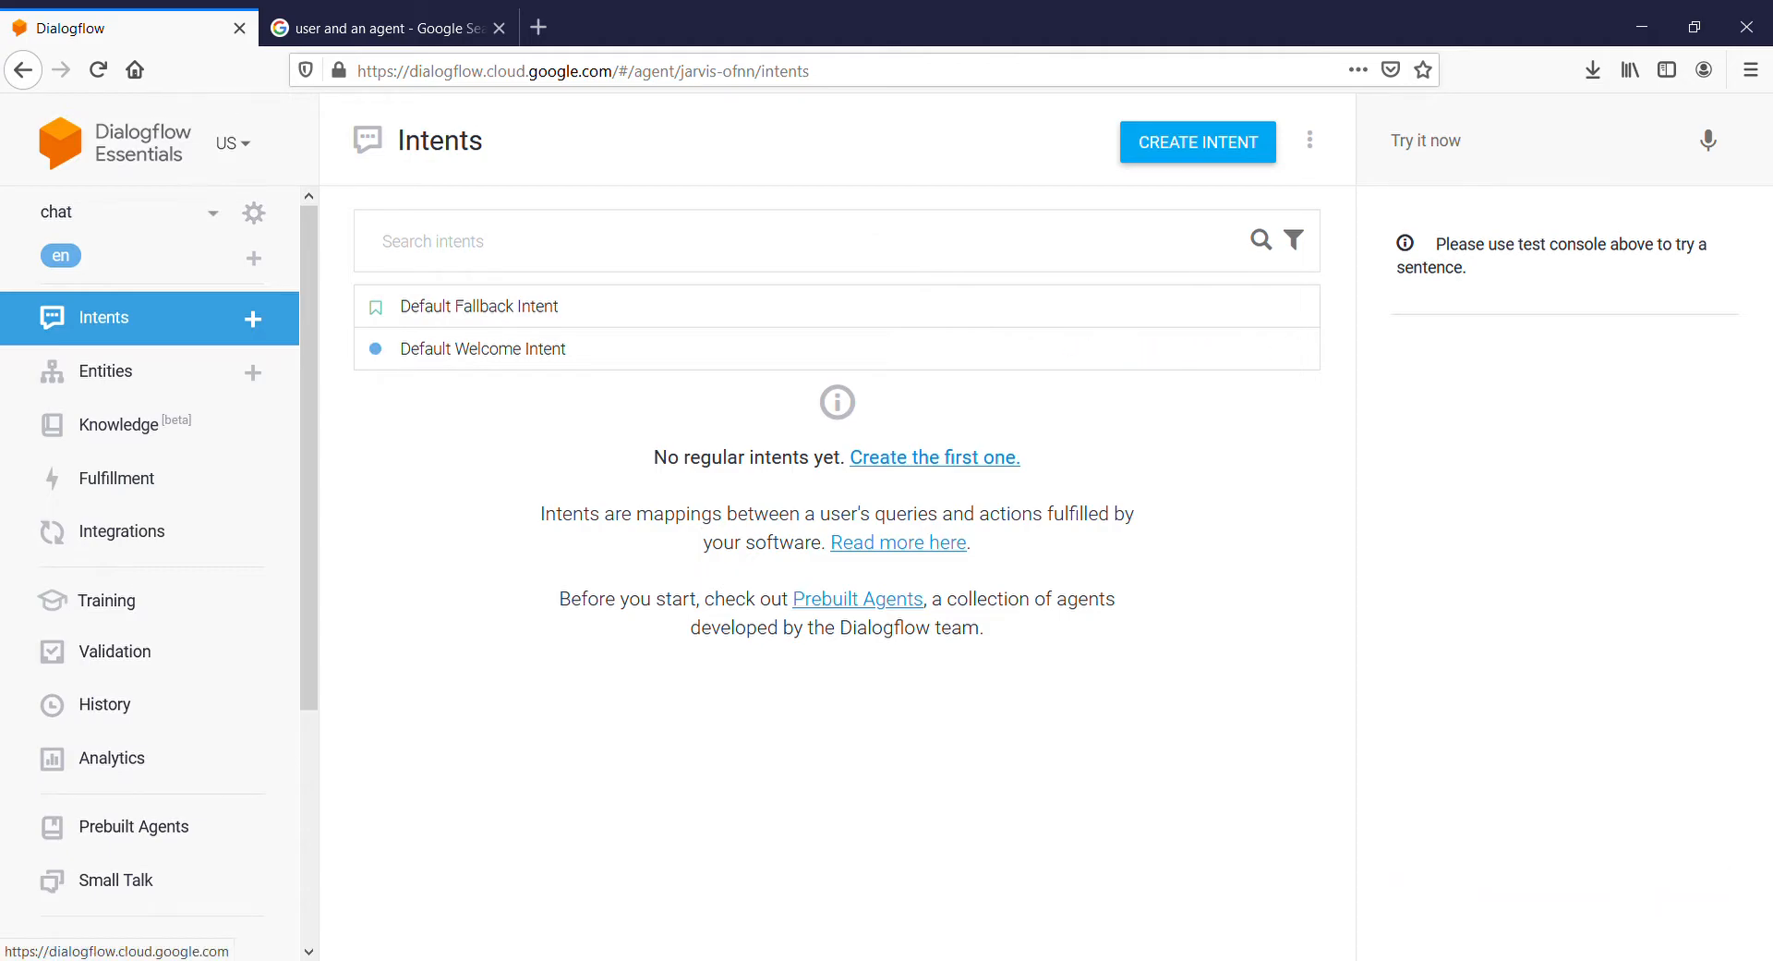
# Examine the region choices for the chat agent, picking US - USA (Global), and close the list.
pyautogui.click(233, 143)
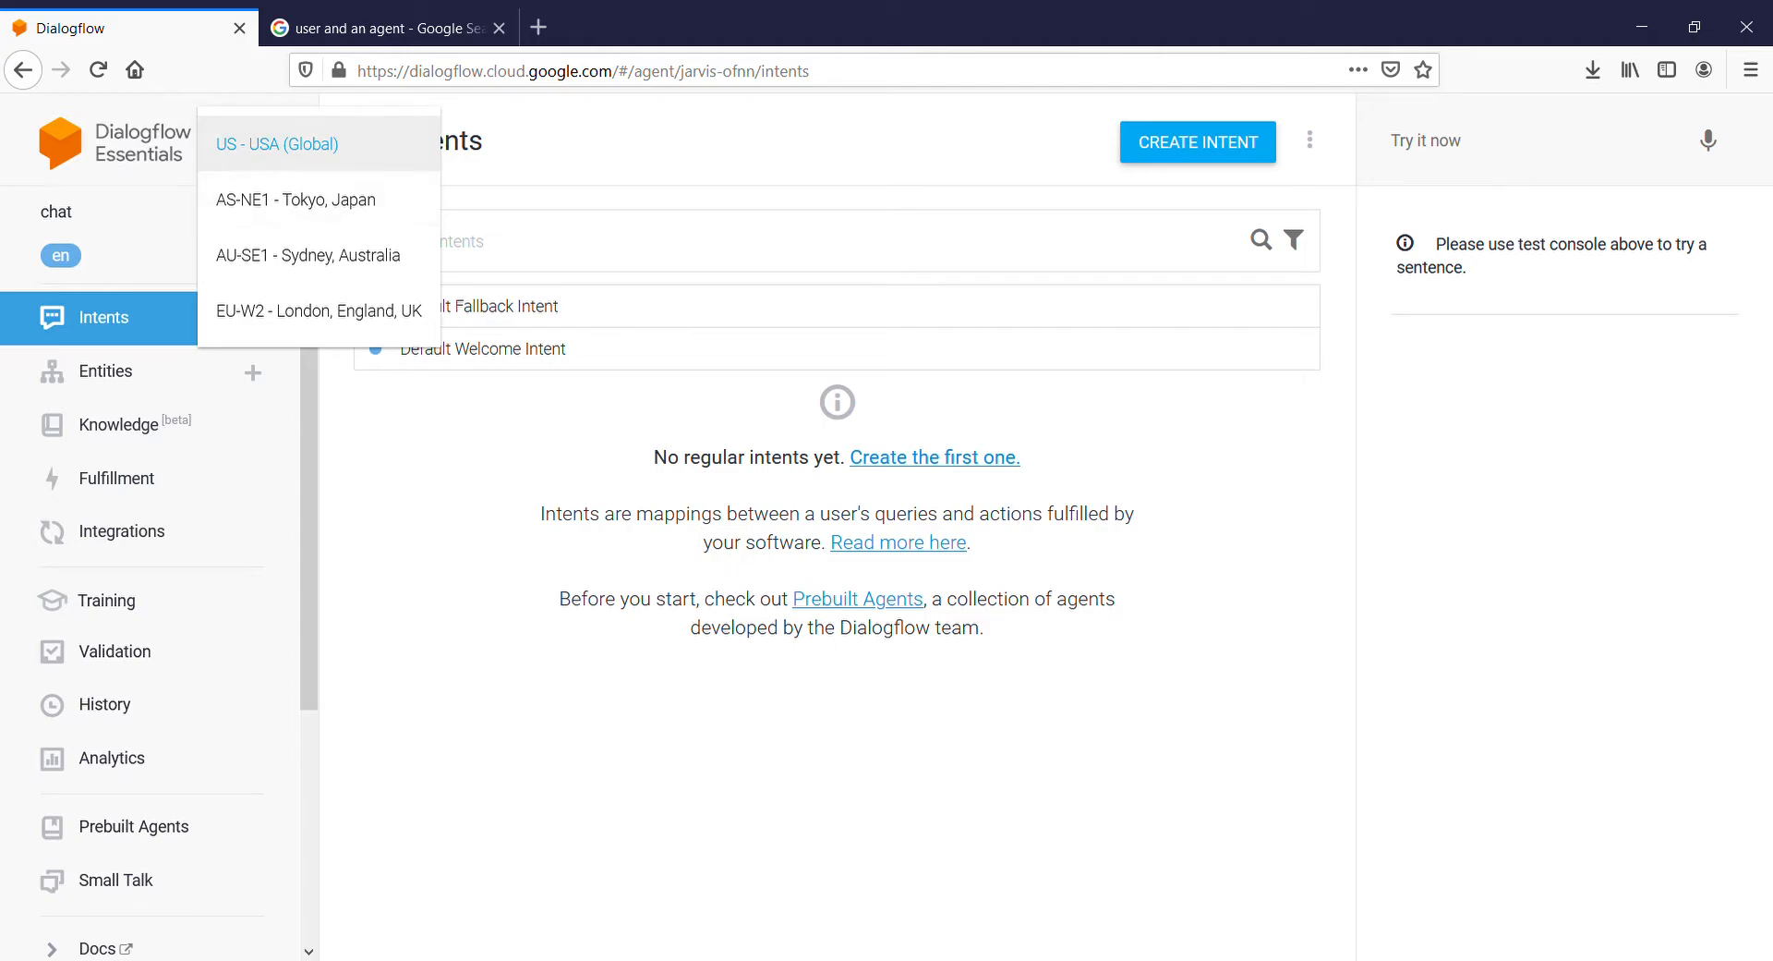
pyautogui.click(277, 143)
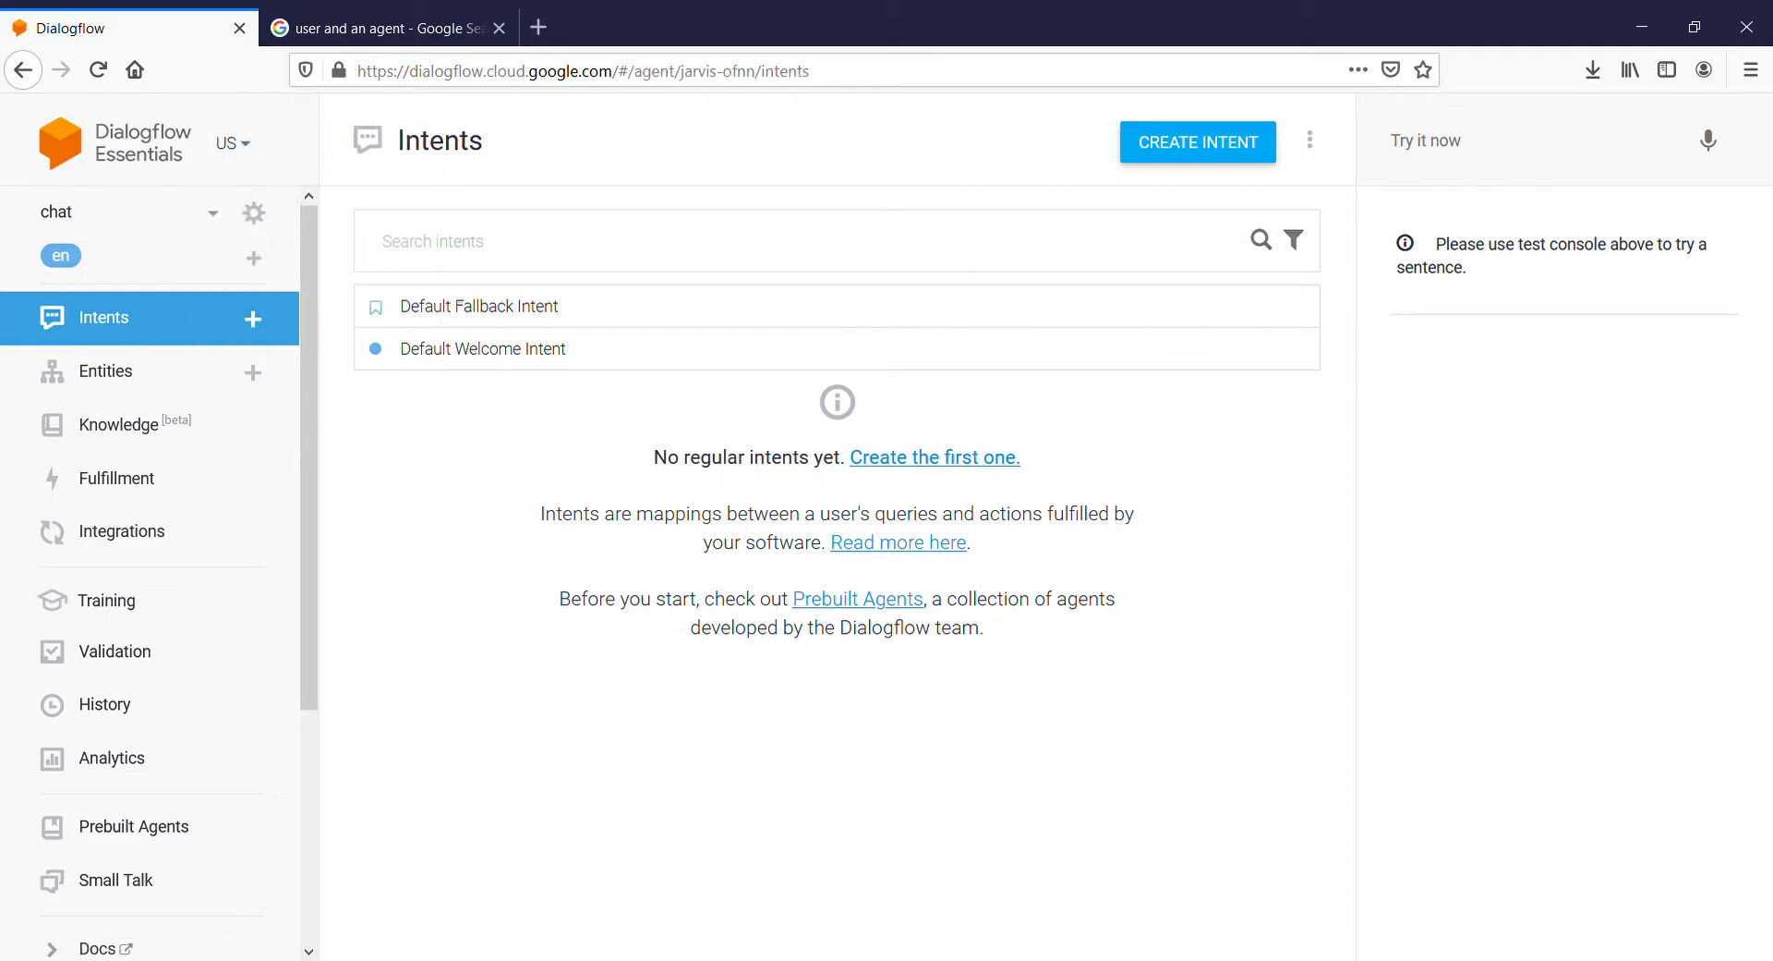
pyautogui.click(231, 144)
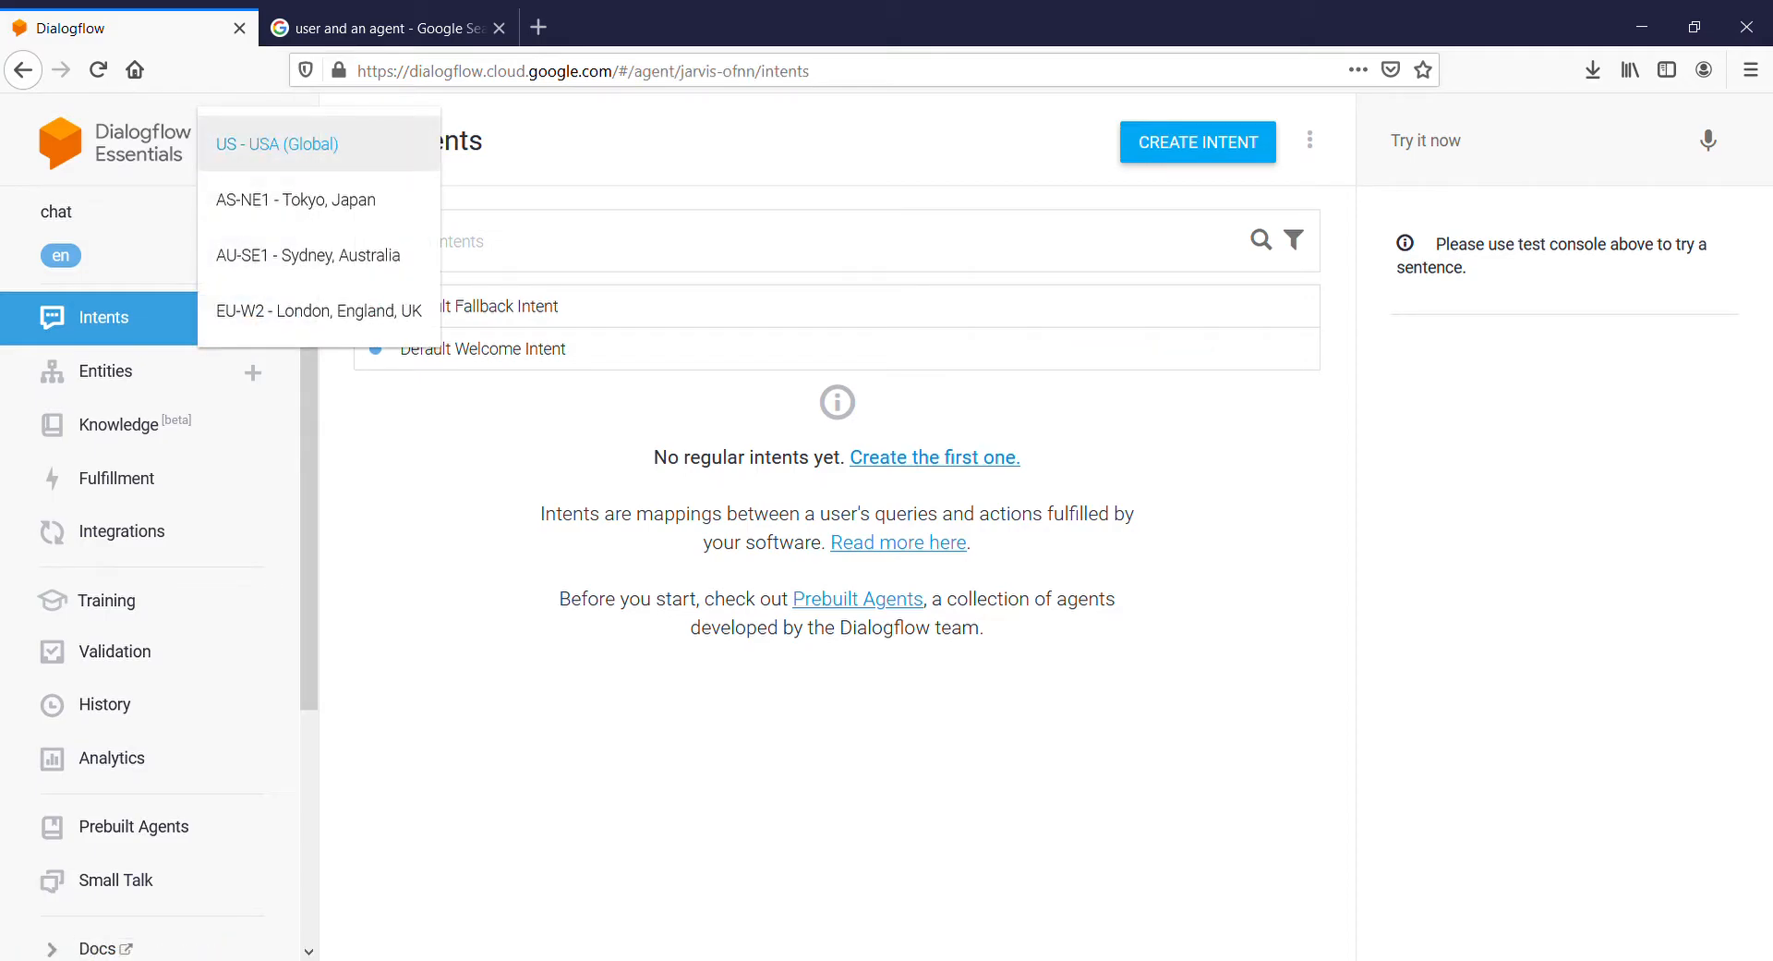
pyautogui.click(536, 198)
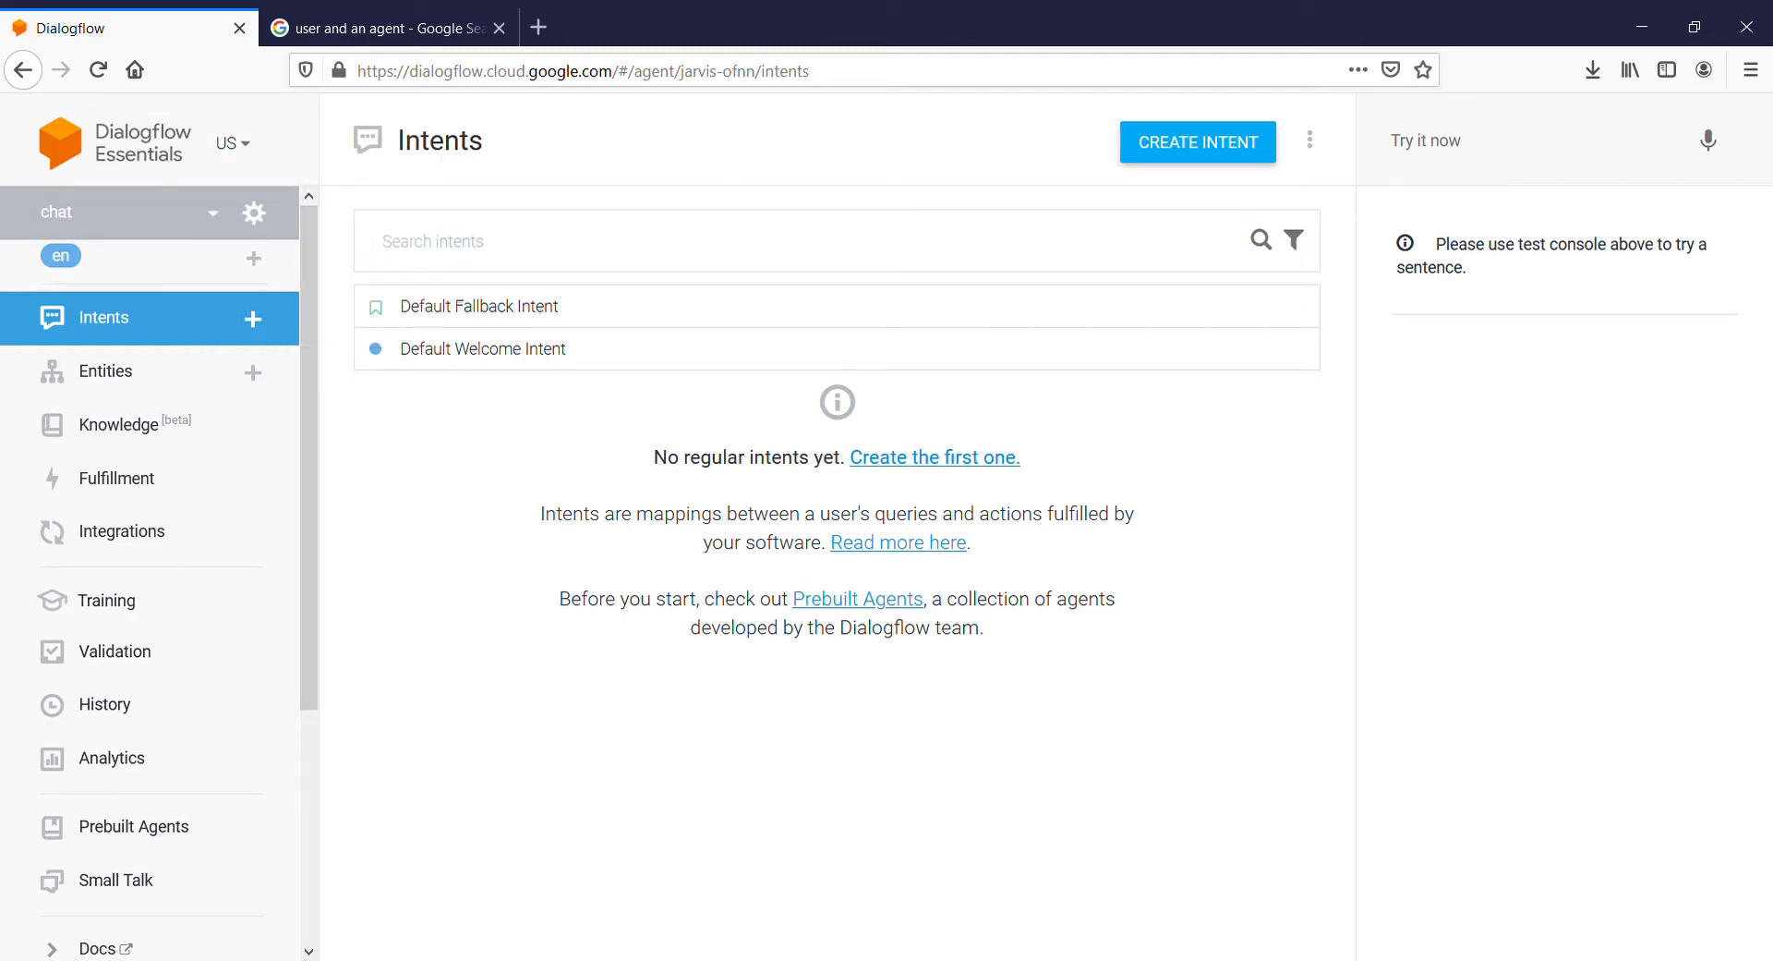
# Open the chat agent's settings and examine the General, Languages, ML Settings, Export and Import, Environments, Share and Advanced sections.
pyautogui.click(213, 214)
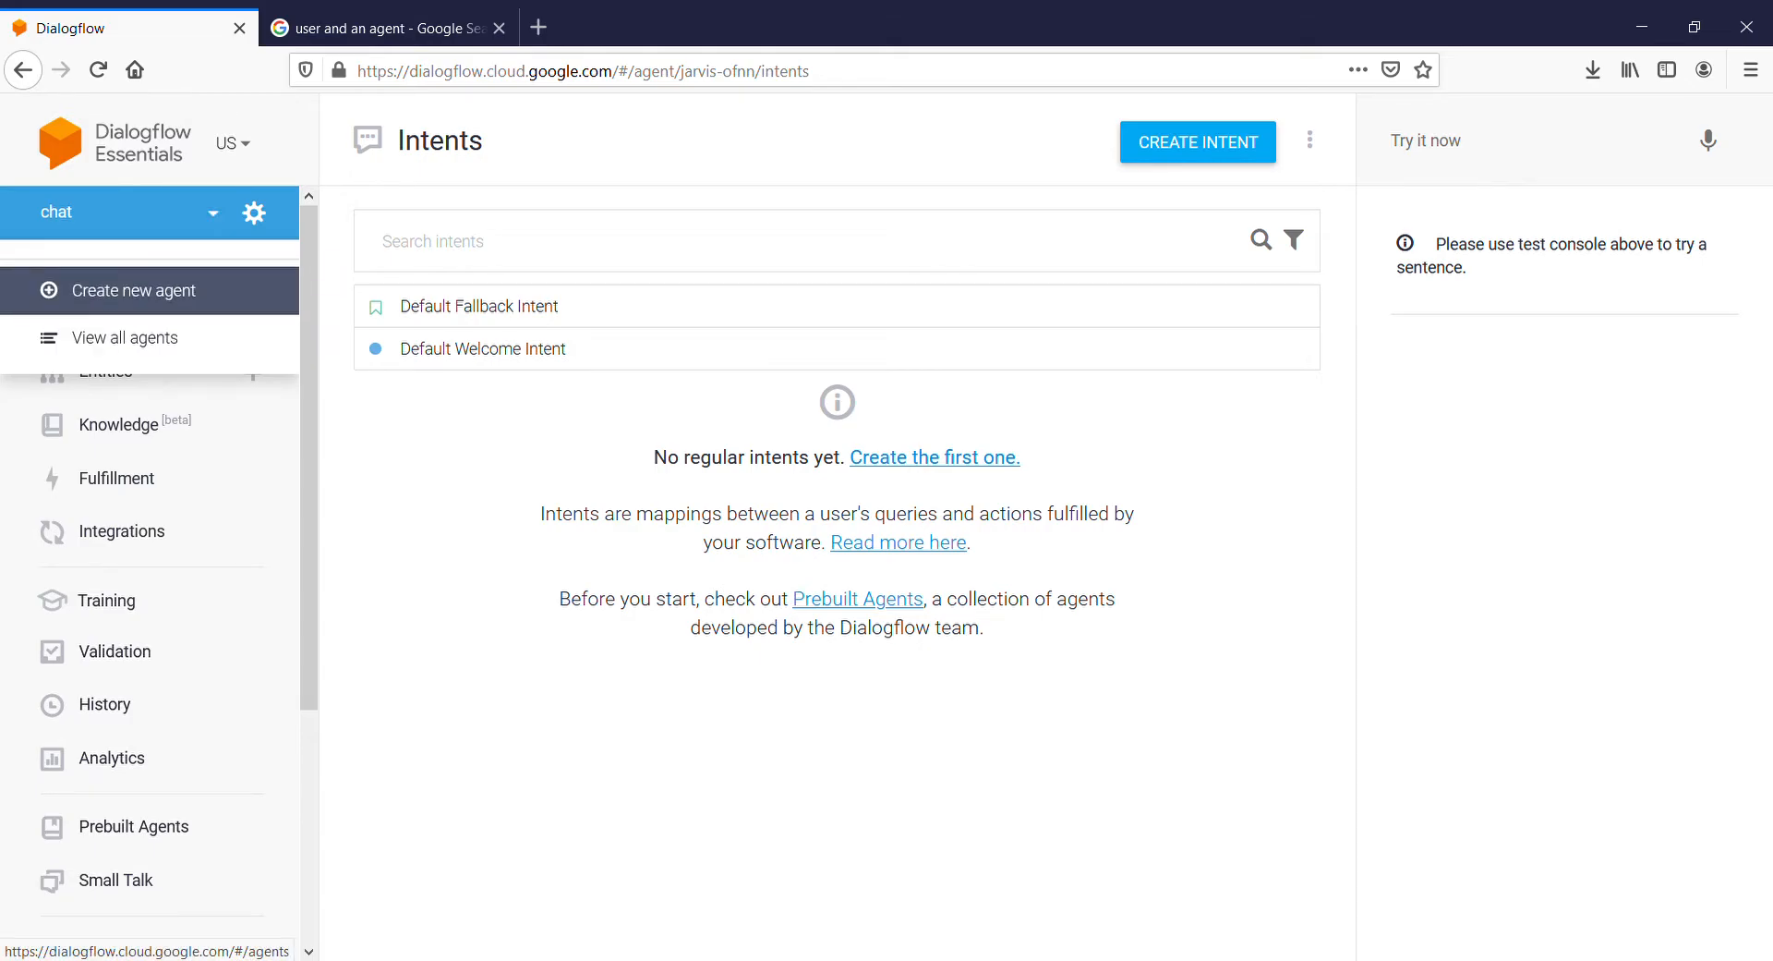
pyautogui.click(480, 350)
pyautogui.click(254, 214)
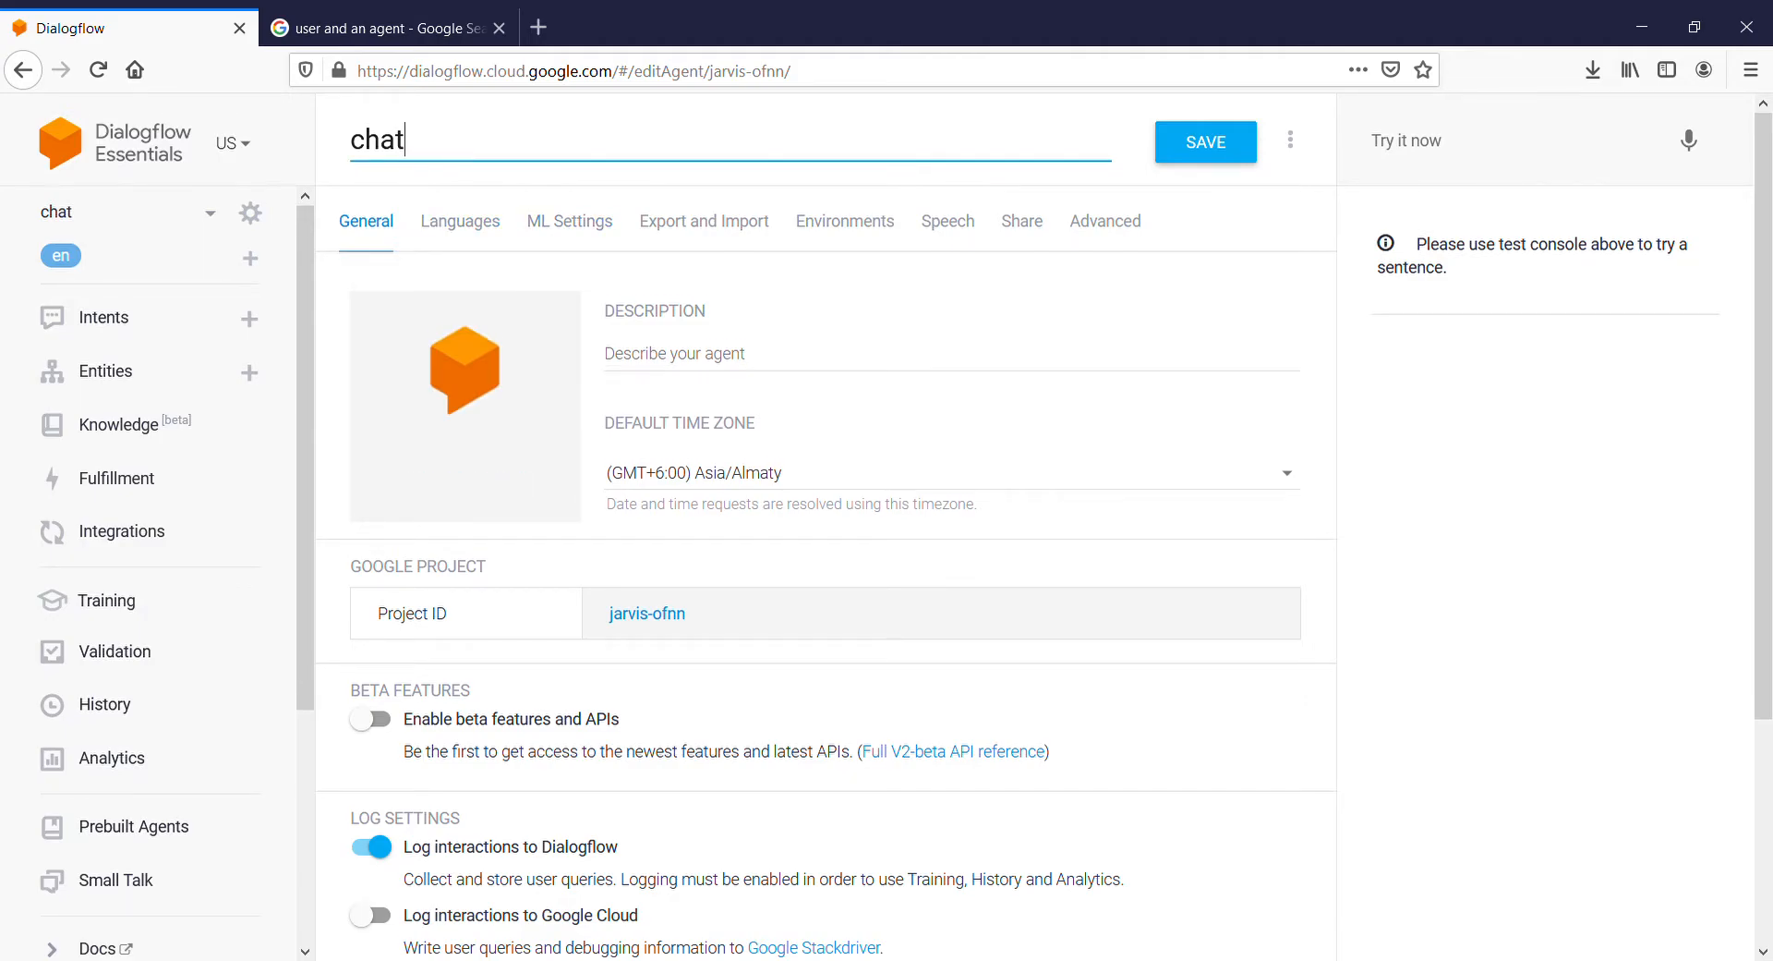
pyautogui.scroll(-1, 826, 600)
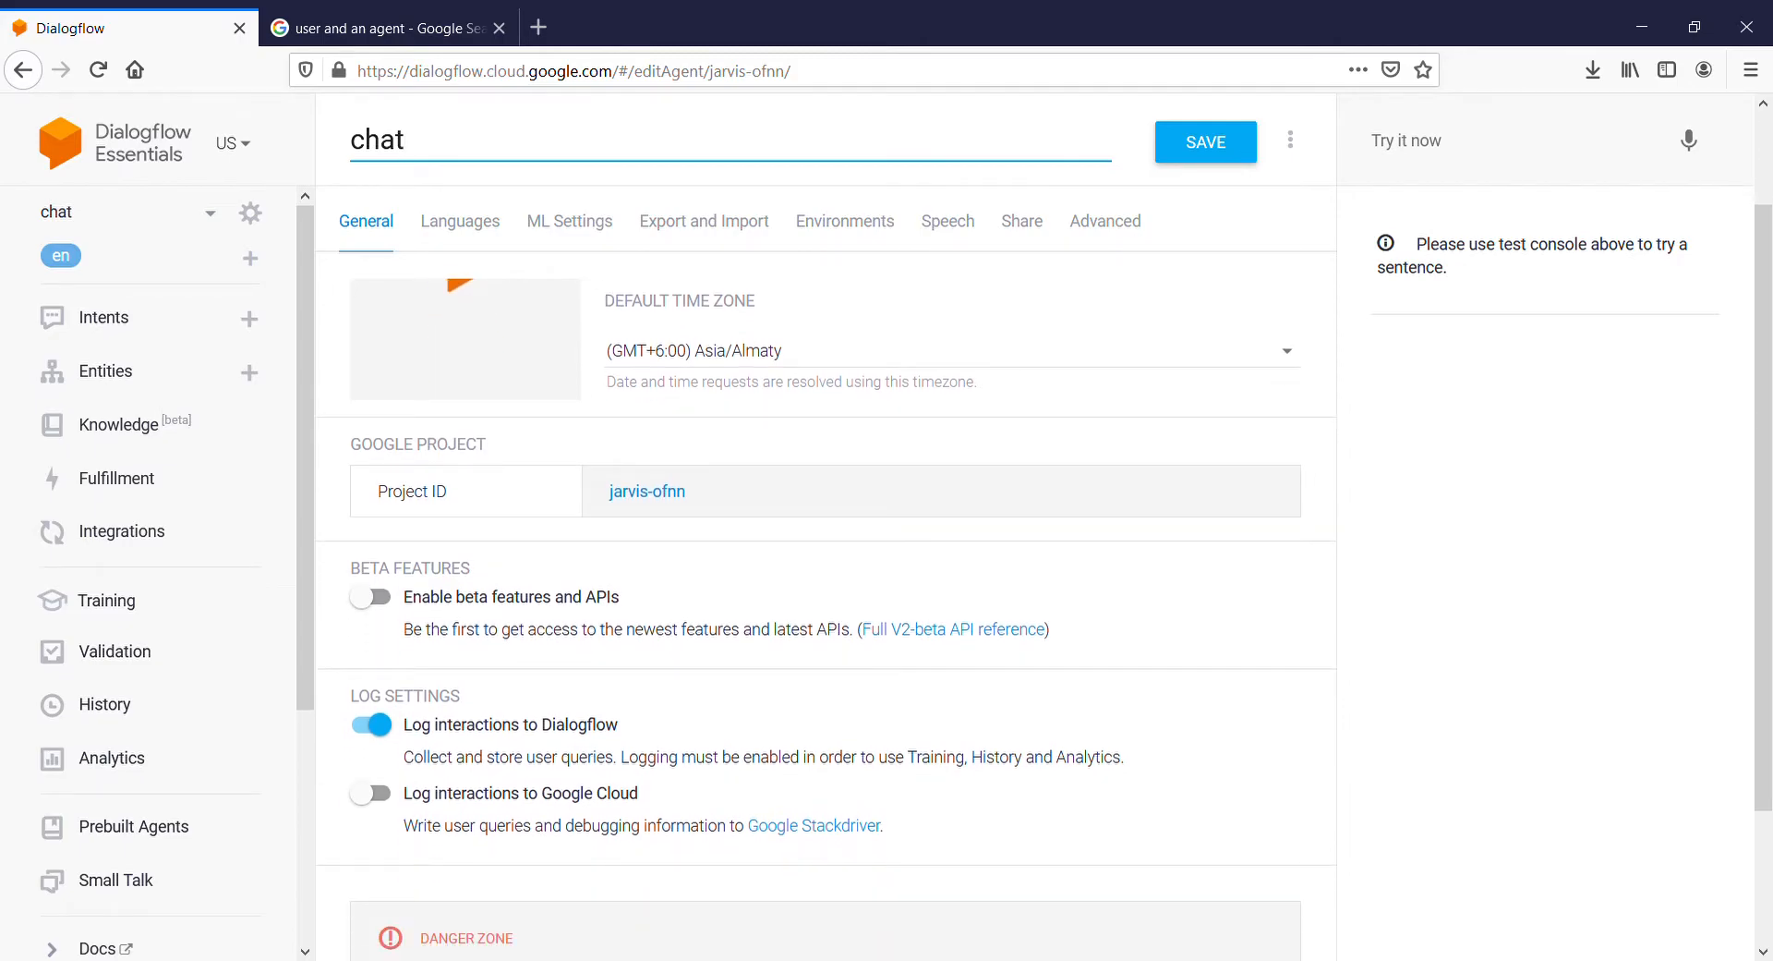
pyautogui.click(460, 221)
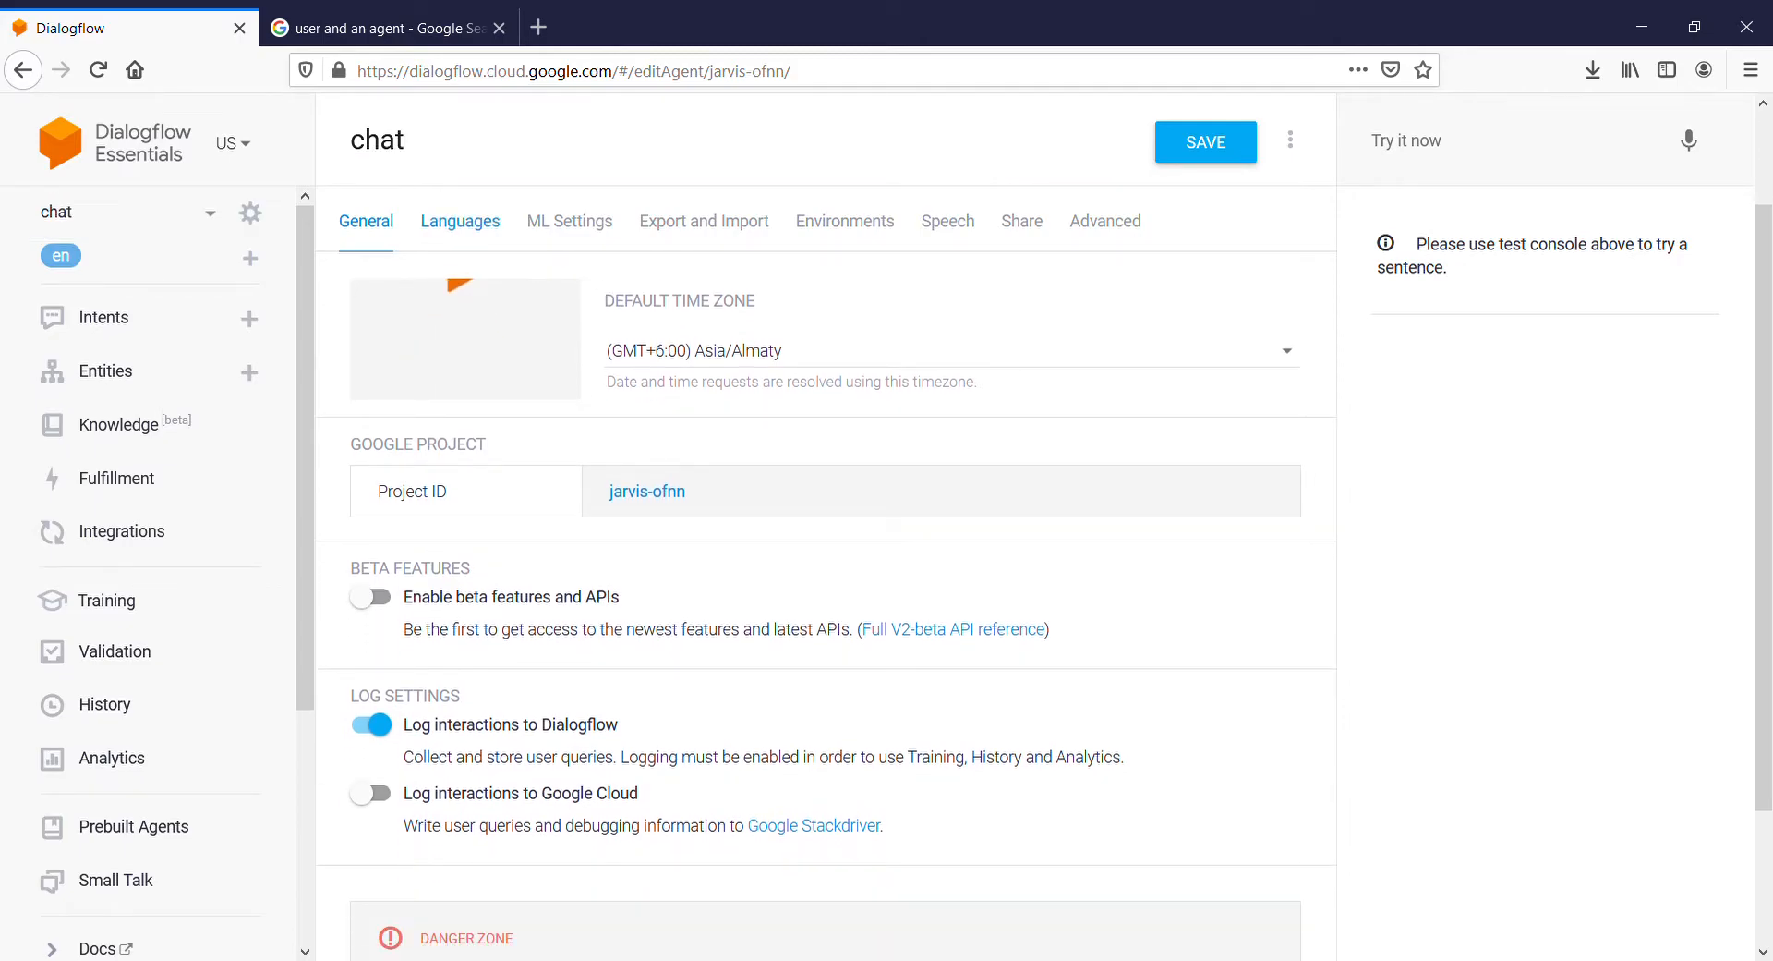
pyautogui.click(569, 220)
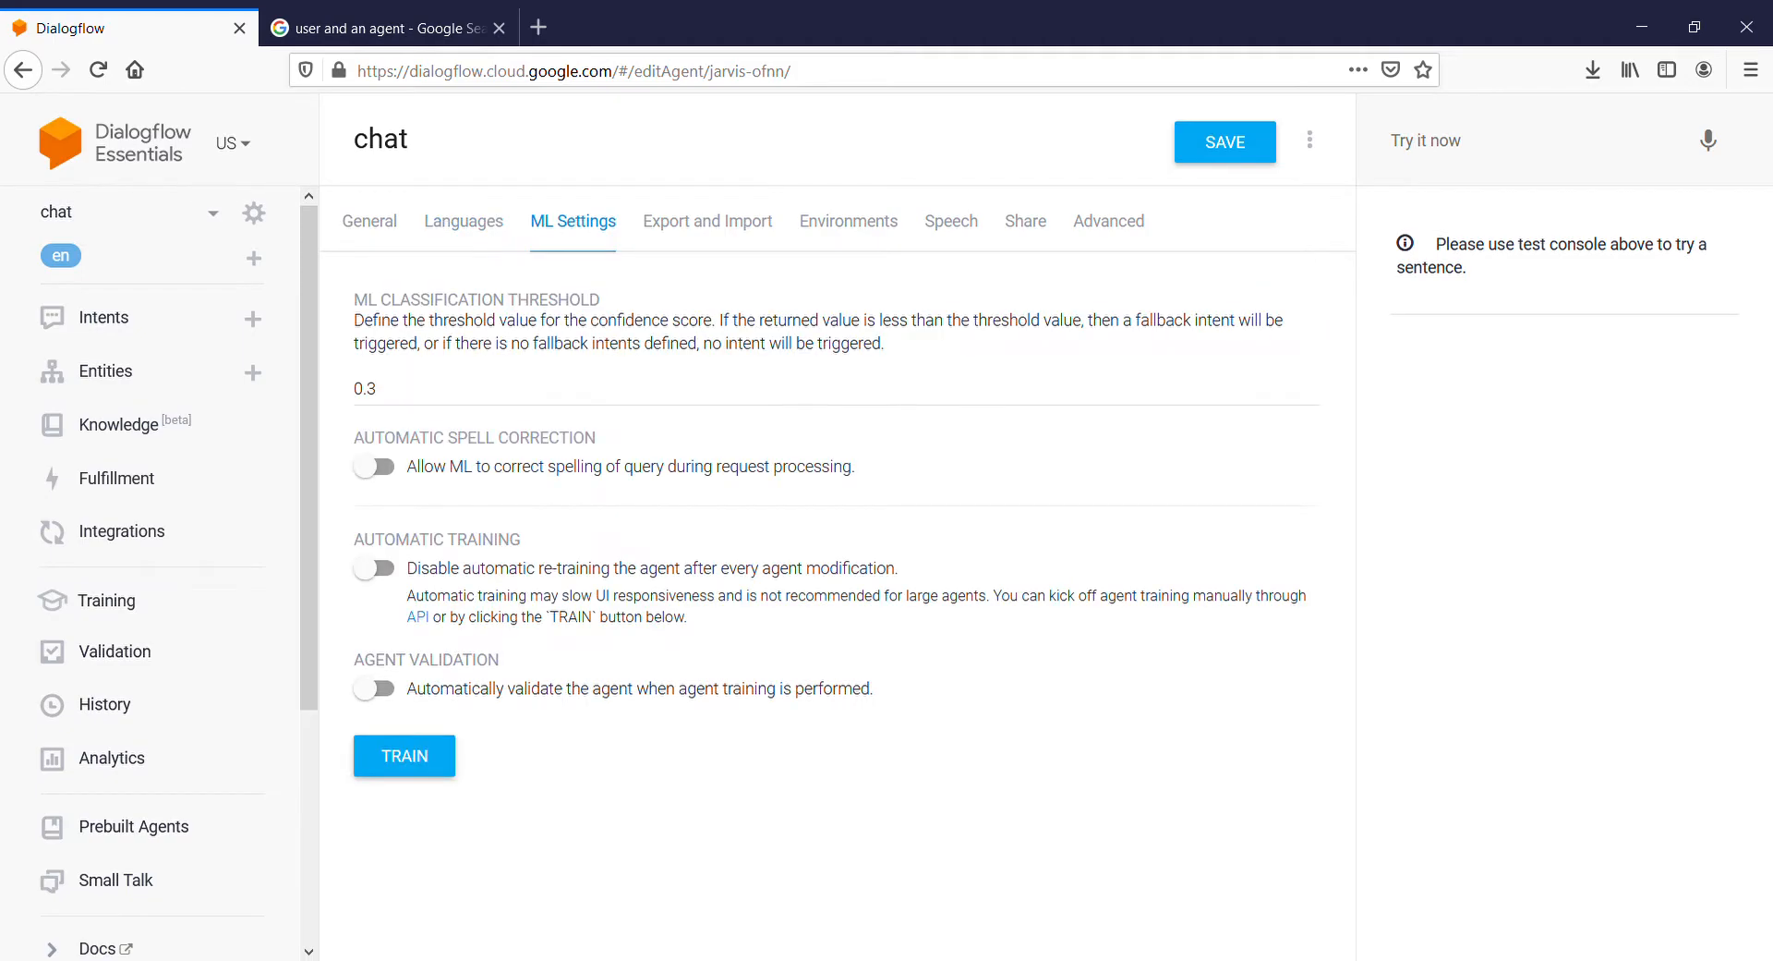
pyautogui.click(708, 221)
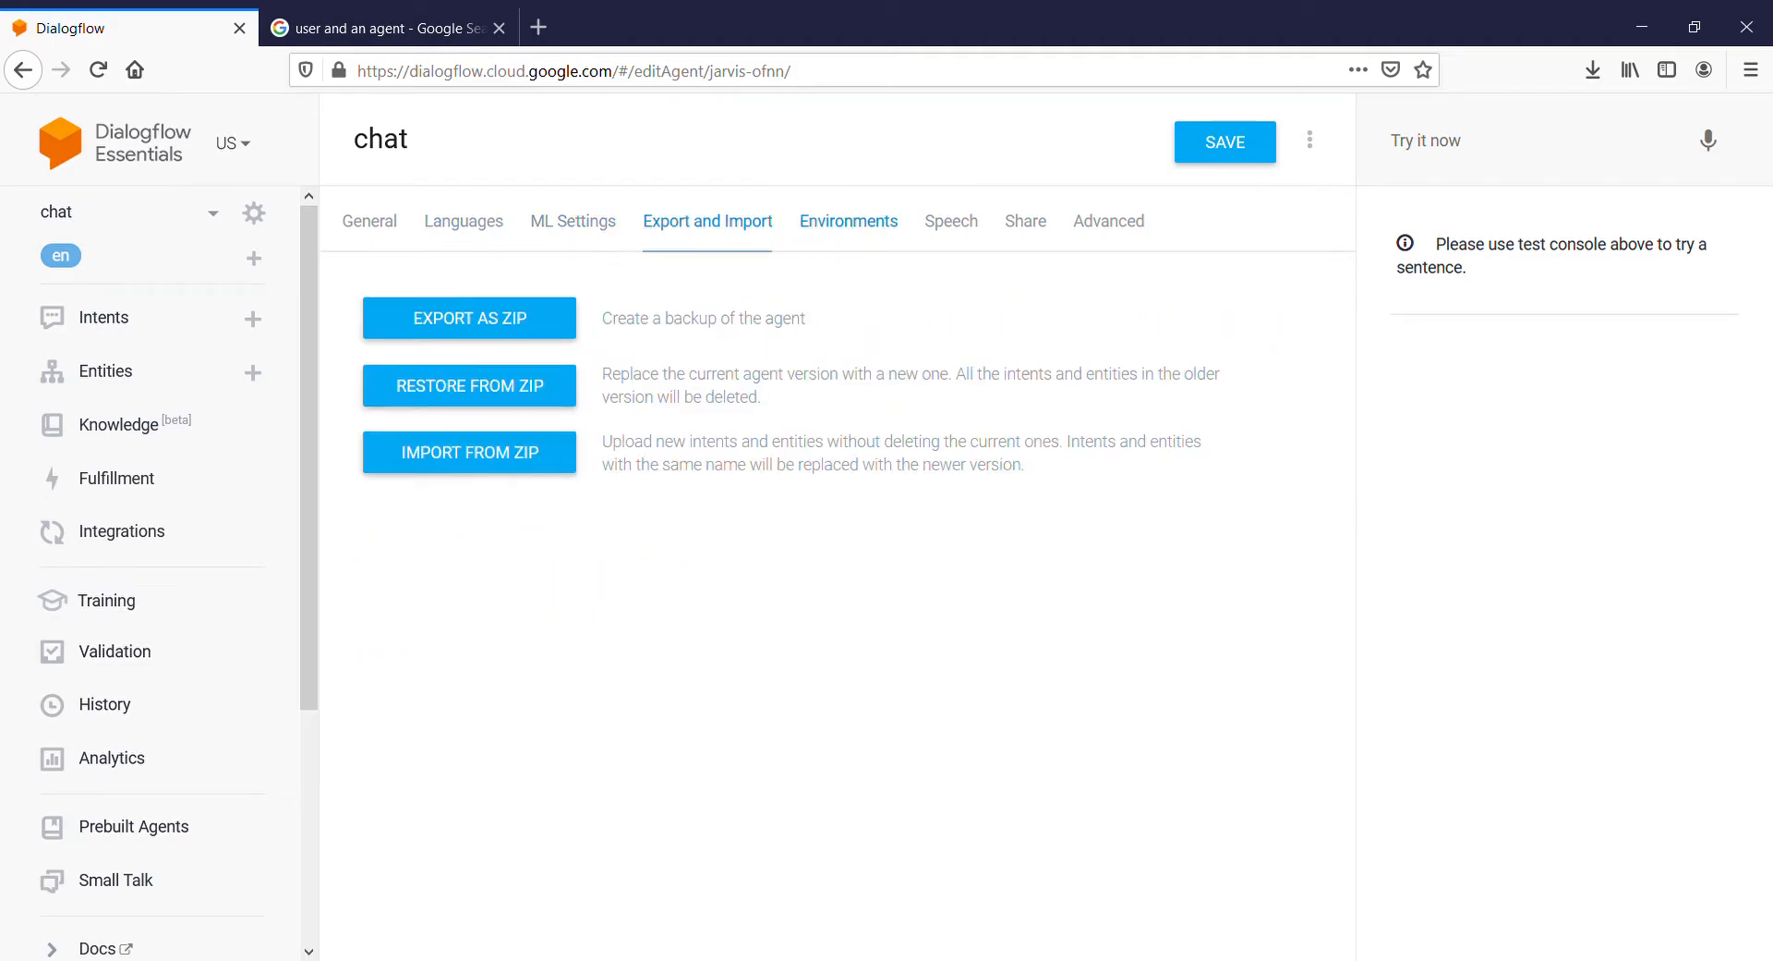
pyautogui.click(848, 220)
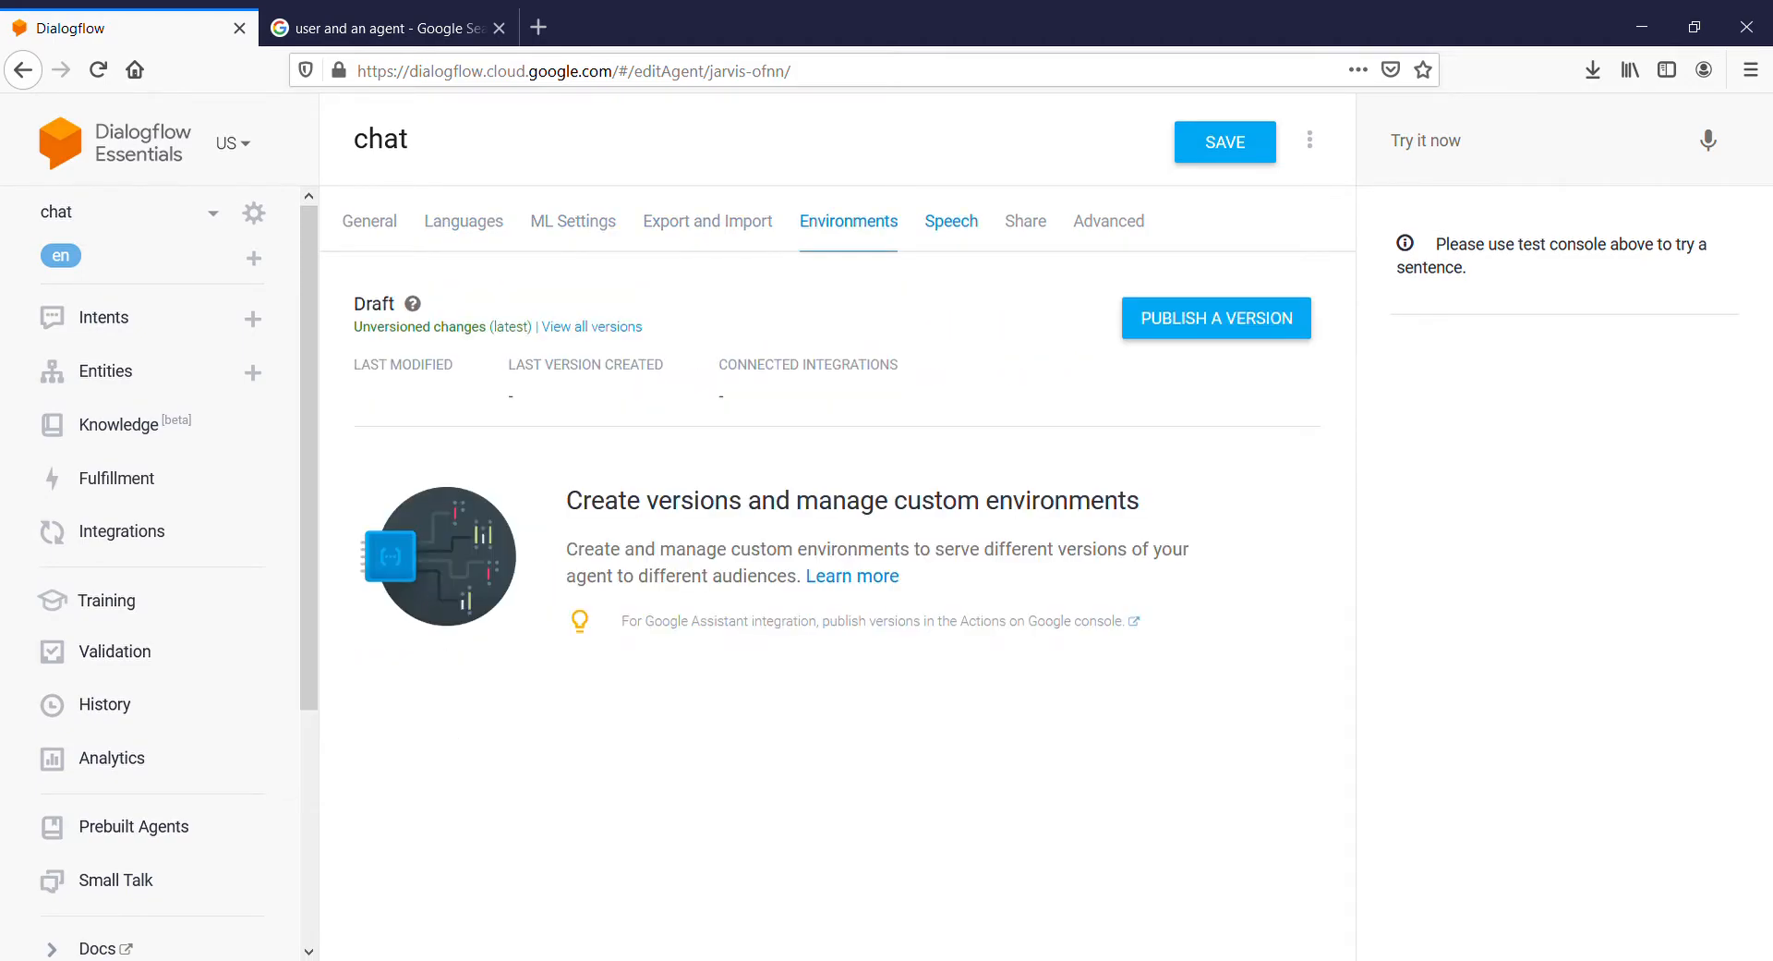
pyautogui.click(1025, 220)
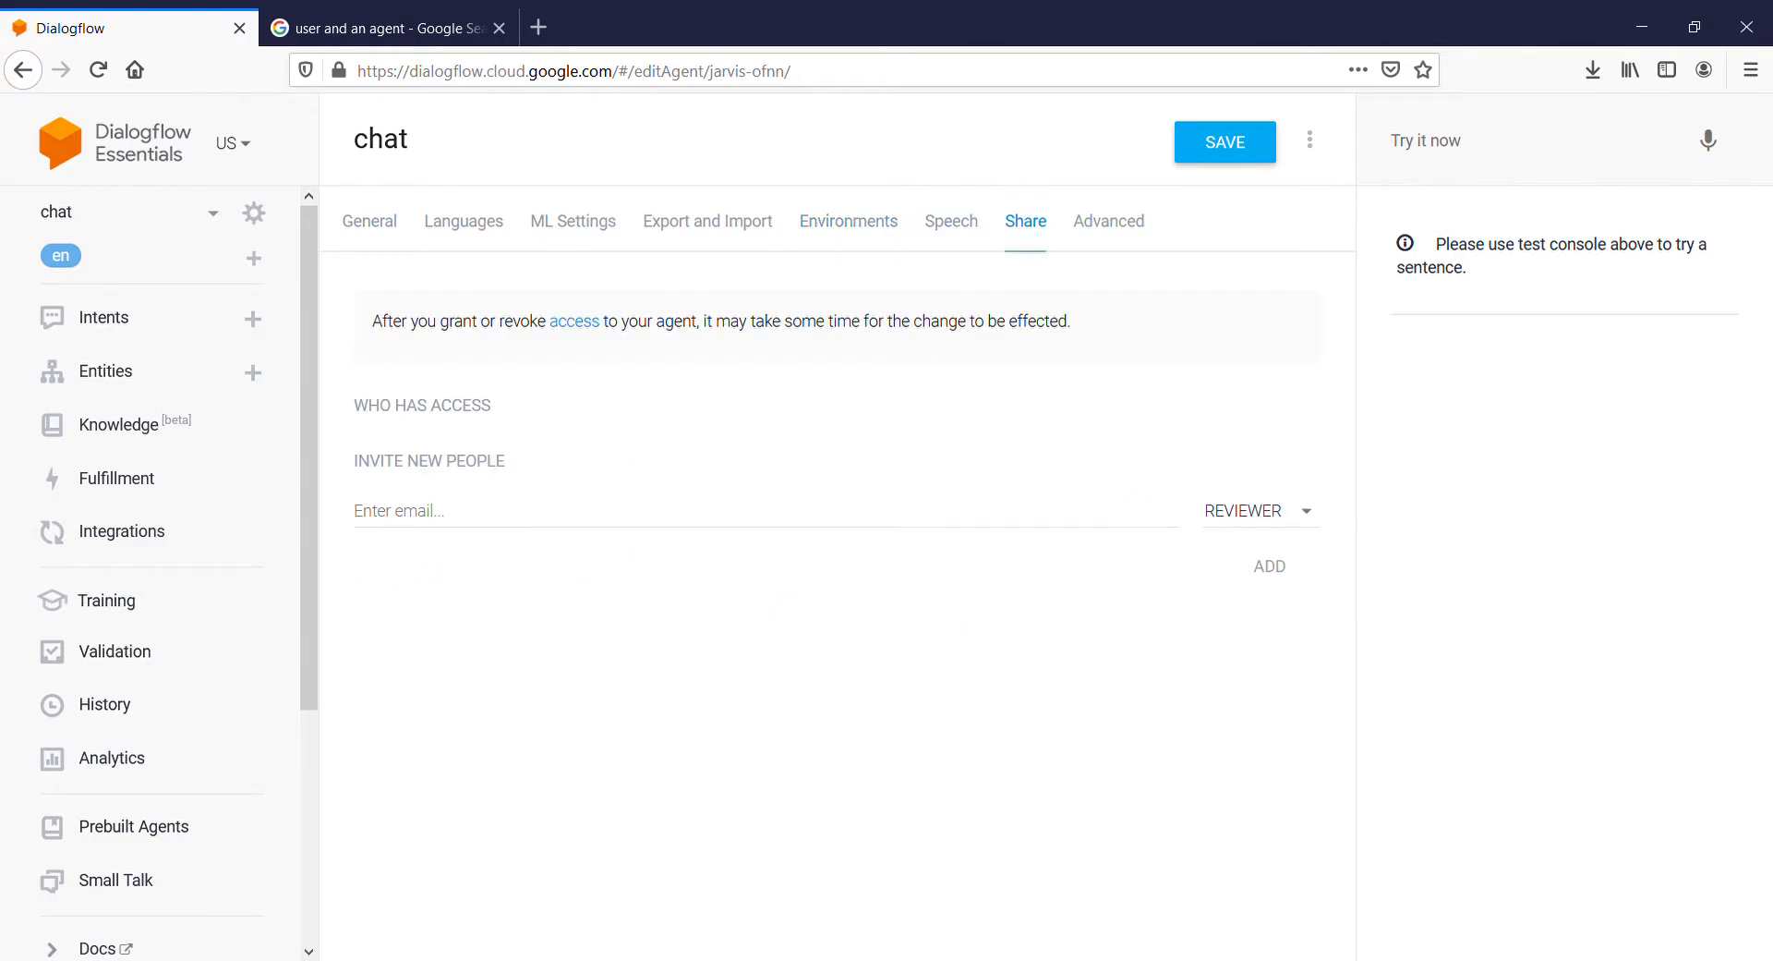
pyautogui.click(1108, 220)
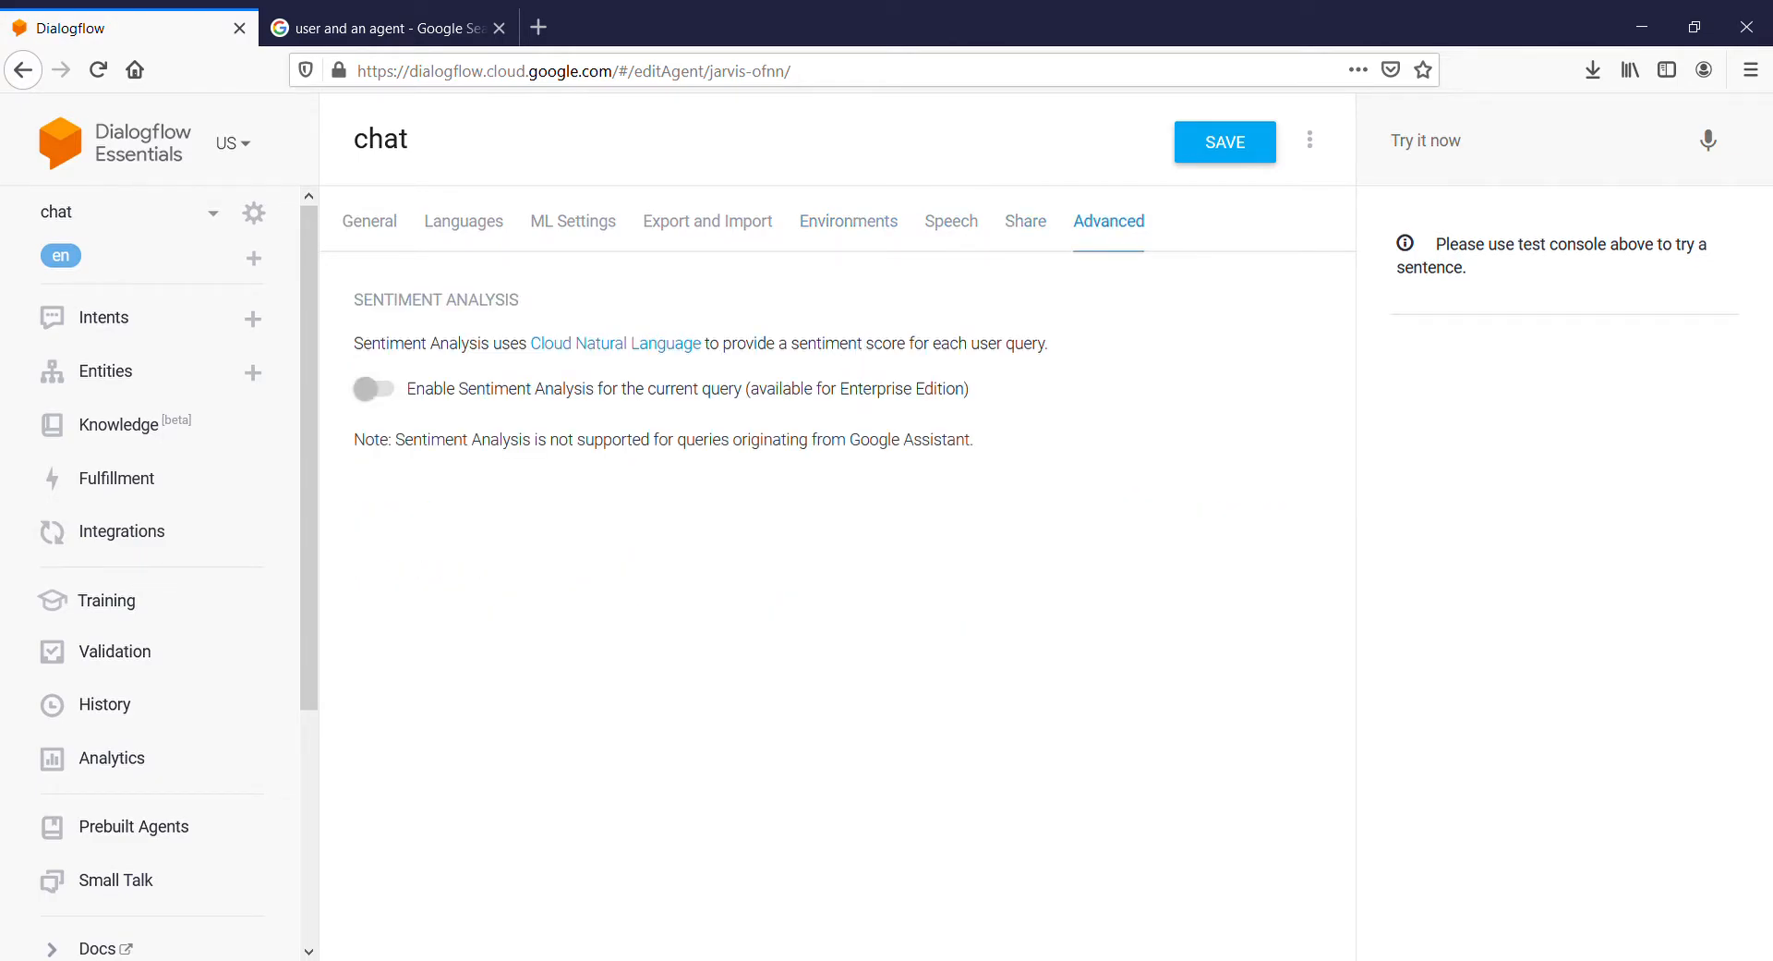
# Replace the chat agent's logo in the general settings with the Spider-Man picture and save the agent.
pyautogui.click(370, 220)
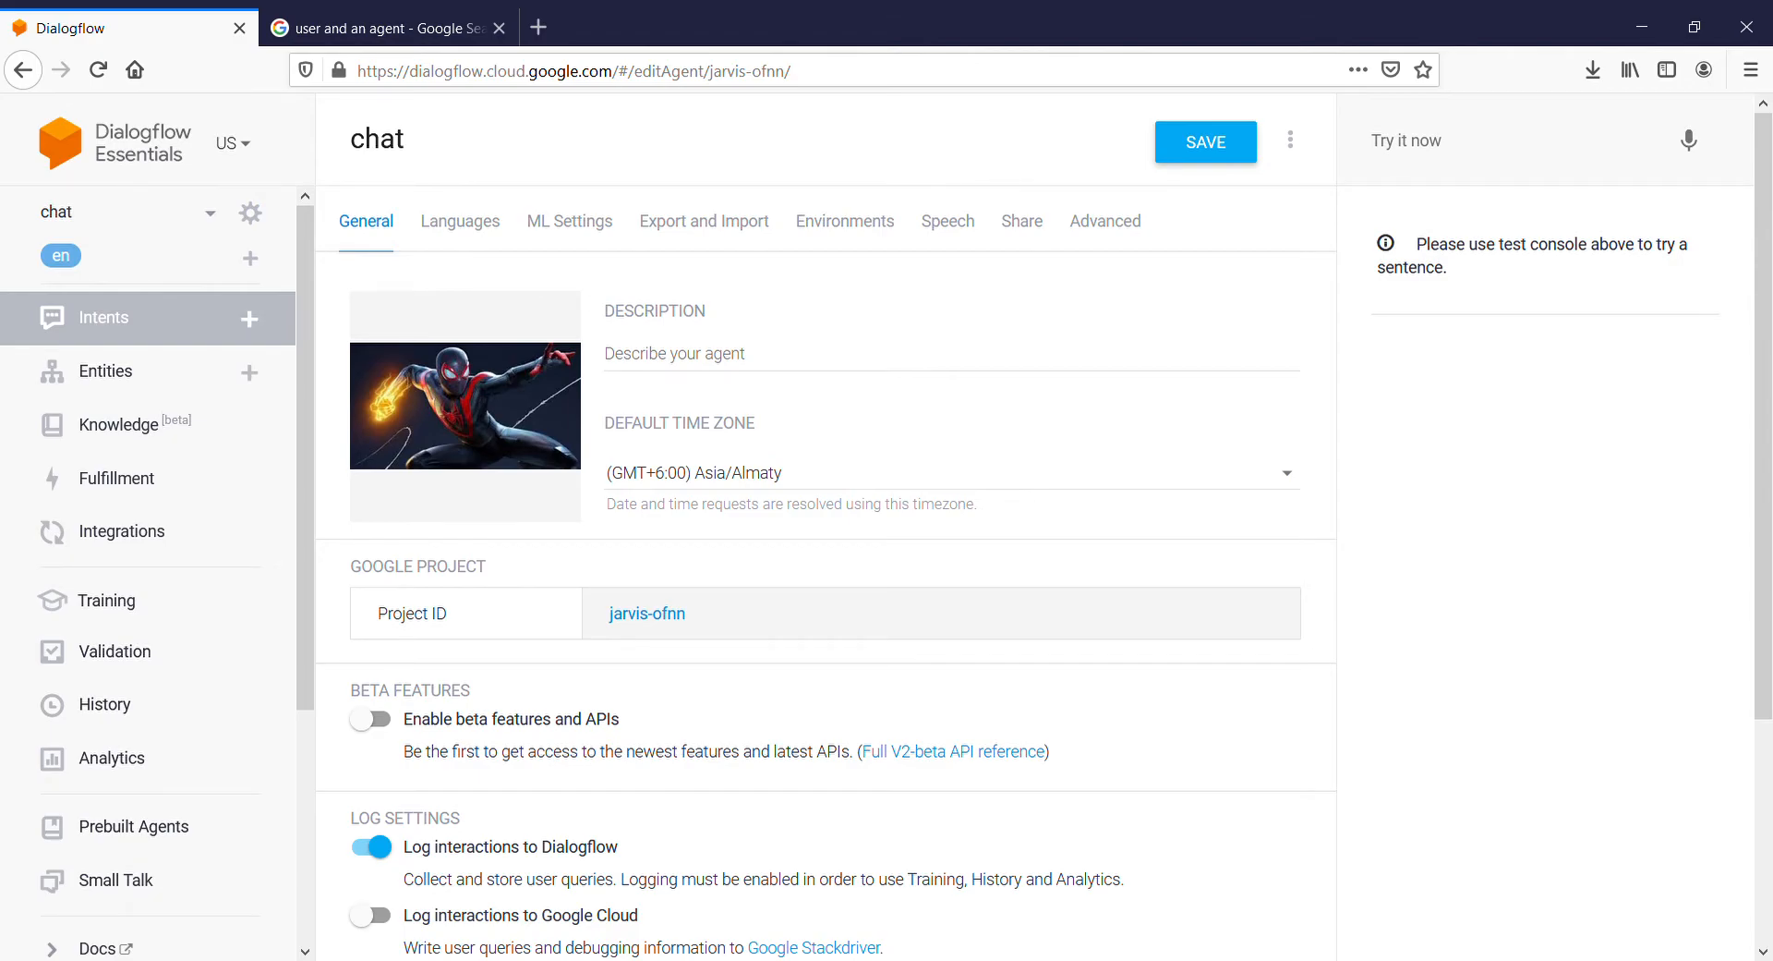
pyautogui.click(103, 317)
pyautogui.click(1047, 460)
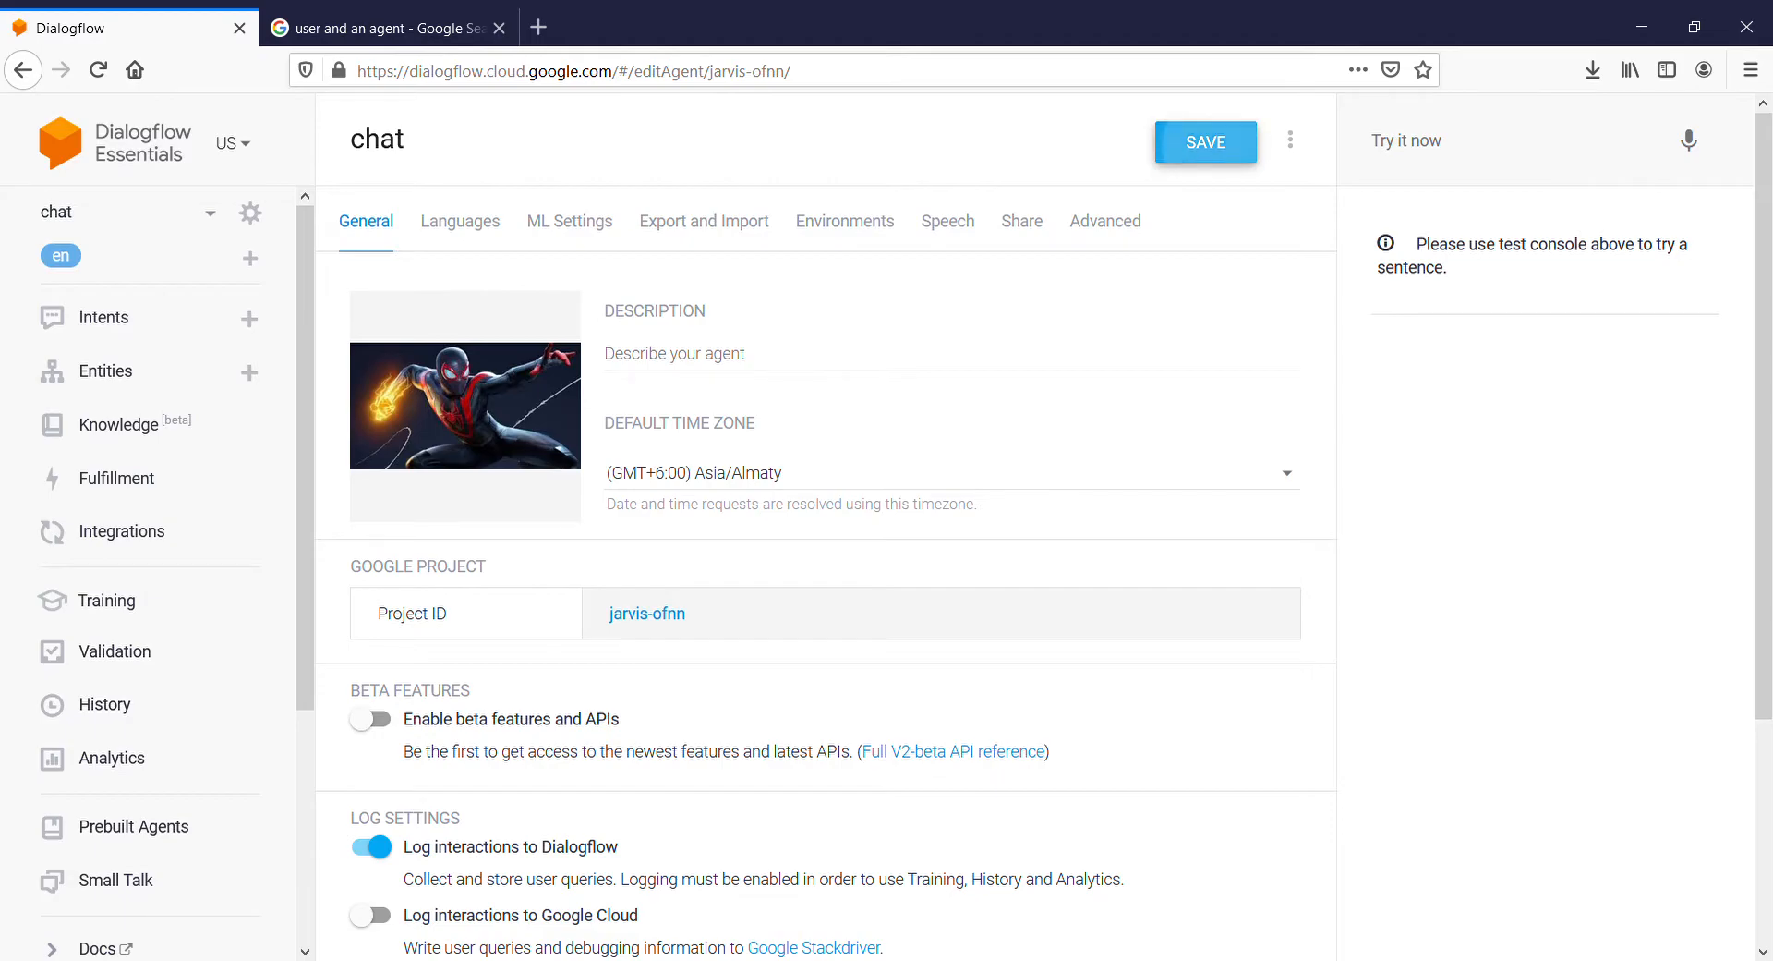
pyautogui.click(1206, 142)
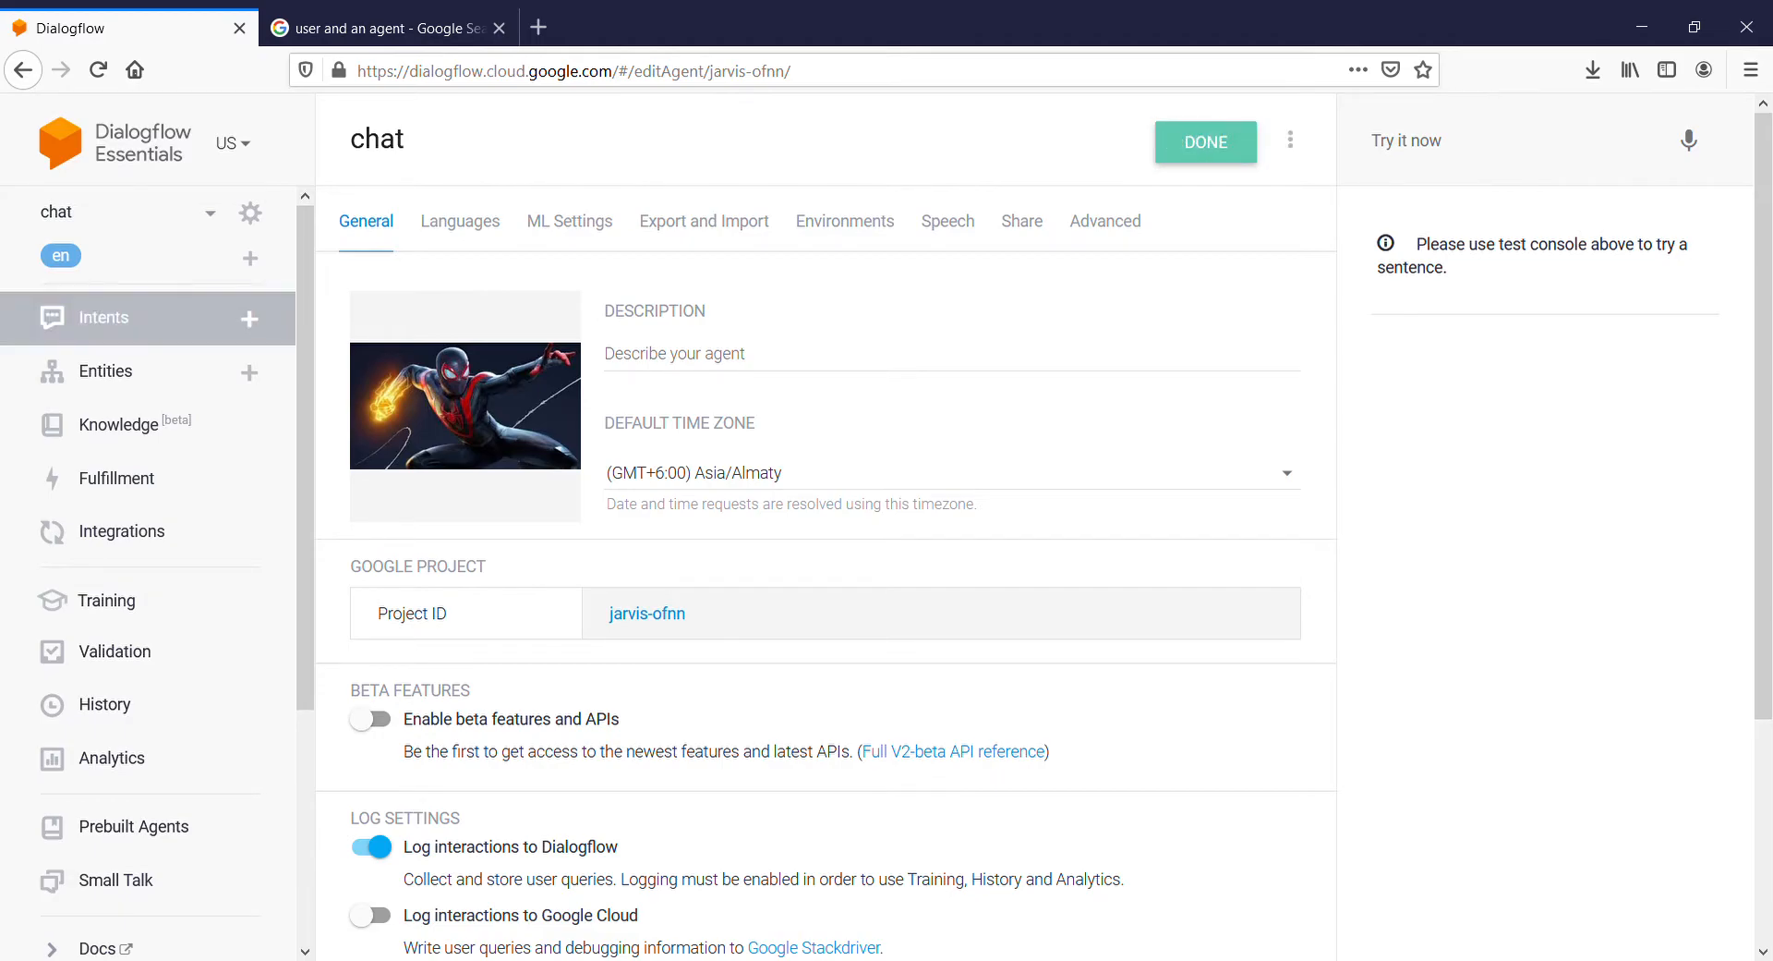
# Examine the agent's Intents, Entities, Fulfillment, Integrations, Training, Validation, History and Analytics pages in order.
pyautogui.click(104, 317)
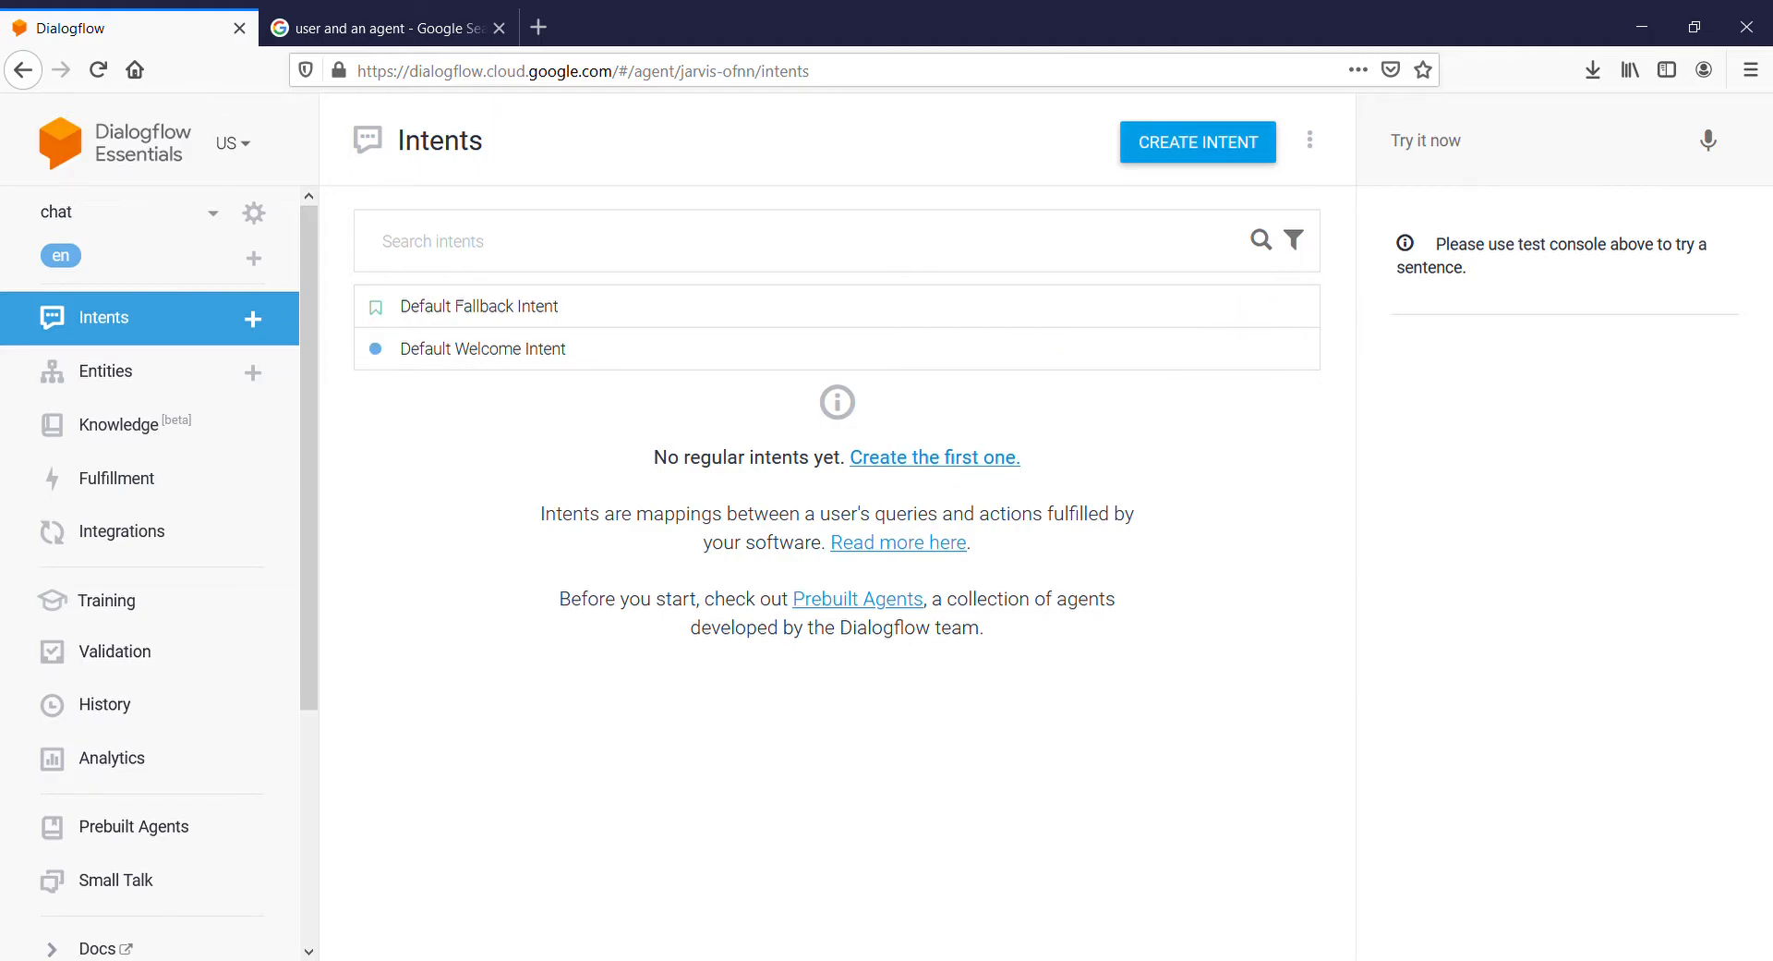
pyautogui.click(105, 371)
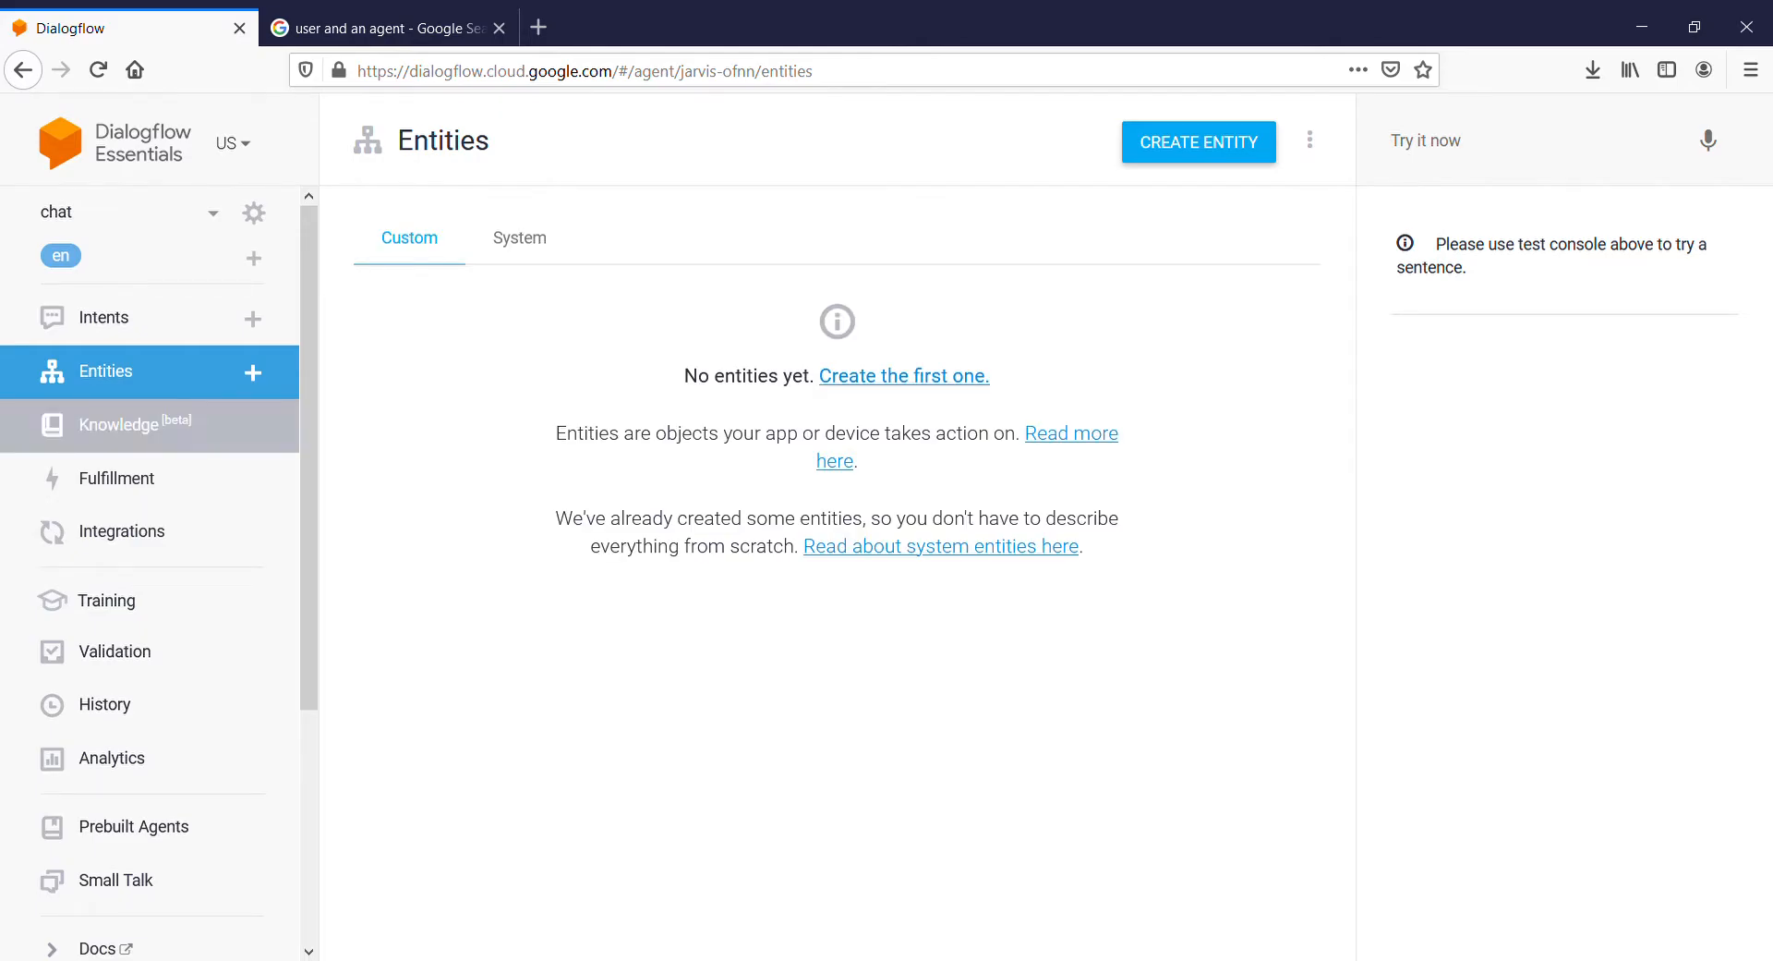
pyautogui.click(117, 477)
pyautogui.click(116, 479)
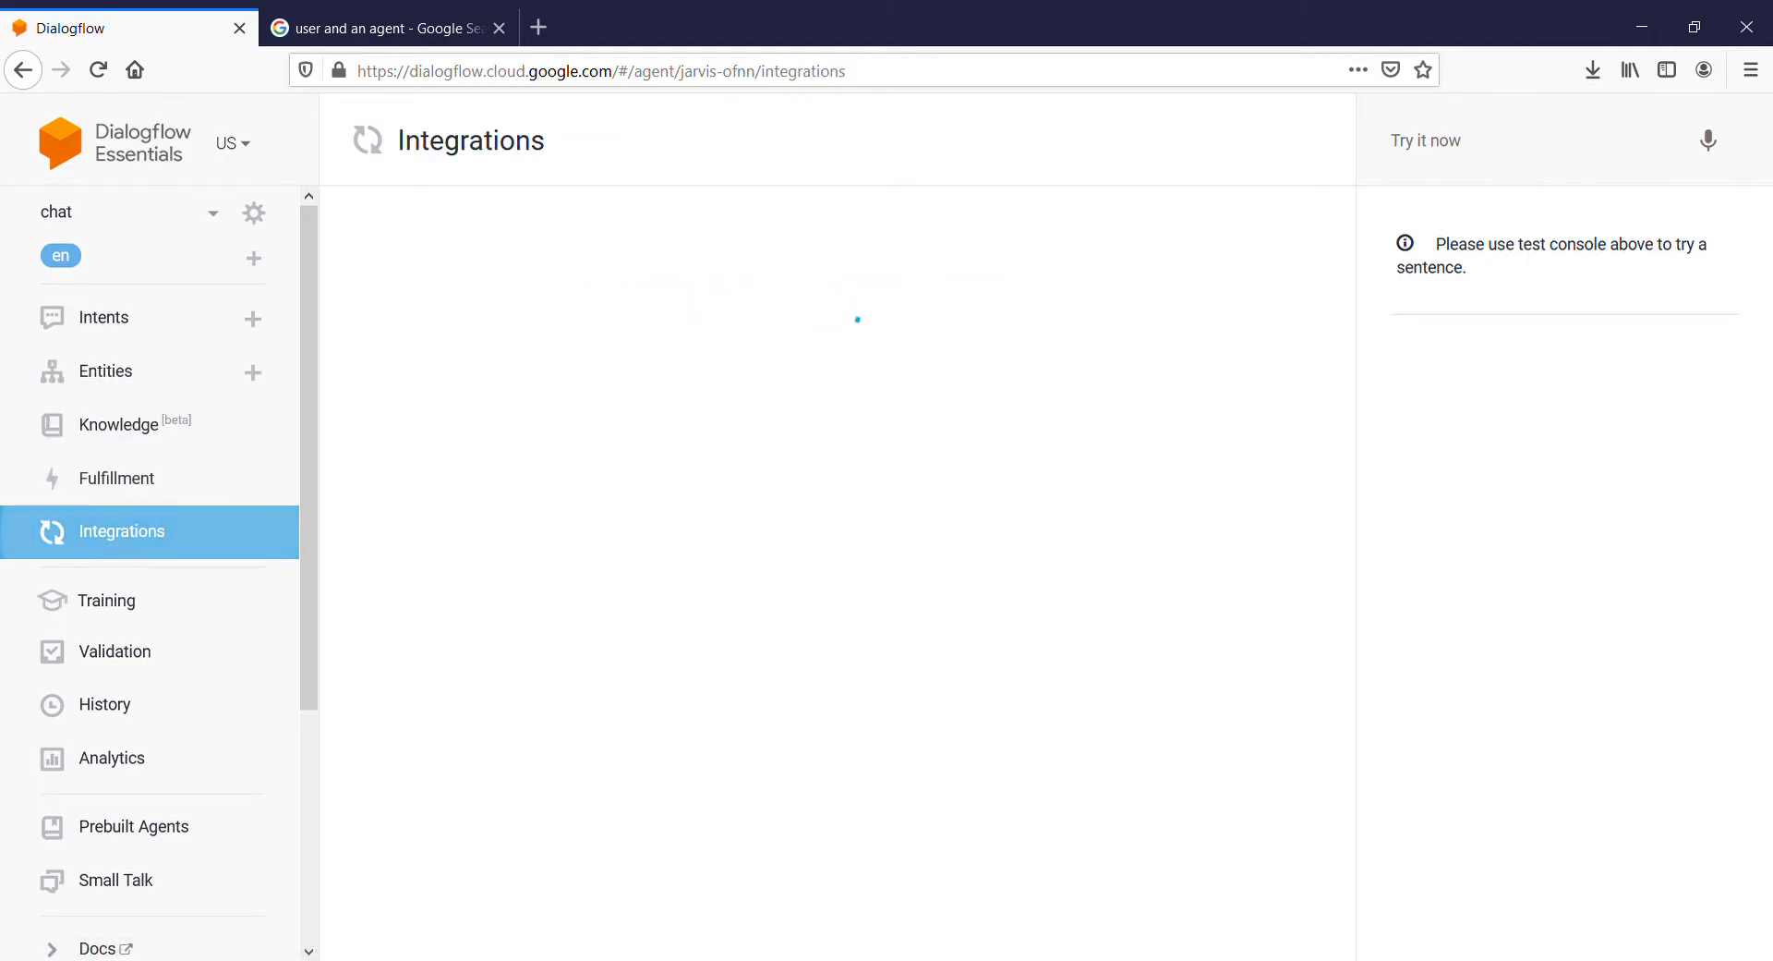
pyautogui.moveTo(307, 473); pyautogui.dragTo(307, 569)
pyautogui.click(185, 465)
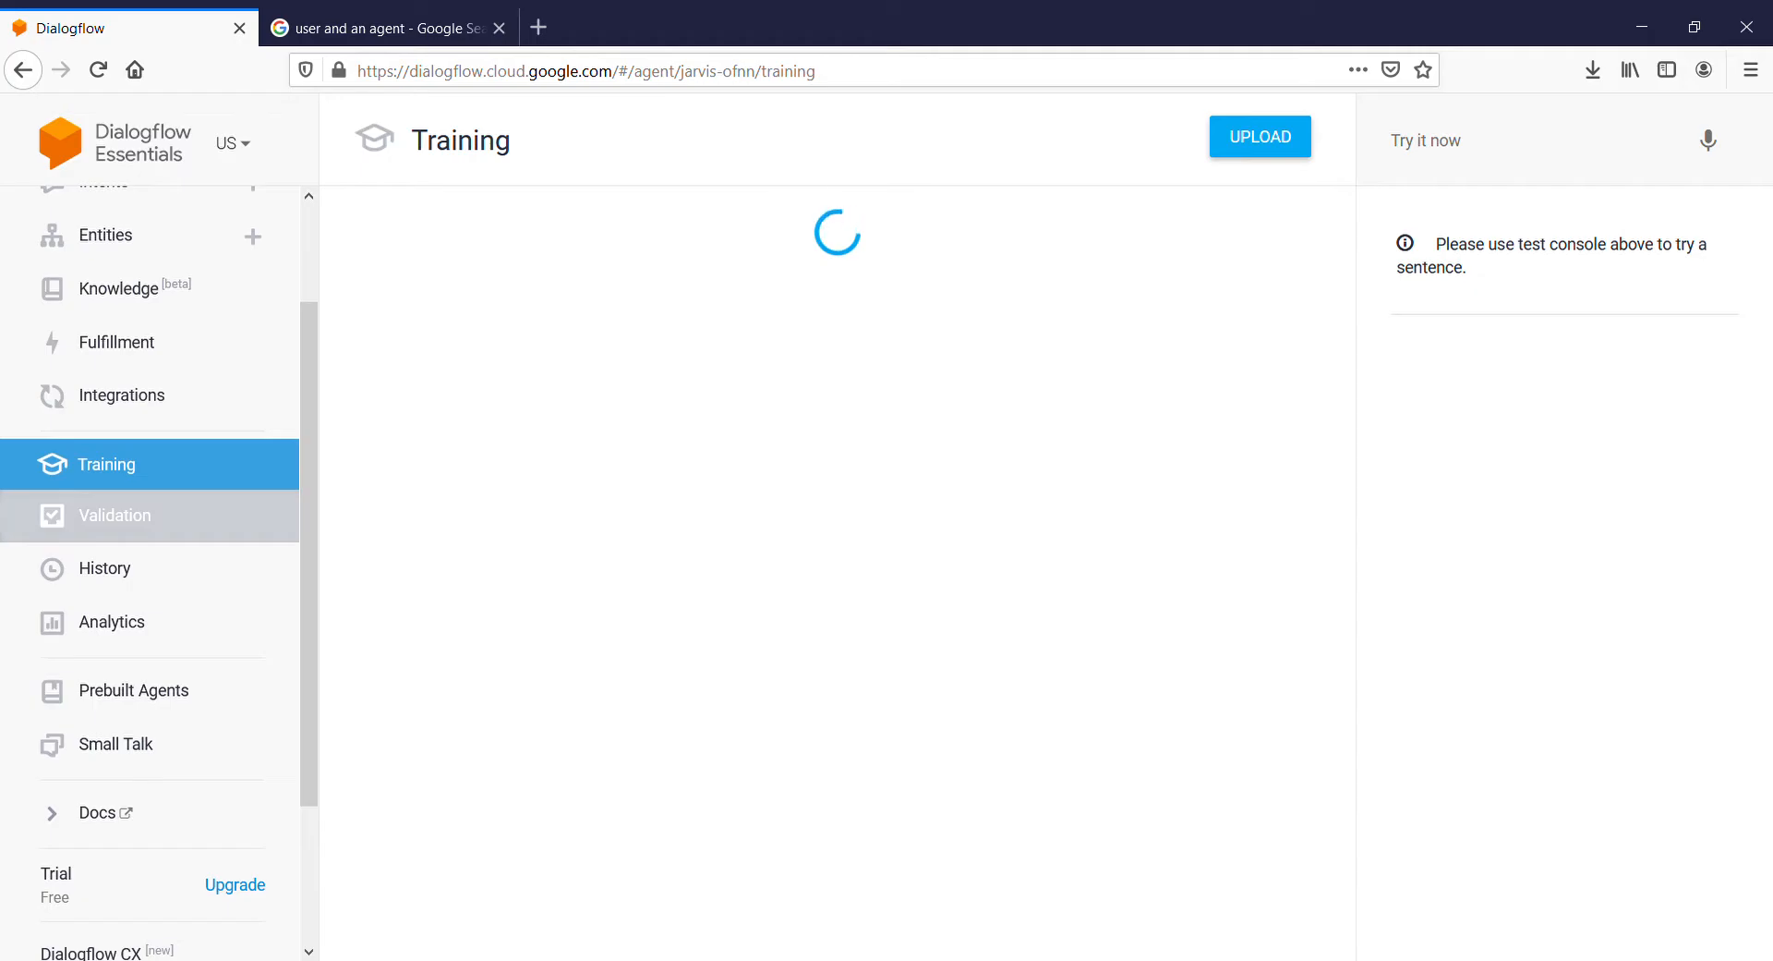
pyautogui.click(185, 515)
pyautogui.click(185, 568)
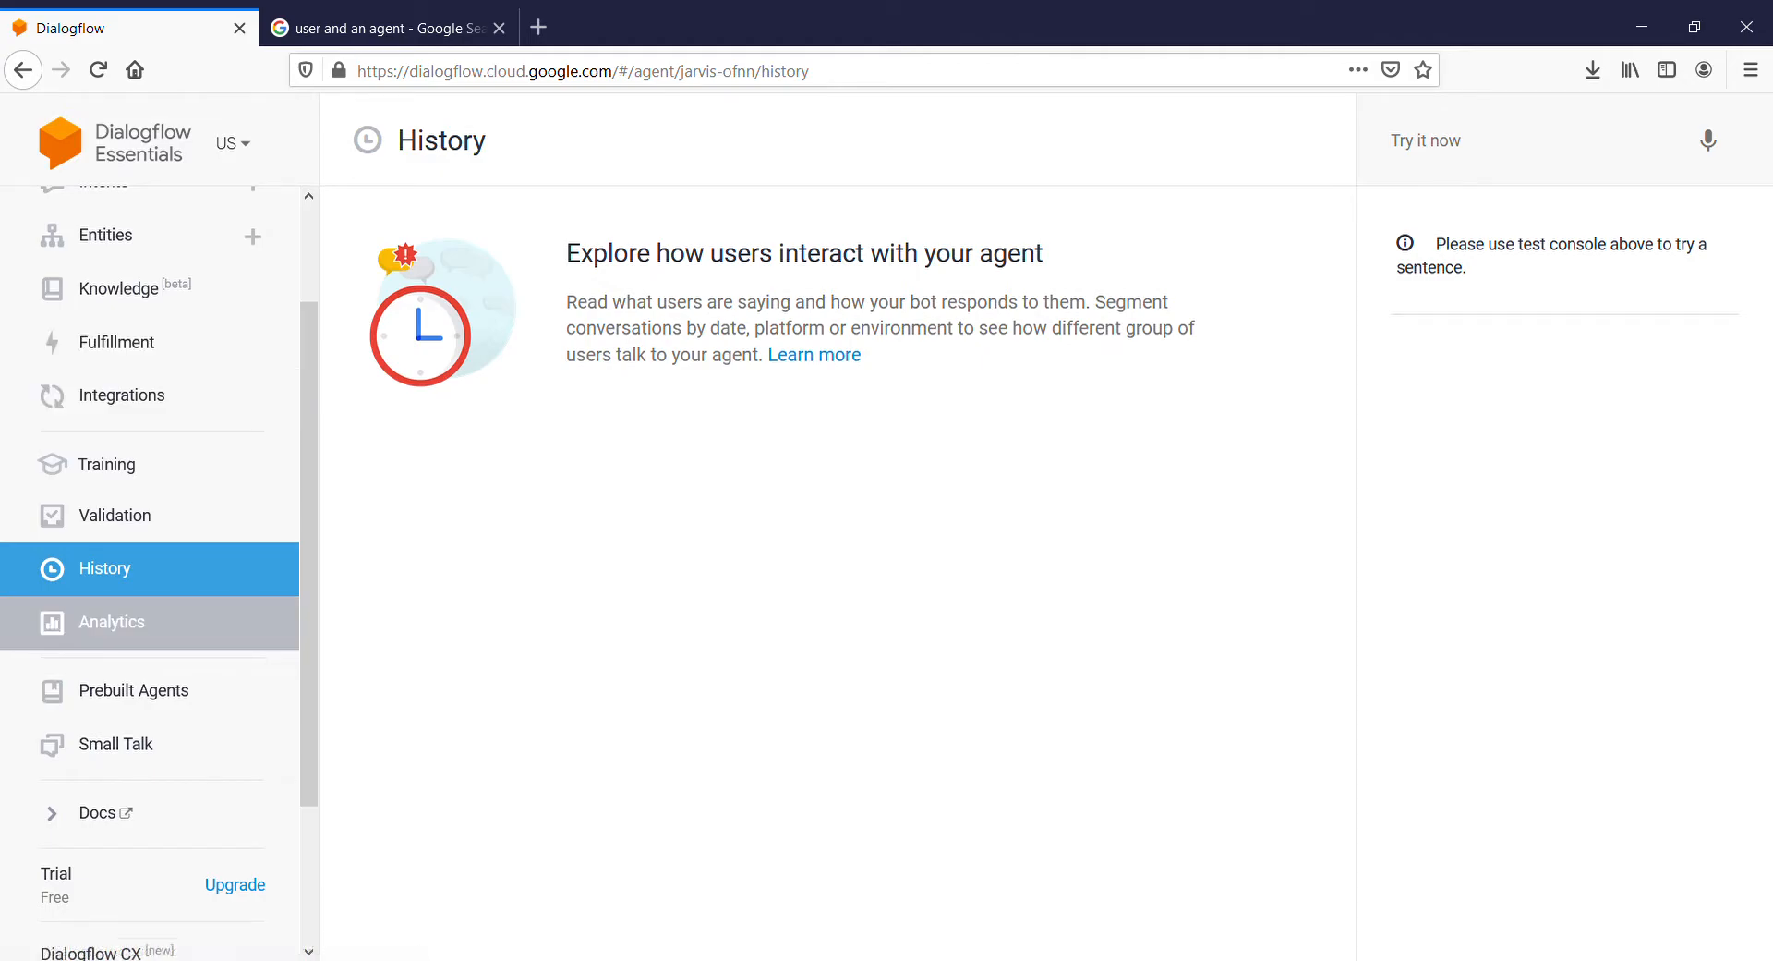
pyautogui.click(112, 621)
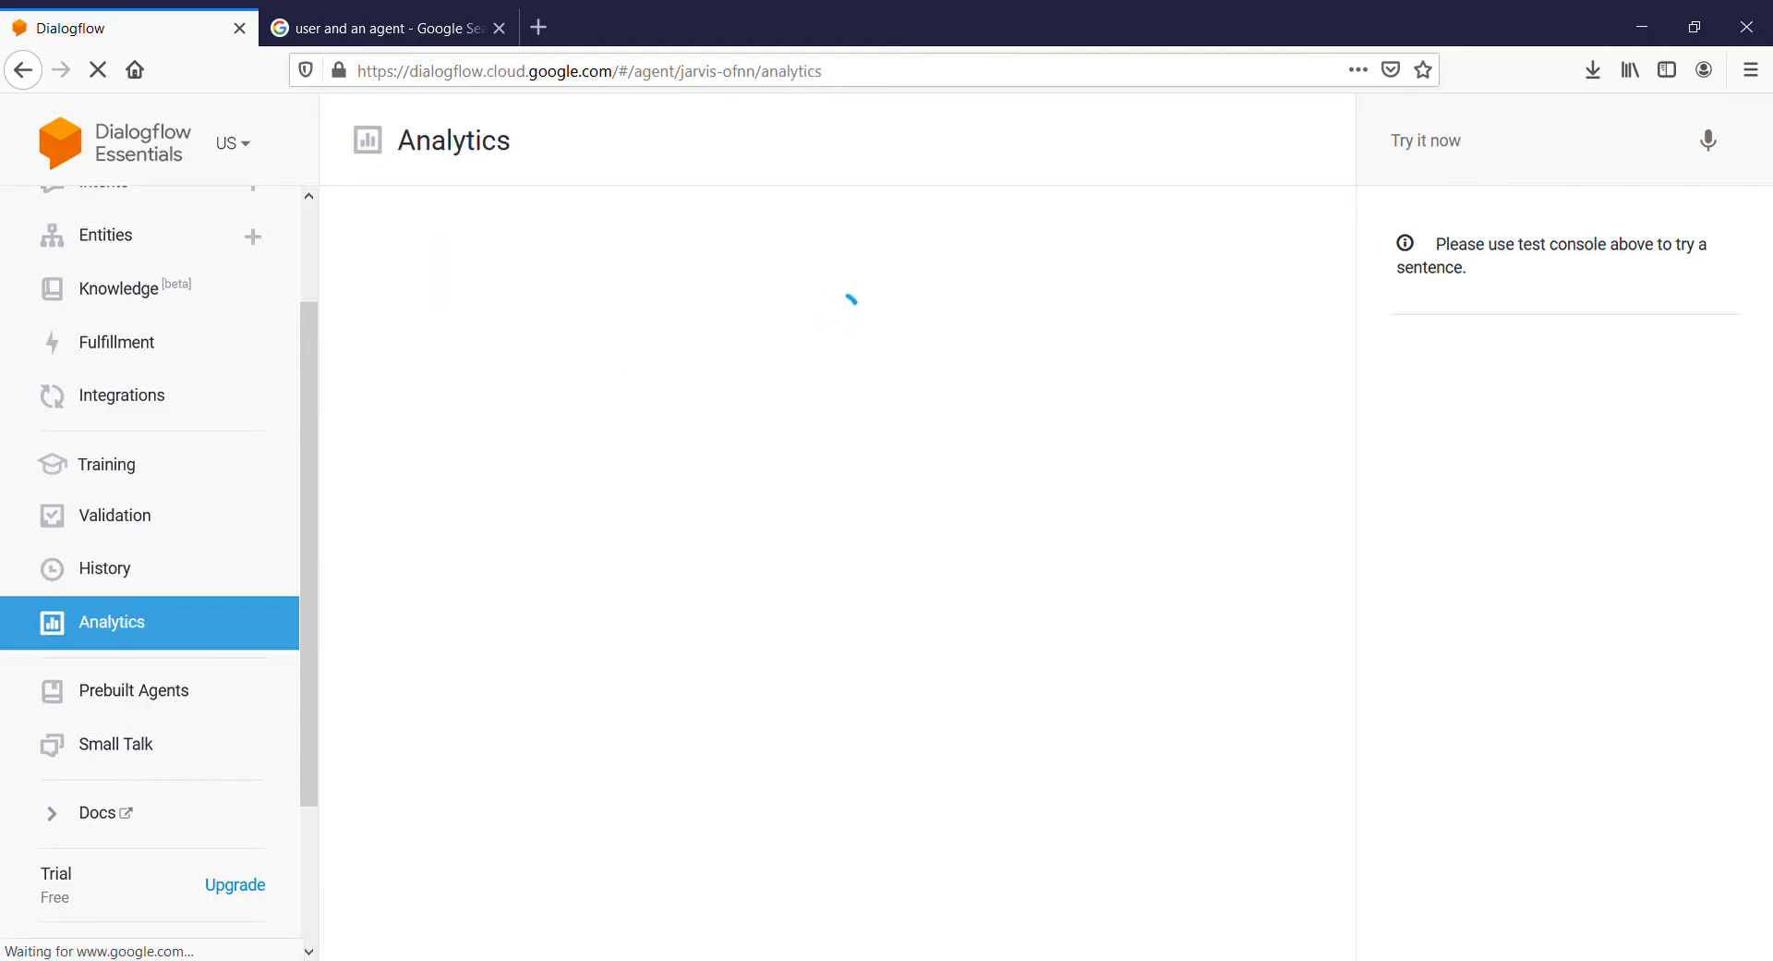
# Browse the catalogue of prebuilt agents from Agent Name through Language Settings and beyond.
pyautogui.click(134, 689)
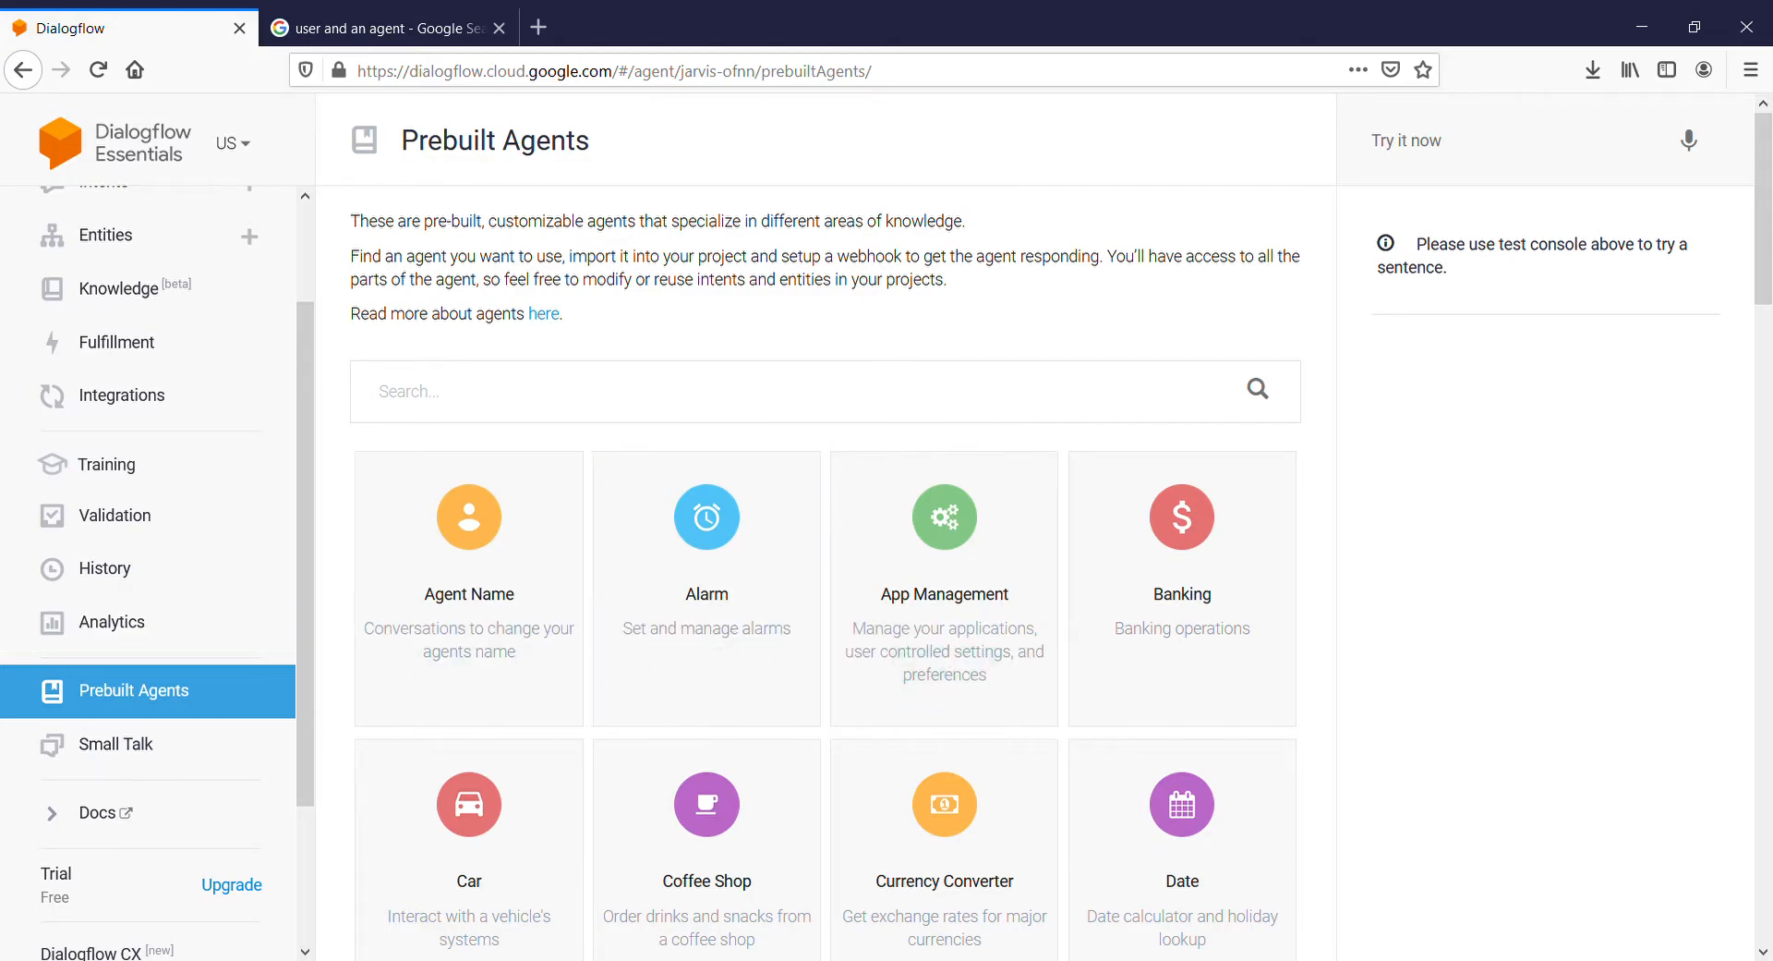
pyautogui.scroll(-3, 825, 573)
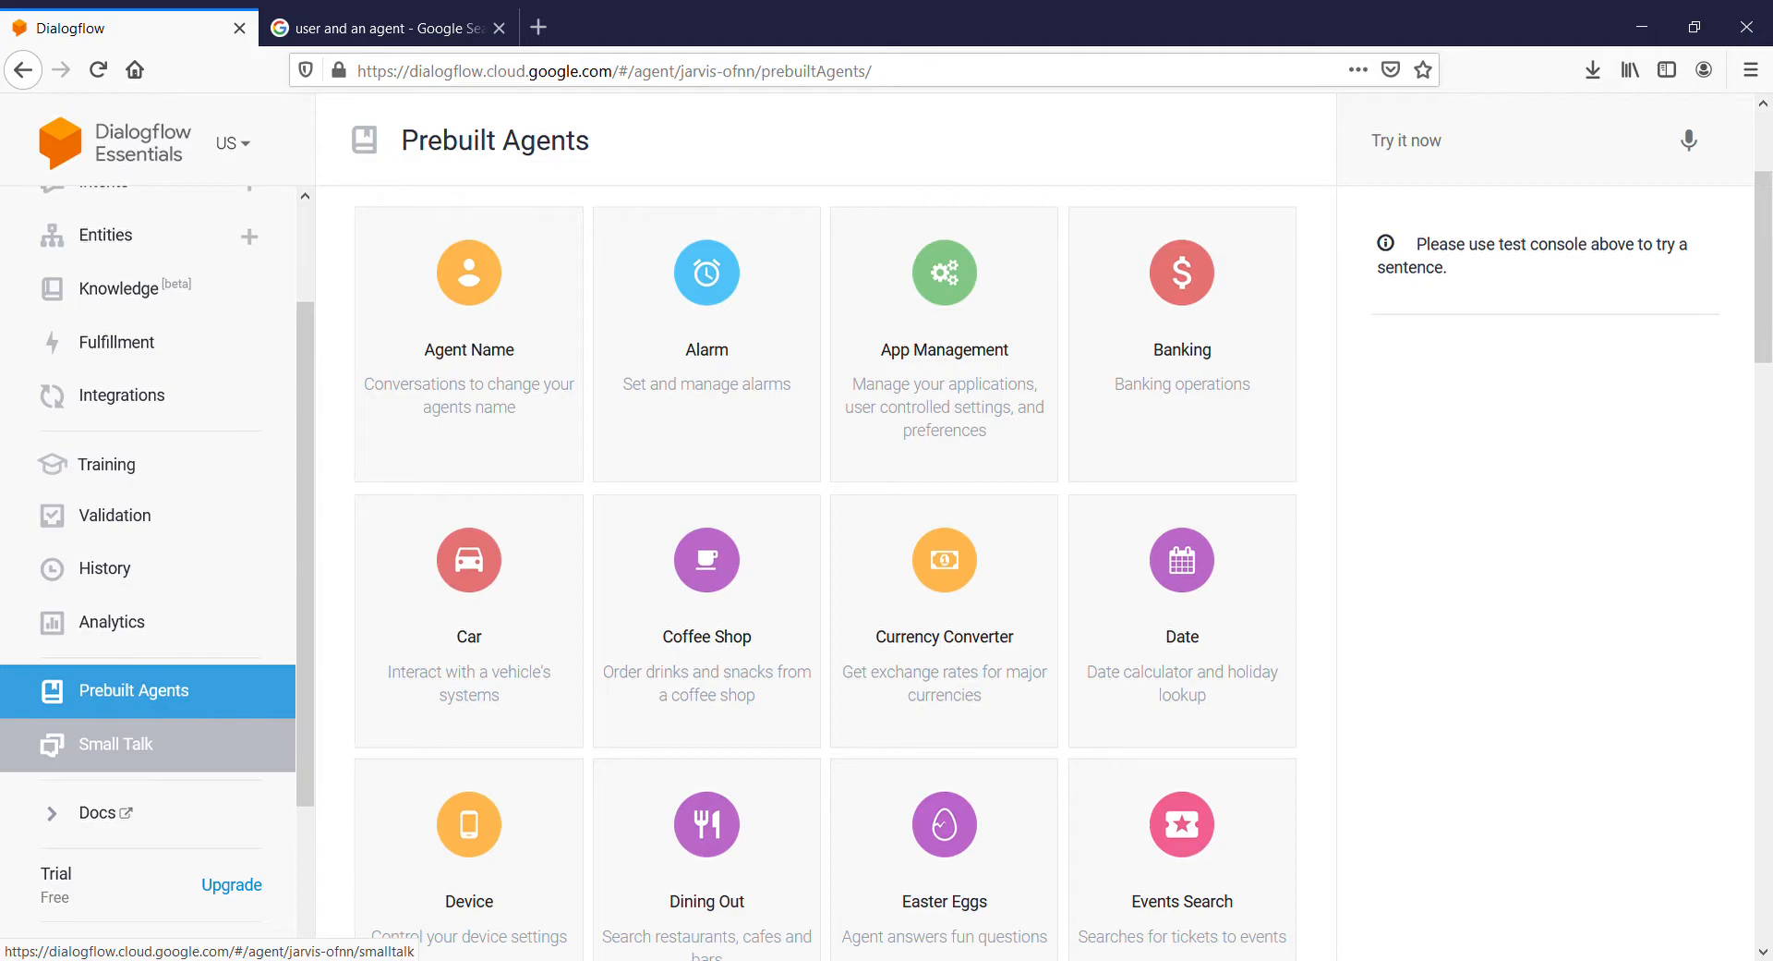
pyautogui.scroll(-7, 469, 628)
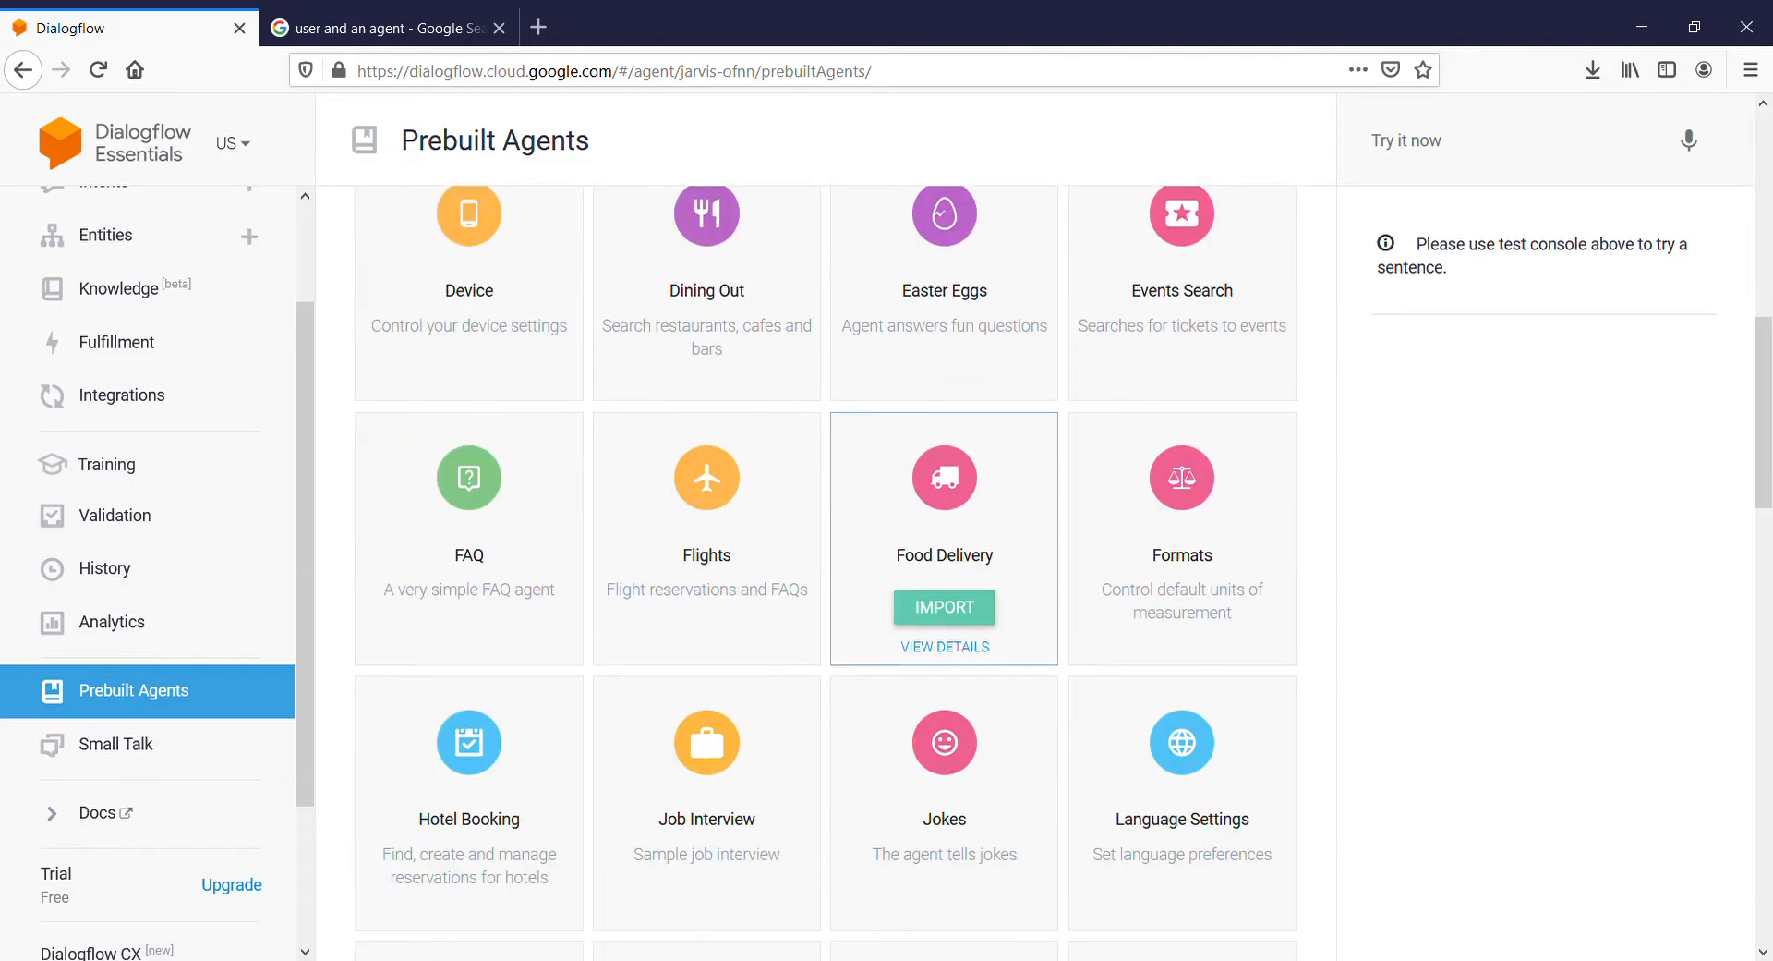
pyautogui.scroll(-1, 707, 591)
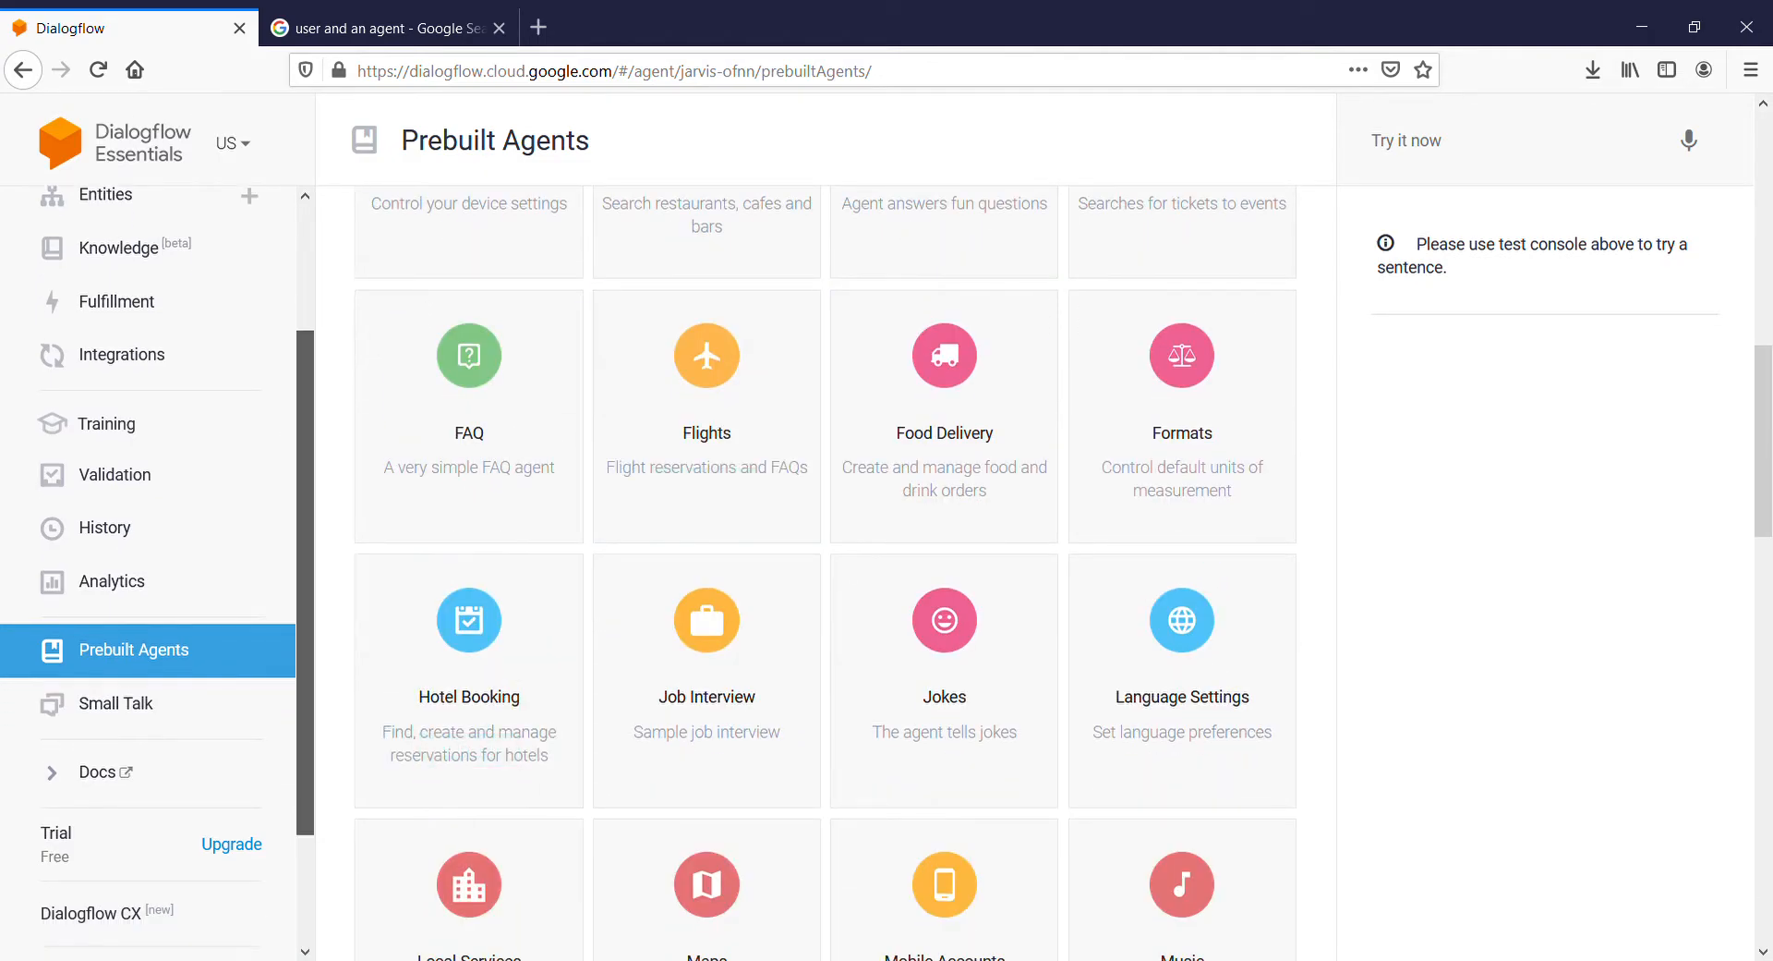
pyautogui.scroll(-1, 139, 667)
# Enable Small Talk for the chat agent and review its customization categories.
pyautogui.click(116, 667)
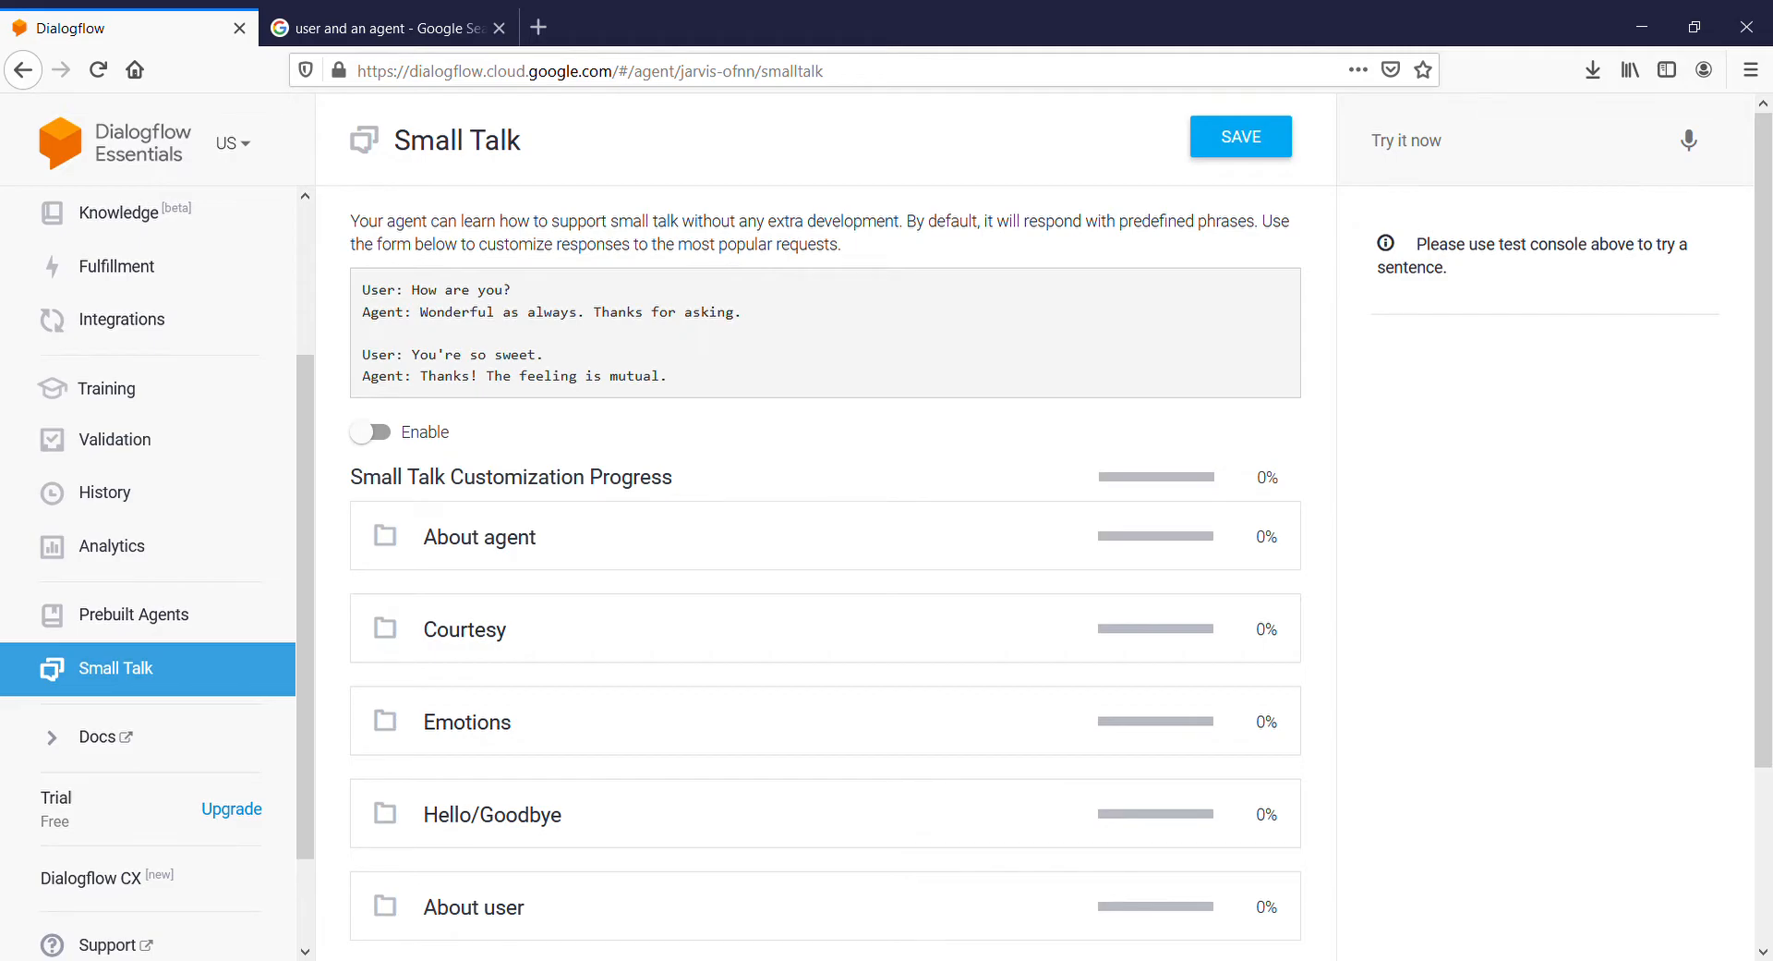
pyautogui.click(371, 432)
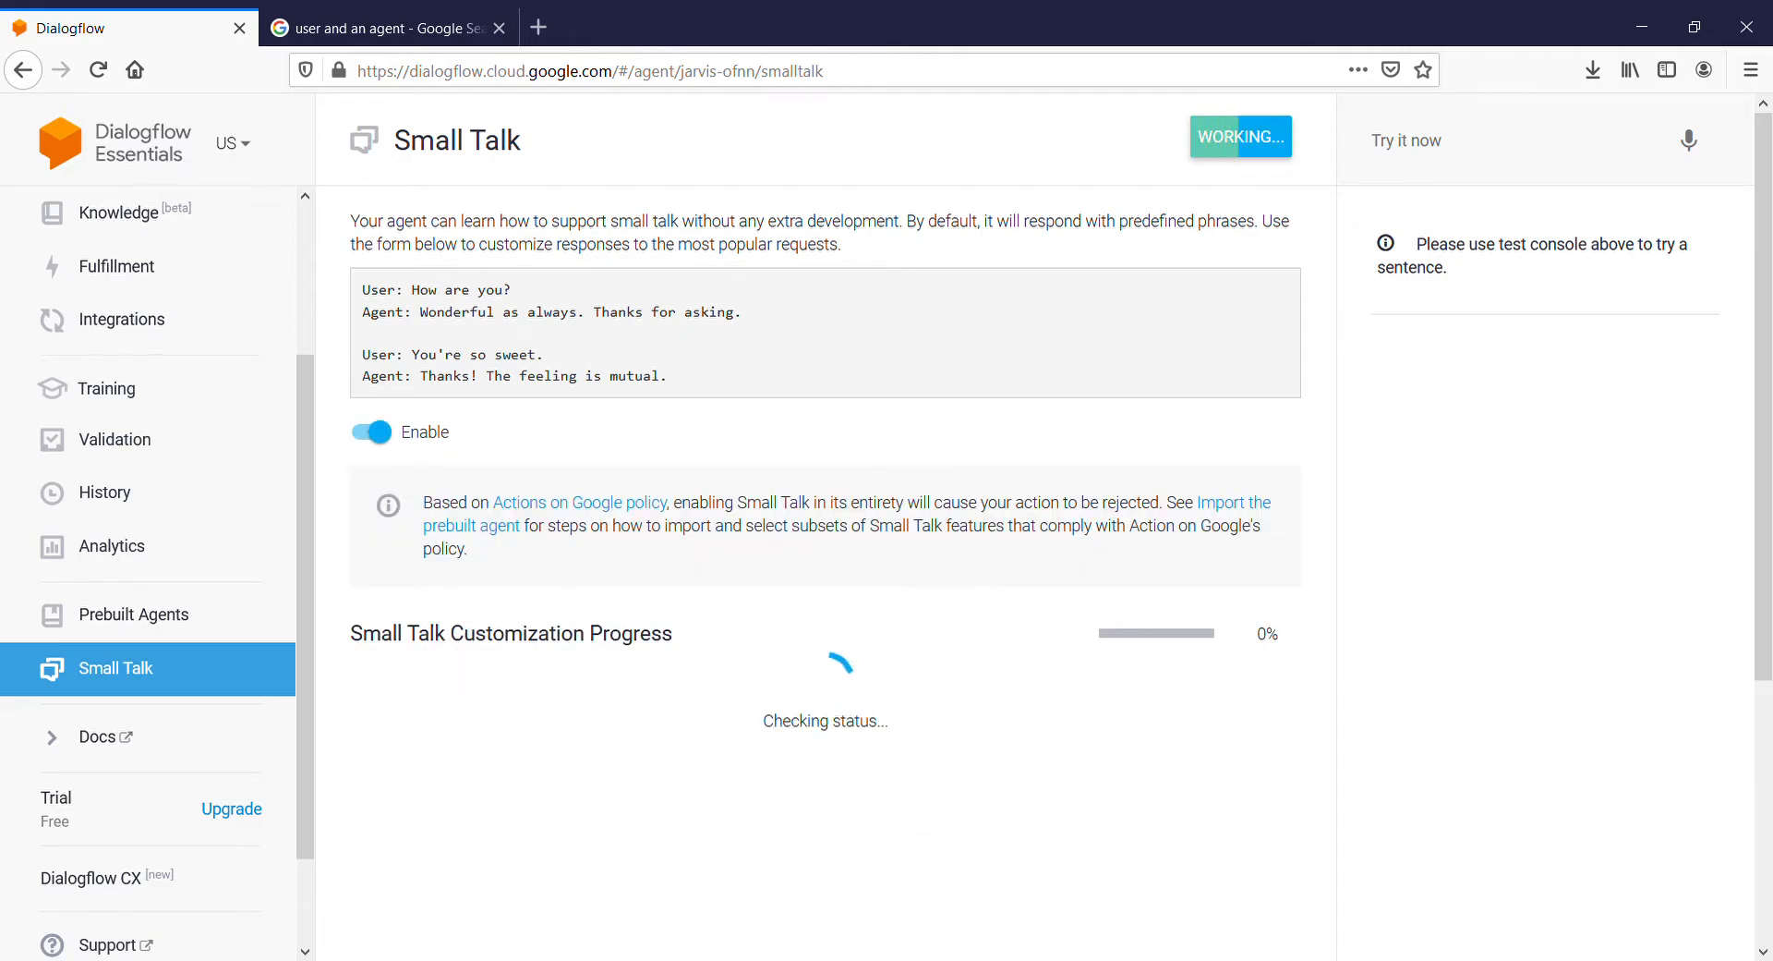
pyautogui.scroll(-4, 825, 554)
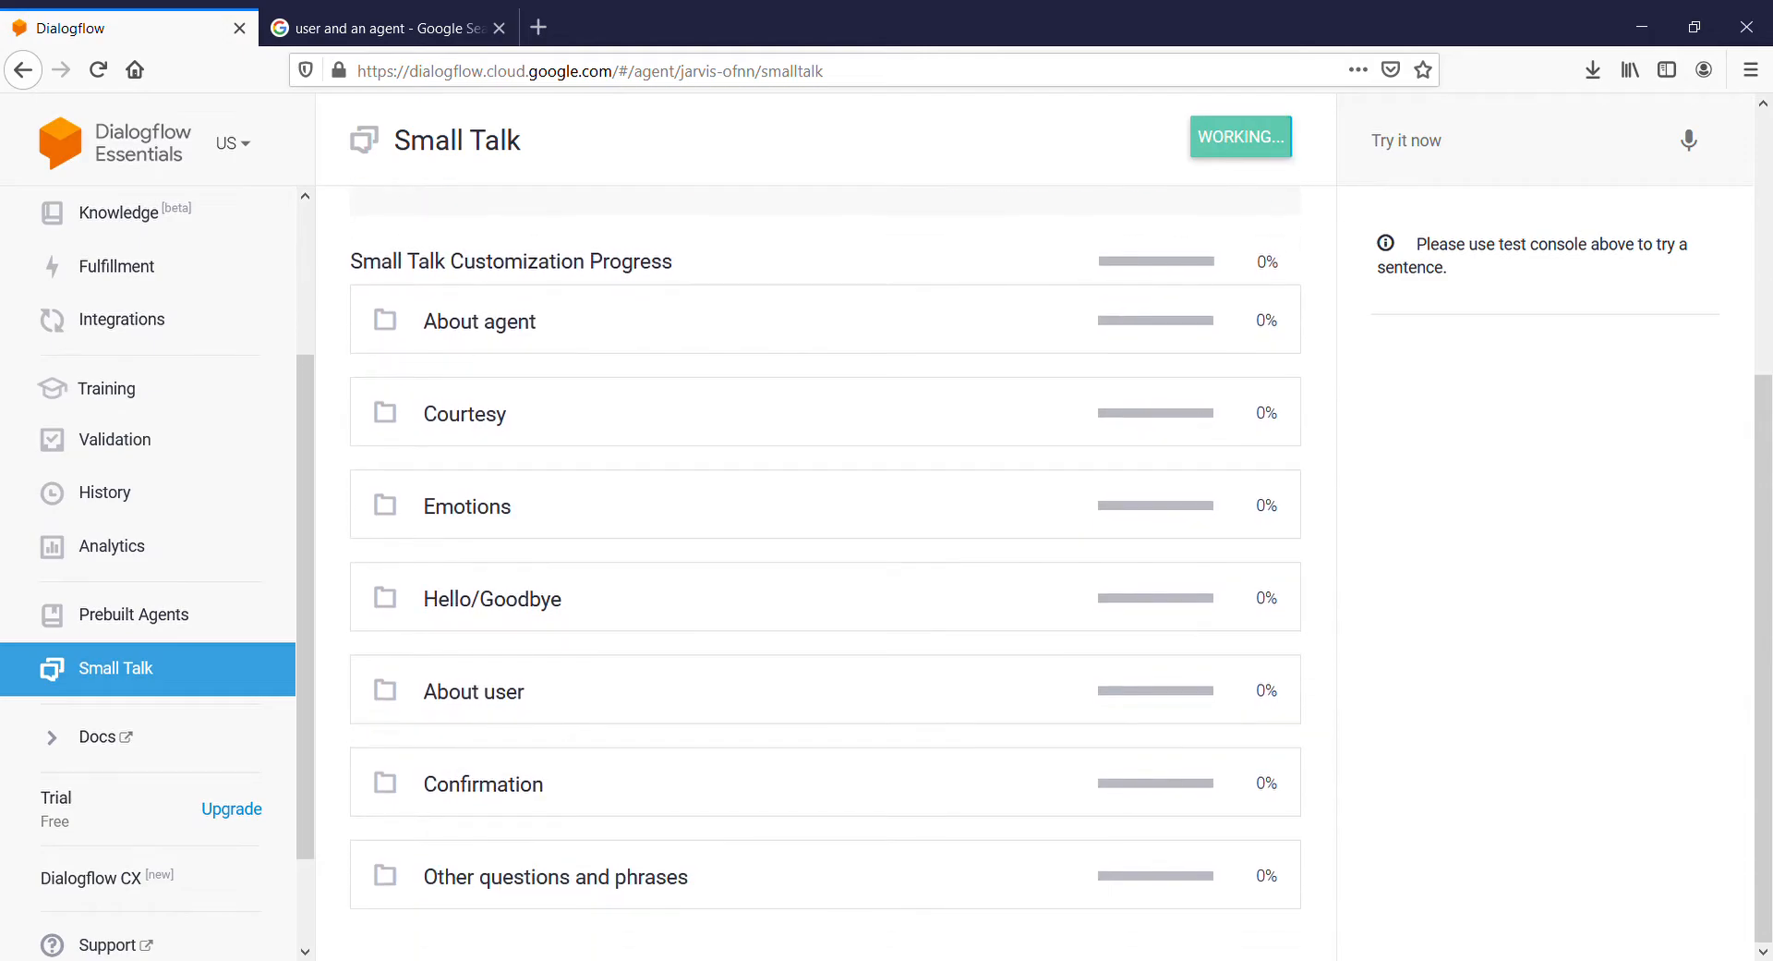
pyautogui.scroll(4, 825, 554)
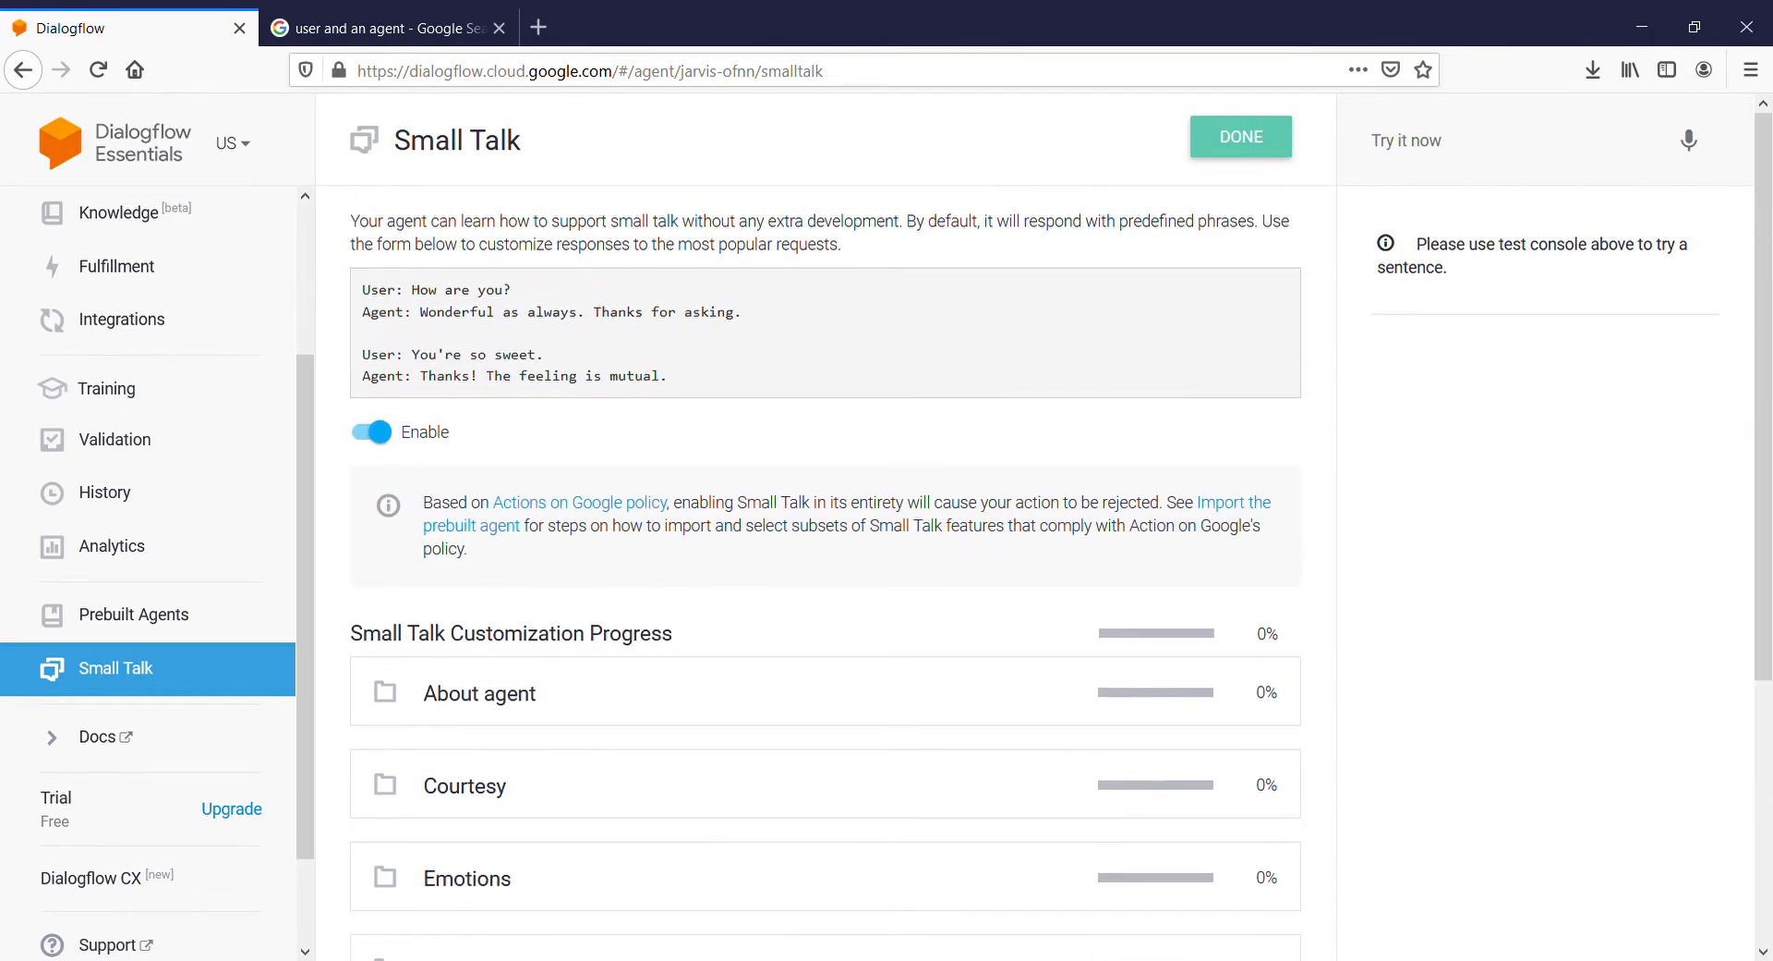
pyautogui.scroll(1, 148, 268)
pyautogui.scroll(3, 147, 332)
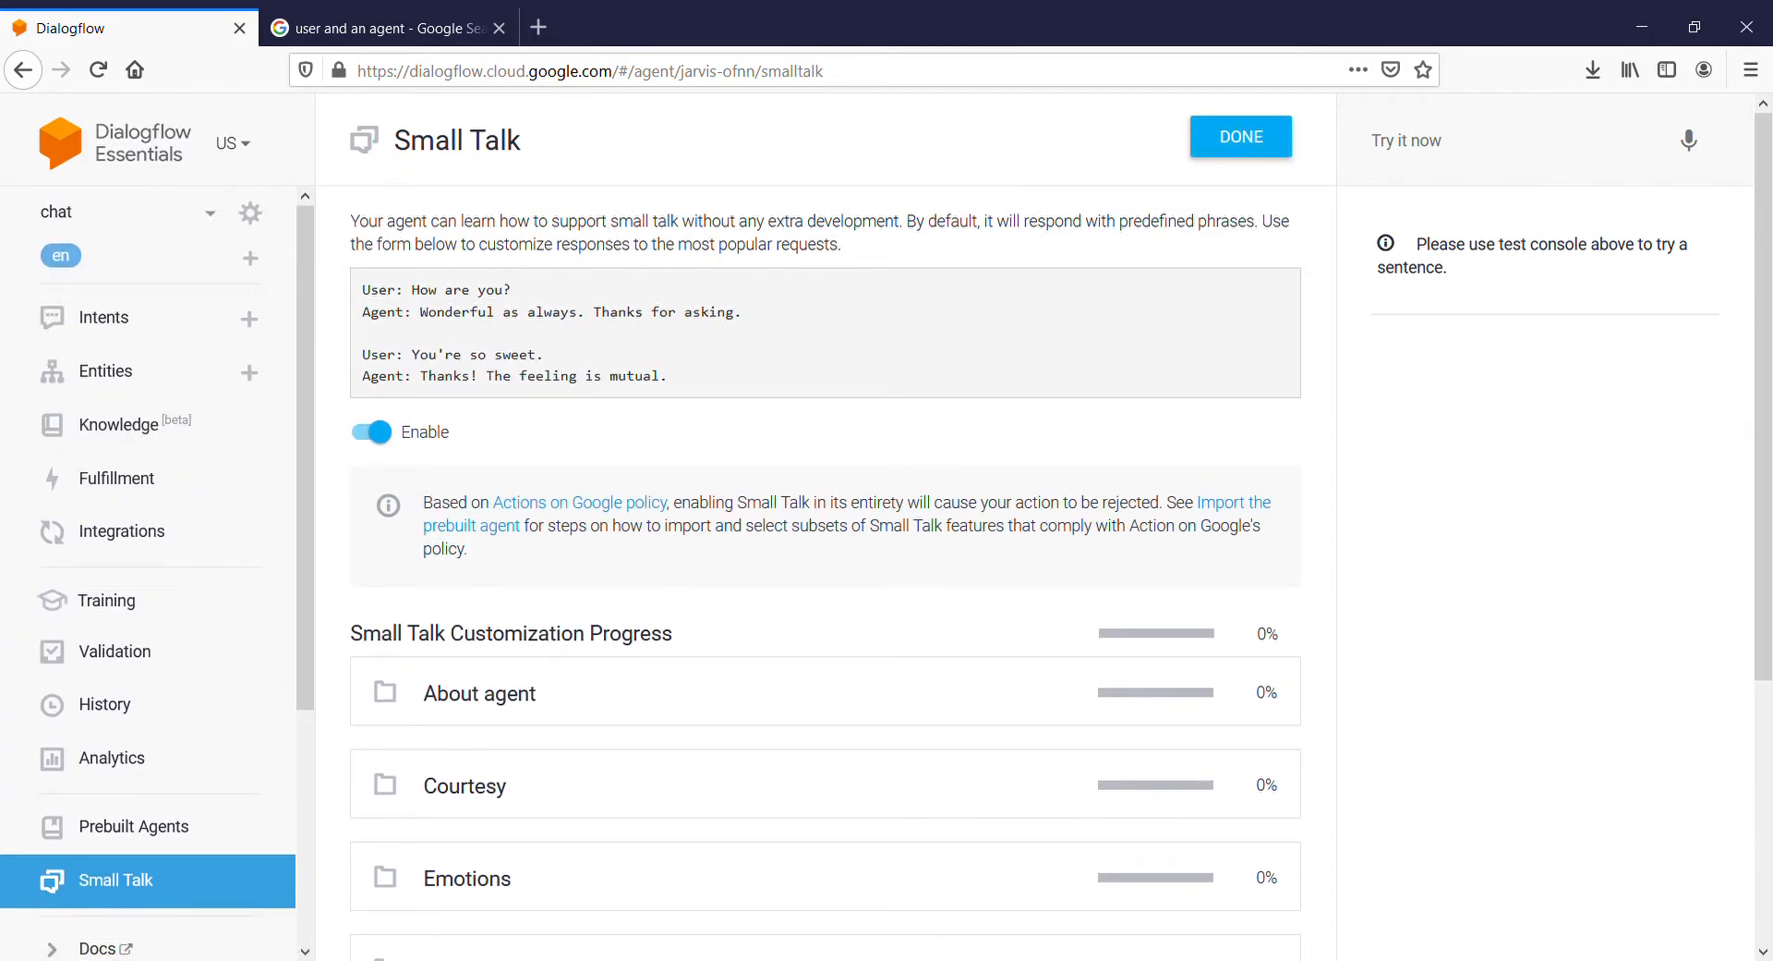
# Open the Default Welcome Intent and examine its event, training phrases, and action and parameters.
pyautogui.click(104, 317)
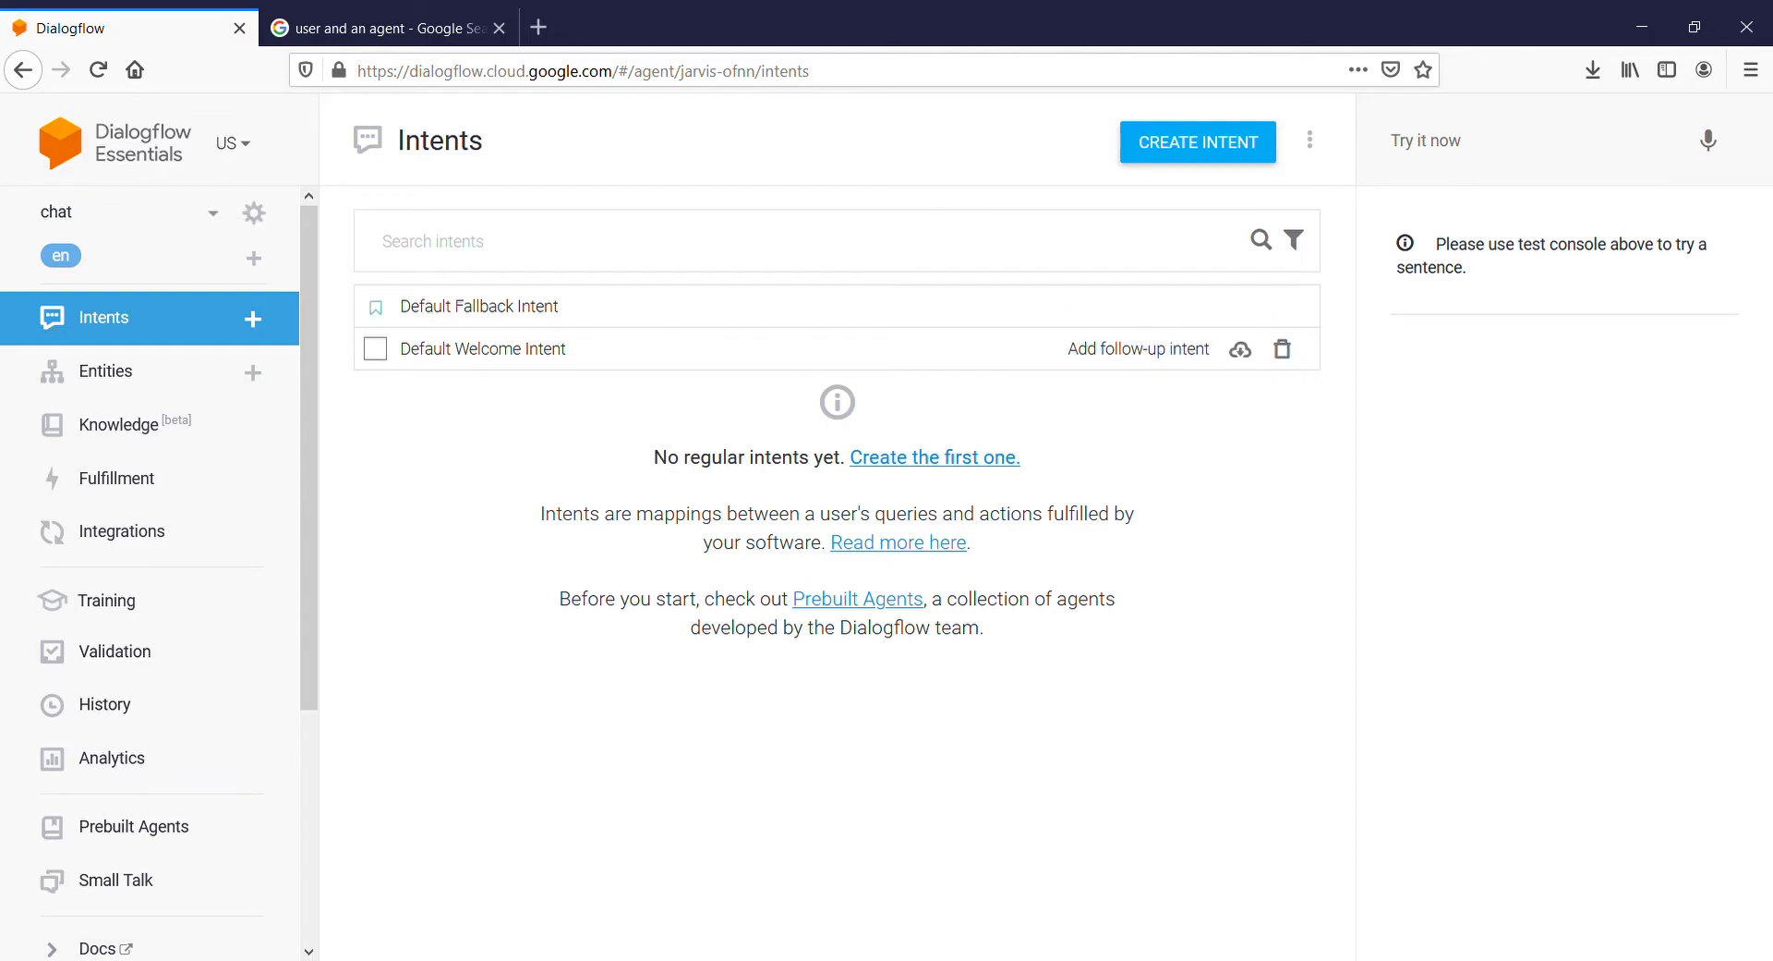
pyautogui.click(483, 349)
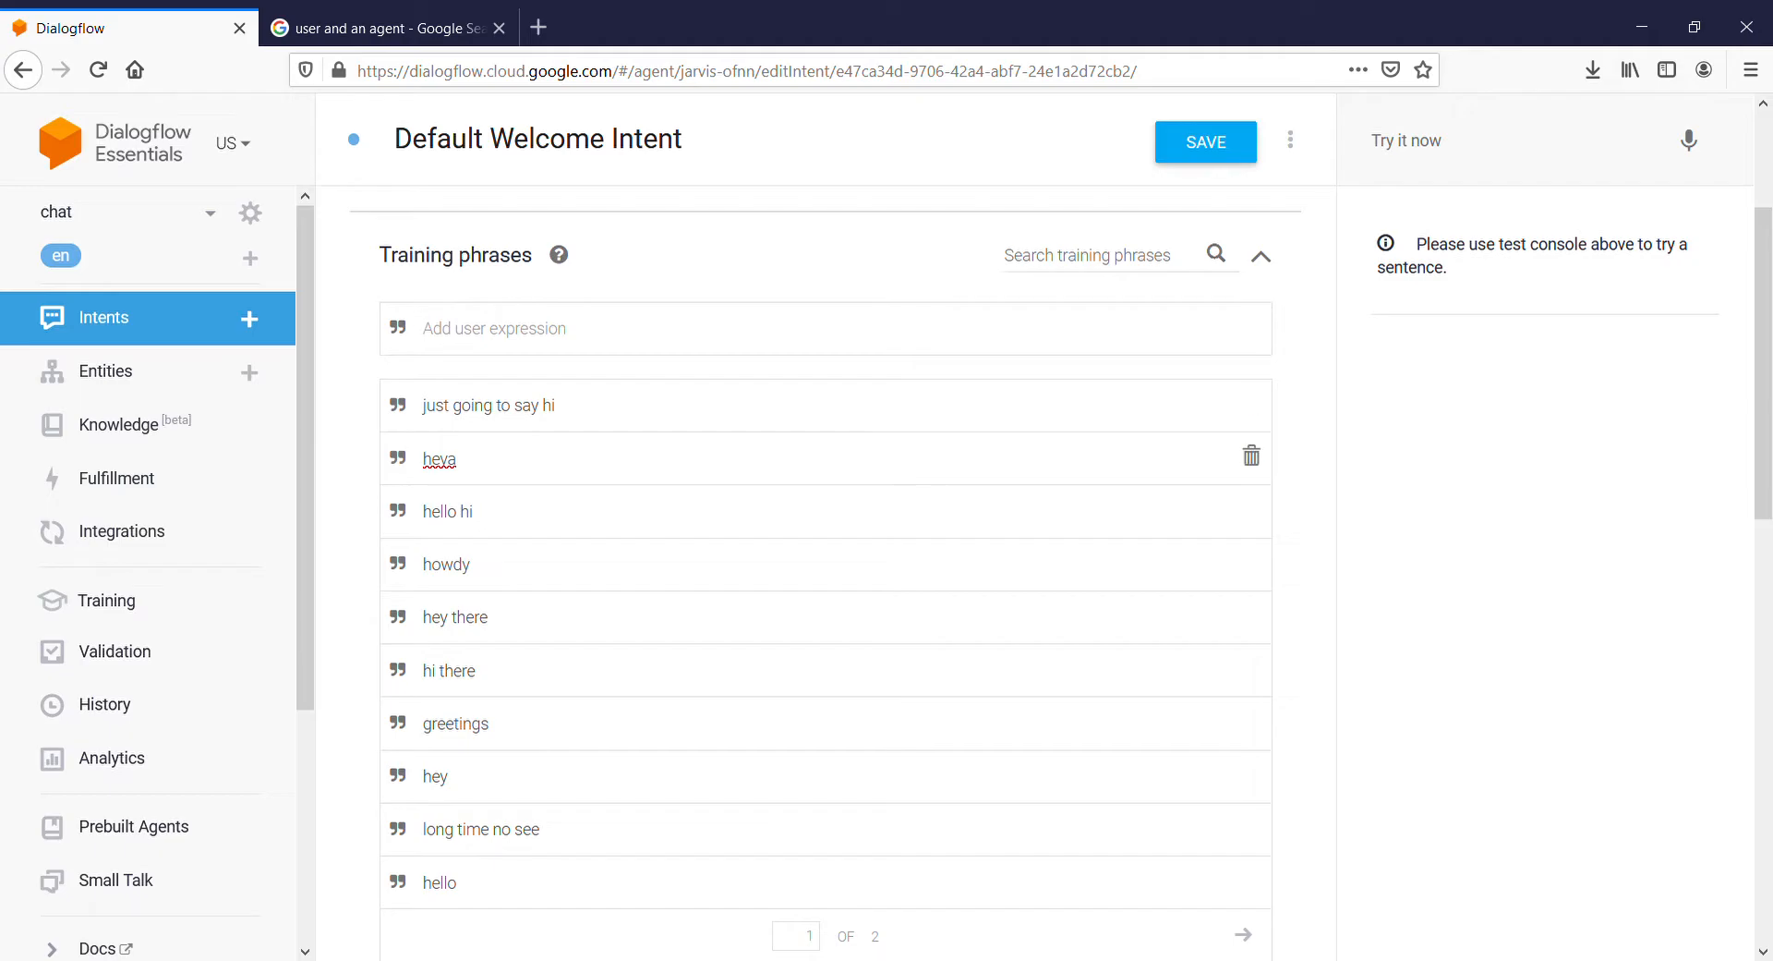
pyautogui.scroll(-3, 1251, 481)
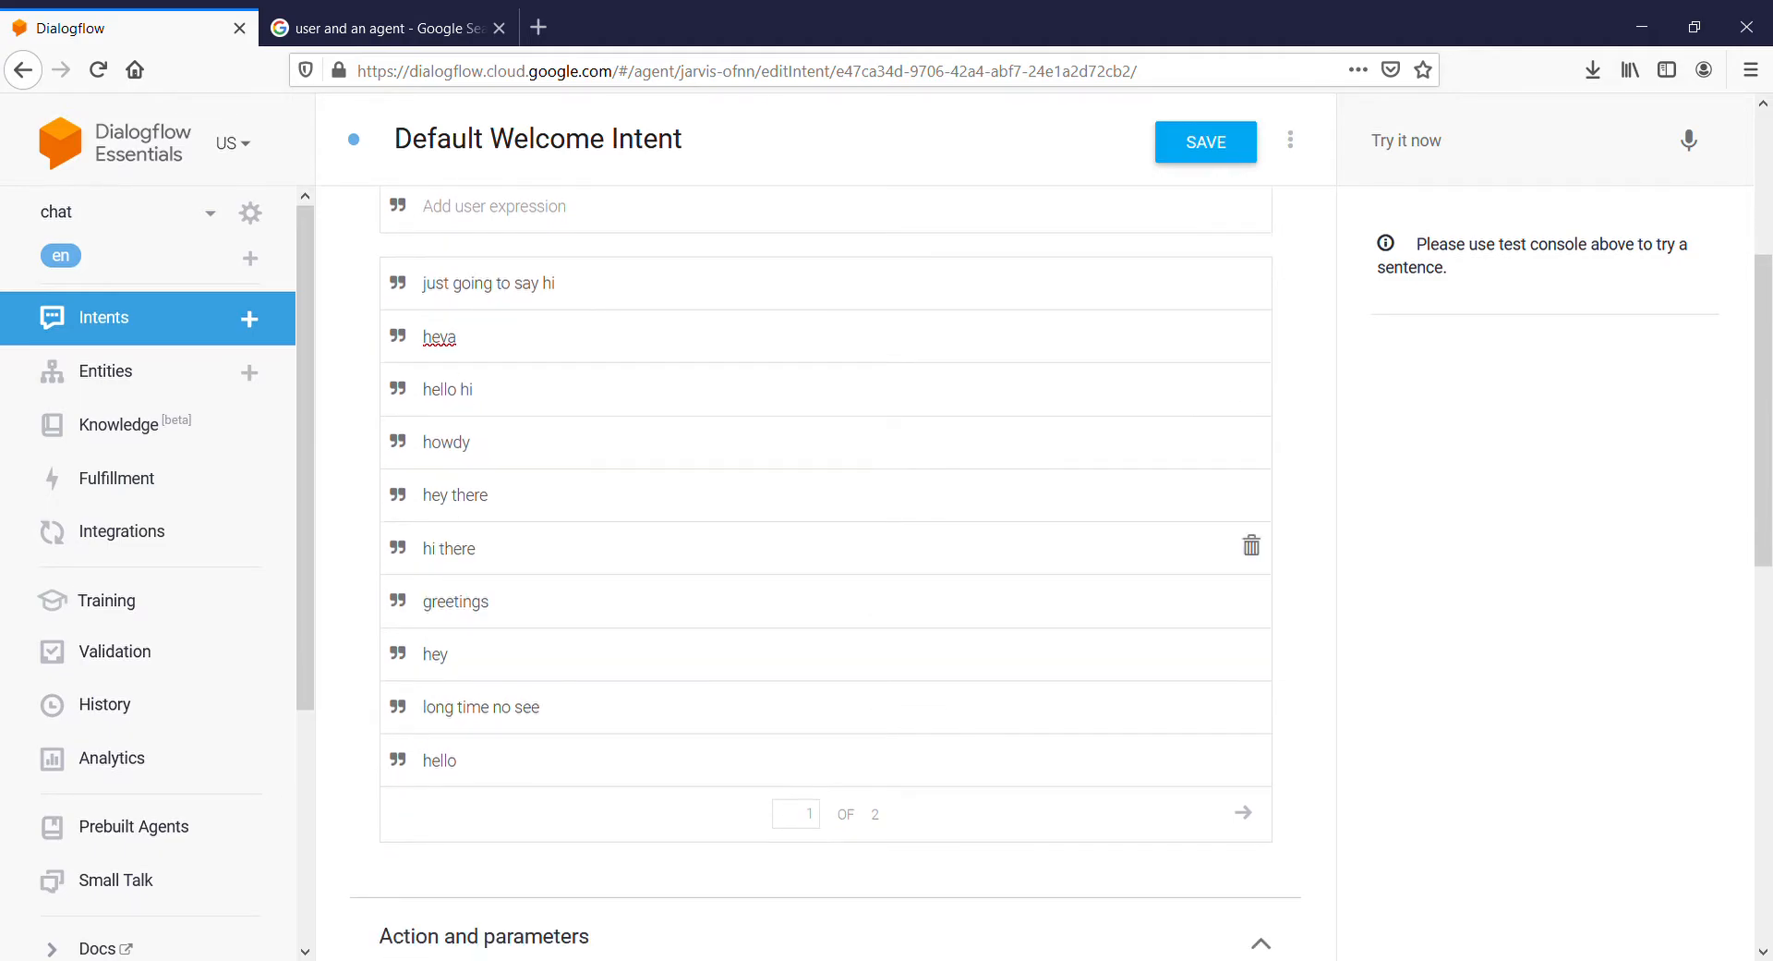
pyautogui.scroll(-1, 1252, 637)
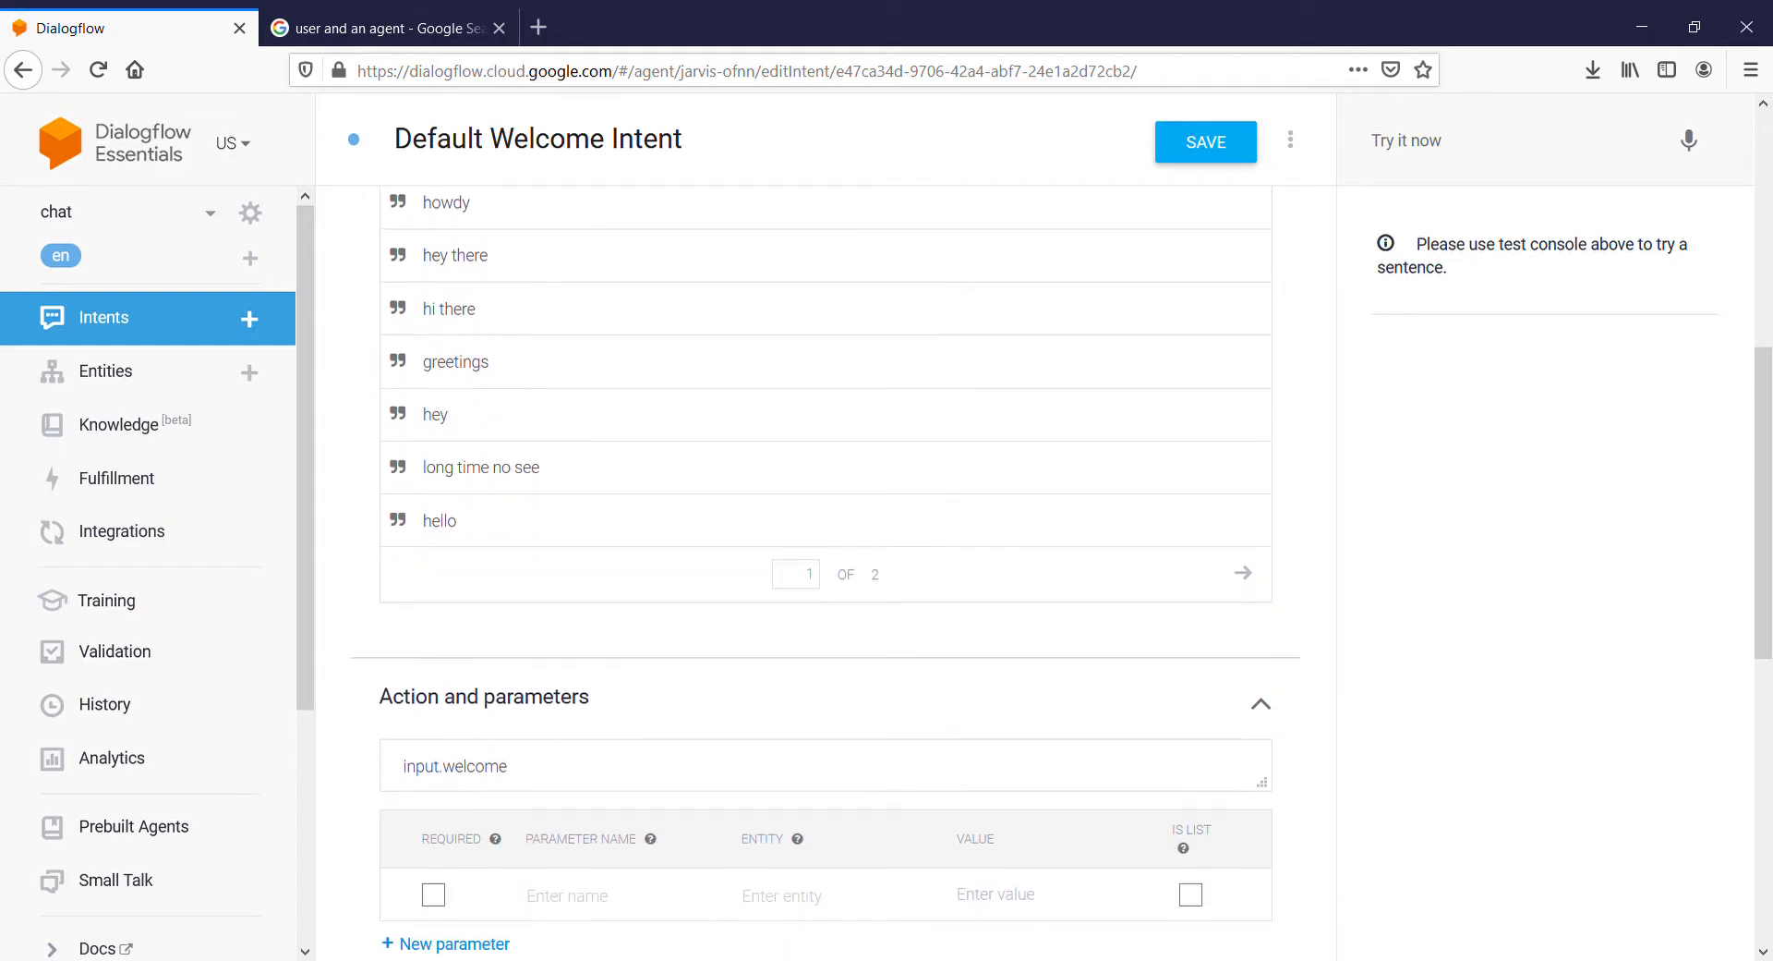
pyautogui.scroll(6, 1252, 637)
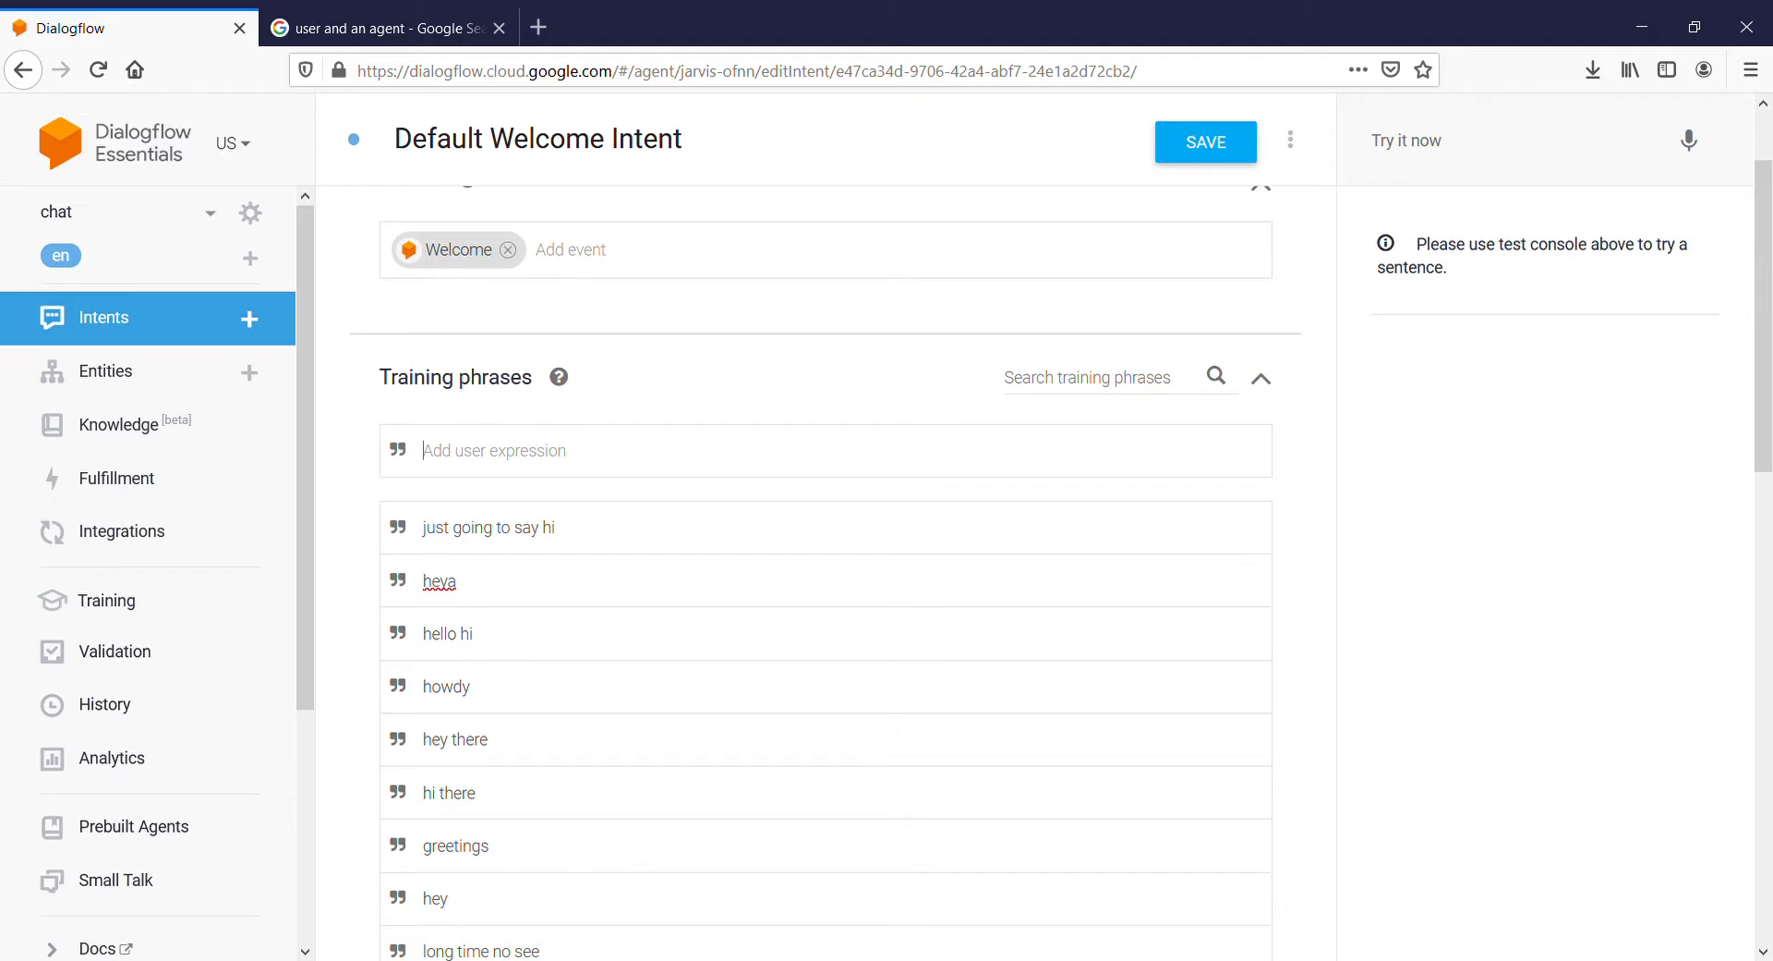
pyautogui.scroll(-3, 1252, 554)
pyautogui.scroll(3, 1252, 739)
pyautogui.scroll(2, 826, 554)
pyautogui.scroll(-8, 826, 554)
pyautogui.scroll(4, 1252, 544)
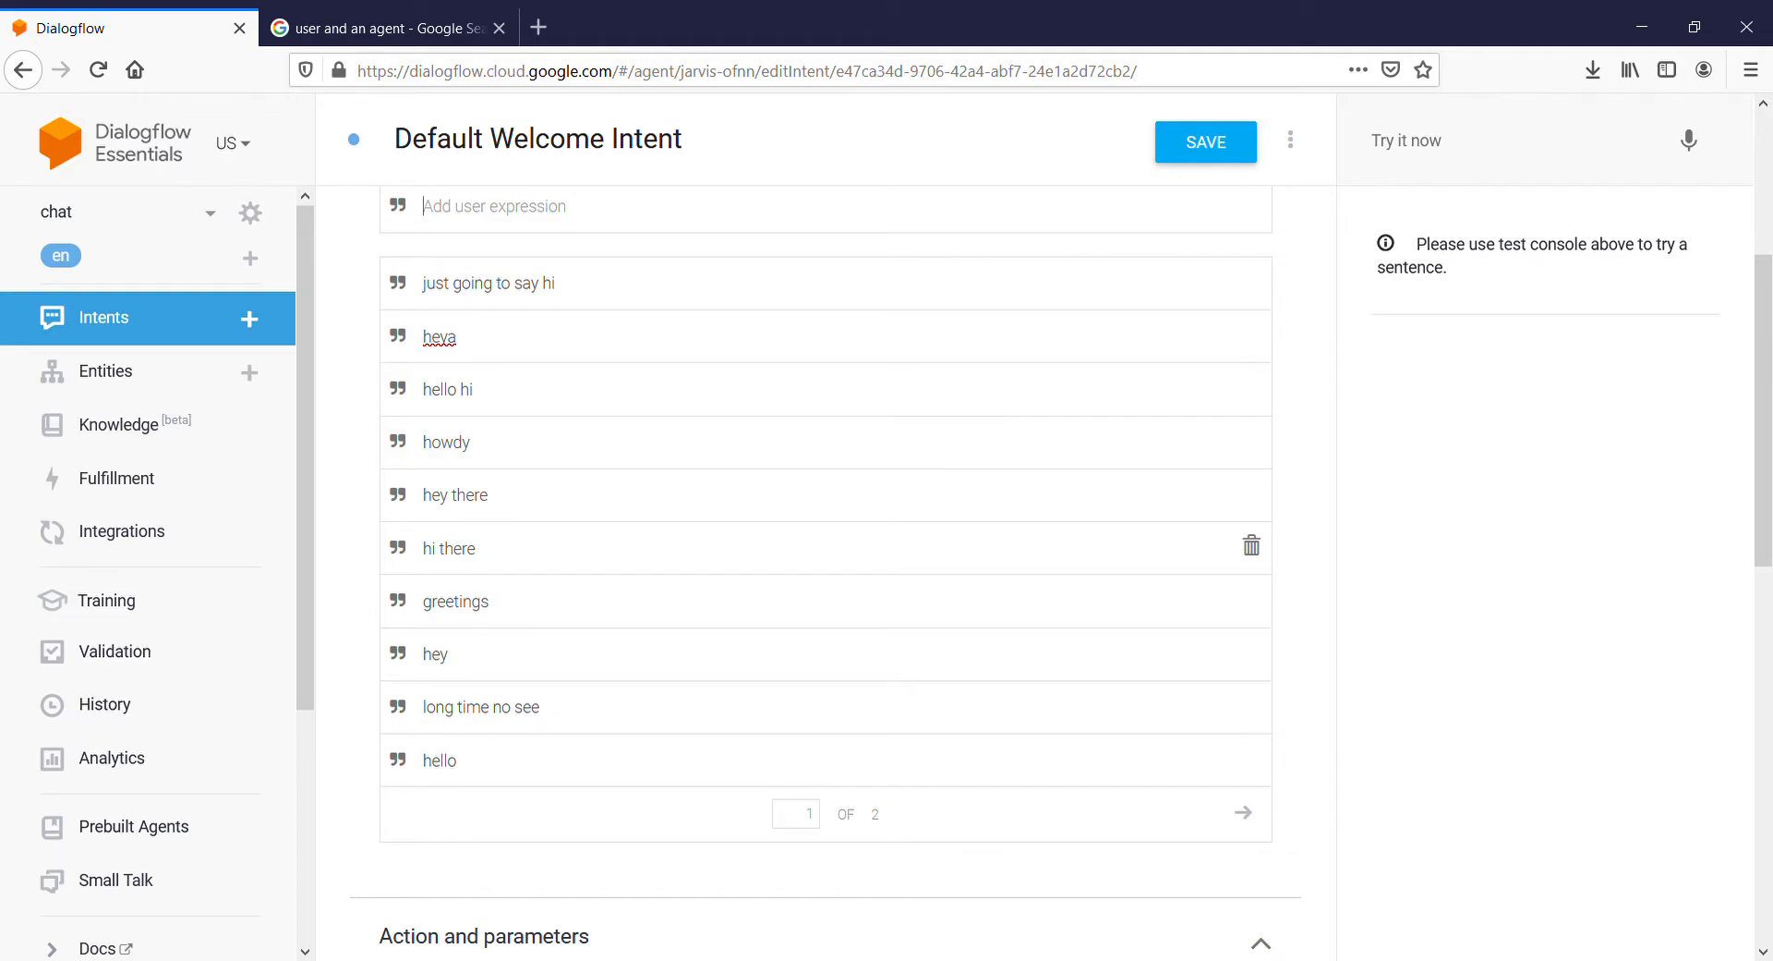
pyautogui.scroll(3, 1200, 545)
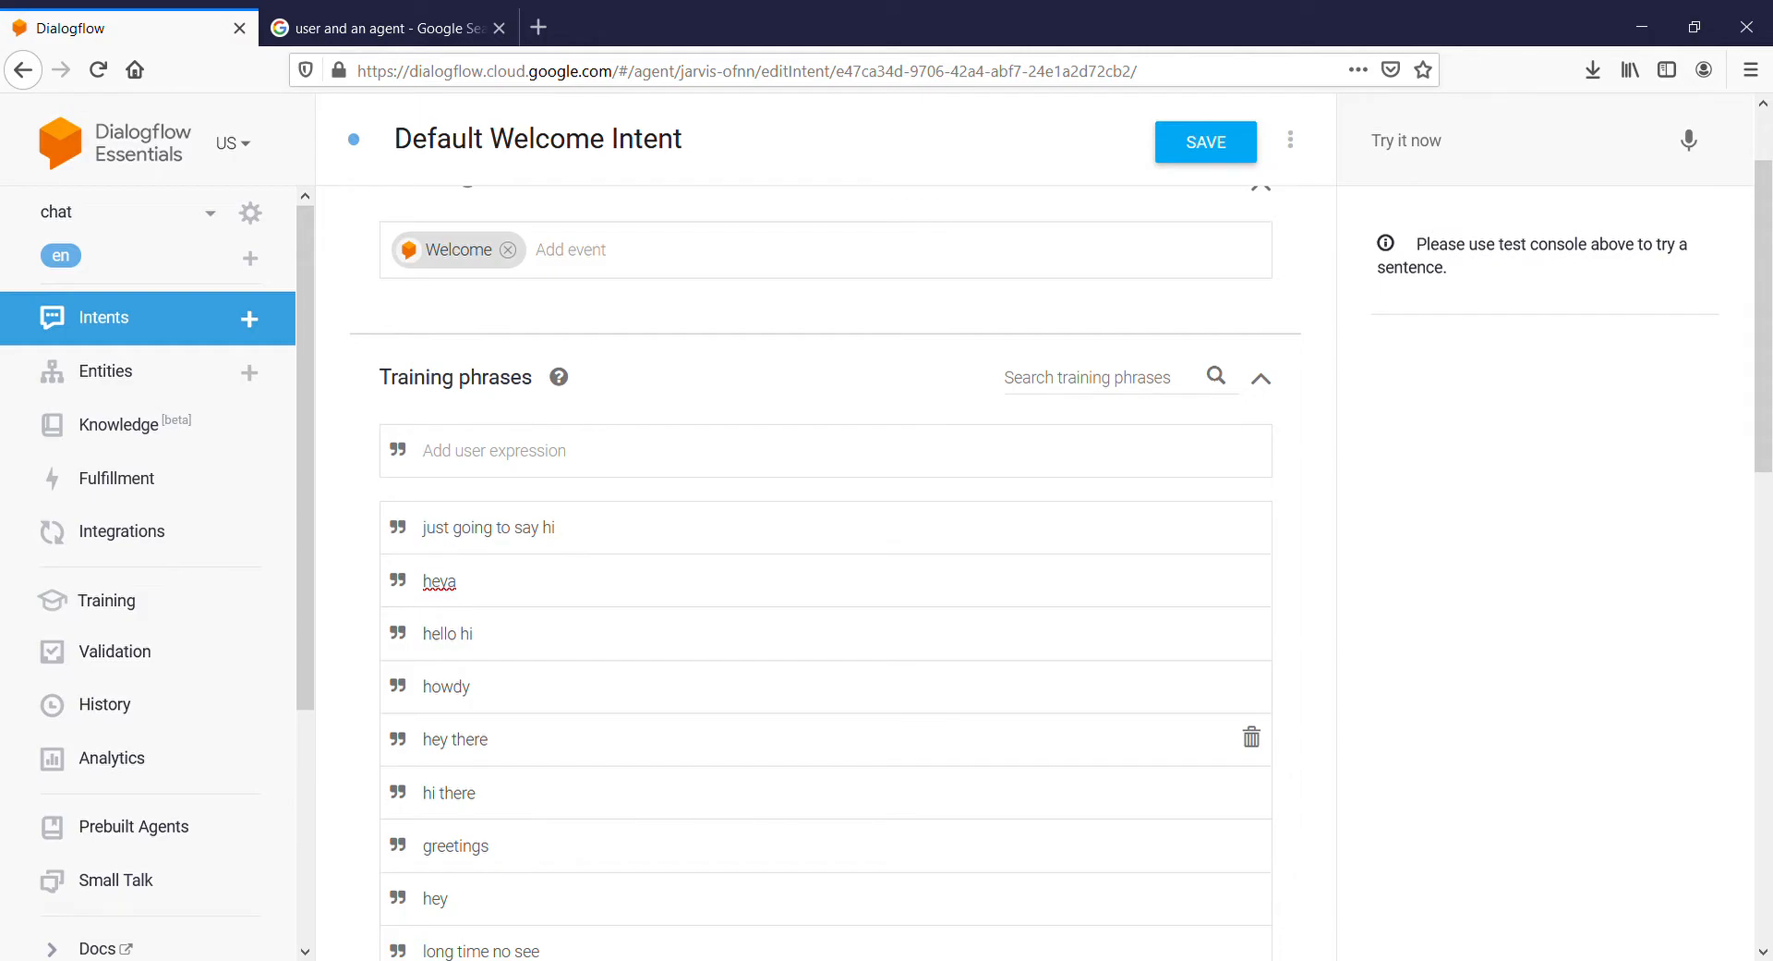
# Test the agent with the message "hello hi" and review which intent and response it returns.
pyautogui.click(1373, 140)
pyautogui.write('hel')
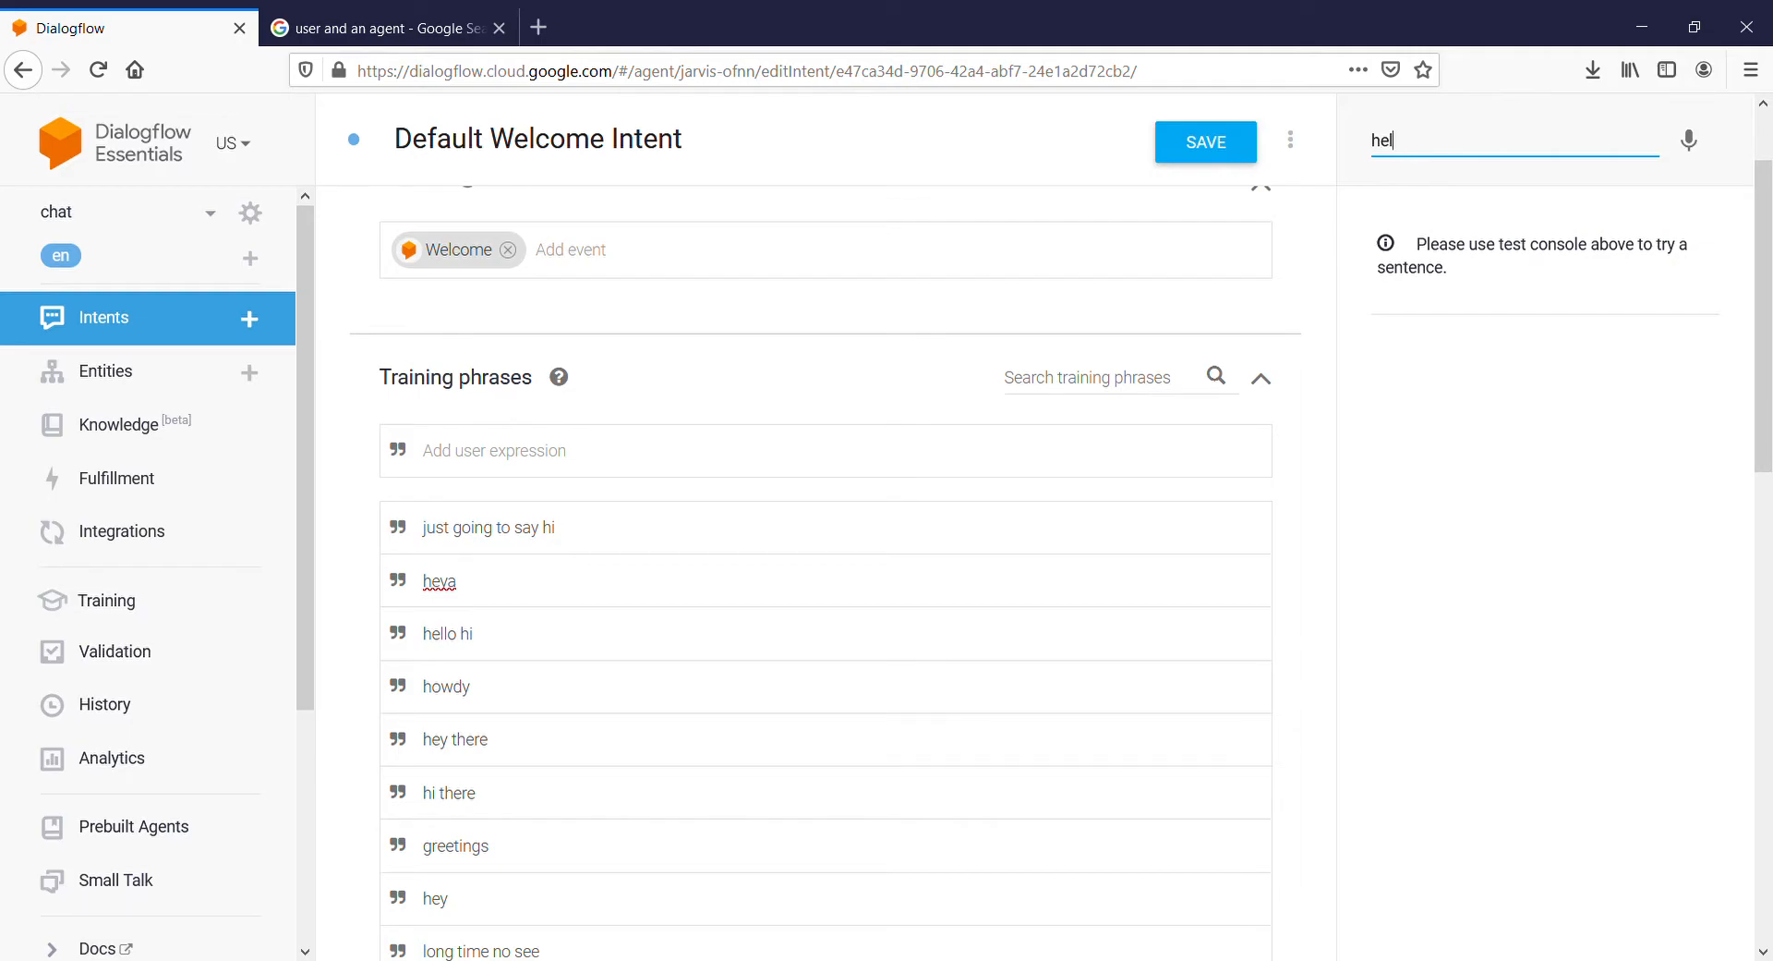
pyautogui.write('lo hi')
pyautogui.press('Return')
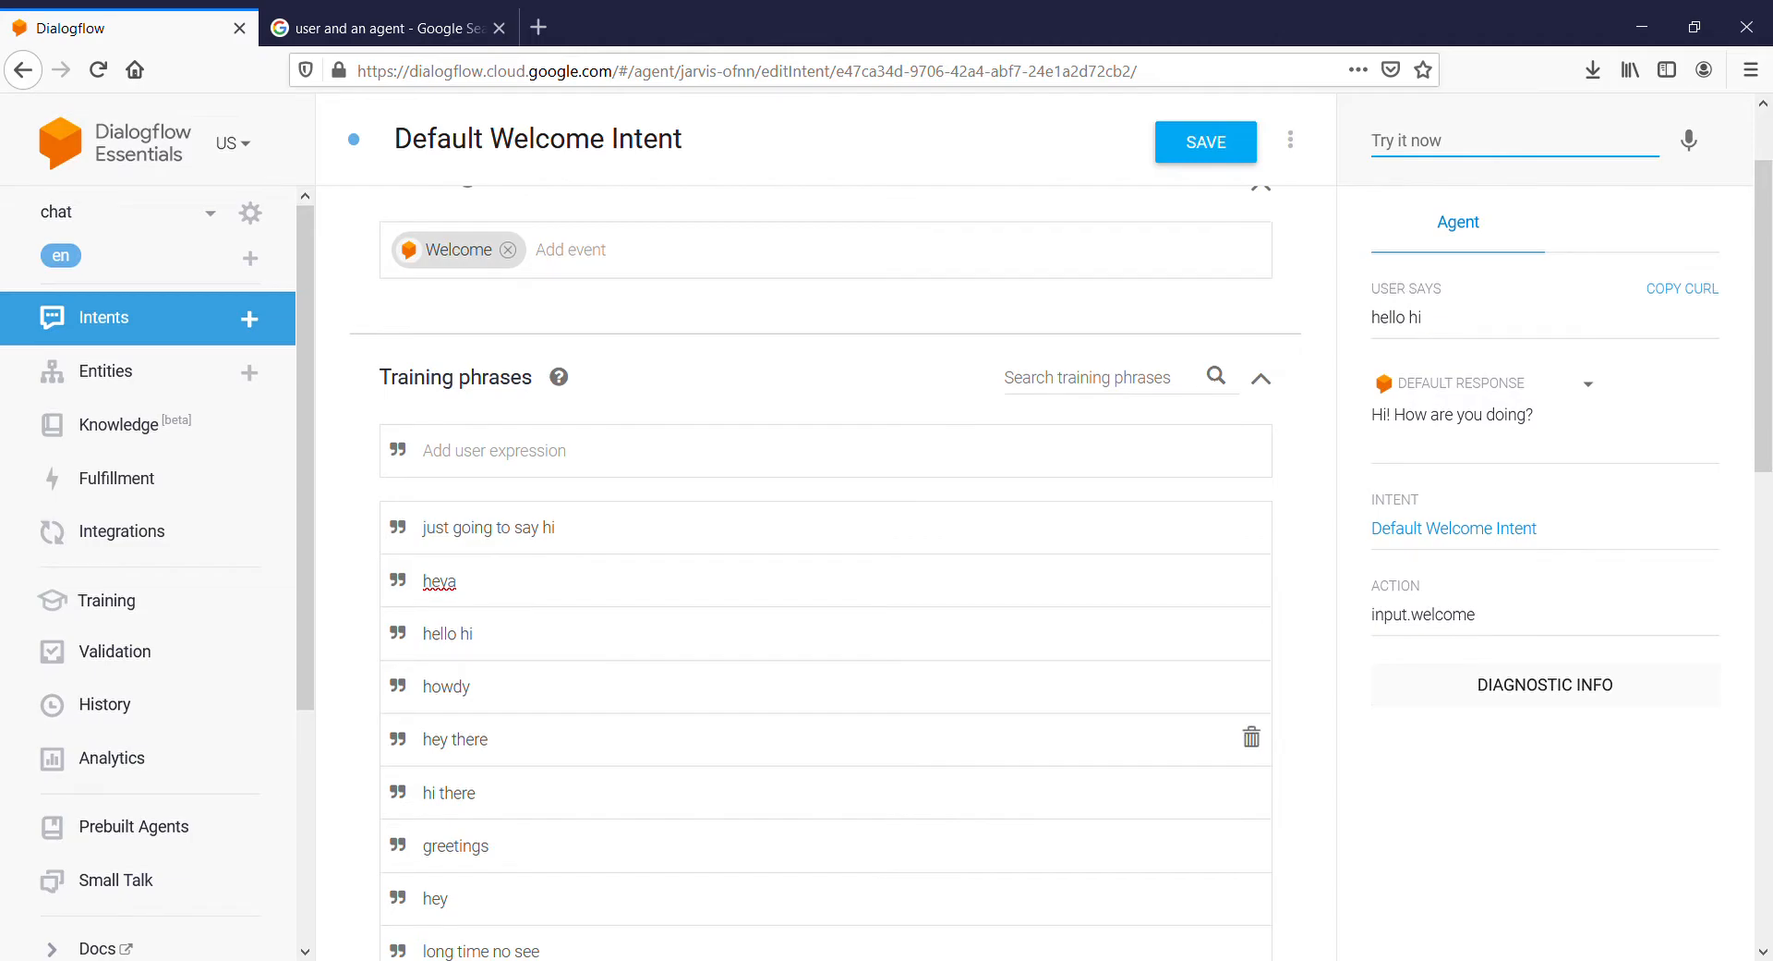
pyautogui.scroll(-3, 826, 577)
pyautogui.scroll(3, 825, 577)
# Test the agent with the message "cola", which is not among the training phrases.
pyautogui.write('hola')
pyautogui.press('Return')
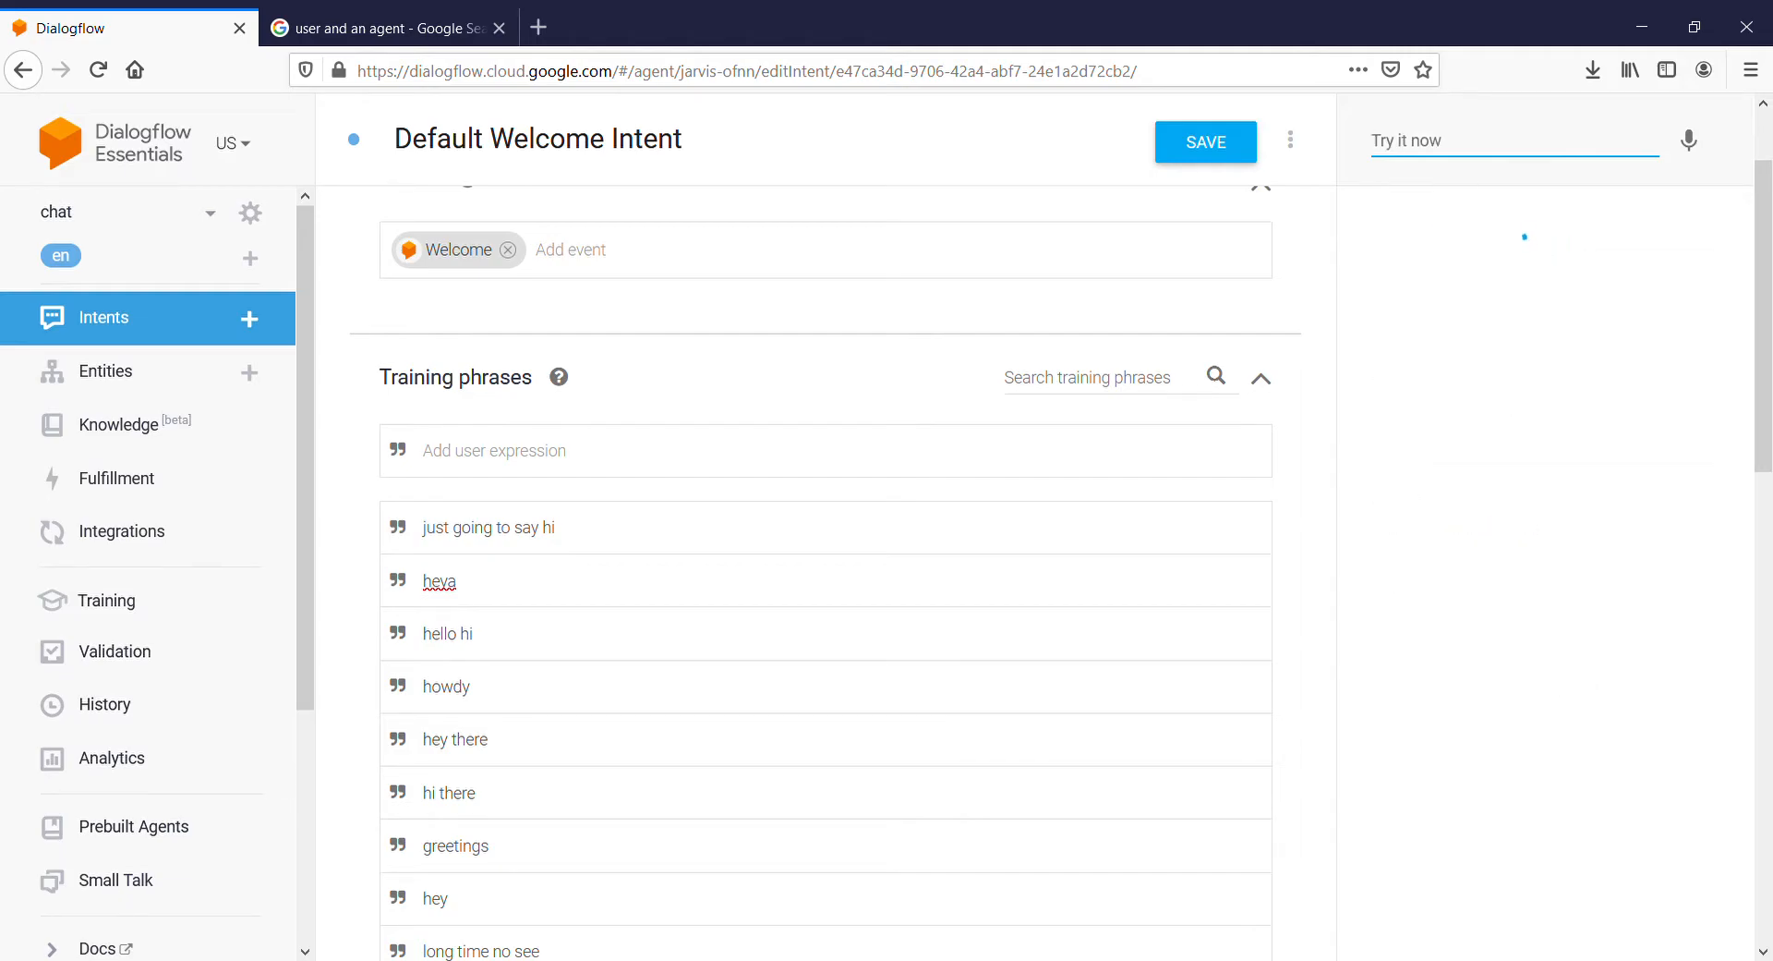
pyautogui.write('0')
pyautogui.press('BackSpace')
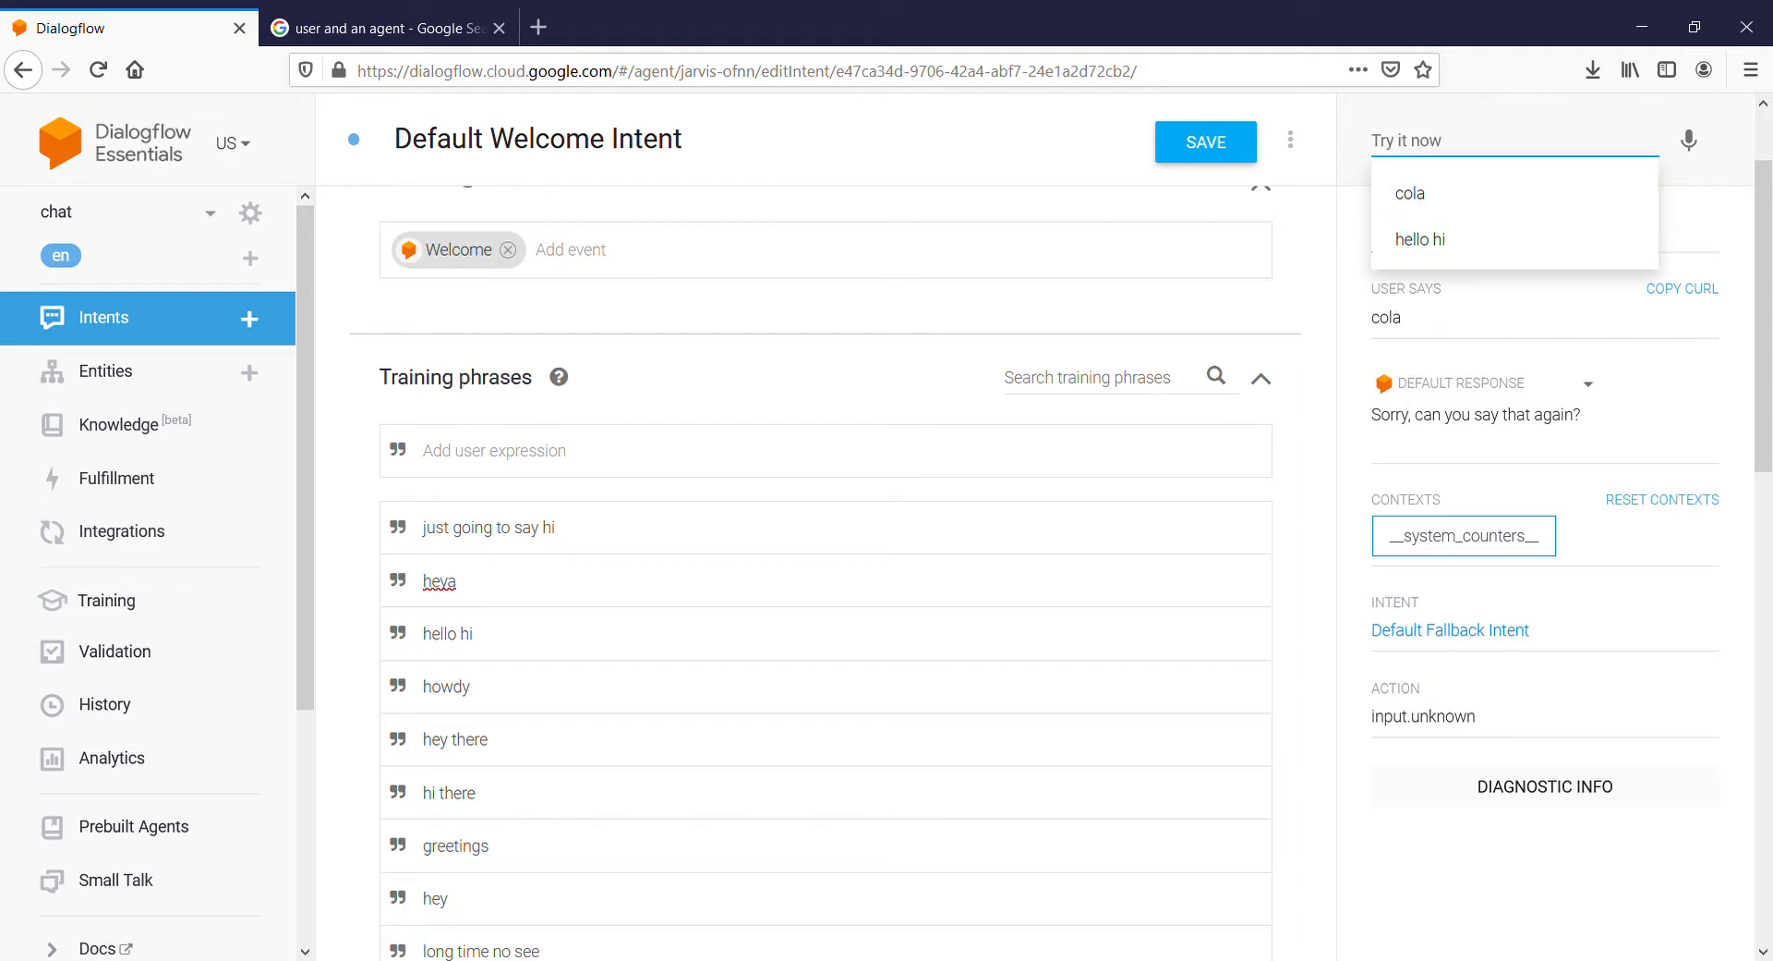
# Resend the earlier "hello hi" test message and compare the reply with the welcome intent's text responses and training phrases.
pyautogui.moveTo(1763, 316); pyautogui.dragTo(1763, 725)
pyautogui.click(1515, 235)
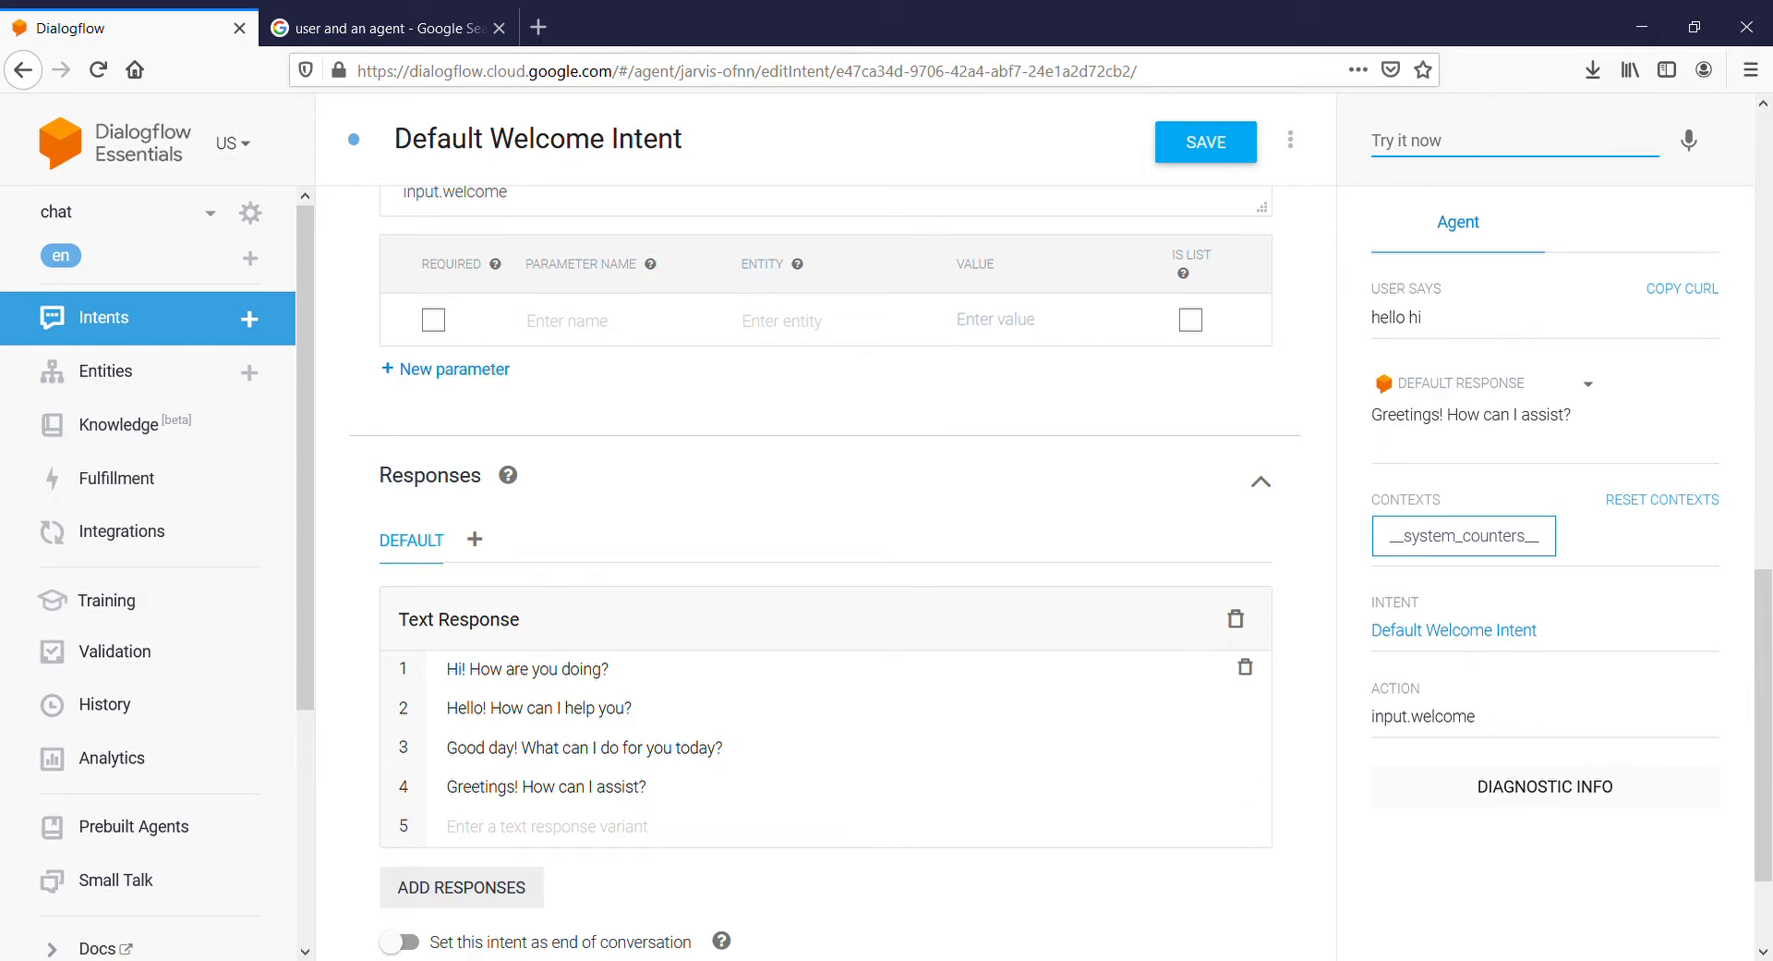
pyautogui.scroll(10, 825, 573)
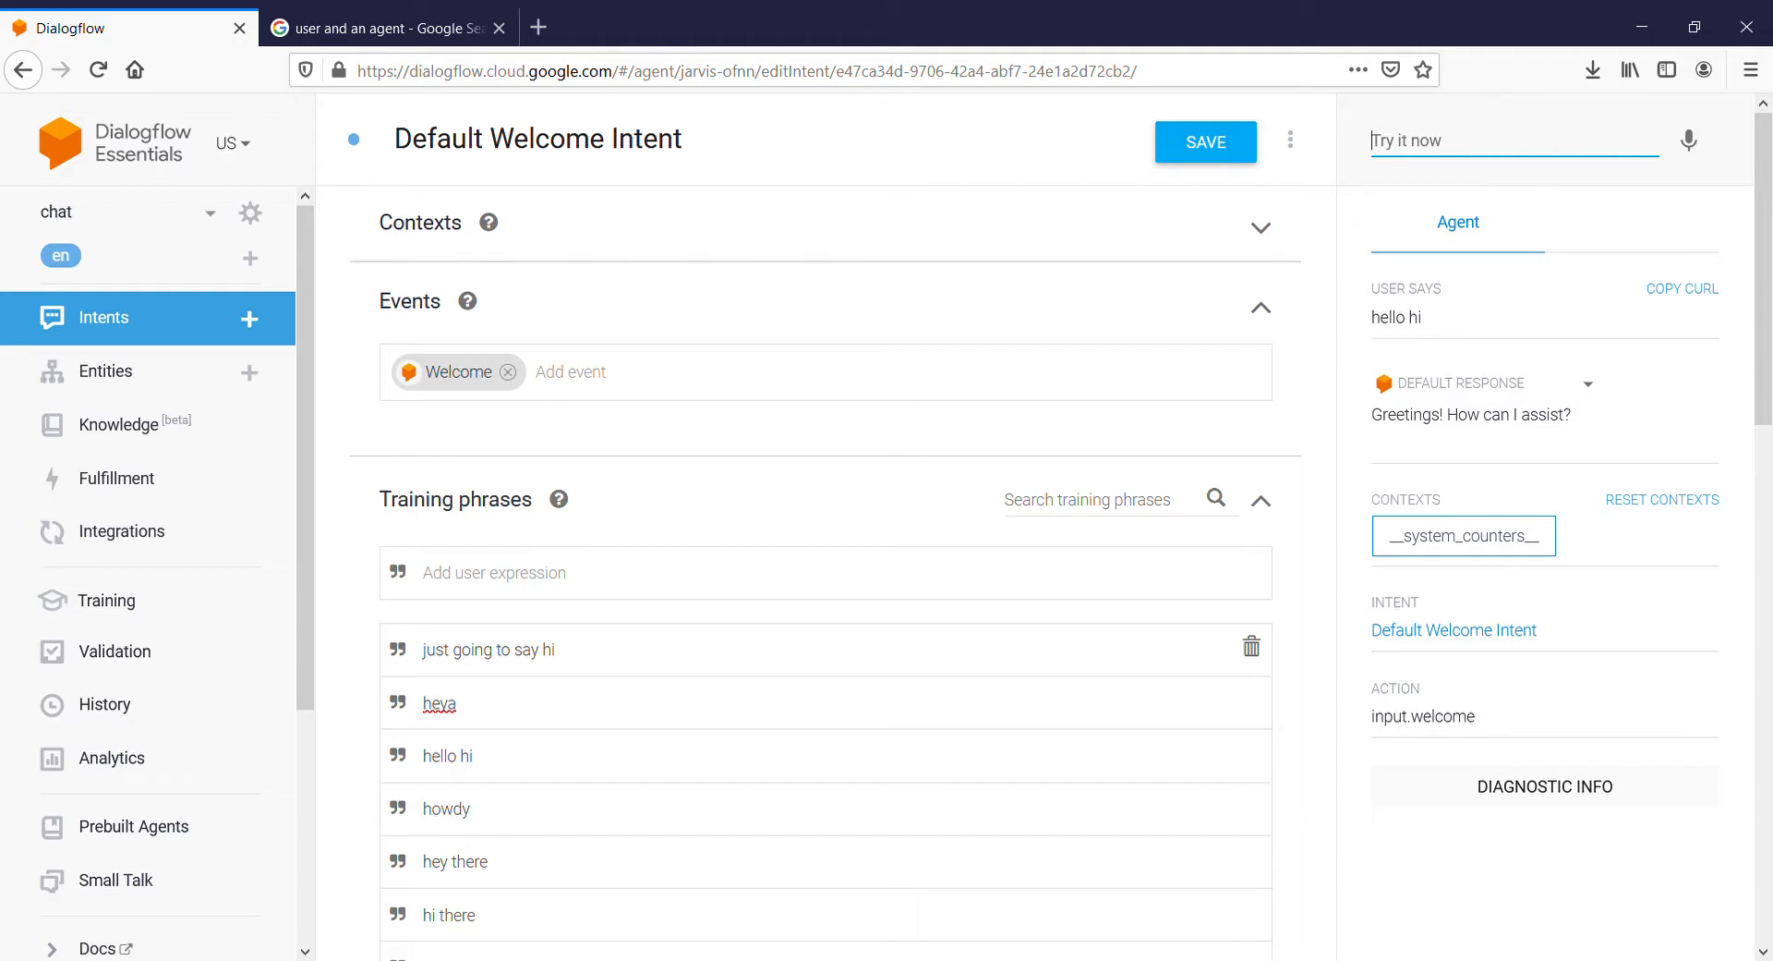
pyautogui.scroll(-4, 826, 646)
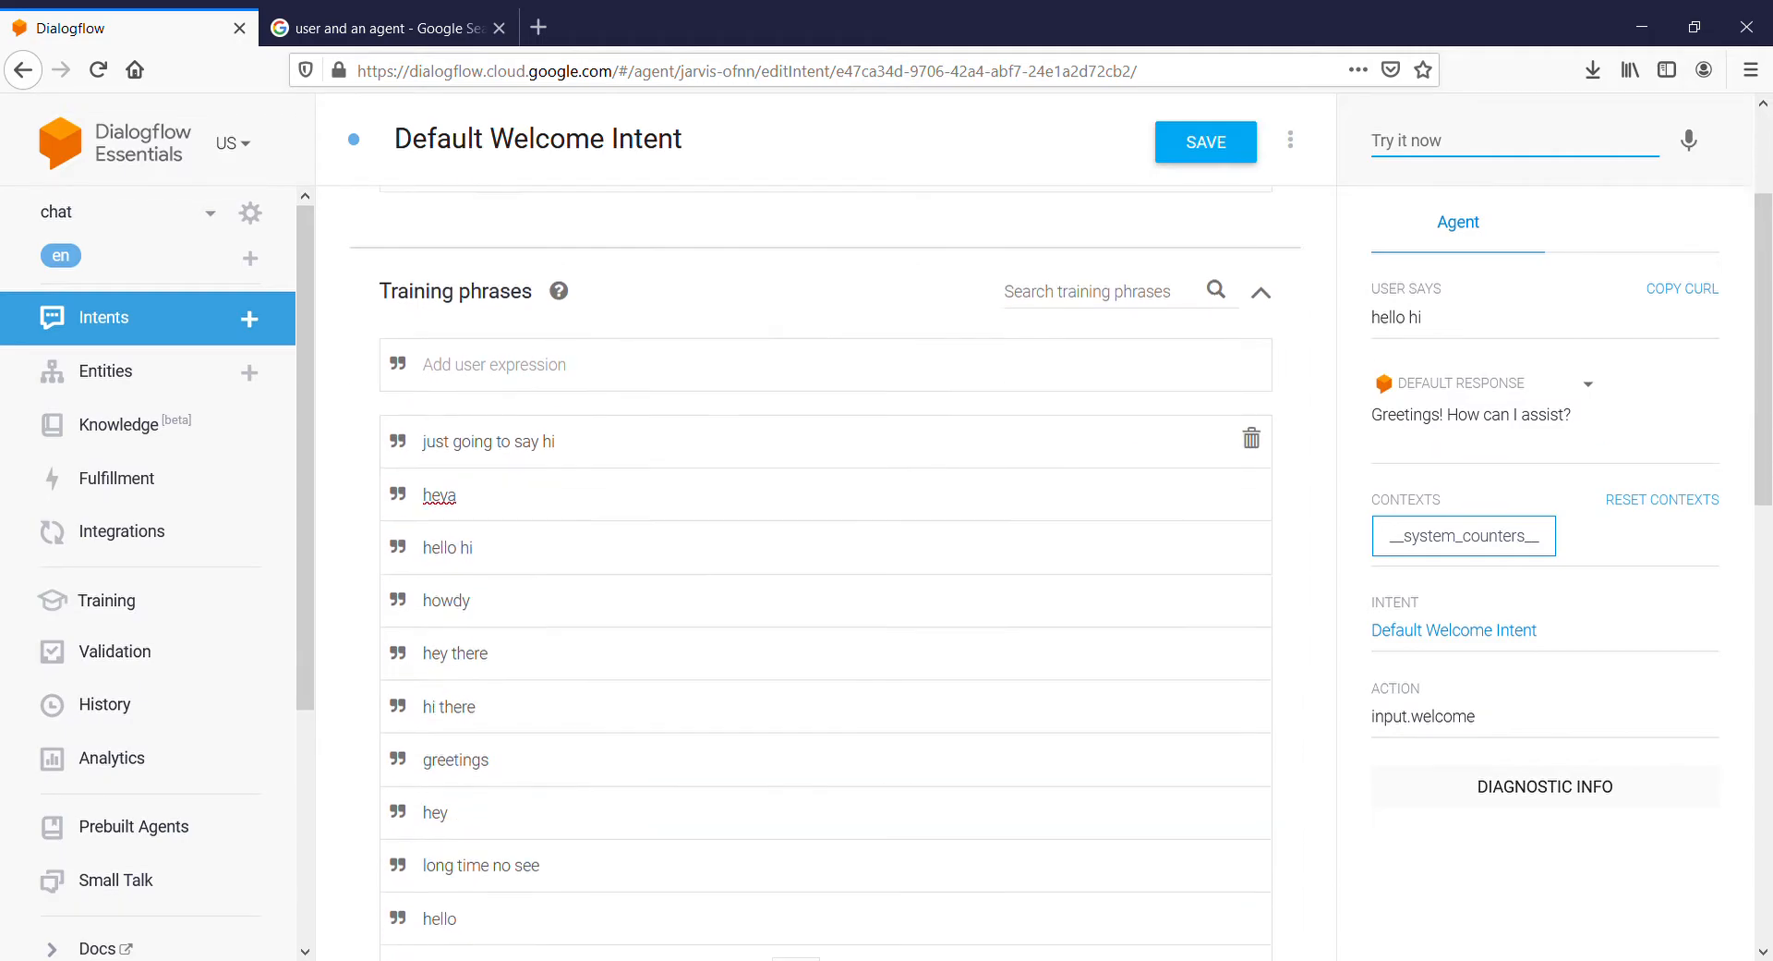
pyautogui.scroll(4, 826, 646)
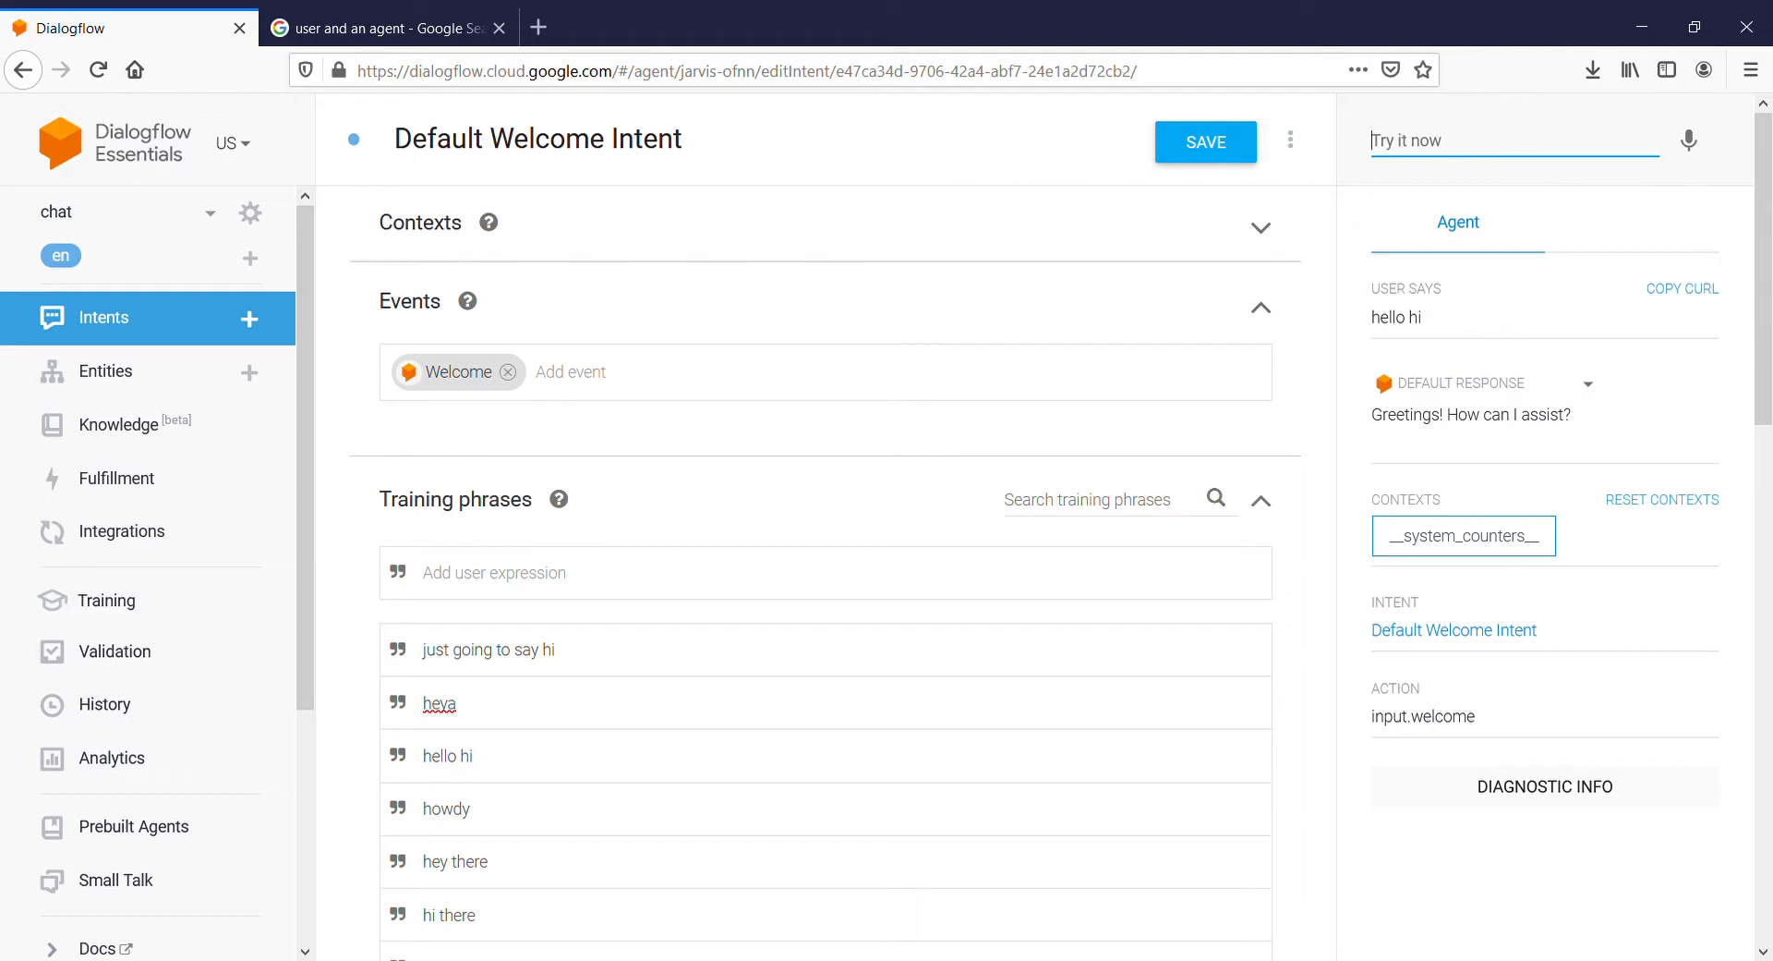
# Test the agent with the message "hi" while viewing the welcome intent's training phrases.
pyautogui.click(495, 573)
pyautogui.scroll(-3, 826, 554)
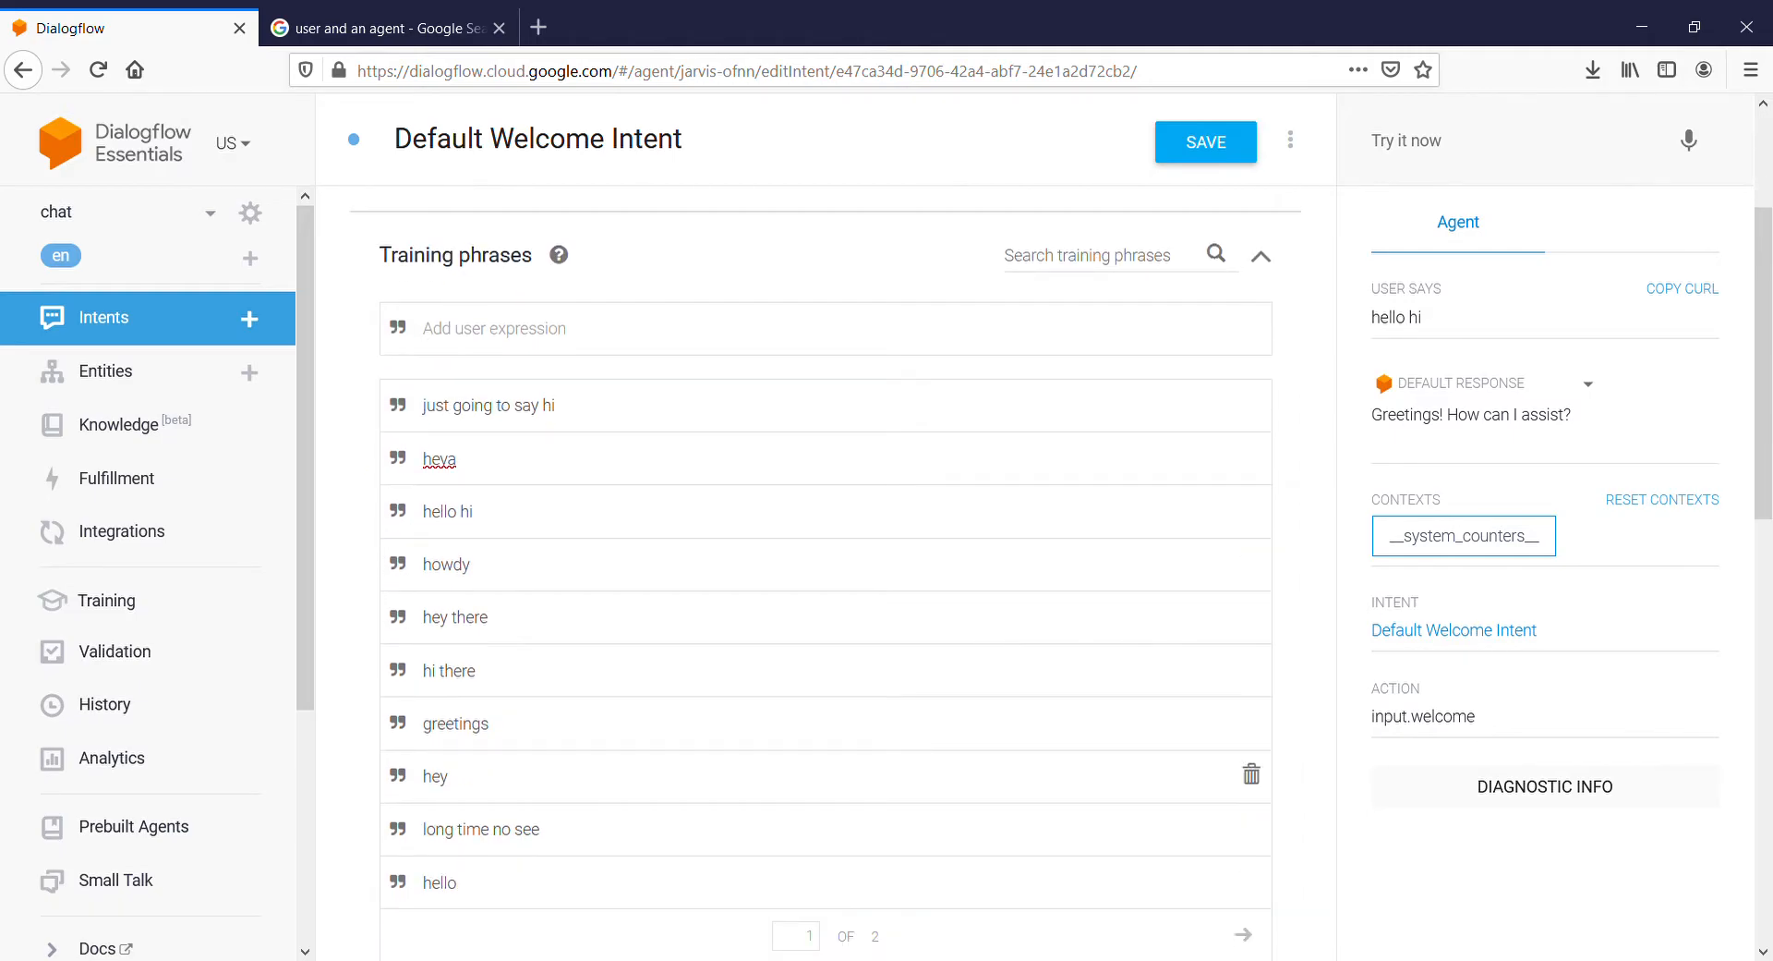
pyautogui.click(1514, 140)
pyautogui.write('hi')
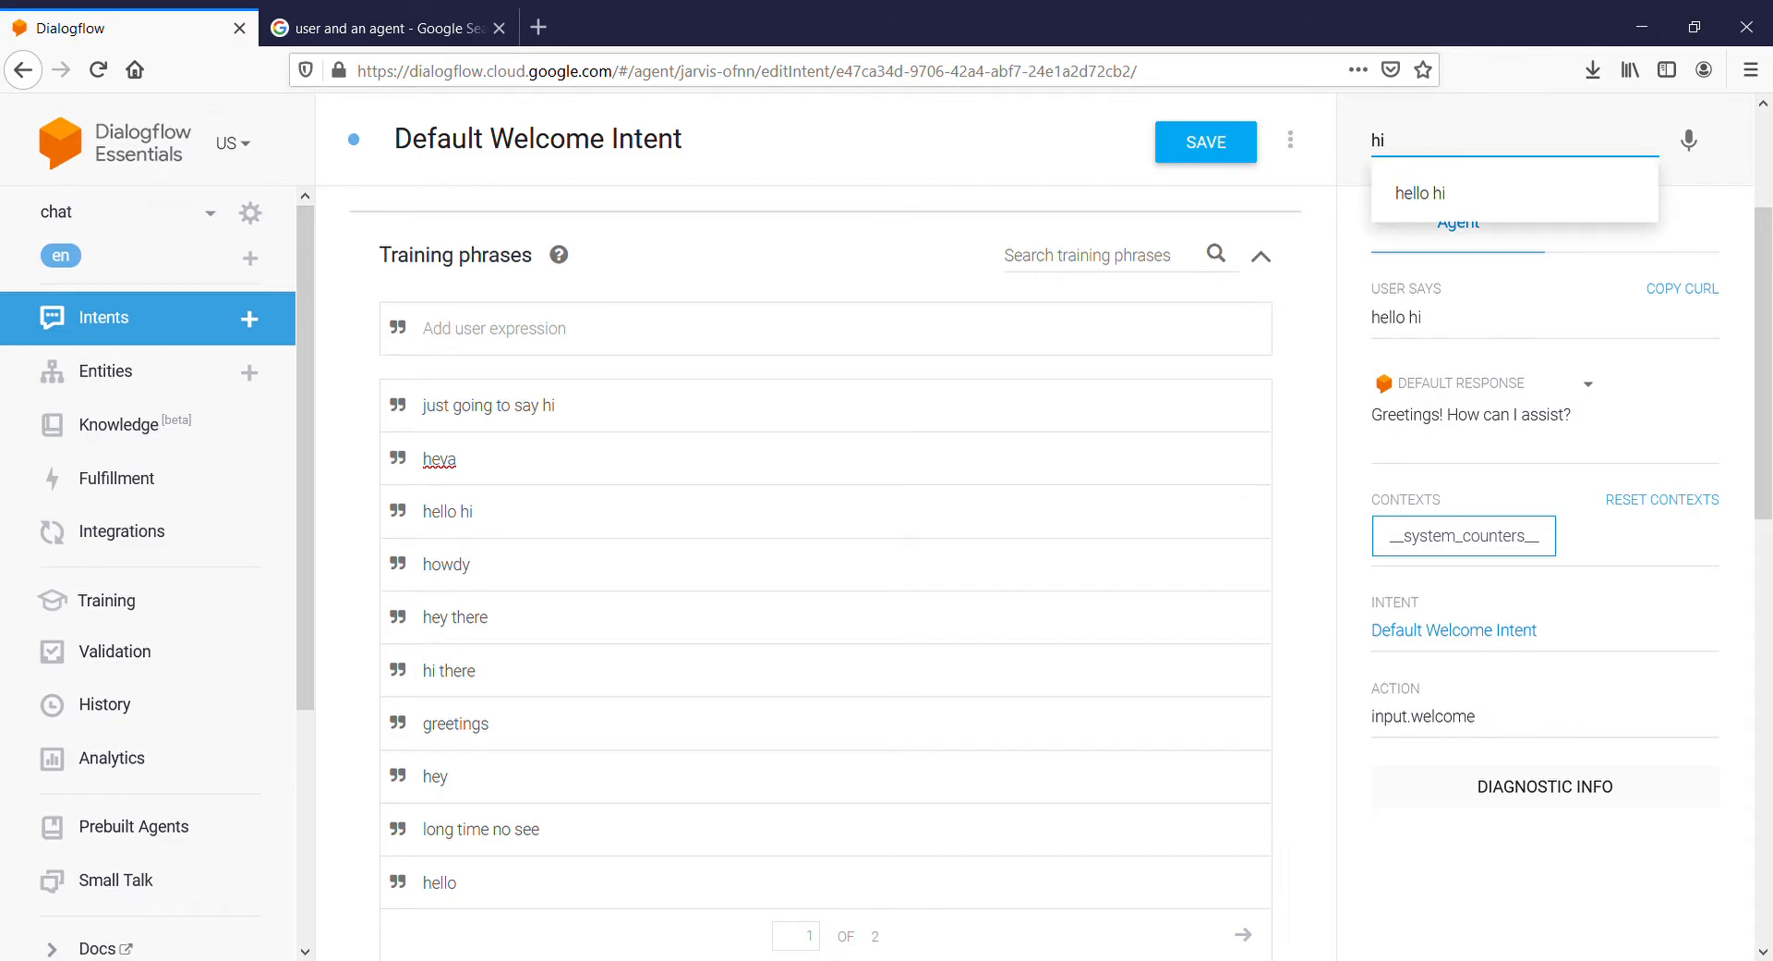
pyautogui.press('Return')
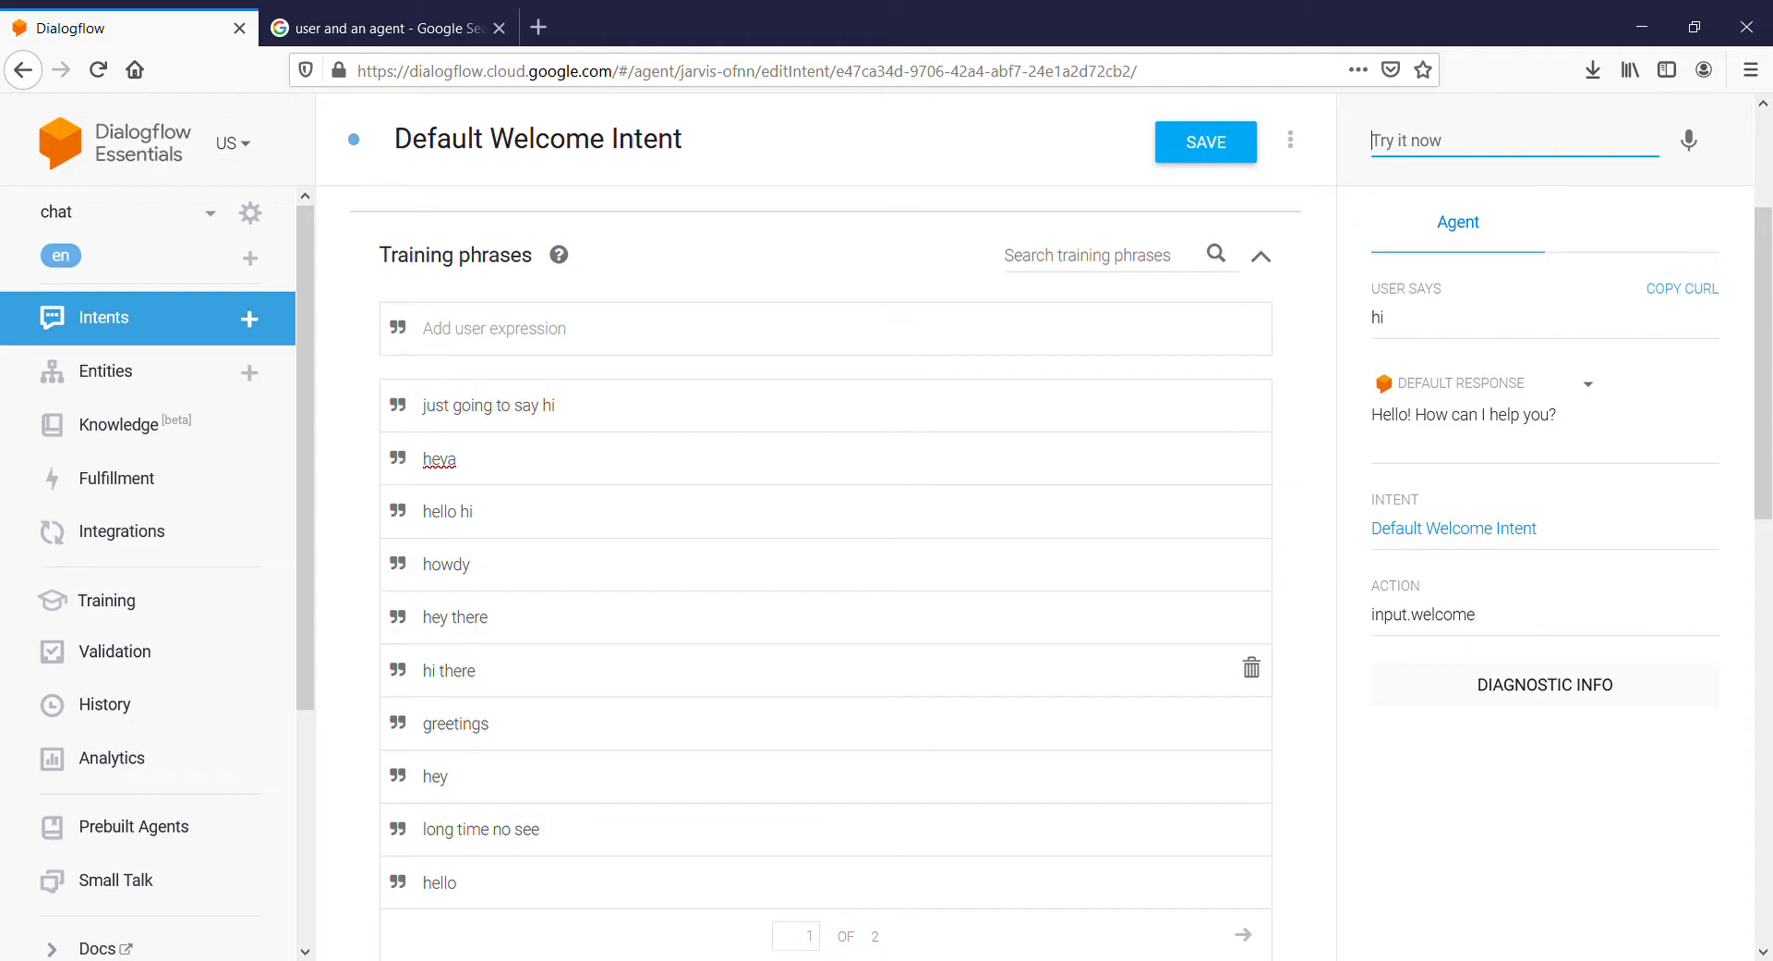
# Examine the Default Welcome Intent's training phrases, action and parameters, and text responses.
pyautogui.scroll(-5, 826, 669)
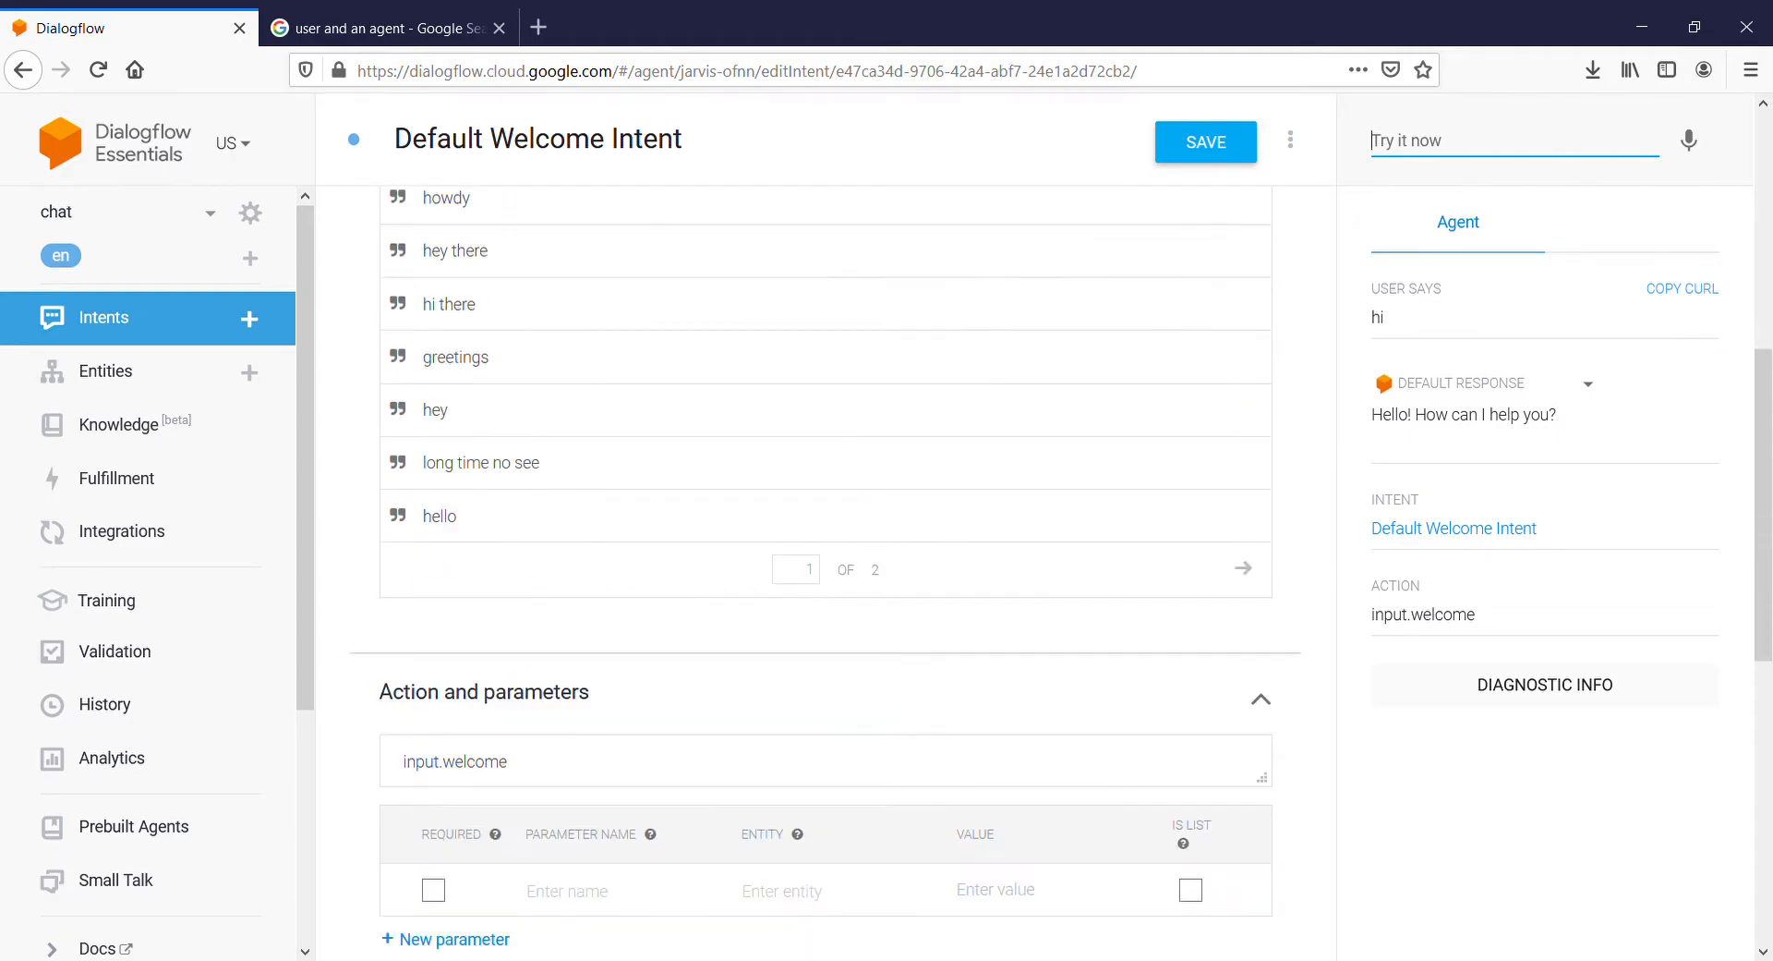
pyautogui.scroll(-3, 826, 609)
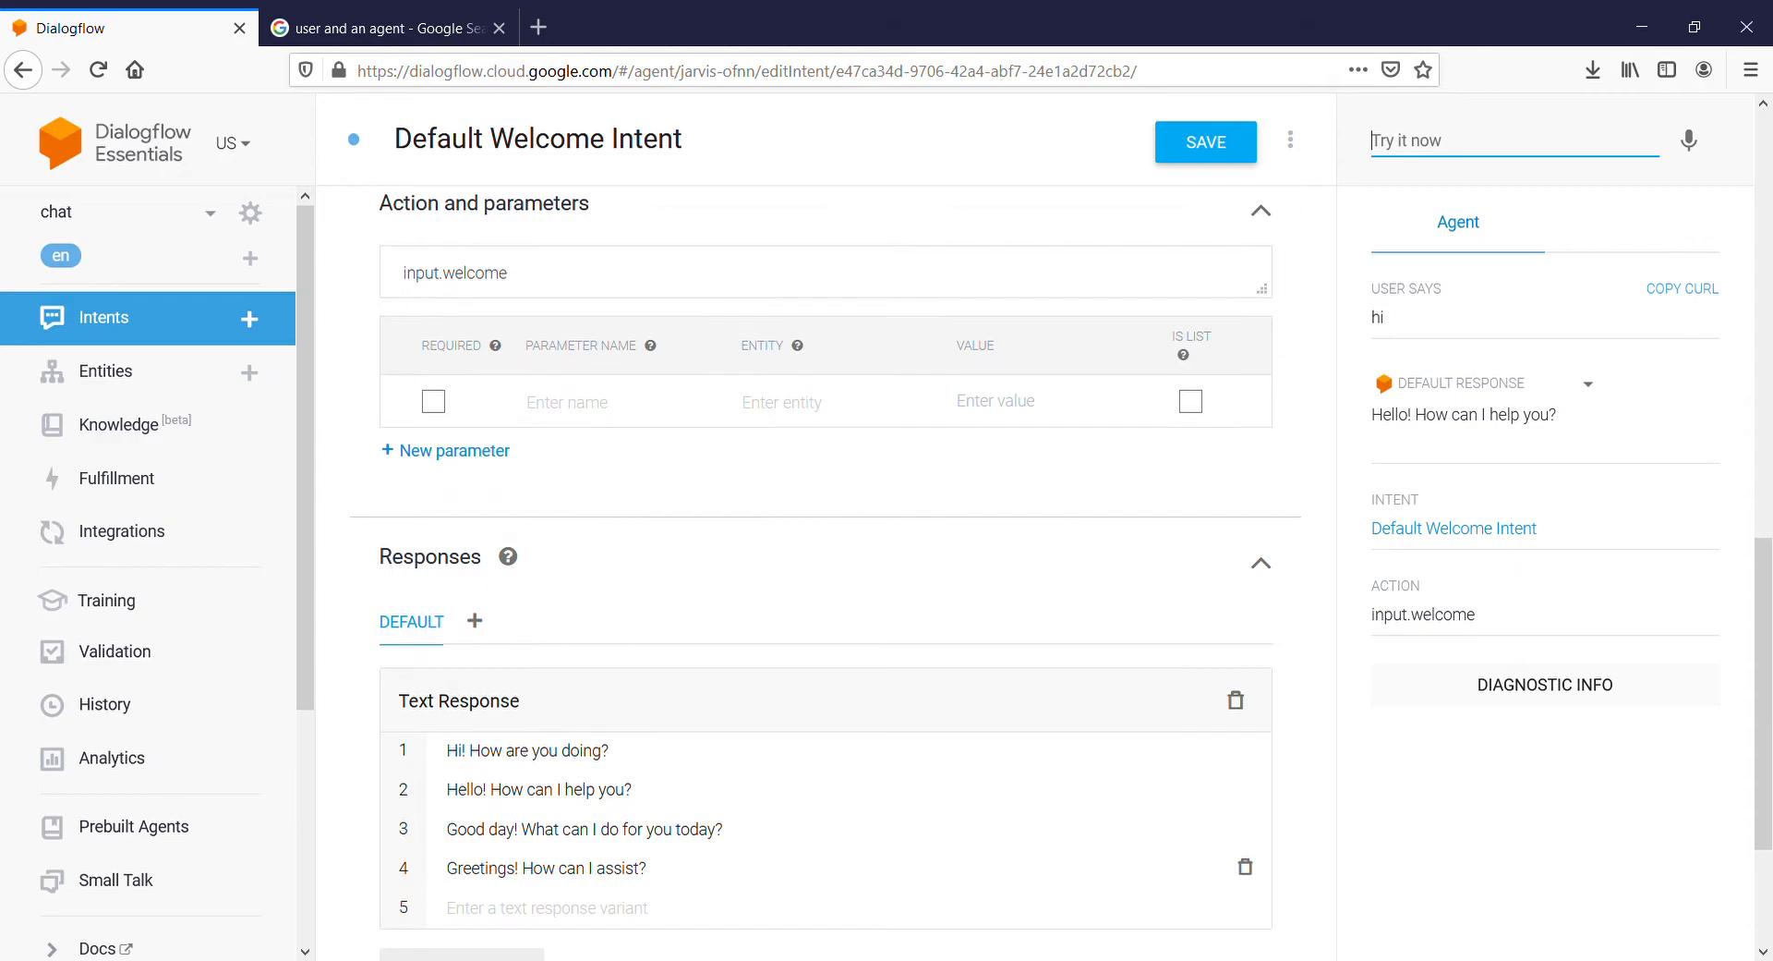
pyautogui.scroll(6, 826, 609)
pyautogui.scroll(3, 826, 609)
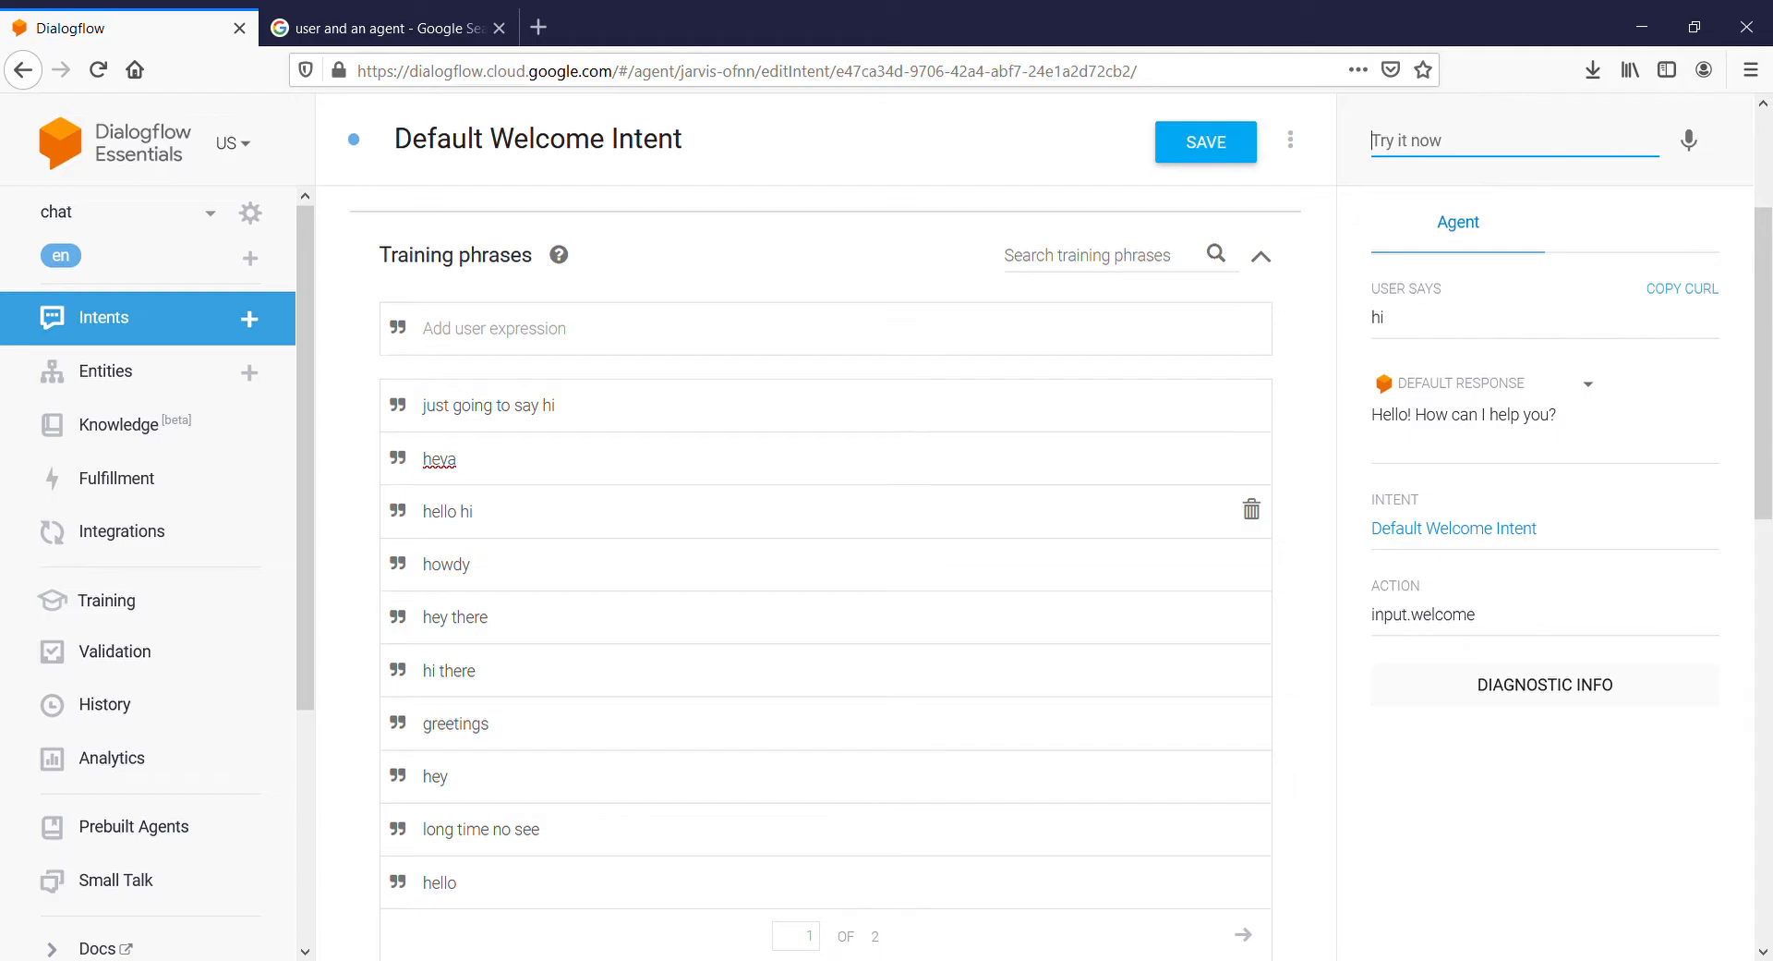
pyautogui.scroll(3, 832, 510)
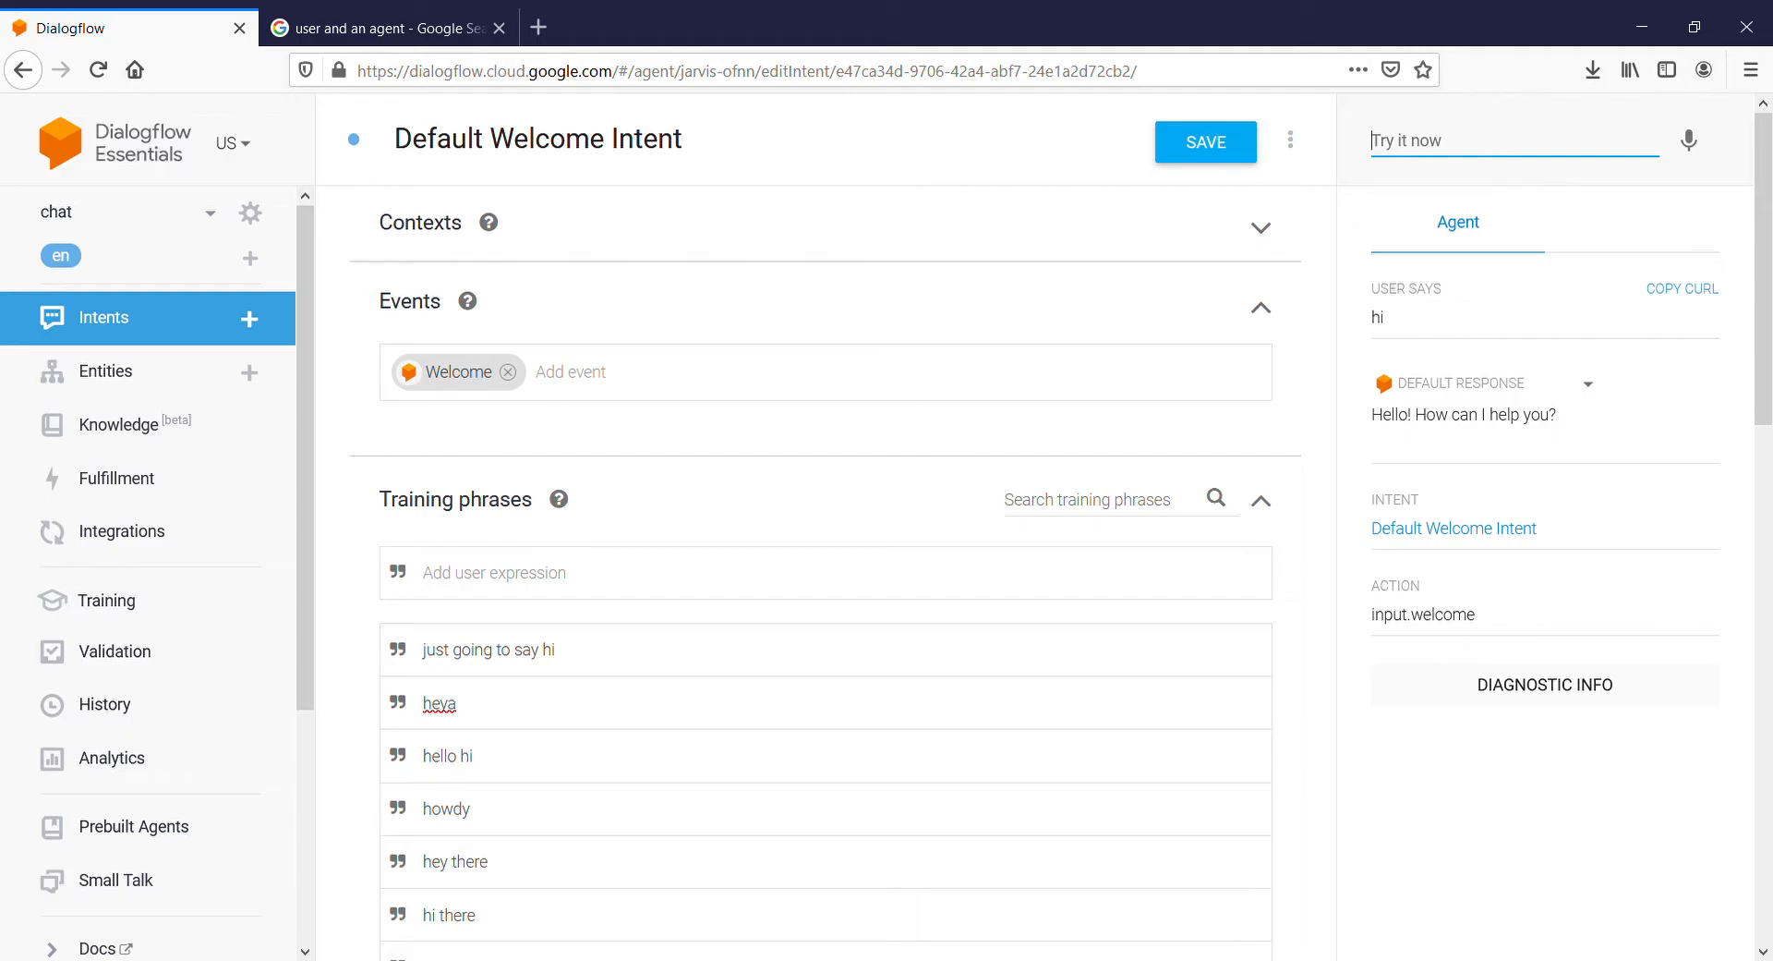
pyautogui.click(494, 573)
pyautogui.scroll(-7, 825, 573)
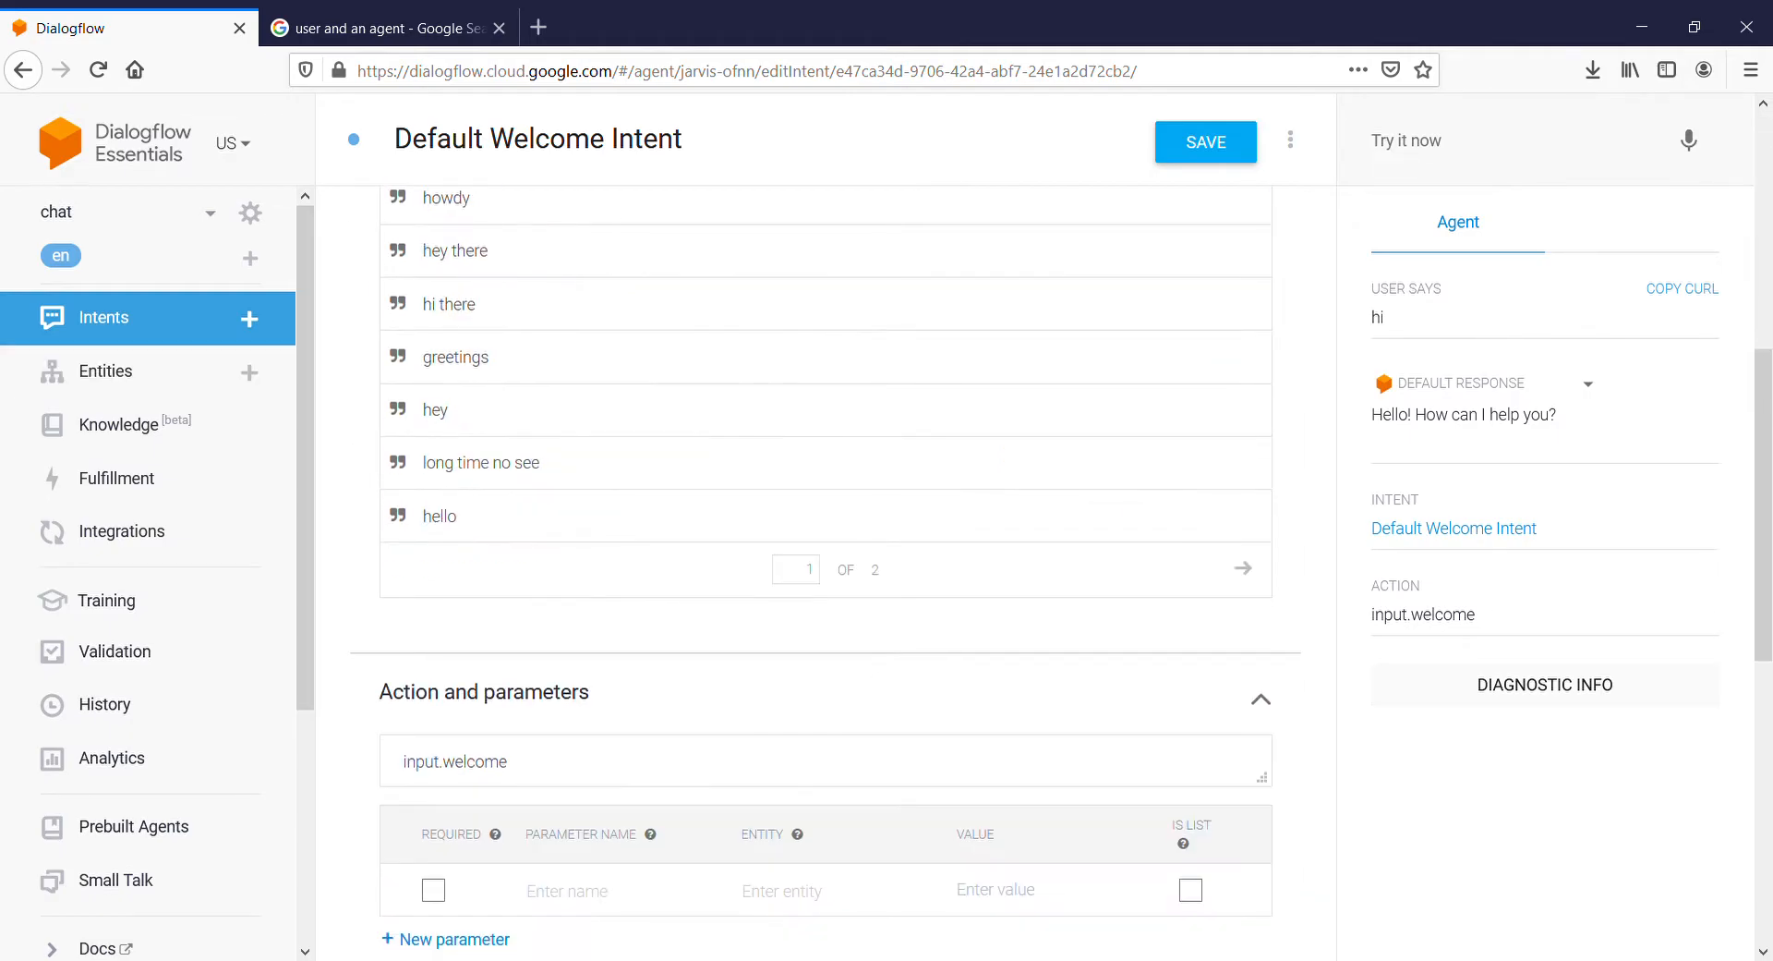
pyautogui.scroll(-6, 826, 573)
pyautogui.scroll(13, 826, 572)
# Create a new intent from the intents list, review its sections, and open its training phrases for entry.
pyautogui.click(23, 69)
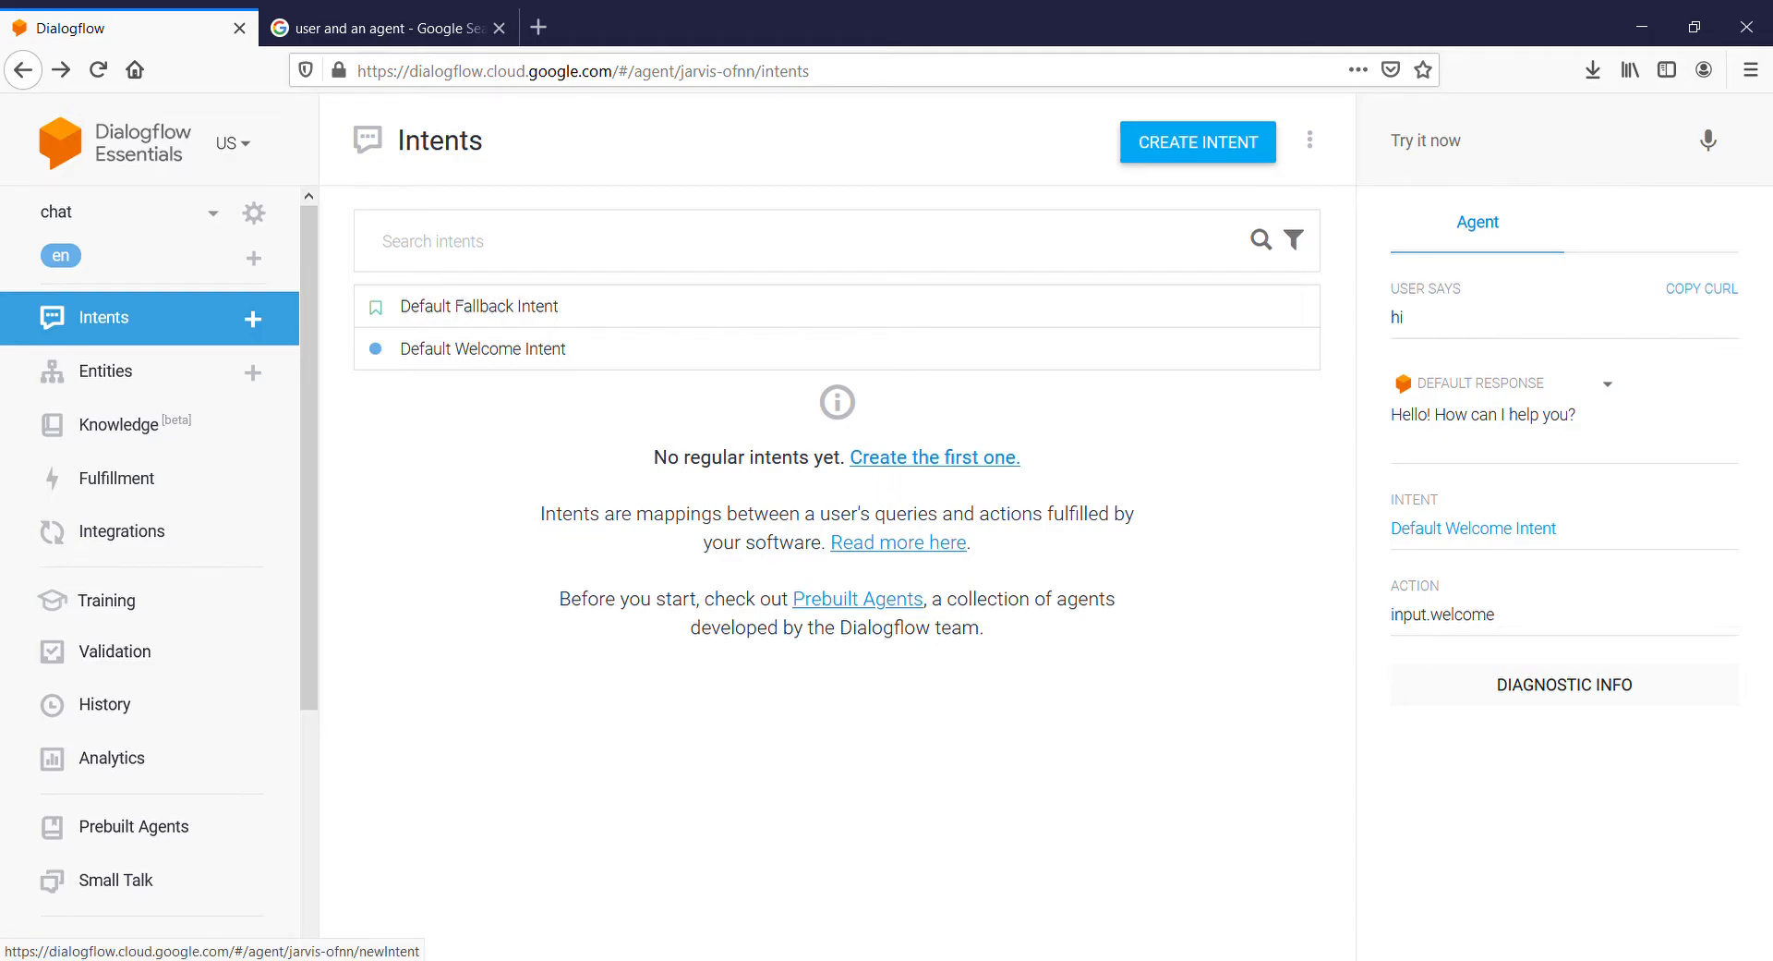
pyautogui.click(1198, 142)
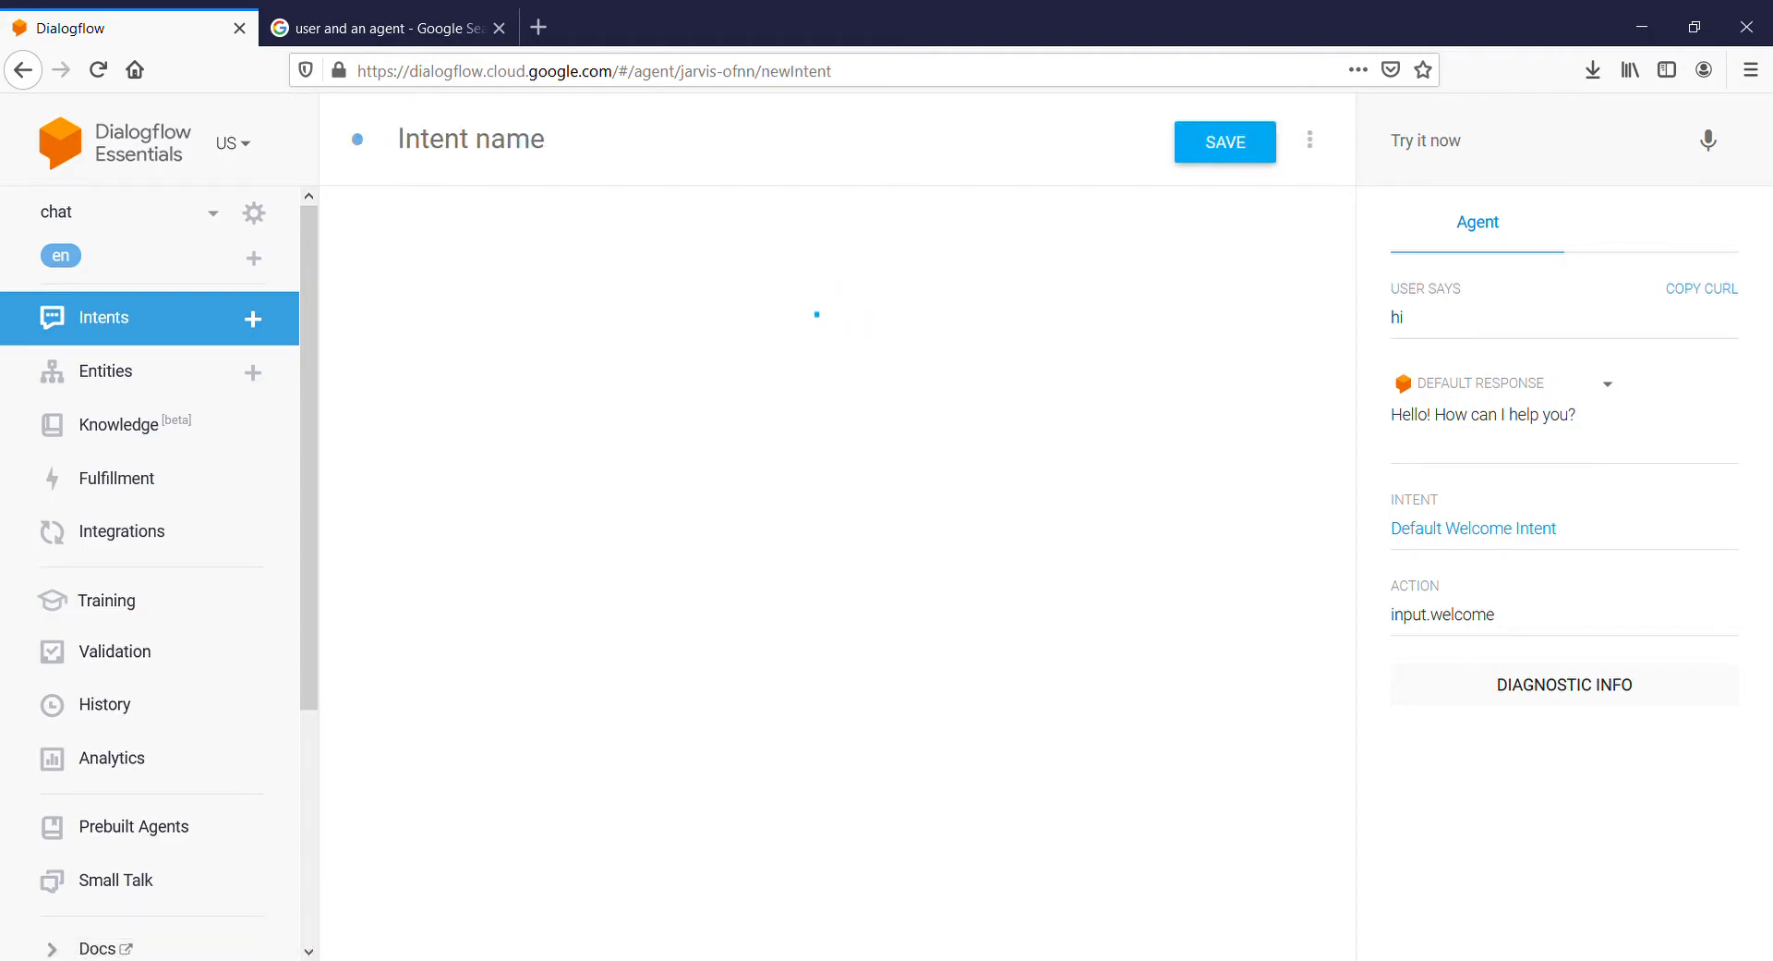
pyautogui.scroll(-4, 825, 573)
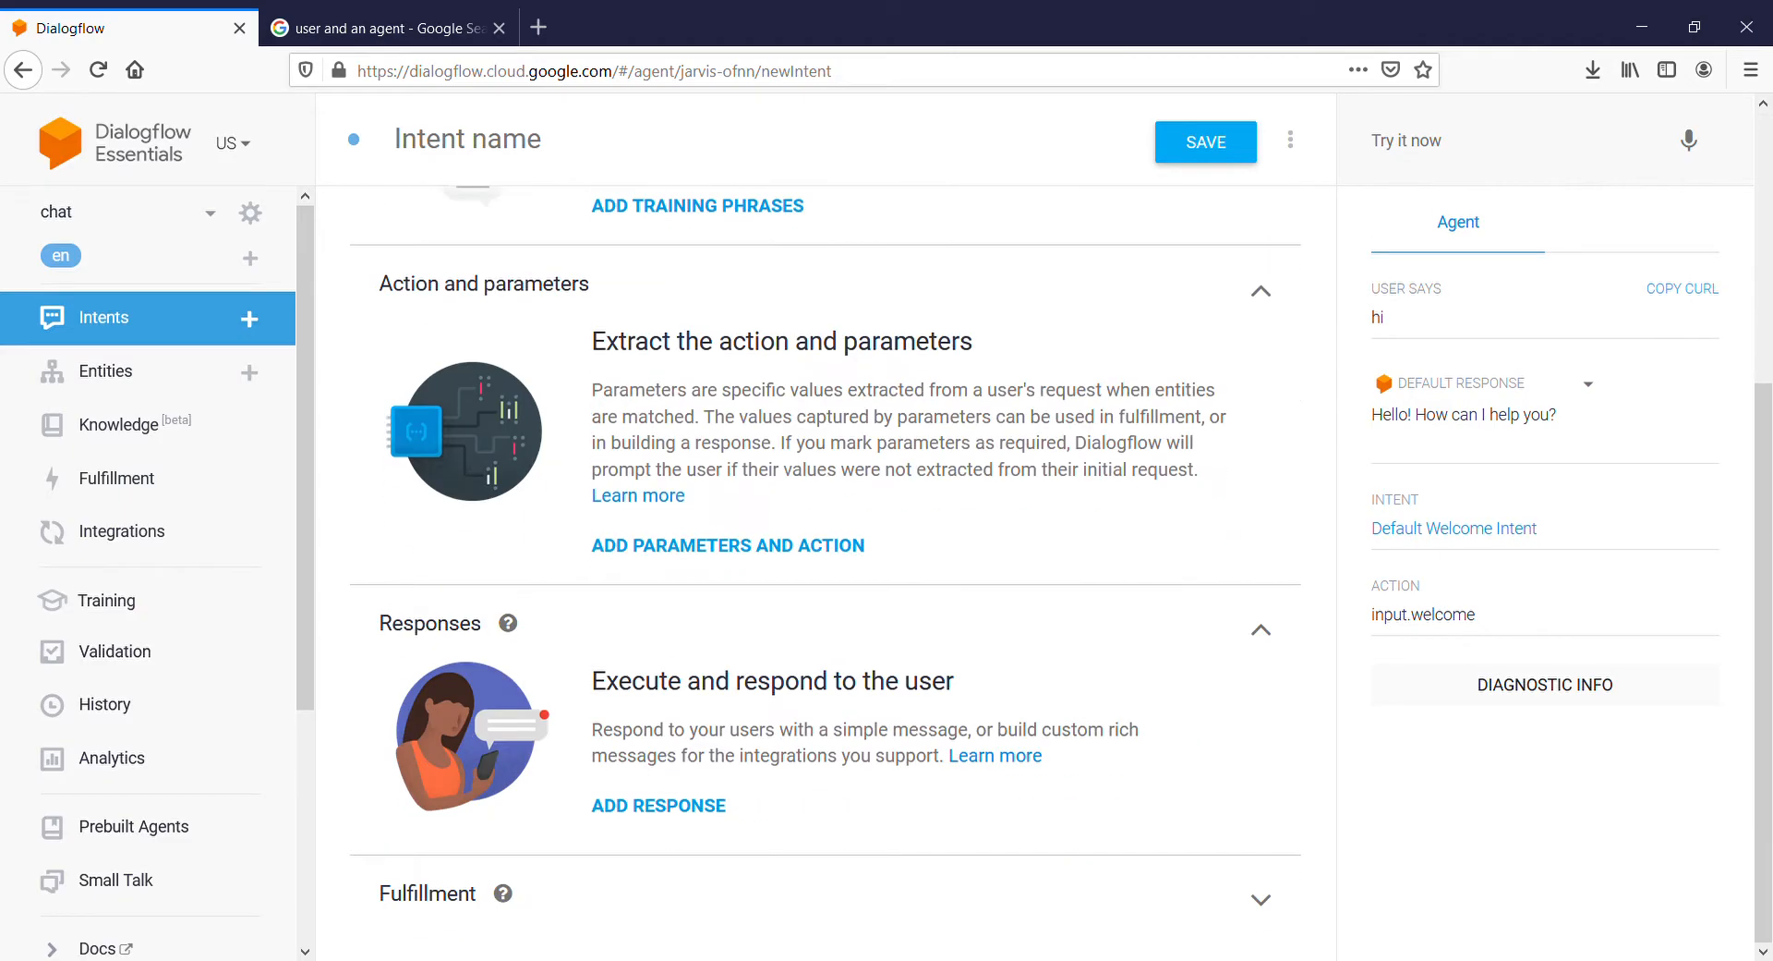
pyautogui.scroll(4, 826, 572)
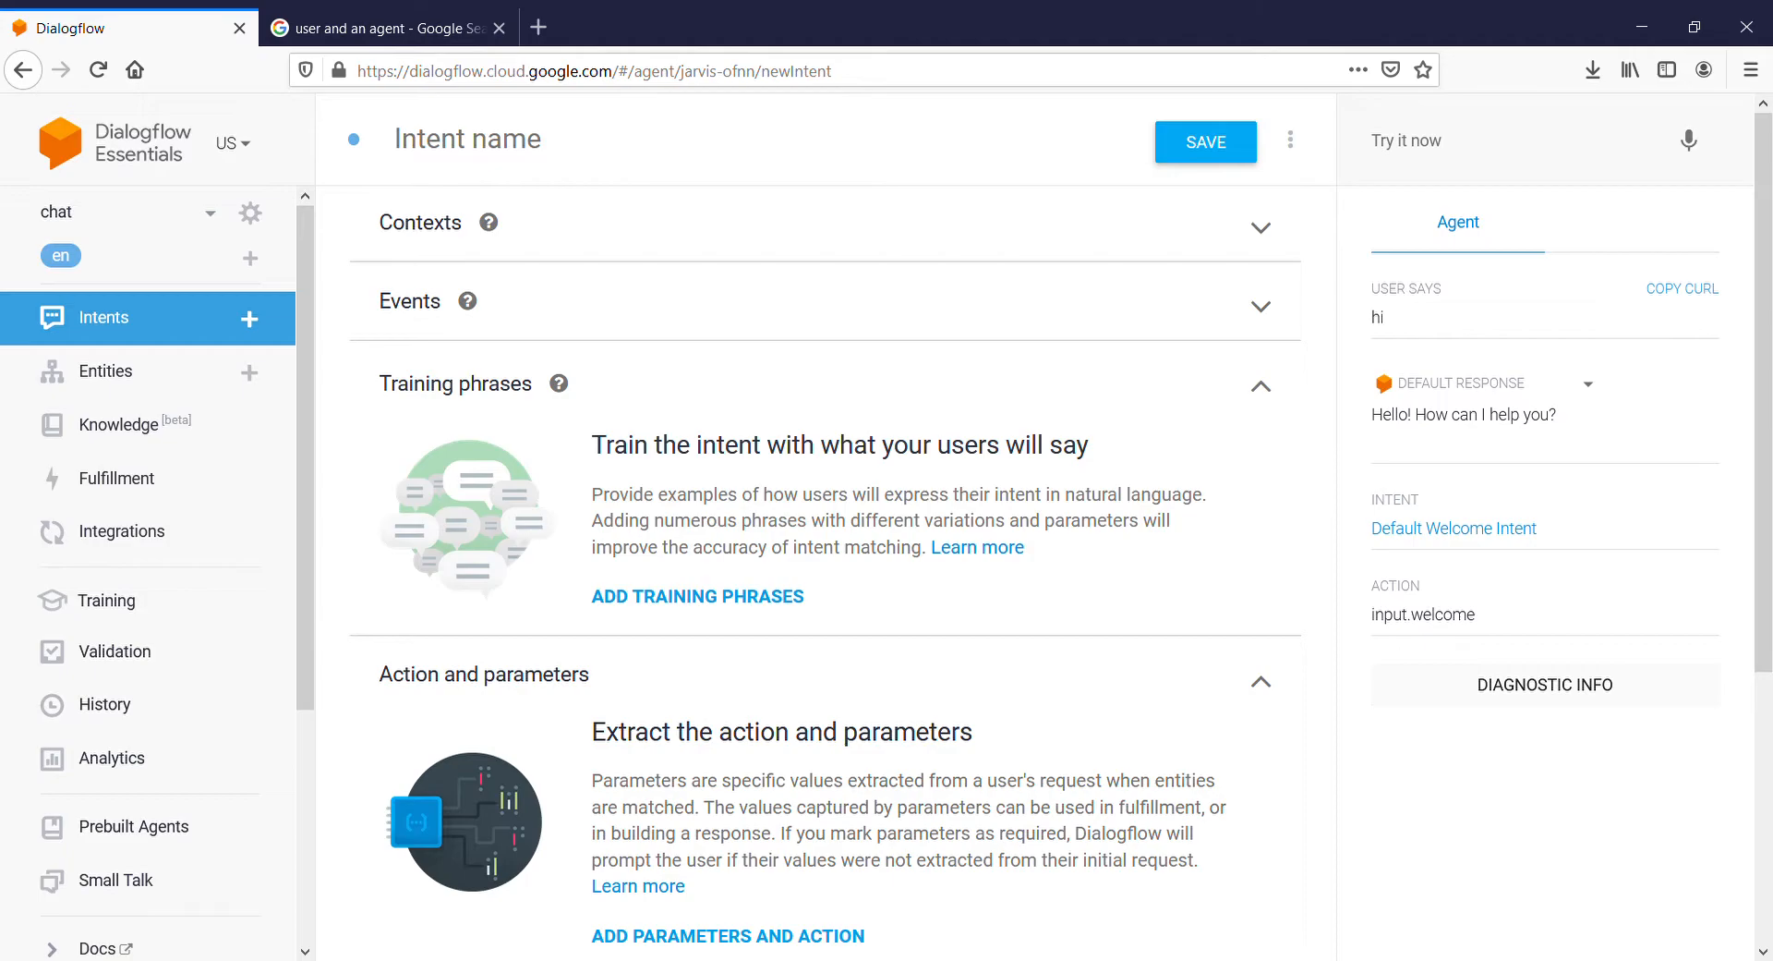
pyautogui.click(697, 597)
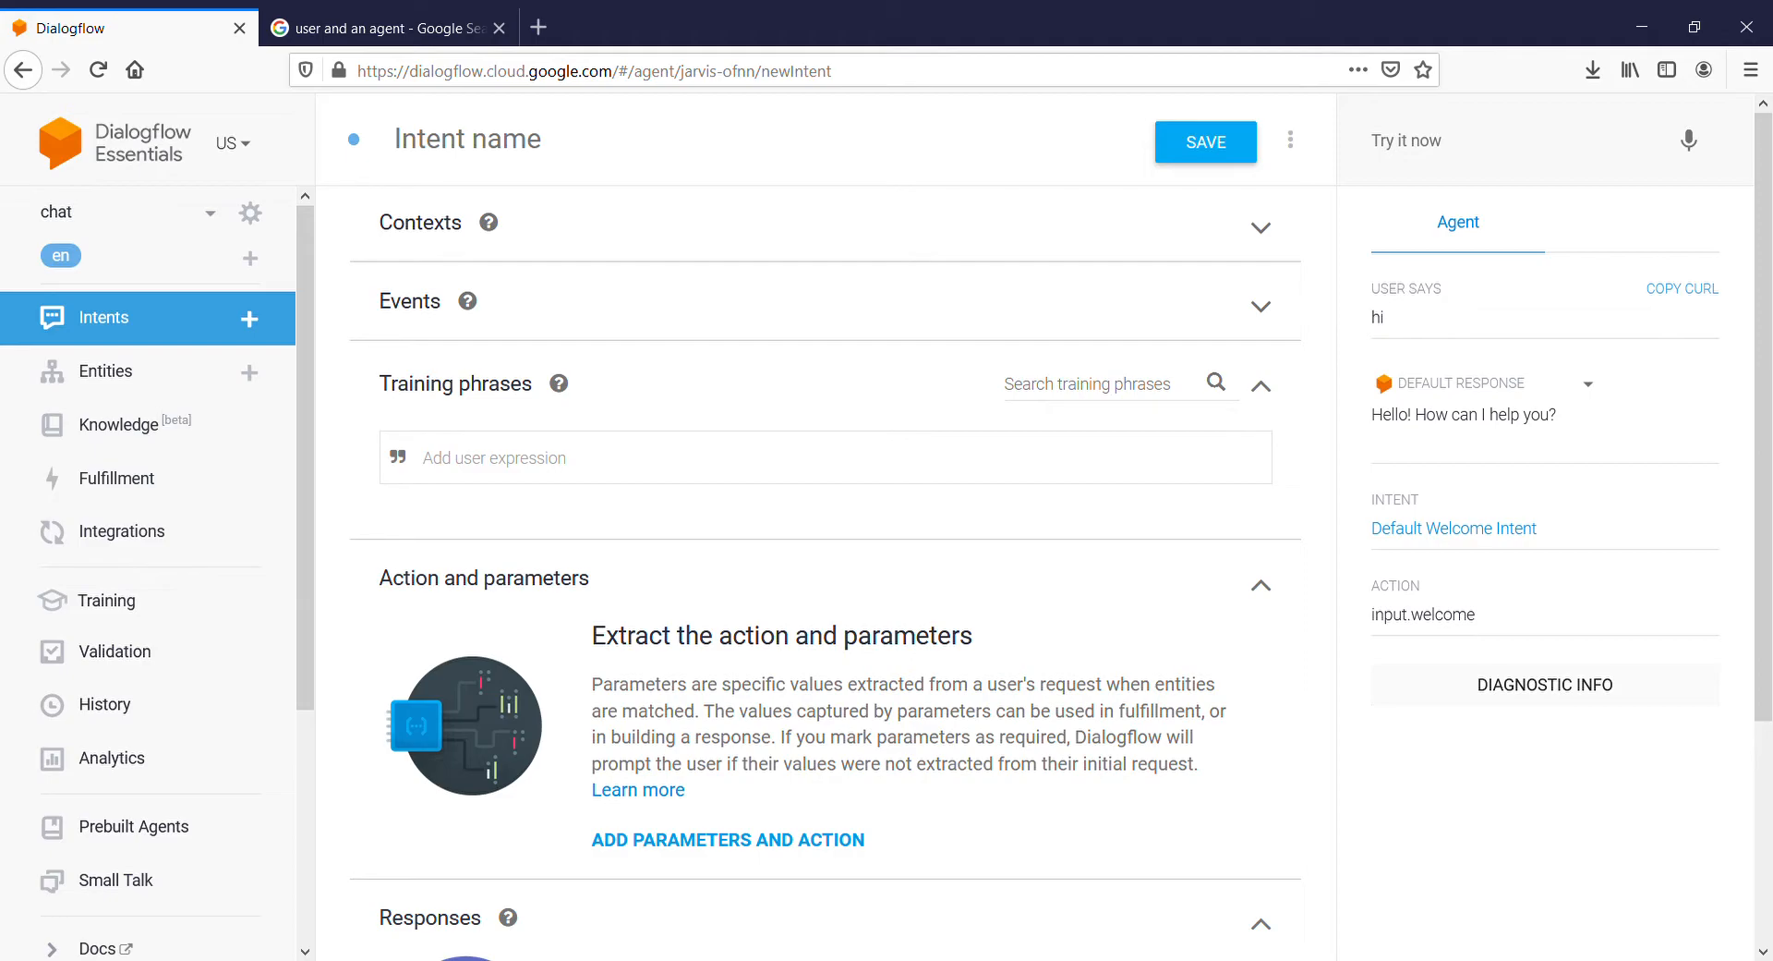
pyautogui.scroll(-4, 826, 572)
pyautogui.scroll(4, 825, 573)
pyautogui.scroll(-3, 826, 573)
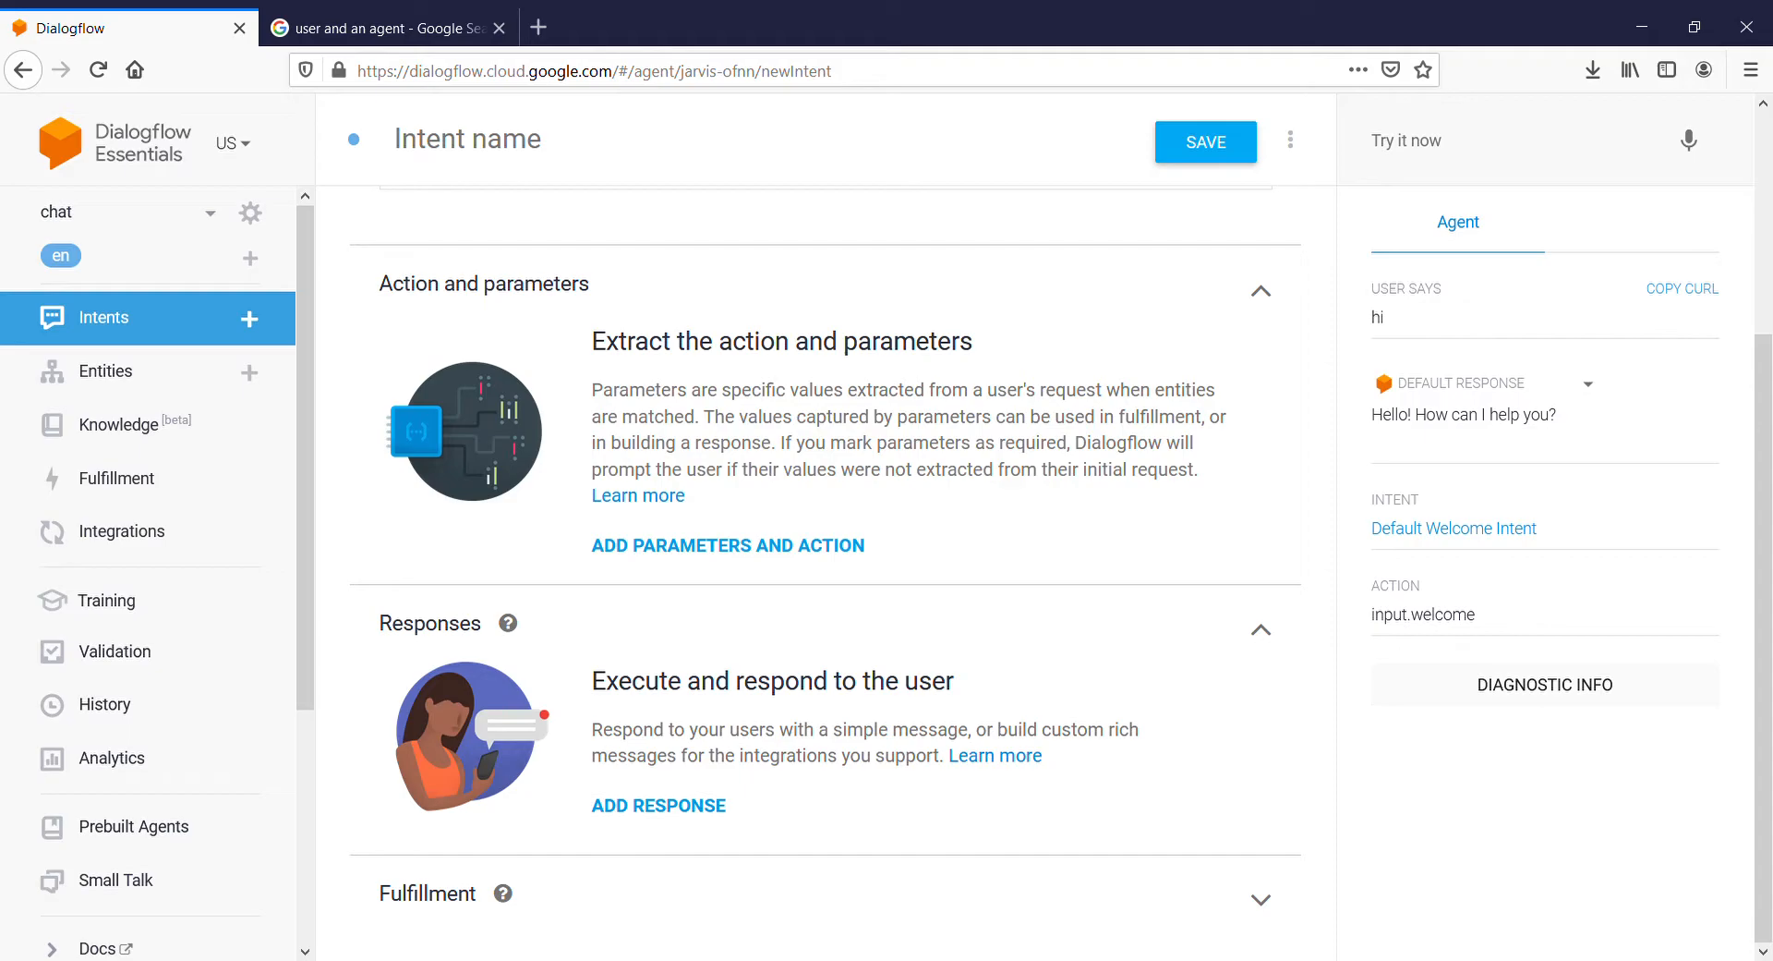
# Add a default text response block to the new intent and view the available response types.
pyautogui.click(659, 806)
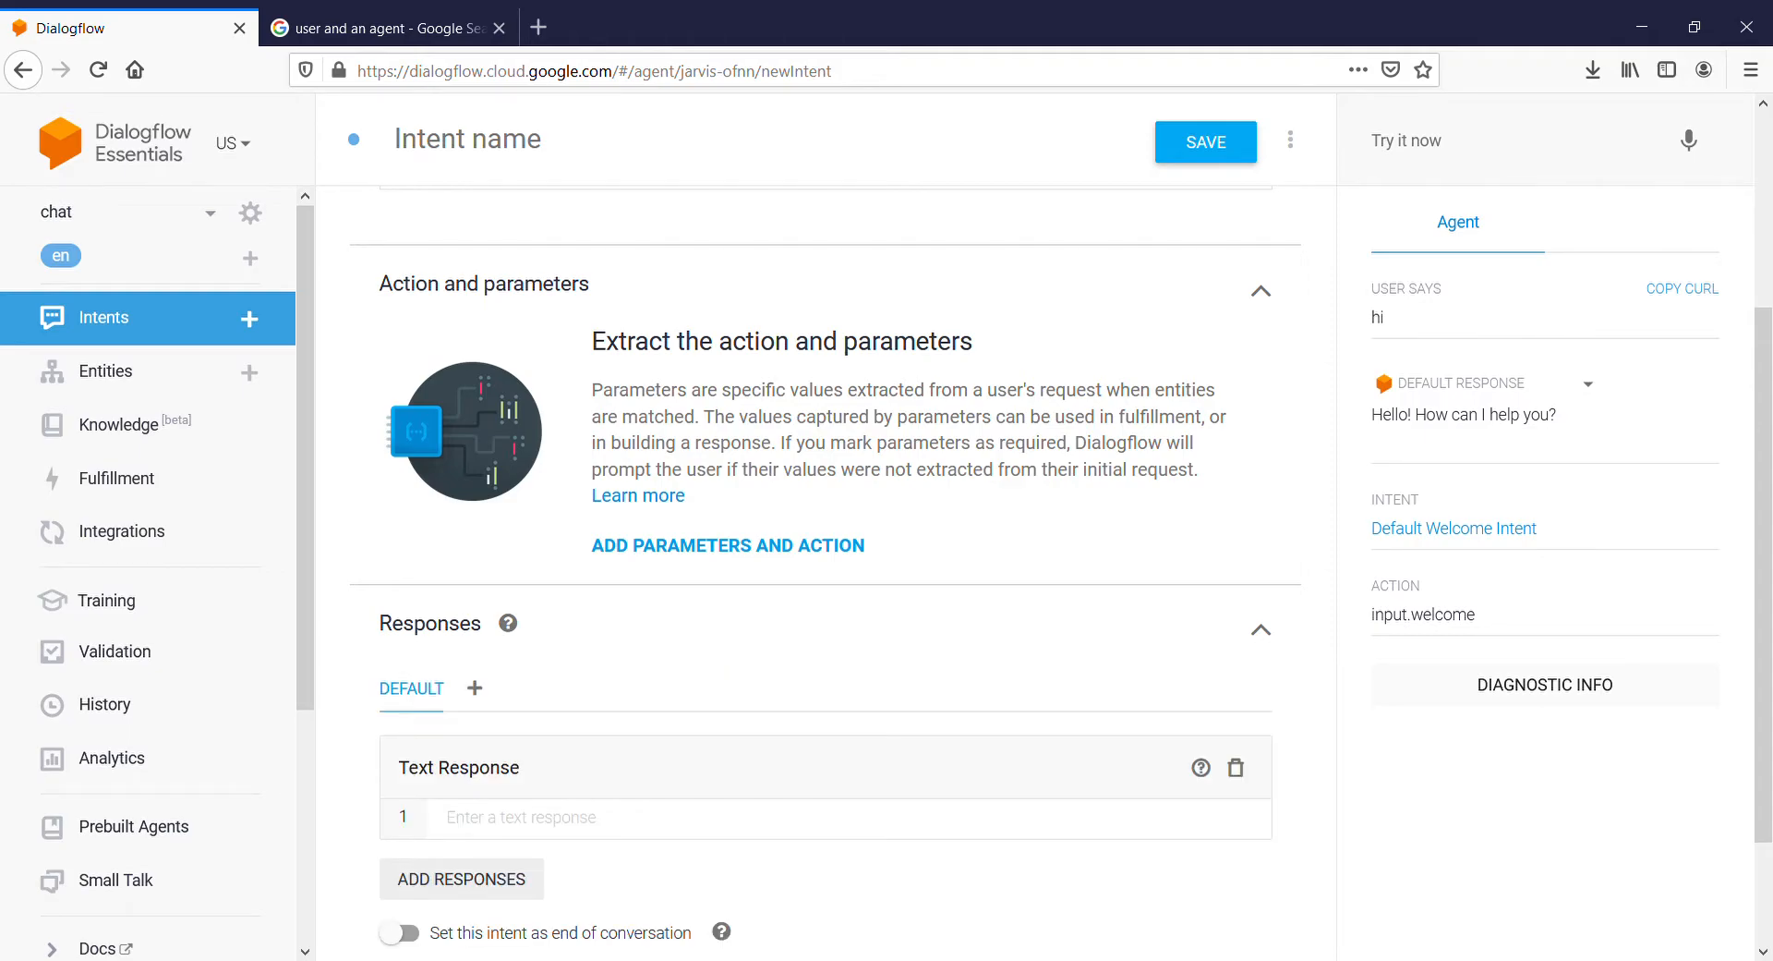
pyautogui.scroll(-2, 826, 572)
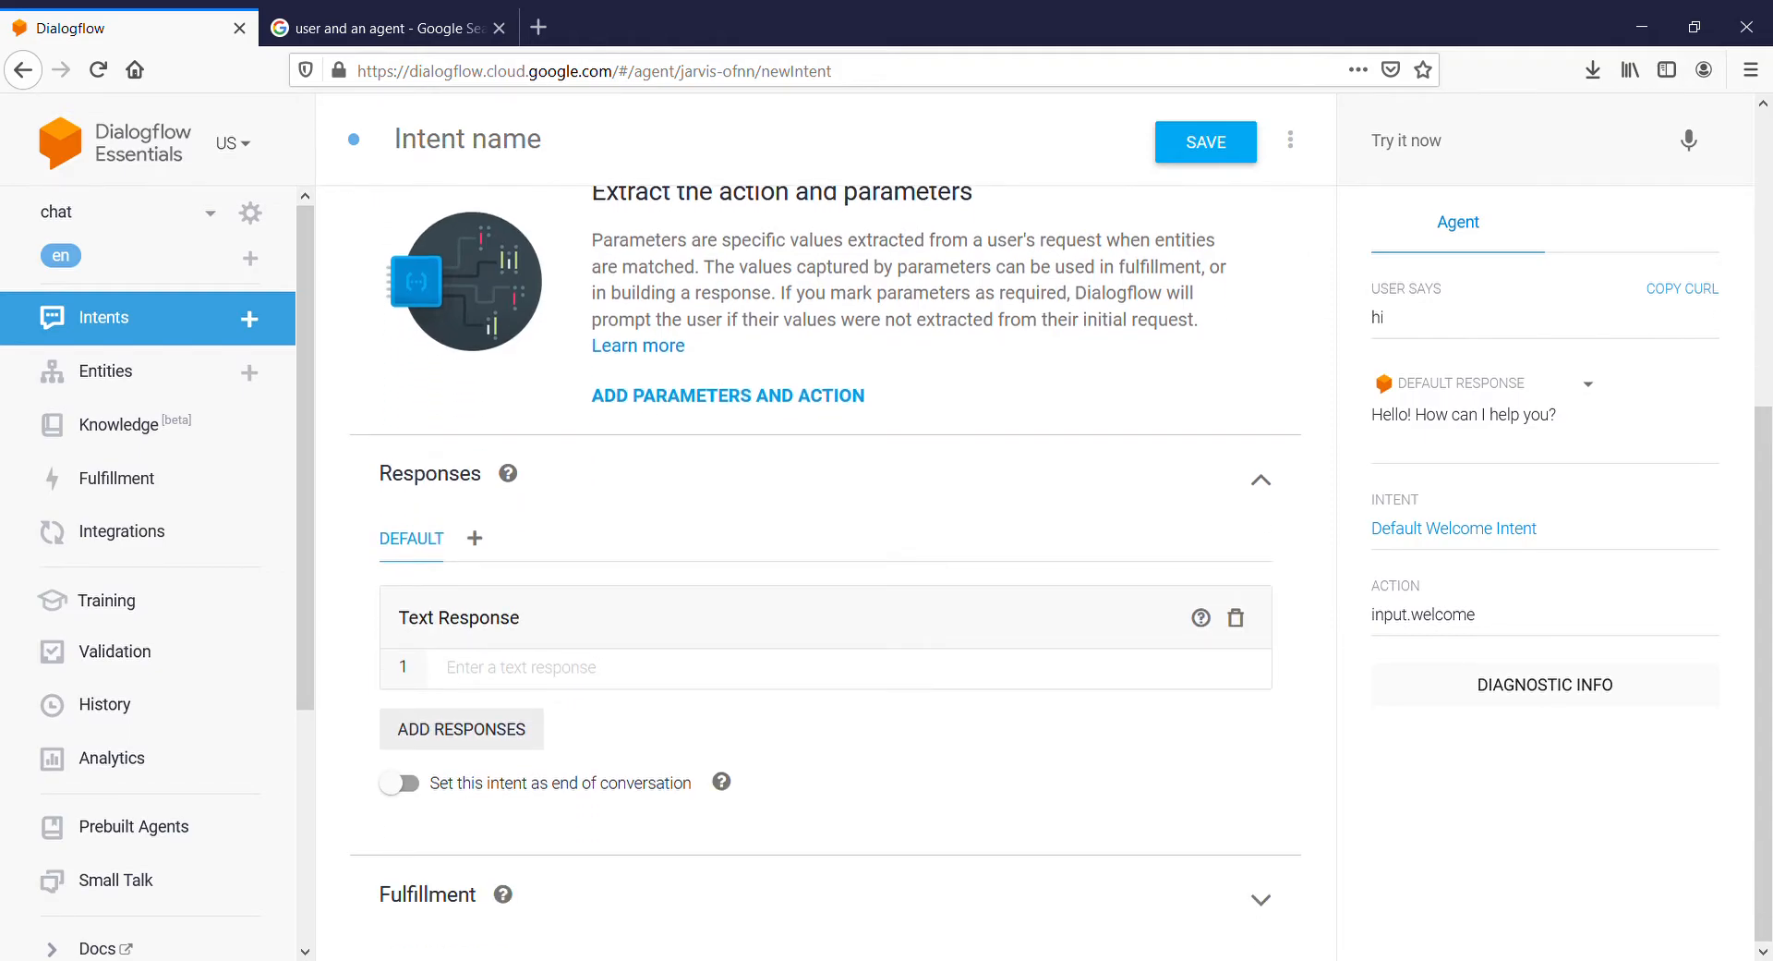
pyautogui.click(461, 729)
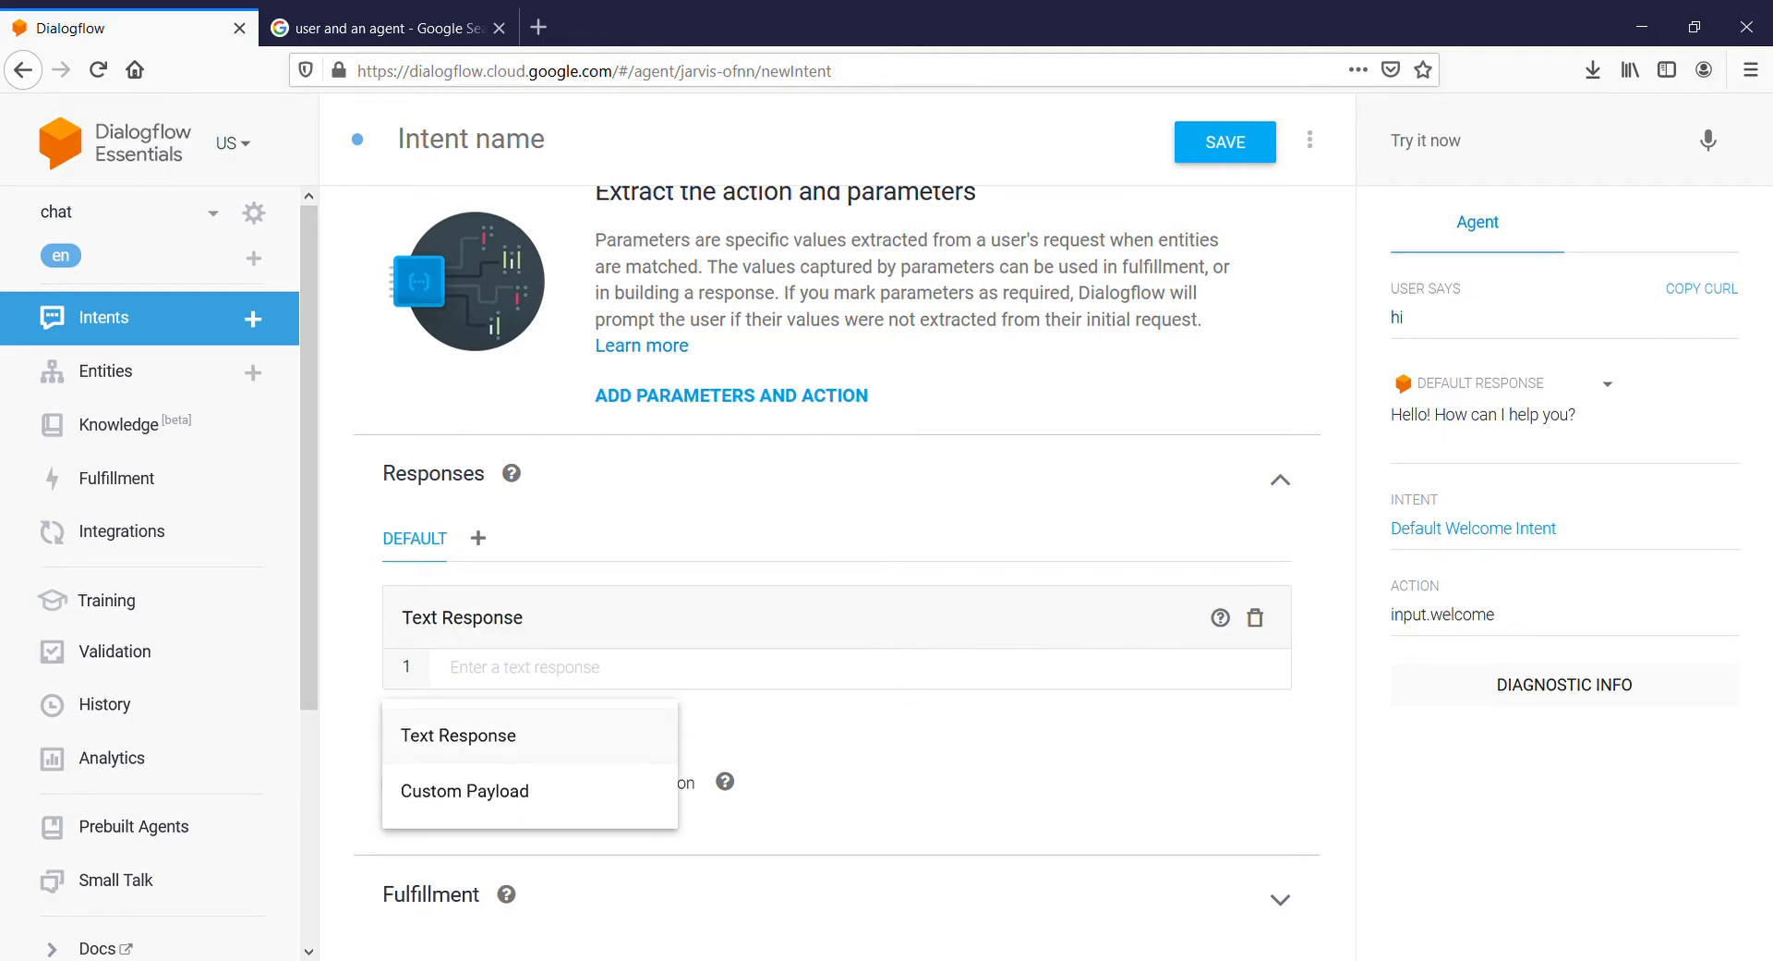
pyautogui.click(997, 758)
# Add the training phrase "what is your favorite drink?" to the new intent.
pyautogui.scroll(5, 998, 572)
pyautogui.click(1764, 369)
pyautogui.moveTo(1763, 370)
pyautogui.mouseDown()
pyautogui.moveTo(1763, 453)
pyautogui.moveTo(1763, 368)
pyautogui.mouseUp()
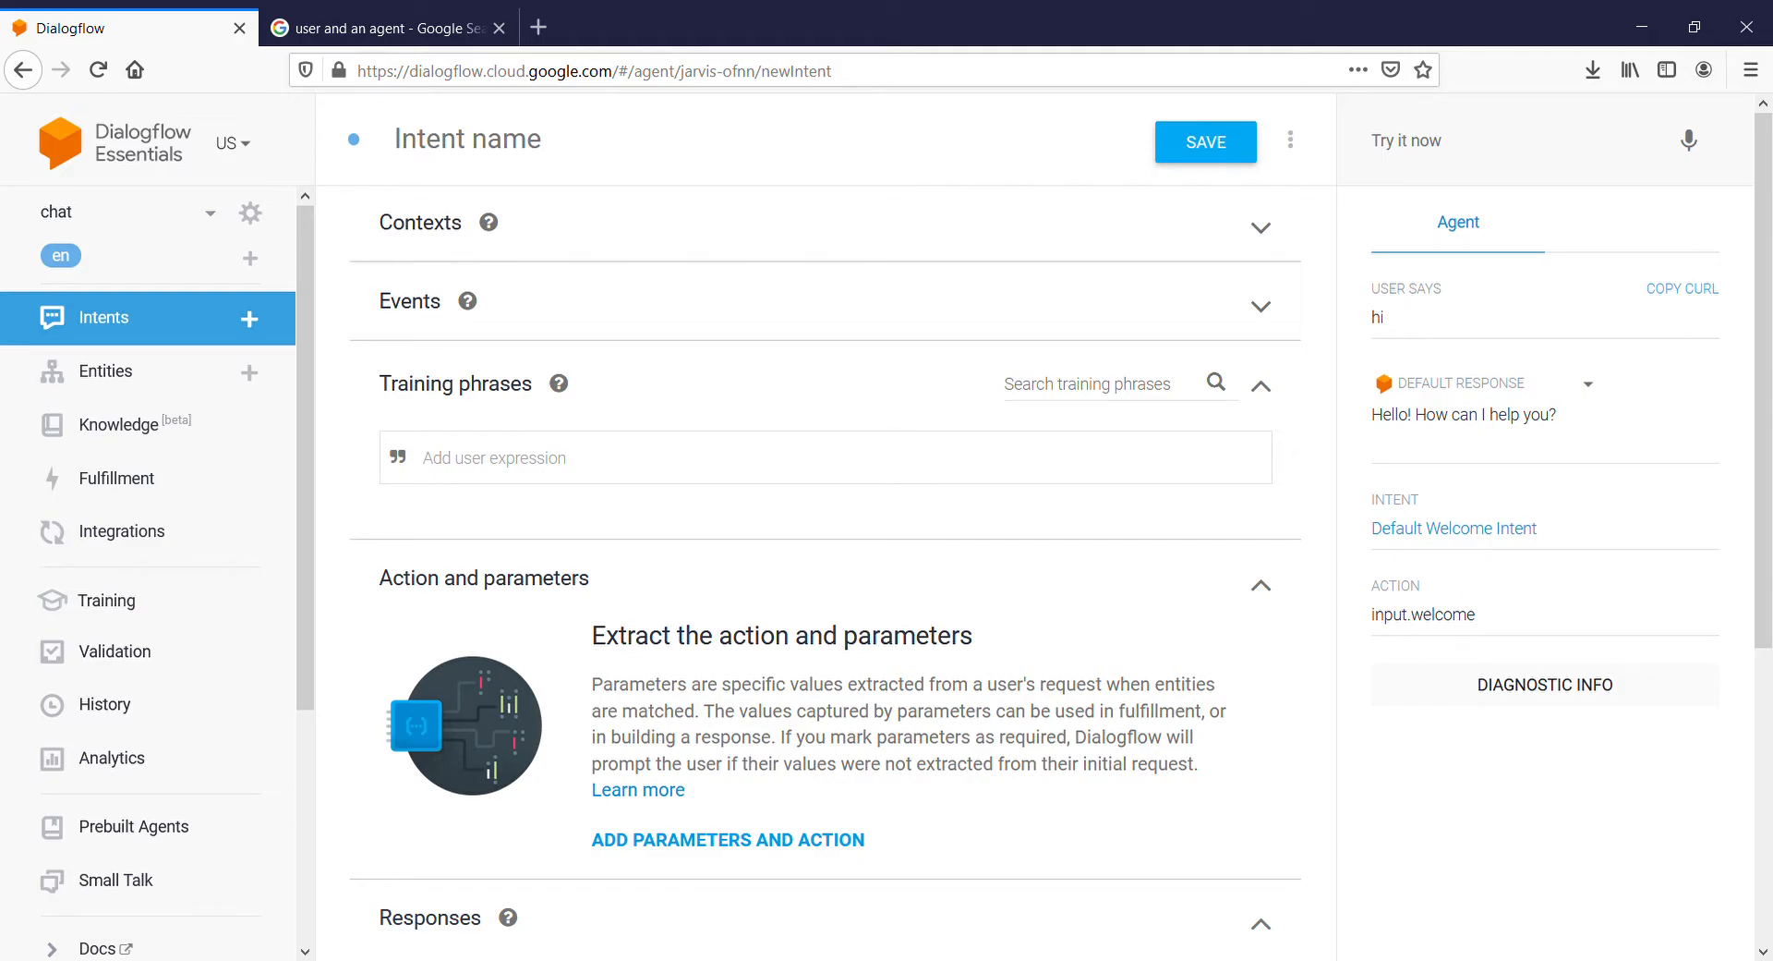
pyautogui.write('what is your favoutite')
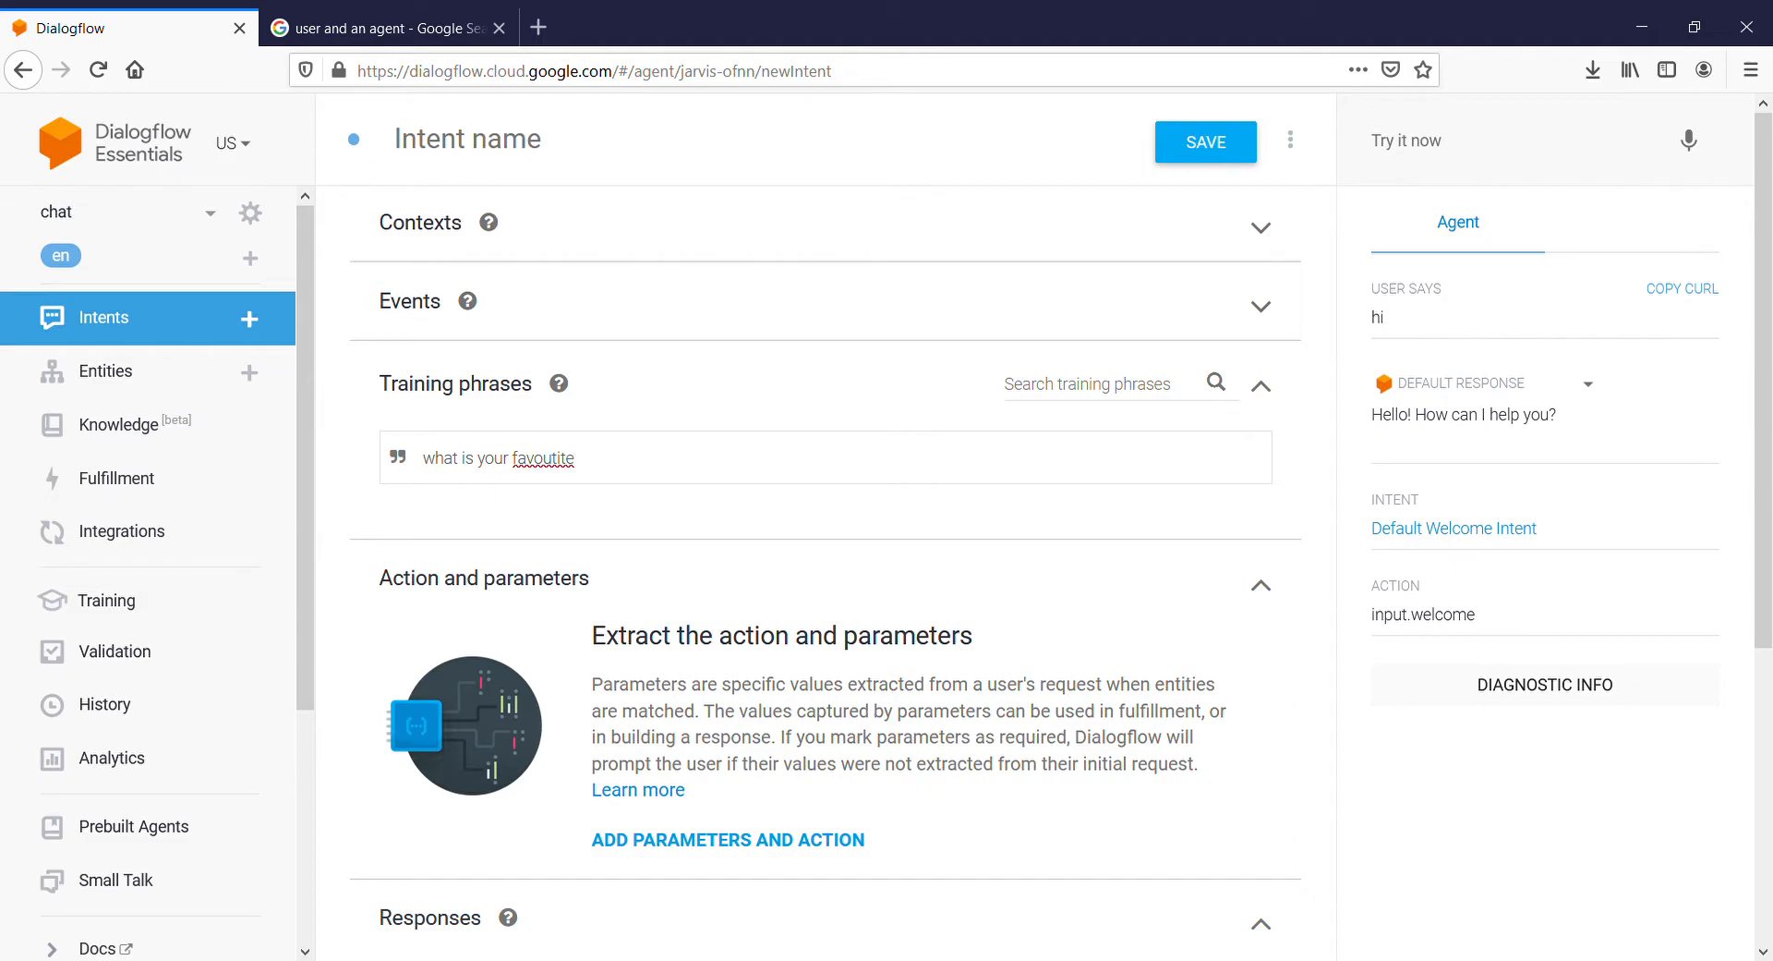
pyautogui.click(591, 471)
pyautogui.write('drink?')
pyautogui.press('Return')
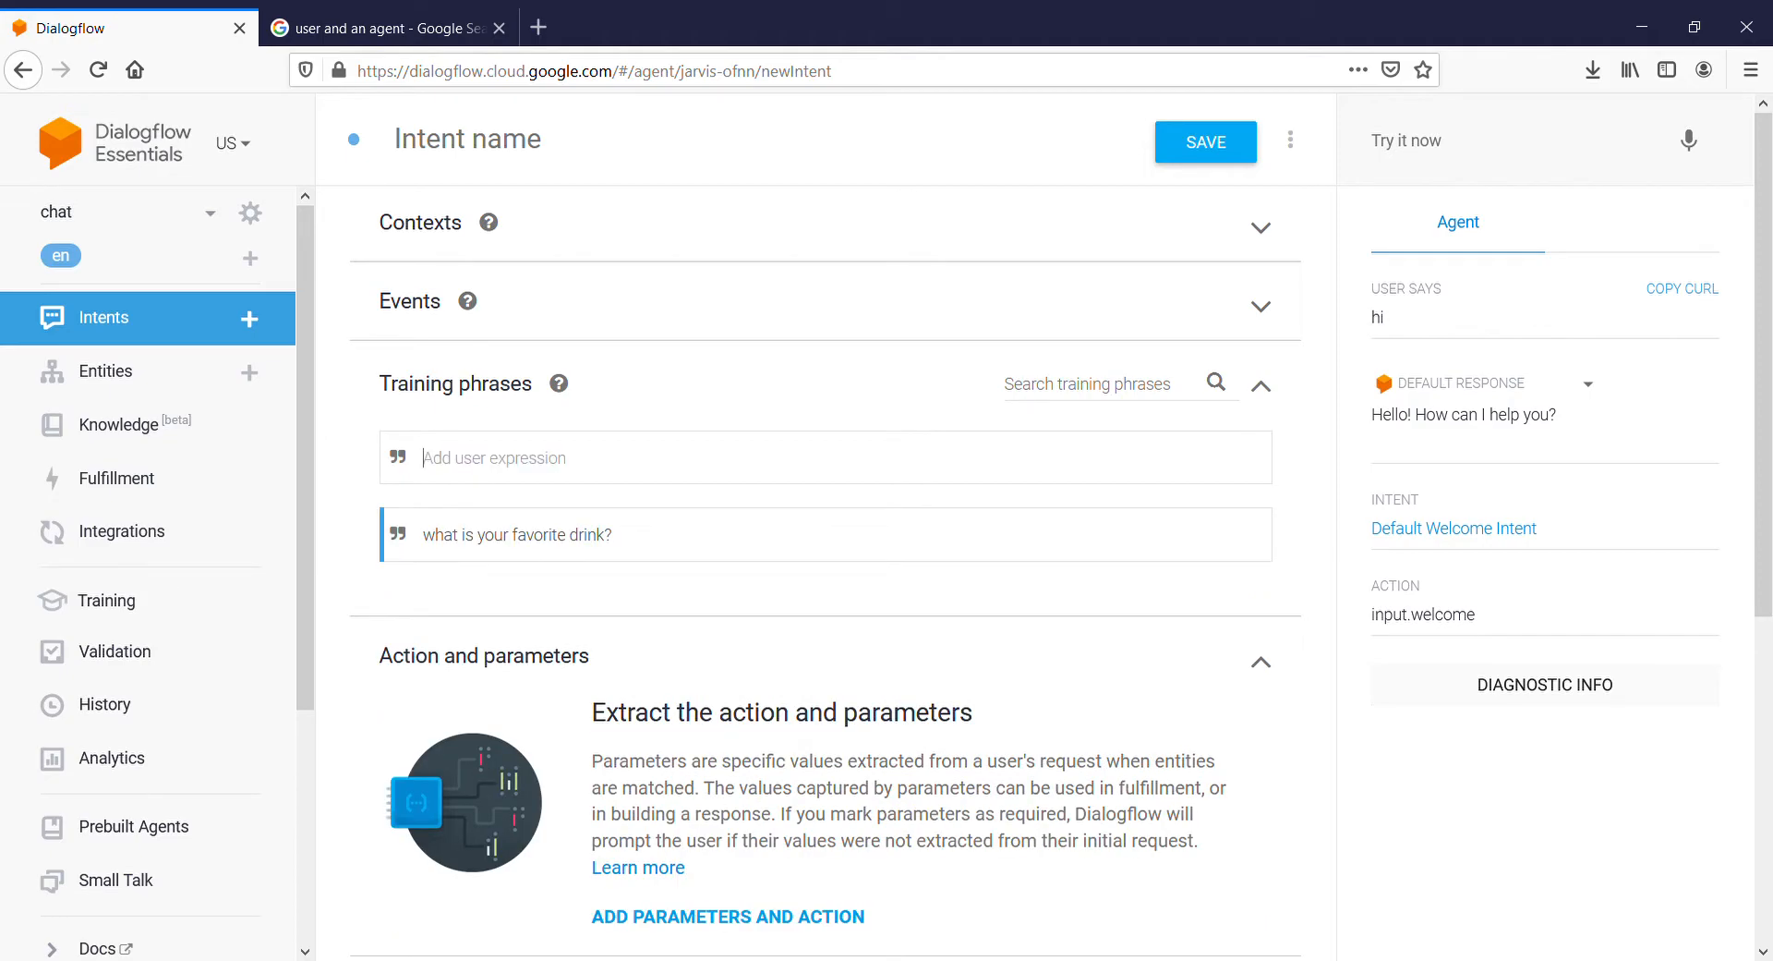
pyautogui.write('fa')
pyautogui.press('BackSpace')
pyautogui.press('BackSpace')
# Enter two text response variants for the new intent: "it is coca_cola" and "coca_cola".
pyautogui.scroll(-3, 826, 534)
pyautogui.scroll(3, 826, 534)
pyautogui.scroll(-5, 825, 534)
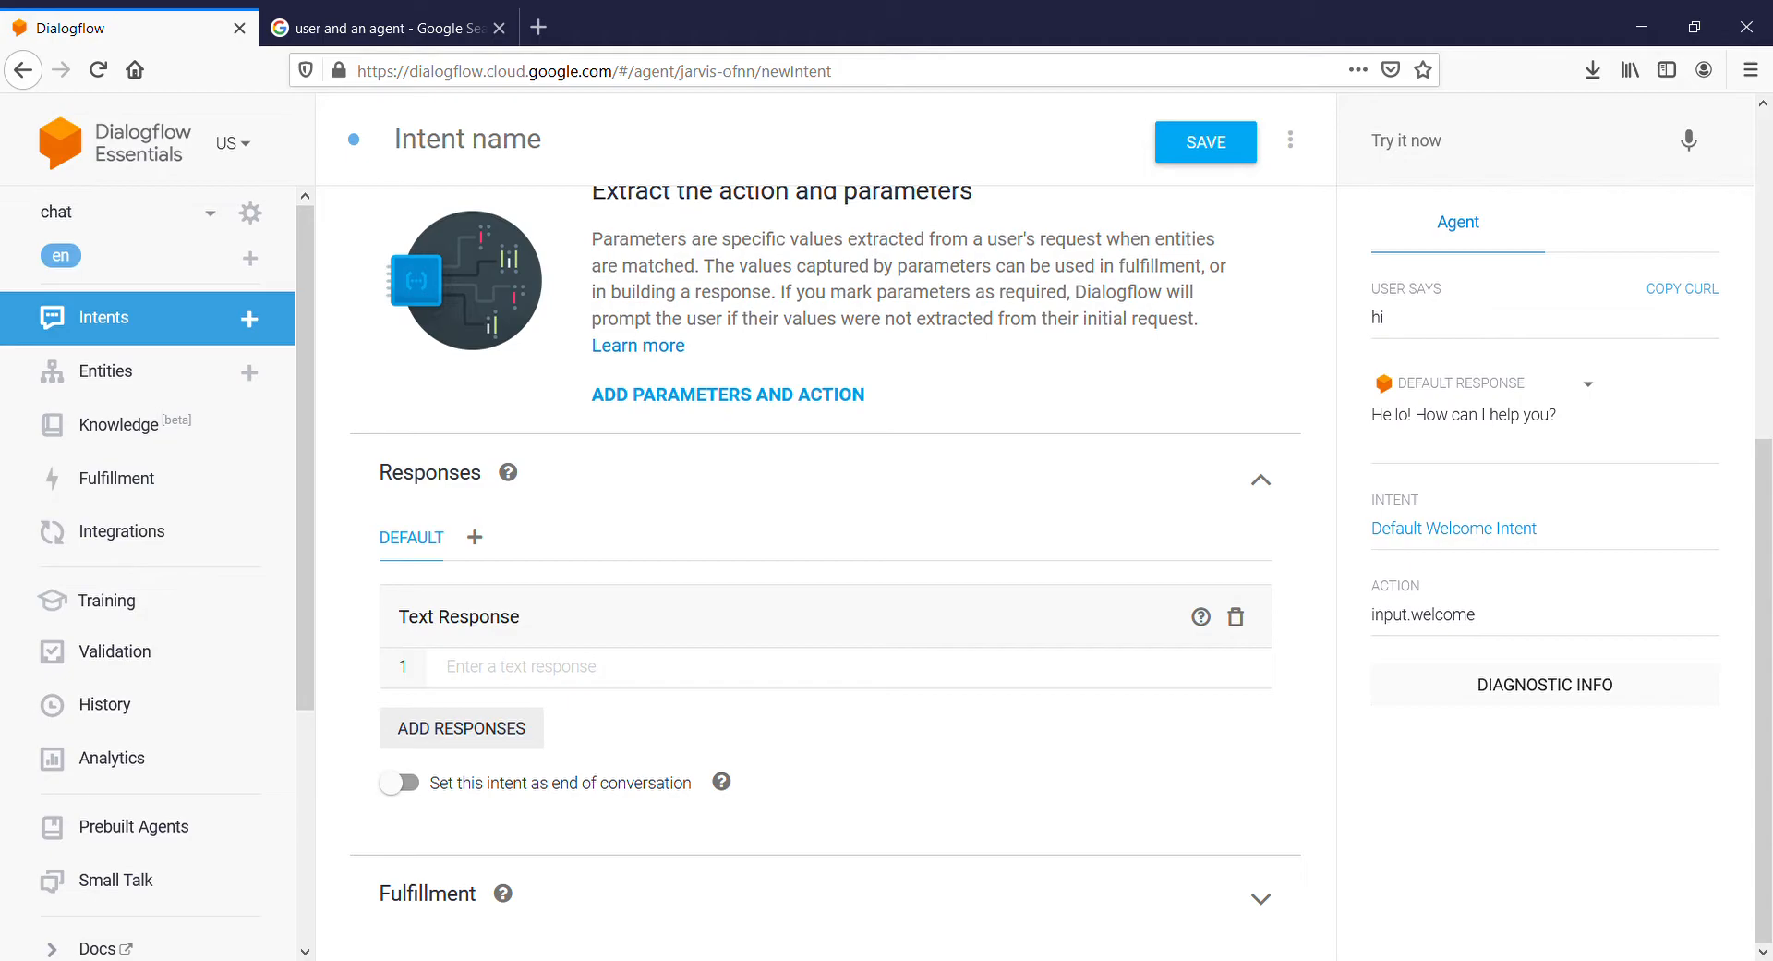
pyautogui.scroll(5, 826, 534)
pyautogui.scroll(-5, 826, 534)
pyautogui.write('it is c')
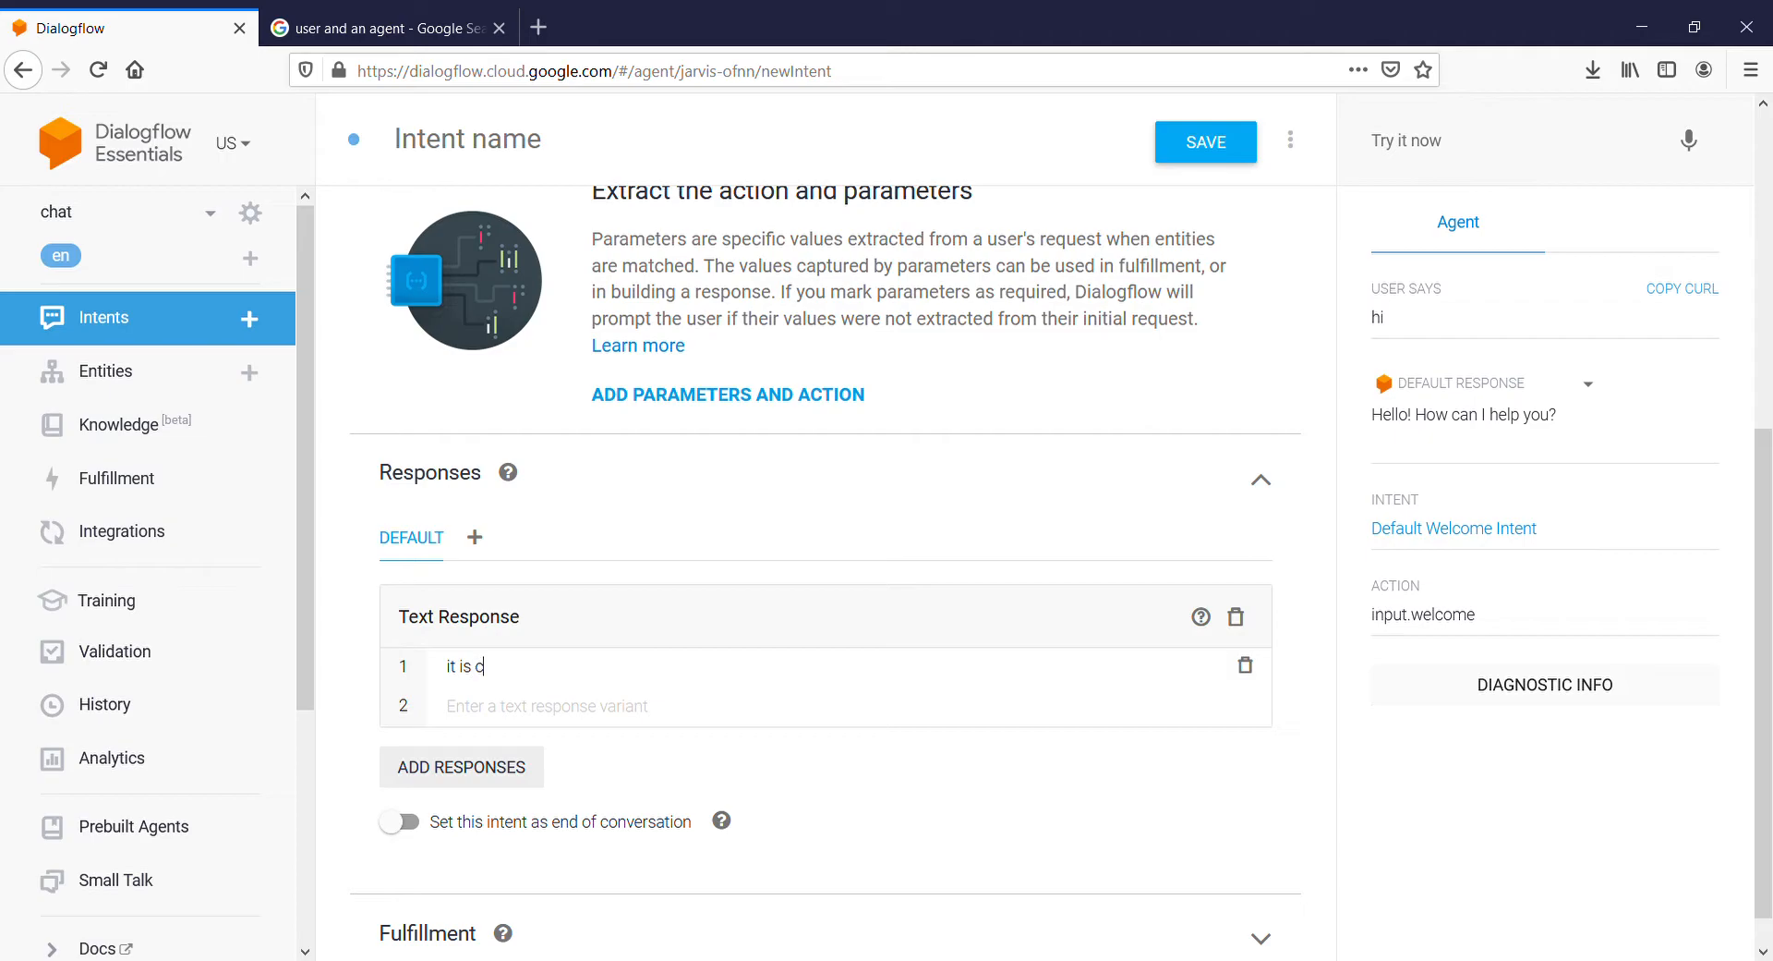
pyautogui.write('oca_colac')
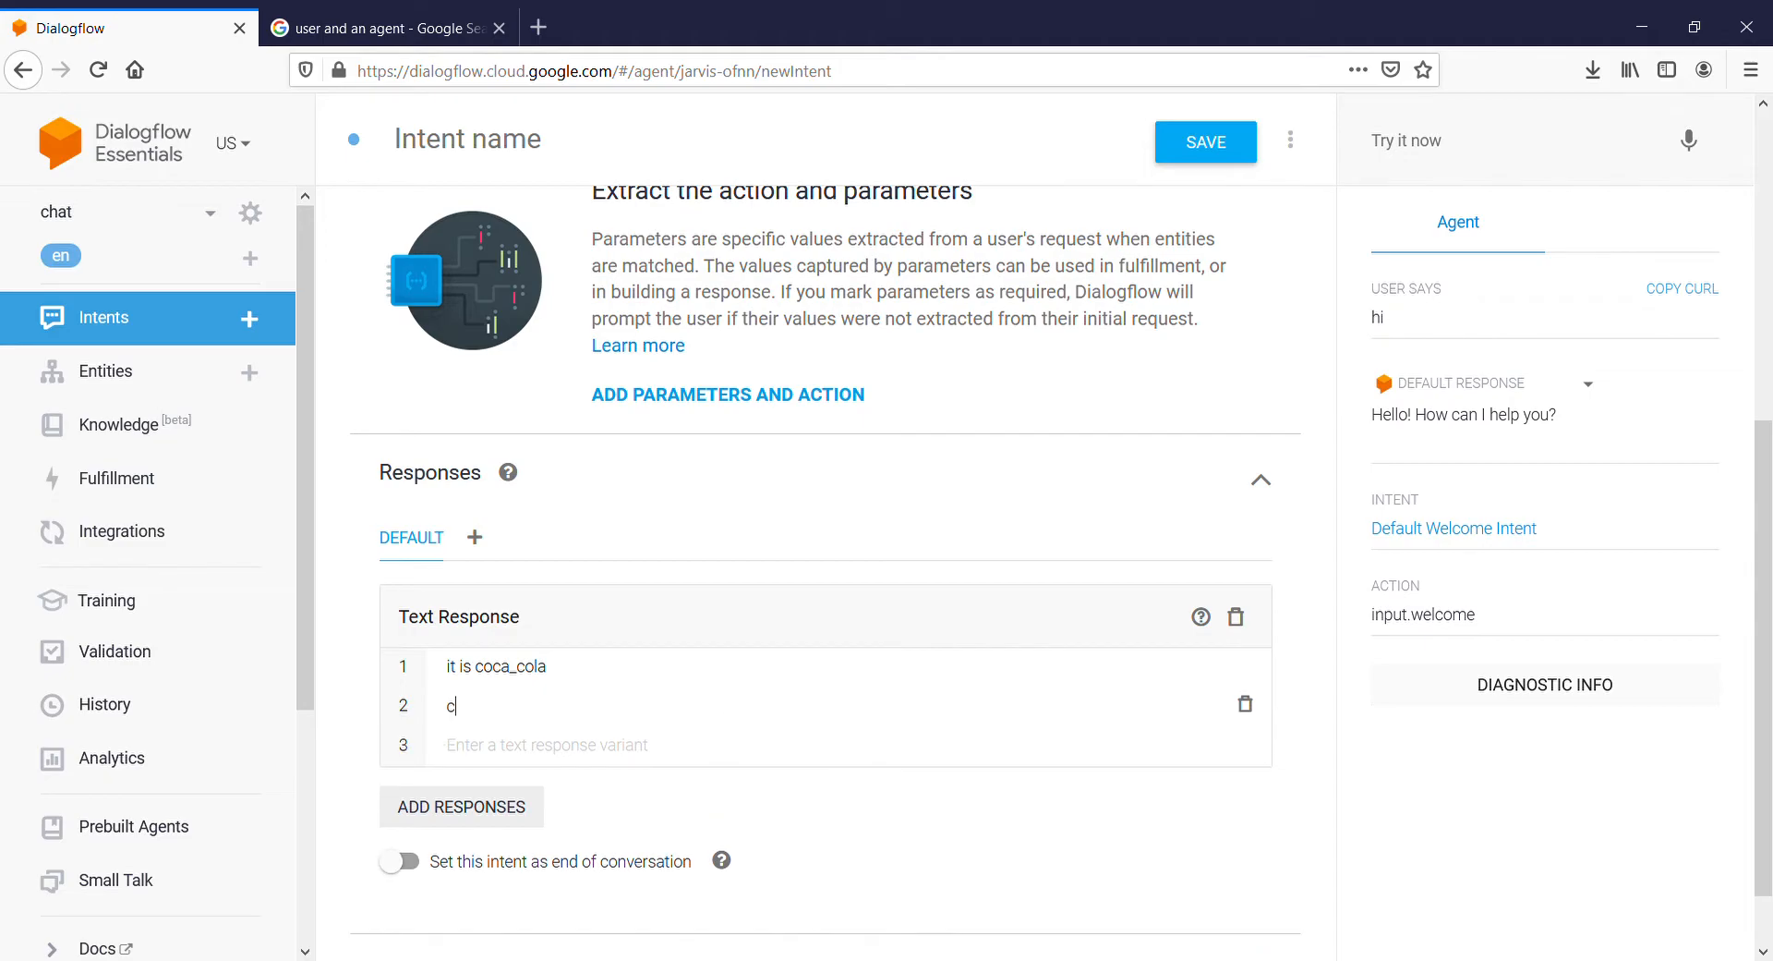
pyautogui.write('oca_cola')
# Copy the whole training phrase "what is your favorite drink?" from the new intent.
pyautogui.scroll(5, 825, 535)
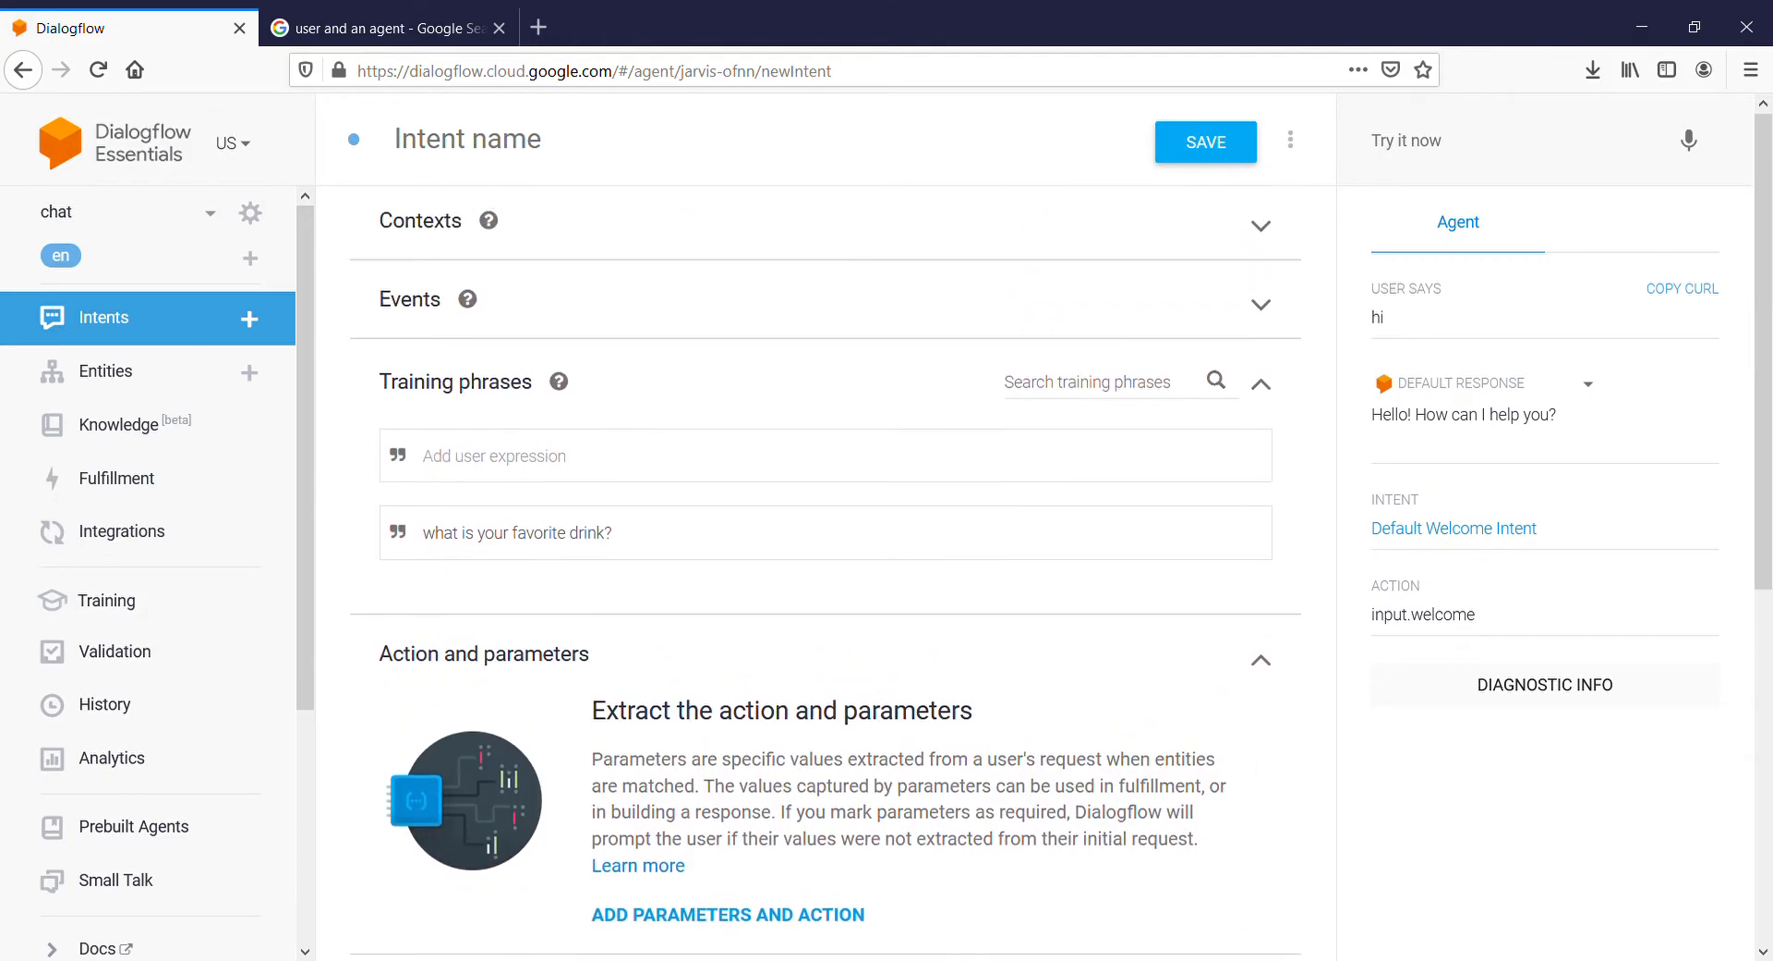
pyautogui.moveTo(613, 534); pyautogui.dragTo(457, 534)
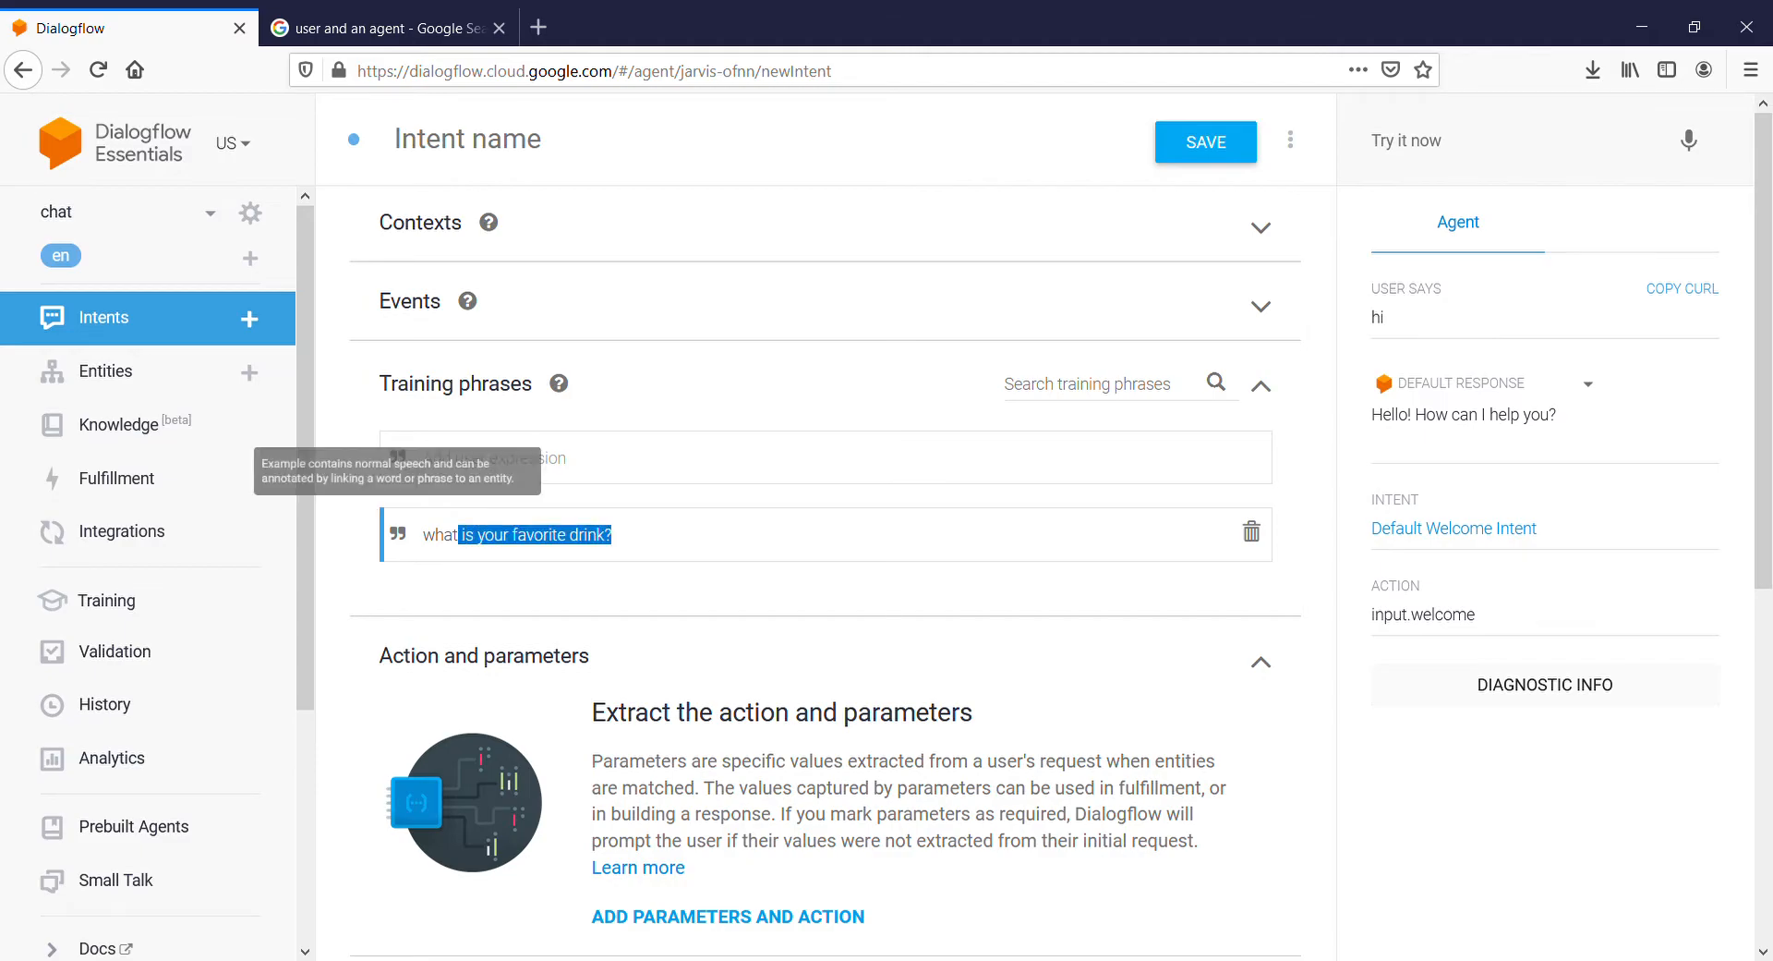
pyautogui.click(617, 534)
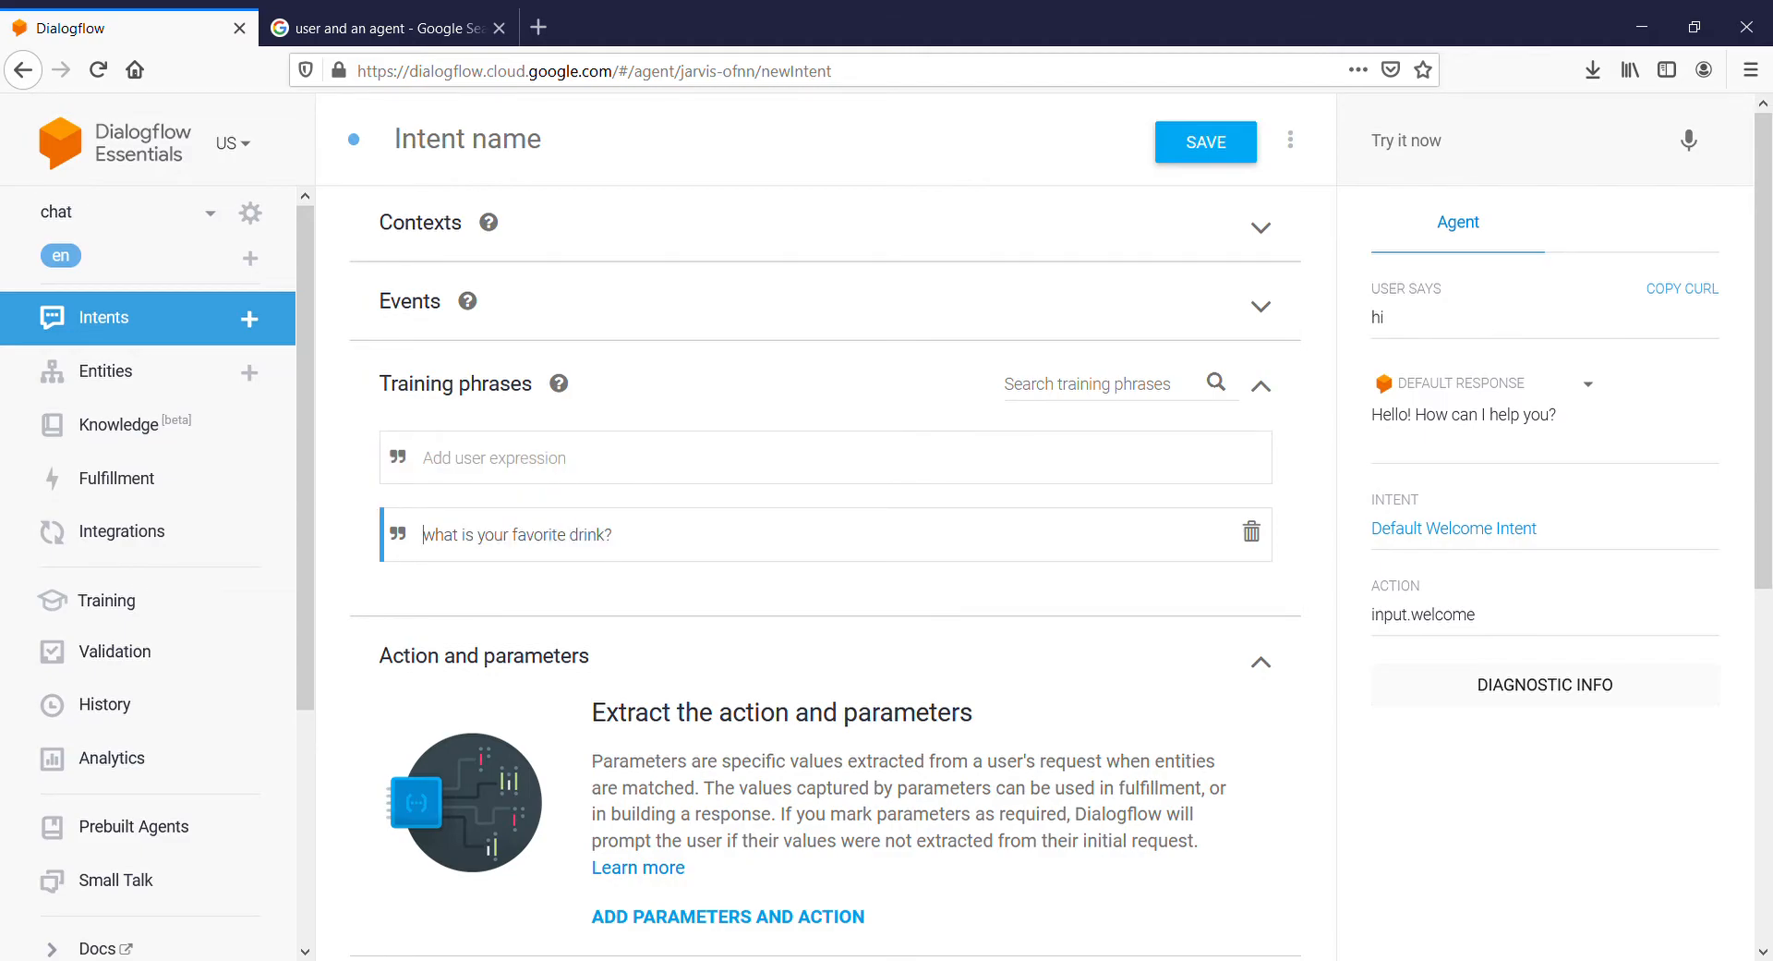
pyautogui.write('A')
pyautogui.press('BackSpace')
pyautogui.hotkey('ctrl', 'a')
pyautogui.hotkey('ctrl', 'c')
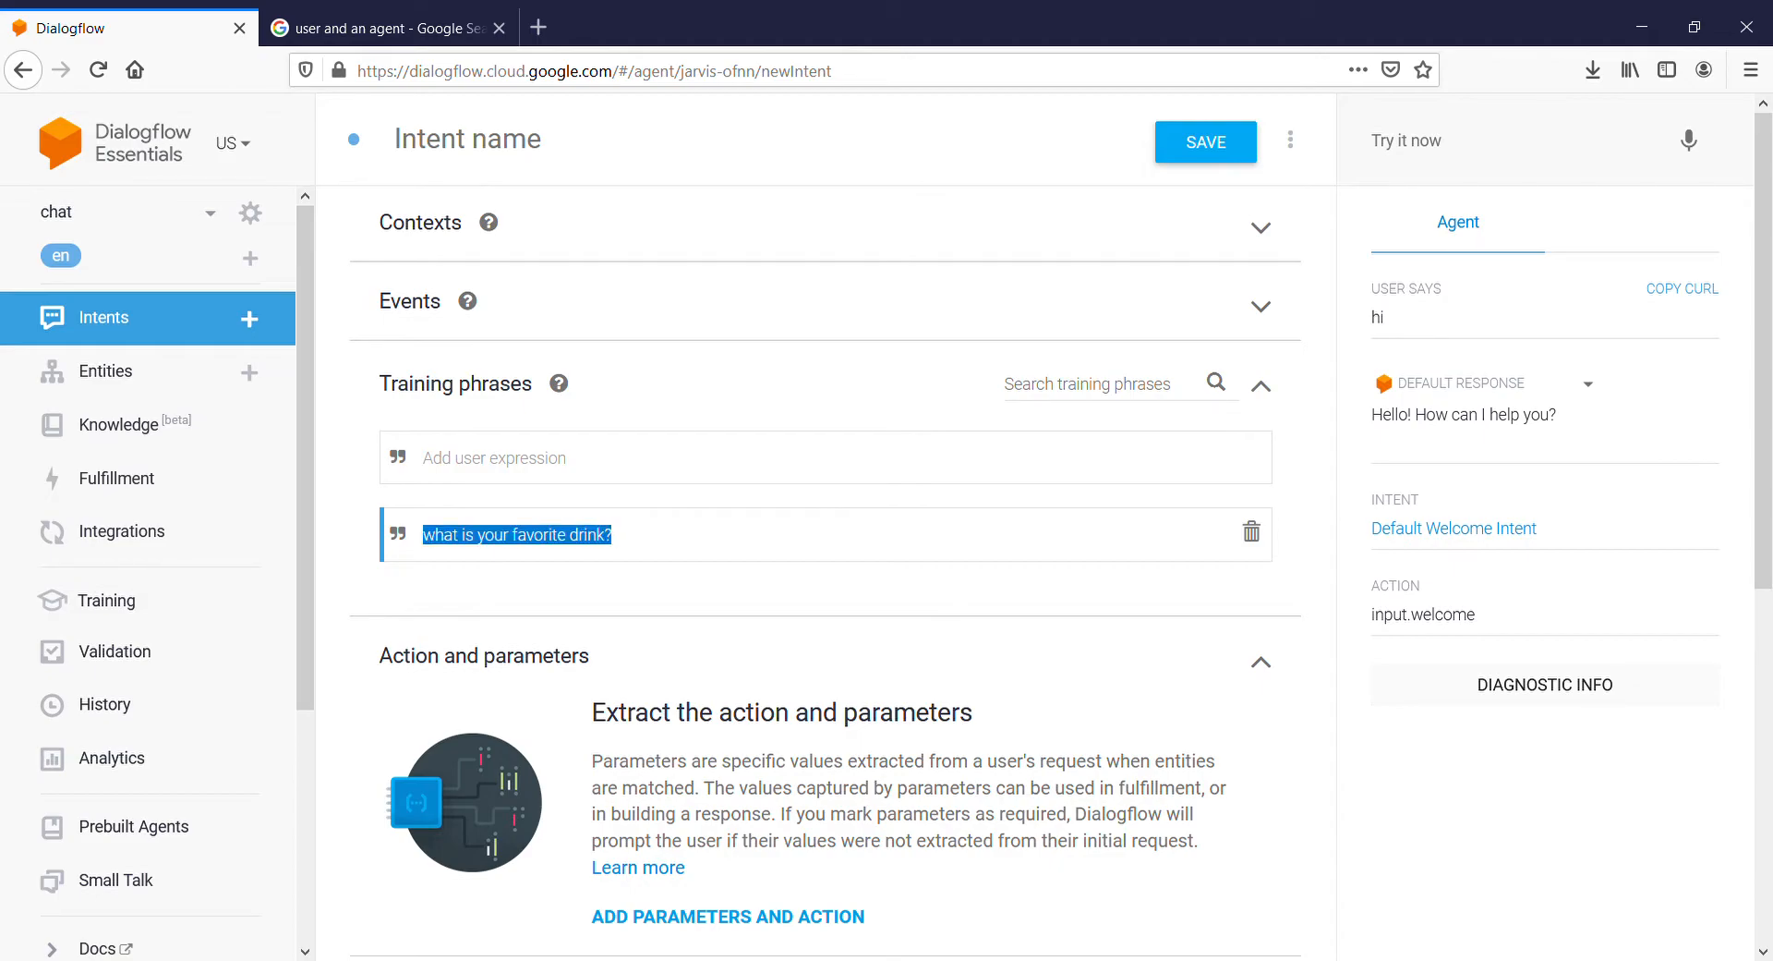
# Test the agent with the copied question "what is your favorite drink?" before saving the new intent.
pyautogui.click(1515, 140)
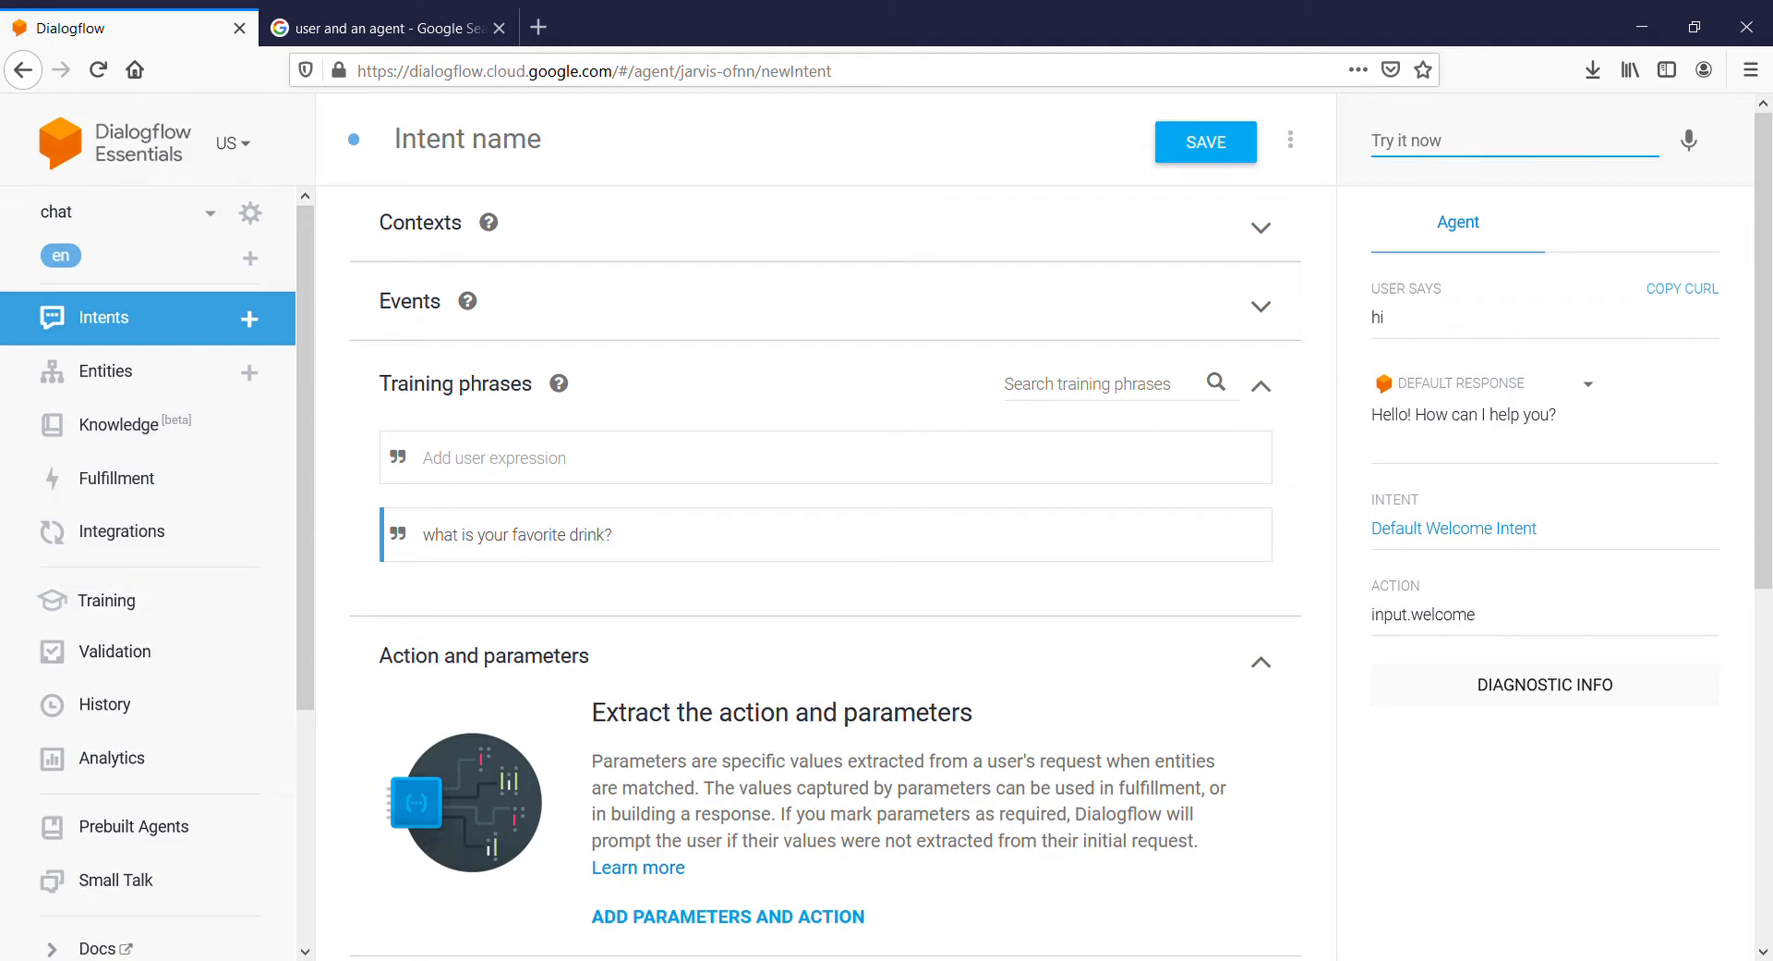
pyautogui.hotkey('ctrl', 'v')
pyautogui.press('Return')
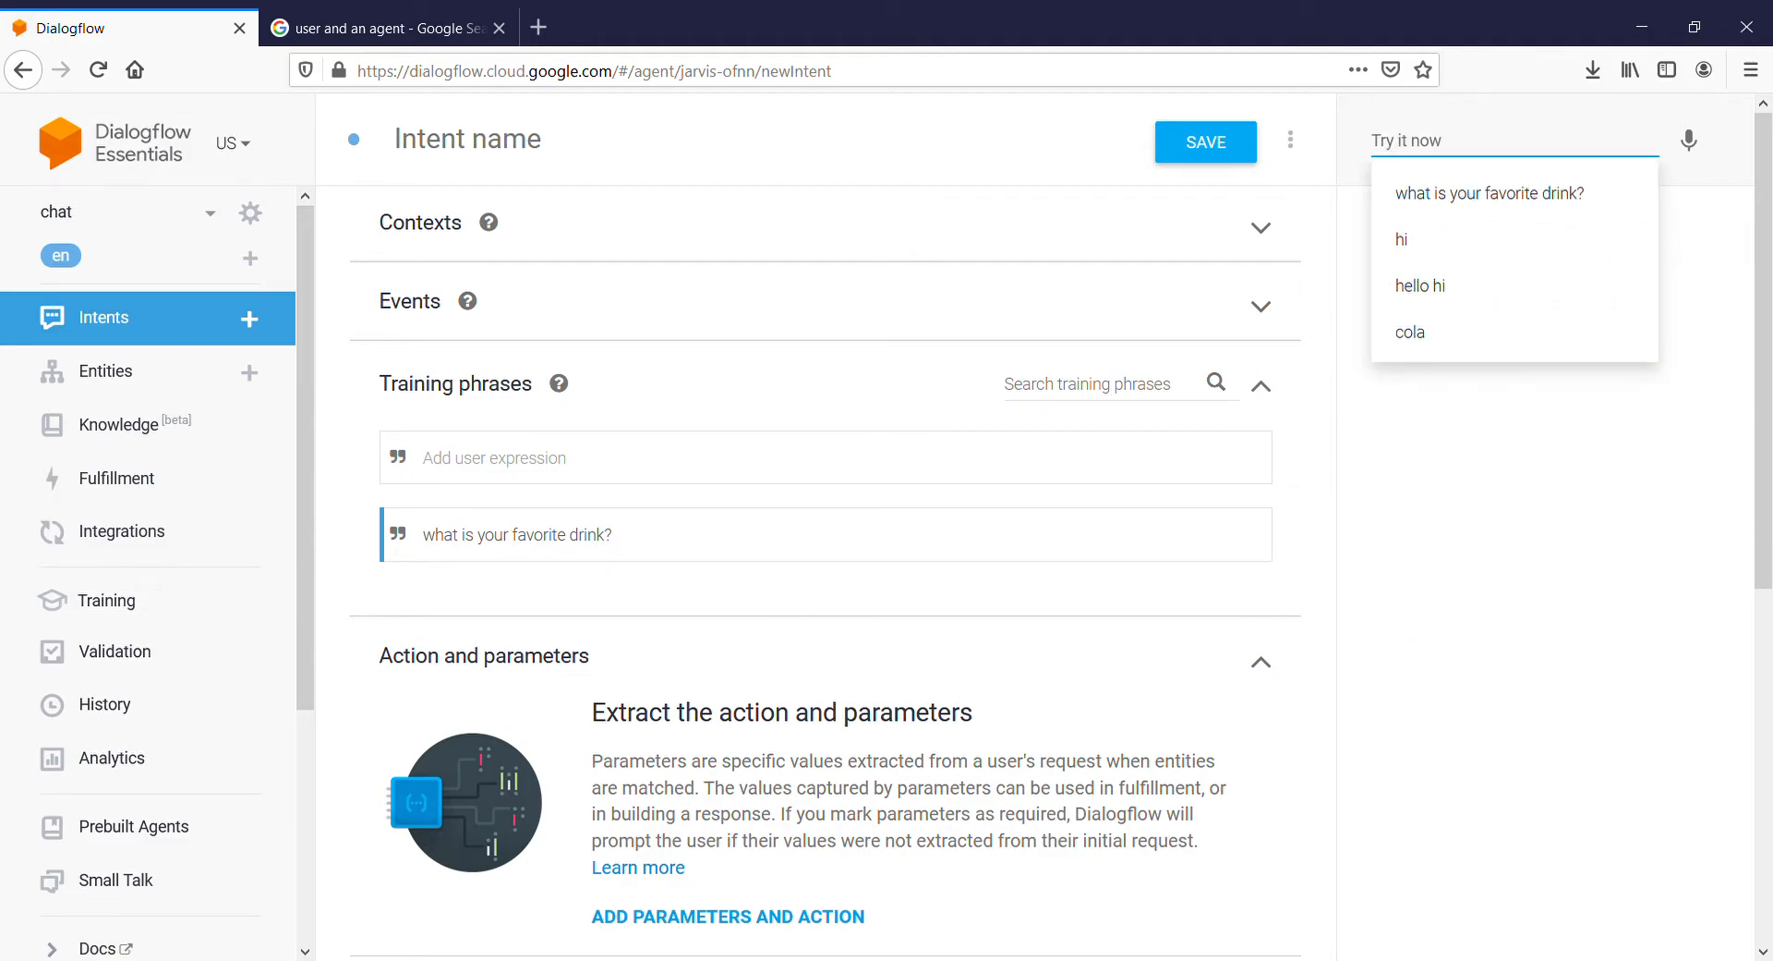
pyautogui.press('Escape')
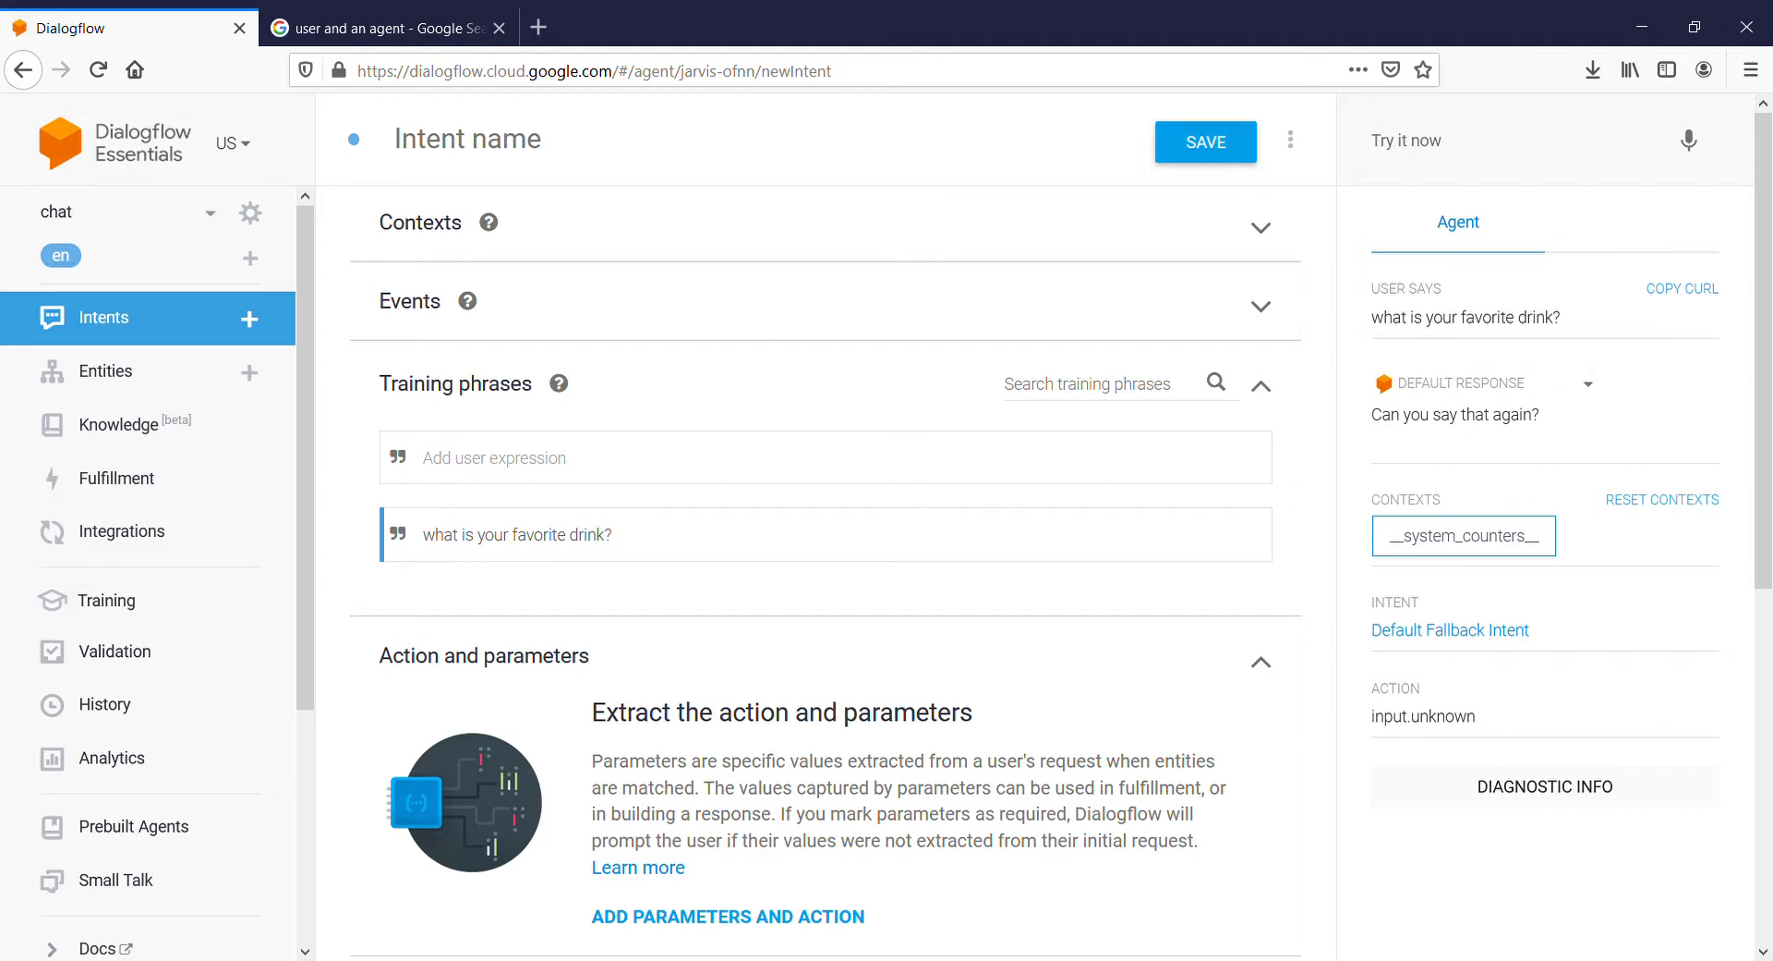
# Name the new intent about_juices and save it.
pyautogui.click(468, 139)
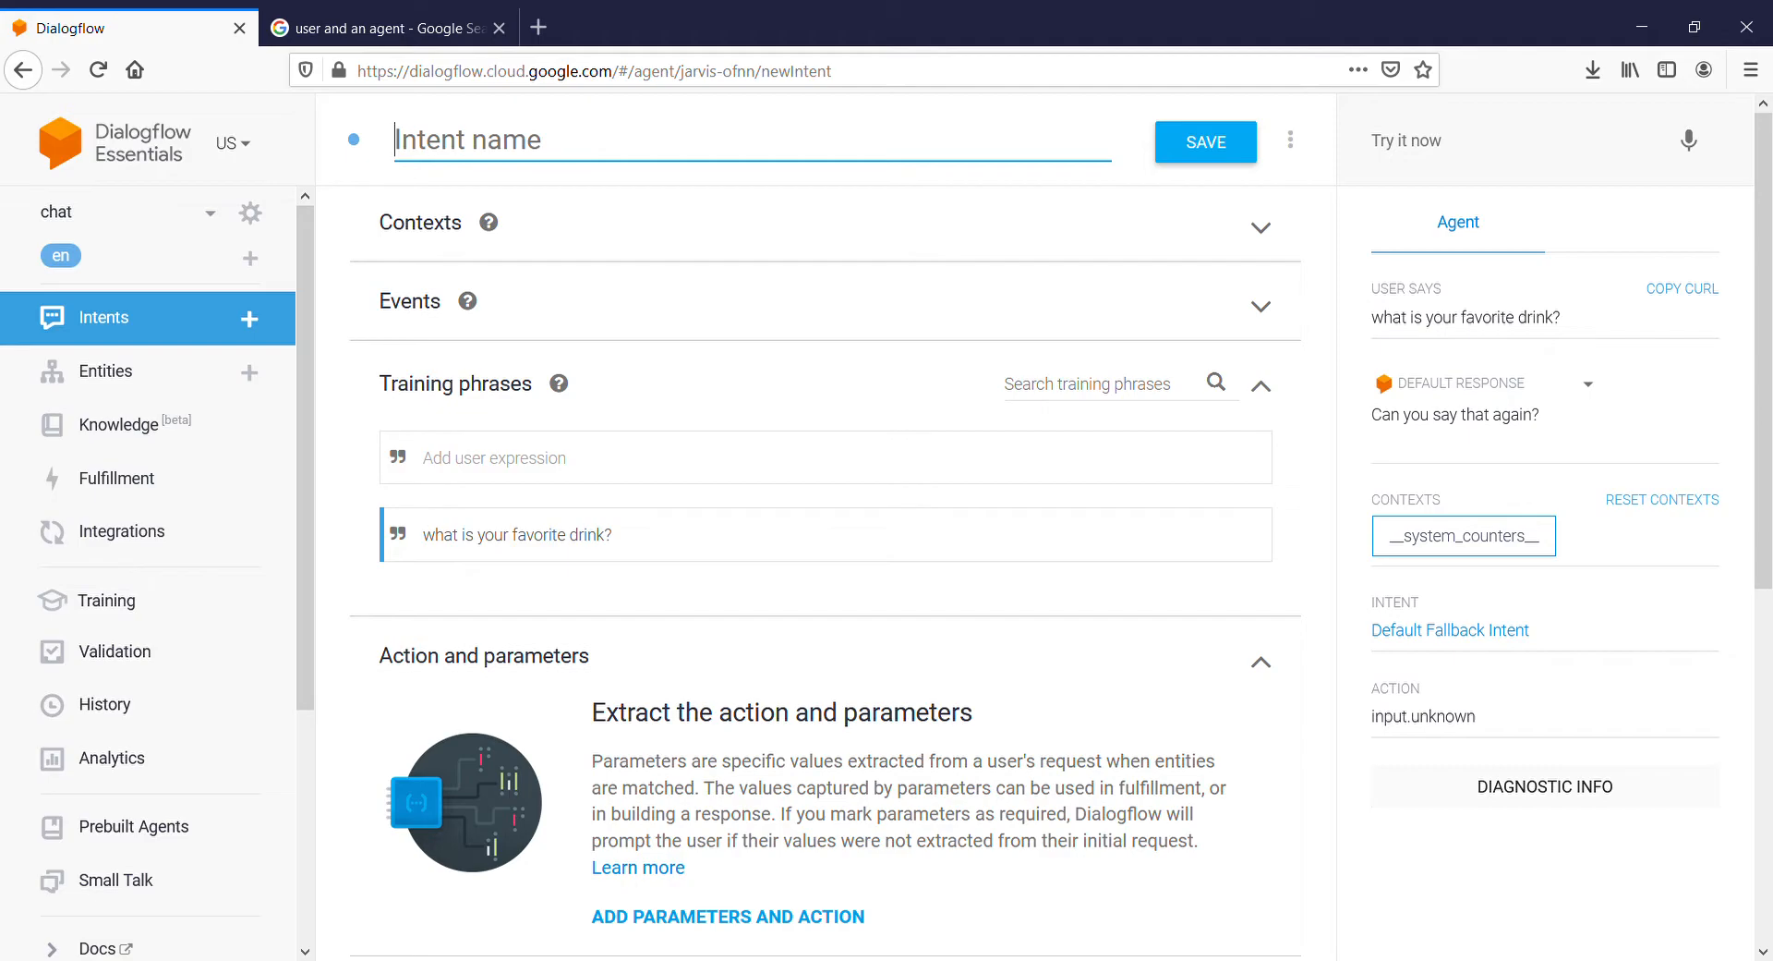
pyautogui.write('about_juices')
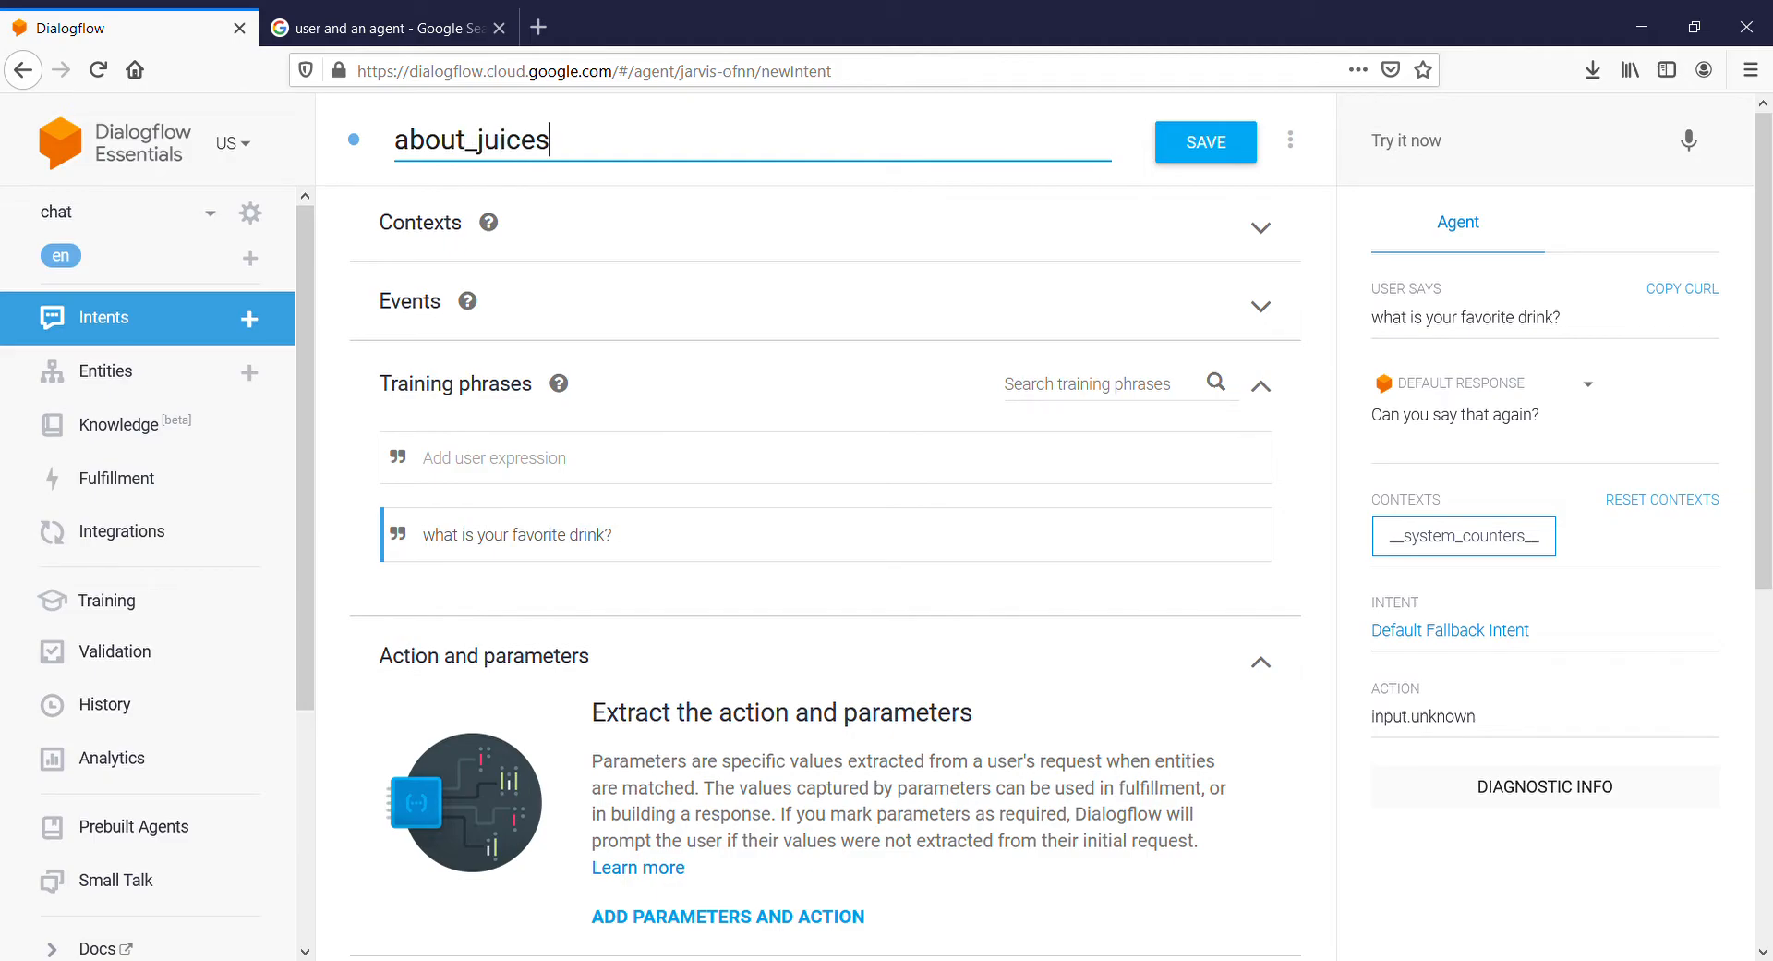
pyautogui.click(1206, 143)
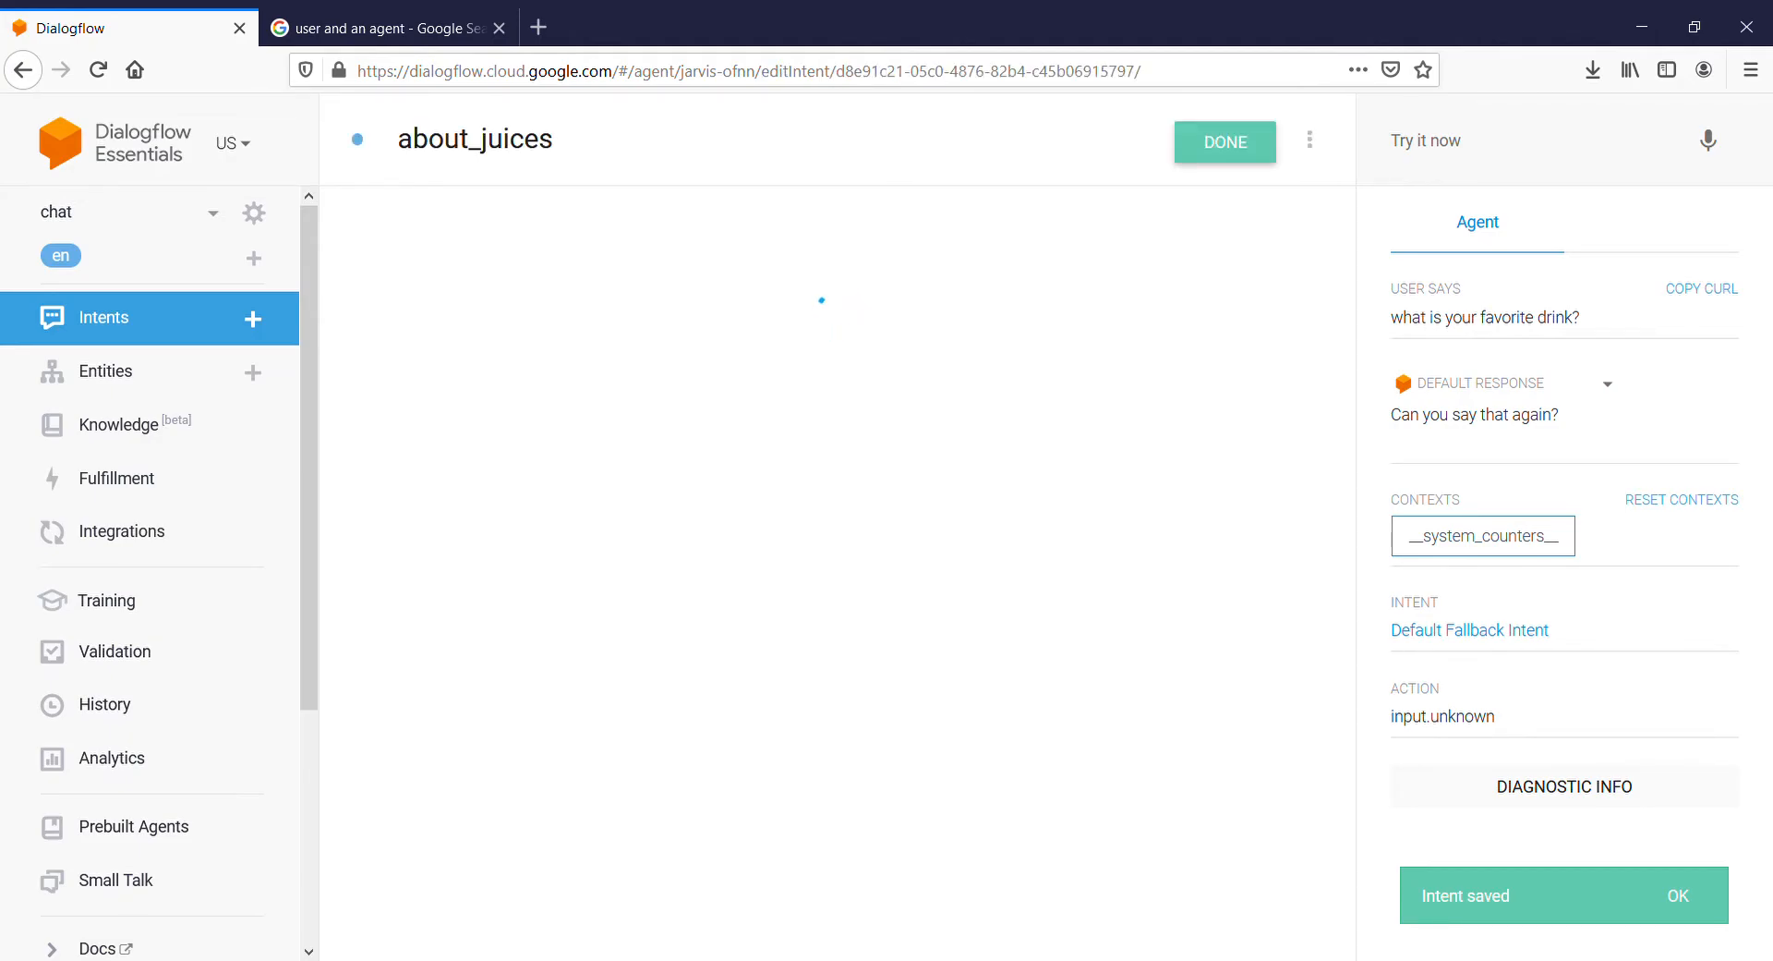
# Test the agent again with "what is your favorite drink?" using the saved about_juices intent.
pyautogui.click(1515, 140)
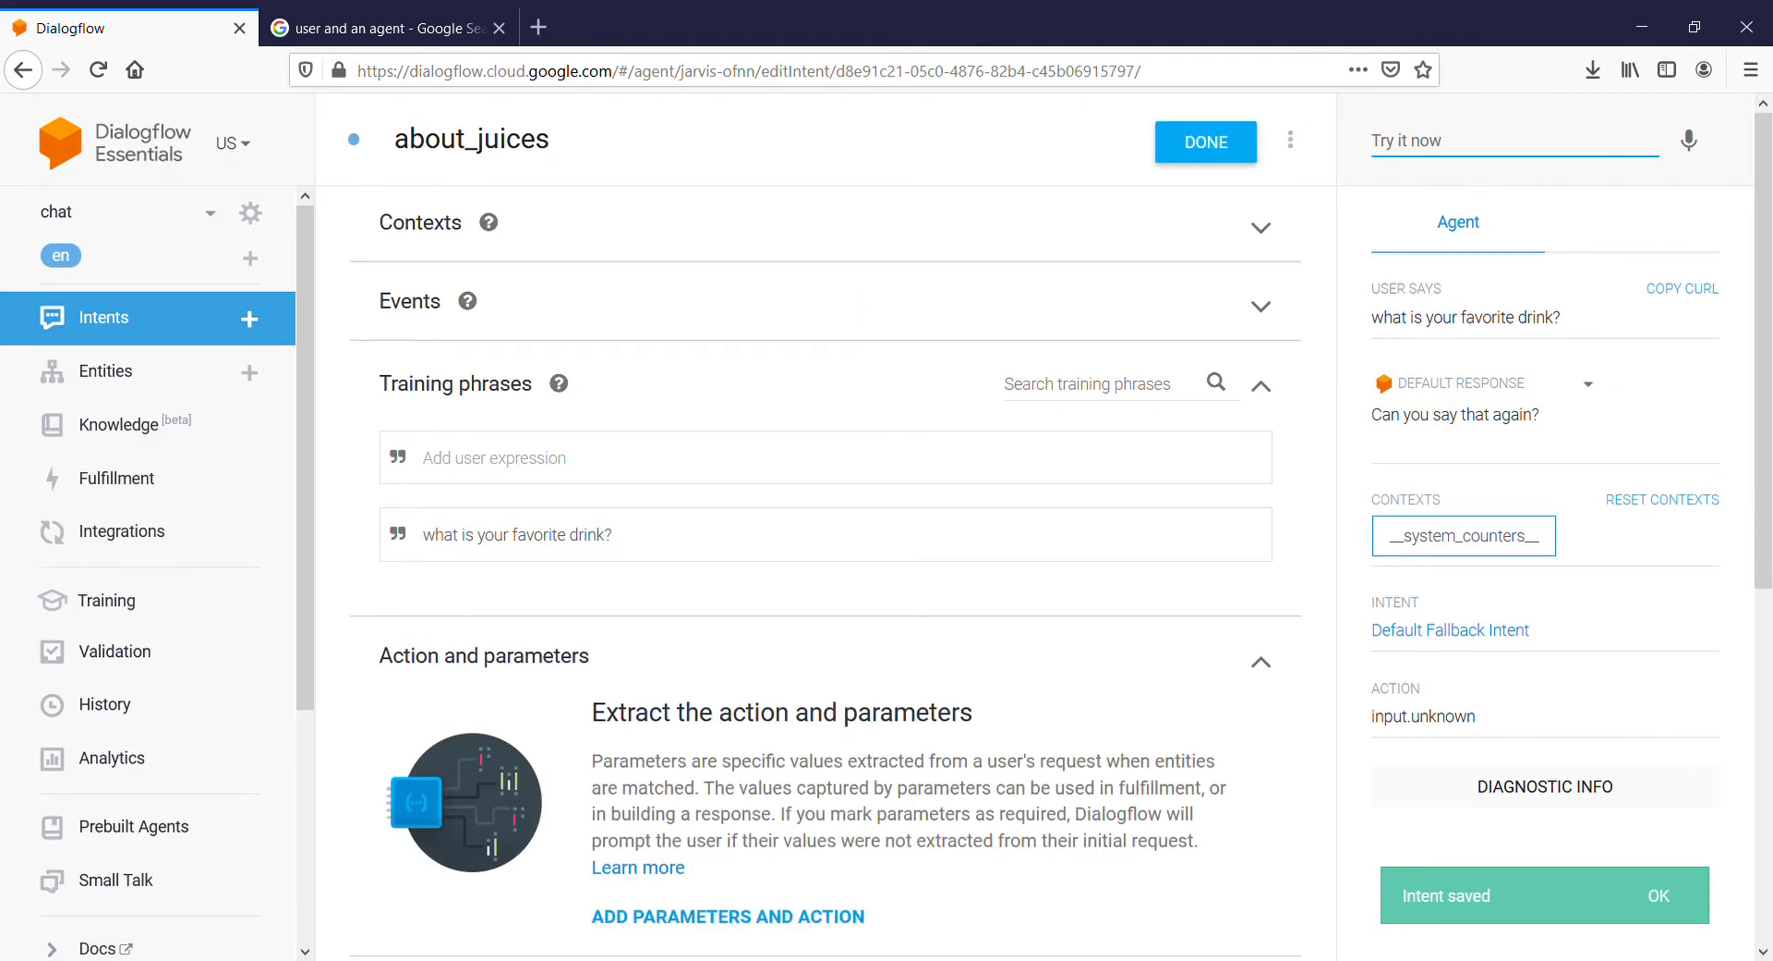
pyautogui.hotkey('ctrl', 'v')
pyautogui.press('Return')
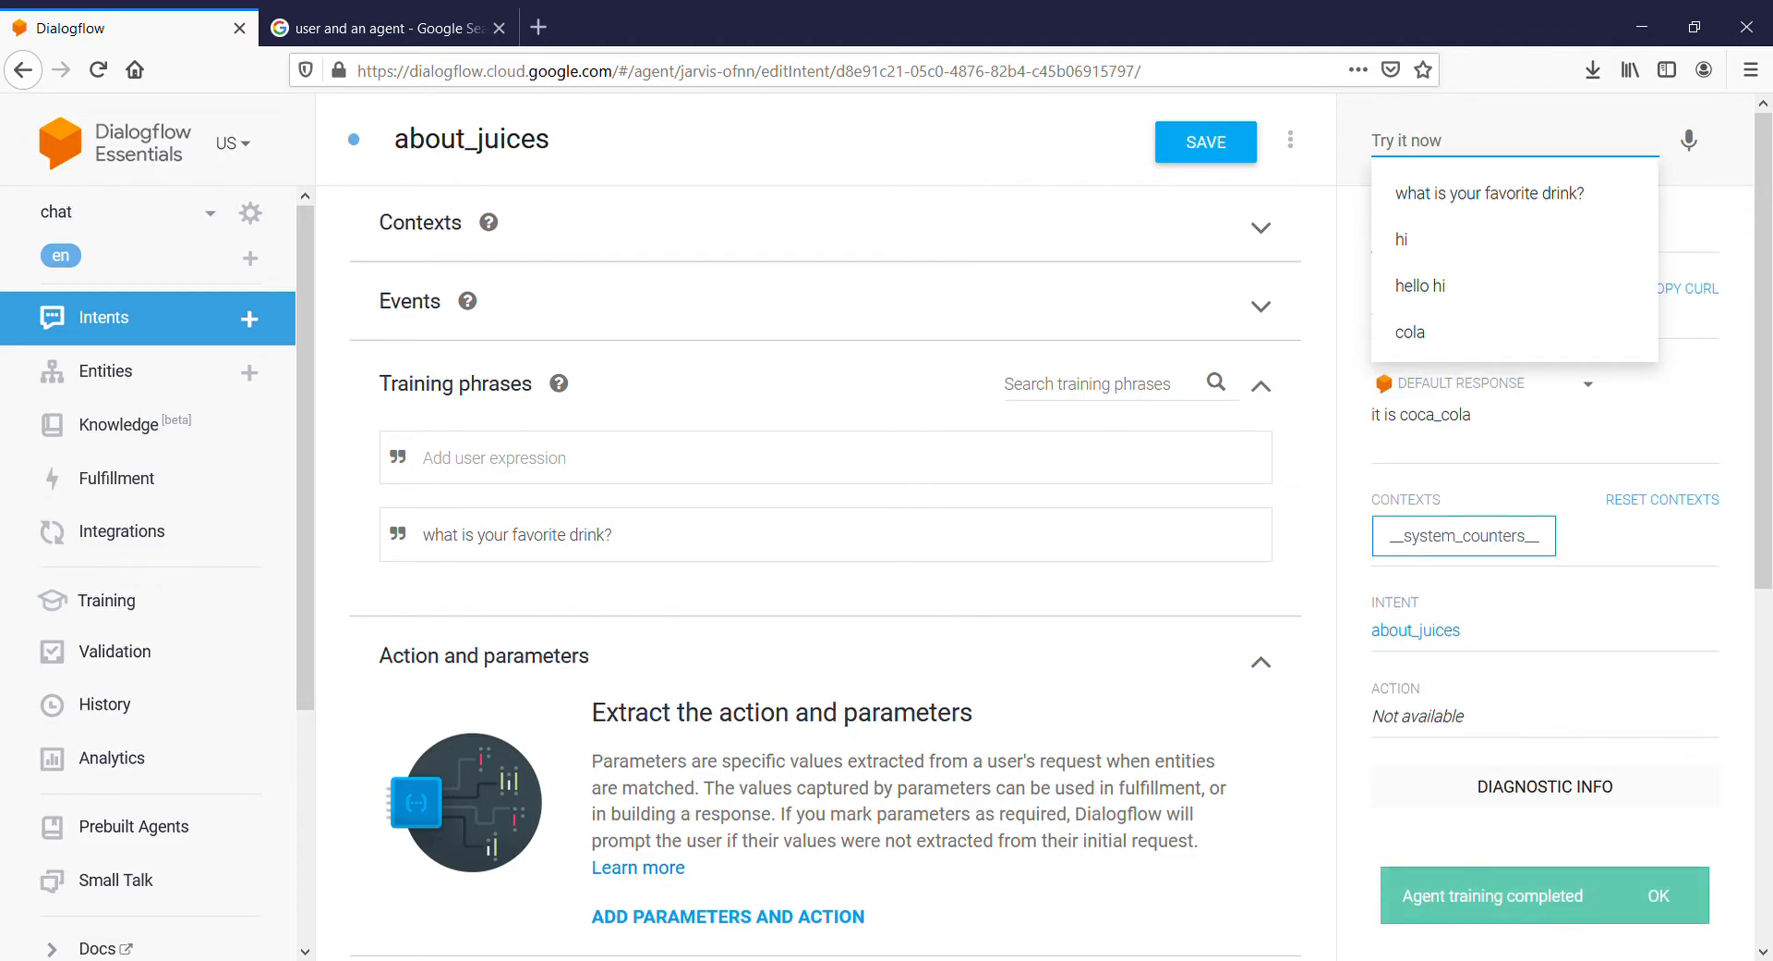
pyautogui.press('Down')
pyautogui.press('Return')
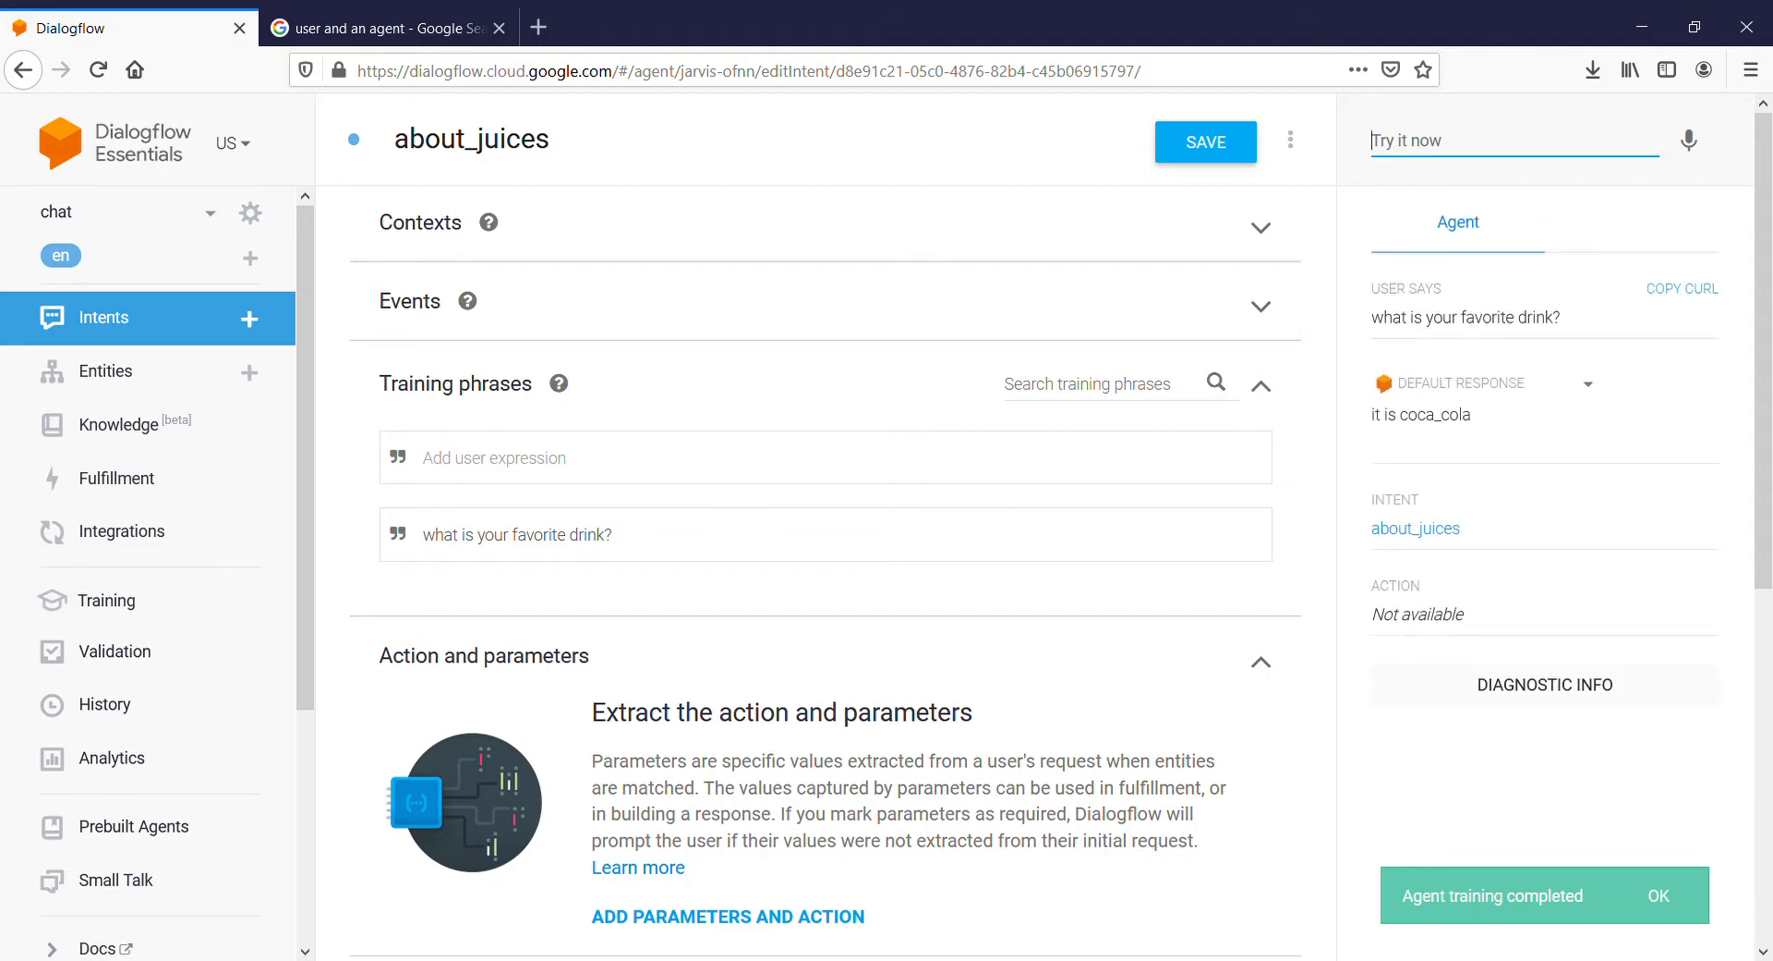
# Add a Google Assistant response set to the about_juices intent and delete it again.
pyautogui.scroll(-6, 825, 572)
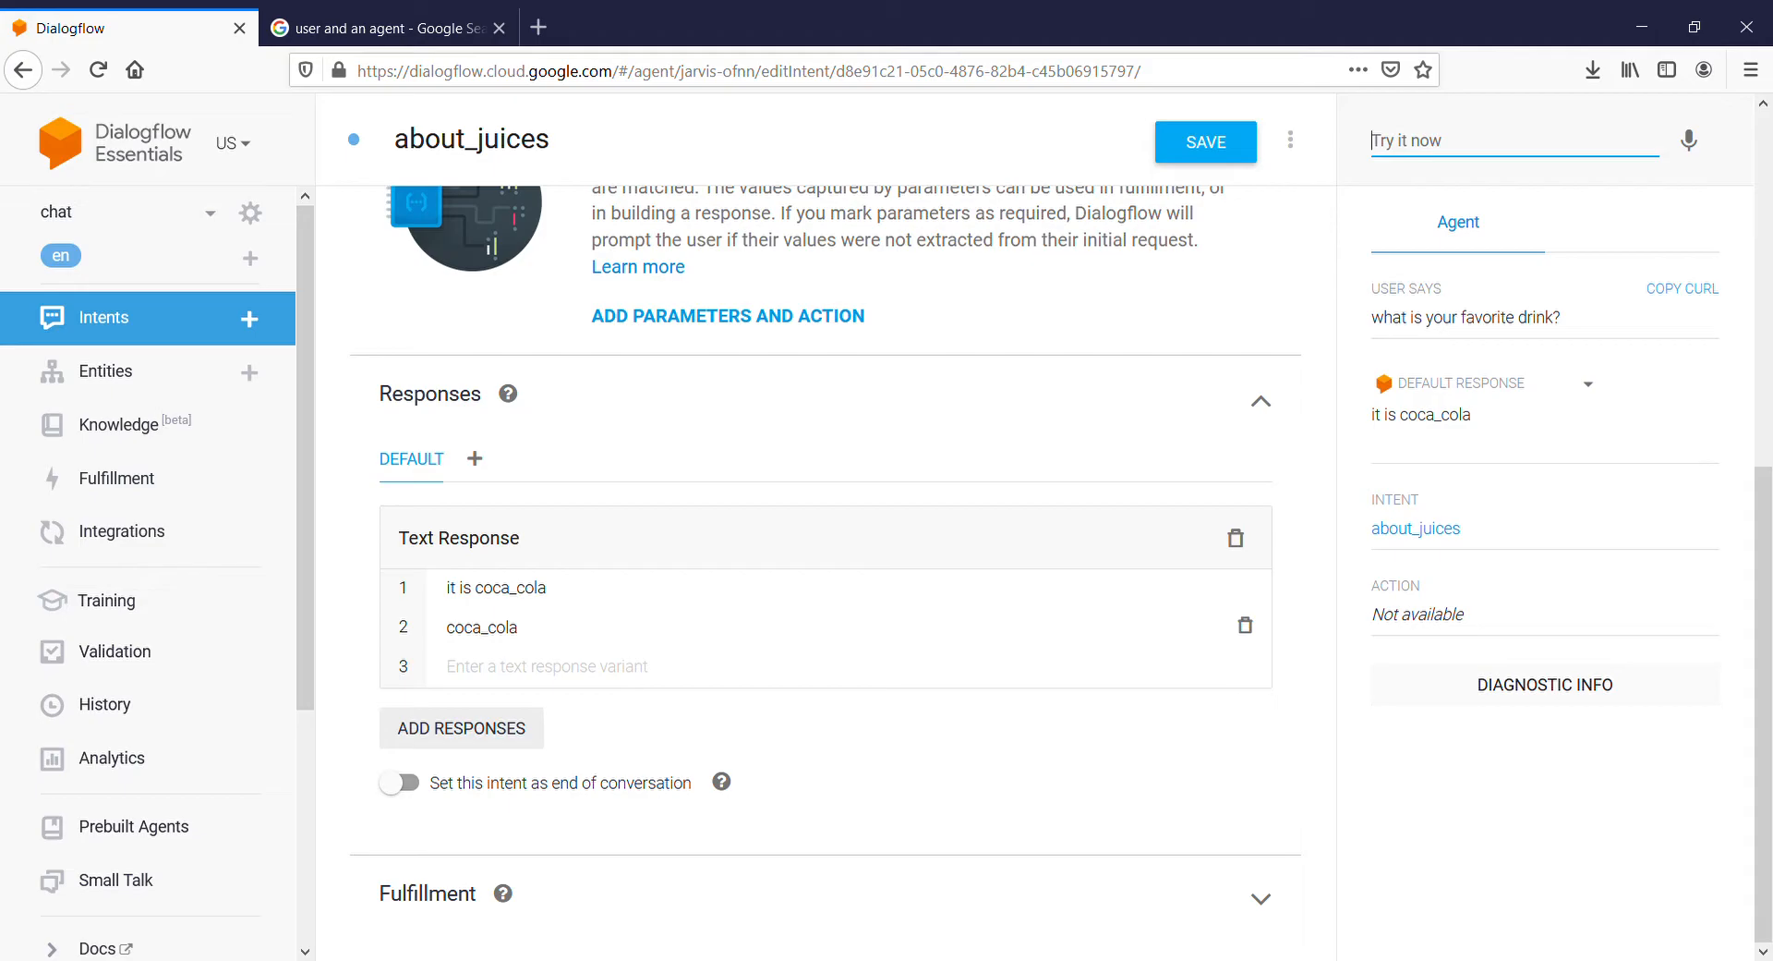
pyautogui.click(474, 459)
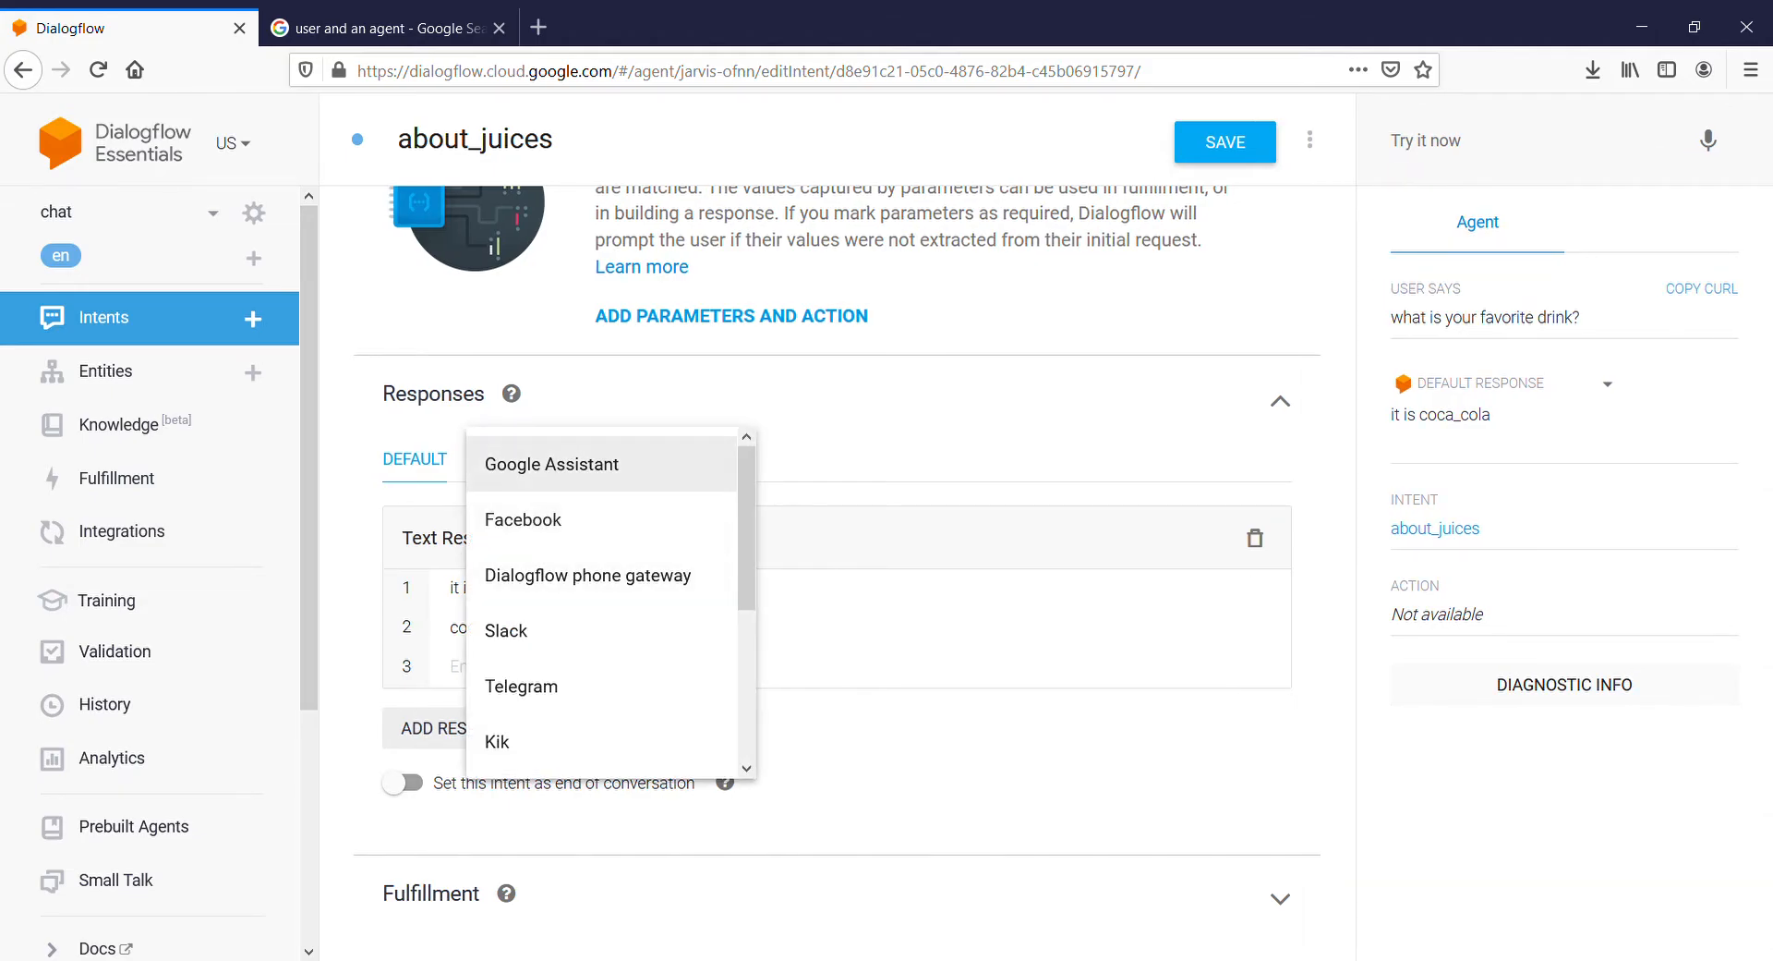
pyautogui.click(552, 464)
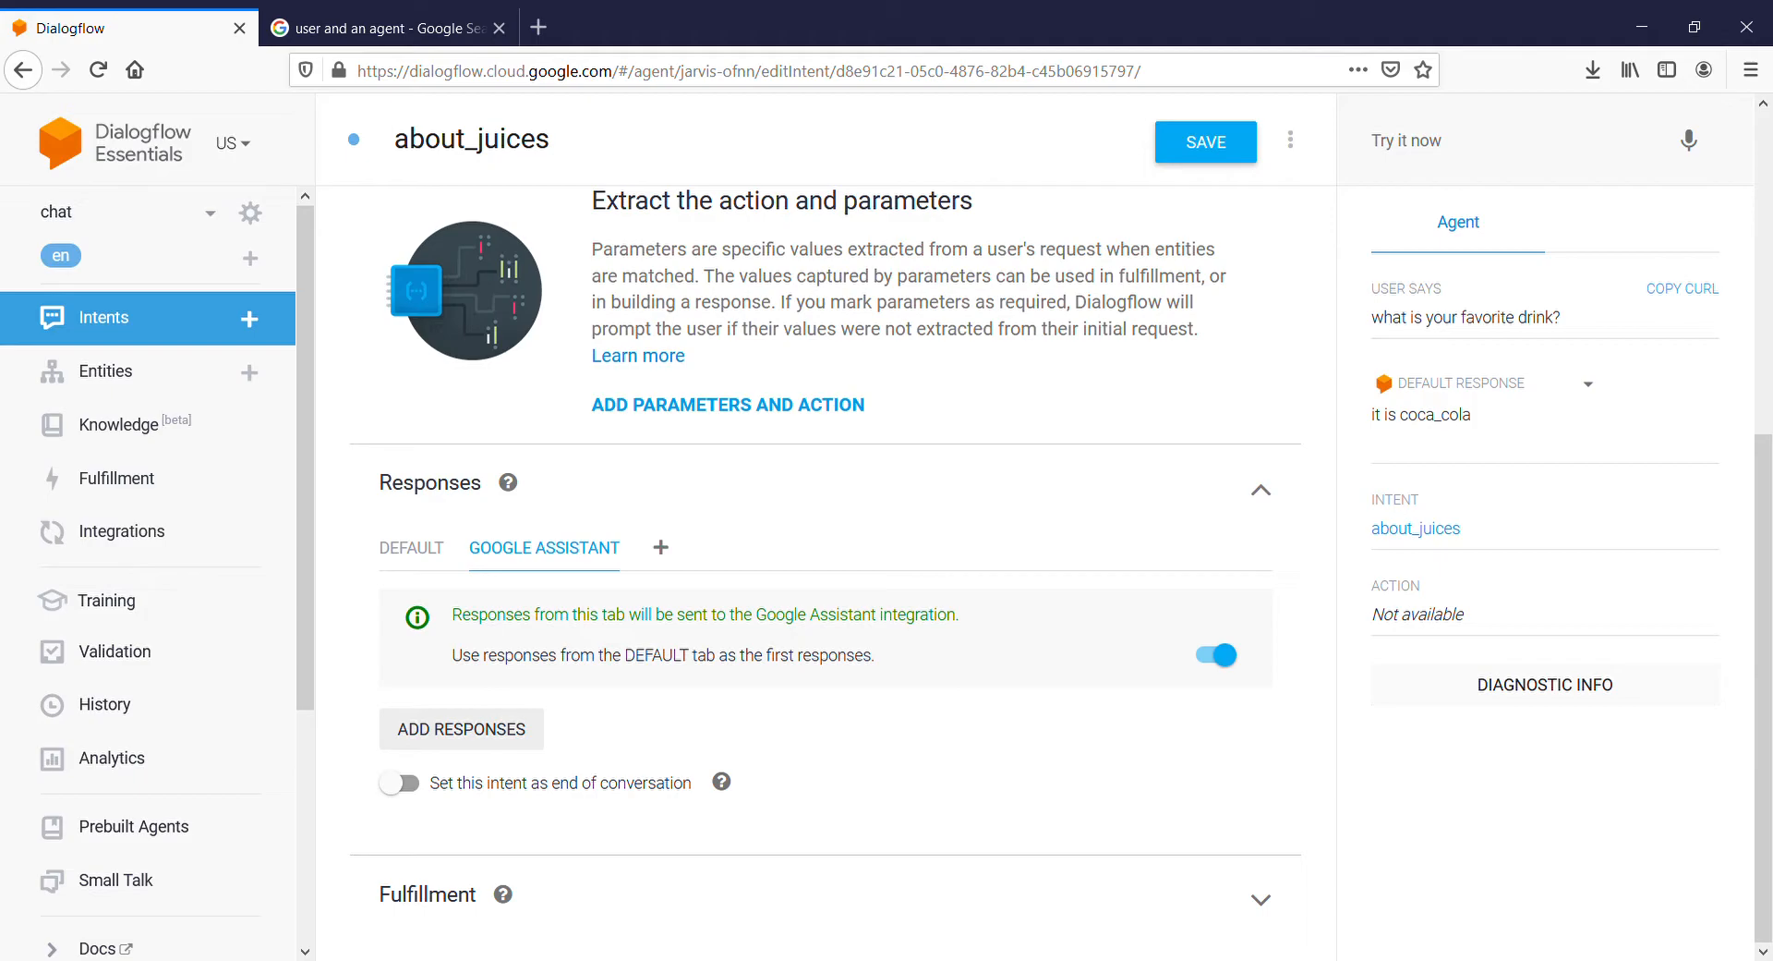
pyautogui.click(634, 547)
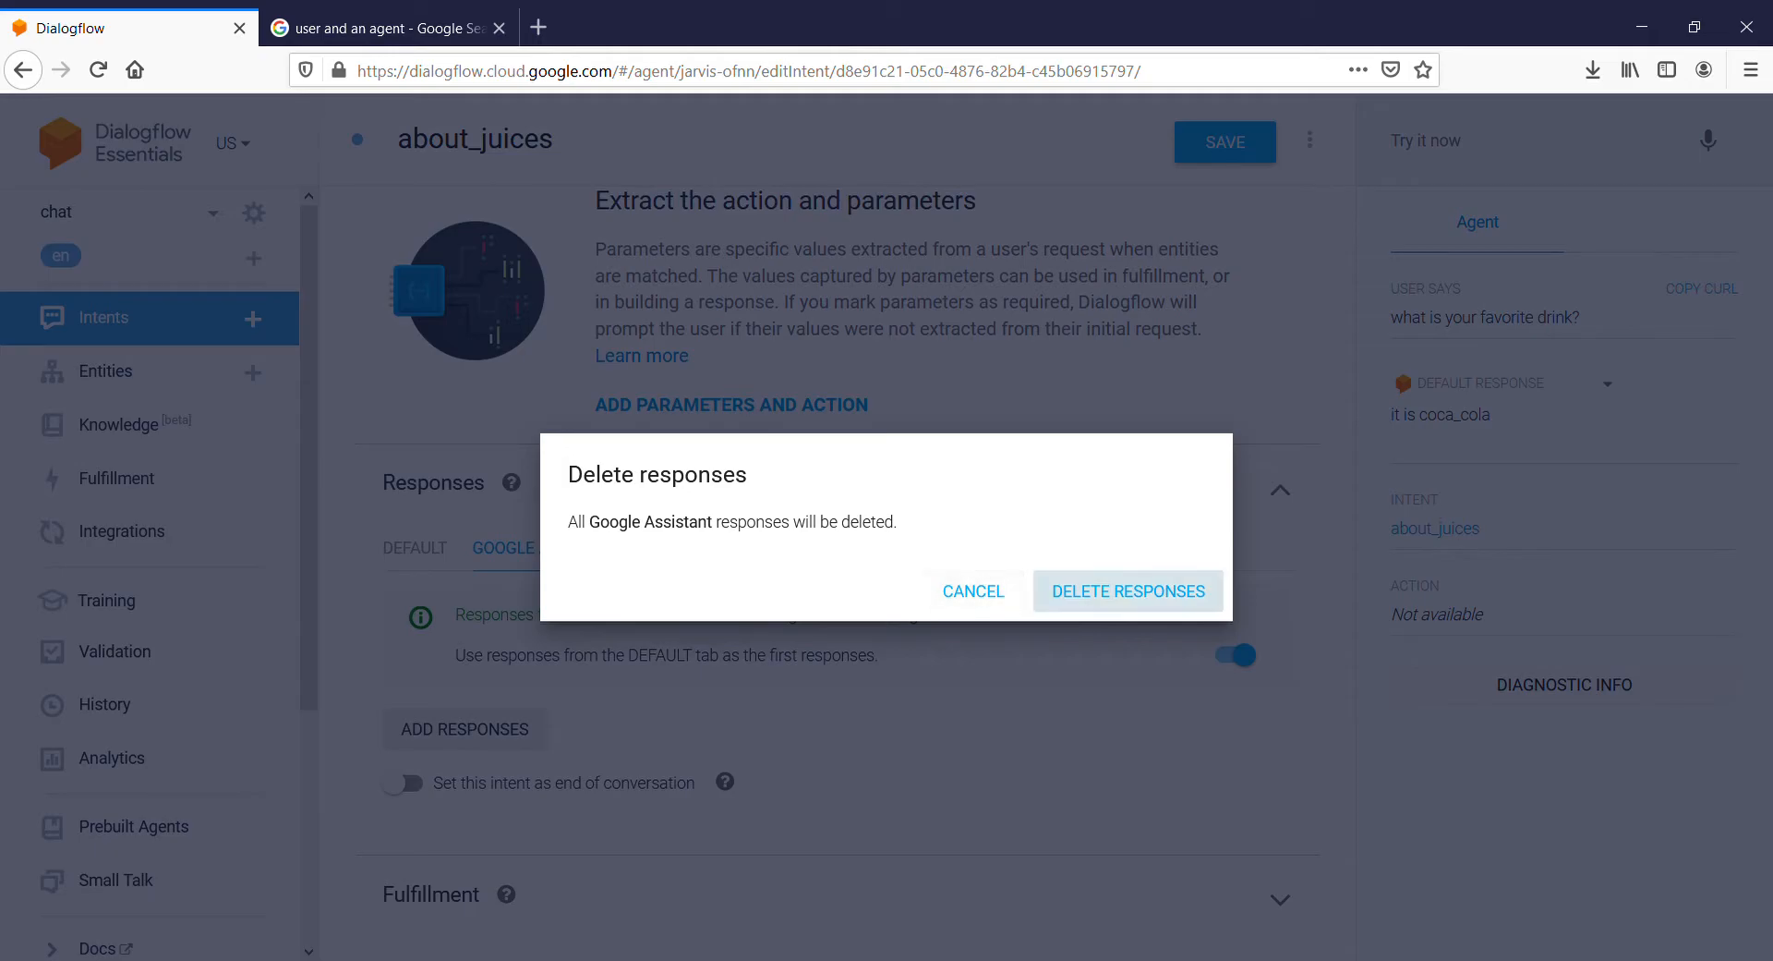
pyautogui.click(1129, 591)
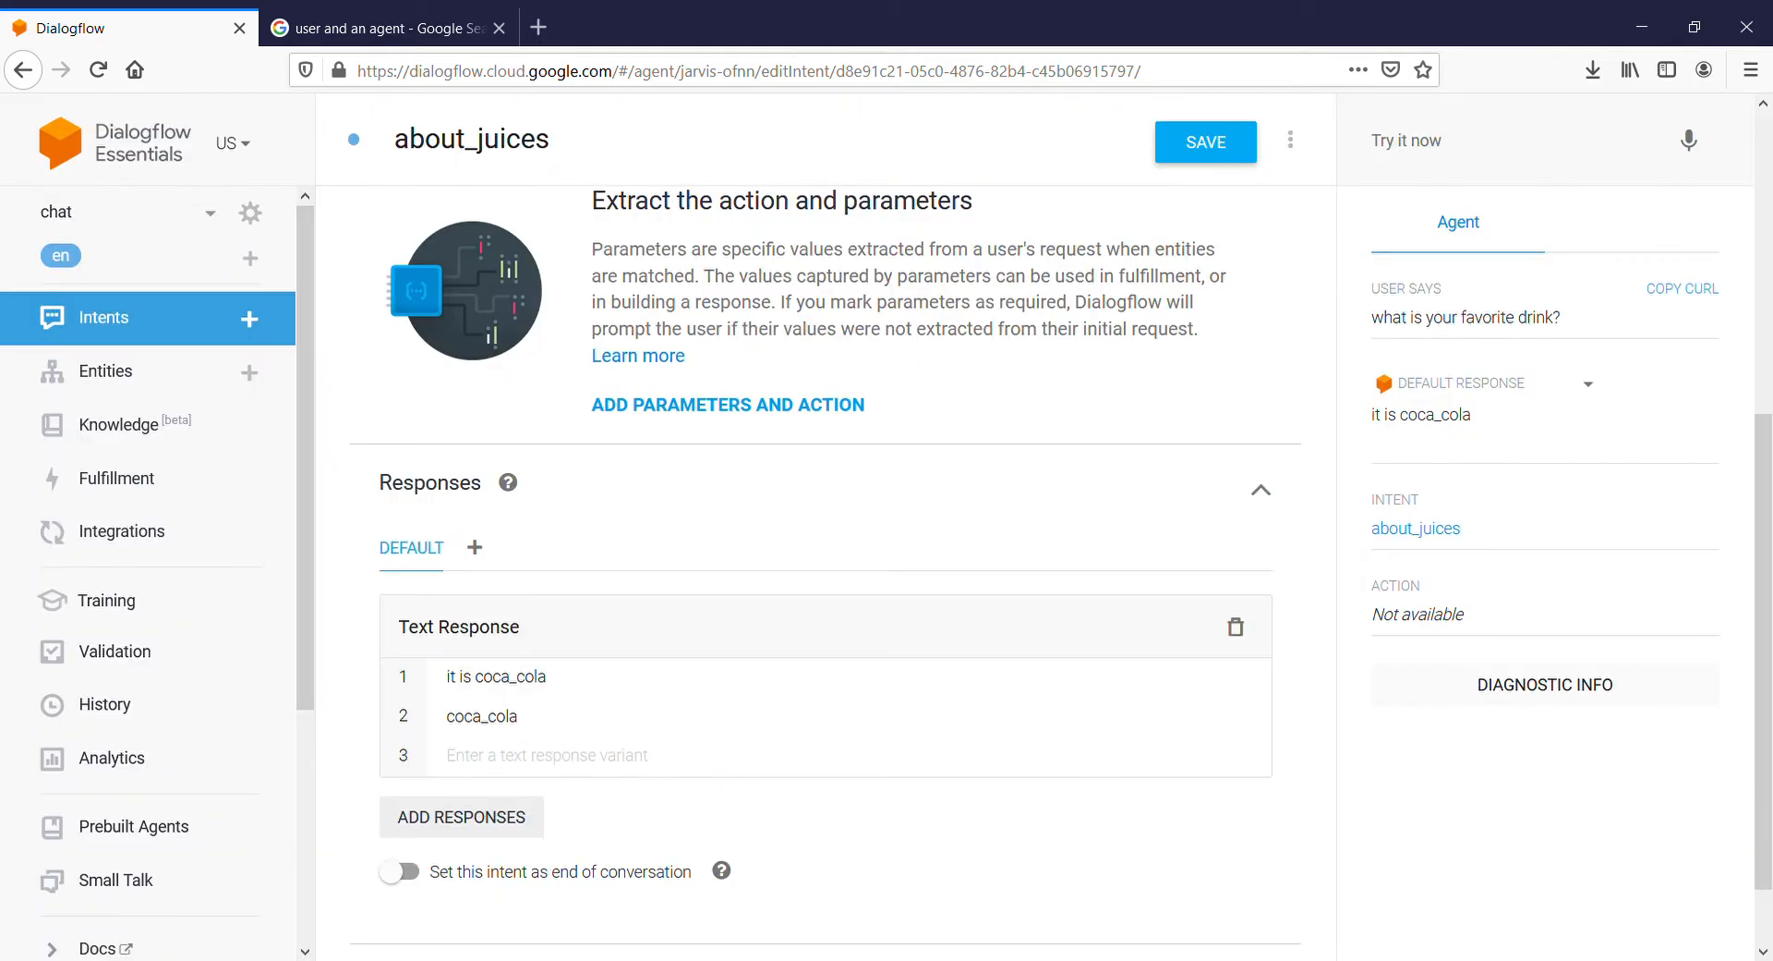
# Add a second text response block to the intent's default responses.
pyautogui.scroll(-1, 825, 572)
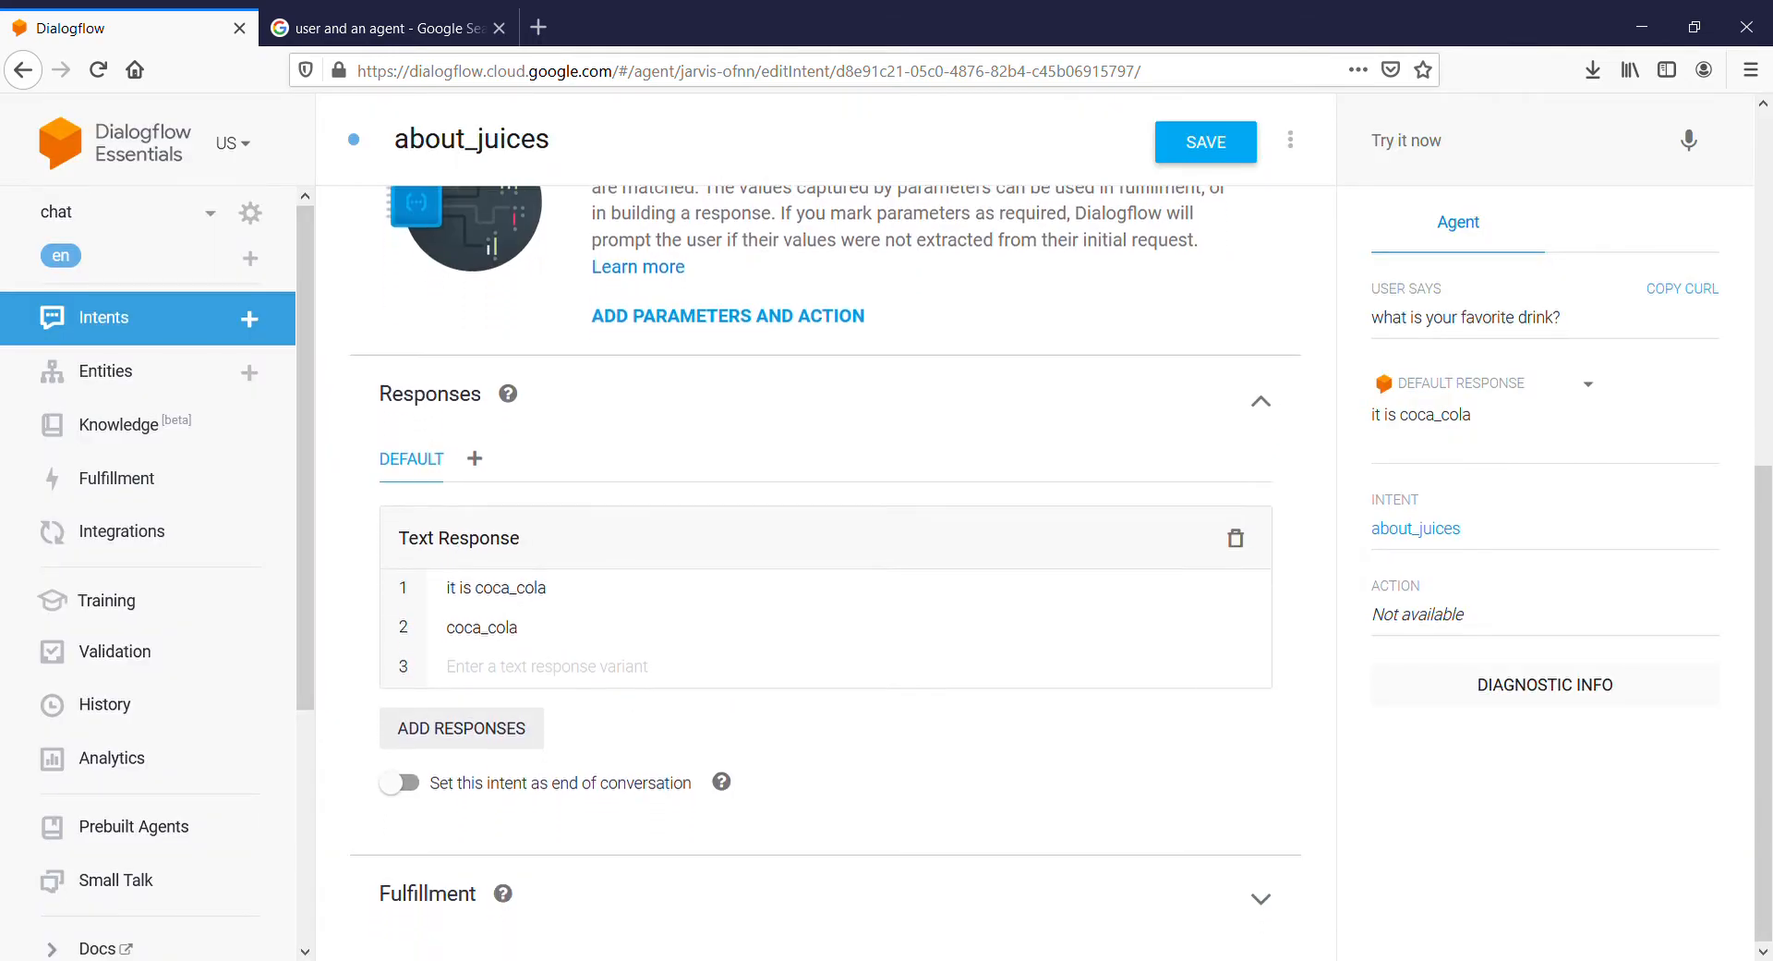
pyautogui.click(462, 728)
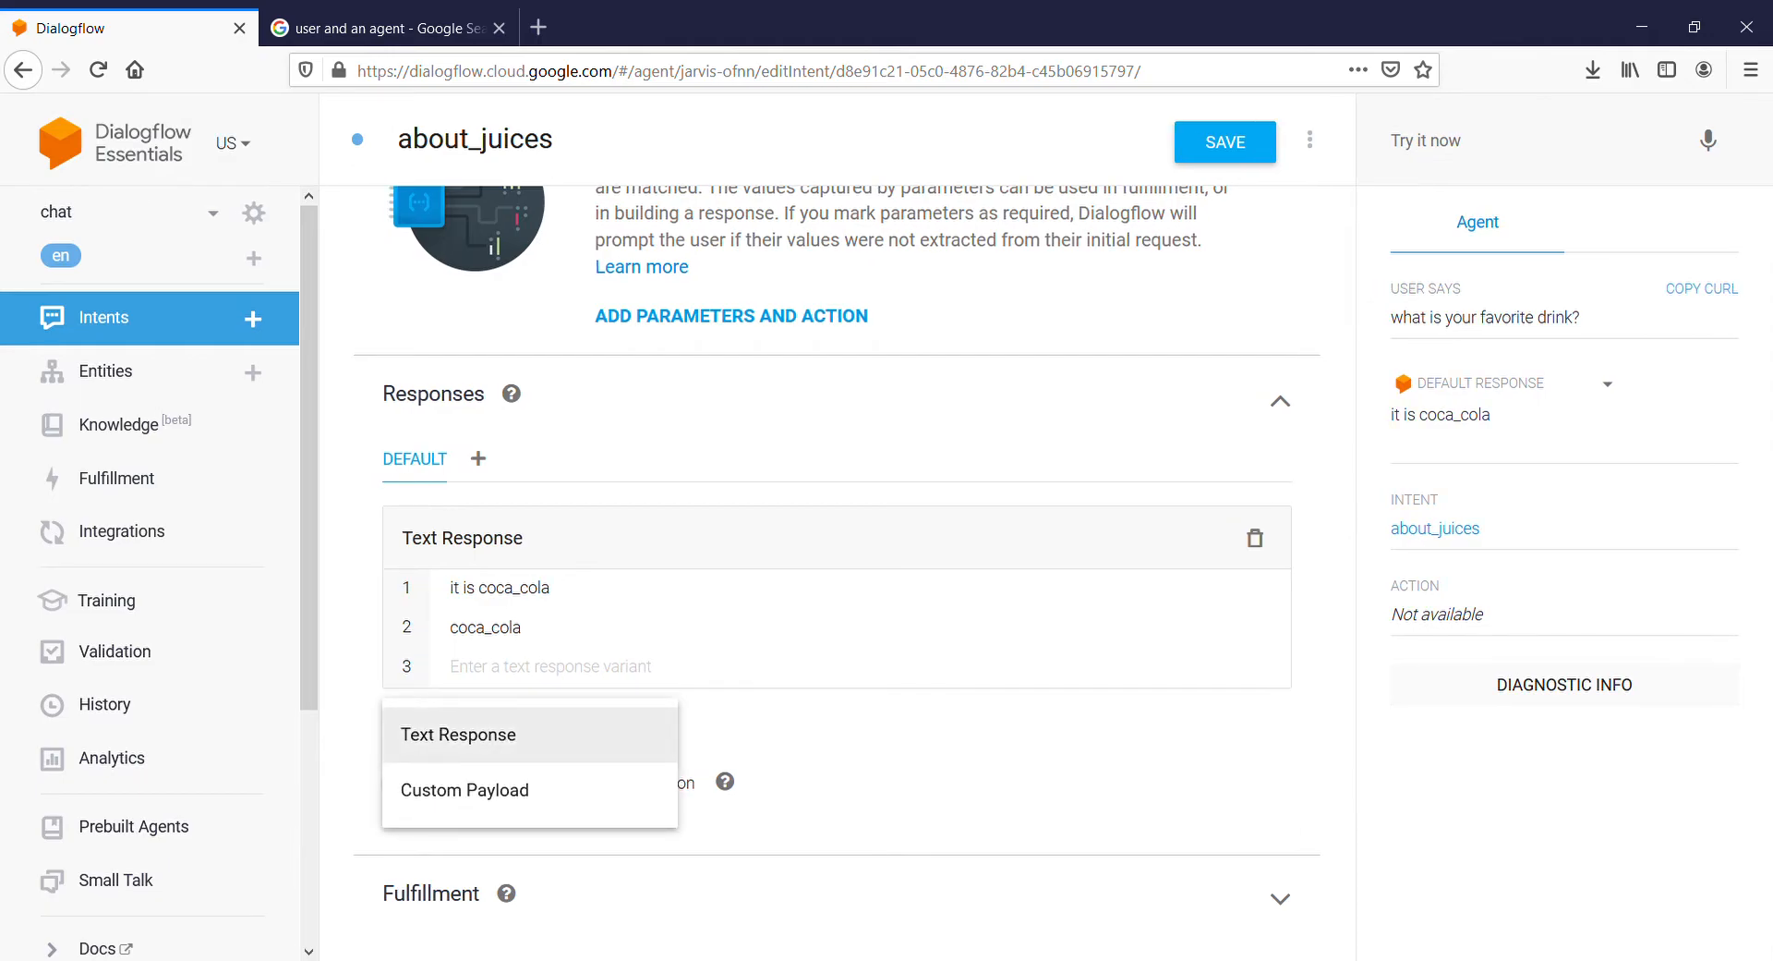
pyautogui.click(462, 735)
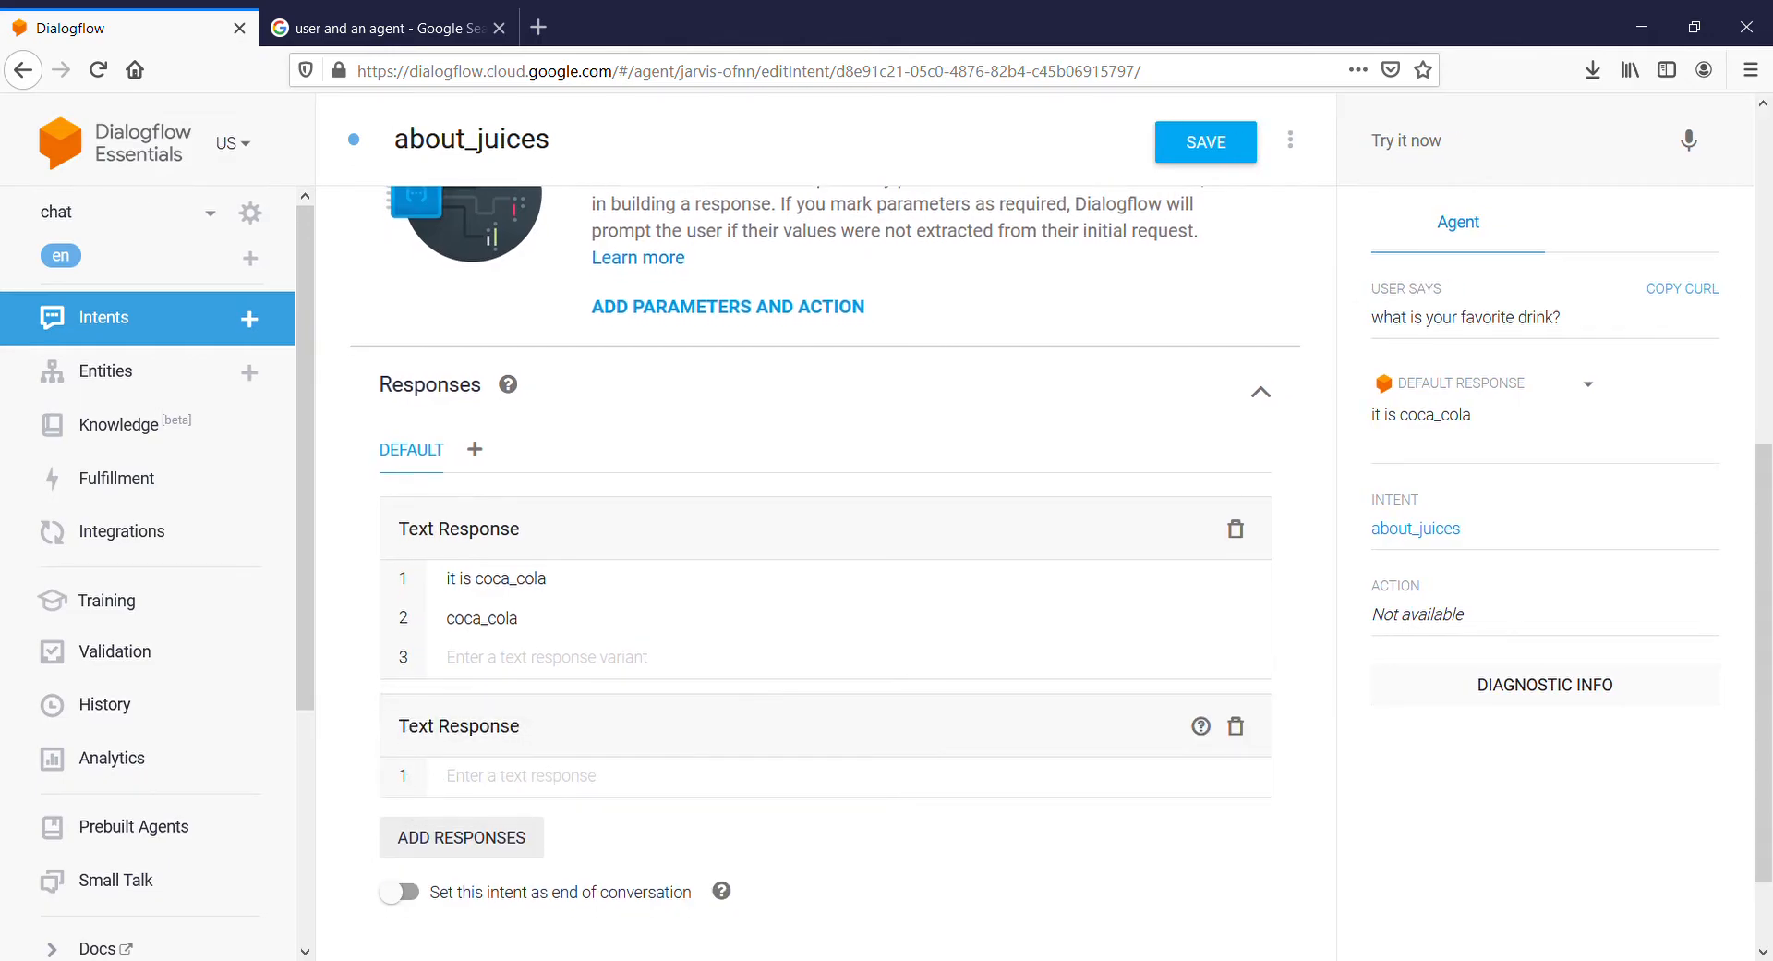
# Add a custom payload response below the text responses and delete it again.
pyautogui.click(461, 727)
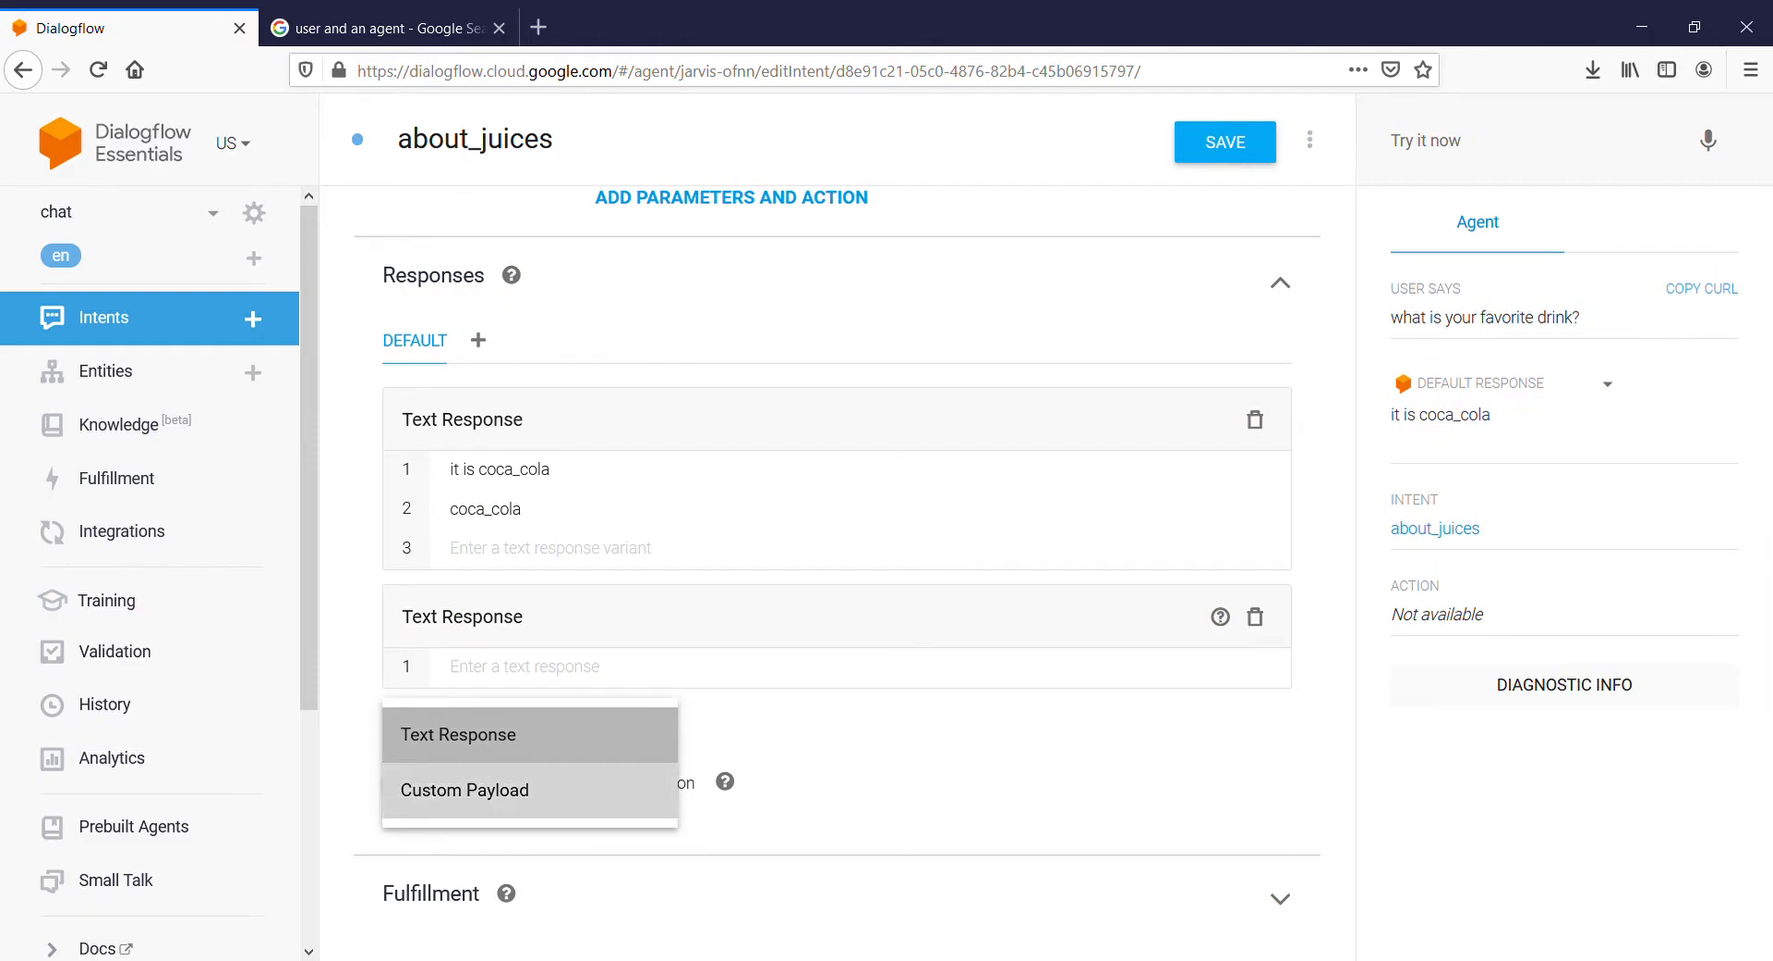
pyautogui.click(464, 790)
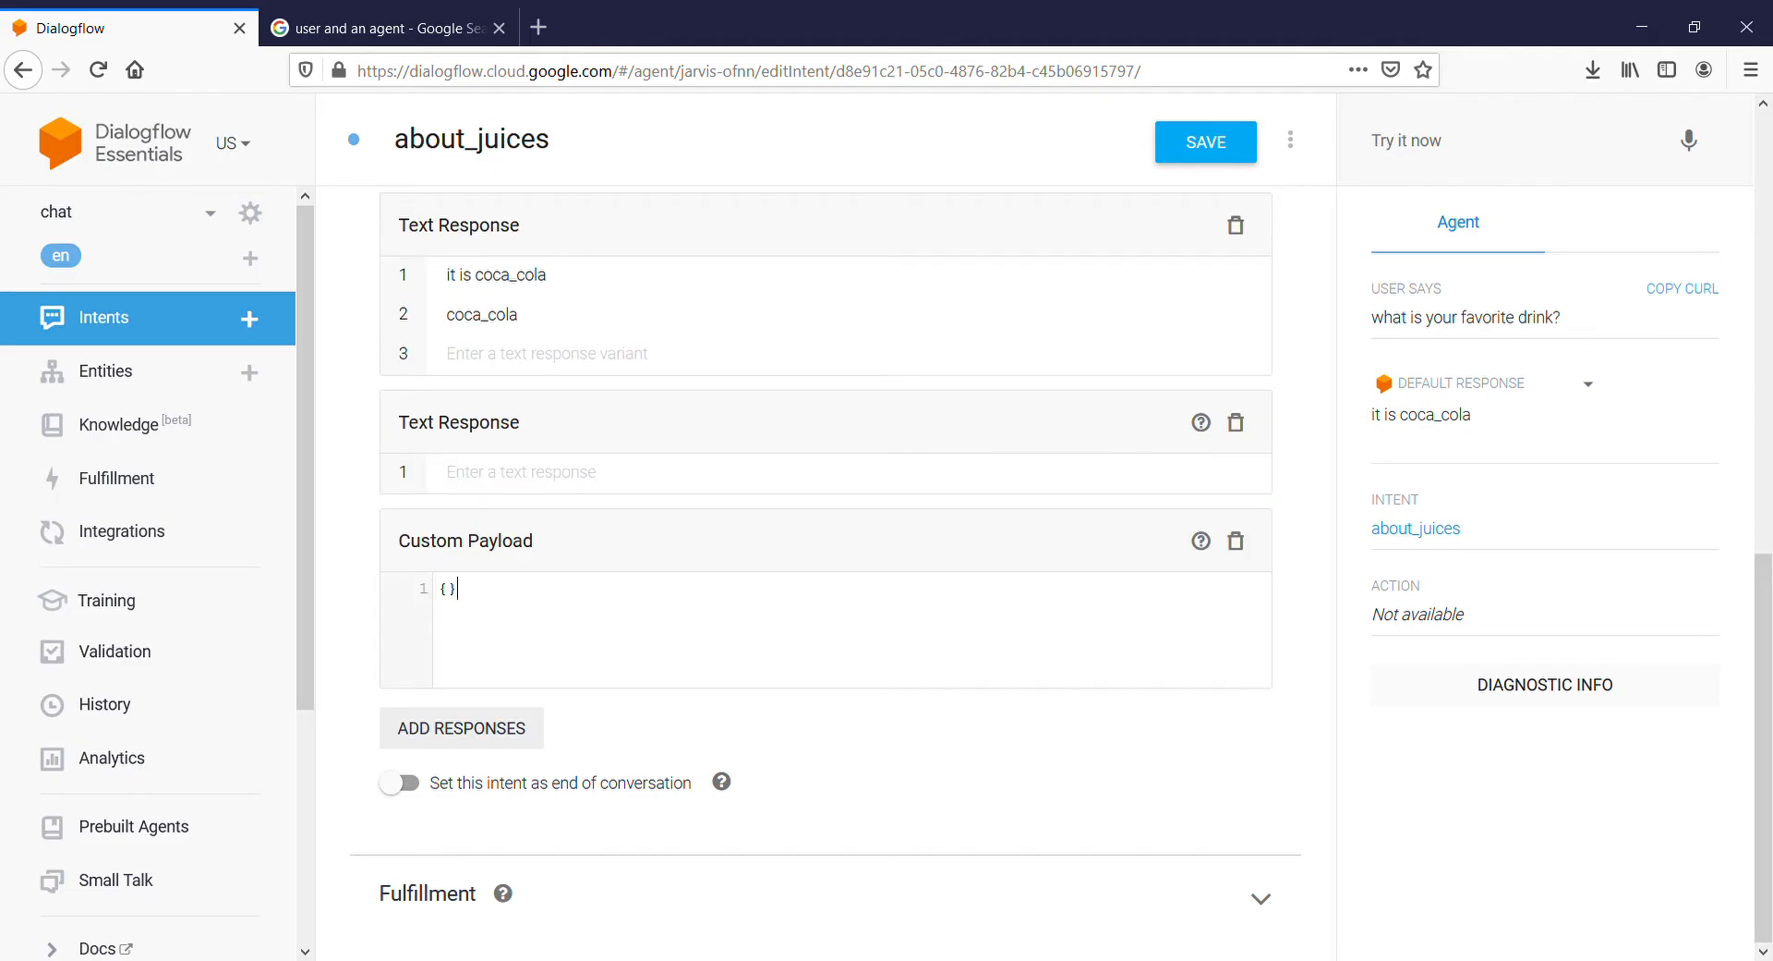
pyautogui.click(1236, 541)
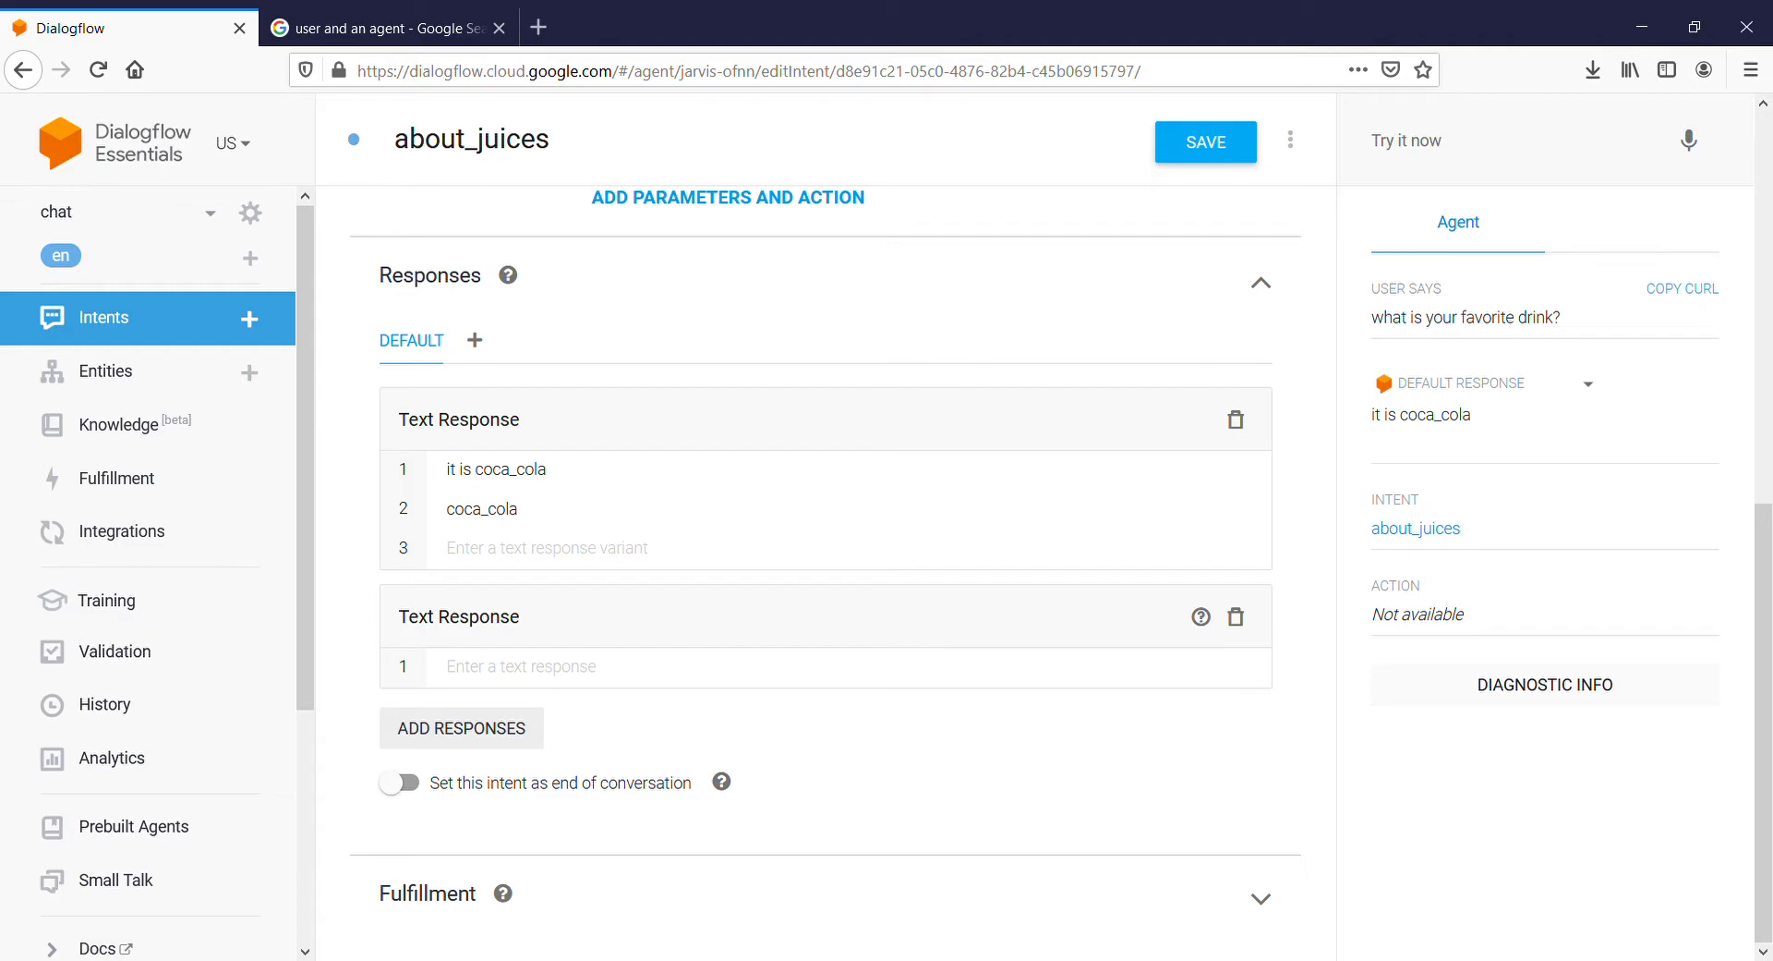
# Add Google Assistant responses again, view their available response types, and delete the Google Assistant set.
pyautogui.click(474, 339)
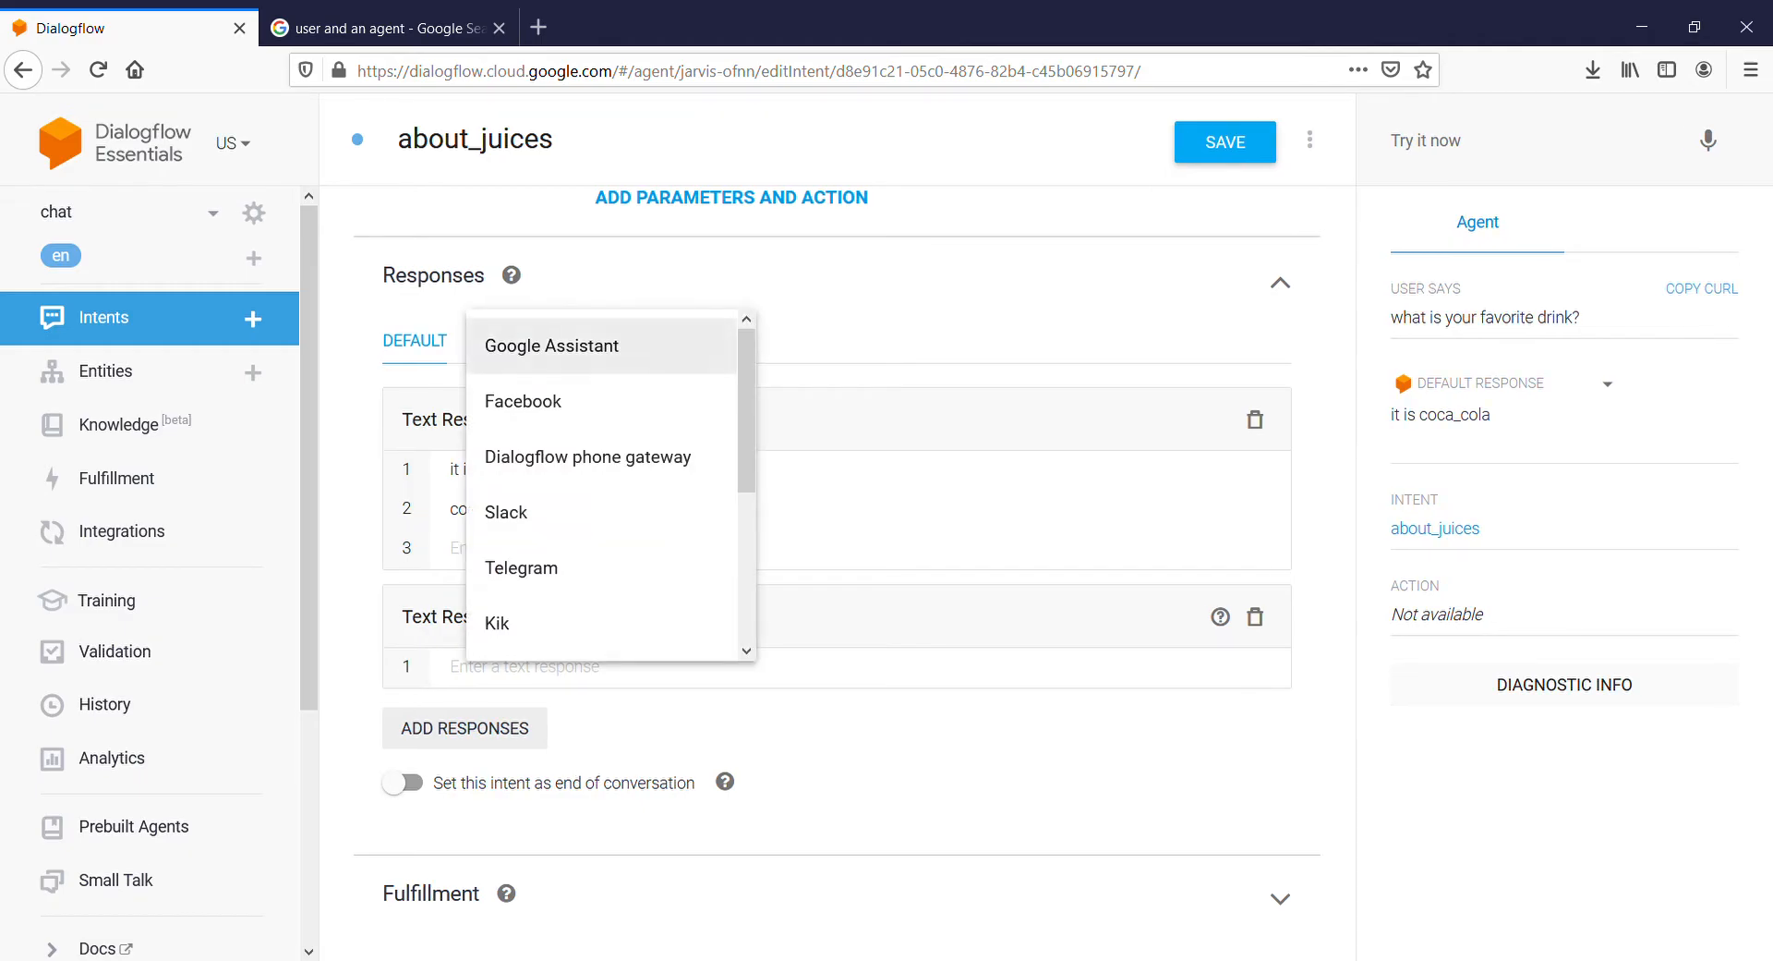
pyautogui.click(552, 345)
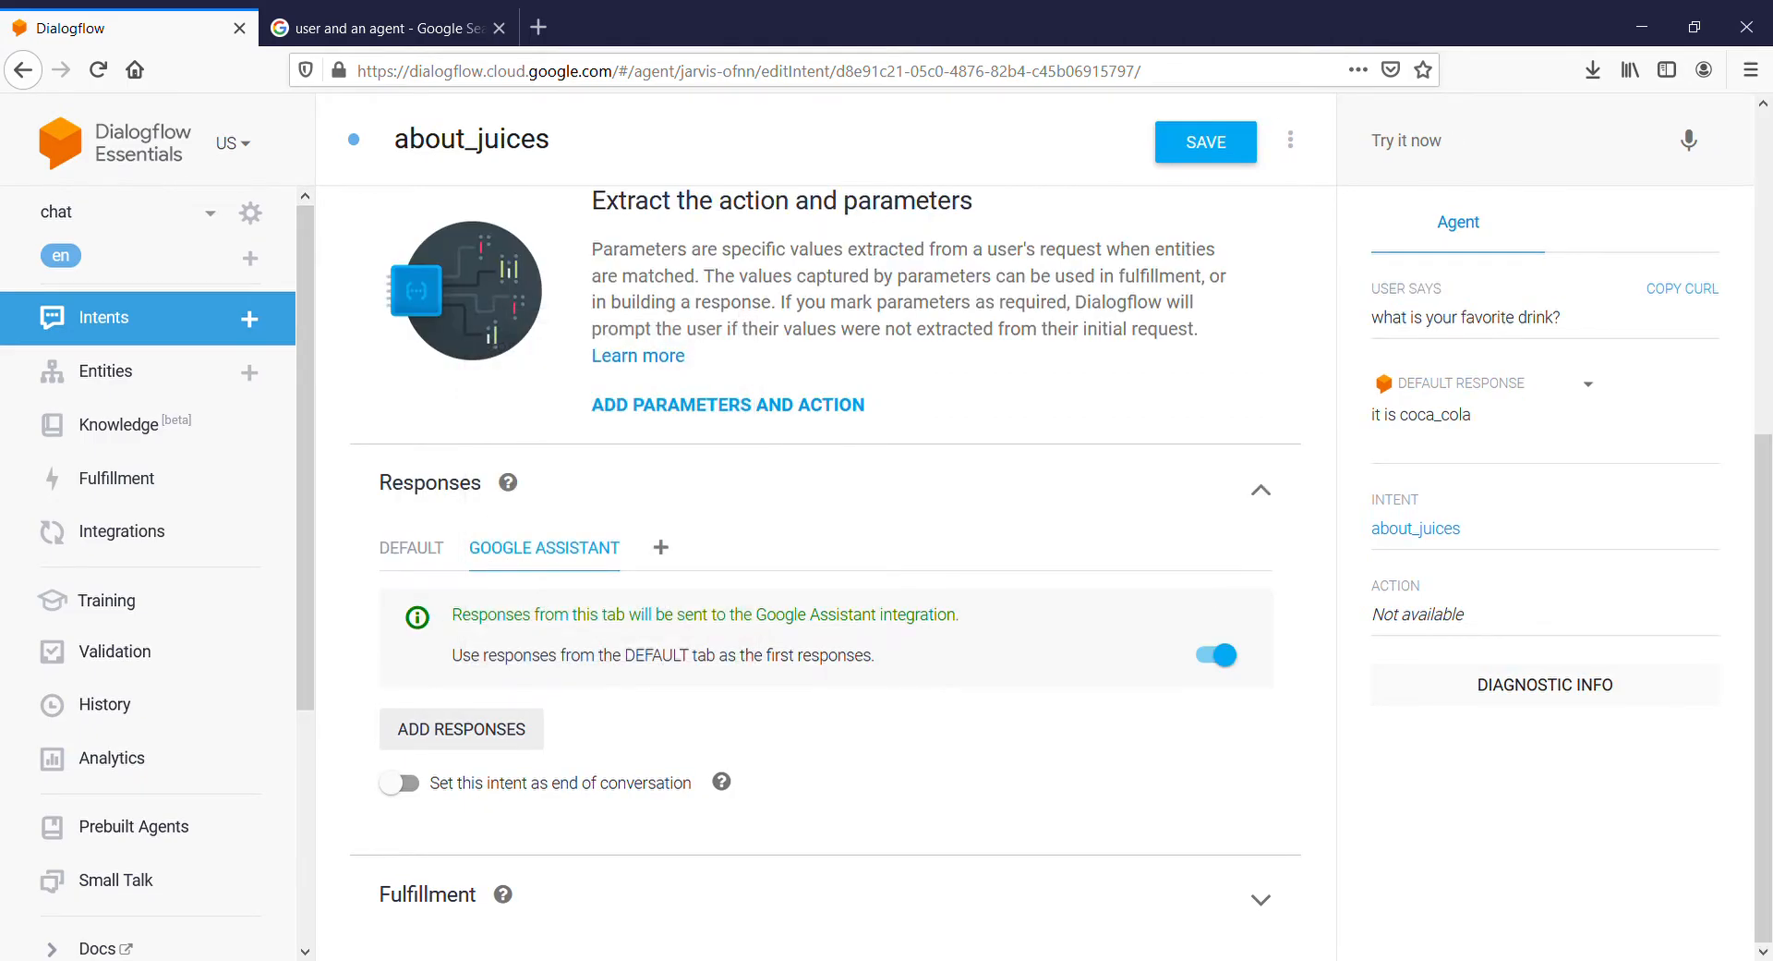
pyautogui.click(461, 729)
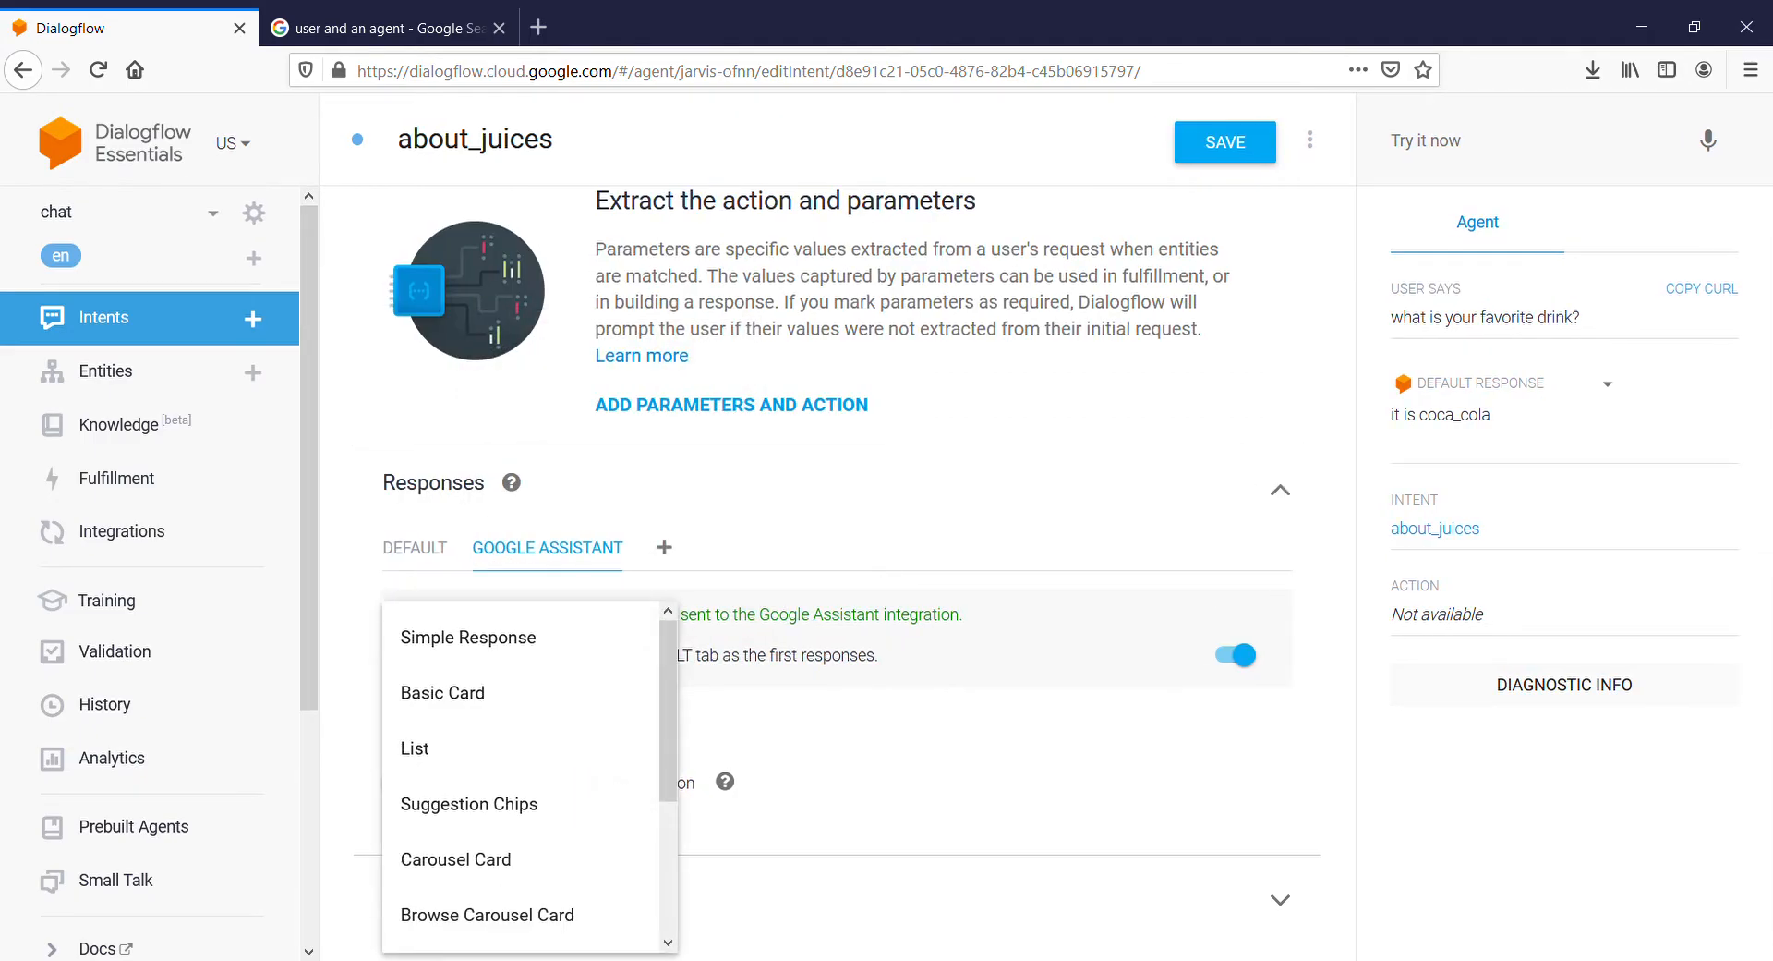
pyautogui.click(554, 548)
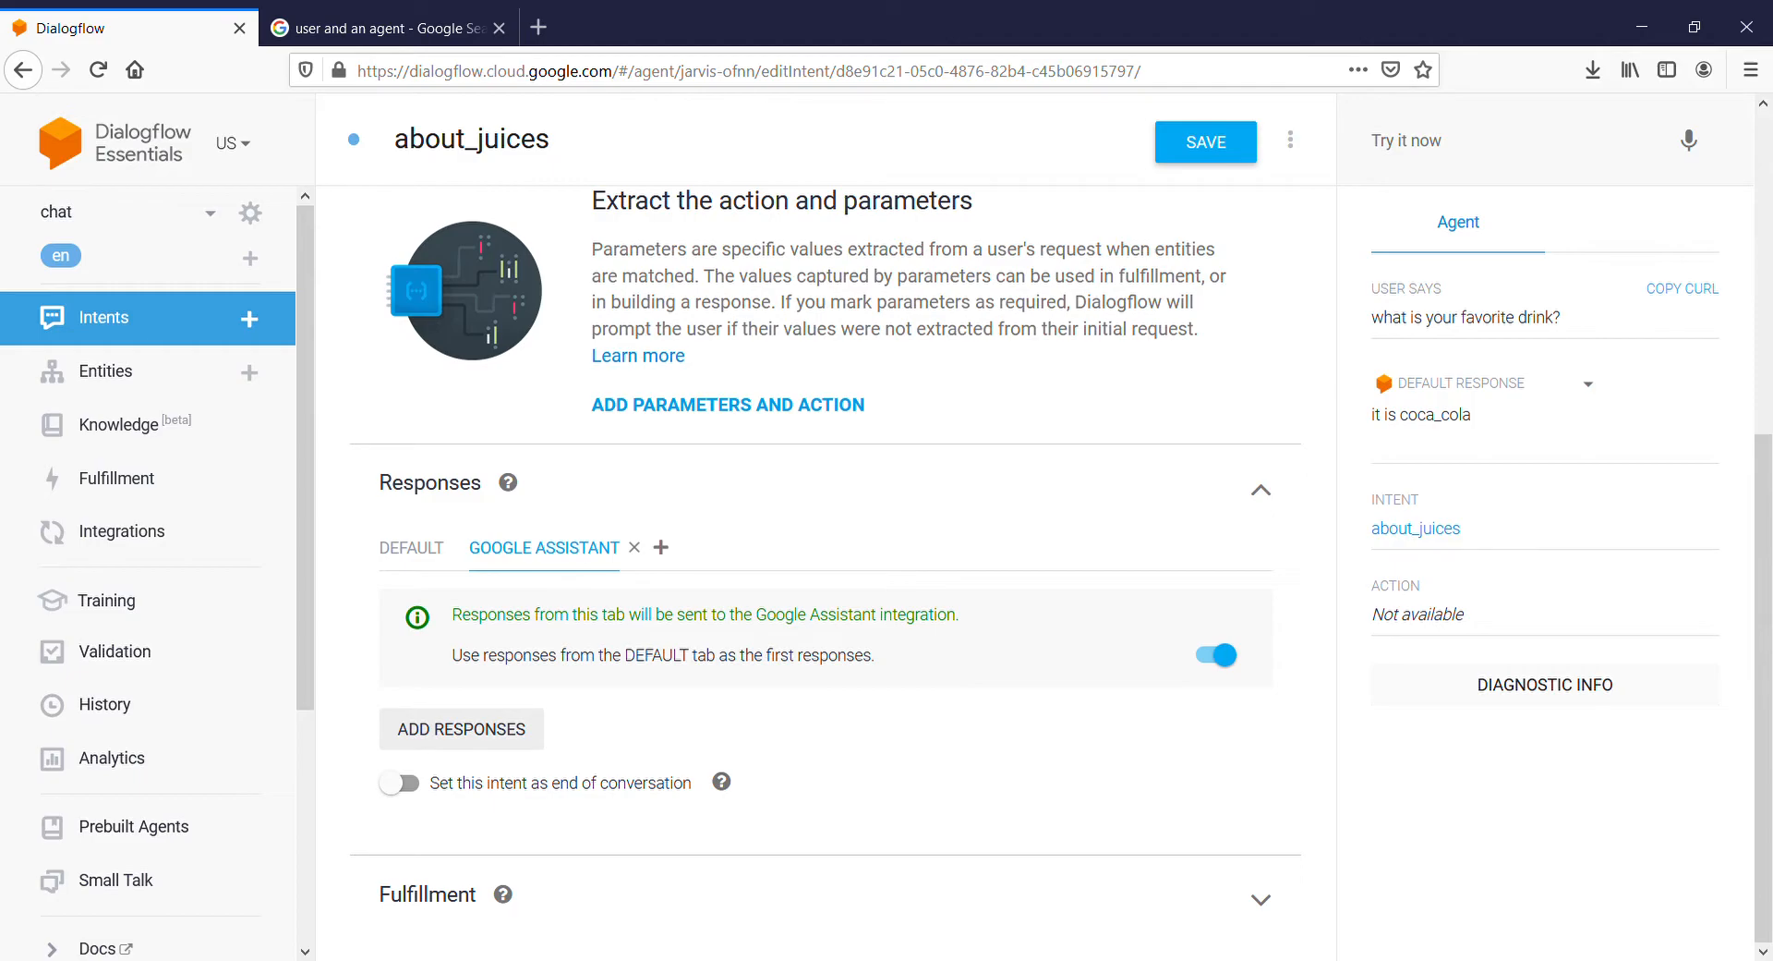
pyautogui.click(633, 547)
pyautogui.click(1129, 591)
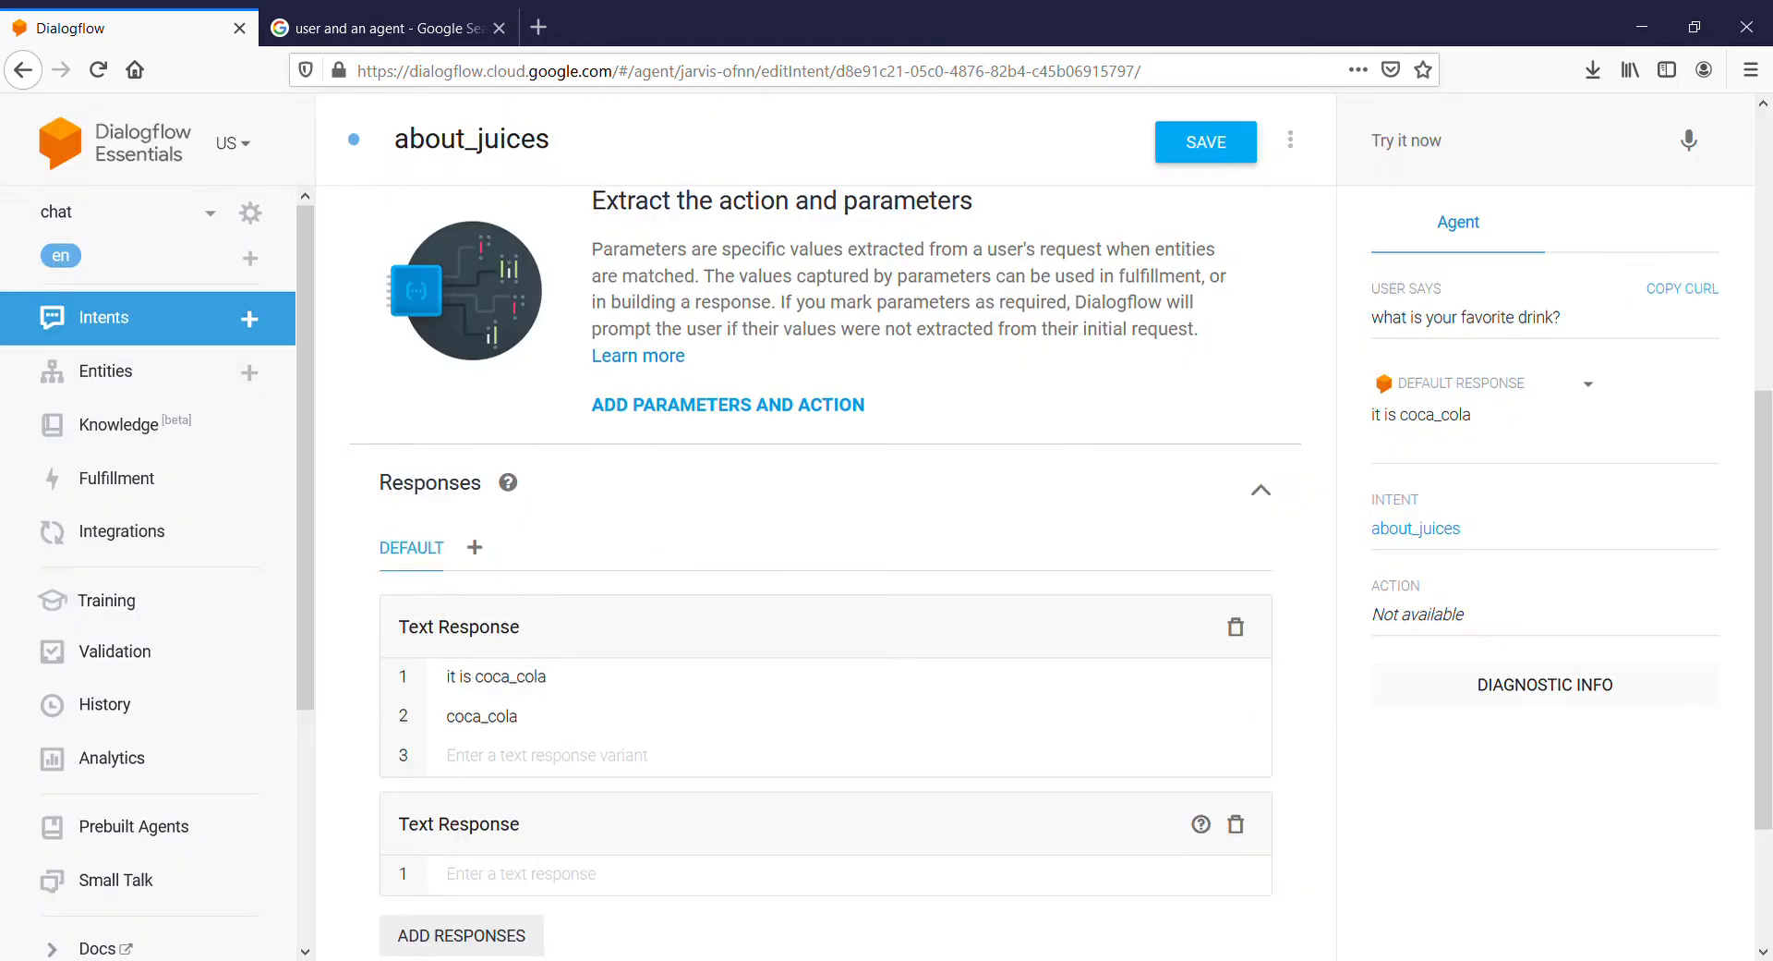
# Delete the first text response block, which holds the variants "it is coca_cola" and "coca_cola".
pyautogui.scroll(-1, 1245, 637)
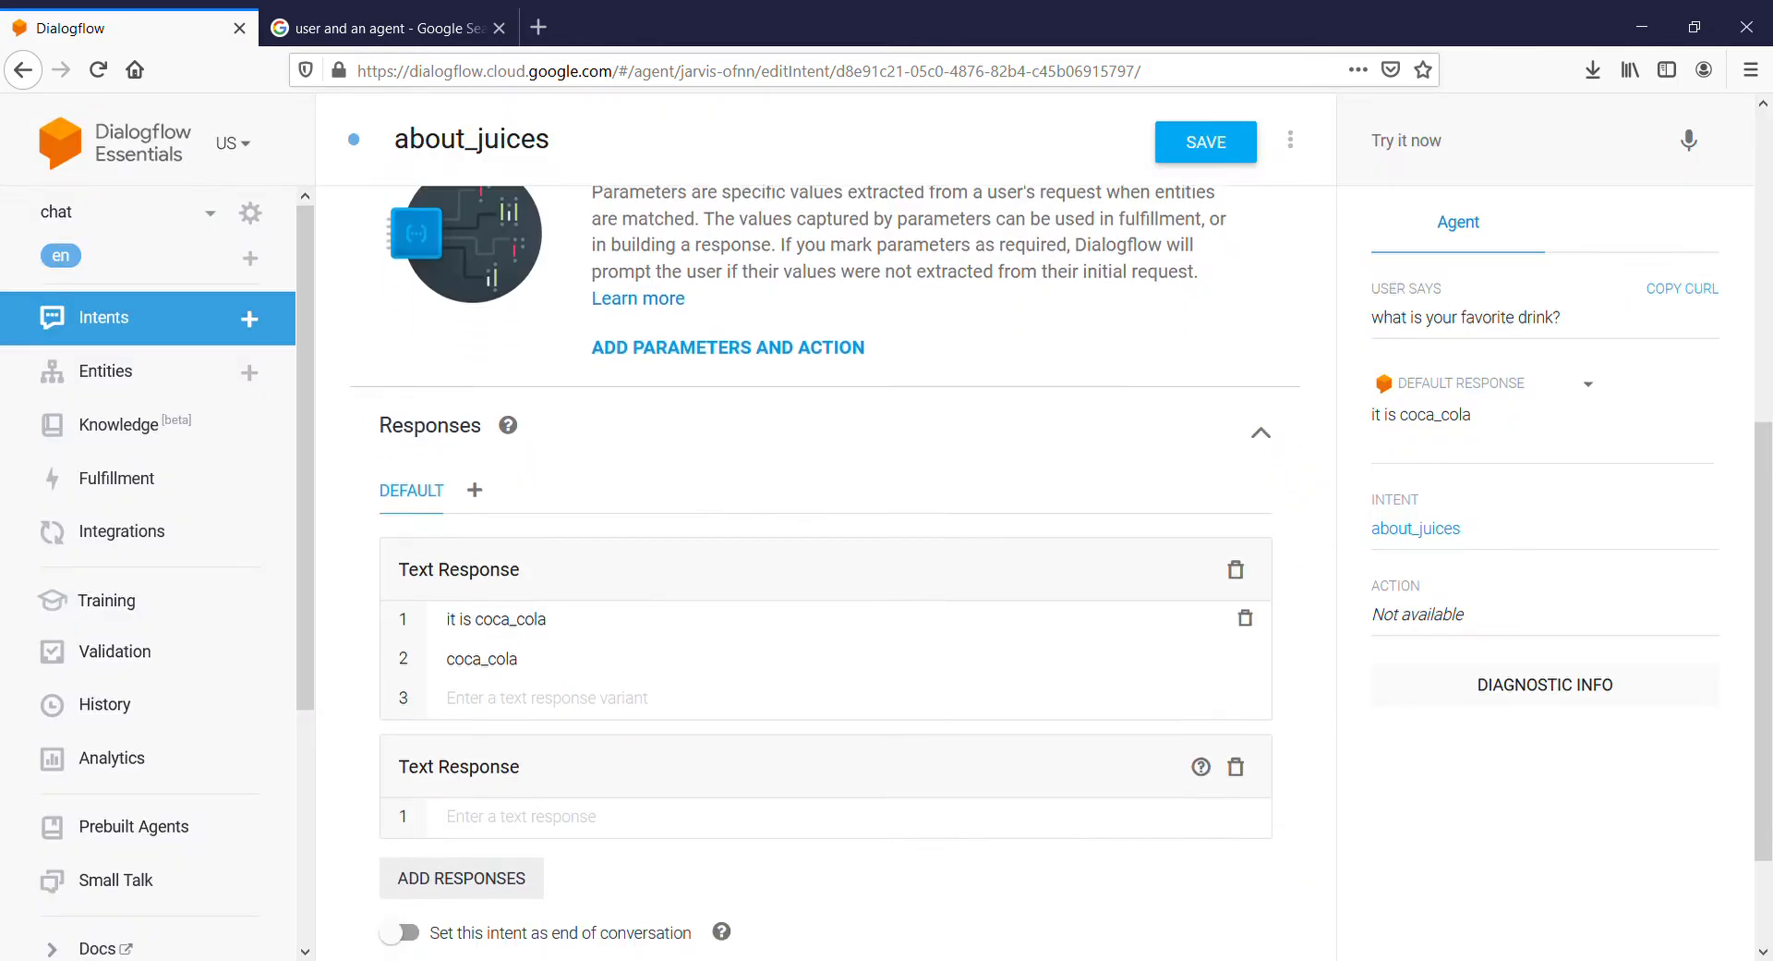
pyautogui.scroll(-3, 1245, 637)
pyautogui.scroll(2, 1245, 637)
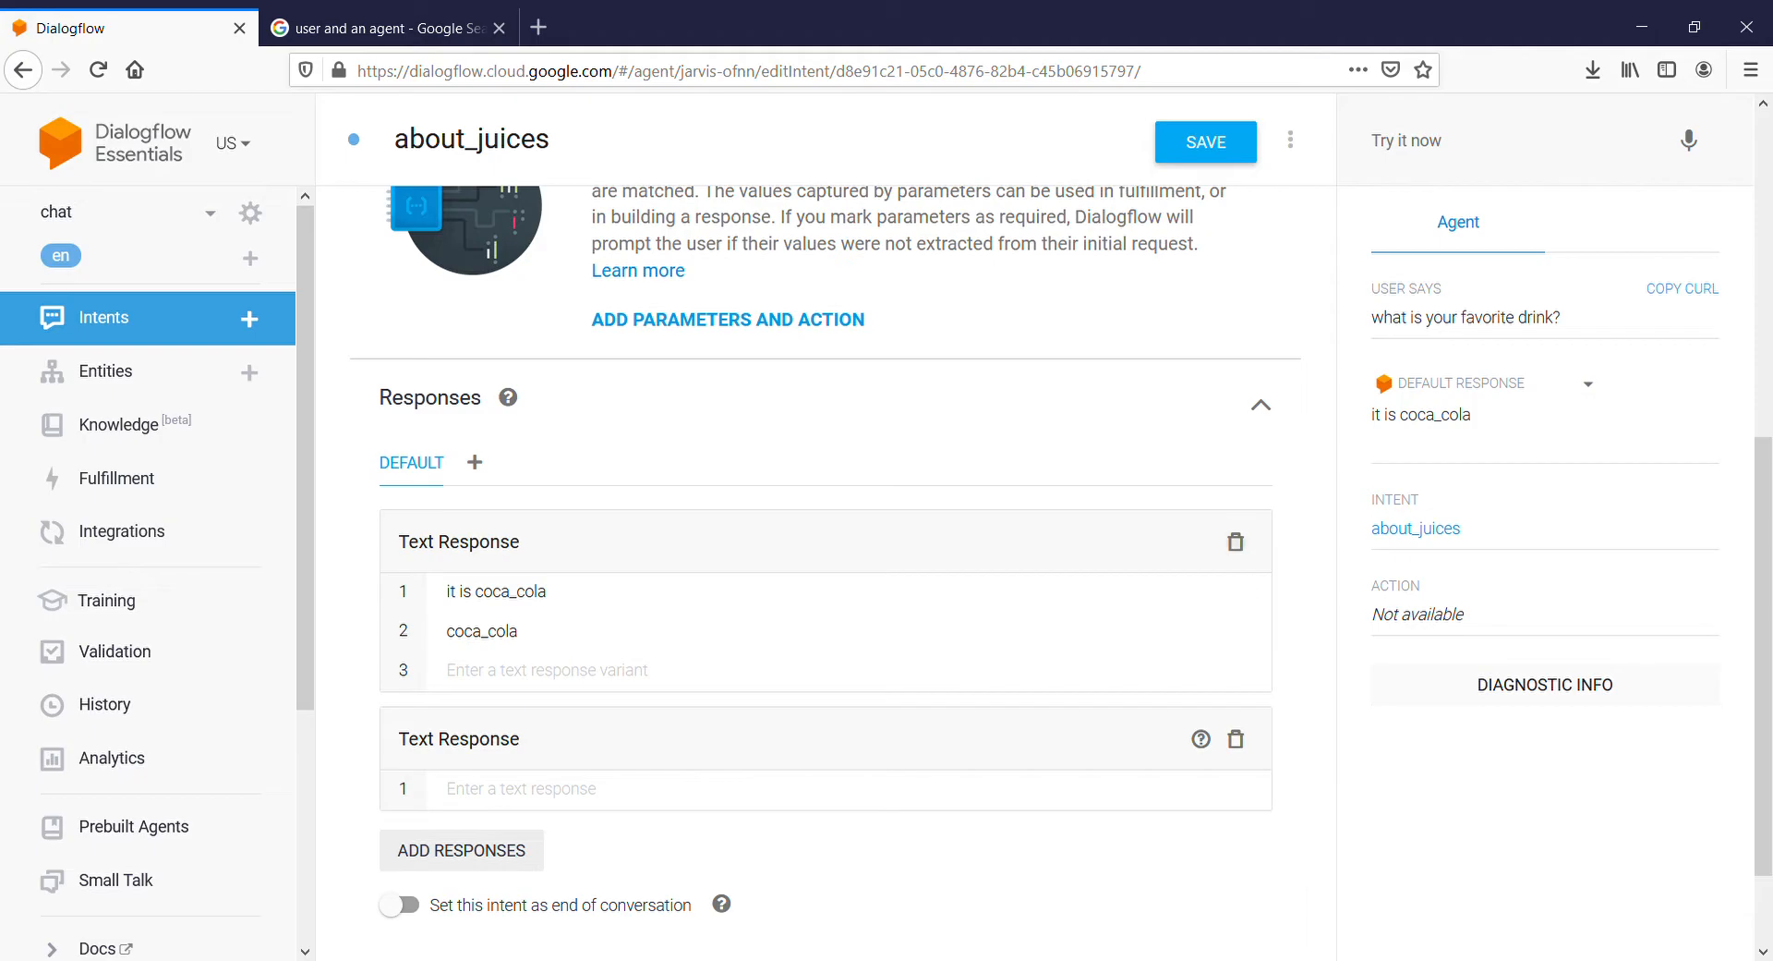
pyautogui.click(1235, 541)
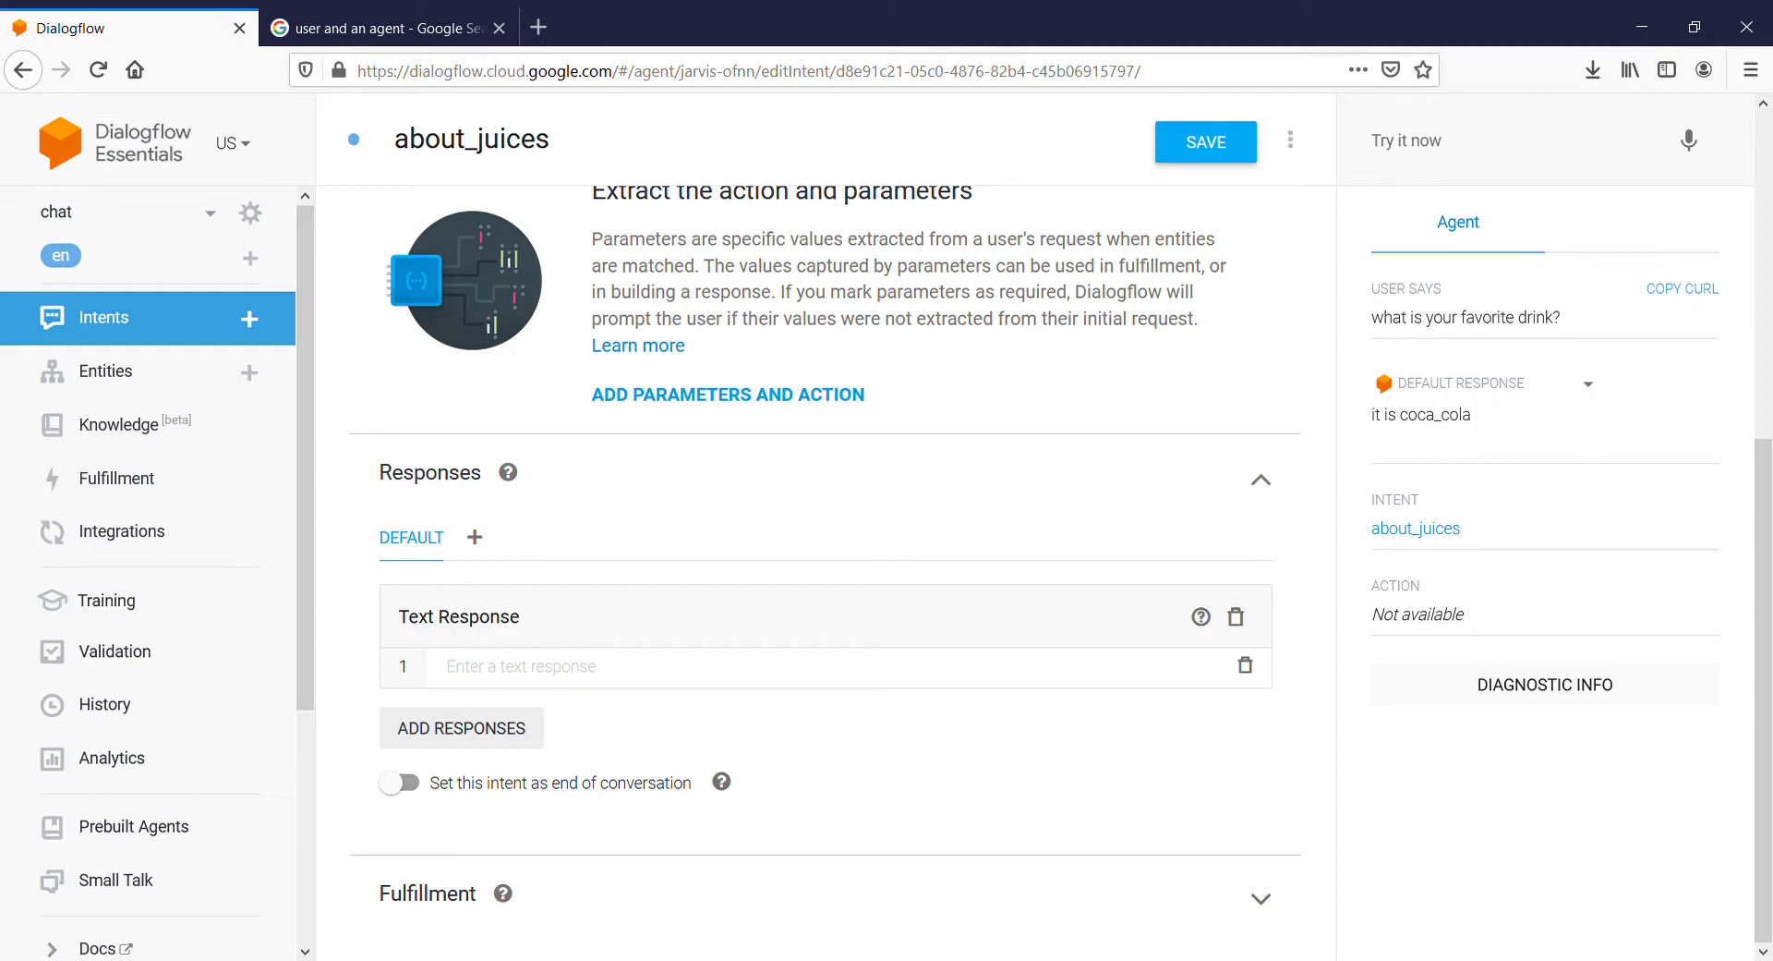
# Enter two variants in the remaining text response block: "coca-cola" and "limka".
pyautogui.write('c')
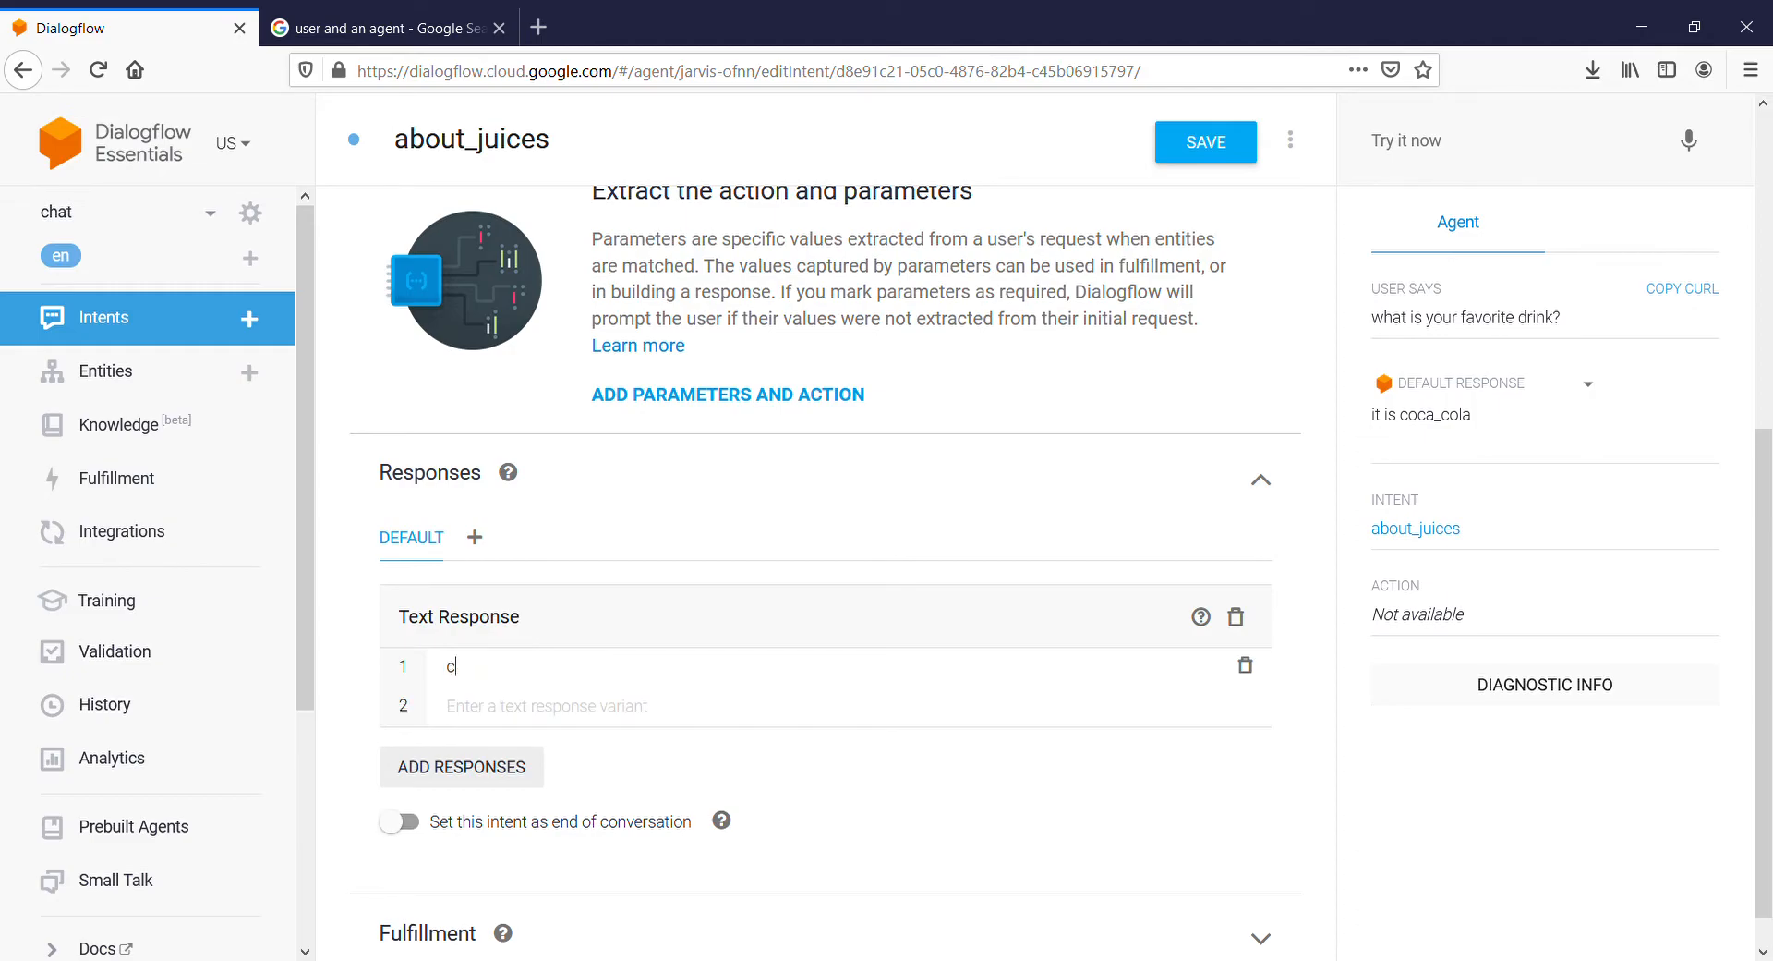
pyautogui.write('oca-colal')
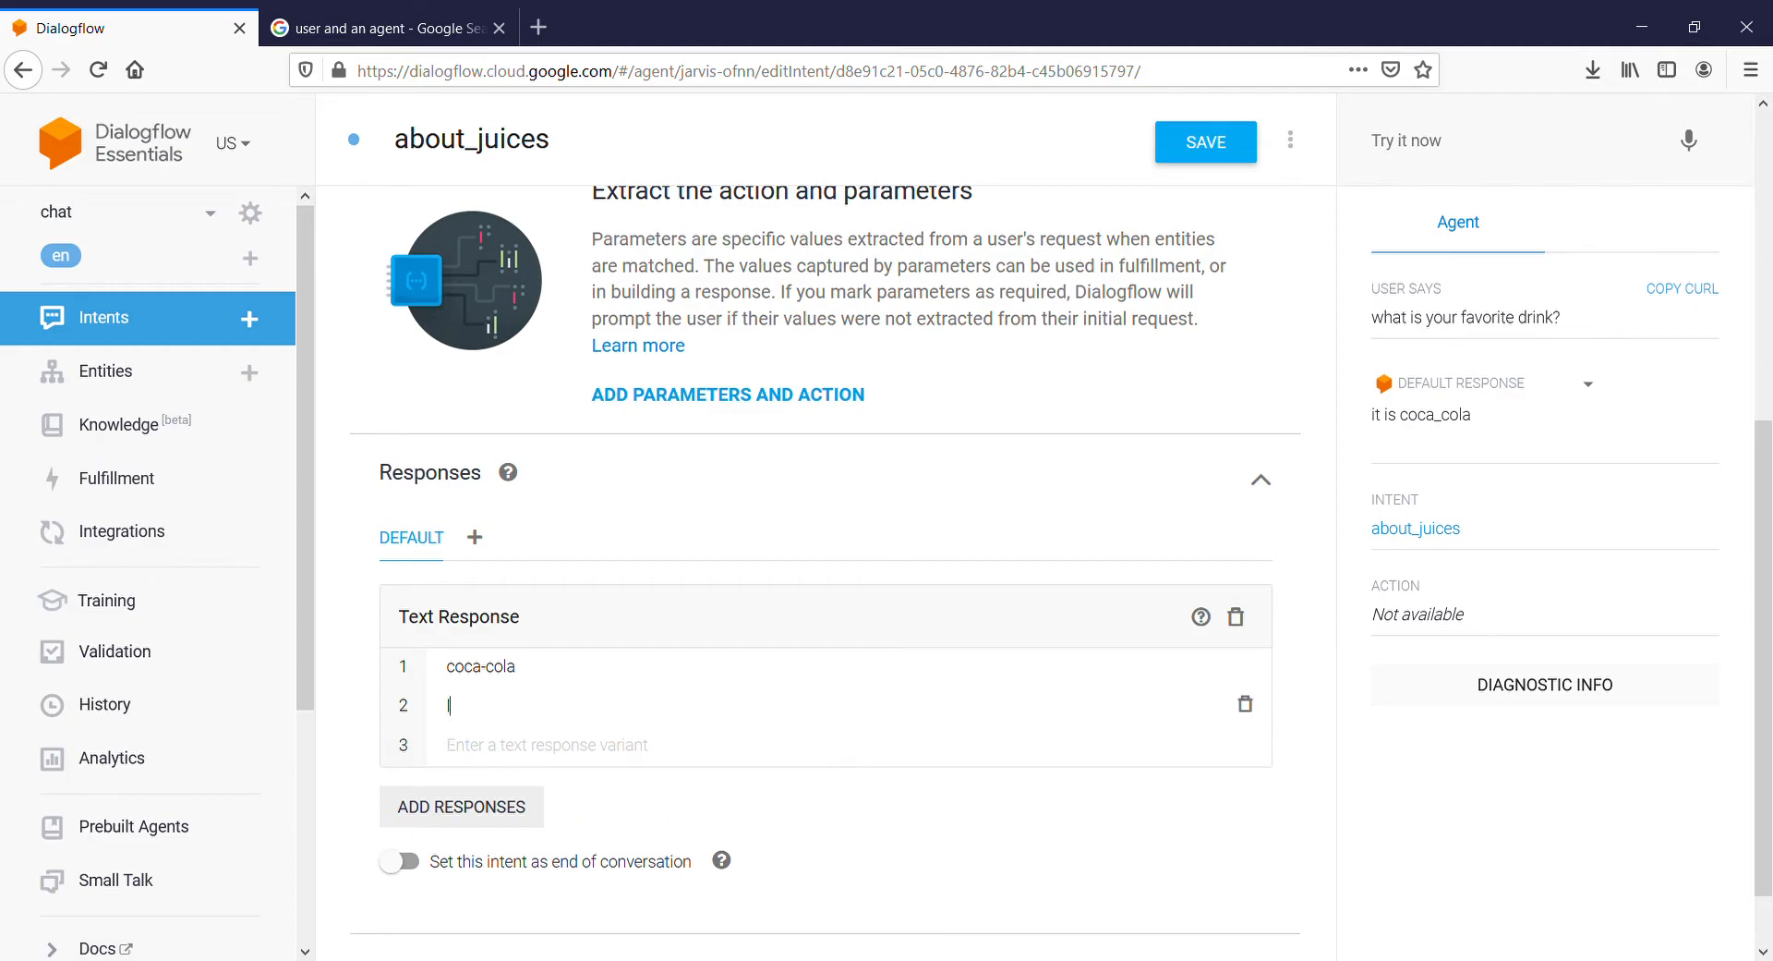
pyautogui.write('imka')
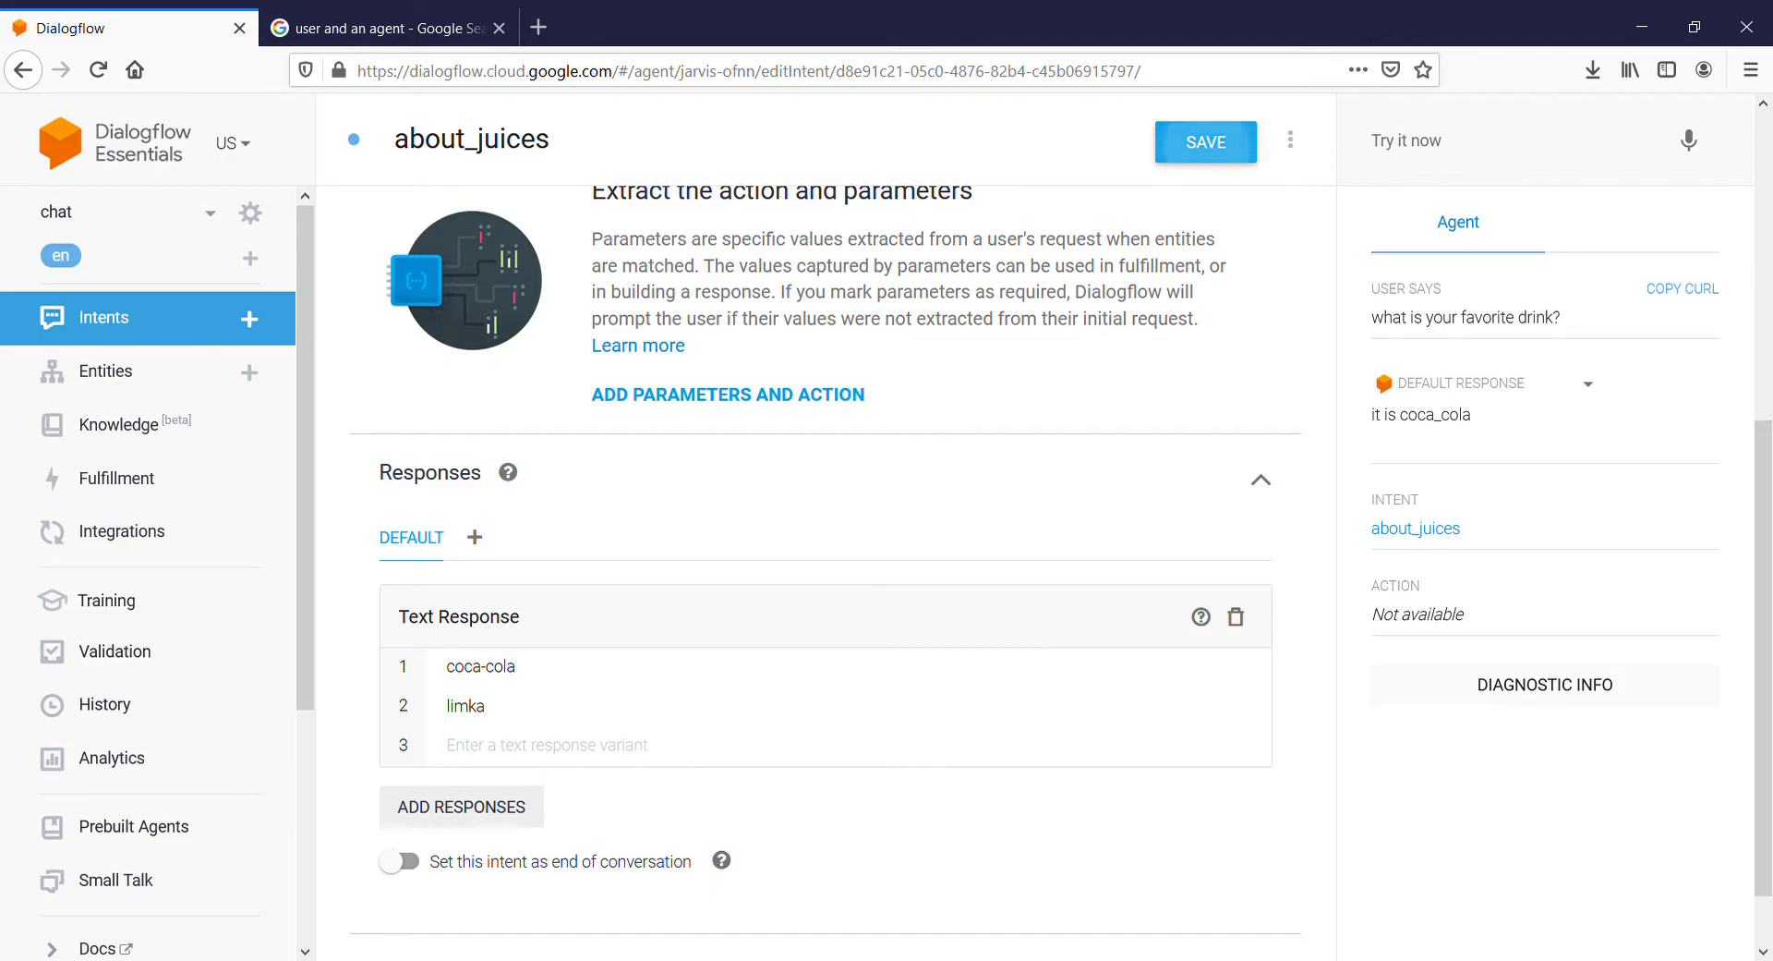
# Save the intent and test the agent several times with "what is your favorite drink?".
pyautogui.click(1206, 142)
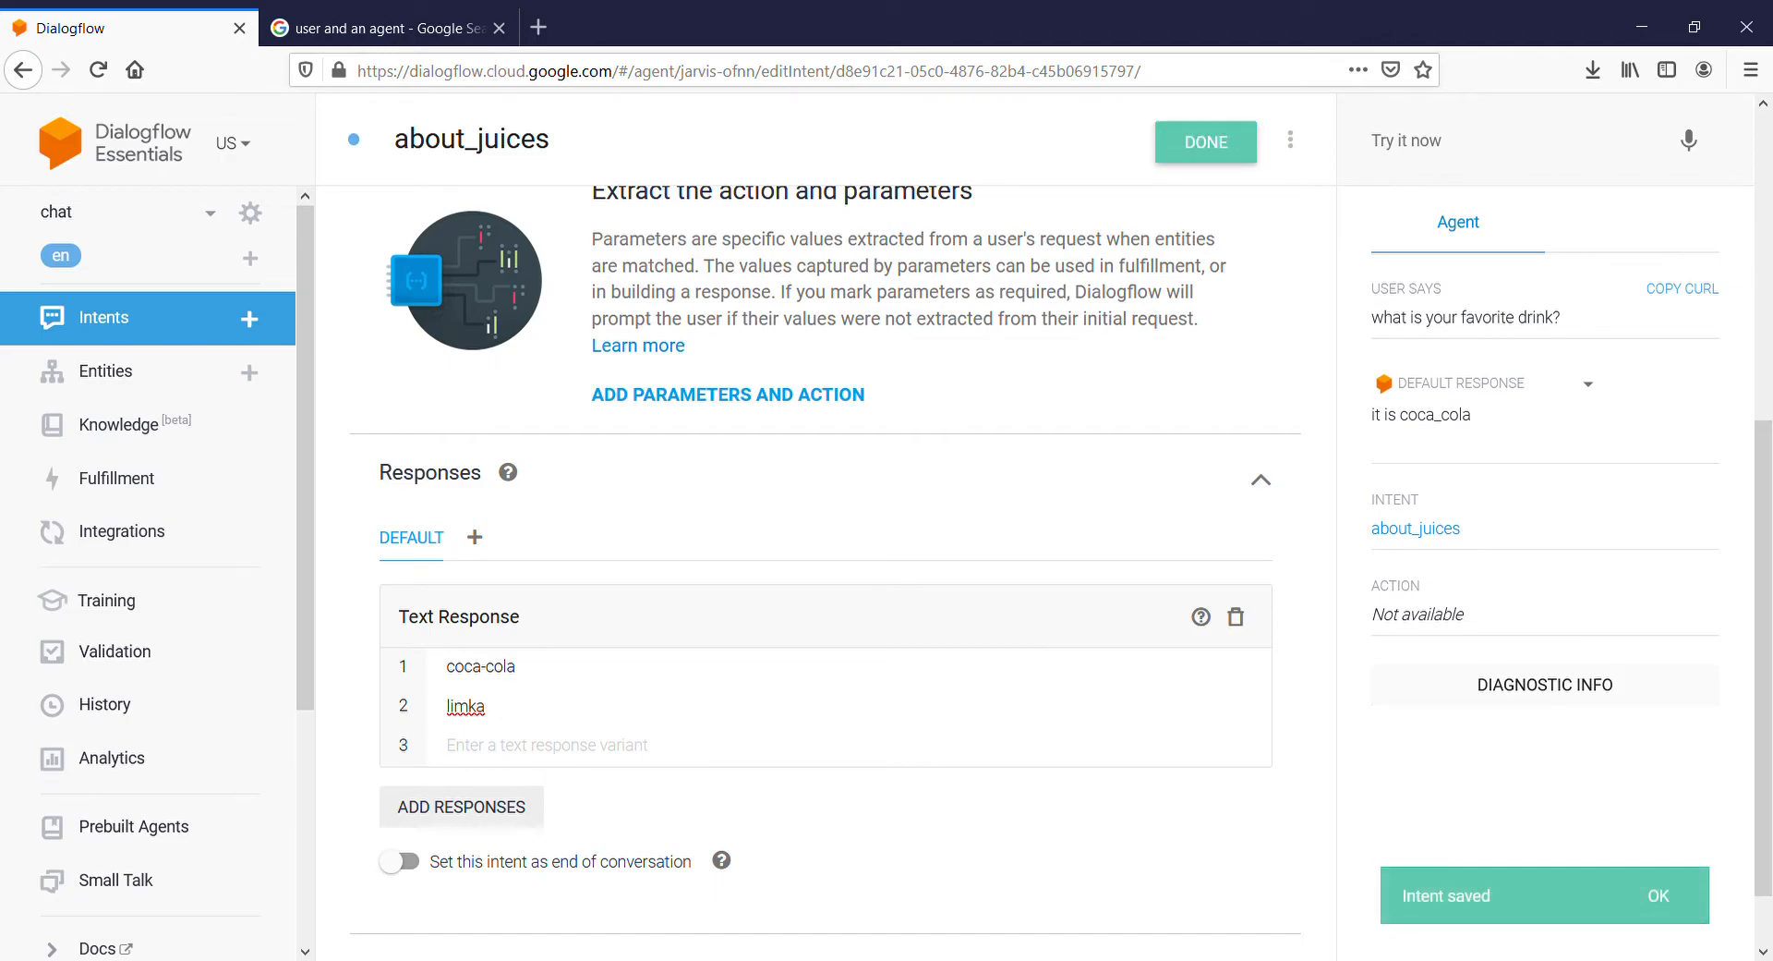
pyautogui.click(1515, 140)
pyautogui.write('what is your favorite drink?')
pyautogui.press('Return')
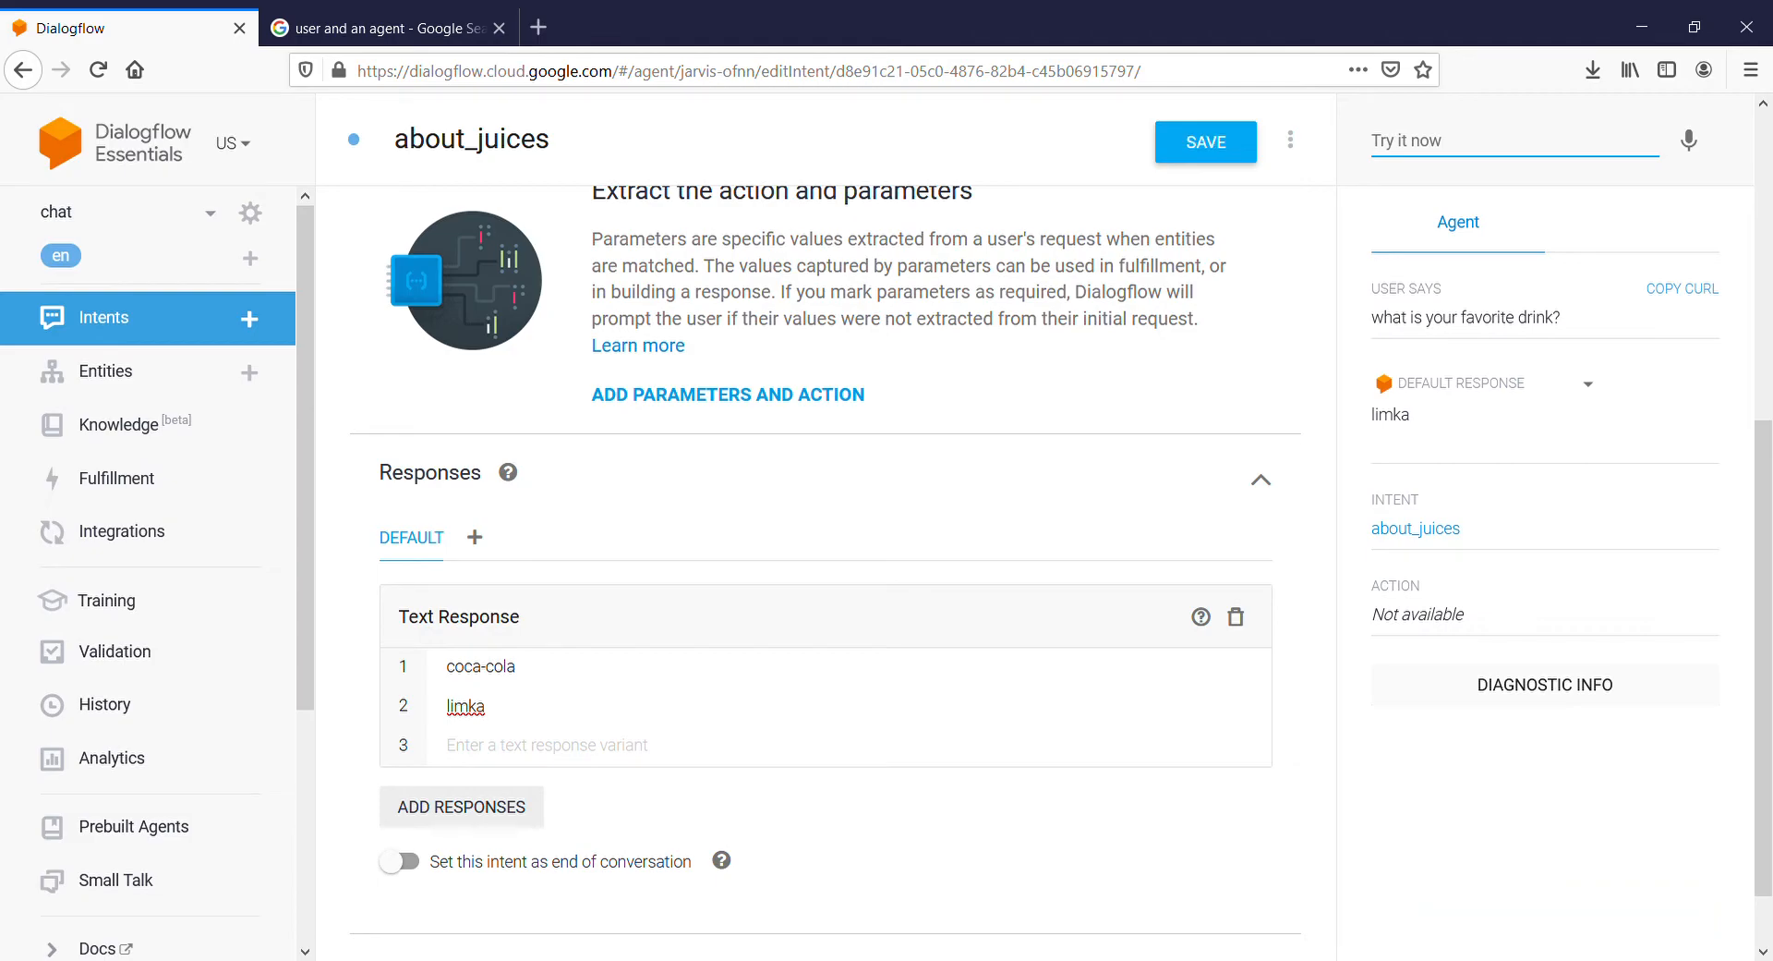
pyautogui.write('what is your favorite drink?')
pyautogui.press('Return')
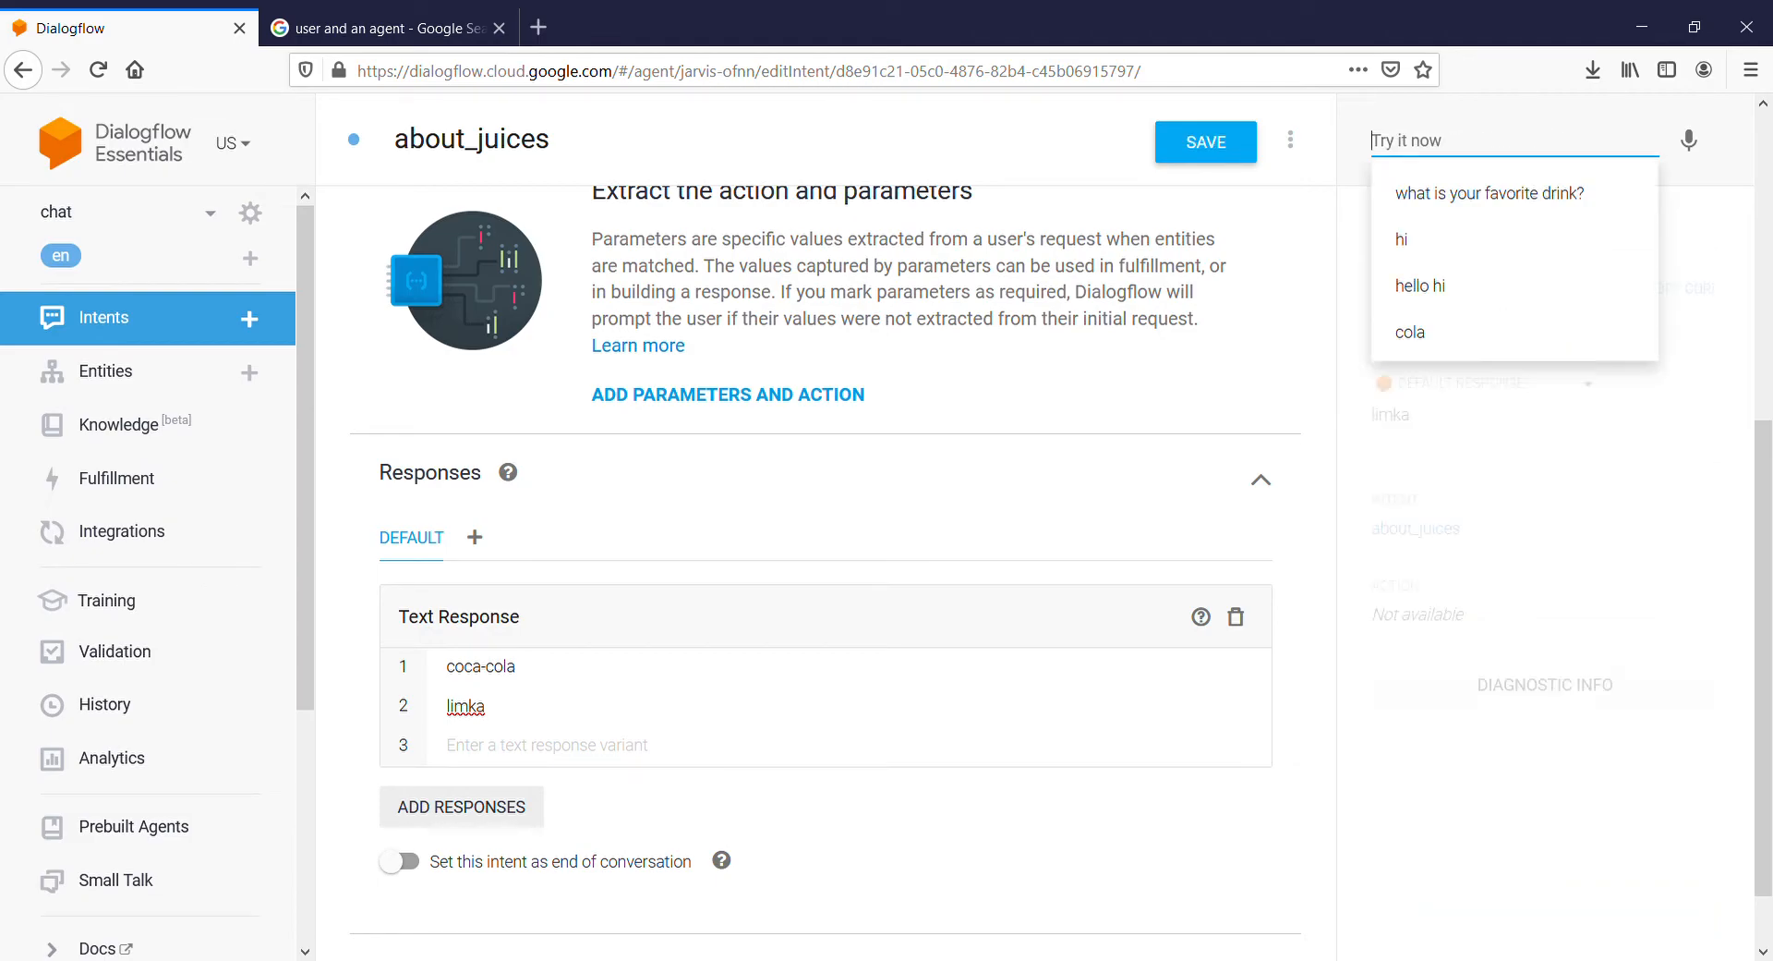
pyautogui.click(1701, 242)
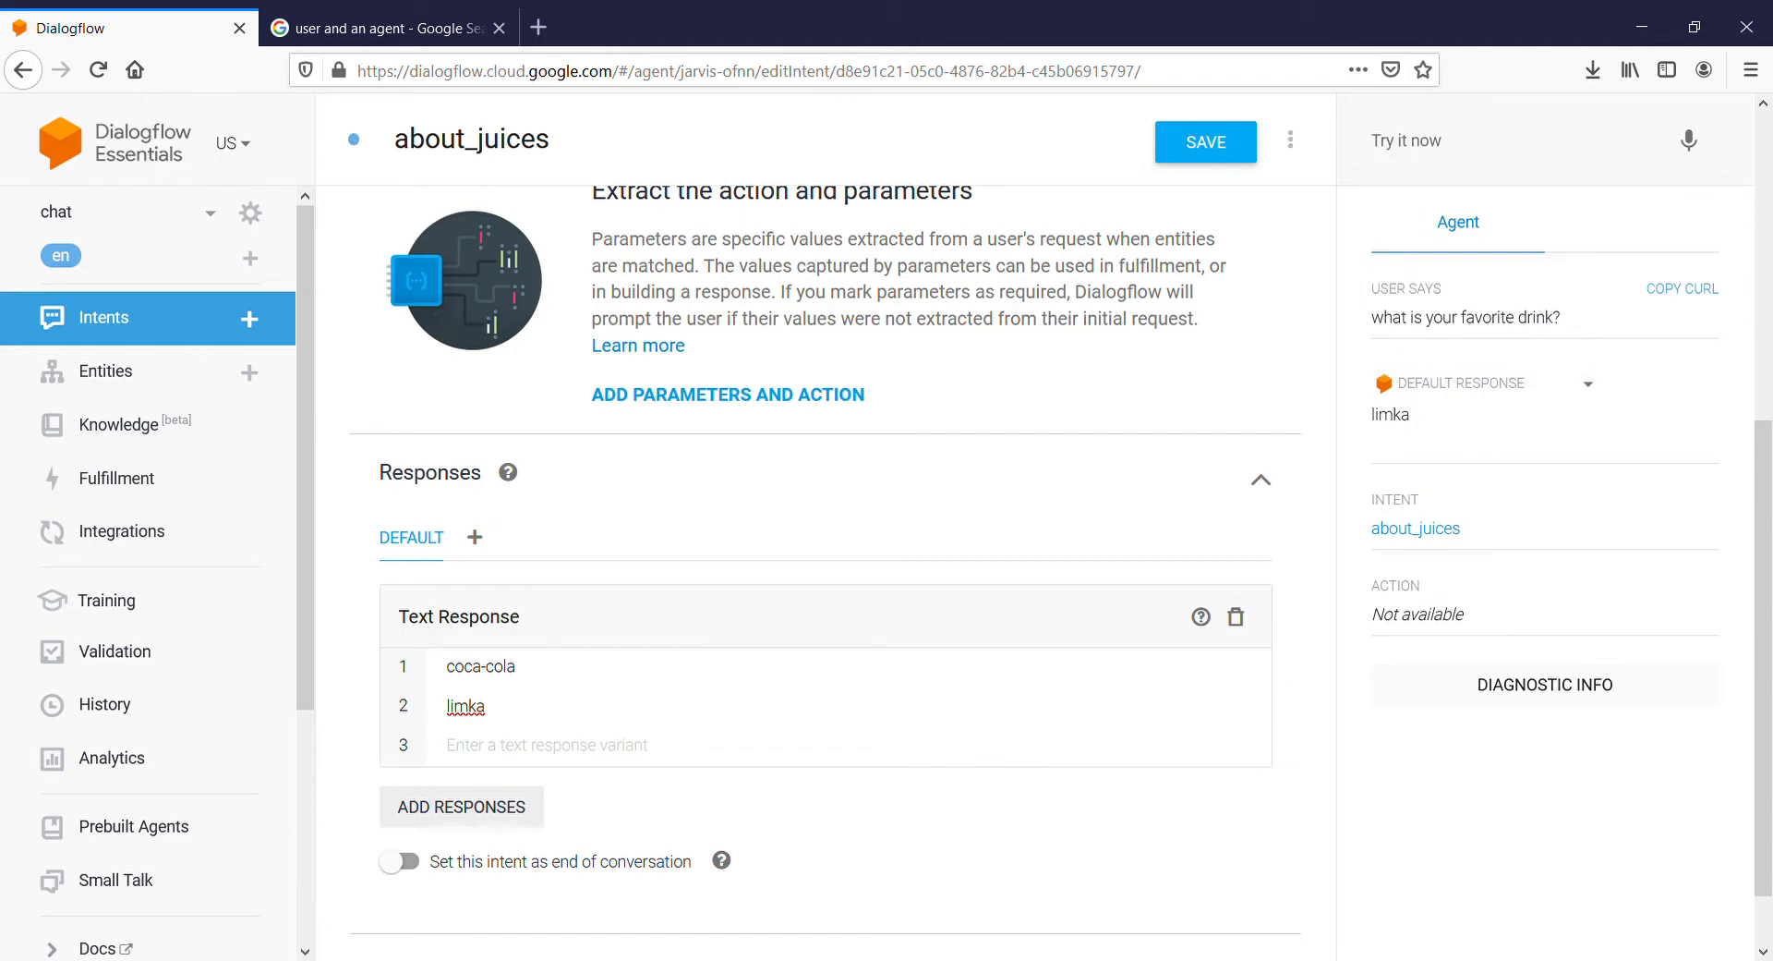
pyautogui.click(1453, 140)
pyautogui.write('what is your favorite drink?')
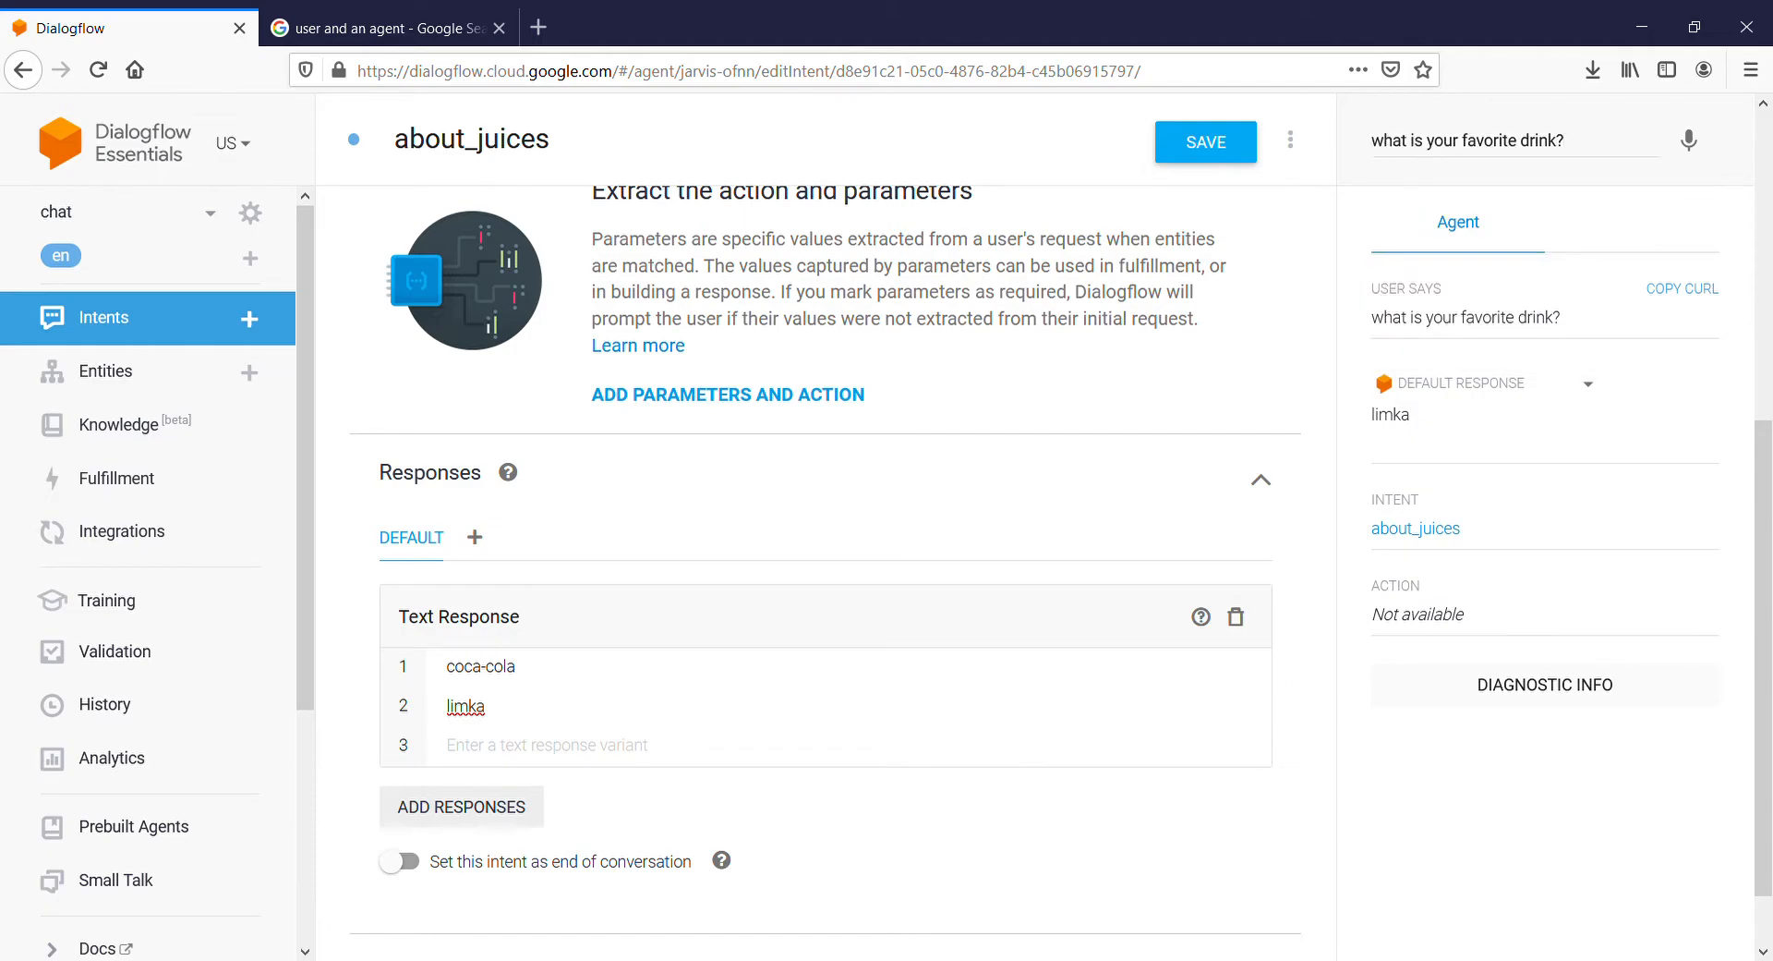
pyautogui.press('Return')
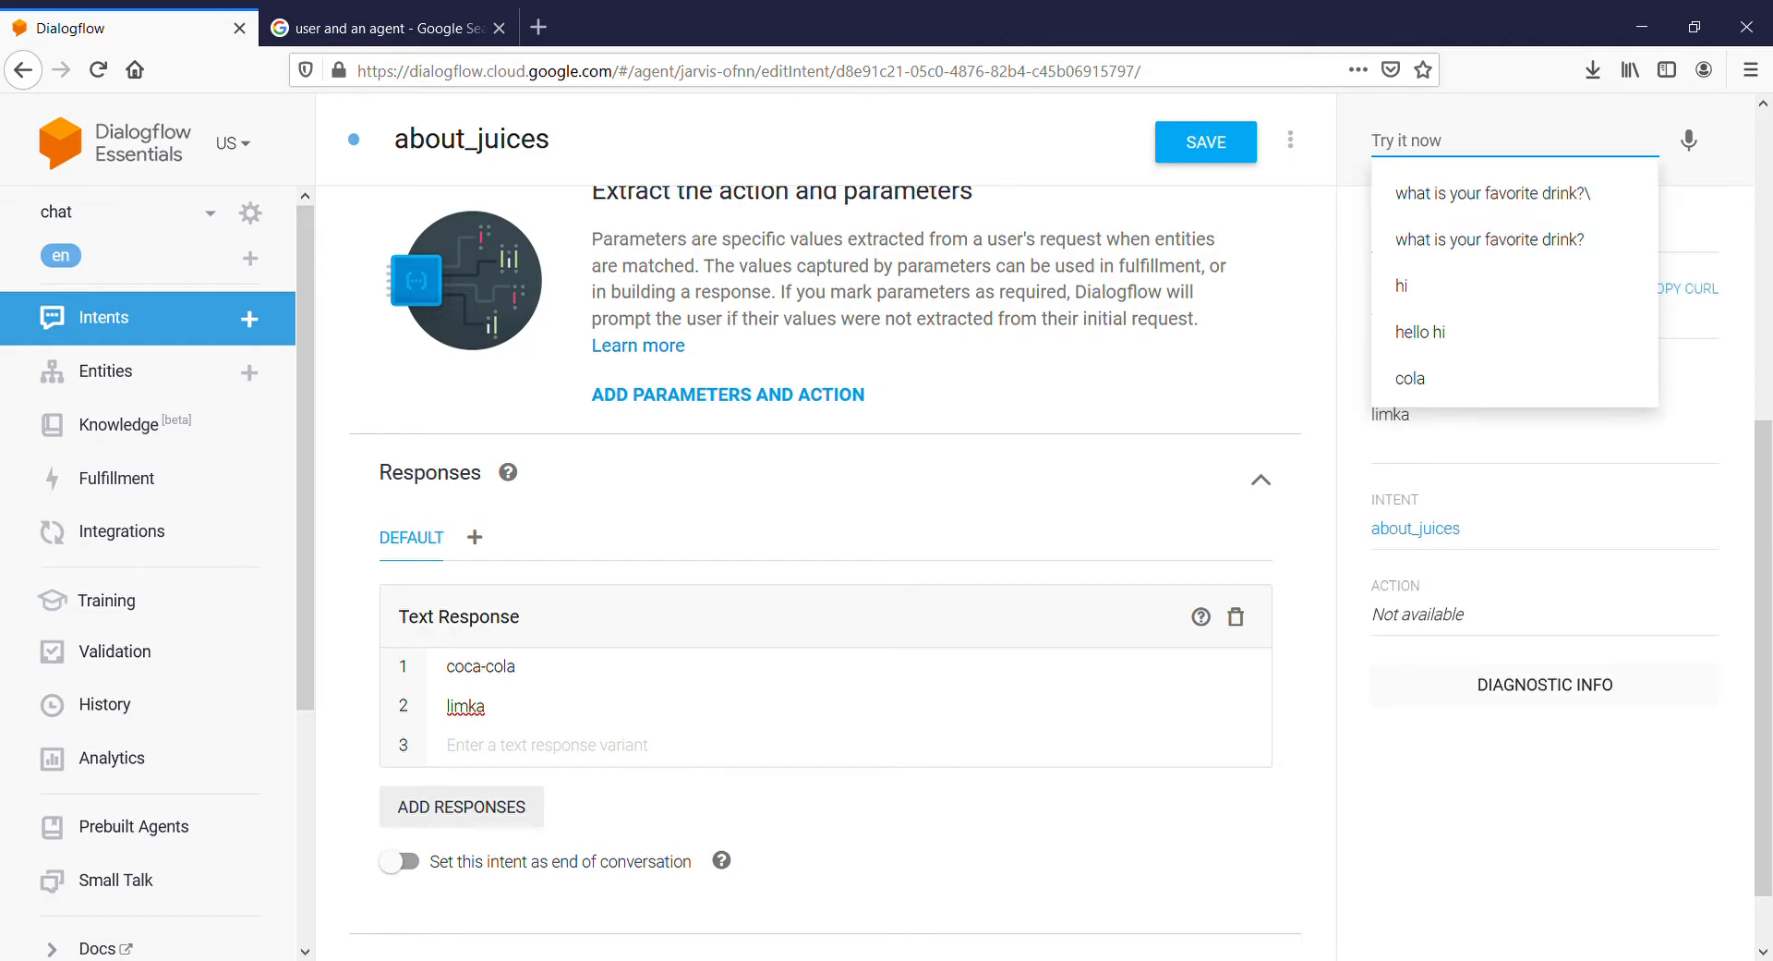
pyautogui.click(1515, 445)
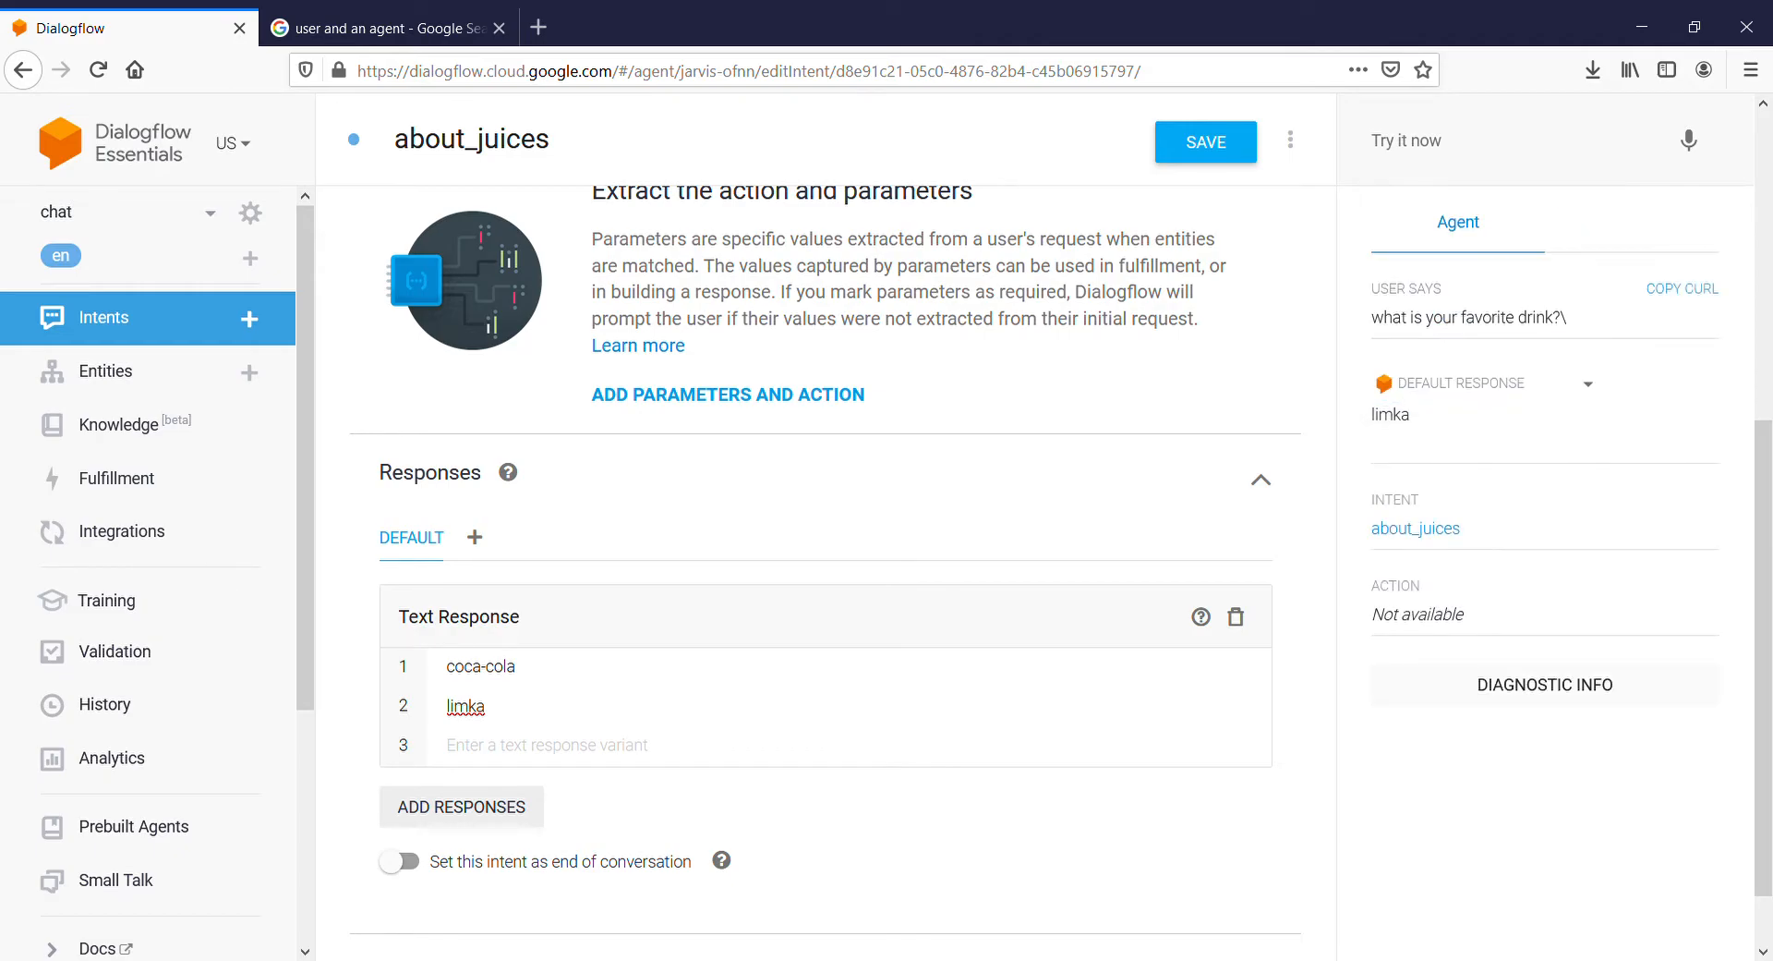
# Copy "favorite drink?" from the training phrase and test the agent with that shortened question.
pyautogui.scroll(5, 826, 554)
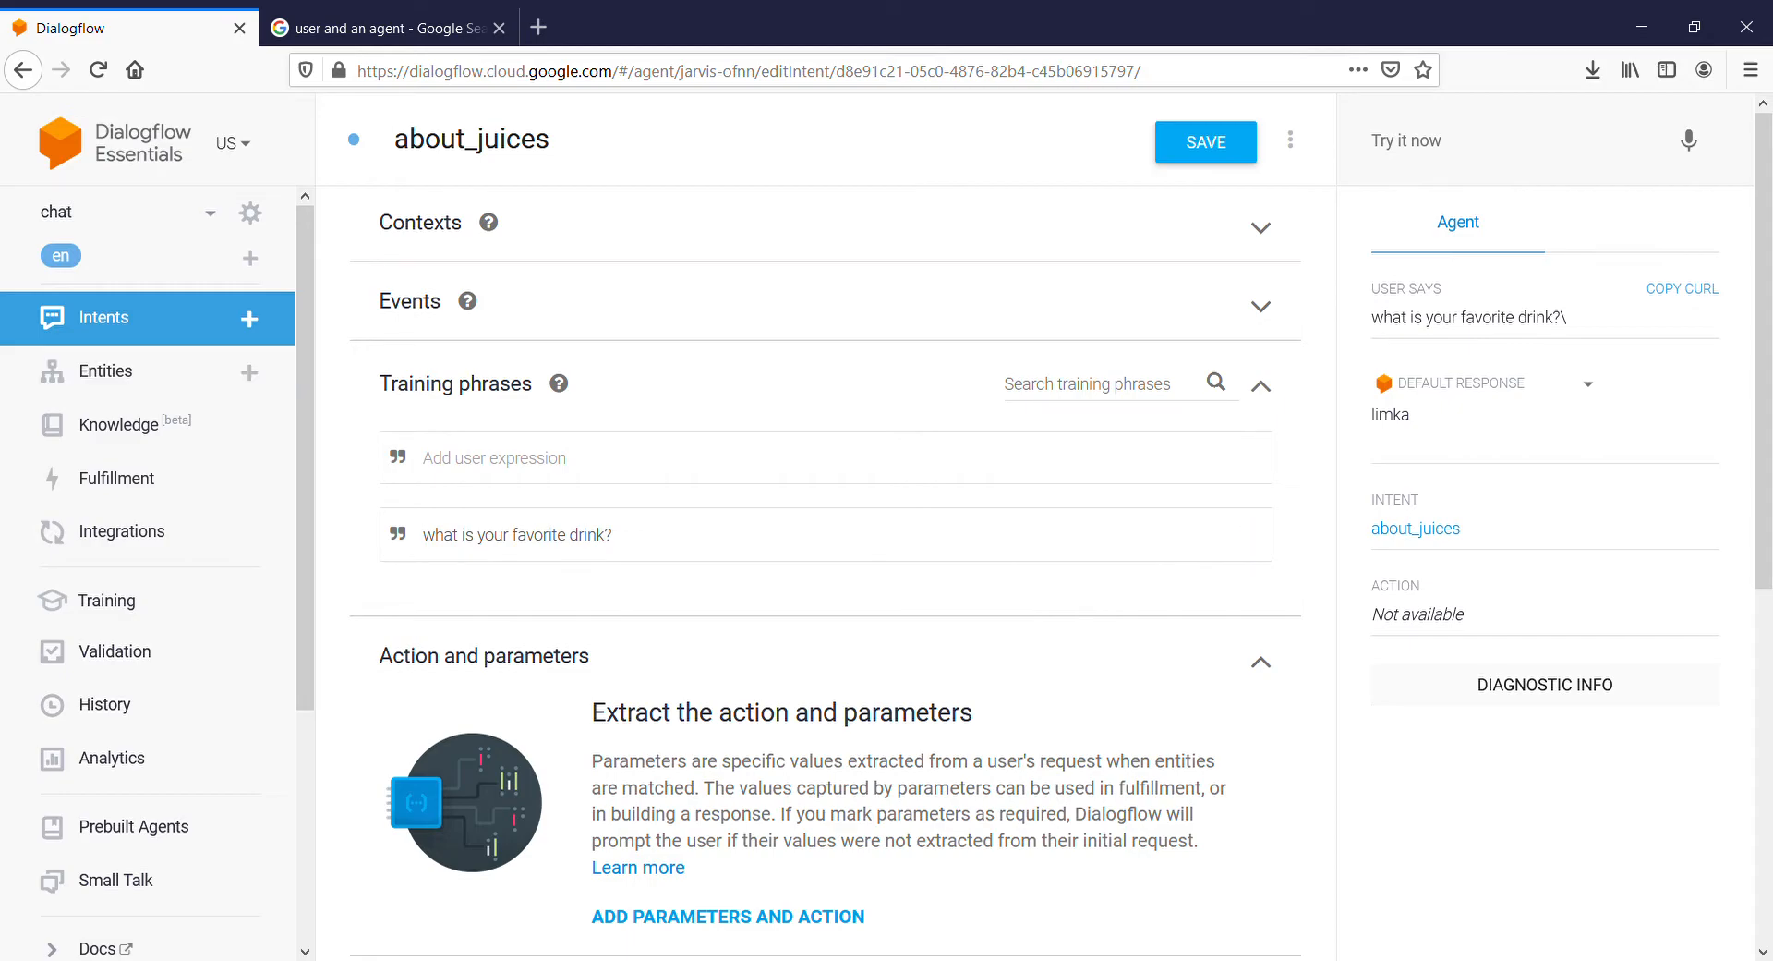
pyautogui.moveTo(508, 535); pyautogui.dragTo(612, 535)
pyautogui.hotkey('ctrl', 'c')
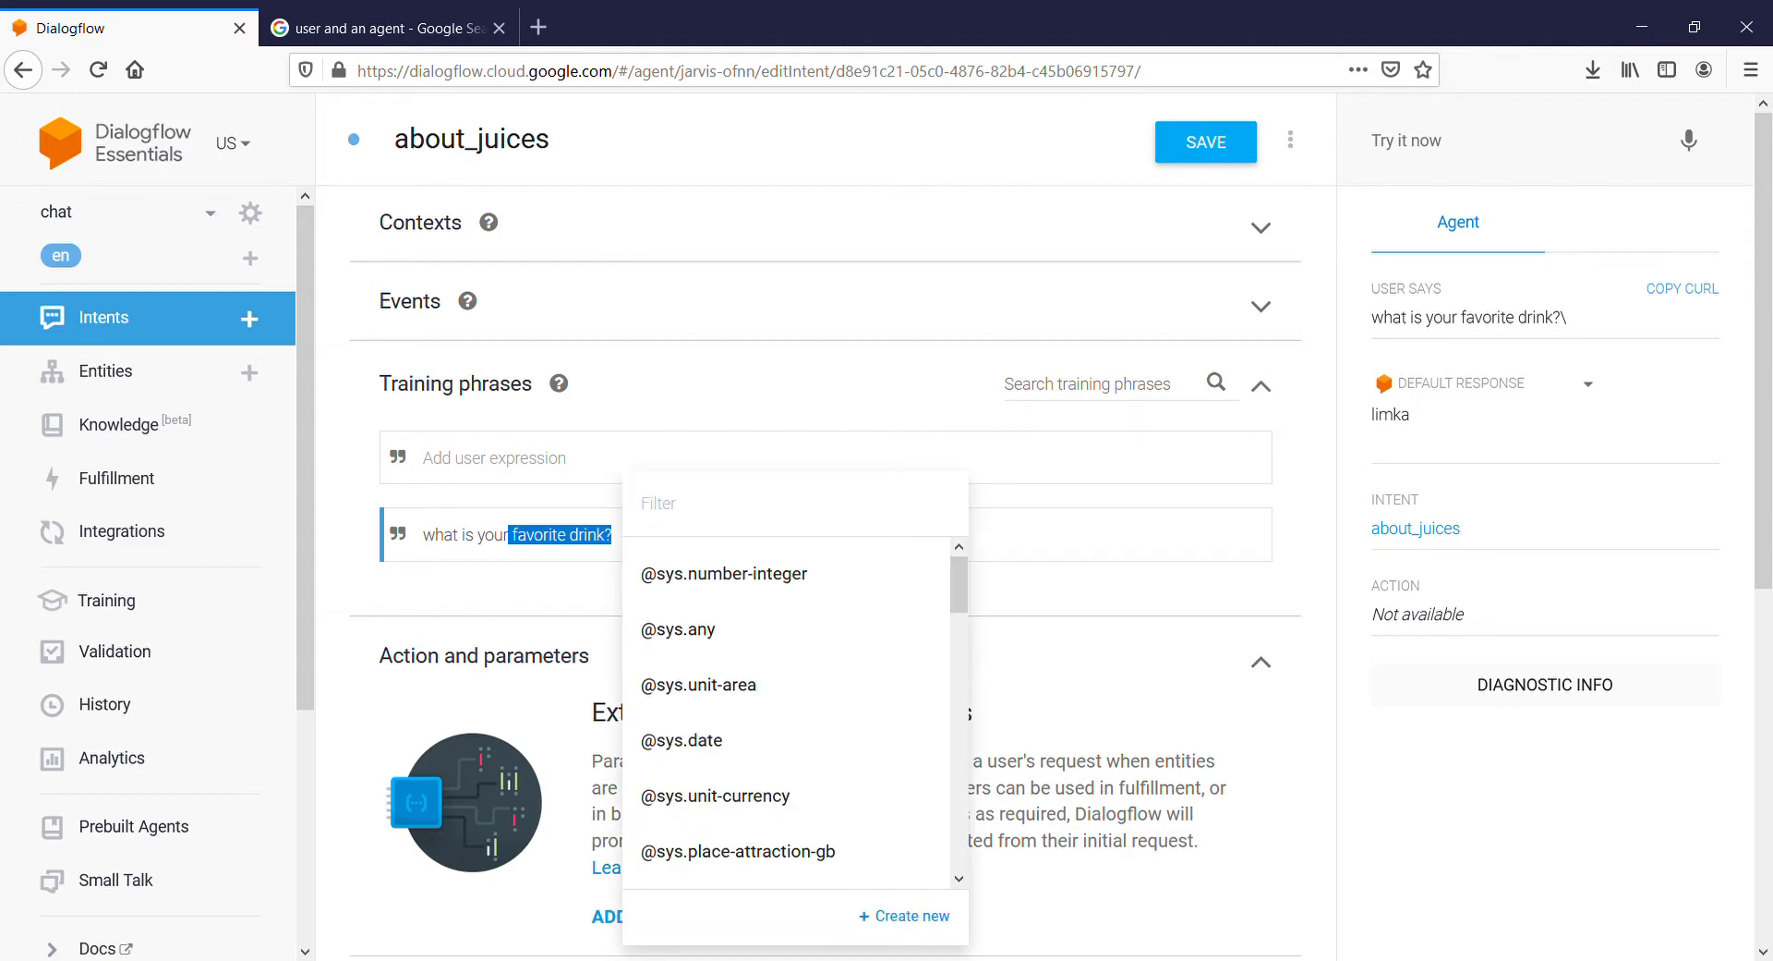
pyautogui.click(1441, 141)
pyautogui.hotkey('ctrl', 'v')
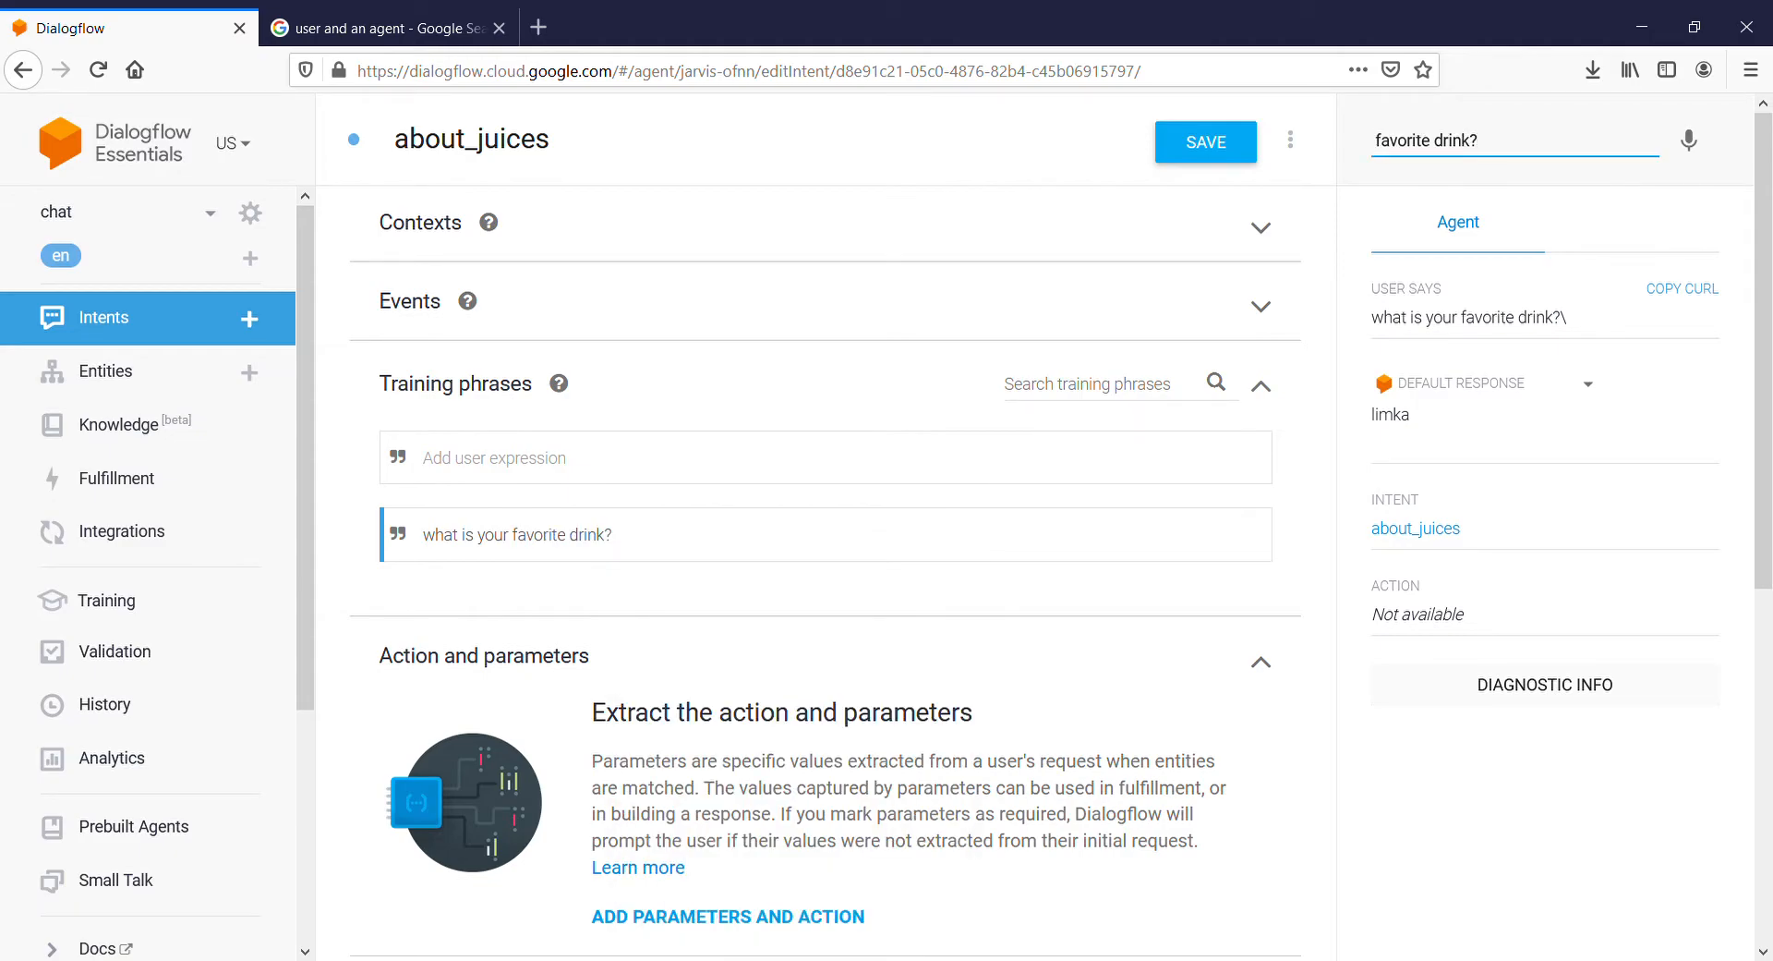
pyautogui.write('\\')
pyautogui.press('BackSpace')
pyautogui.press('Return')
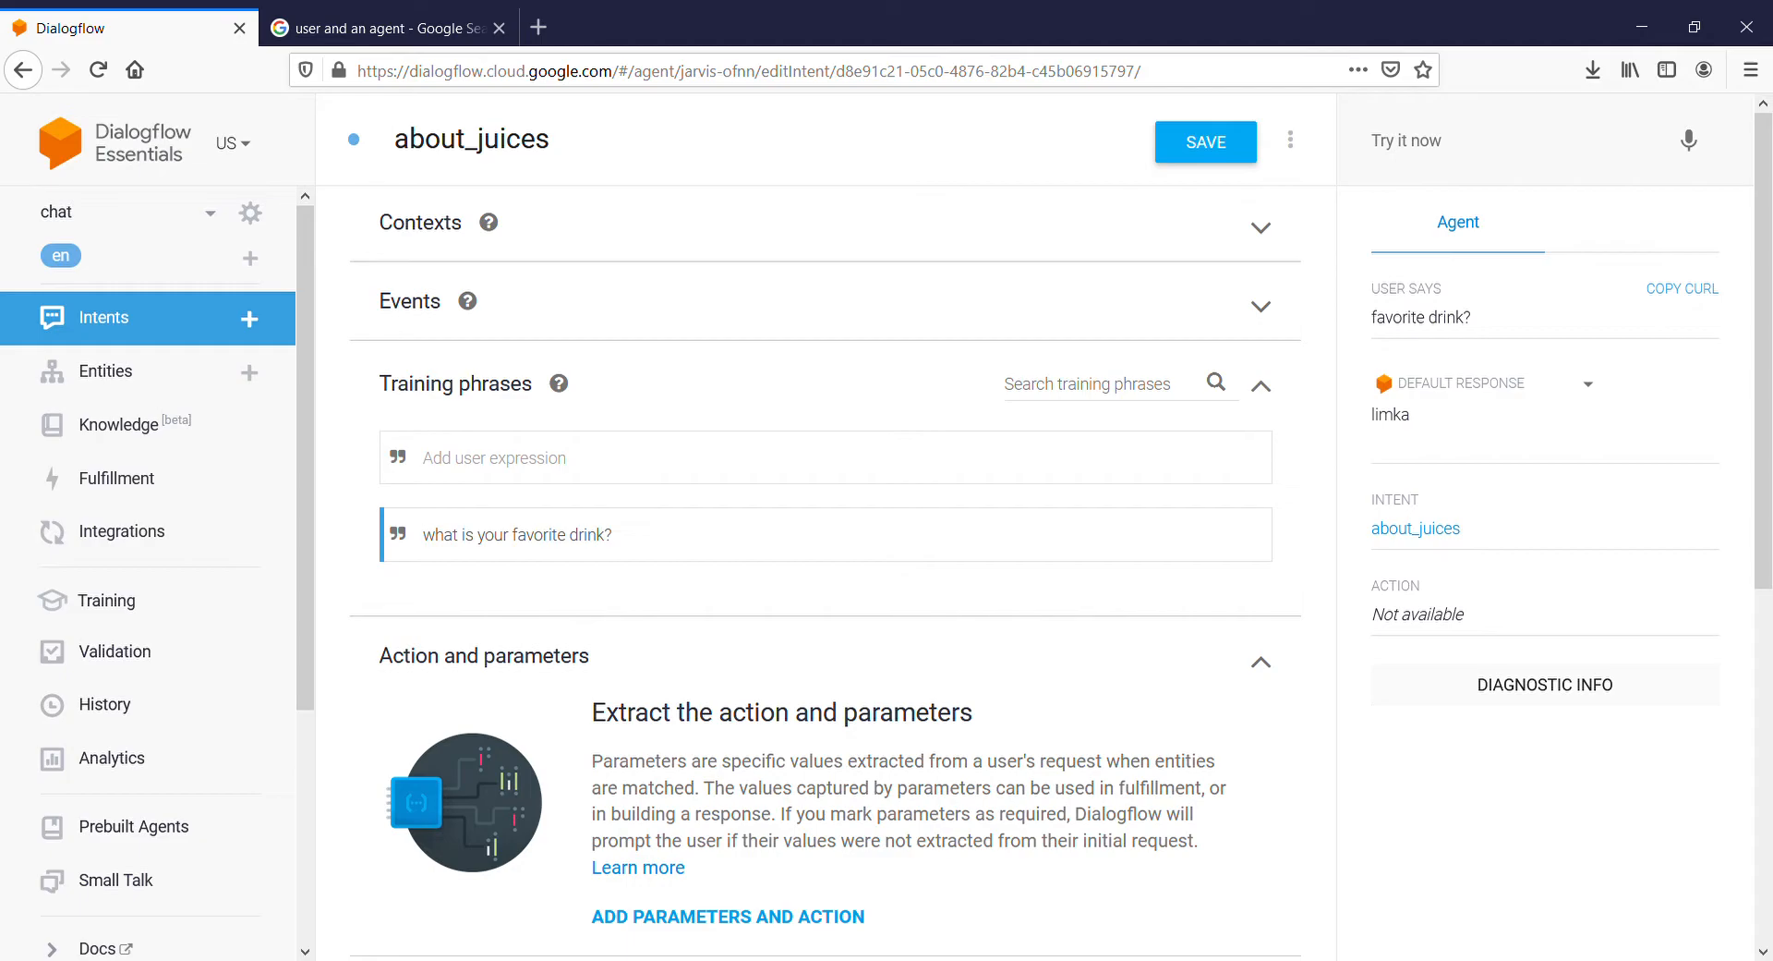
# Rename the about_juices intent as "appointment" and save it.
pyautogui.scroll(-6, 825, 554)
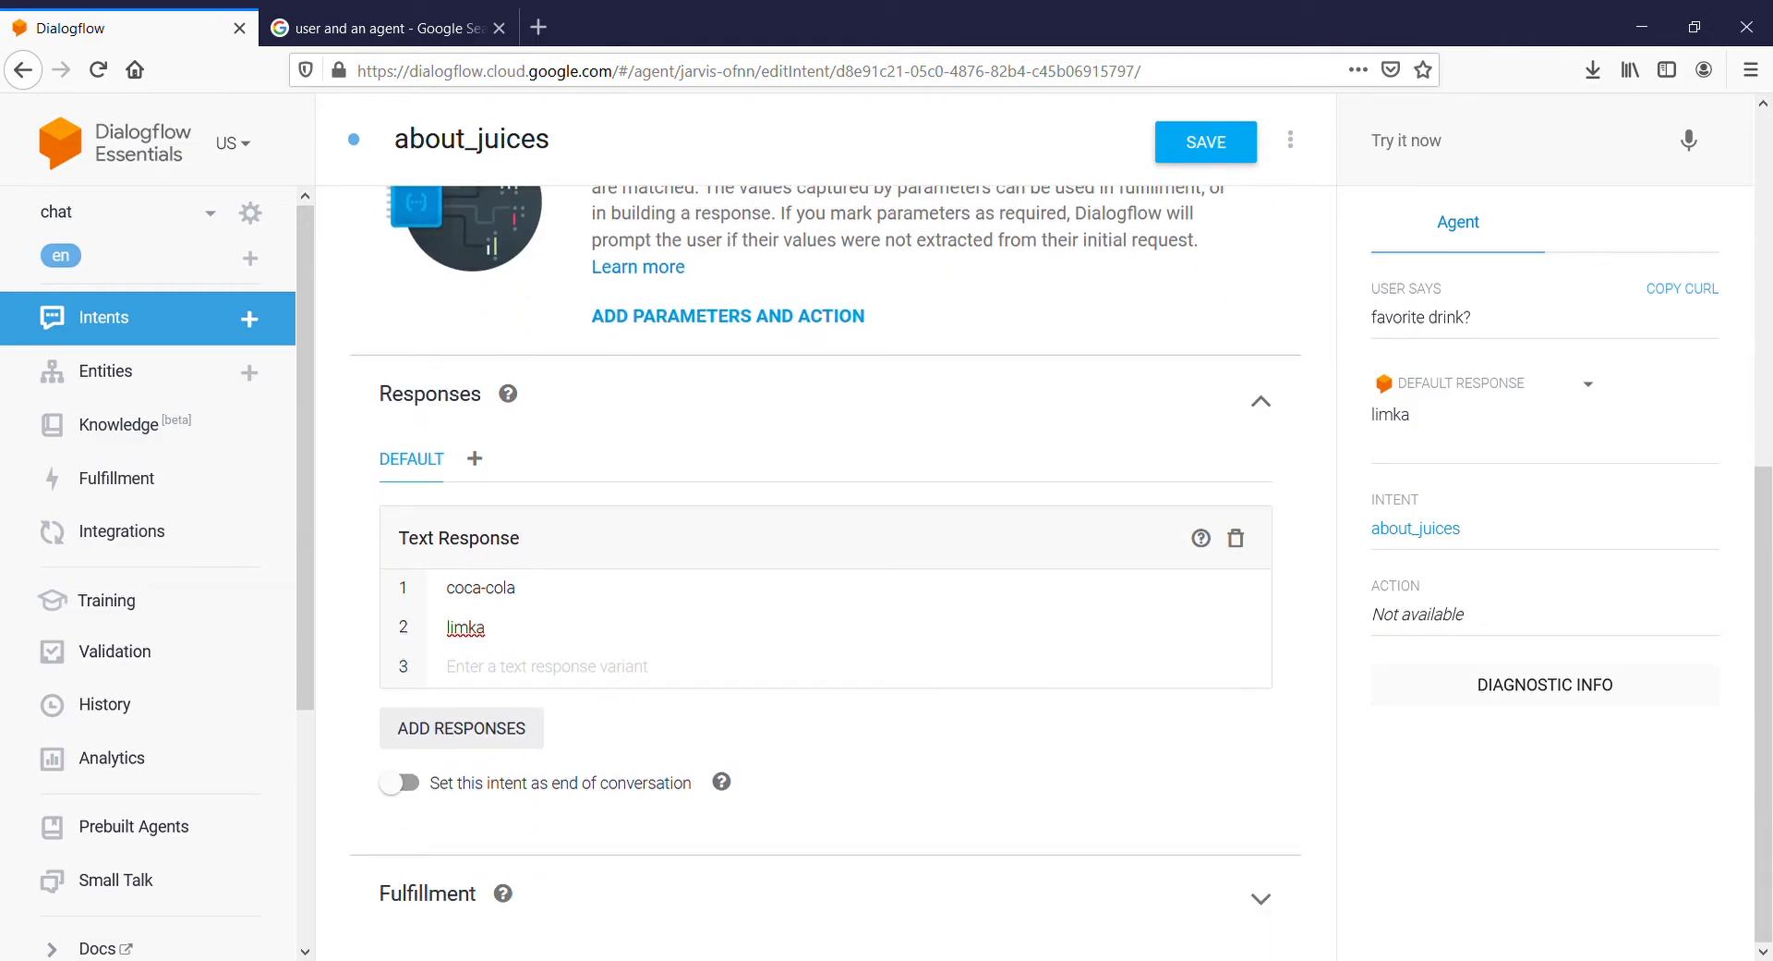
pyautogui.scroll(6, 825, 555)
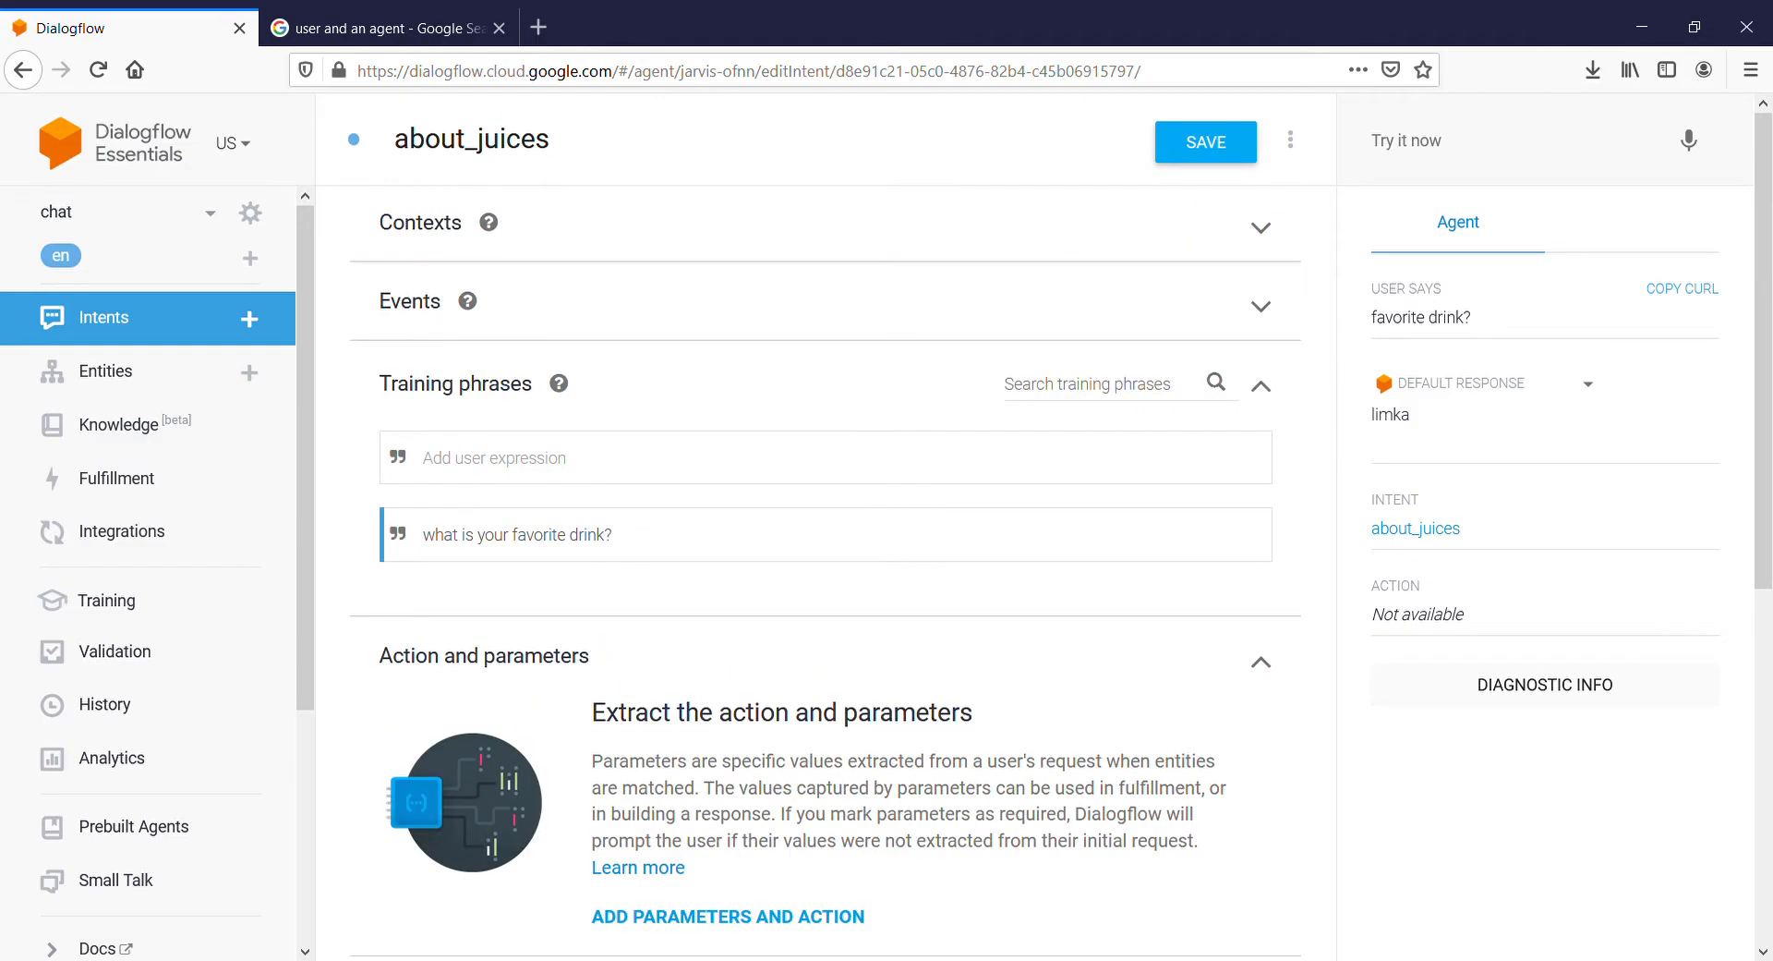
pyautogui.scroll(-2, 826, 554)
pyautogui.scroll(2, 825, 554)
pyautogui.click(551, 139)
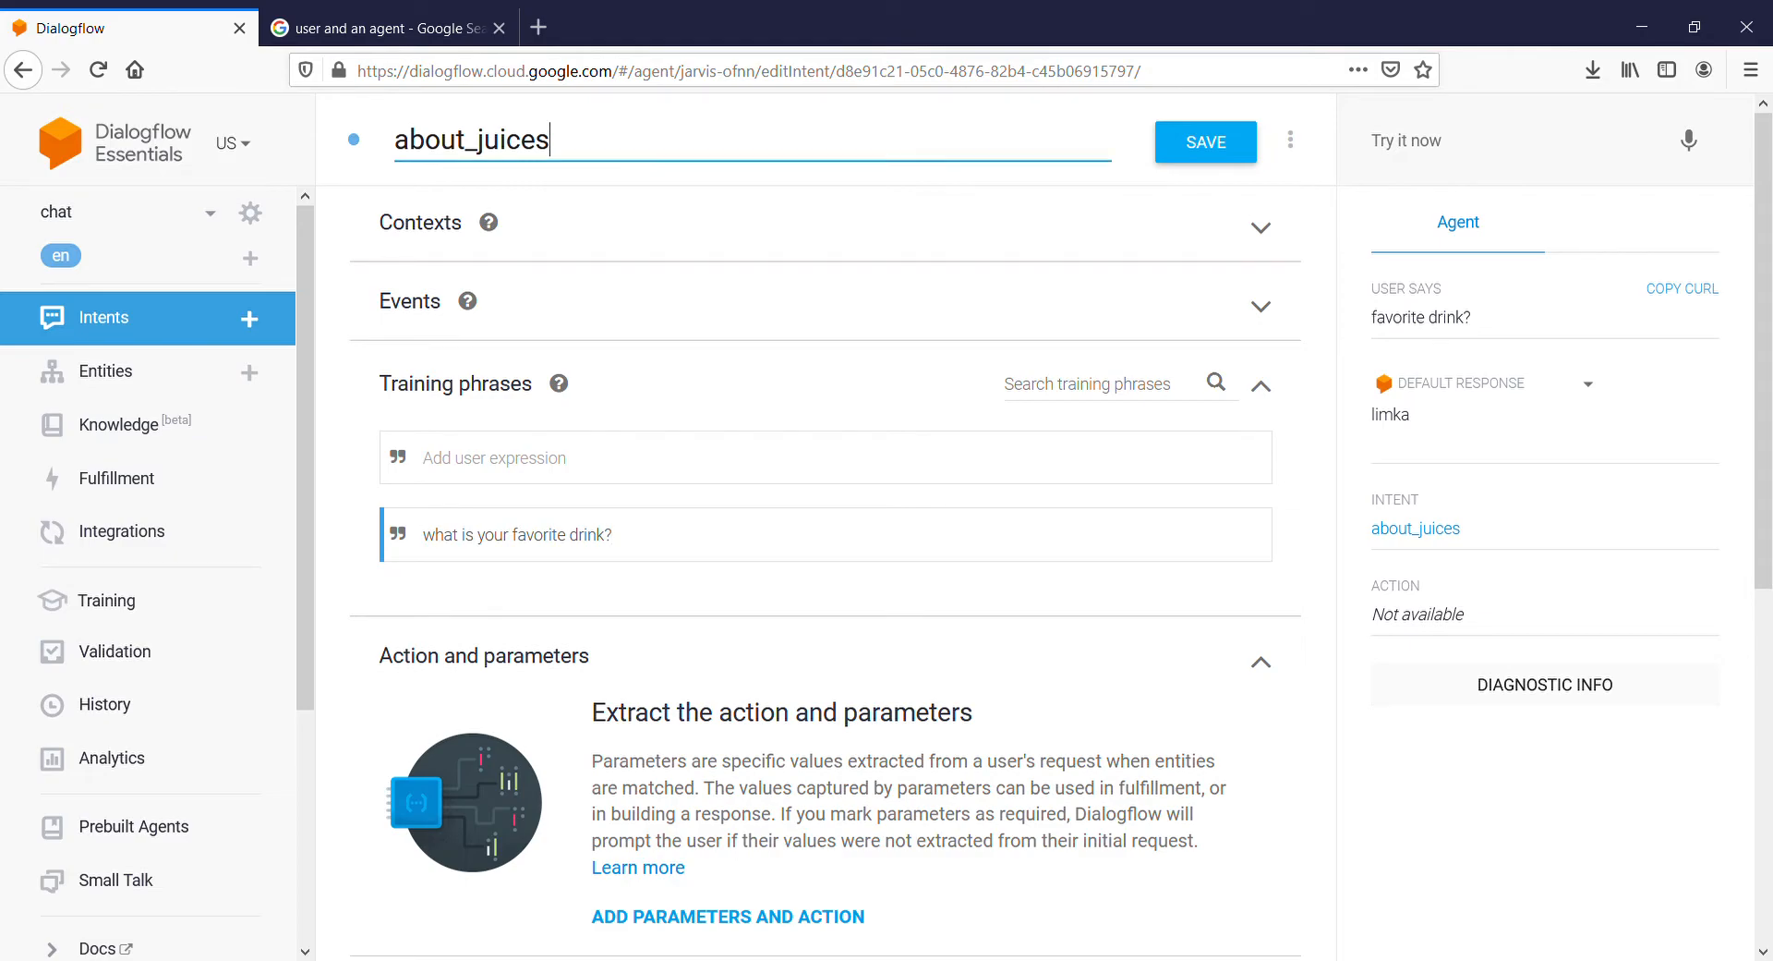
pyautogui.press('BackSpace')
pyautogui.press('BackSpace')
pyautogui.press('BackSpace')
pyautogui.press('BackSpace')
pyautogui.press('BackSpace')
pyautogui.press('BackSpace')
pyautogui.press('BackSpace')
pyautogui.press('BackSpace')
pyautogui.press('BackSpace')
pyautogui.press('BackSpace')
pyautogui.press('BackSpace')
pyautogui.press('BackSpace')
pyautogui.write('appoi')
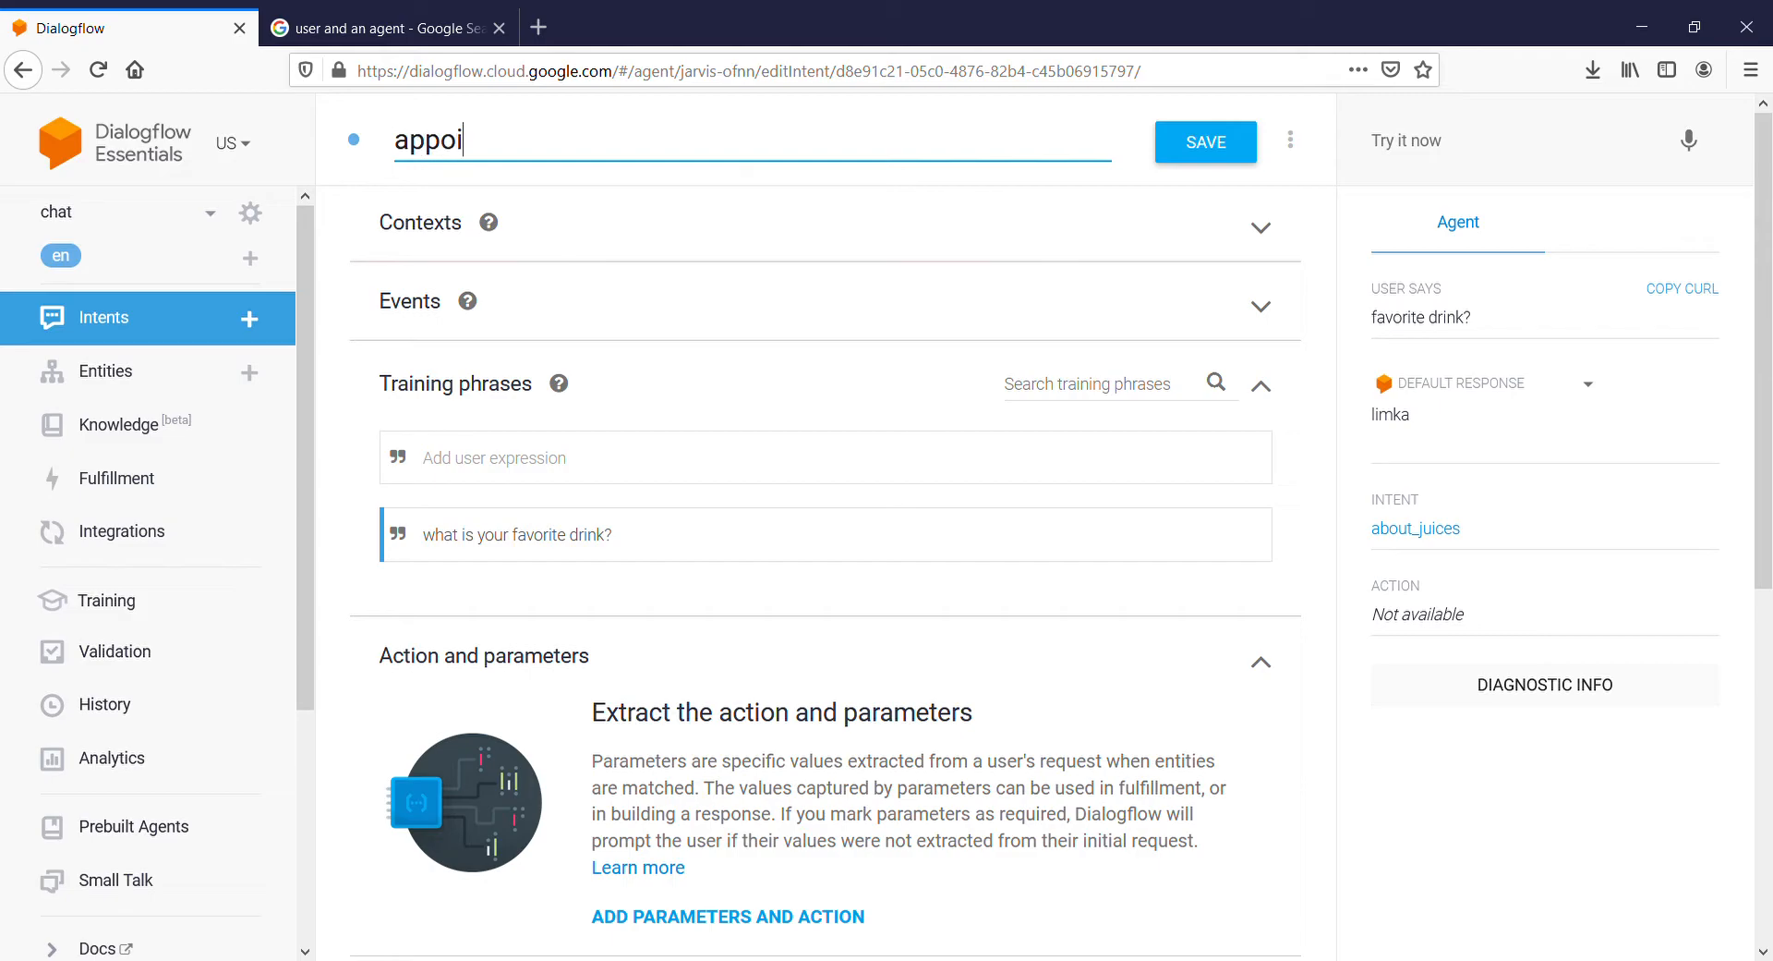
pyautogui.write('ntment')
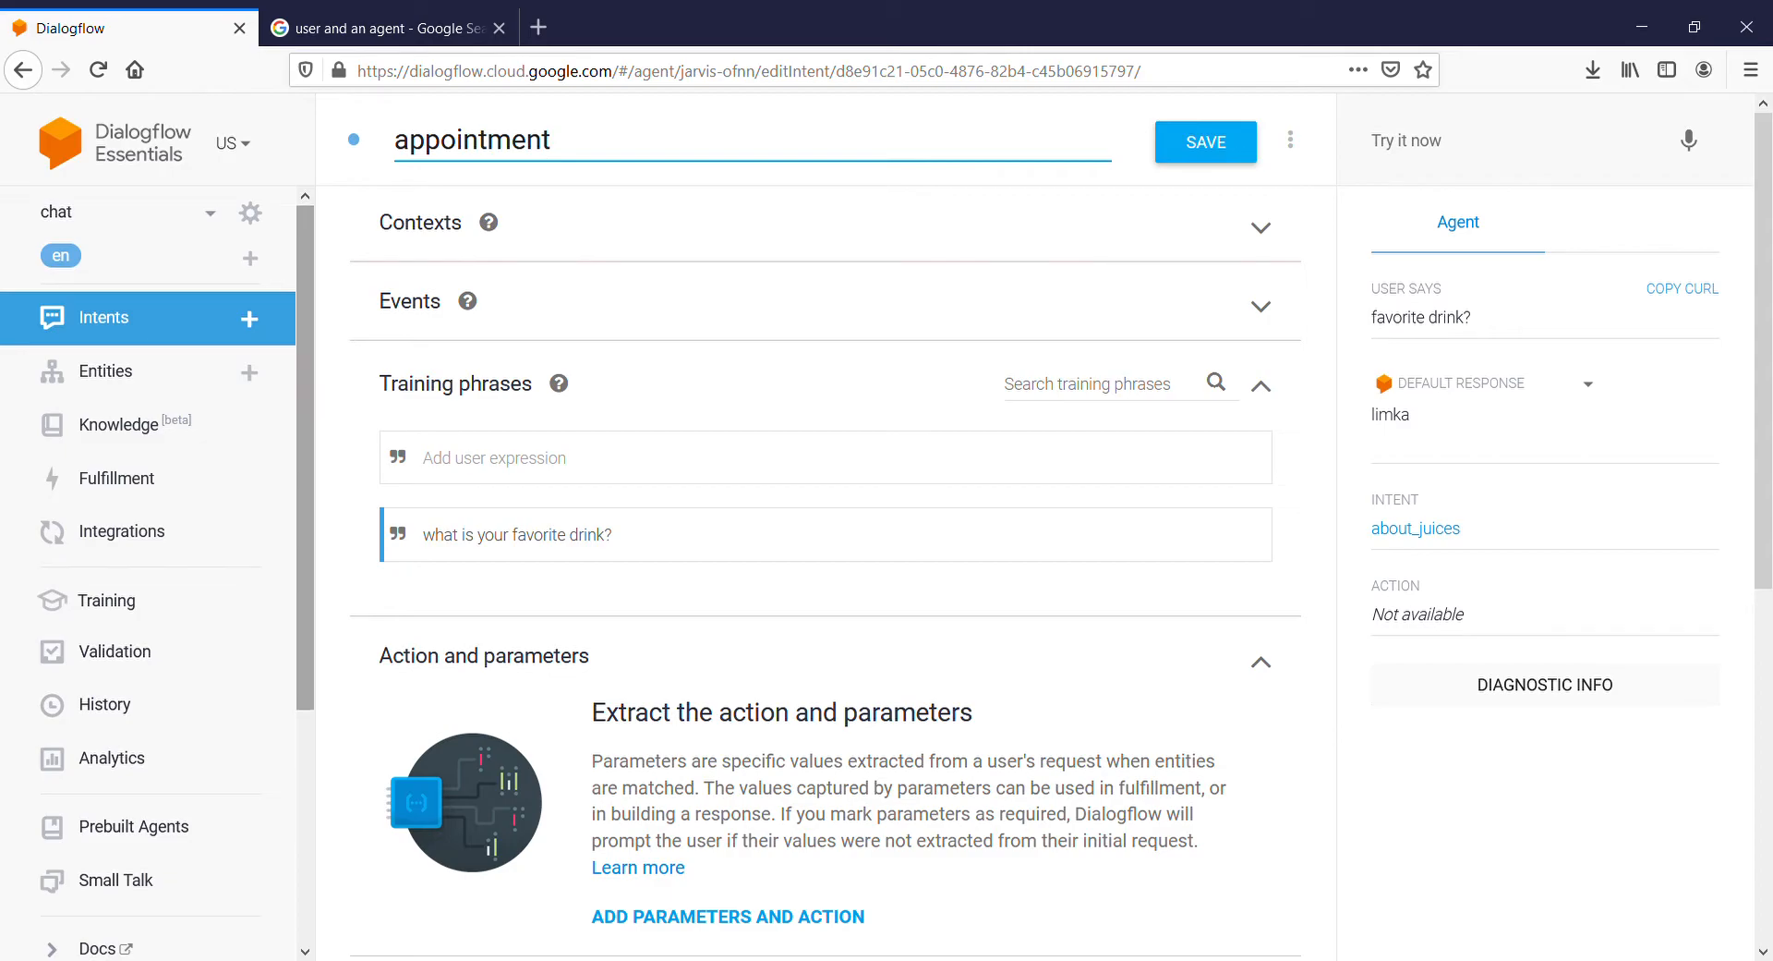
pyautogui.scroll(-3, 826, 572)
pyautogui.scroll(3, 826, 573)
pyautogui.click(1217, 142)
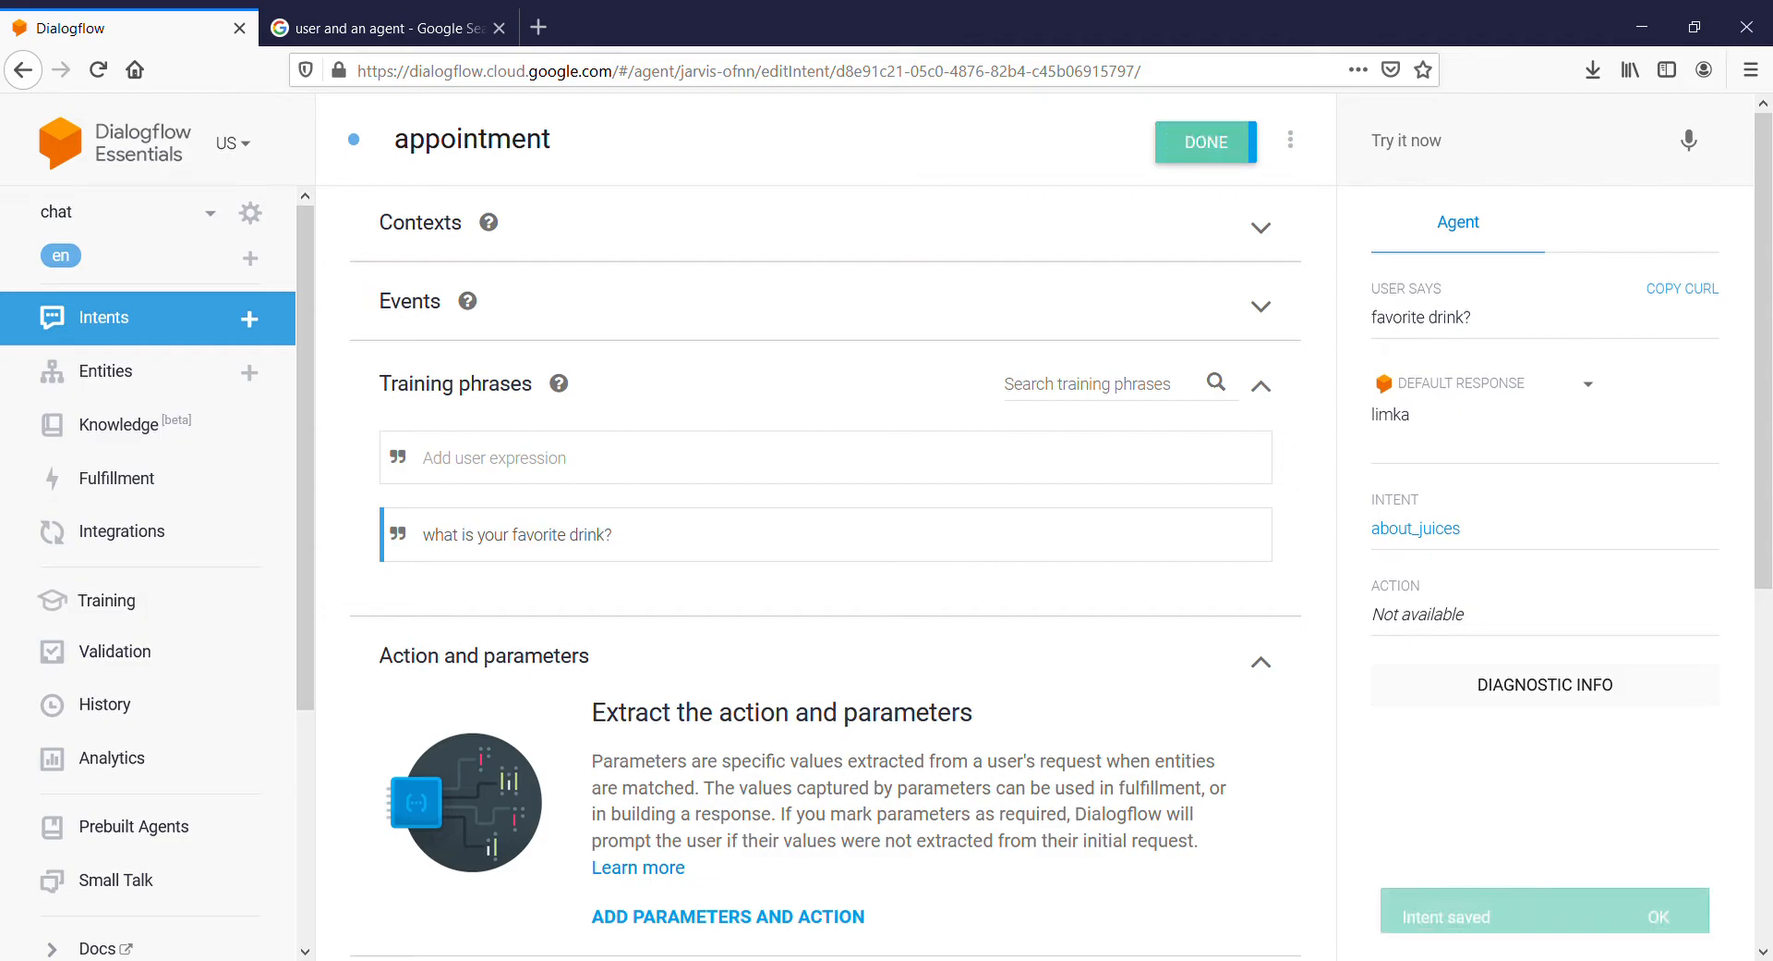
# Replace the training phrase "what is your favorite drink?" with "i want an appointment today.".
pyautogui.hotkey('ctrl', 'a')
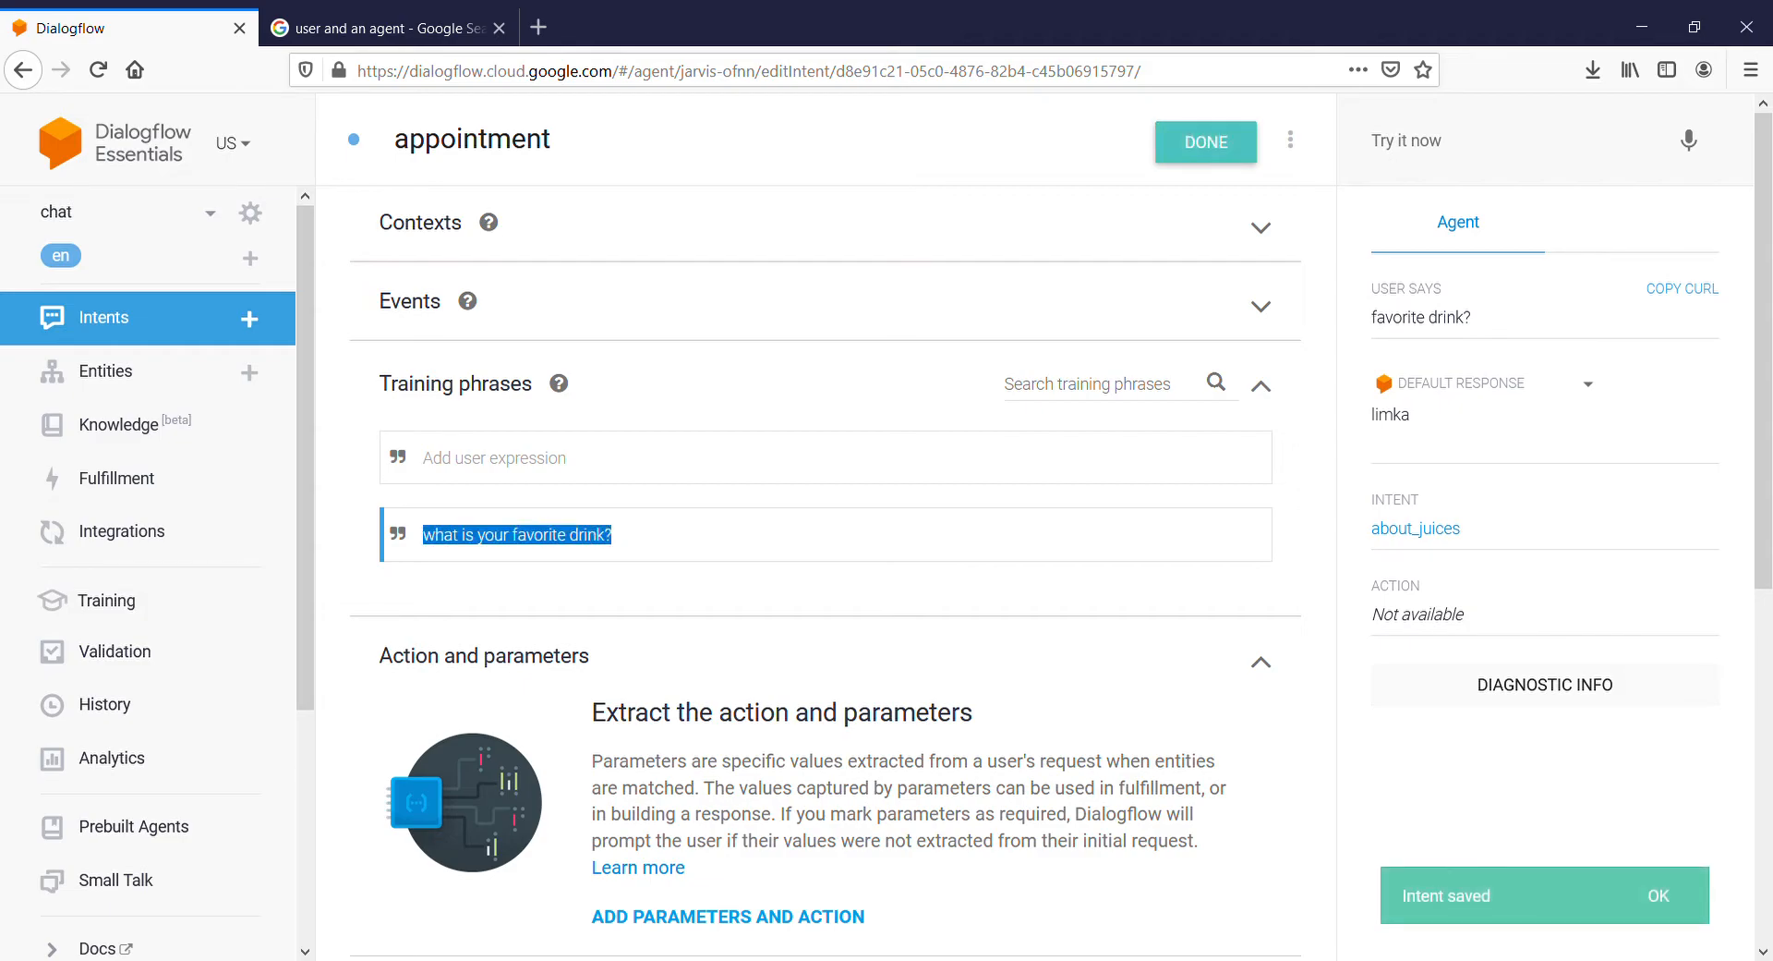
pyautogui.press('BackSpace')
pyautogui.click(462, 458)
pyautogui.write('i')
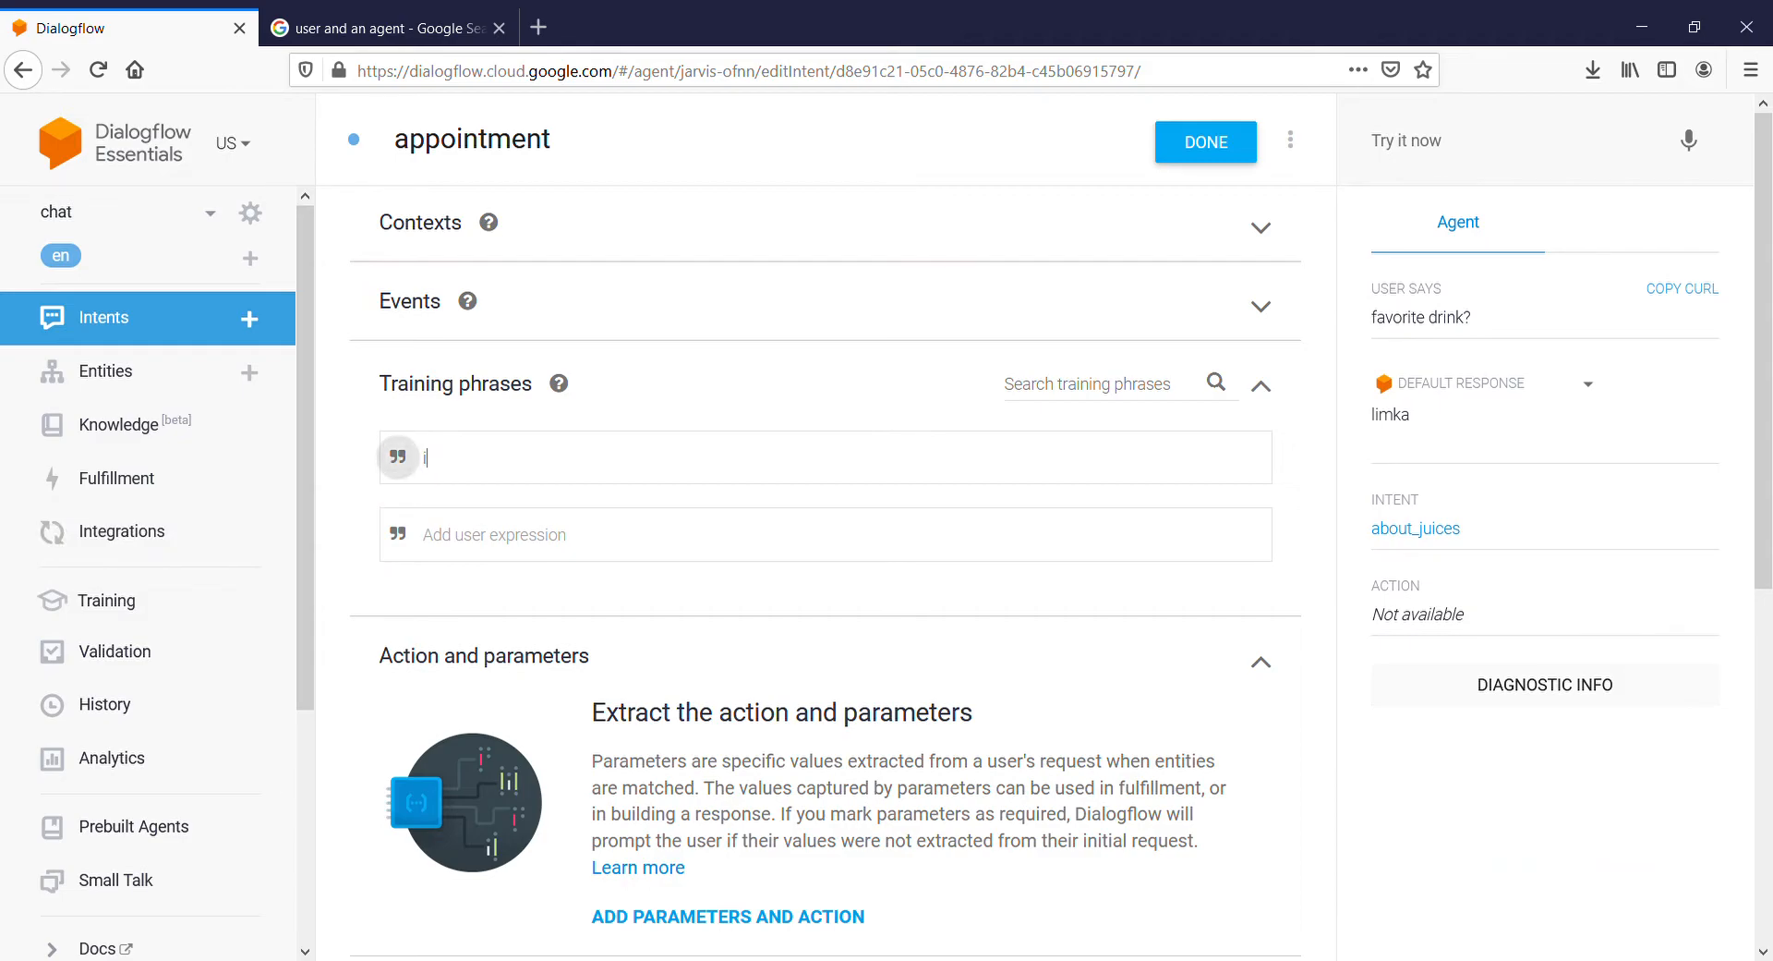
pyautogui.write(' want an appoint')
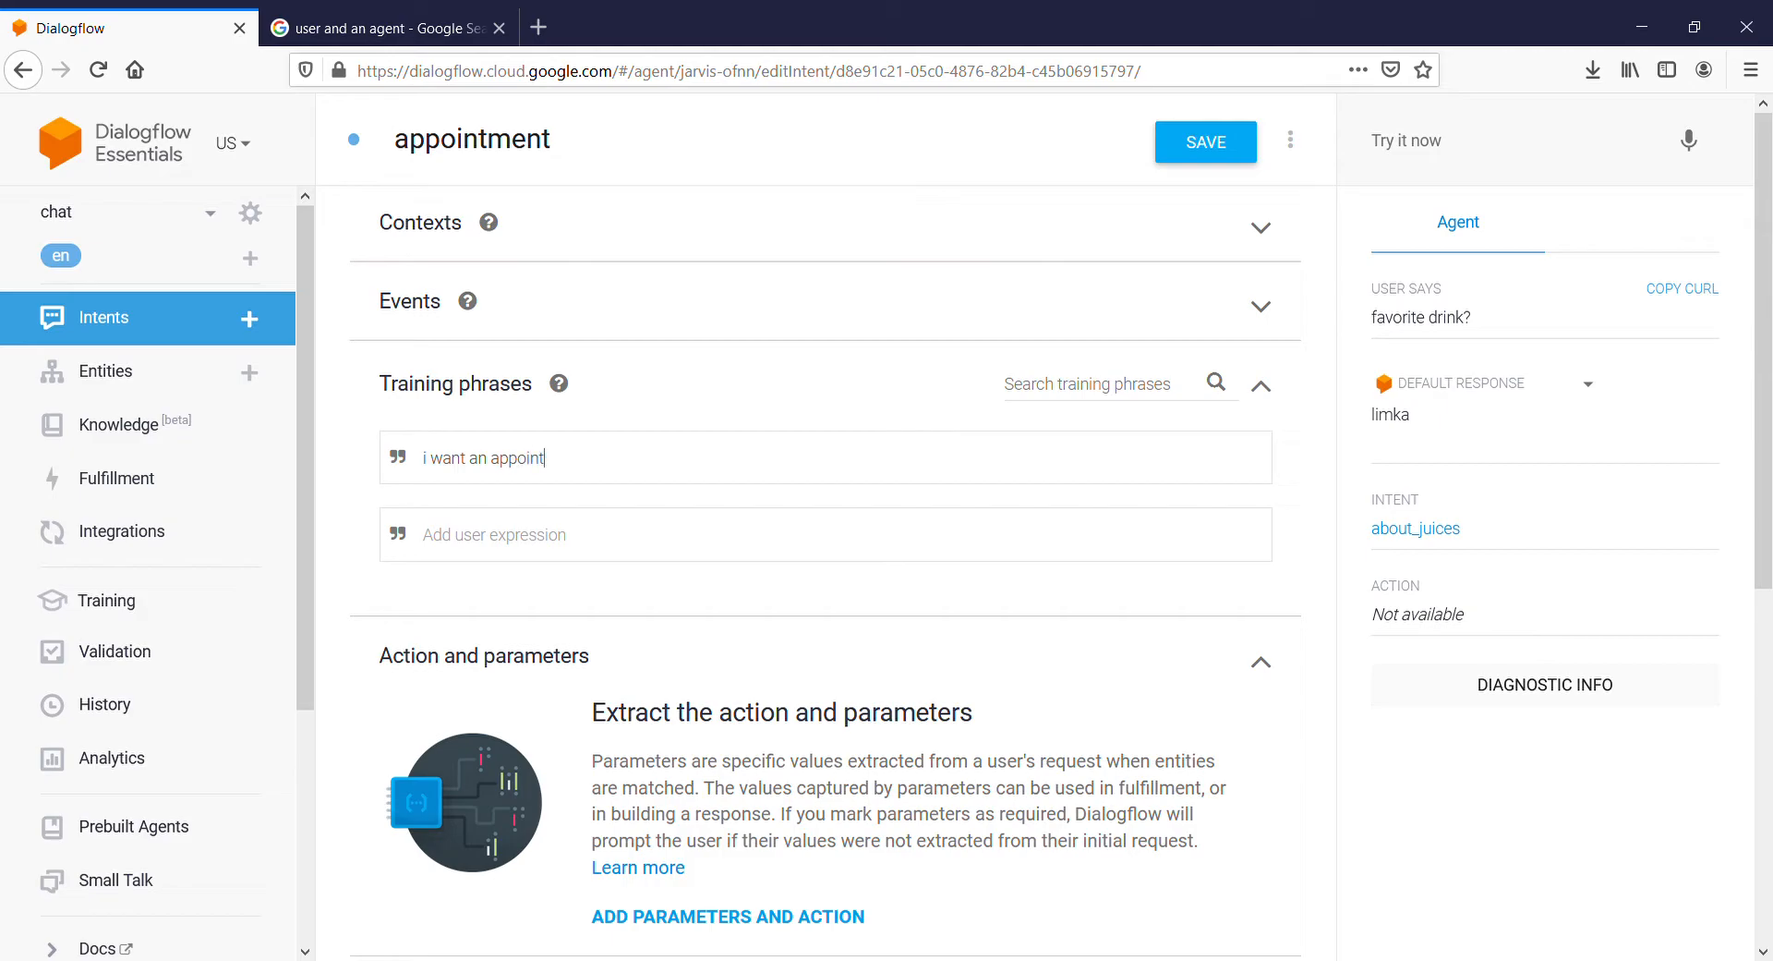
pyautogui.write('ment today')
pyautogui.press('Return')
pyautogui.write('.')
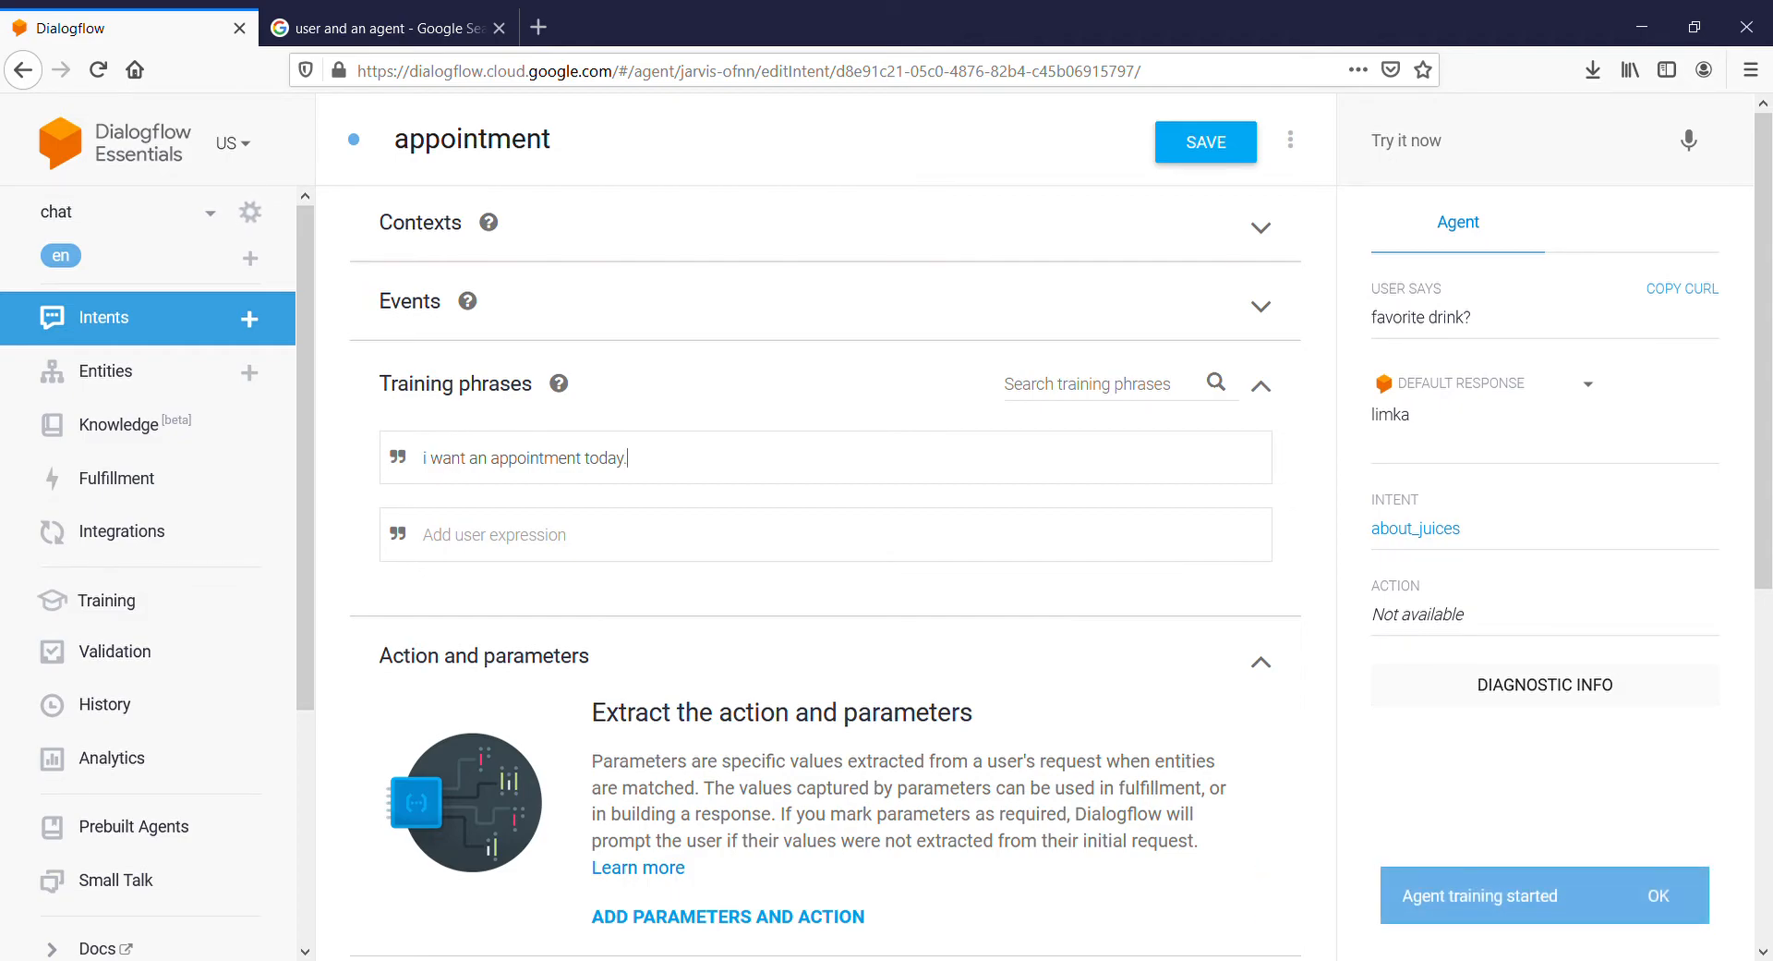
# Add parameters and action to the appointment intent and mark the first parameter as required.
pyautogui.scroll(-3, 825, 572)
pyautogui.scroll(3, 826, 572)
pyautogui.scroll(-3, 826, 573)
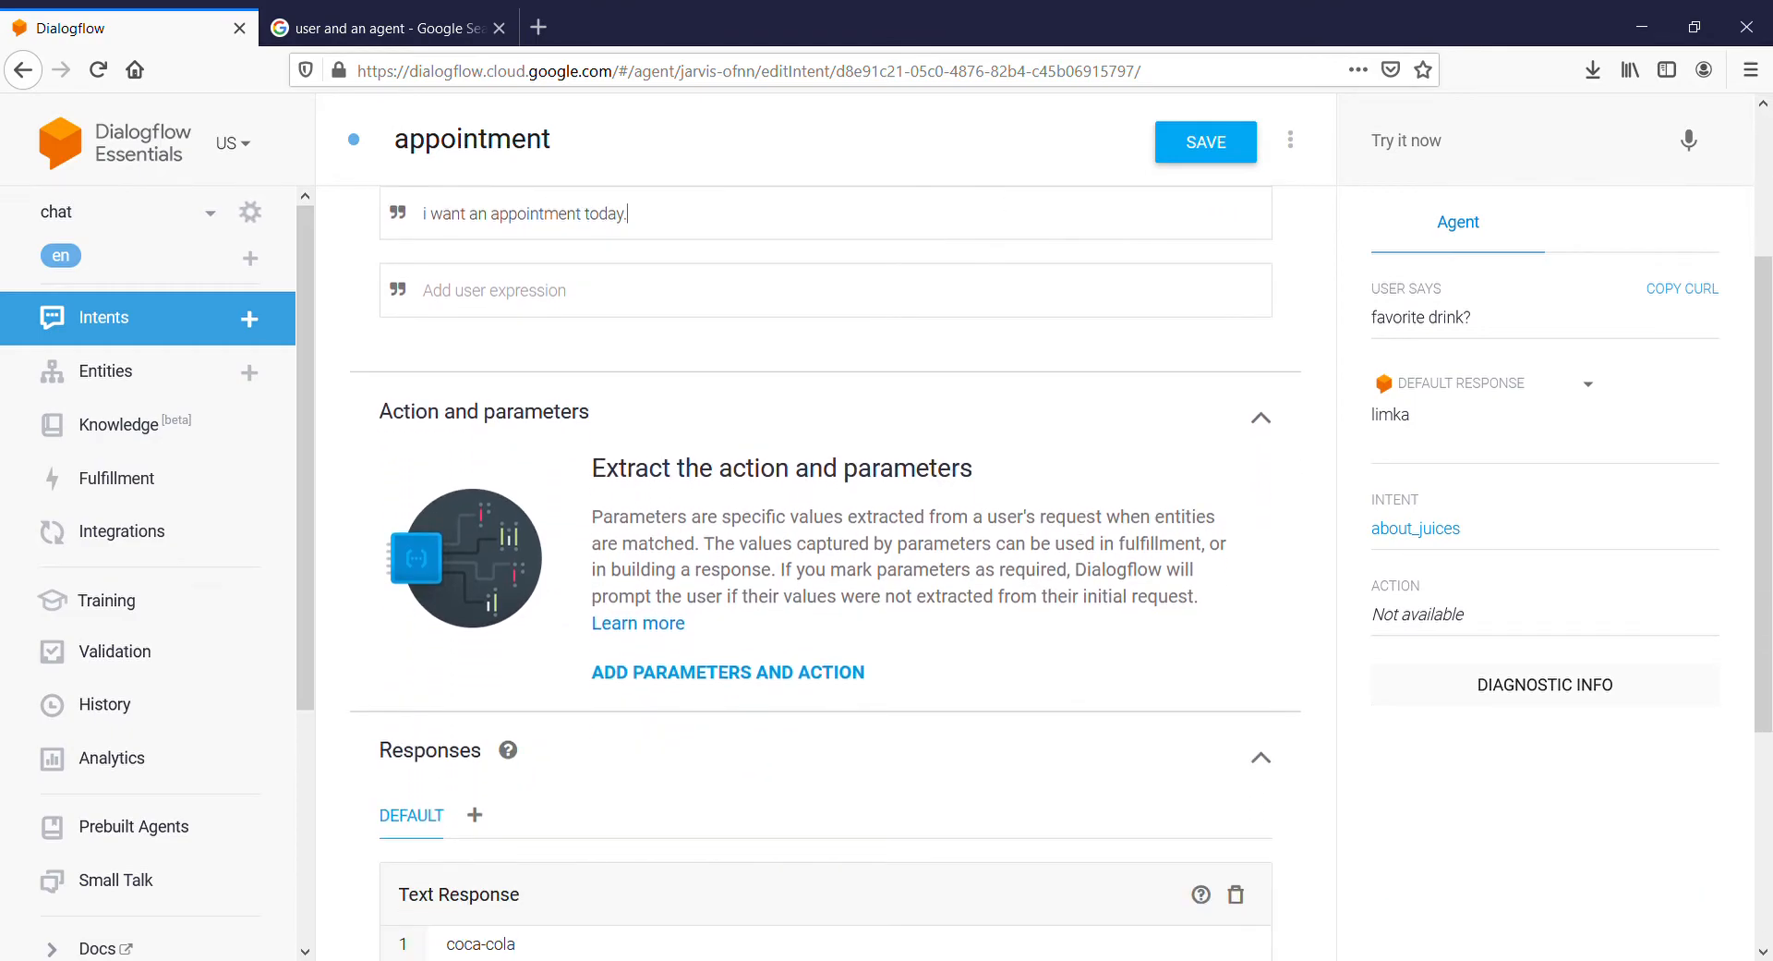
pyautogui.click(728, 672)
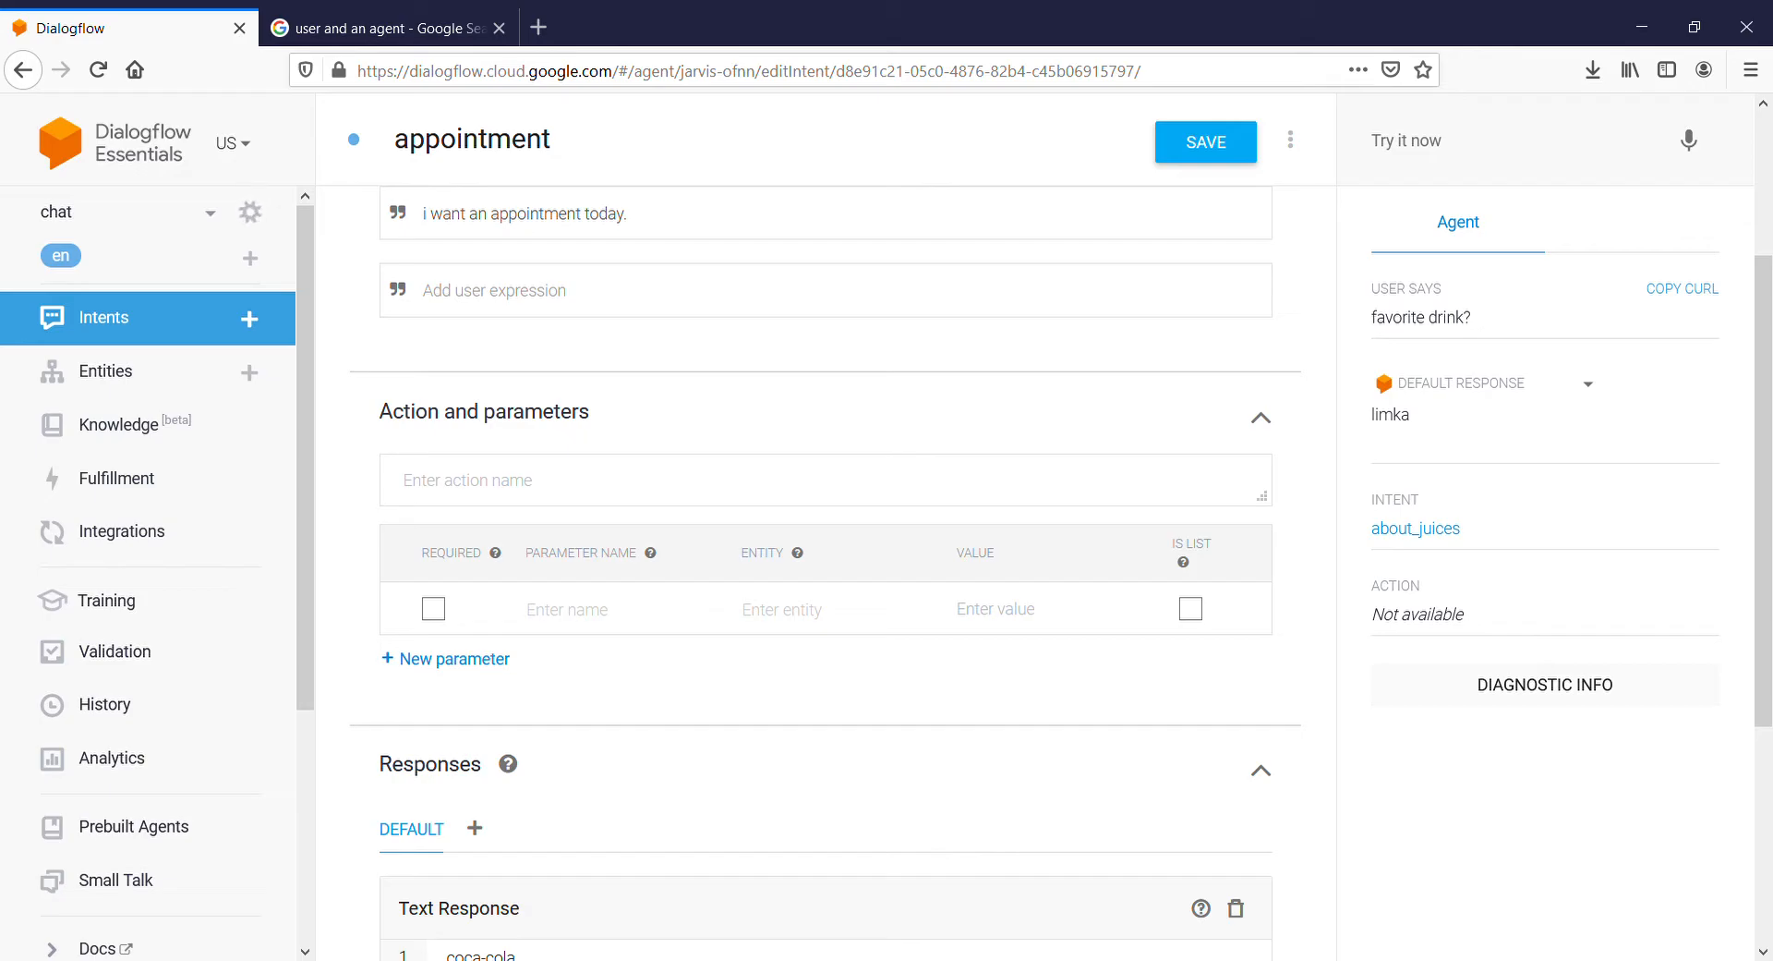
pyautogui.click(435, 608)
pyautogui.click(434, 609)
pyautogui.click(433, 608)
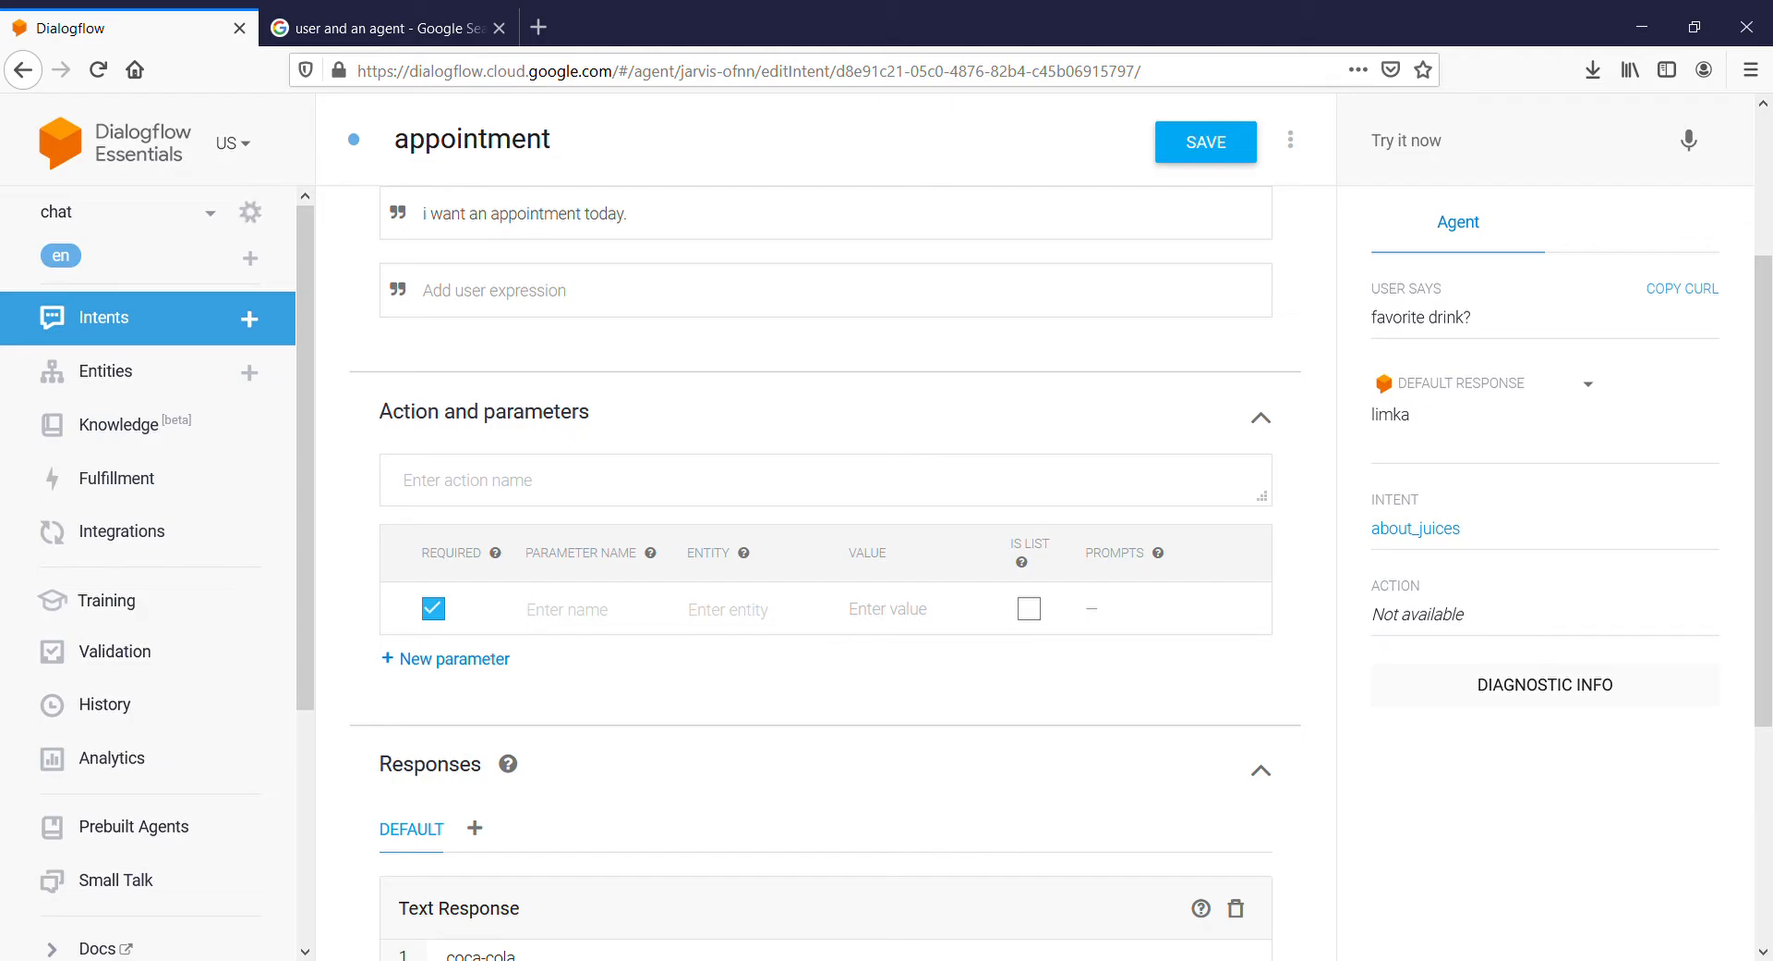
# Look through the entity types offered for "today" in the training phrase without assigning one.
pyautogui.scroll(3, 825, 555)
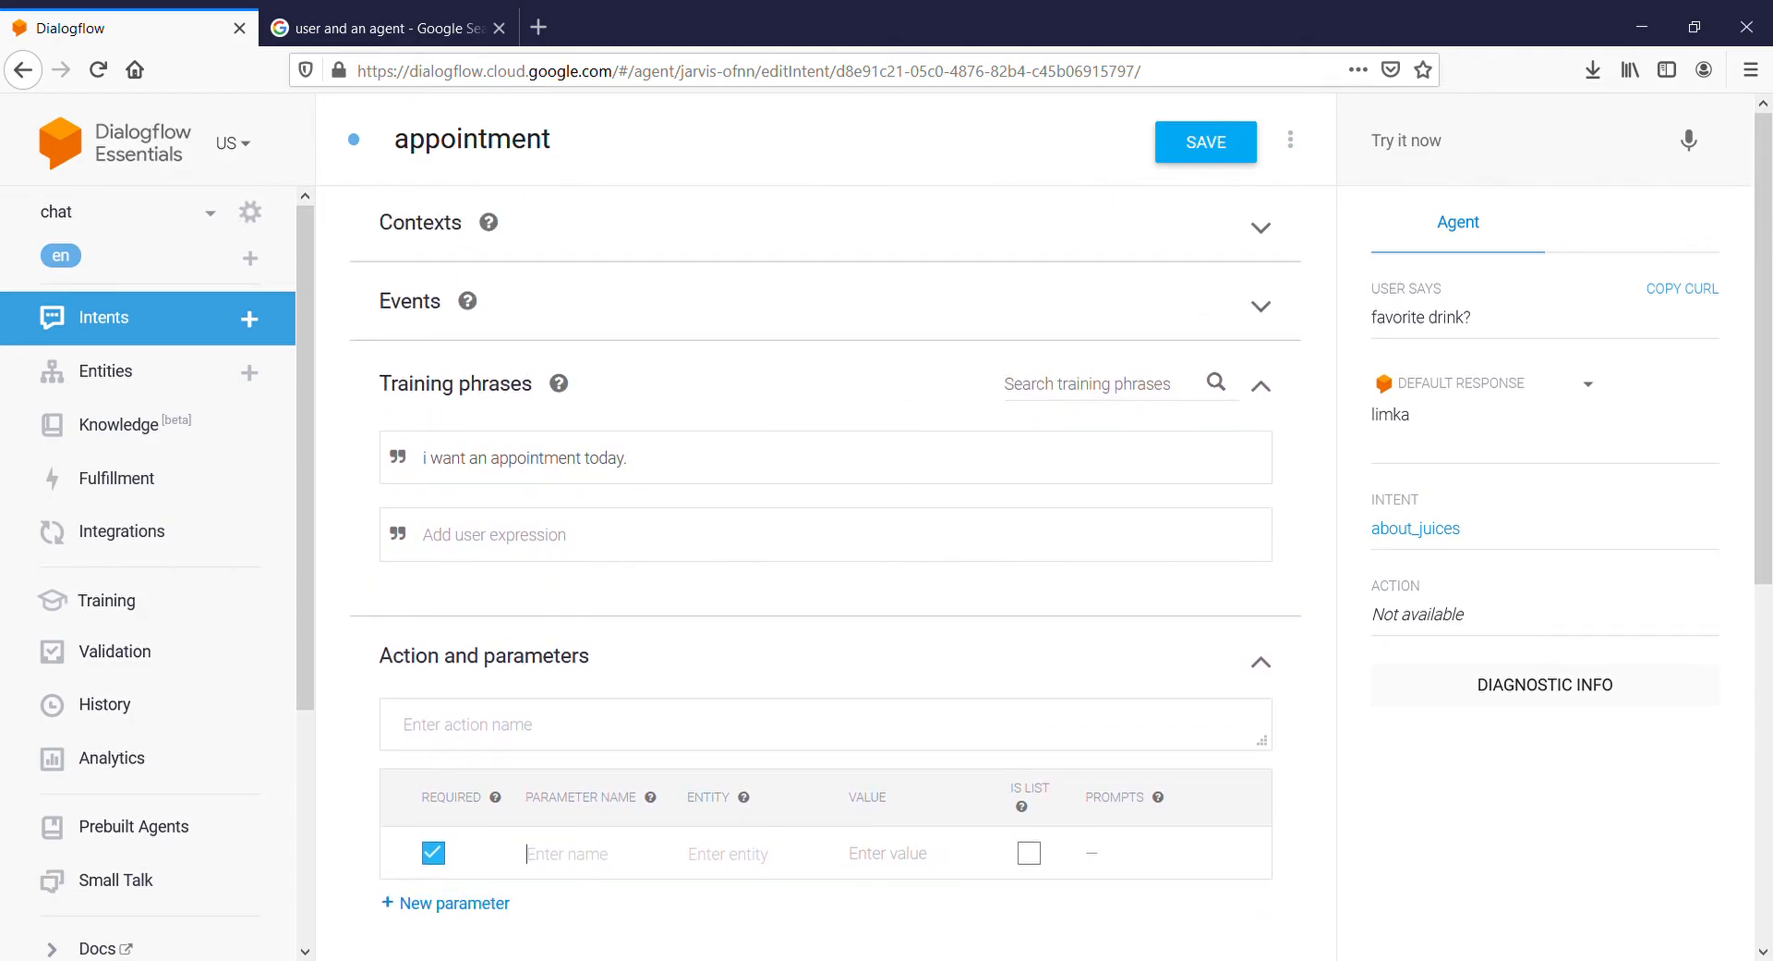
pyautogui.moveTo(627, 457); pyautogui.dragTo(585, 457)
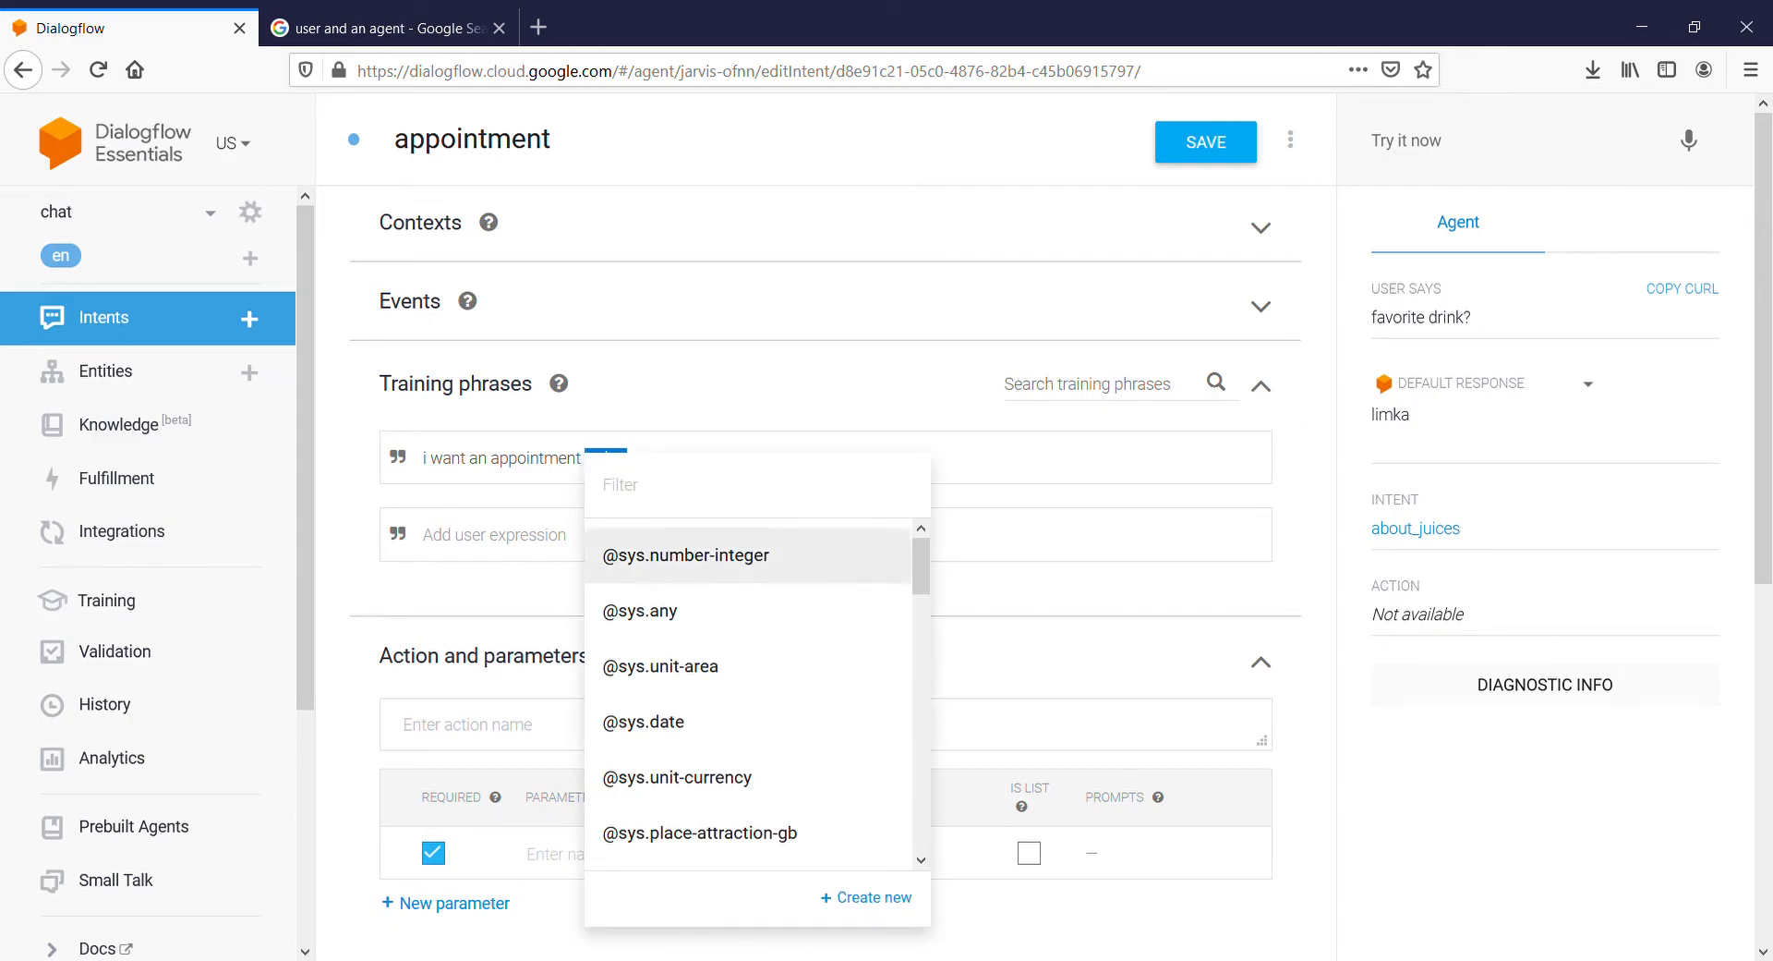
pyautogui.scroll(-10, 748, 693)
pyautogui.scroll(-8, 748, 653)
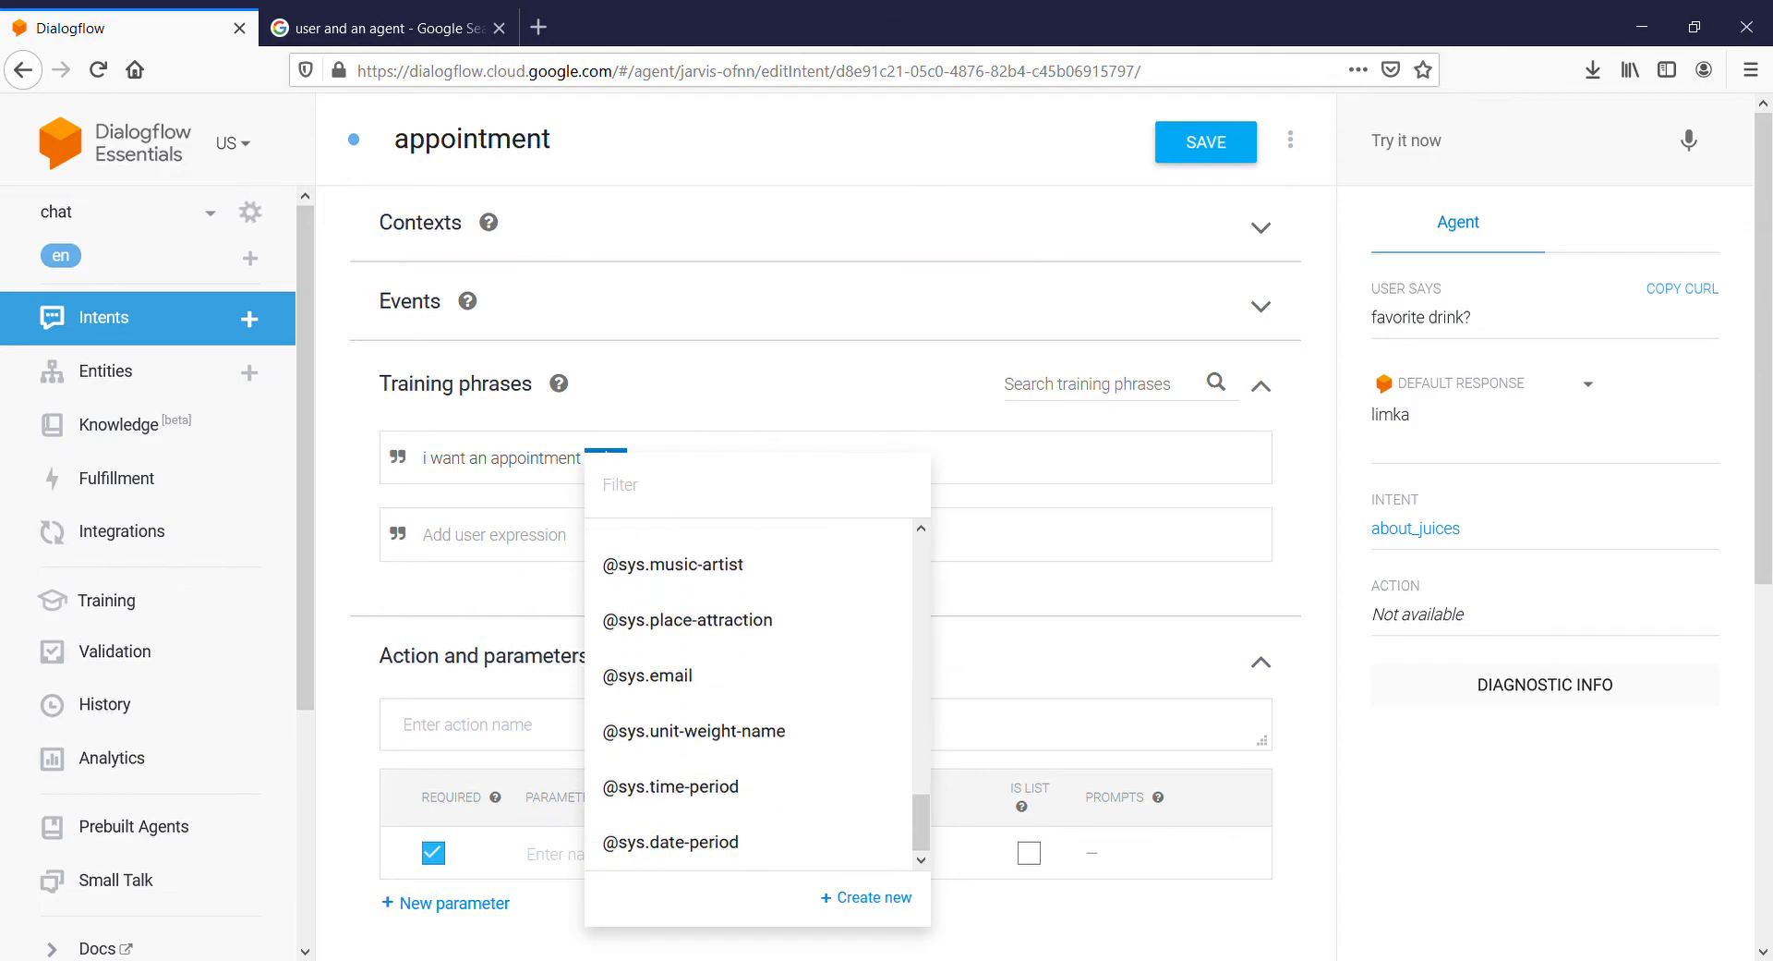
pyautogui.scroll(-1, 748, 653)
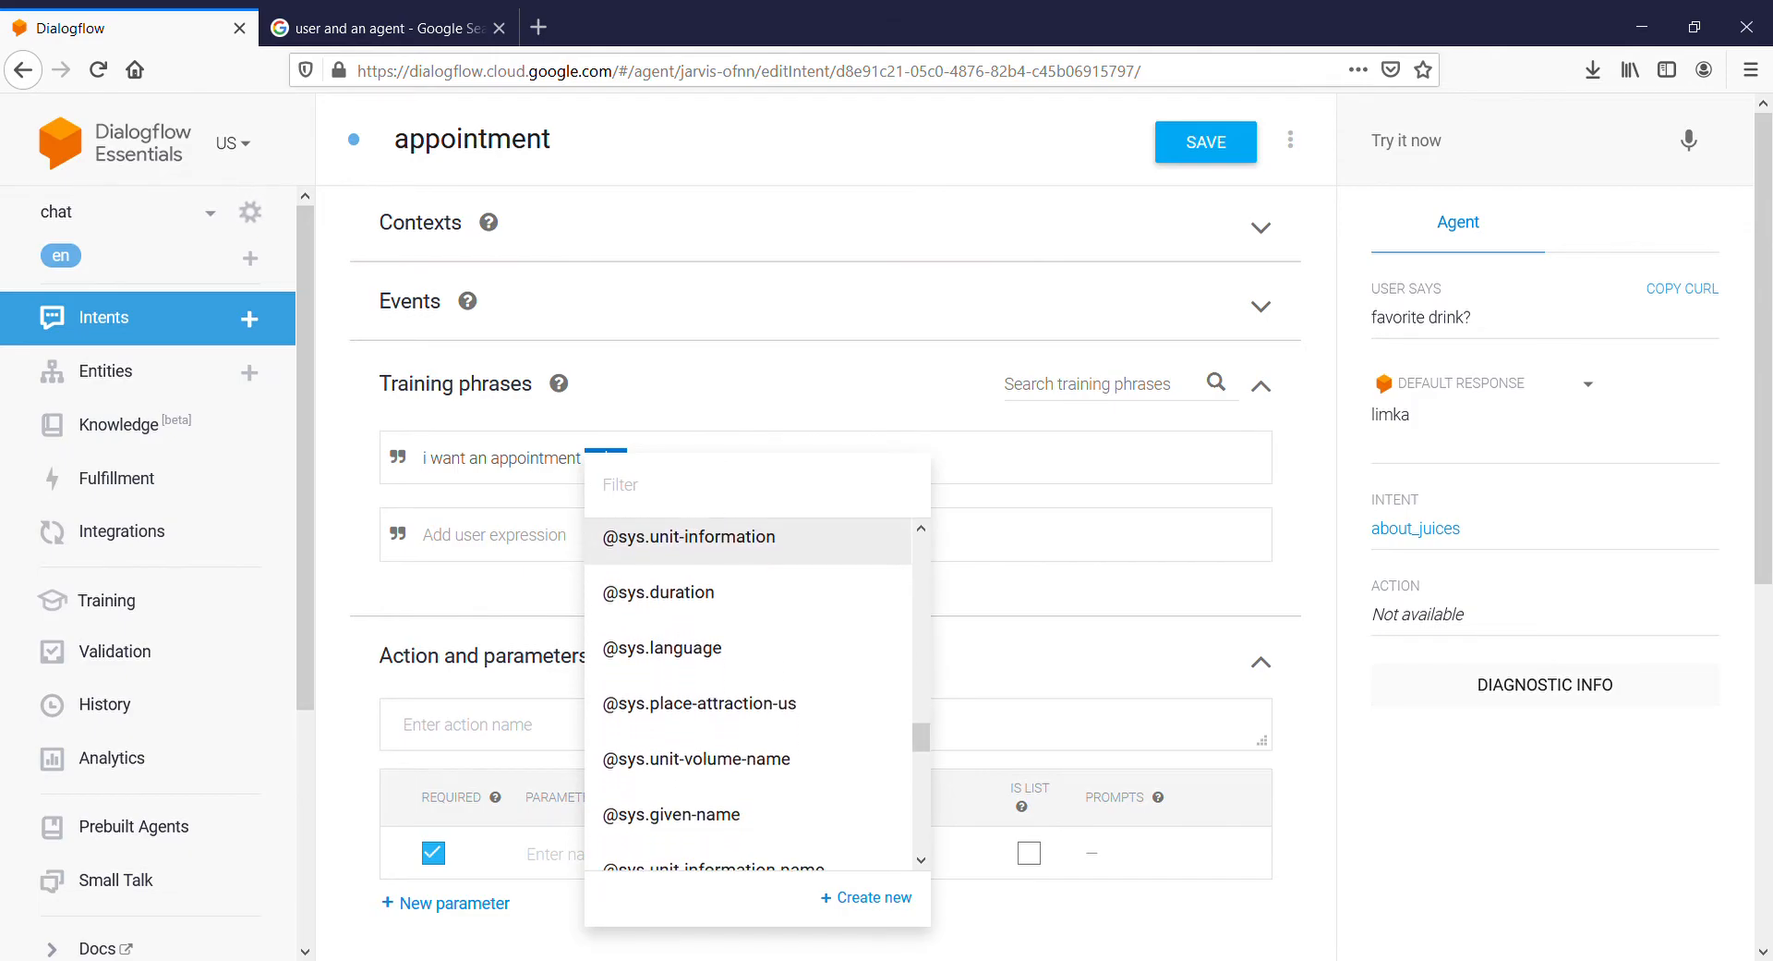
pyautogui.click(1015, 596)
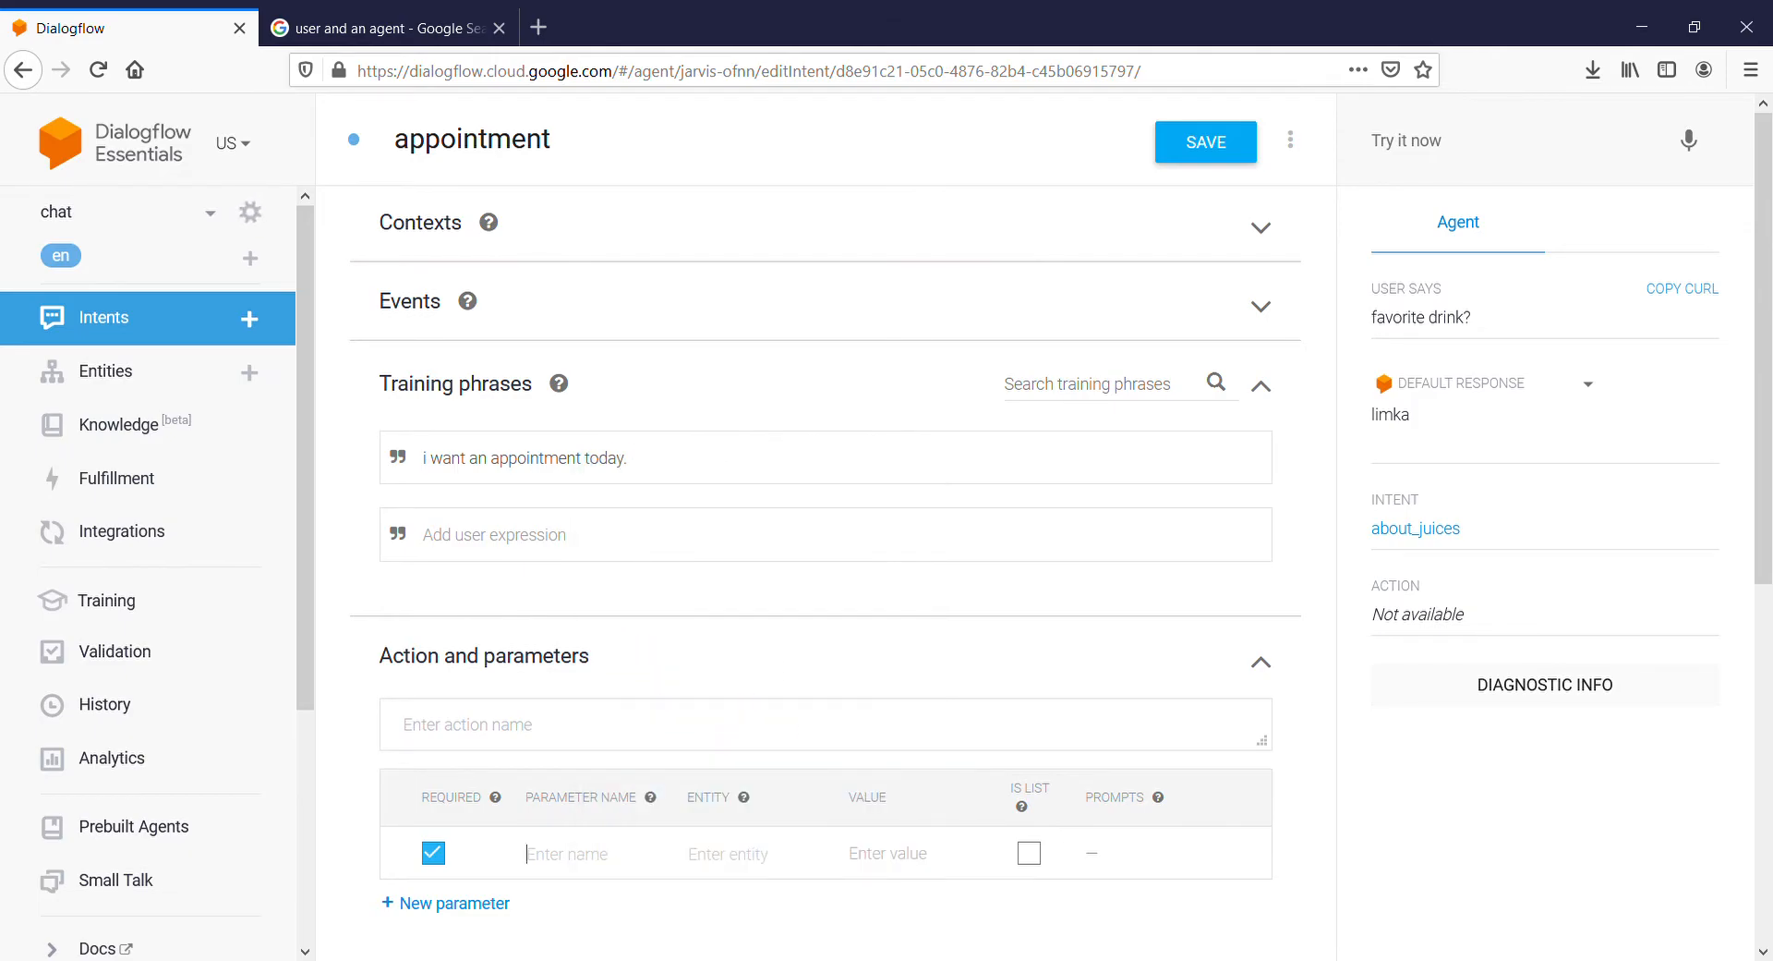
pyautogui.write('today')
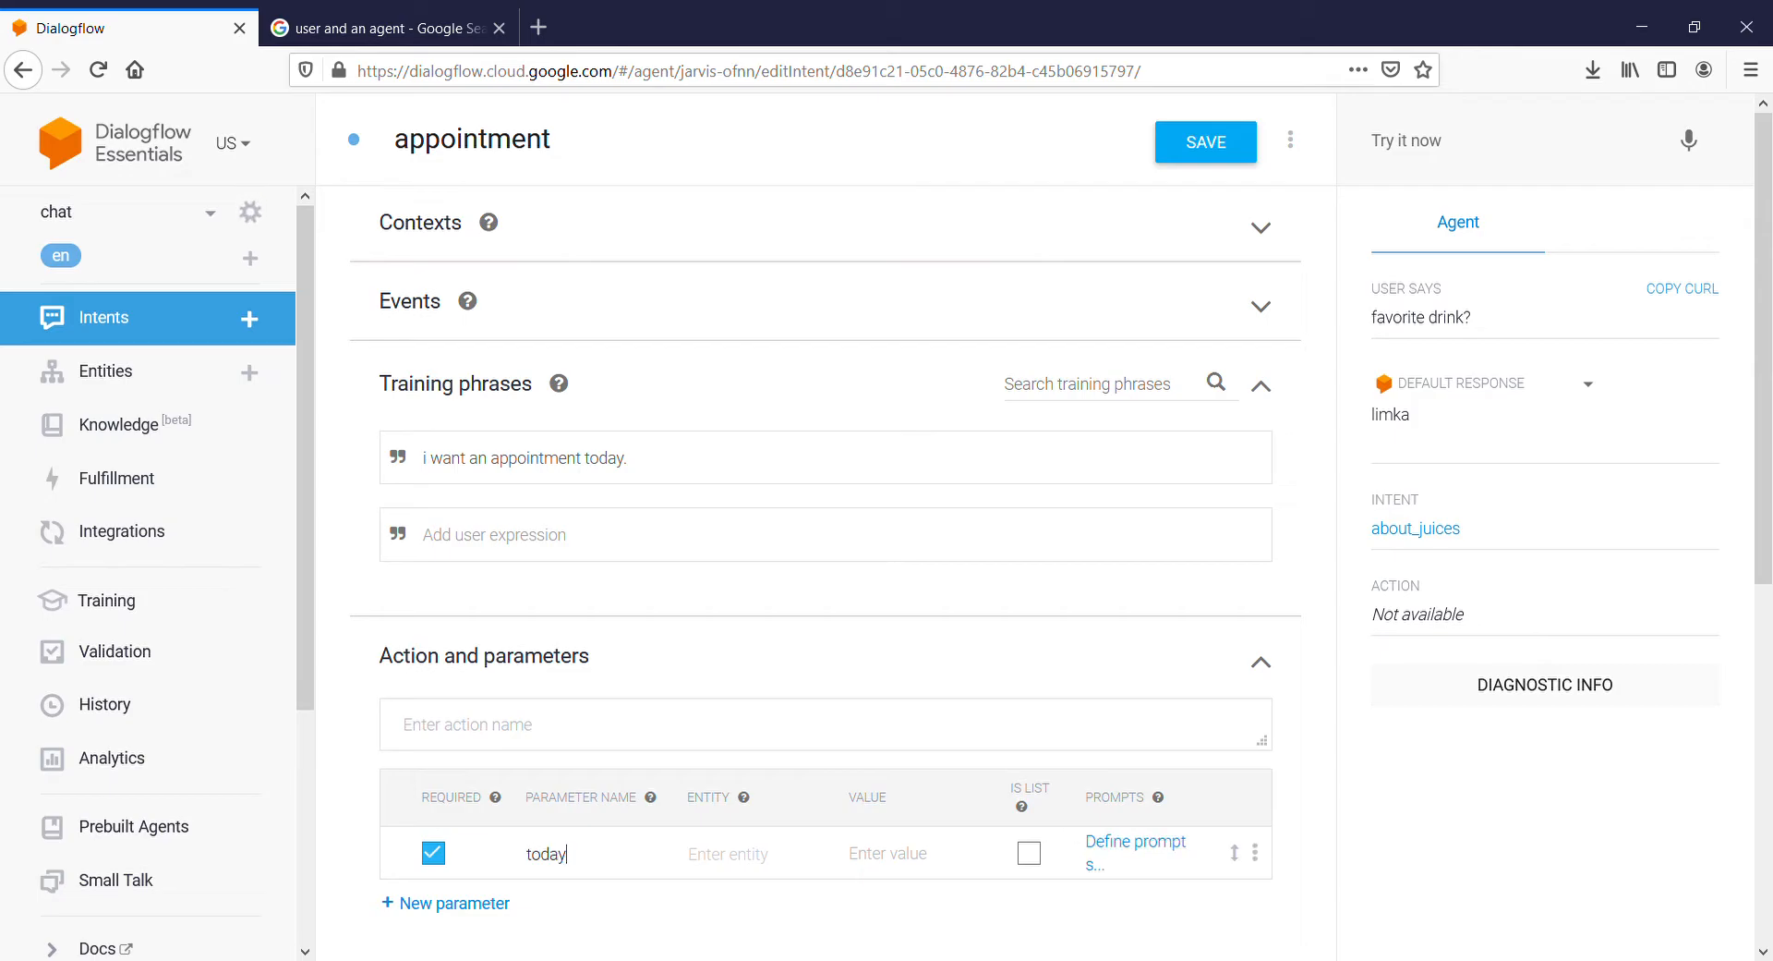
pyautogui.press('Tab')
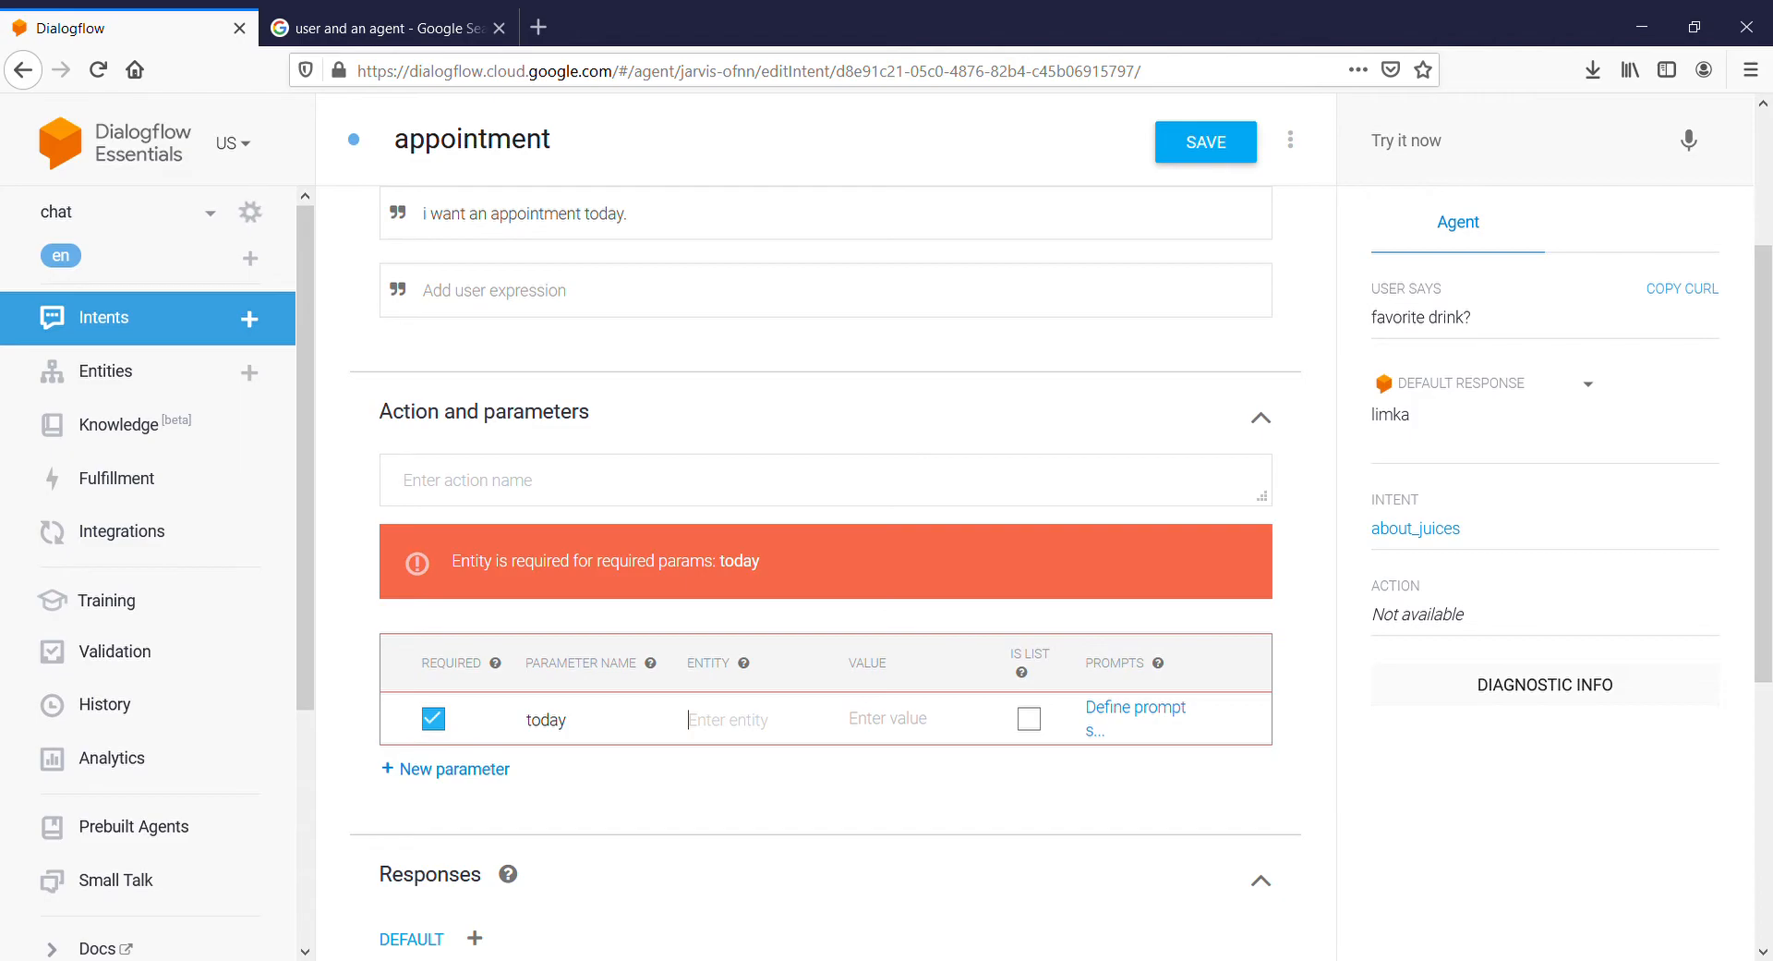
pyautogui.write('s')
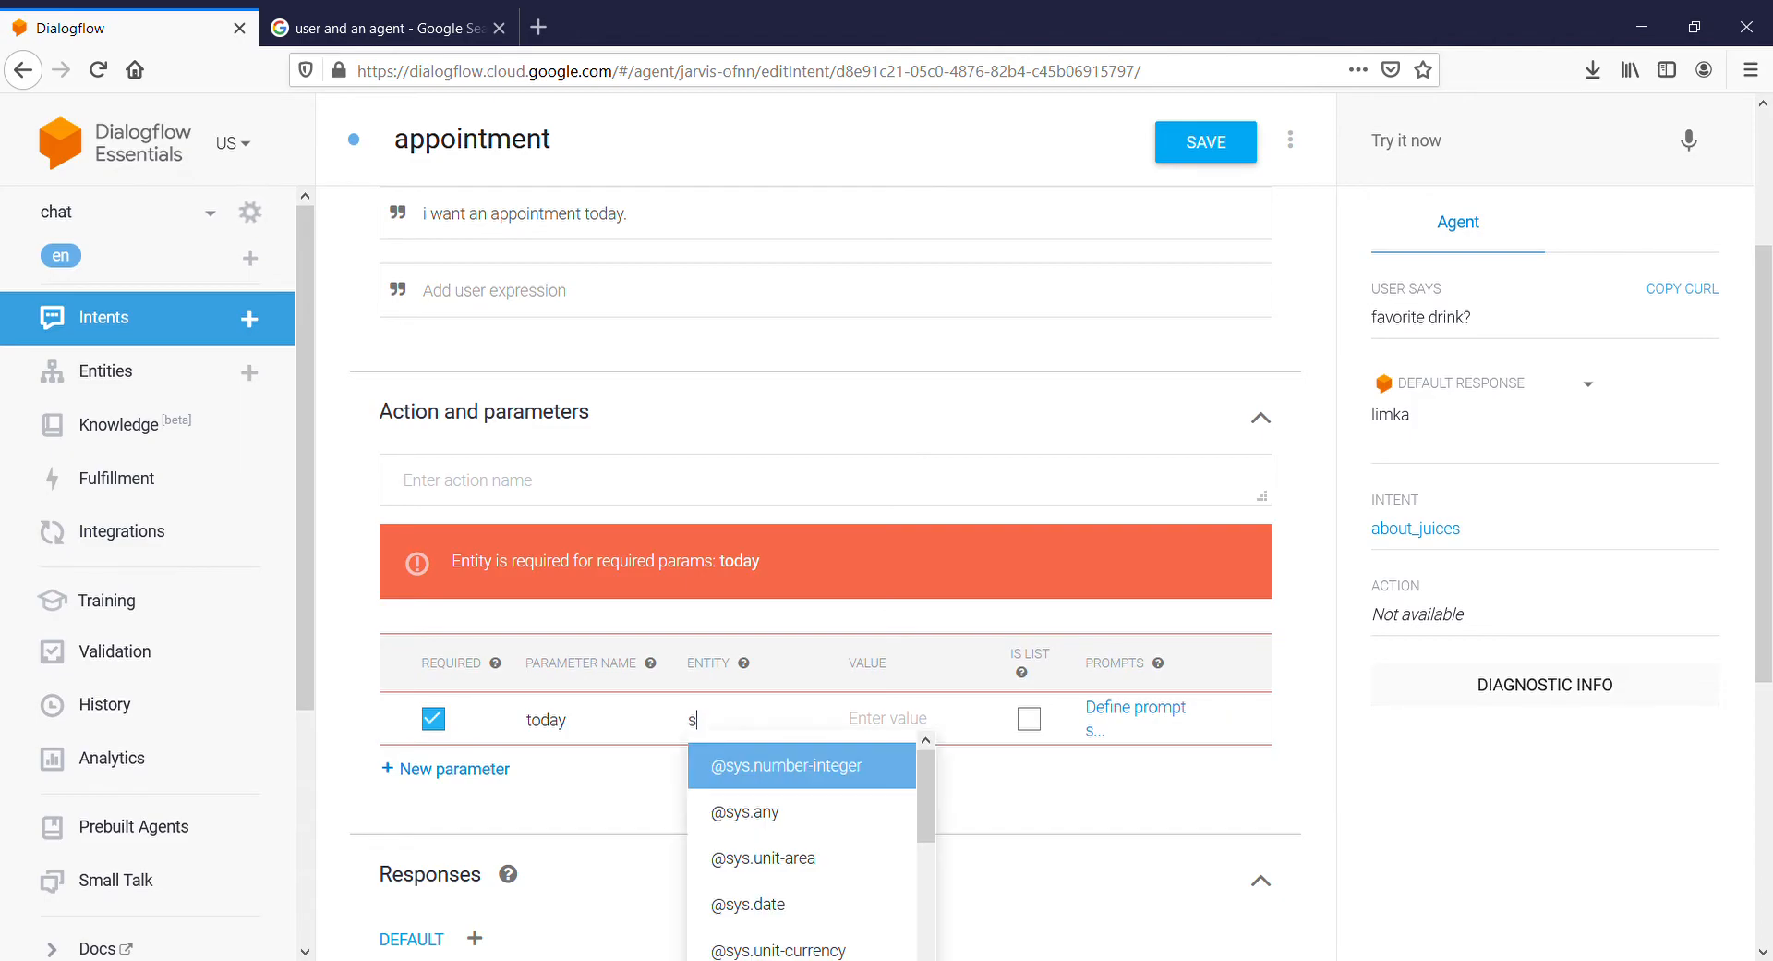
pyautogui.write('ys.date')
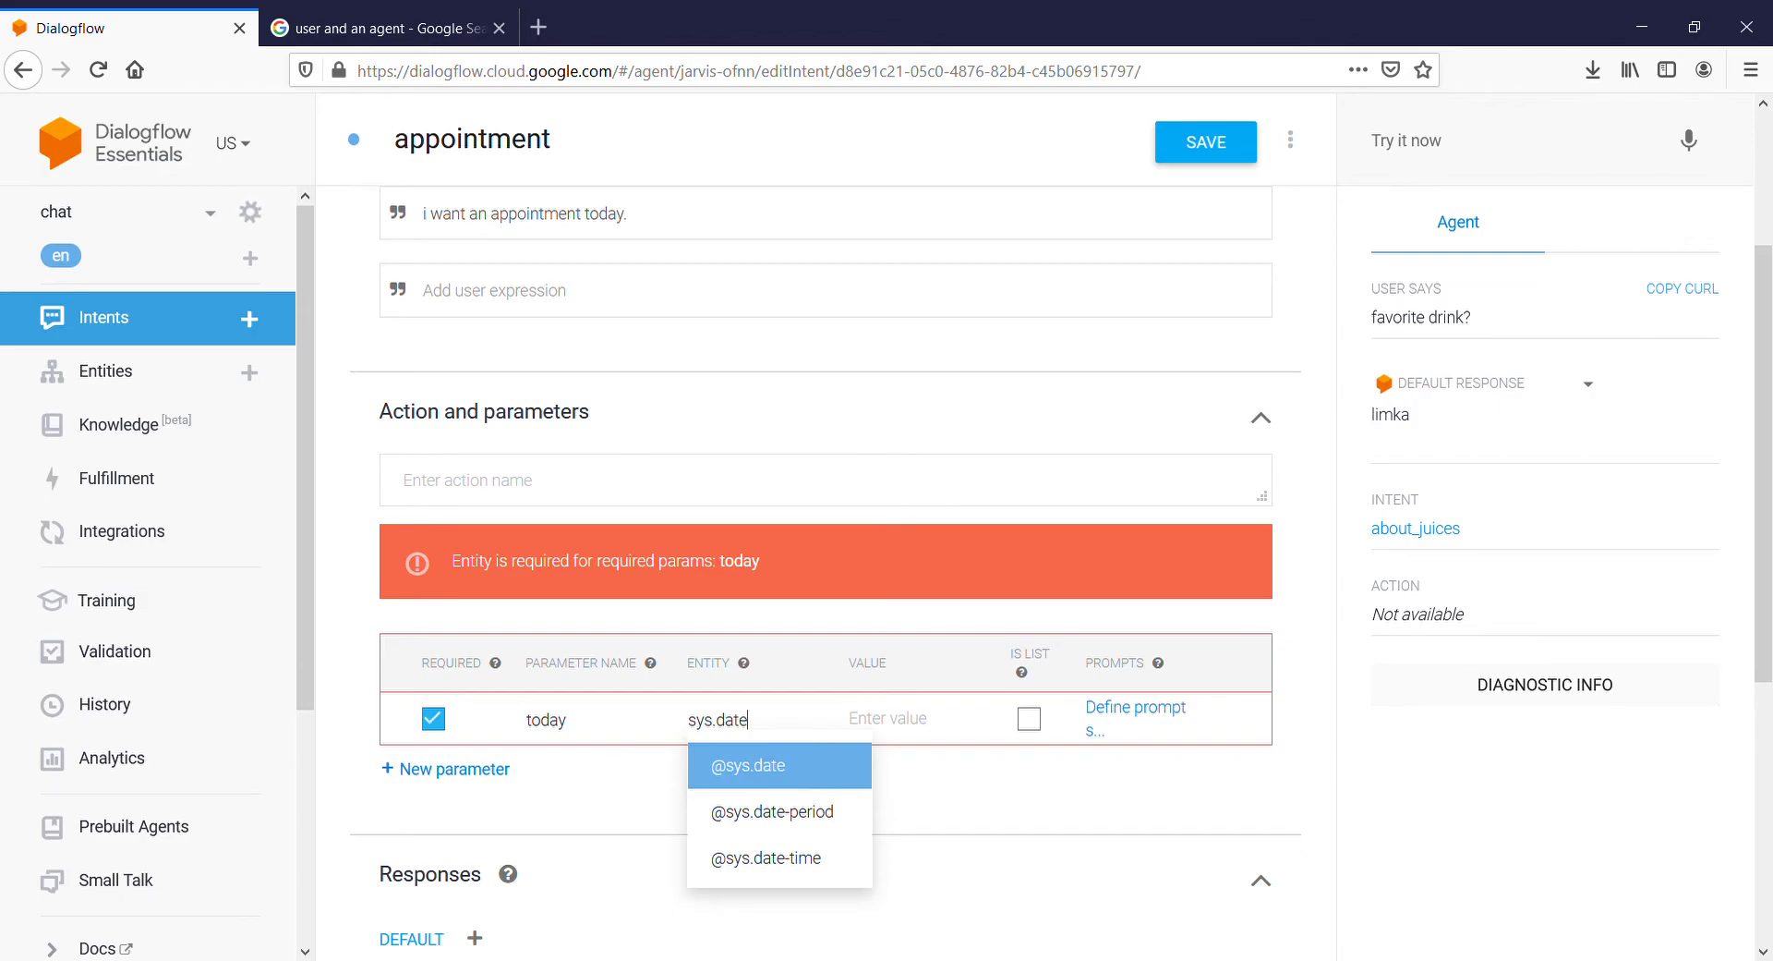
pyautogui.press('Down')
pyautogui.press('Down')
pyautogui.press('Return')
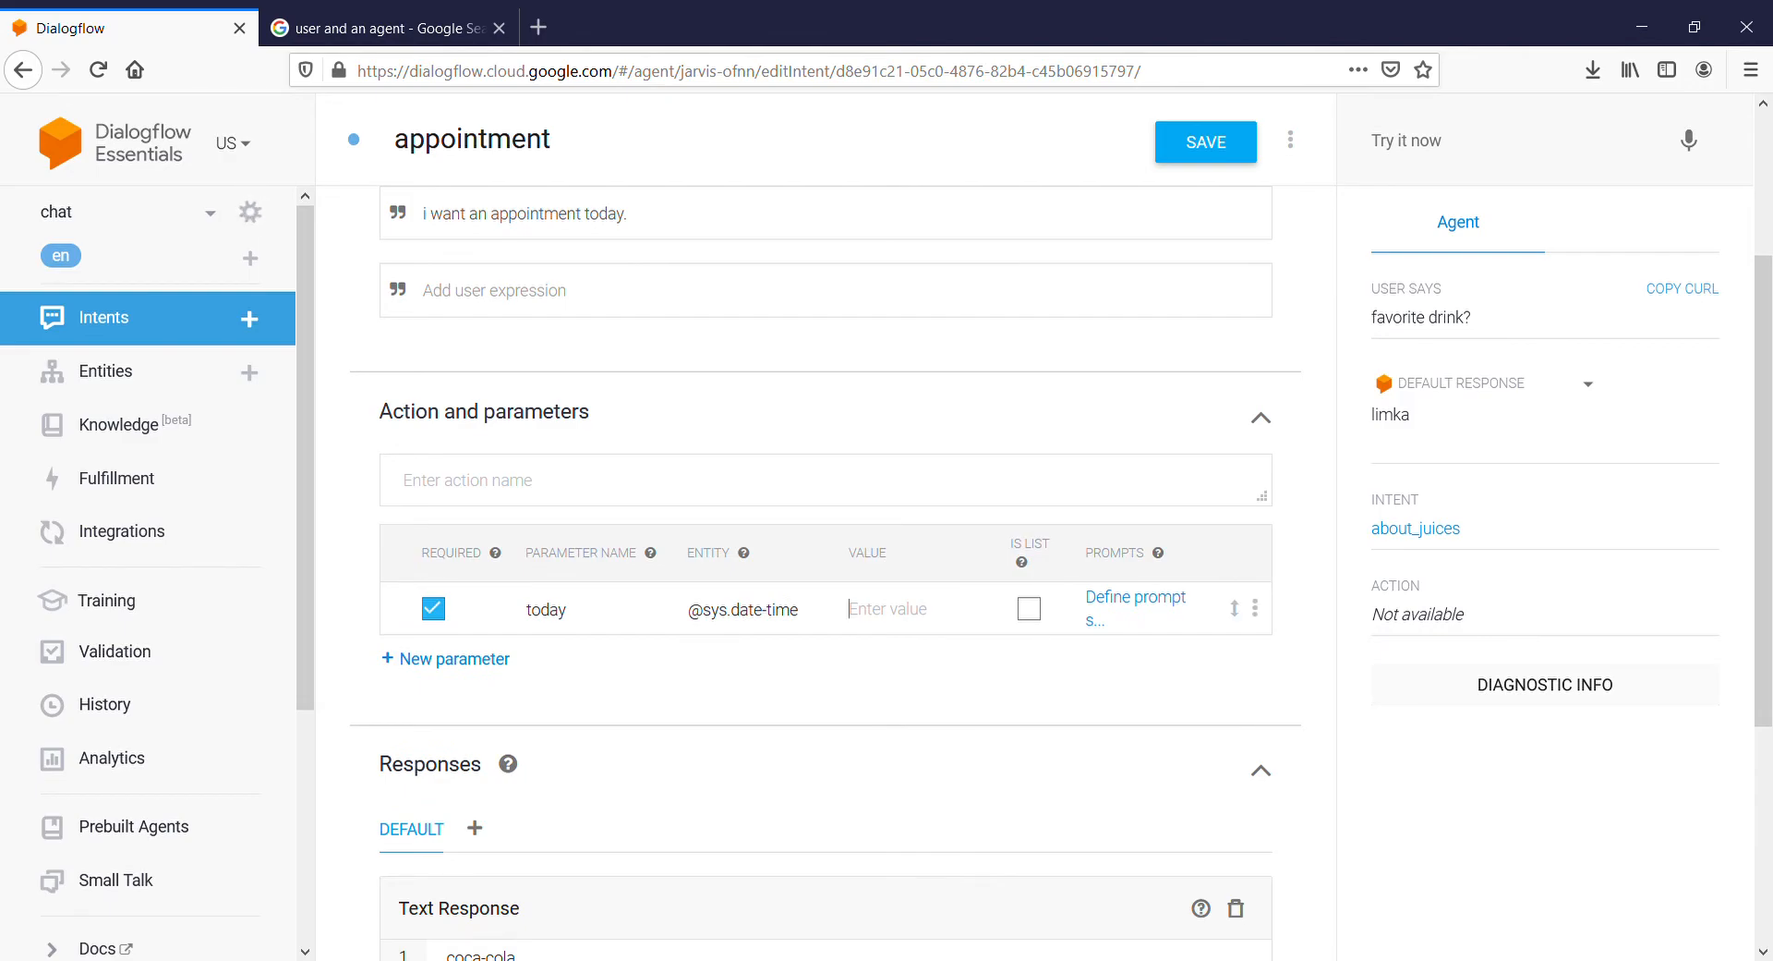
pyautogui.write('today')
pyautogui.click(1135, 597)
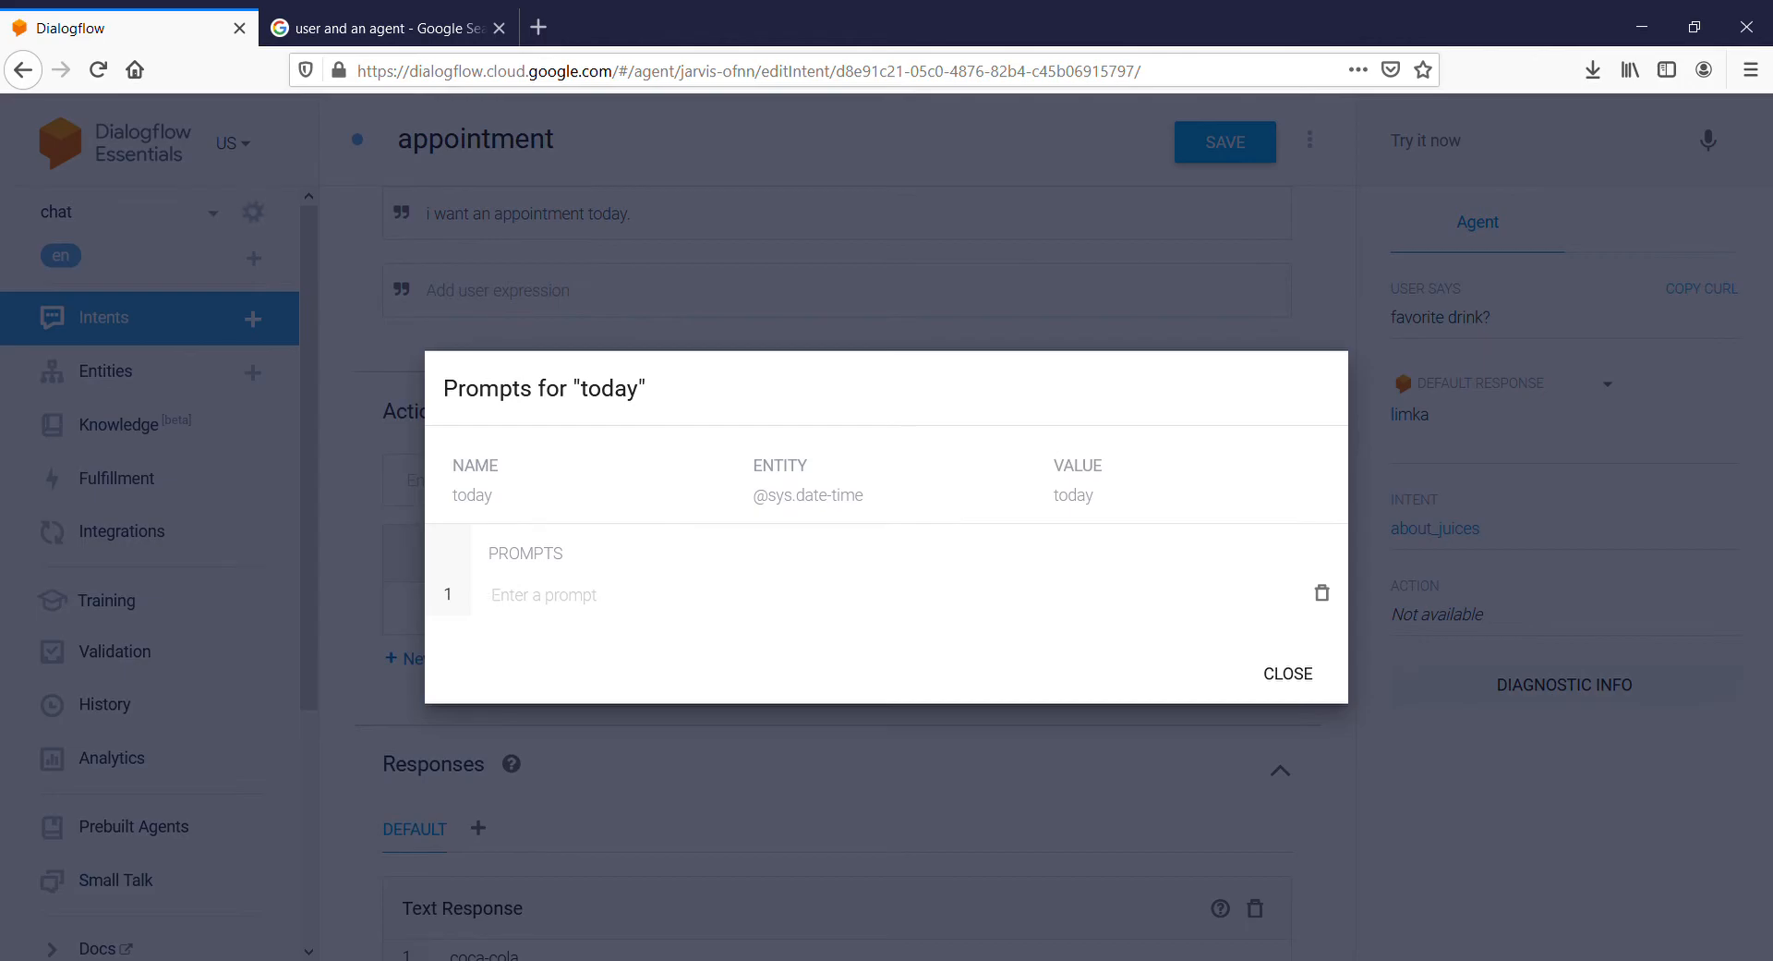
# Add the prompt "what time" to the required "today" parameter and save the appointment intent.
pyautogui.write('what')
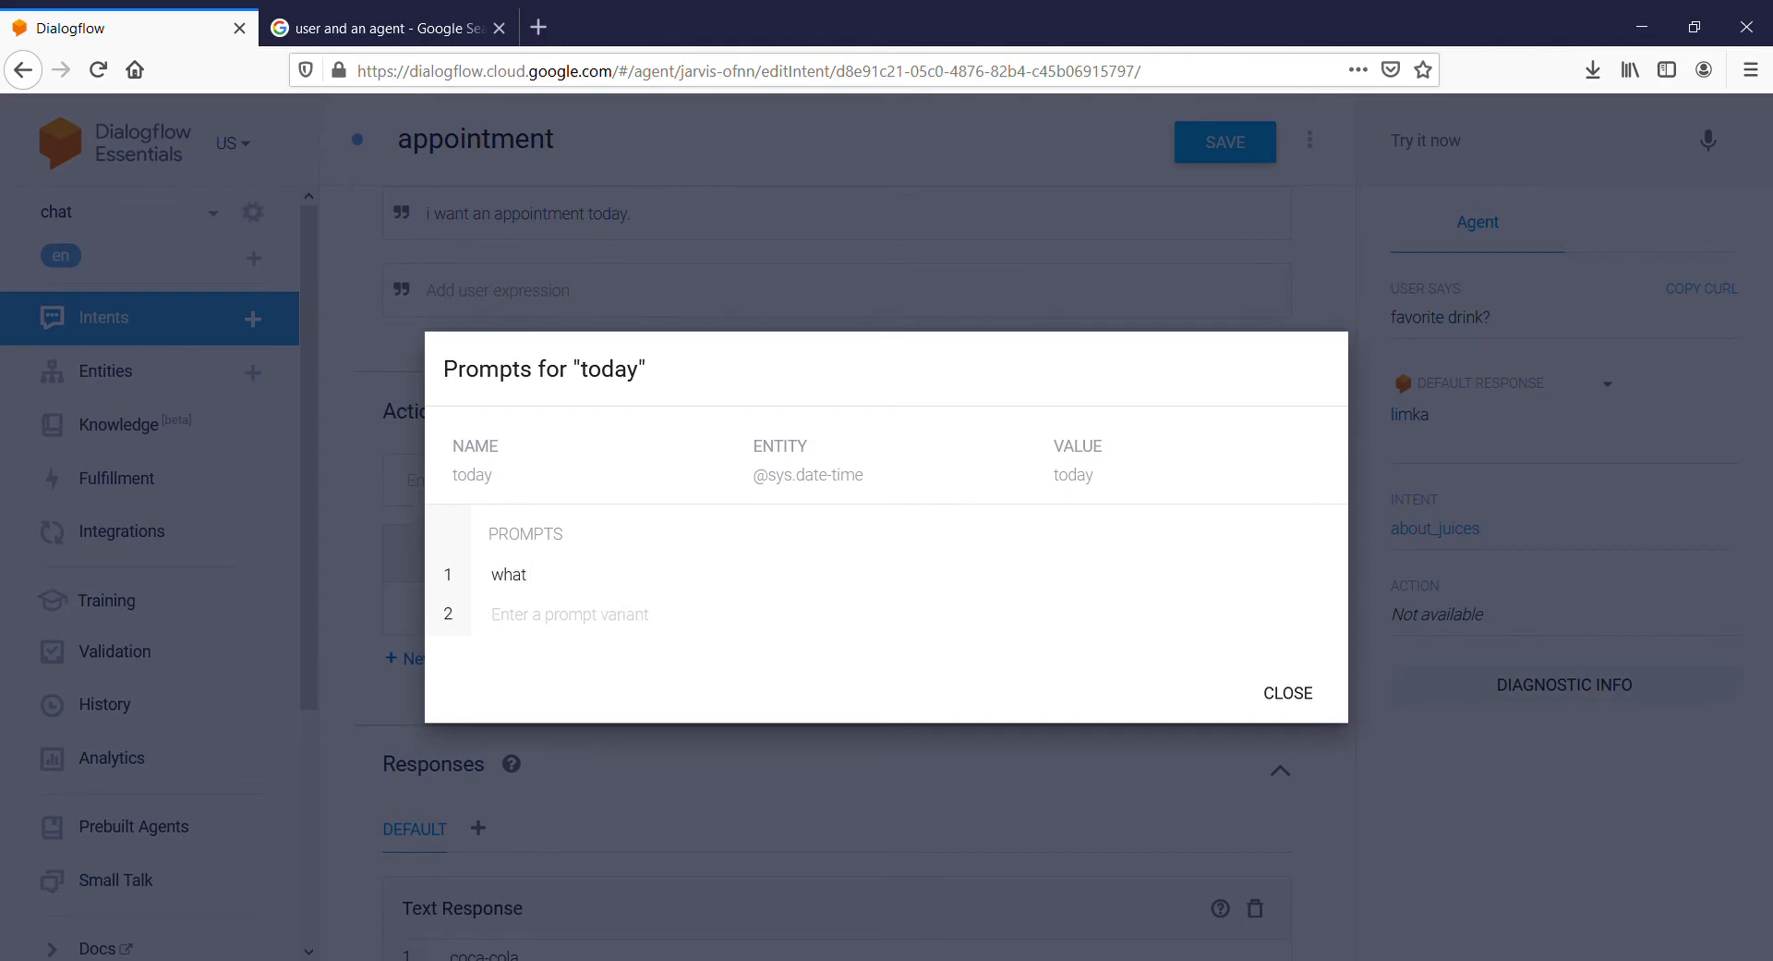
pyautogui.write(' time')
pyautogui.click(1288, 692)
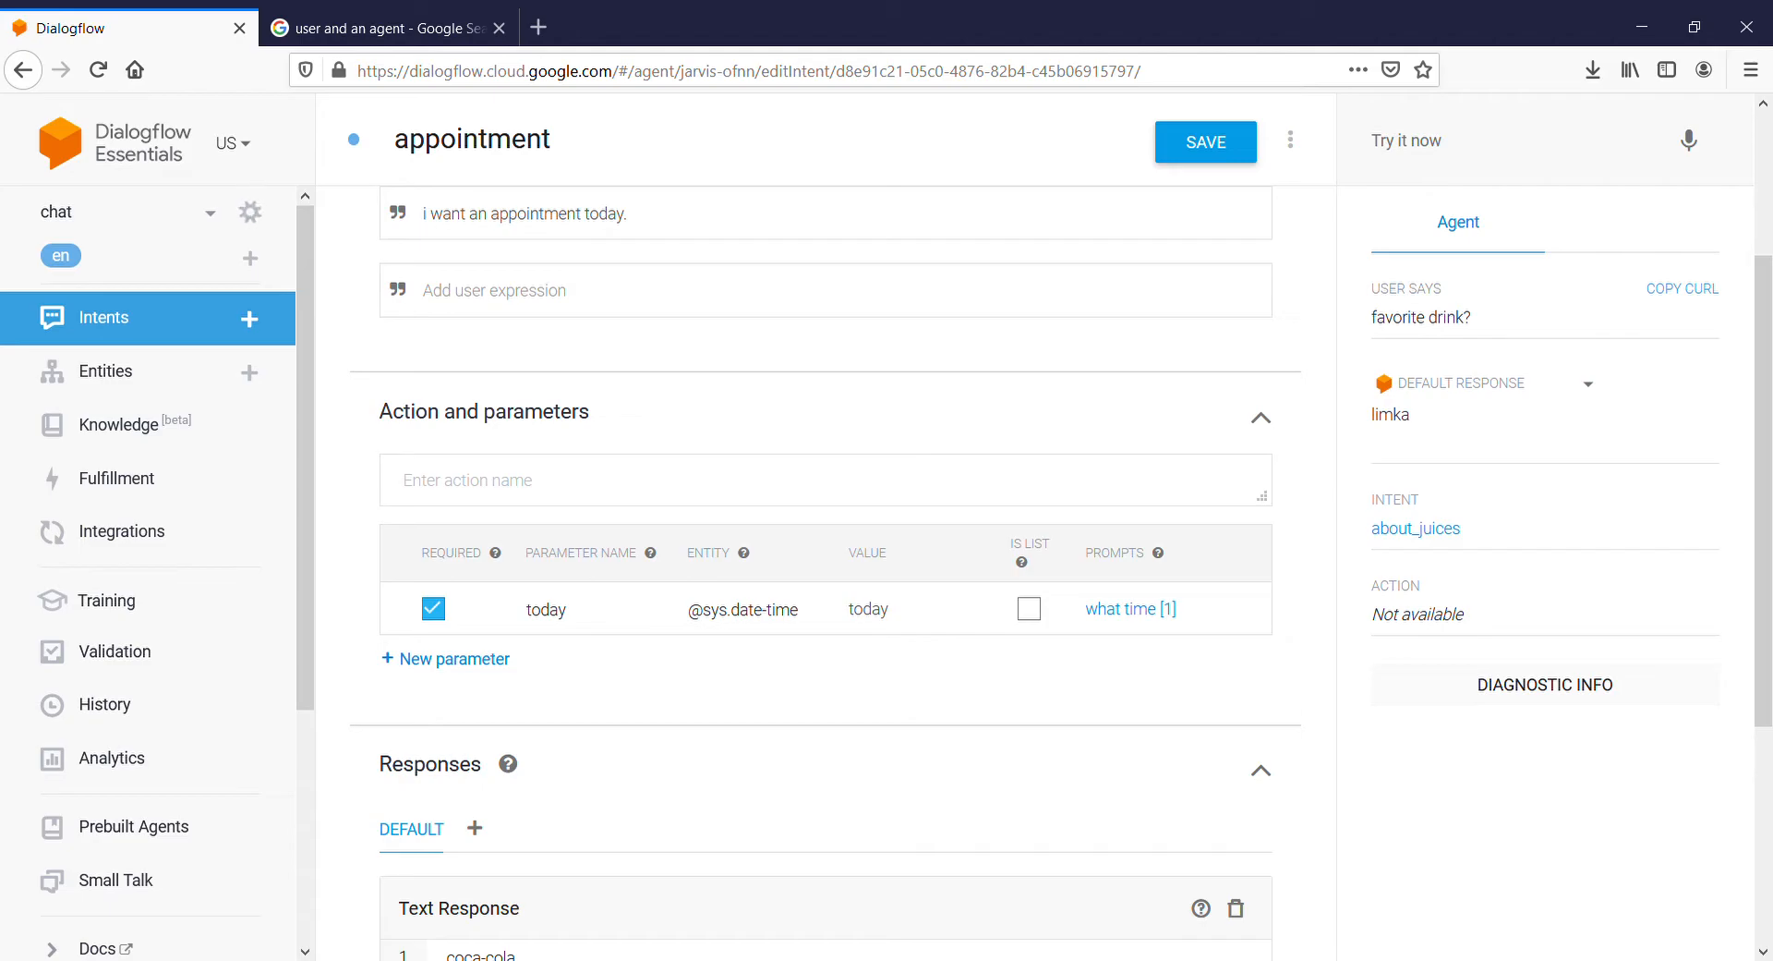
pyautogui.click(1206, 141)
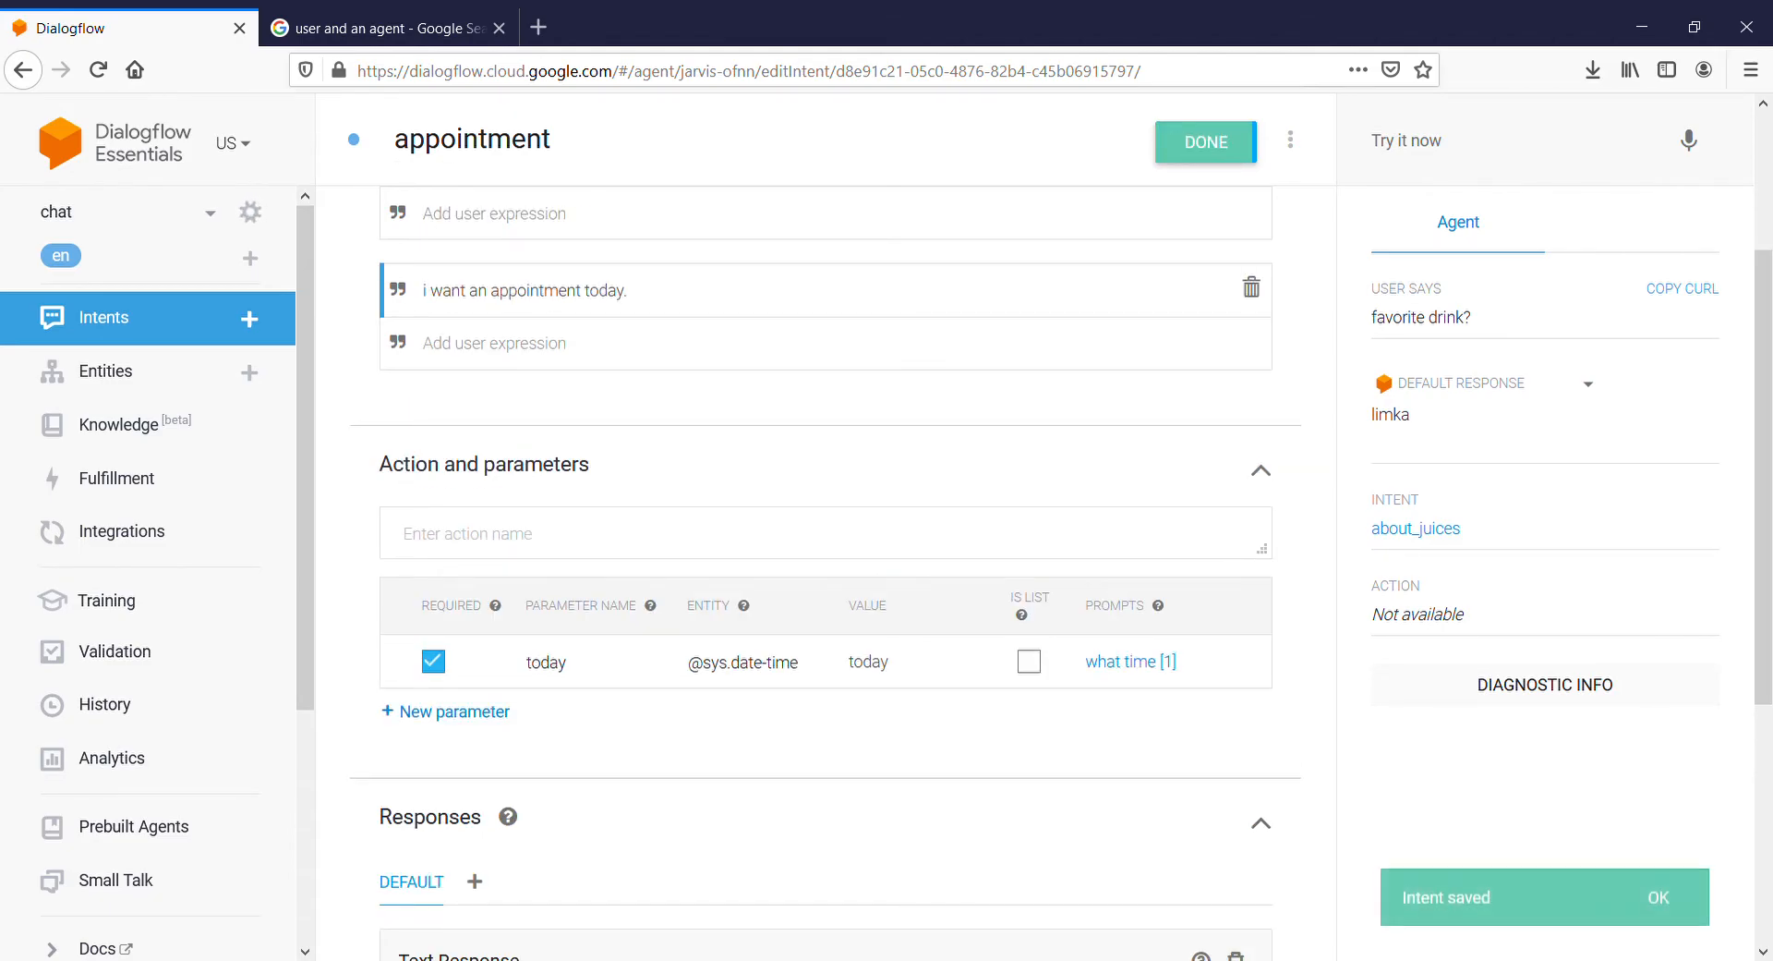
# Test the agent with the training phrase "i want an appointment today." and bring its reply into view.
pyautogui.moveTo(628, 290); pyautogui.dragTo(423, 290)
pyautogui.hotkey('ctrl', 'c')
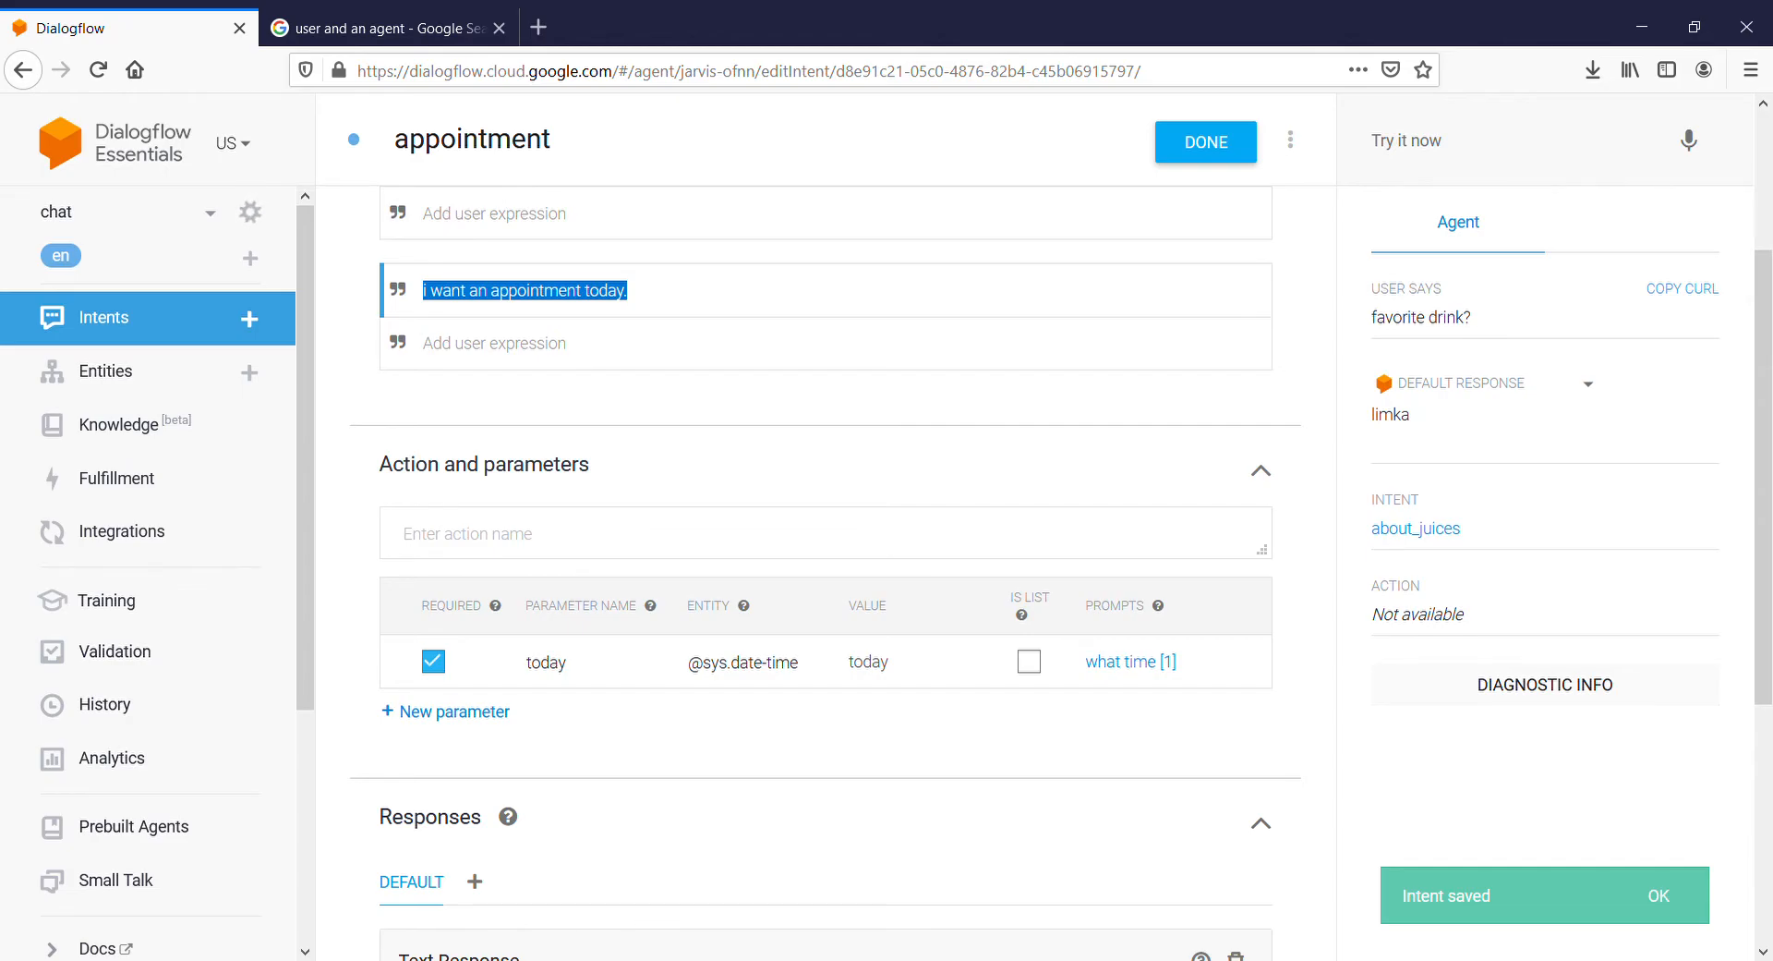
pyautogui.click(1515, 140)
pyautogui.hotkey('ctrl', 'v')
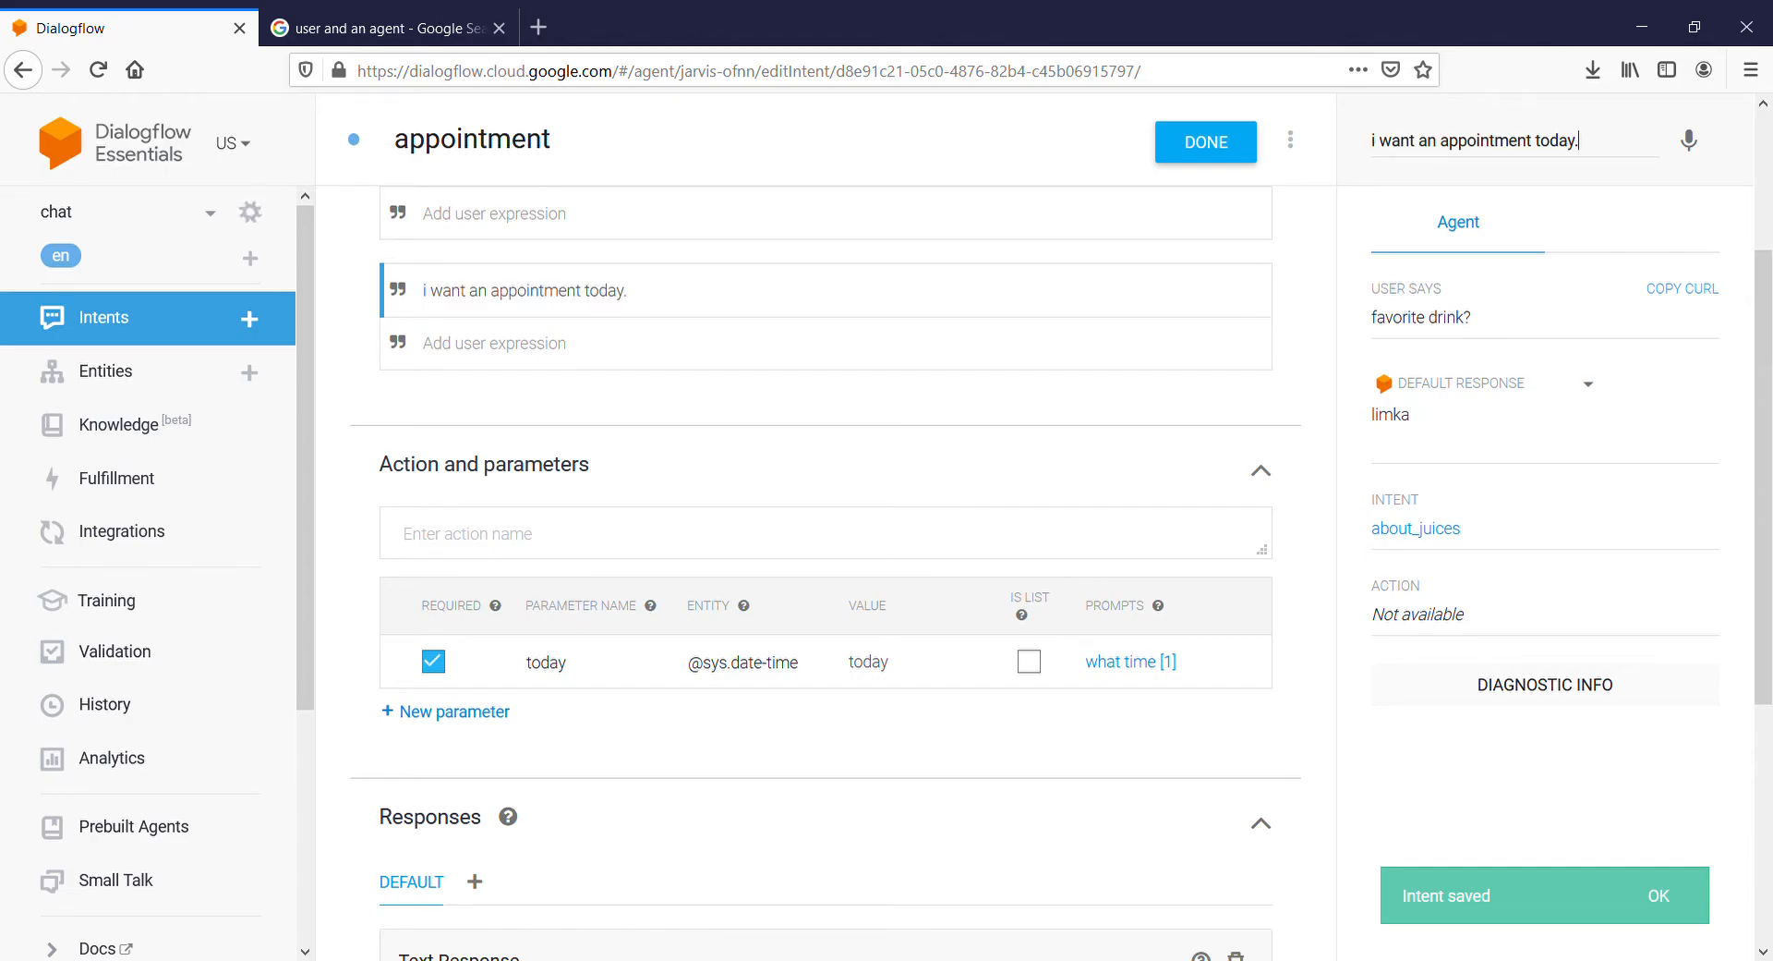
pyautogui.press('Return')
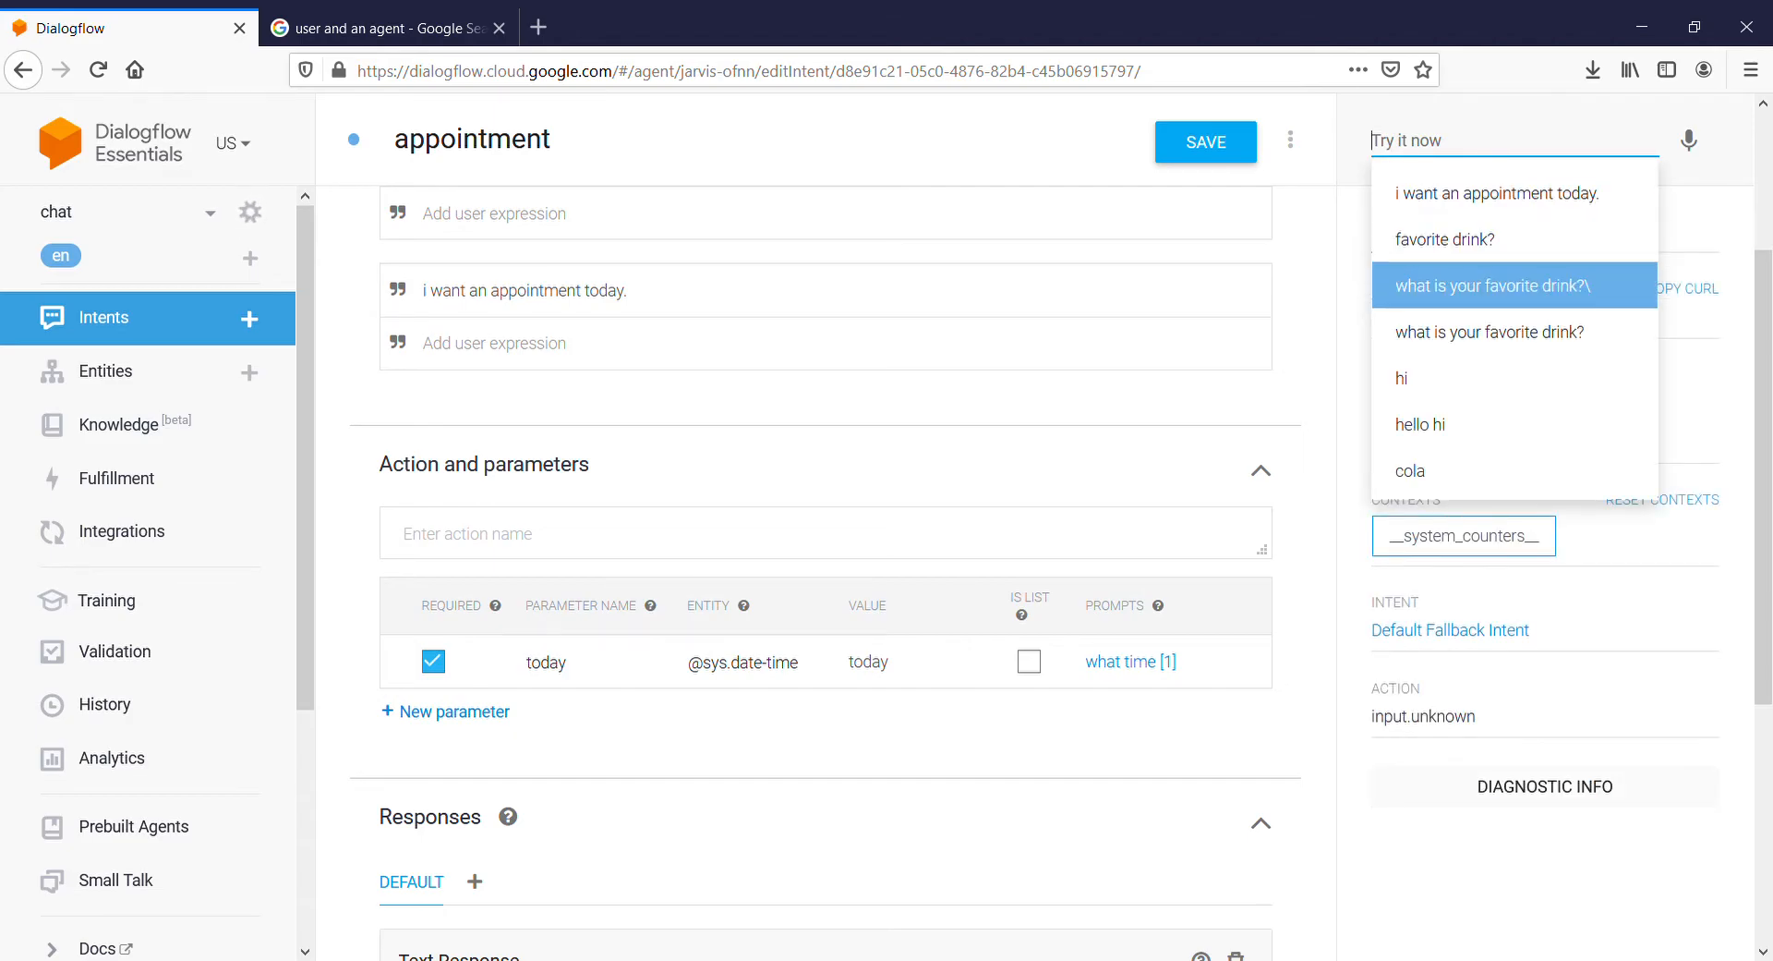
pyautogui.click(1701, 397)
# Delete the text response containing coca-cola and limka from the appointment intent.
pyautogui.scroll(-5, 825, 572)
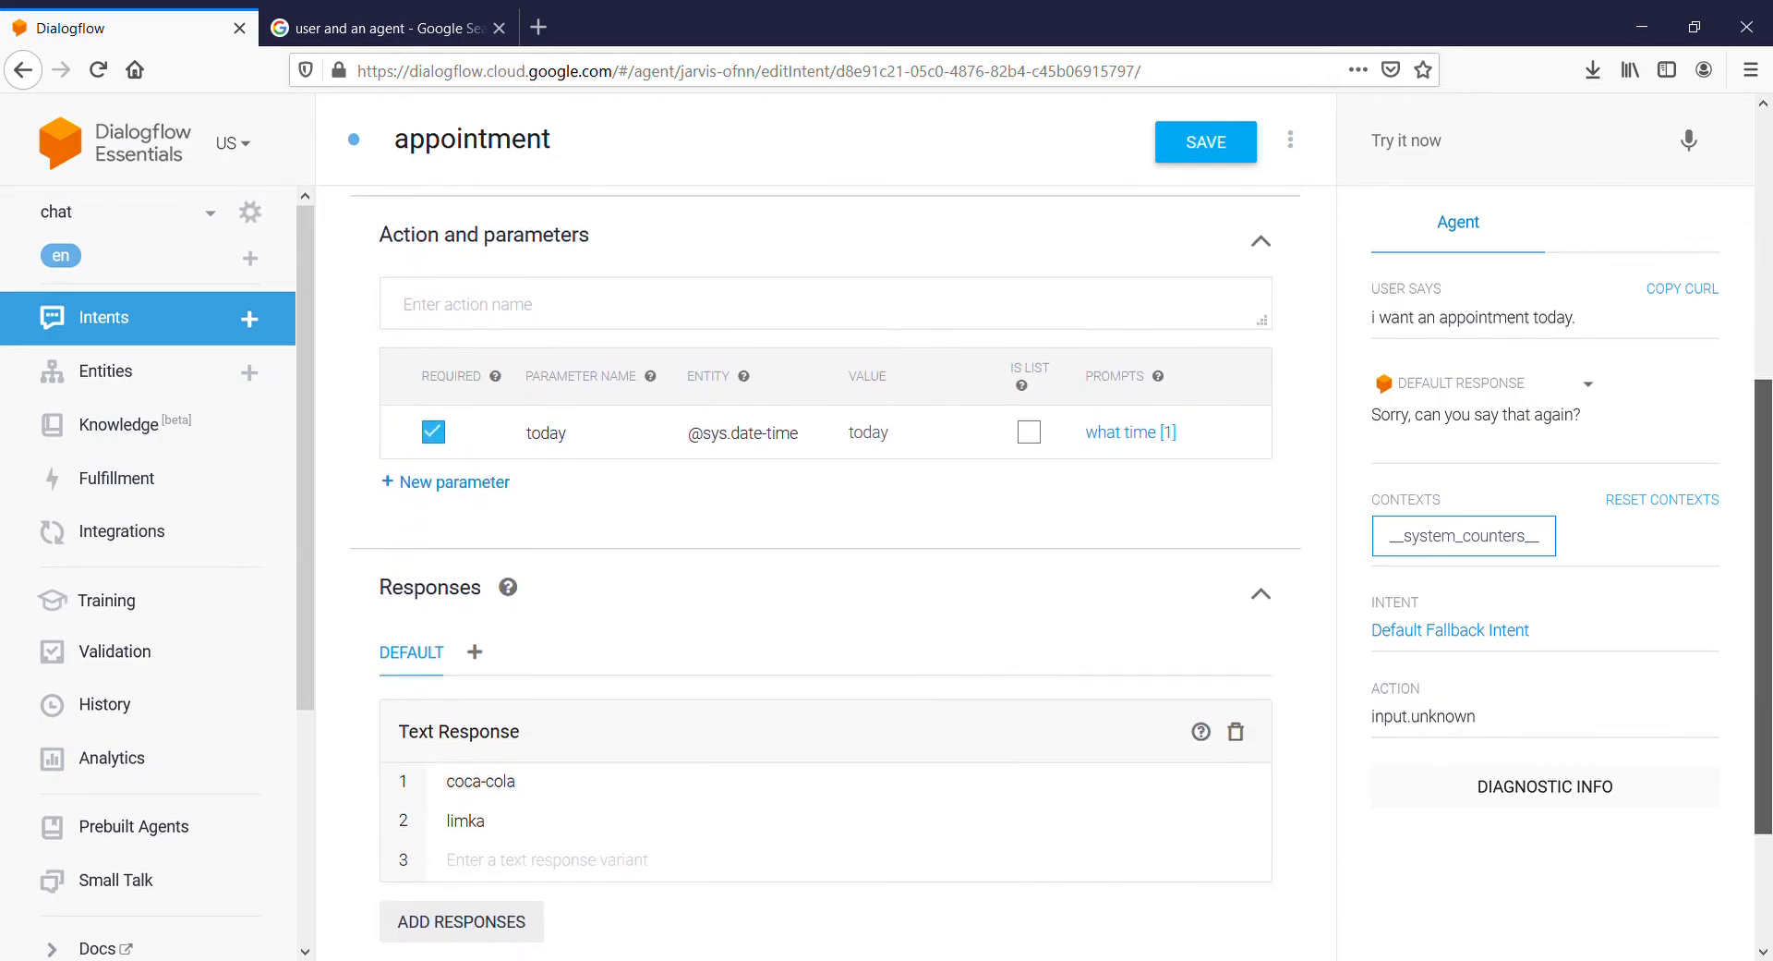
pyautogui.scroll(3, 826, 573)
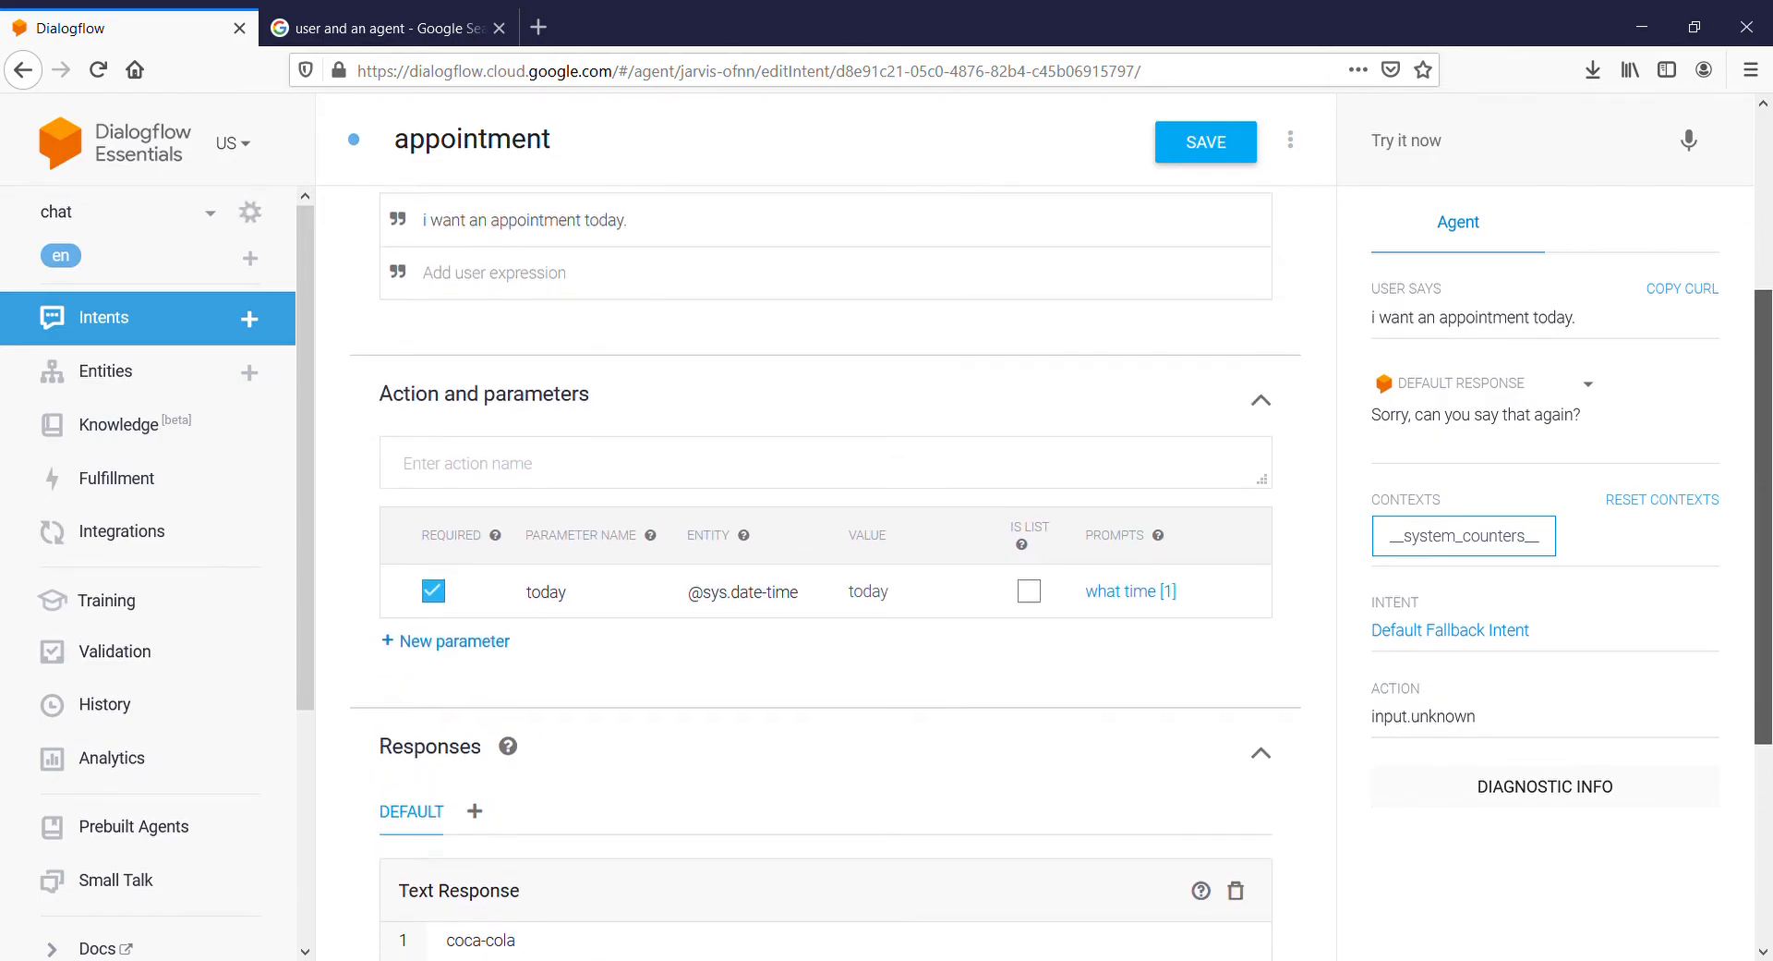
pyautogui.scroll(-1, 826, 572)
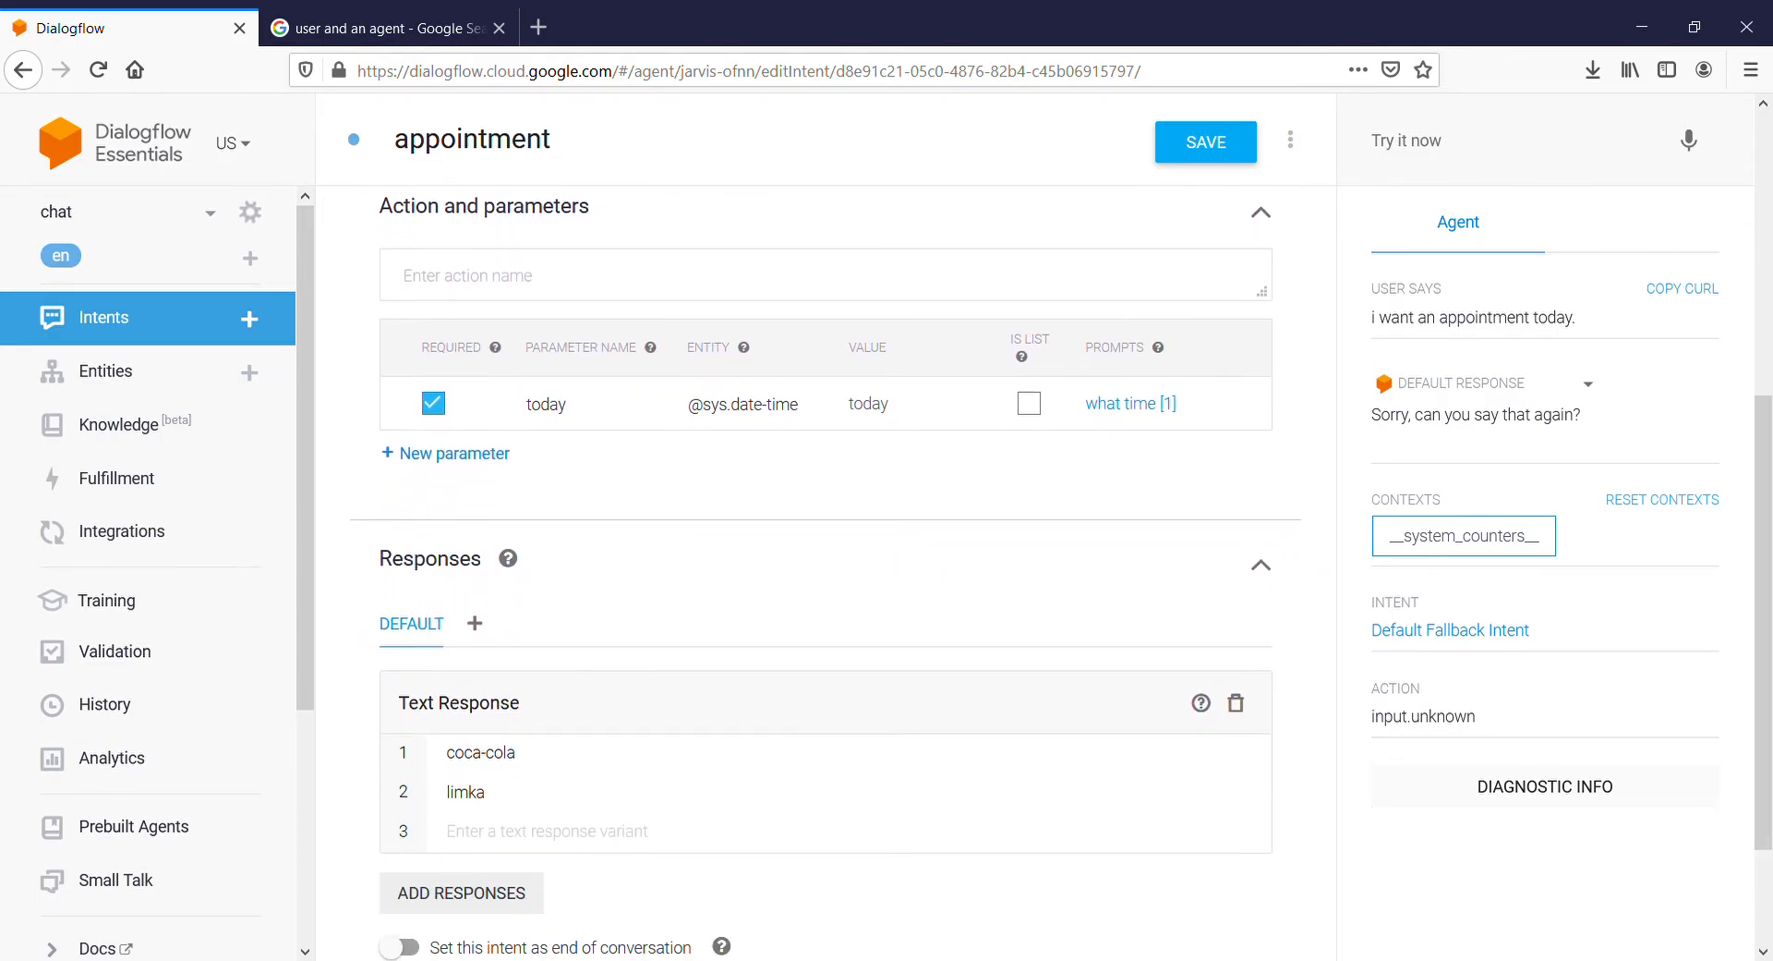
pyautogui.click(487, 792)
pyautogui.click(1236, 703)
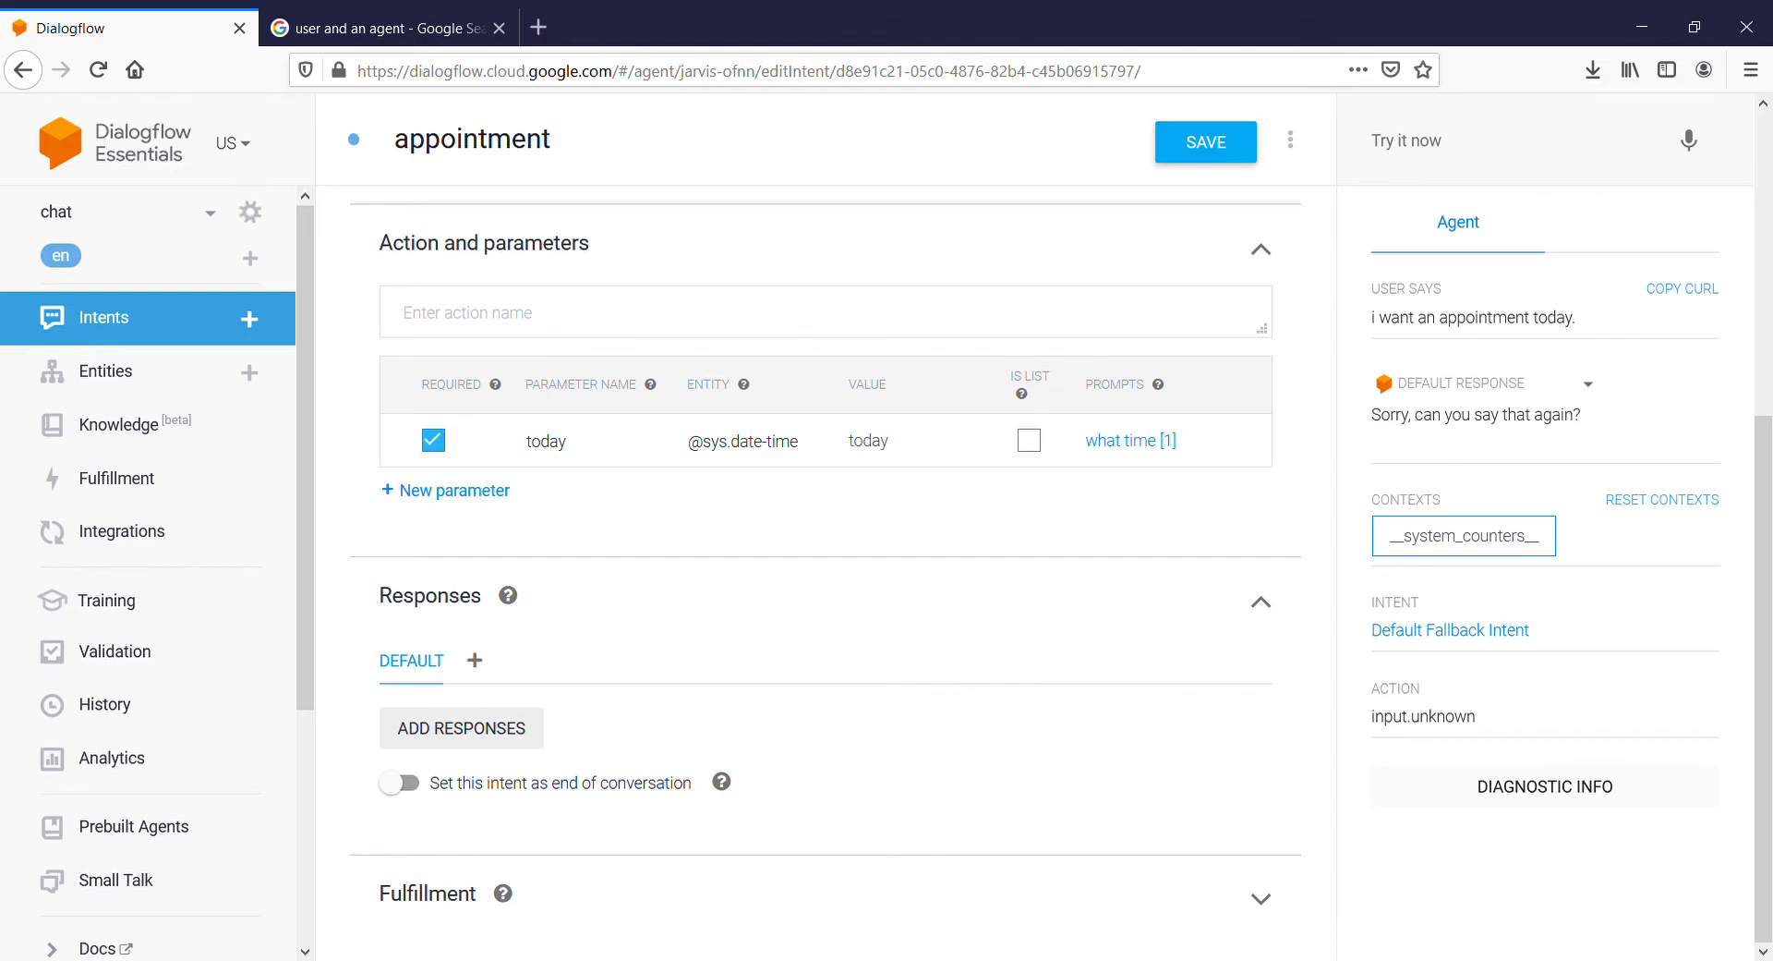
# Add a blank text response to the appointment intent's default responses.
pyautogui.scroll(5, 826, 573)
pyautogui.scroll(-4, 826, 573)
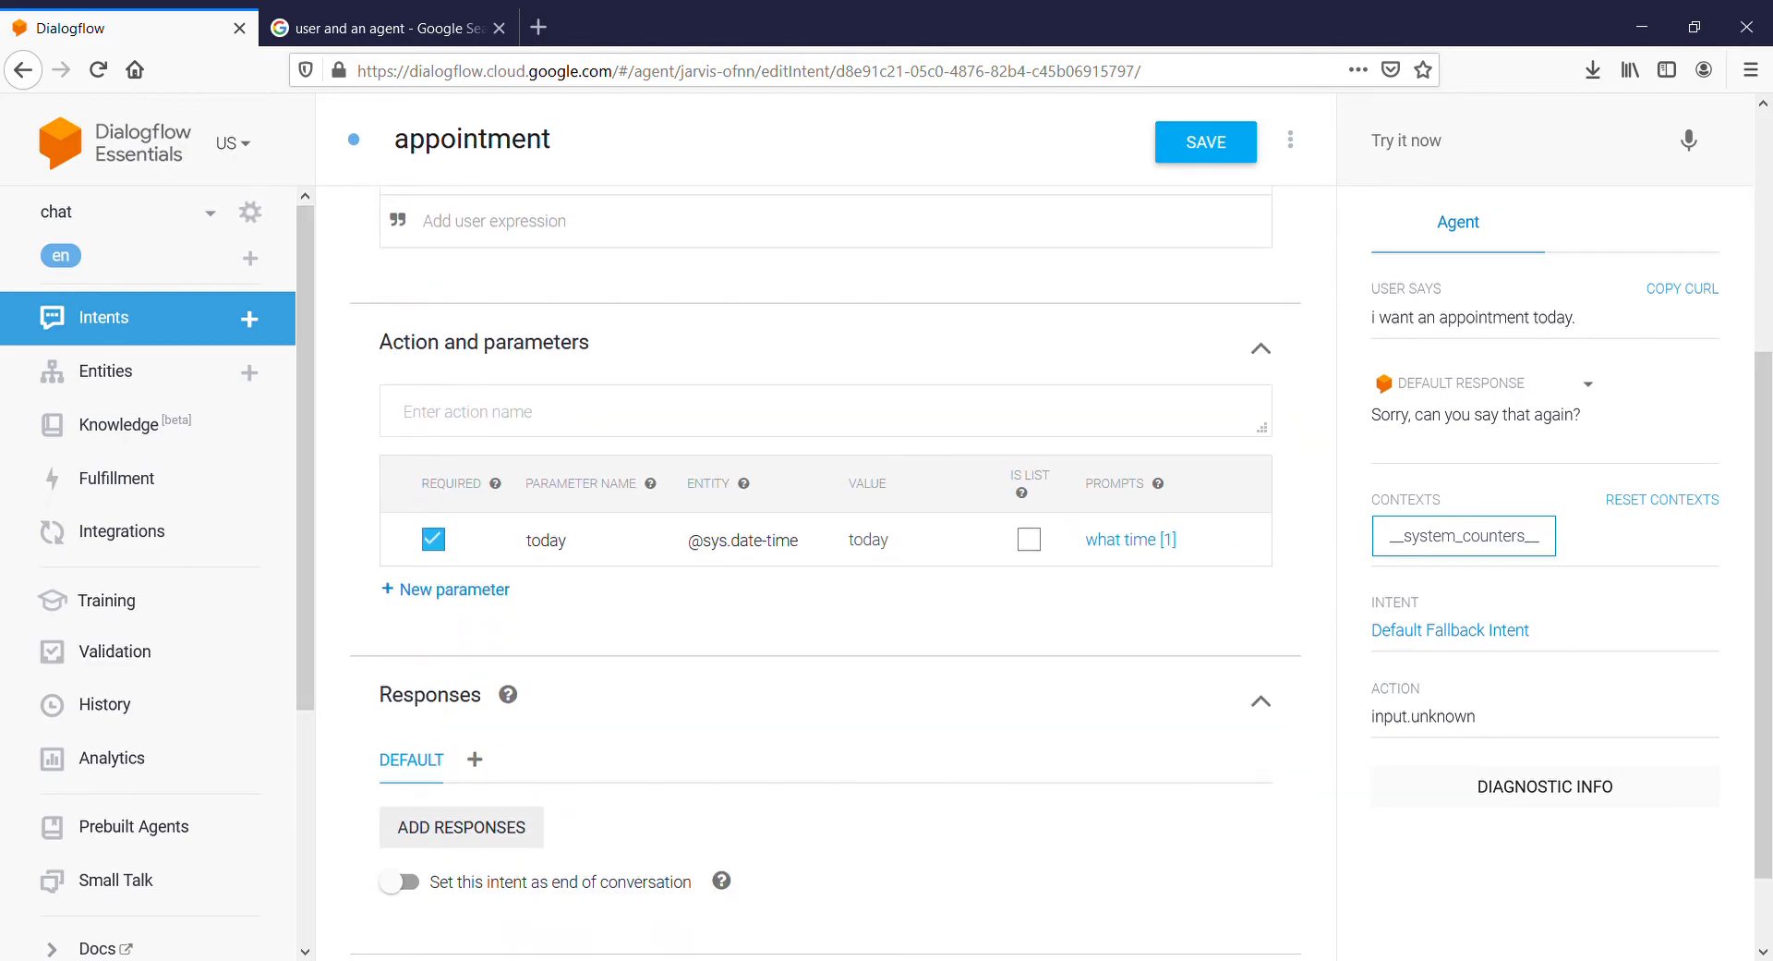
pyautogui.scroll(5, 825, 573)
pyautogui.scroll(-6, 825, 573)
pyautogui.scroll(3, 826, 573)
pyautogui.scroll(-3, 826, 572)
pyautogui.scroll(4, 826, 572)
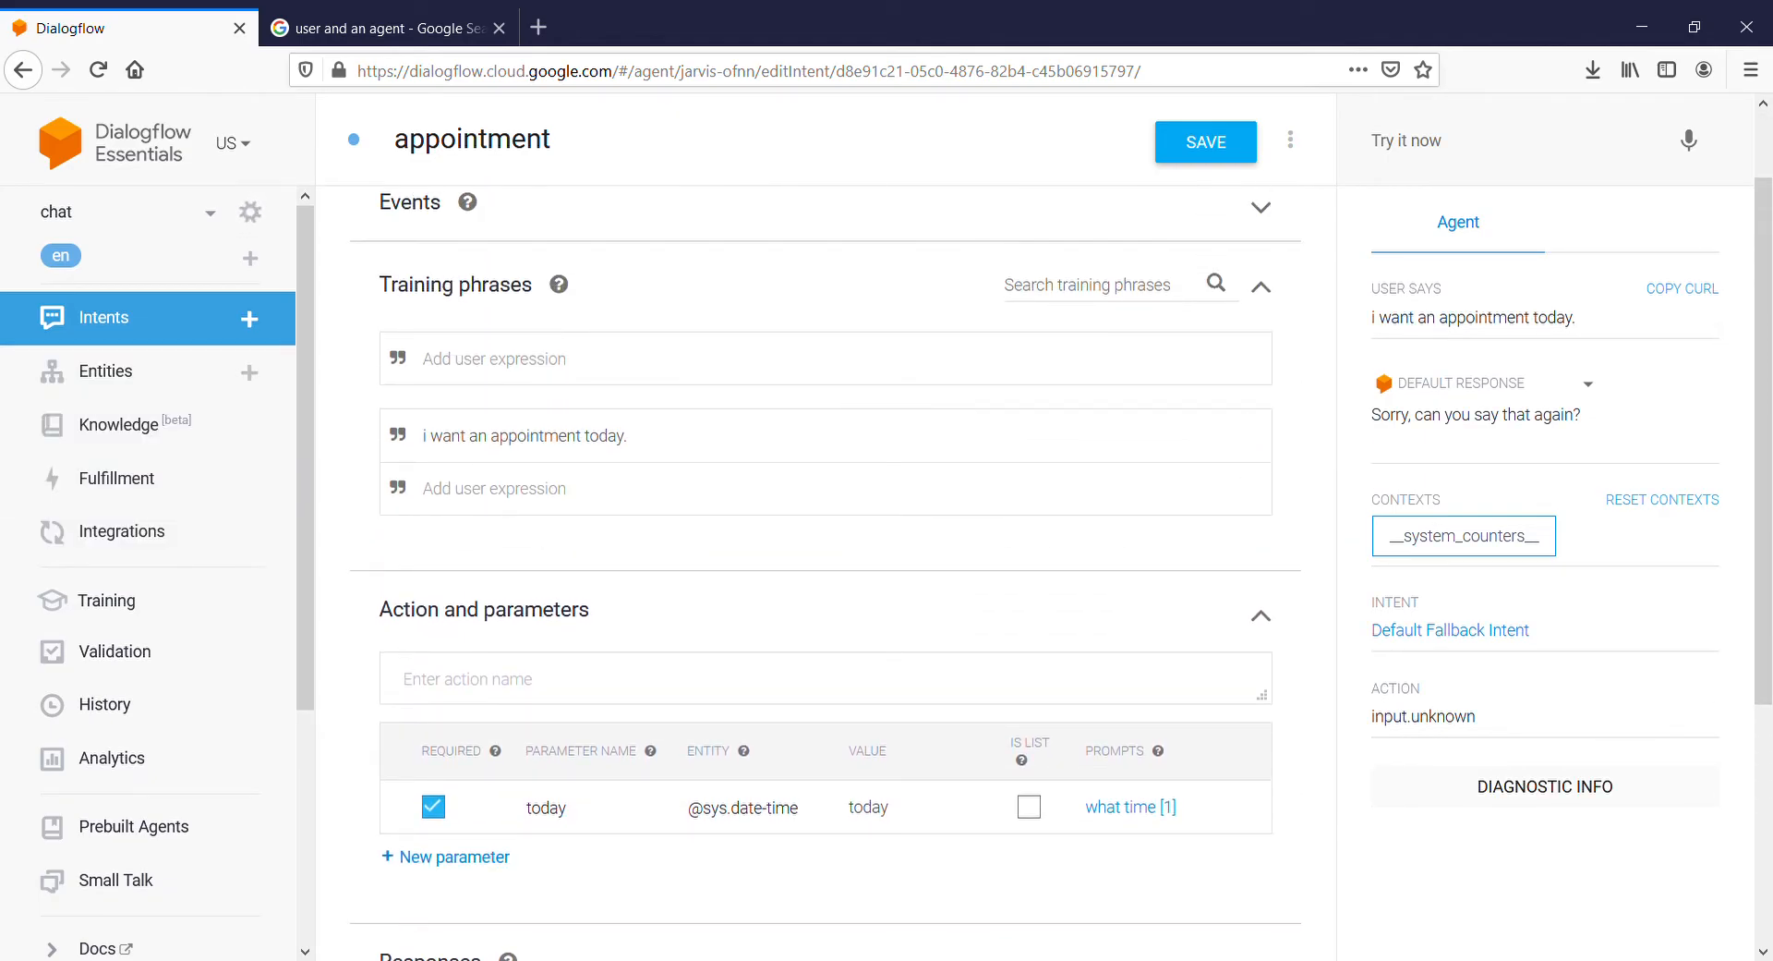
pyautogui.scroll(-4, 826, 572)
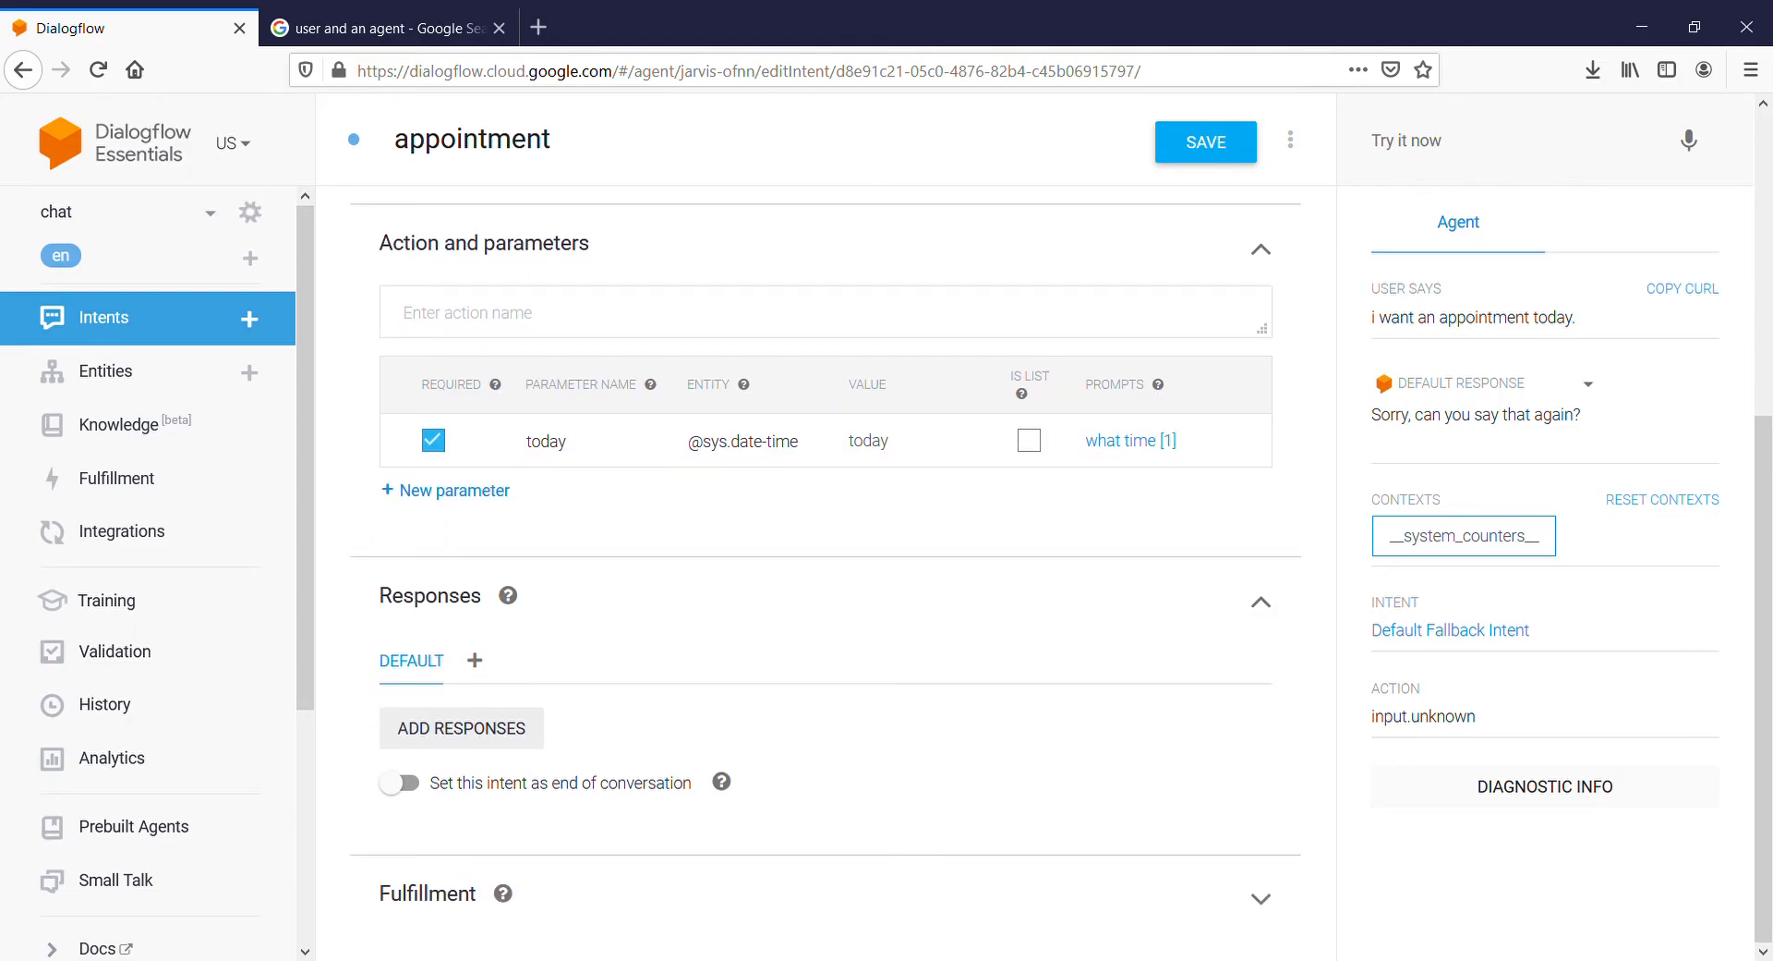
pyautogui.click(462, 728)
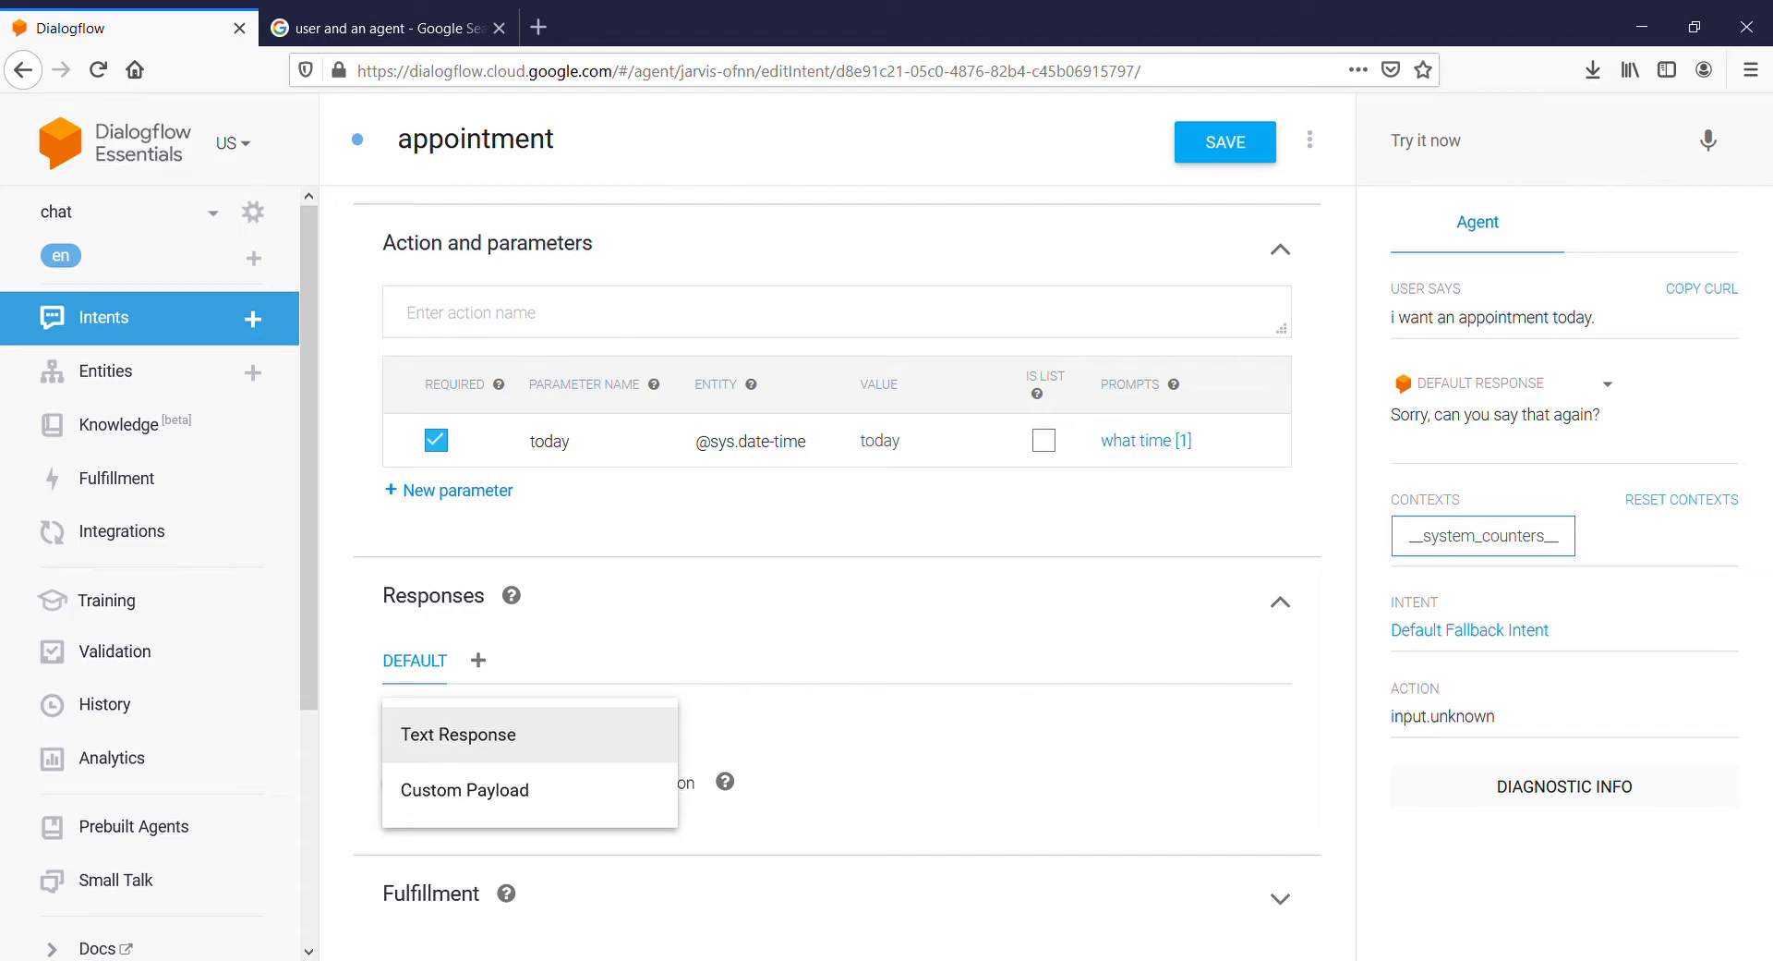
pyautogui.click(461, 732)
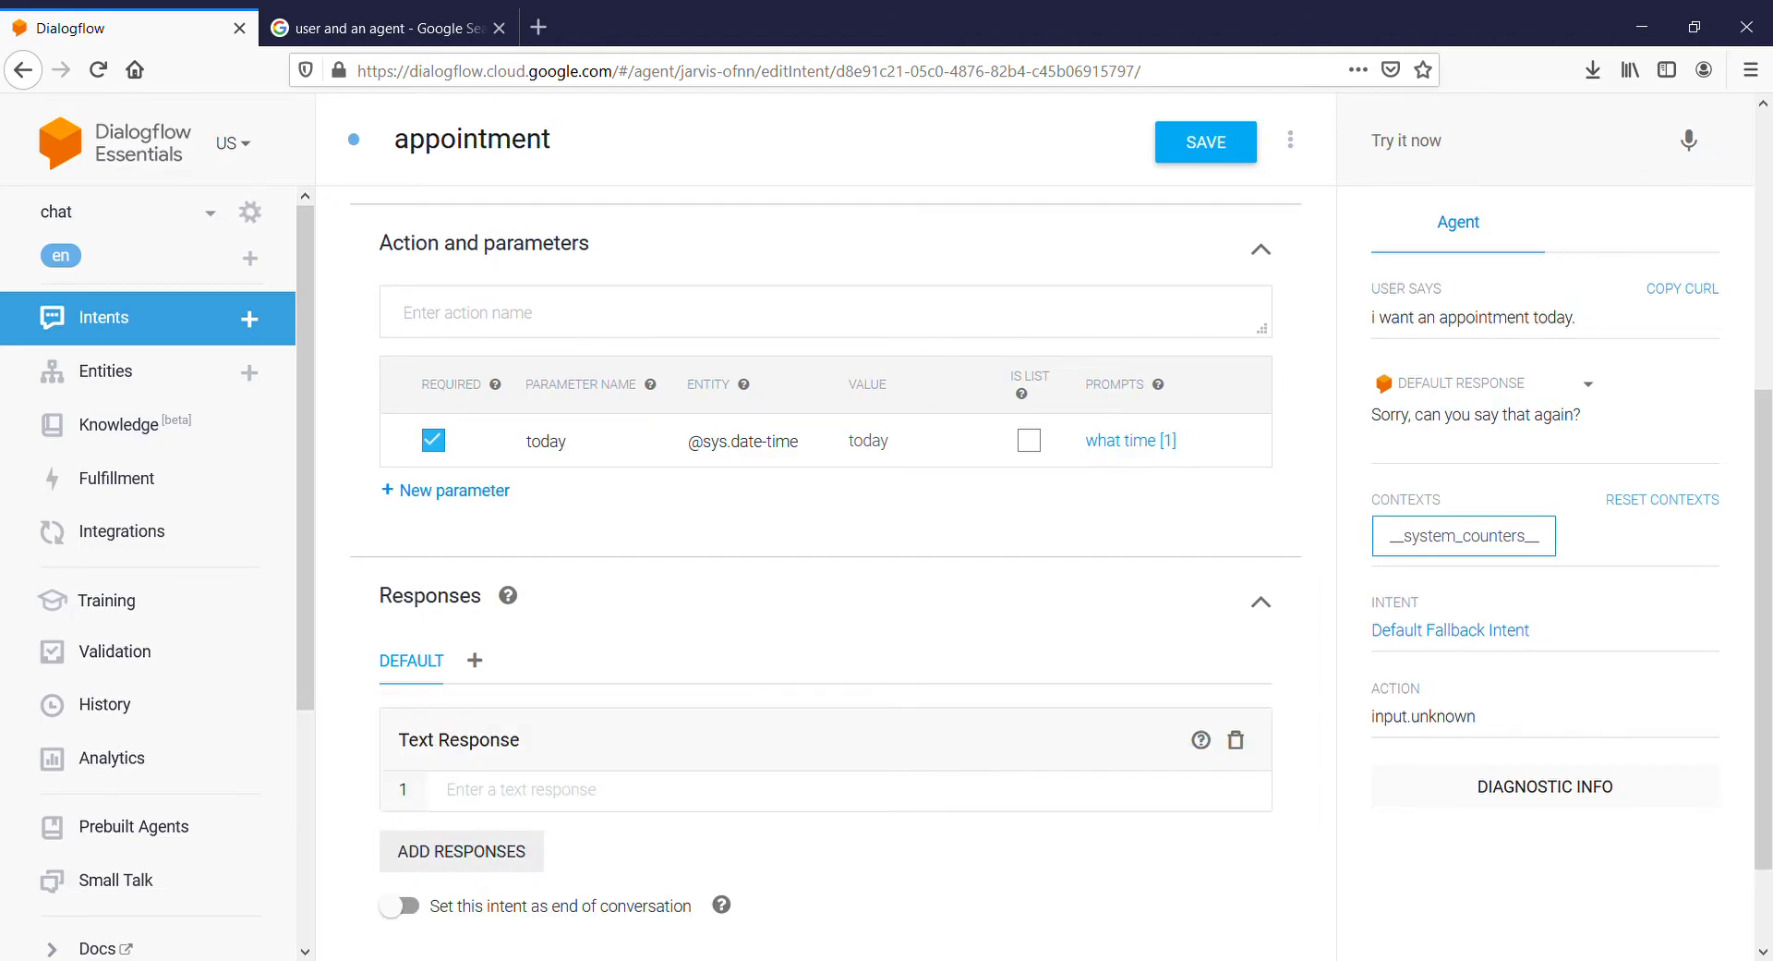
pyautogui.scroll(-1, 826, 554)
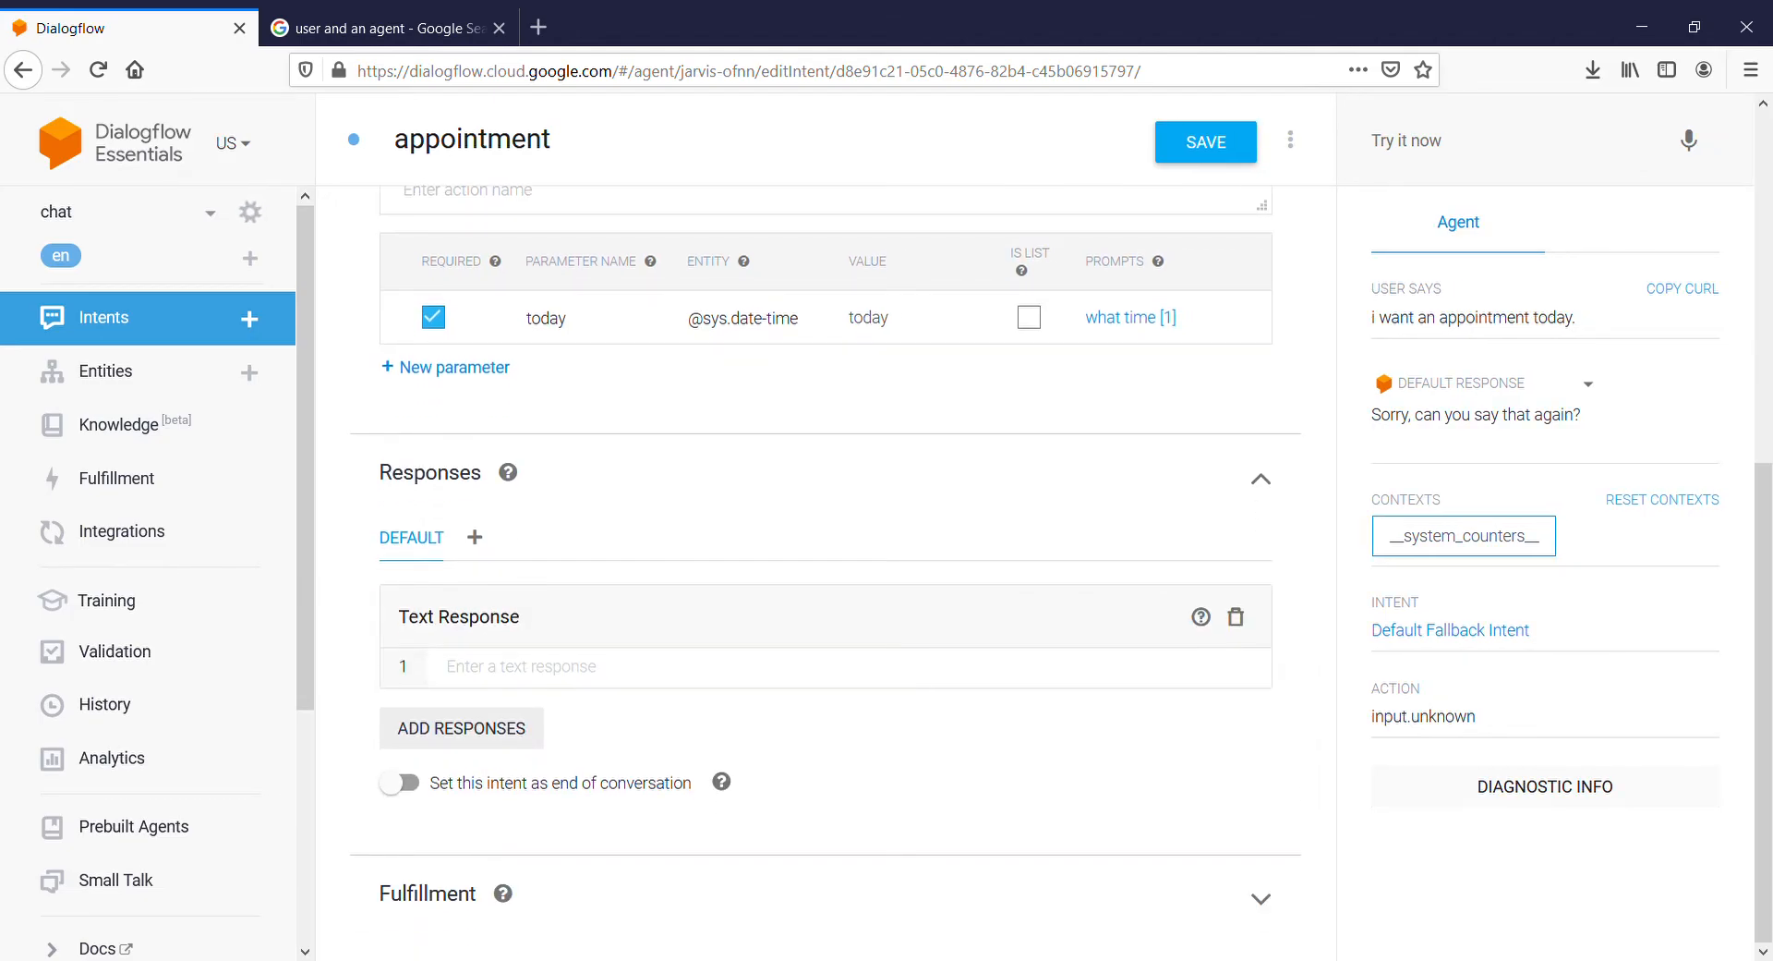
pyautogui.scroll(2, 826, 554)
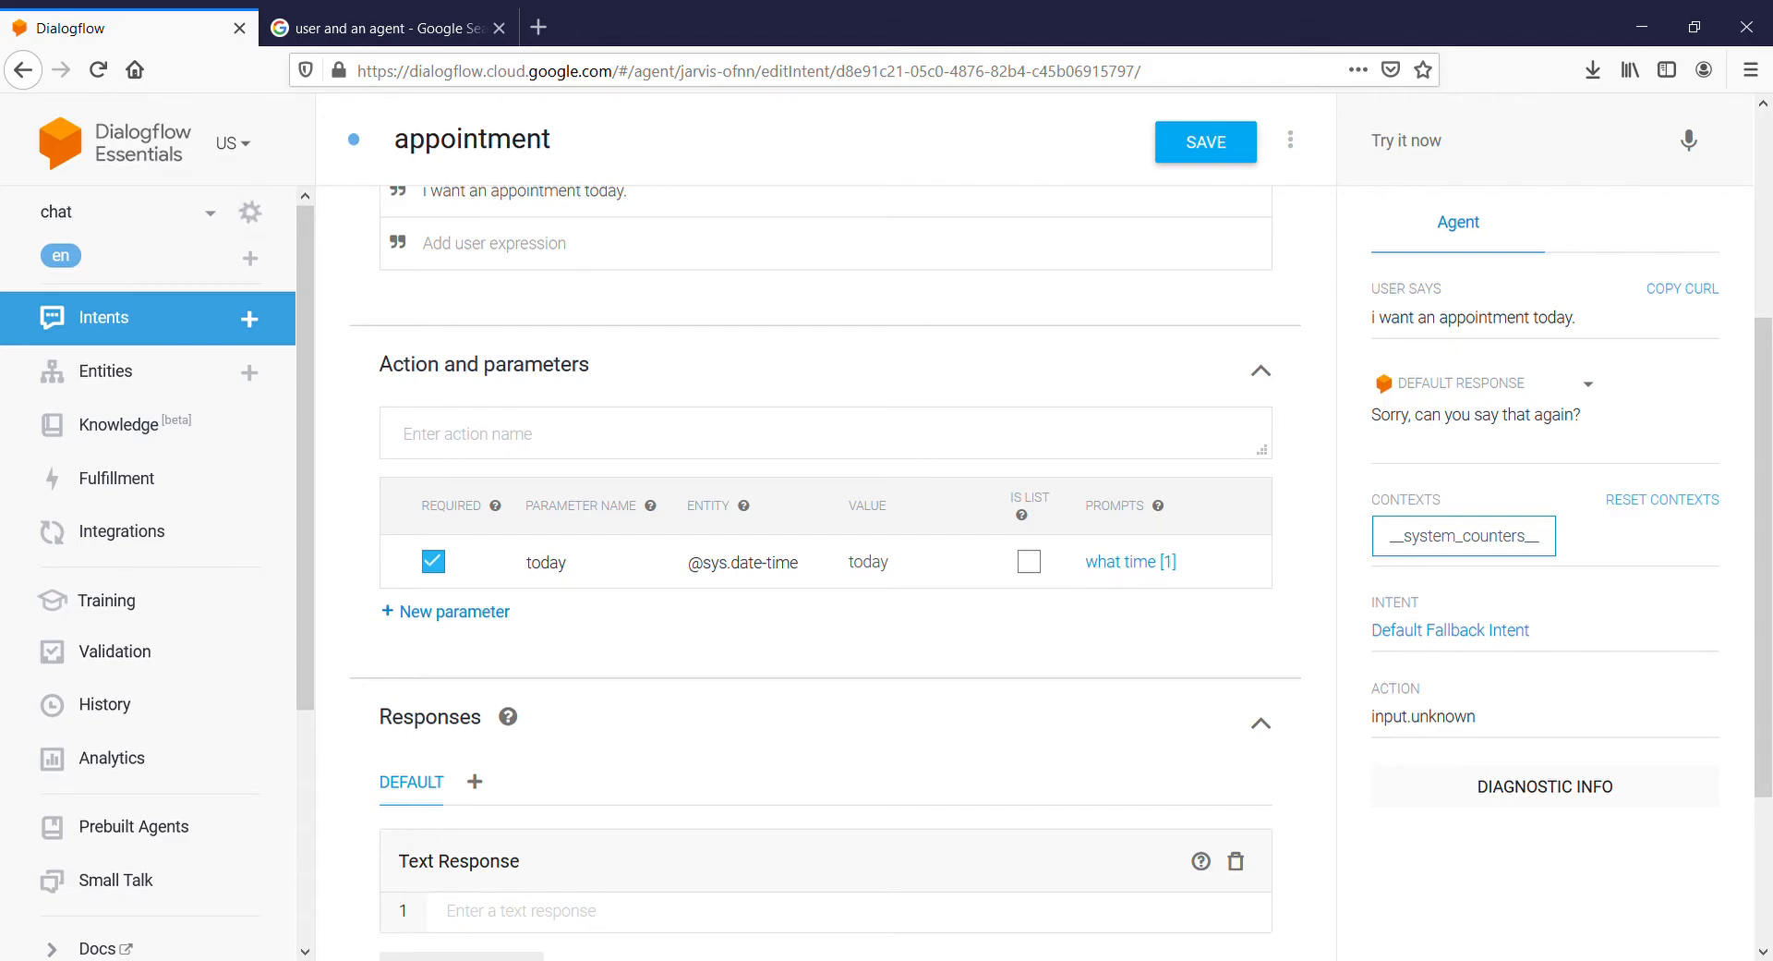
pyautogui.scroll(-1, 825, 554)
pyautogui.scroll(4, 826, 554)
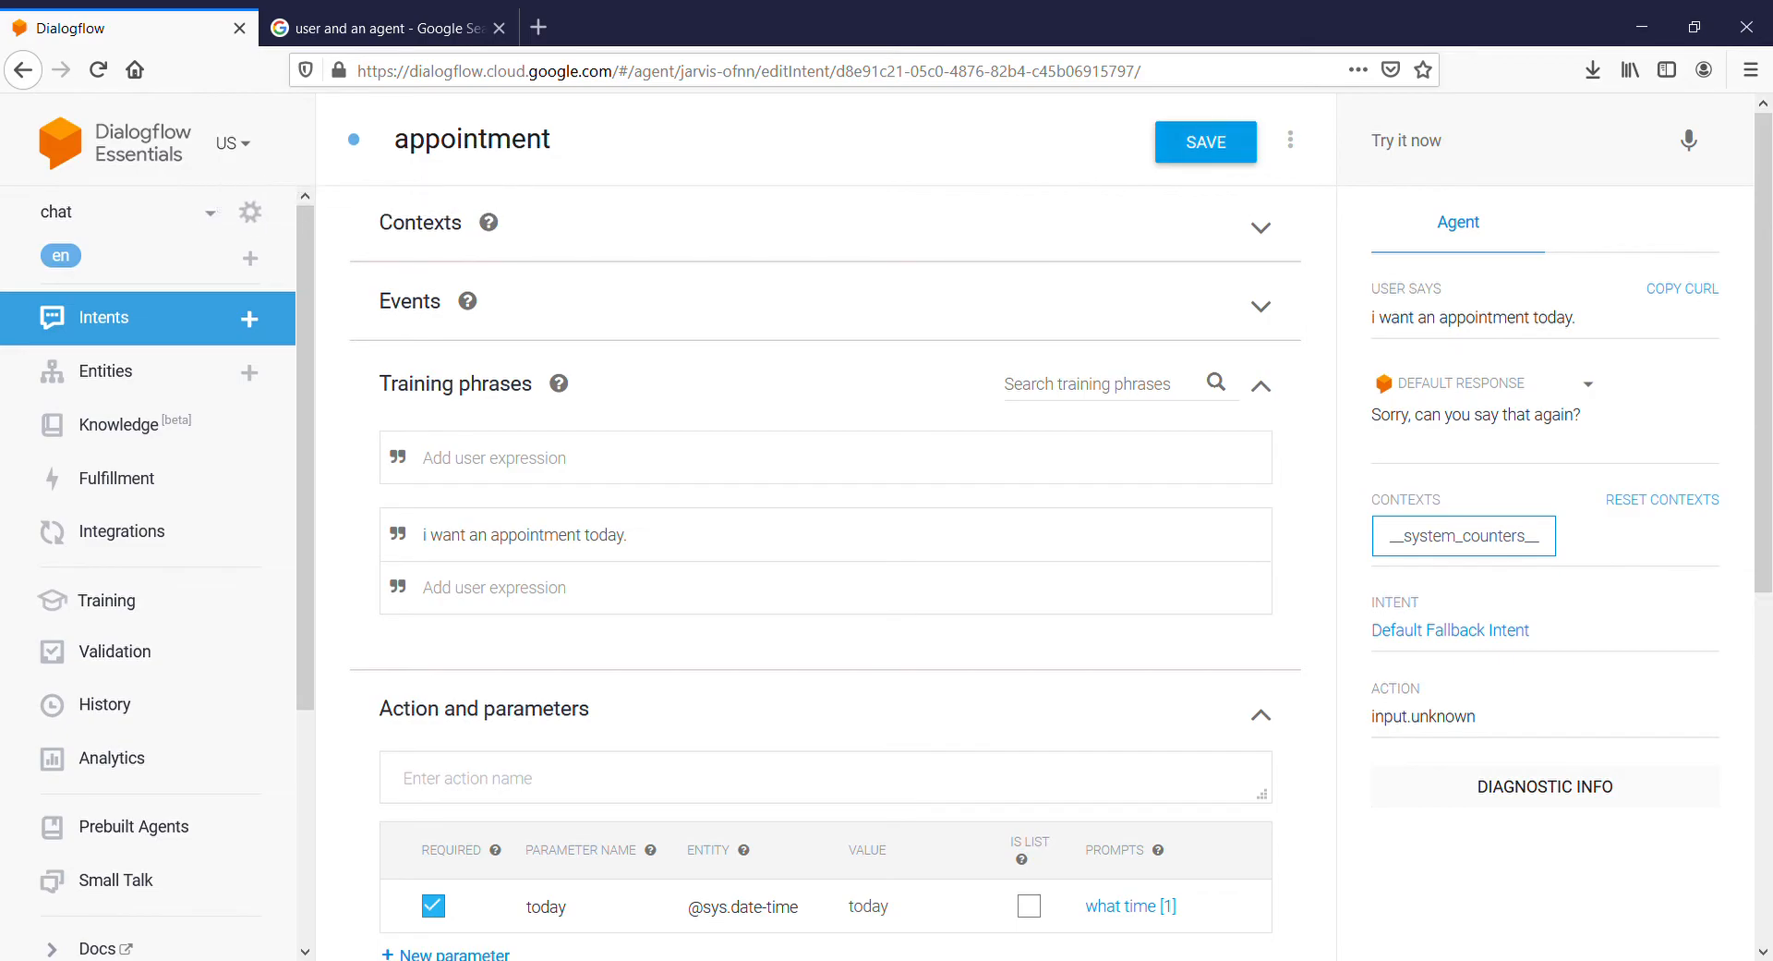
# Leave the appointment intent without saving the response changes and go back to the list of intents.
pyautogui.hotkey('alt', 'Left')
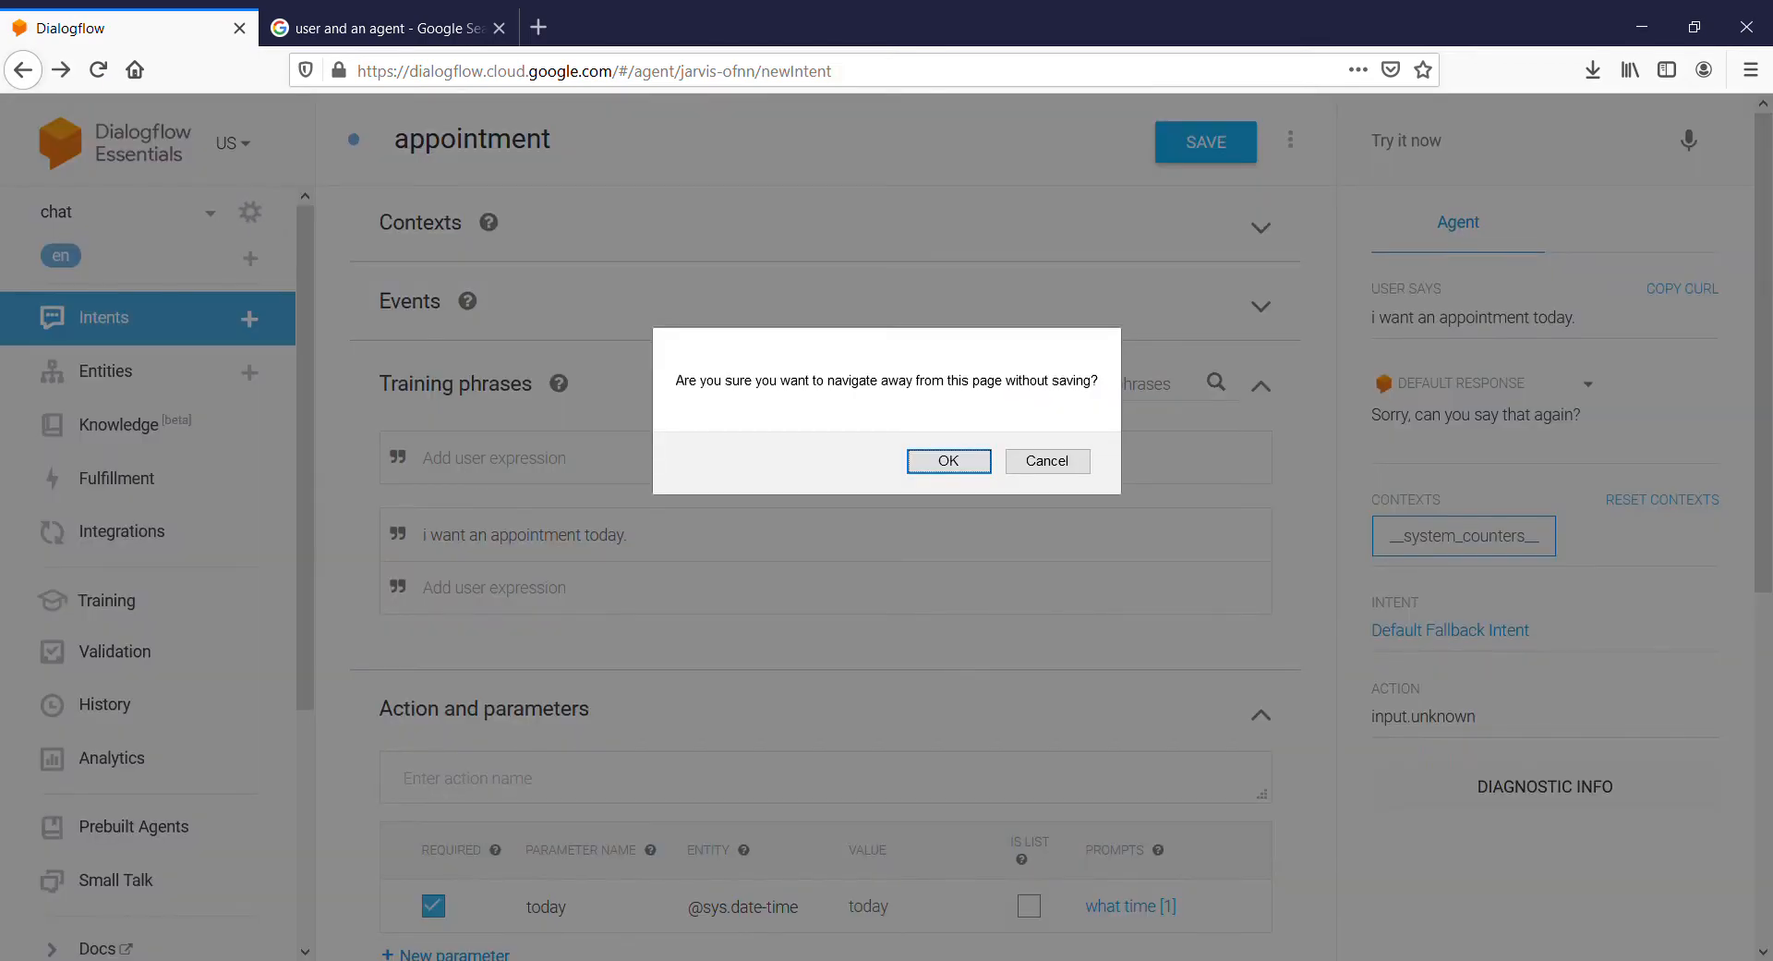
pyautogui.press('Return')
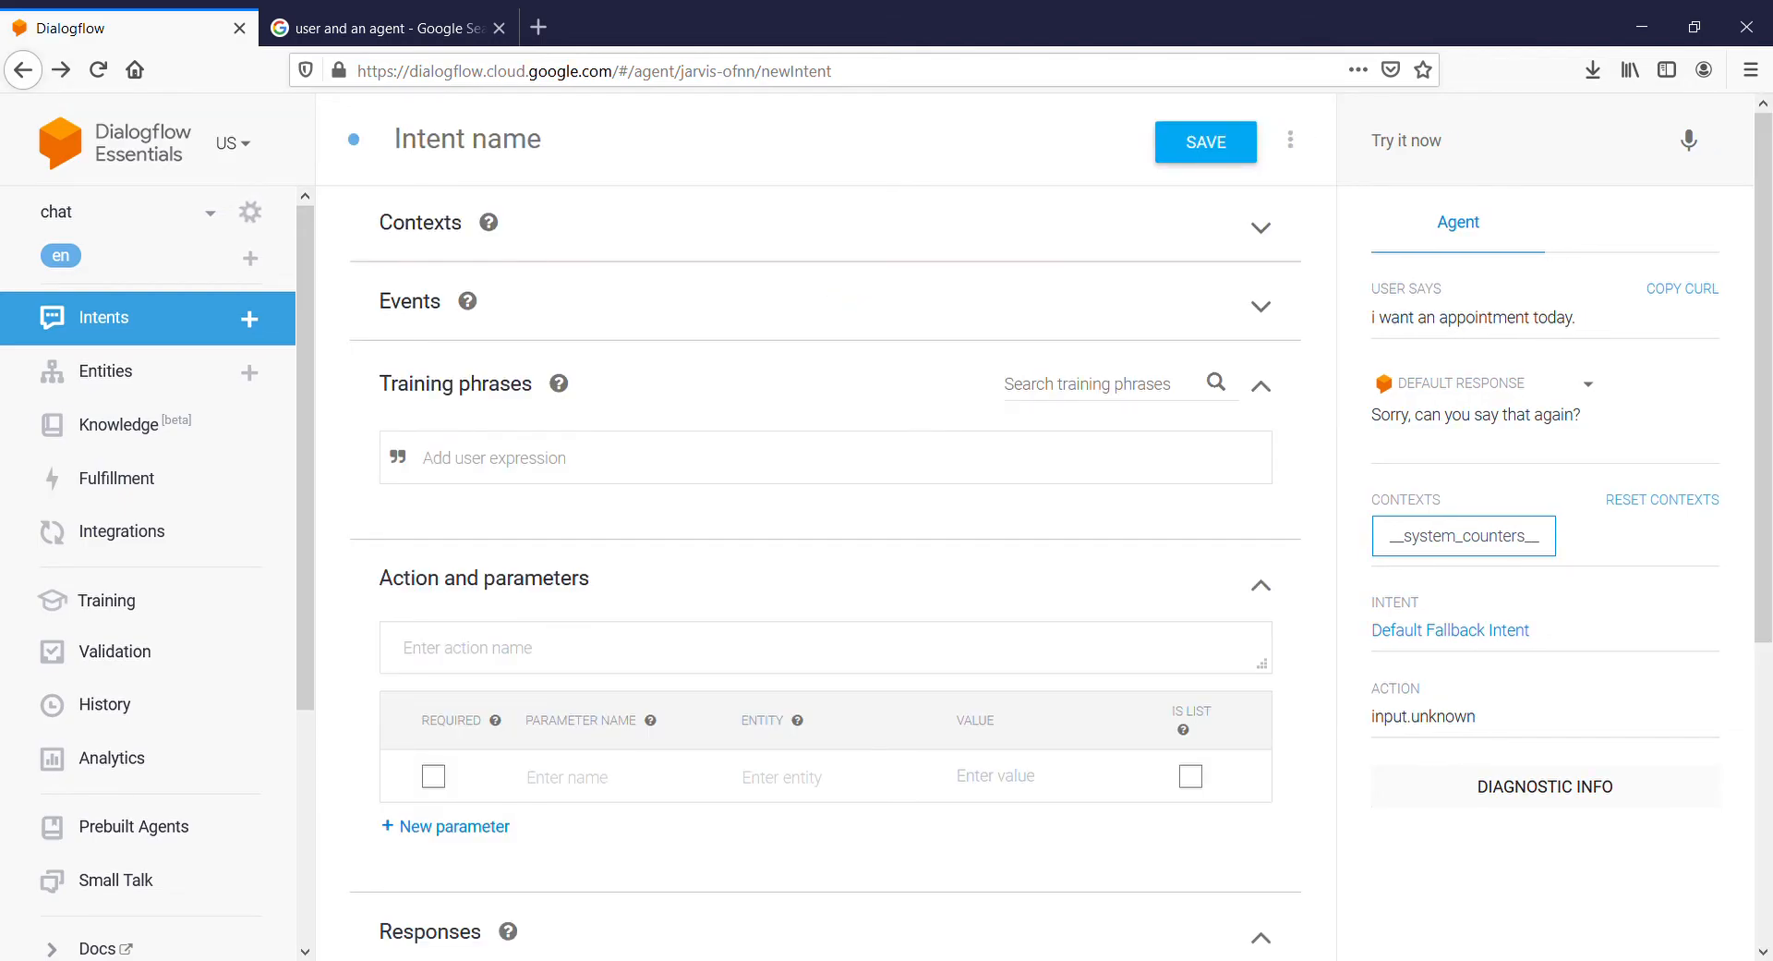
pyautogui.click(23, 69)
pyautogui.press('Return')
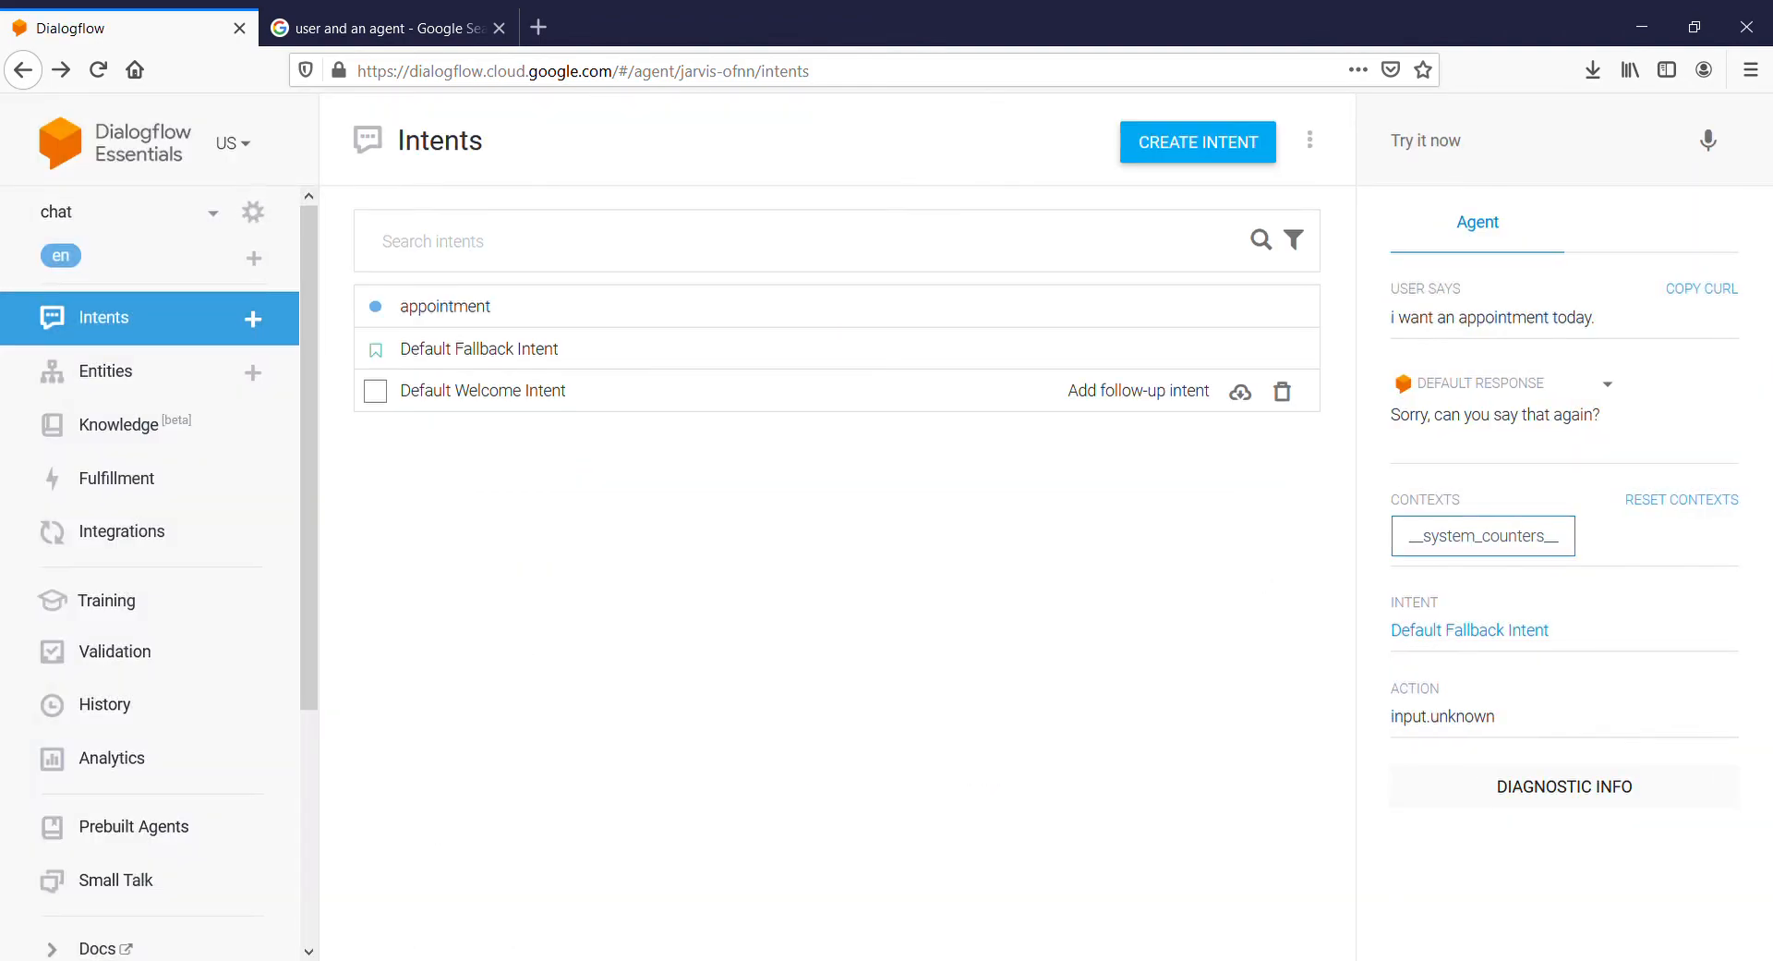
# Open the Default Fallback Intent and examine its training phrases, action and predefined text responses.
pyautogui.click(445, 307)
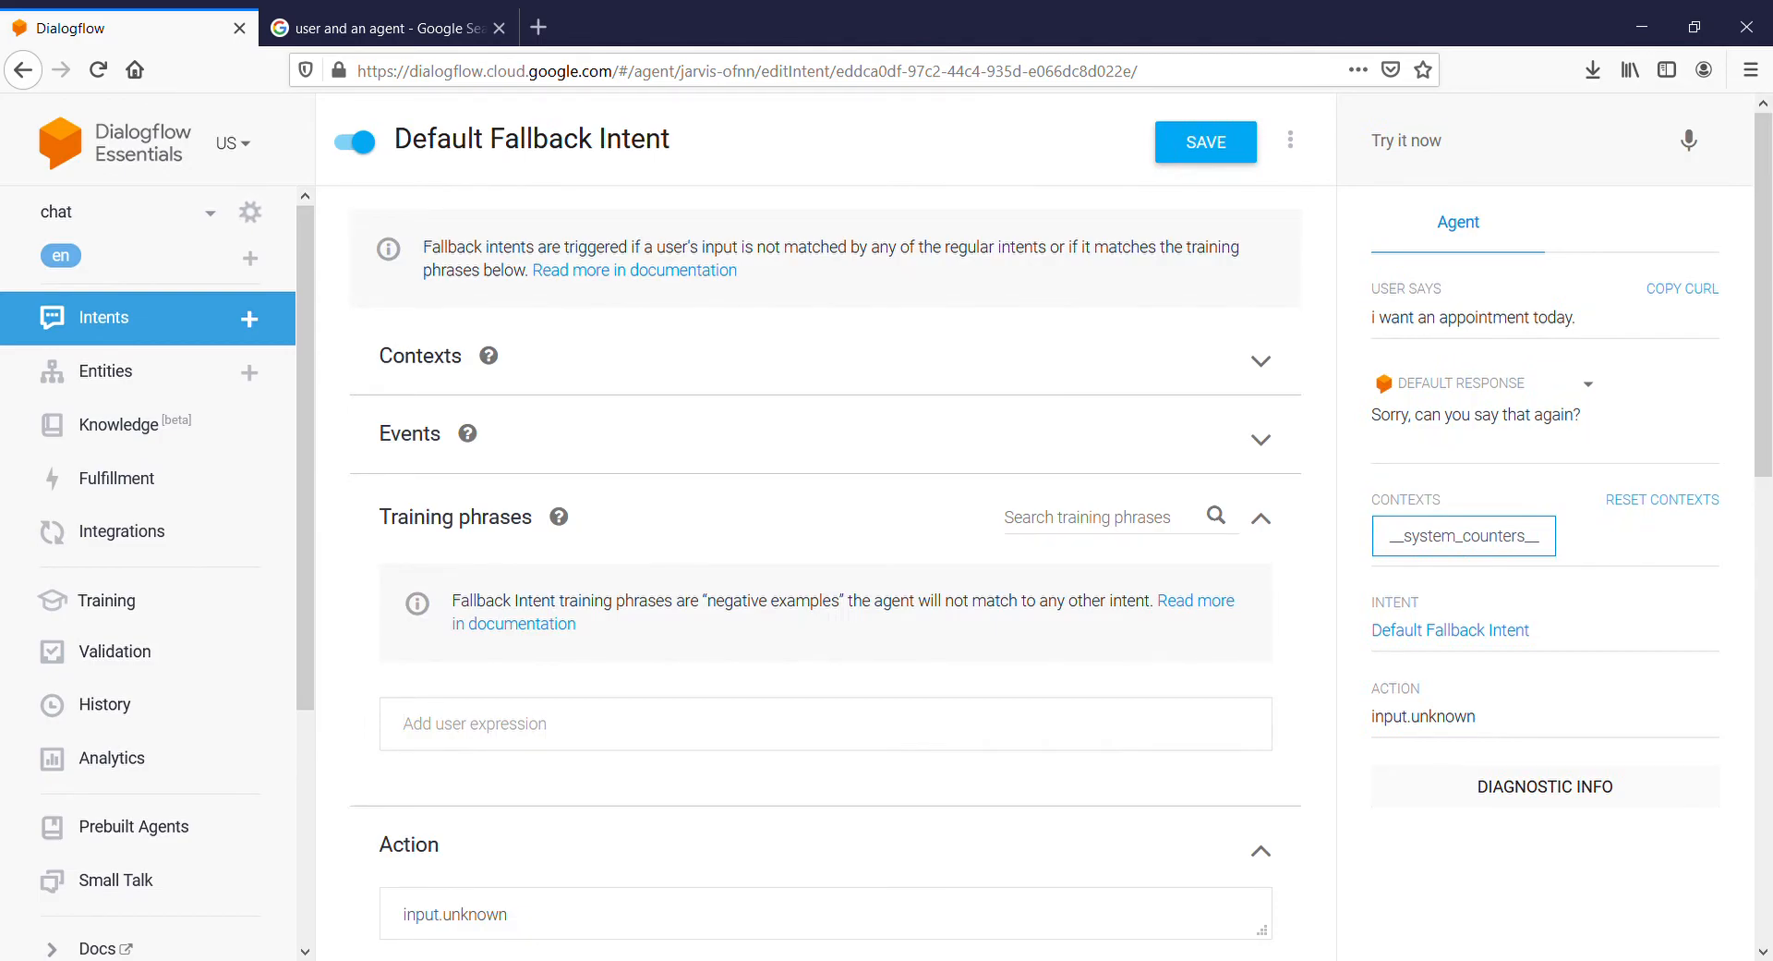
pyautogui.scroll(-3, 826, 573)
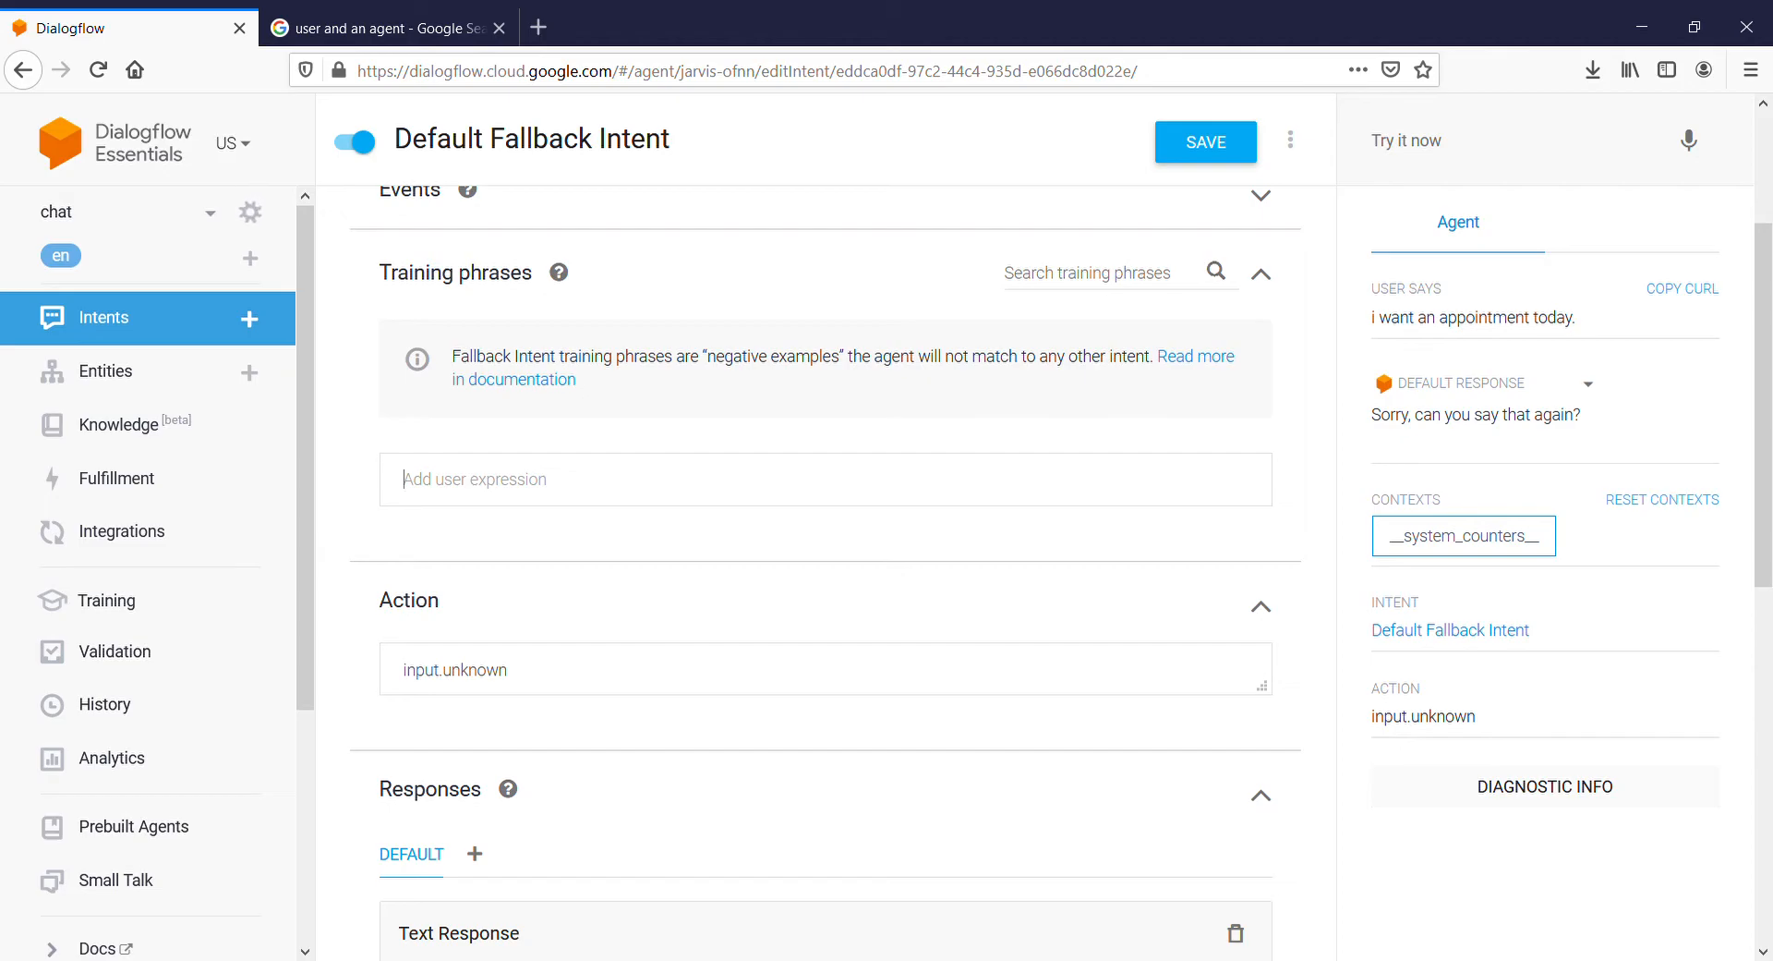
pyautogui.scroll(-4, 826, 573)
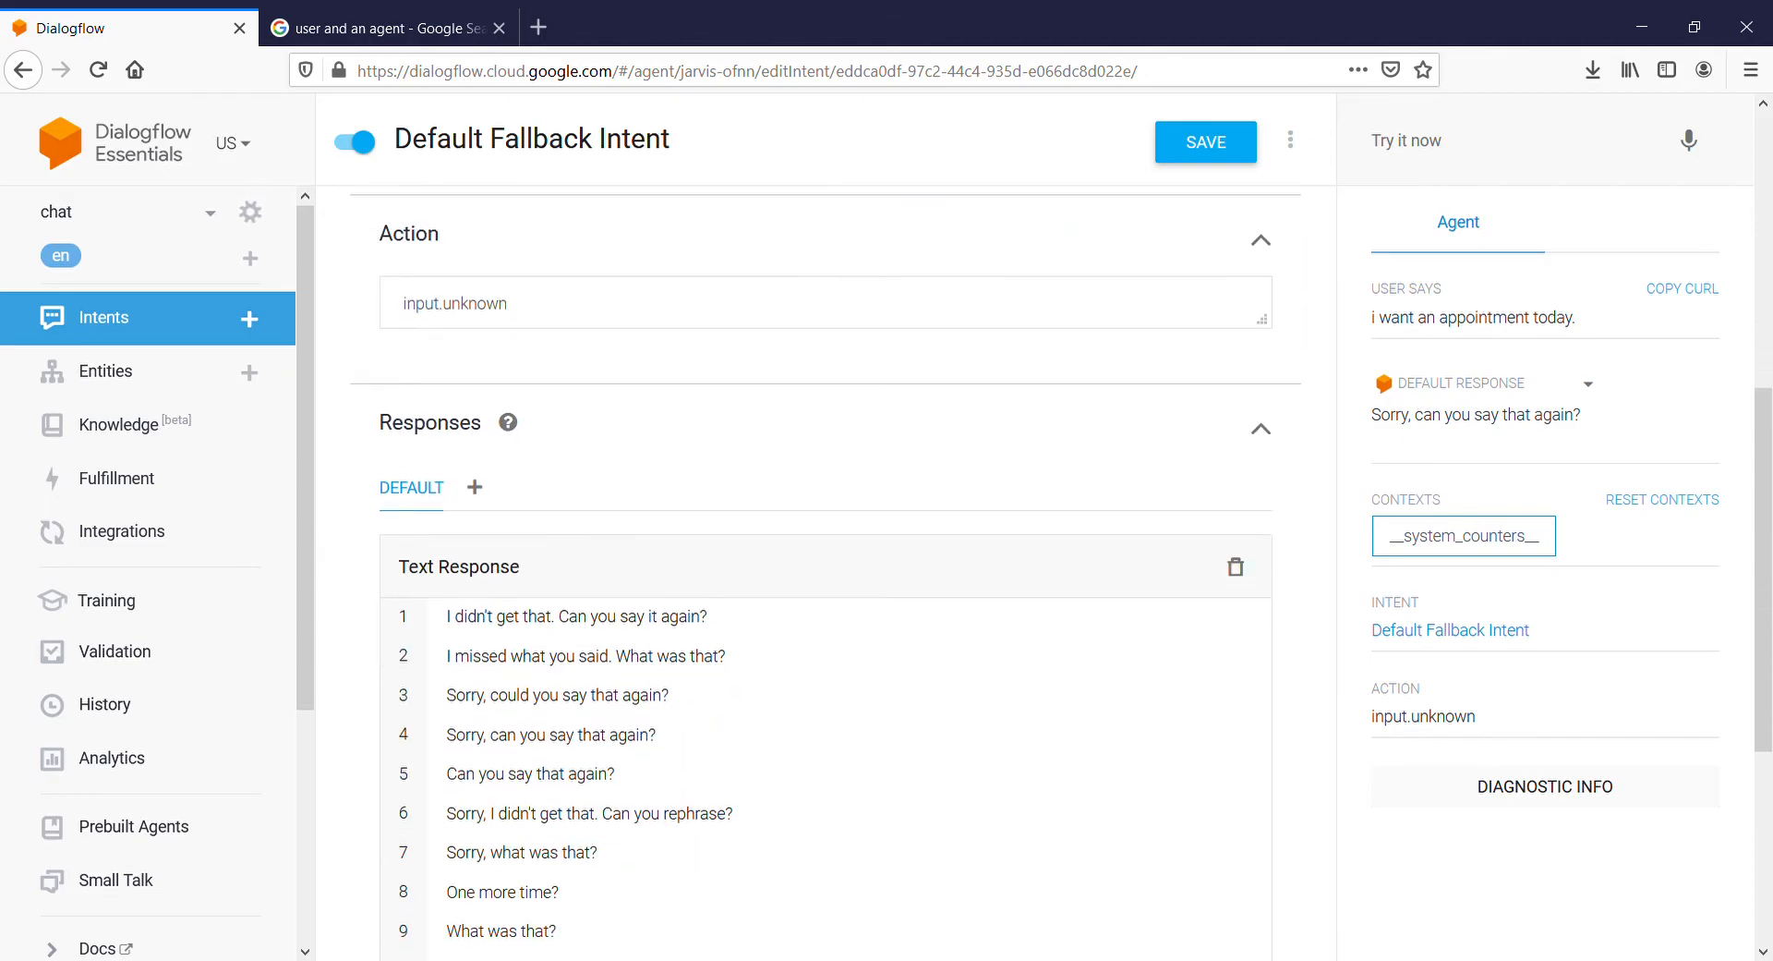
pyautogui.scroll(-3, 826, 573)
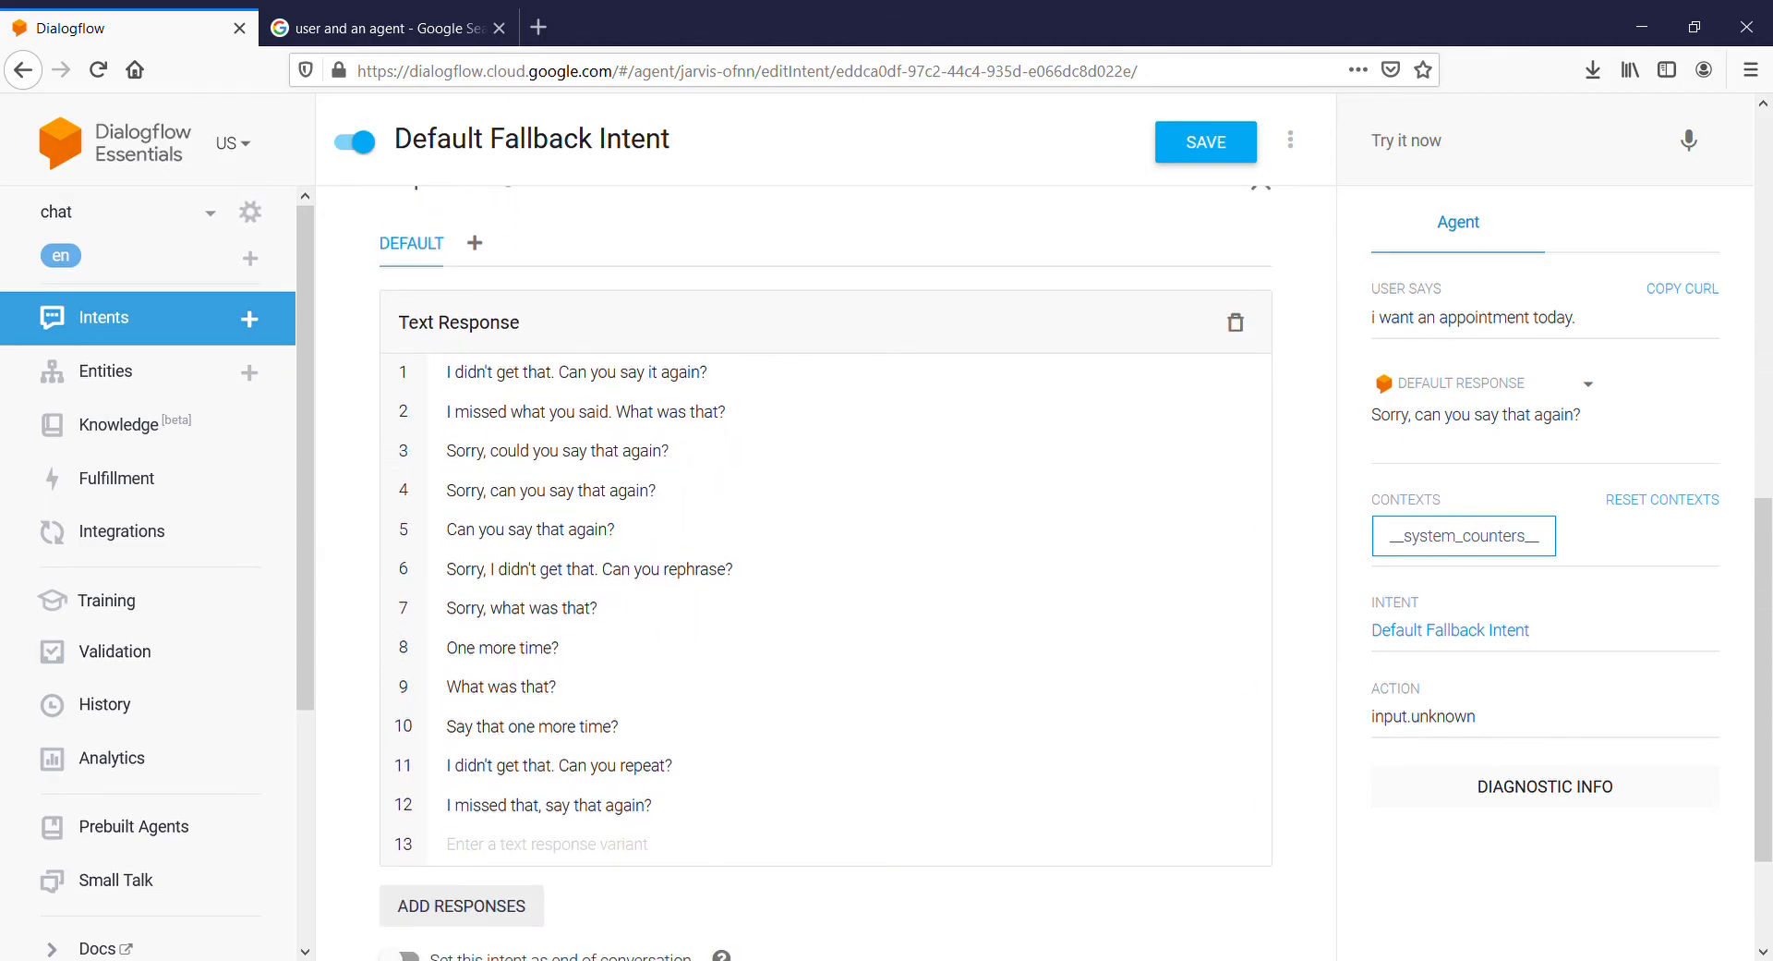
pyautogui.scroll(-3, 825, 572)
pyautogui.scroll(8, 826, 572)
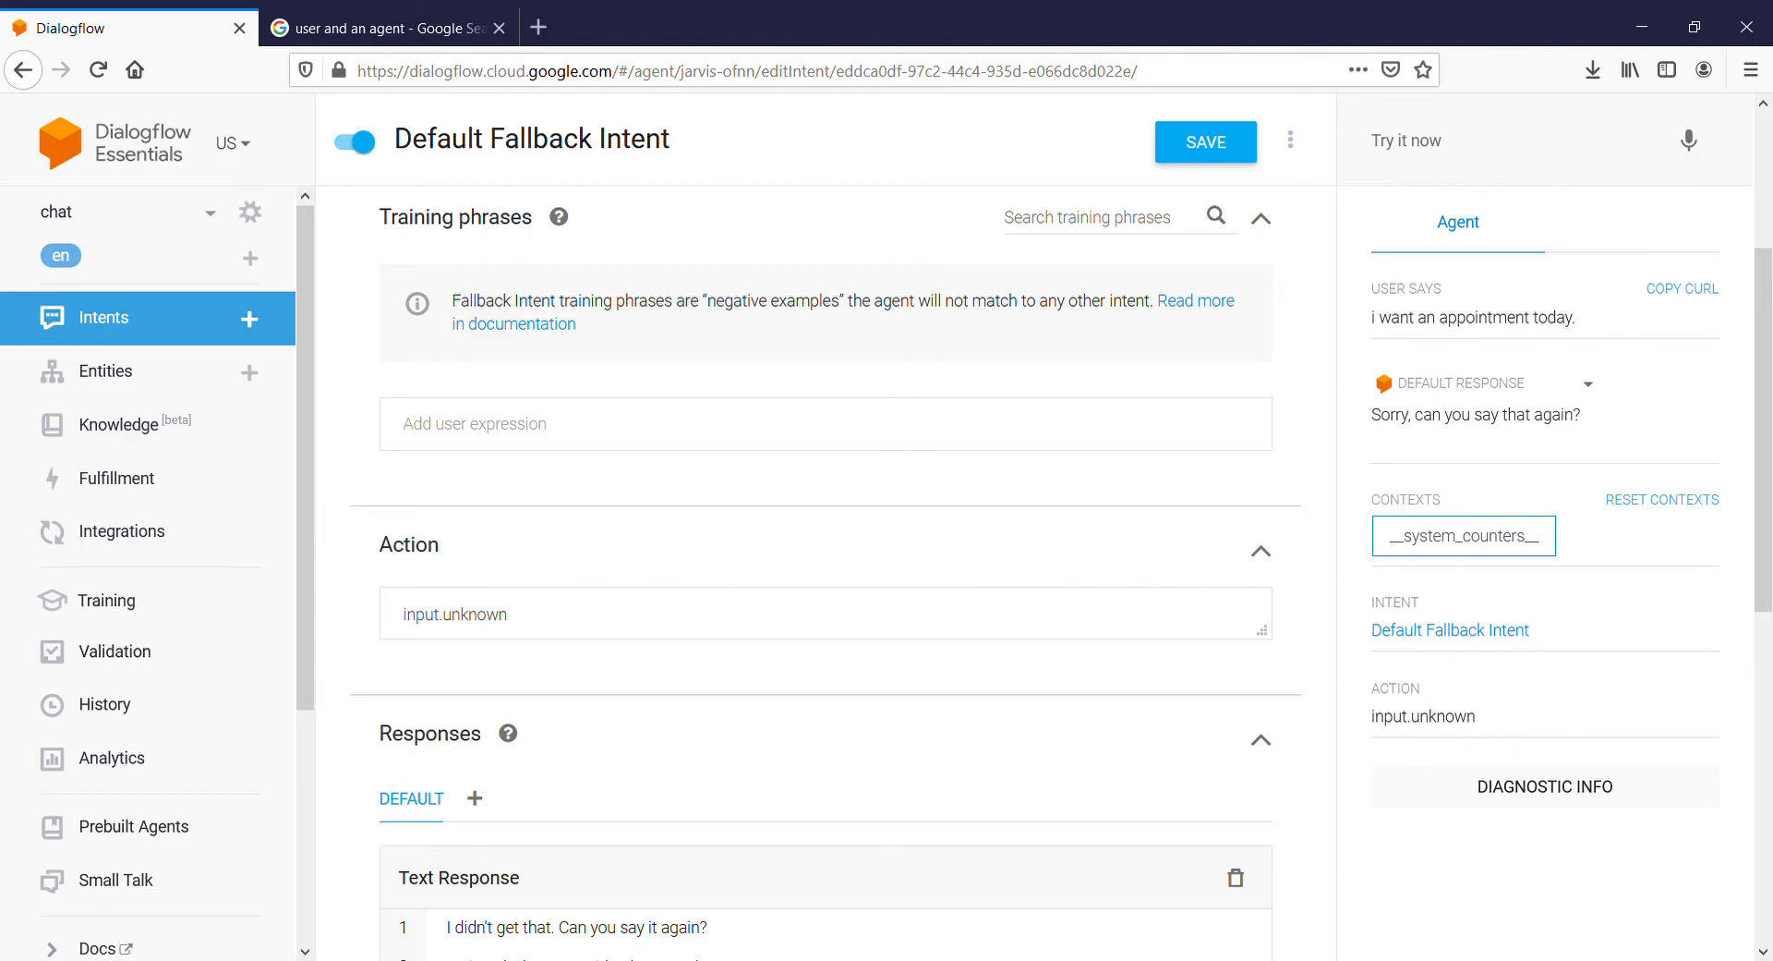
pyautogui.scroll(-1, 825, 572)
pyautogui.scroll(1, 826, 573)
pyautogui.scroll(-2, 825, 573)
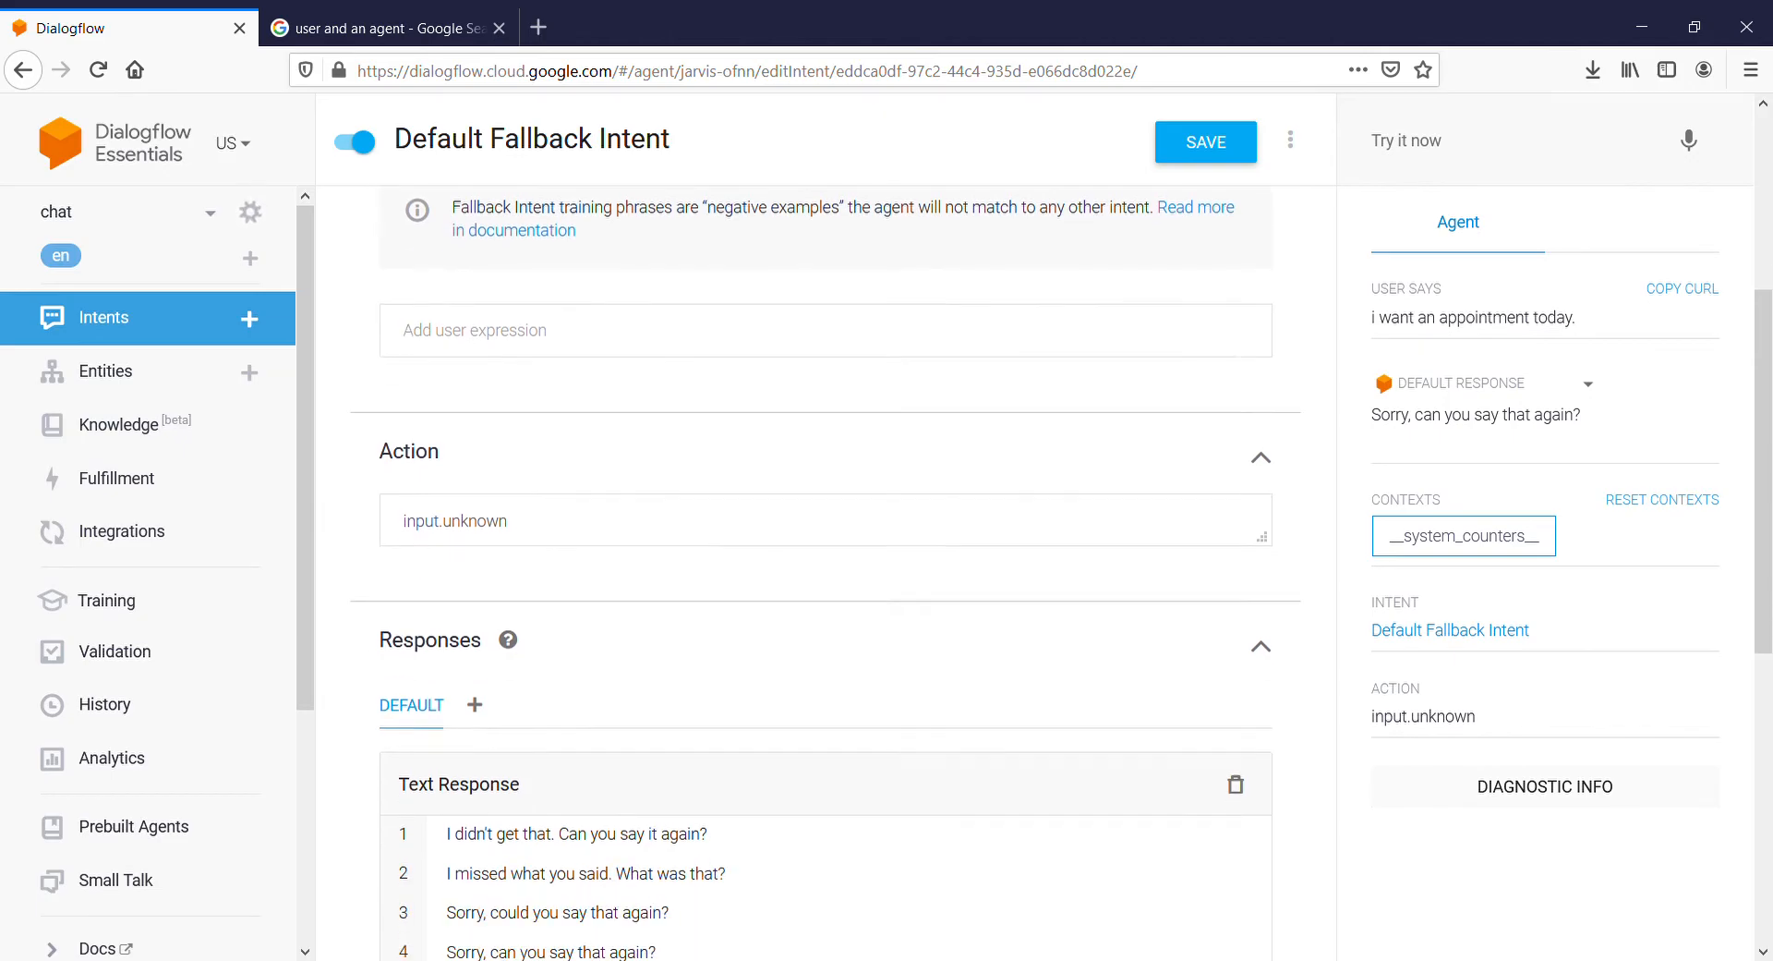
pyautogui.scroll(-2, 826, 573)
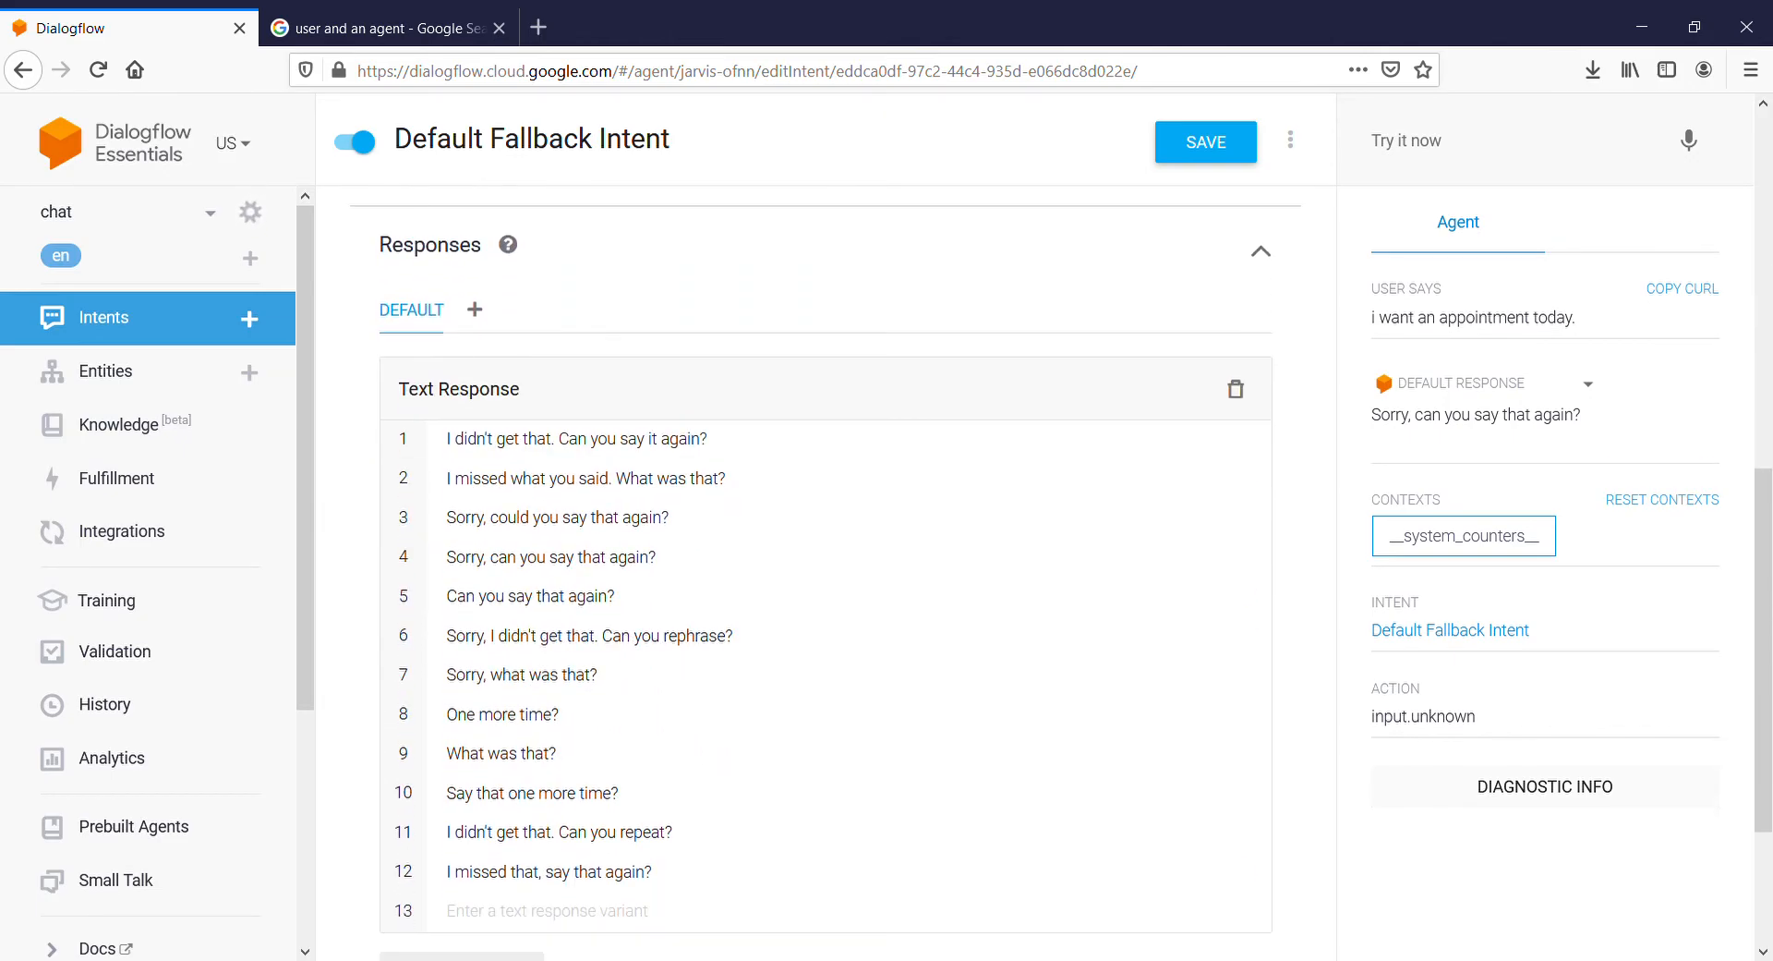
pyautogui.scroll(1, 825, 572)
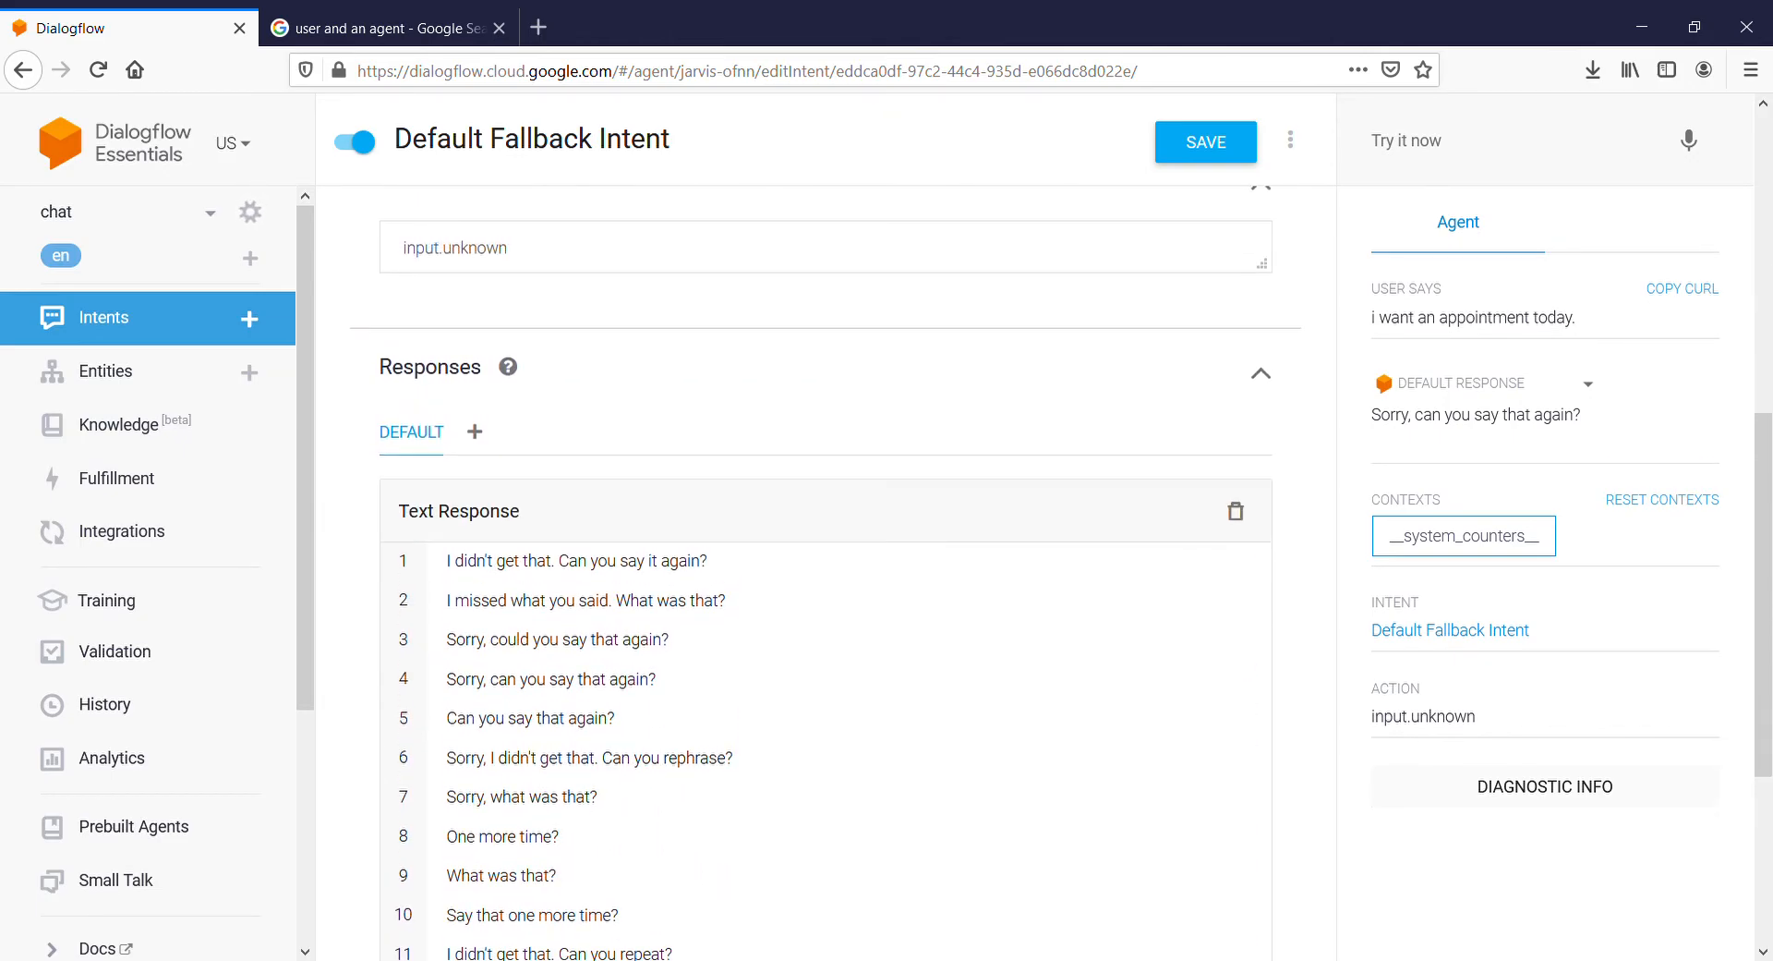
pyautogui.scroll(-2, 826, 572)
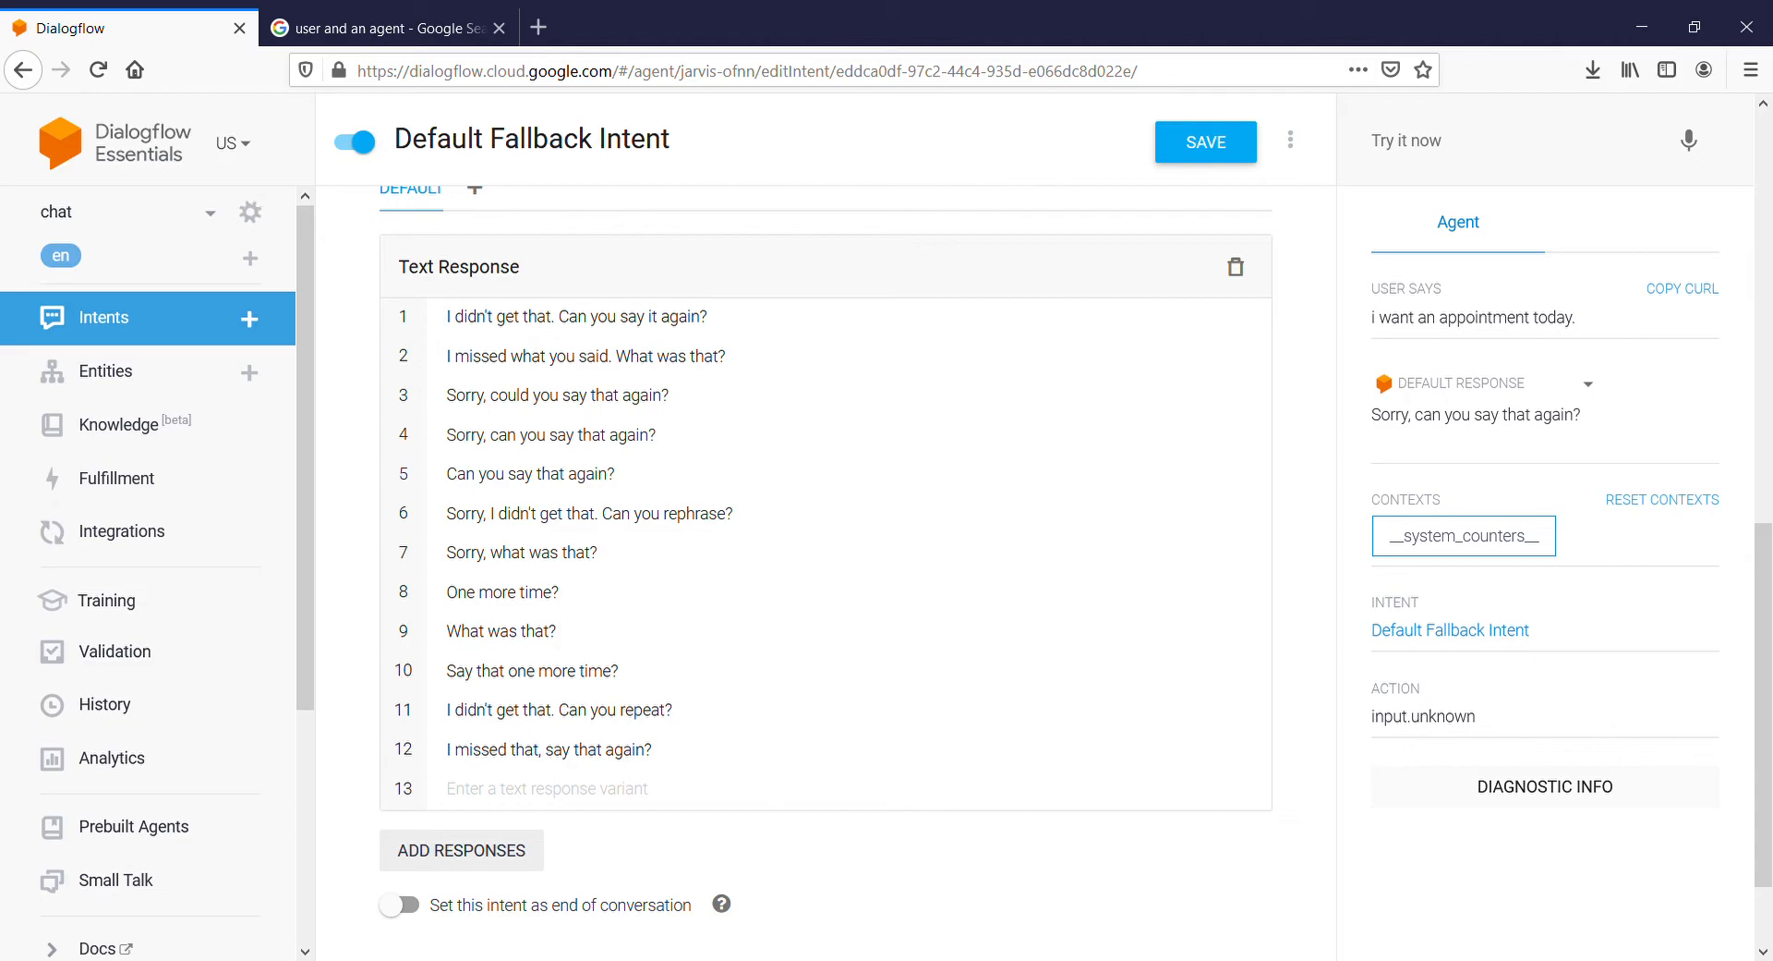
# Test the agent again with "i want an appointment today." and check its reply, matched intent and parameter.
pyautogui.click(1477, 141)
pyautogui.press('Up')
pyautogui.press('Return')
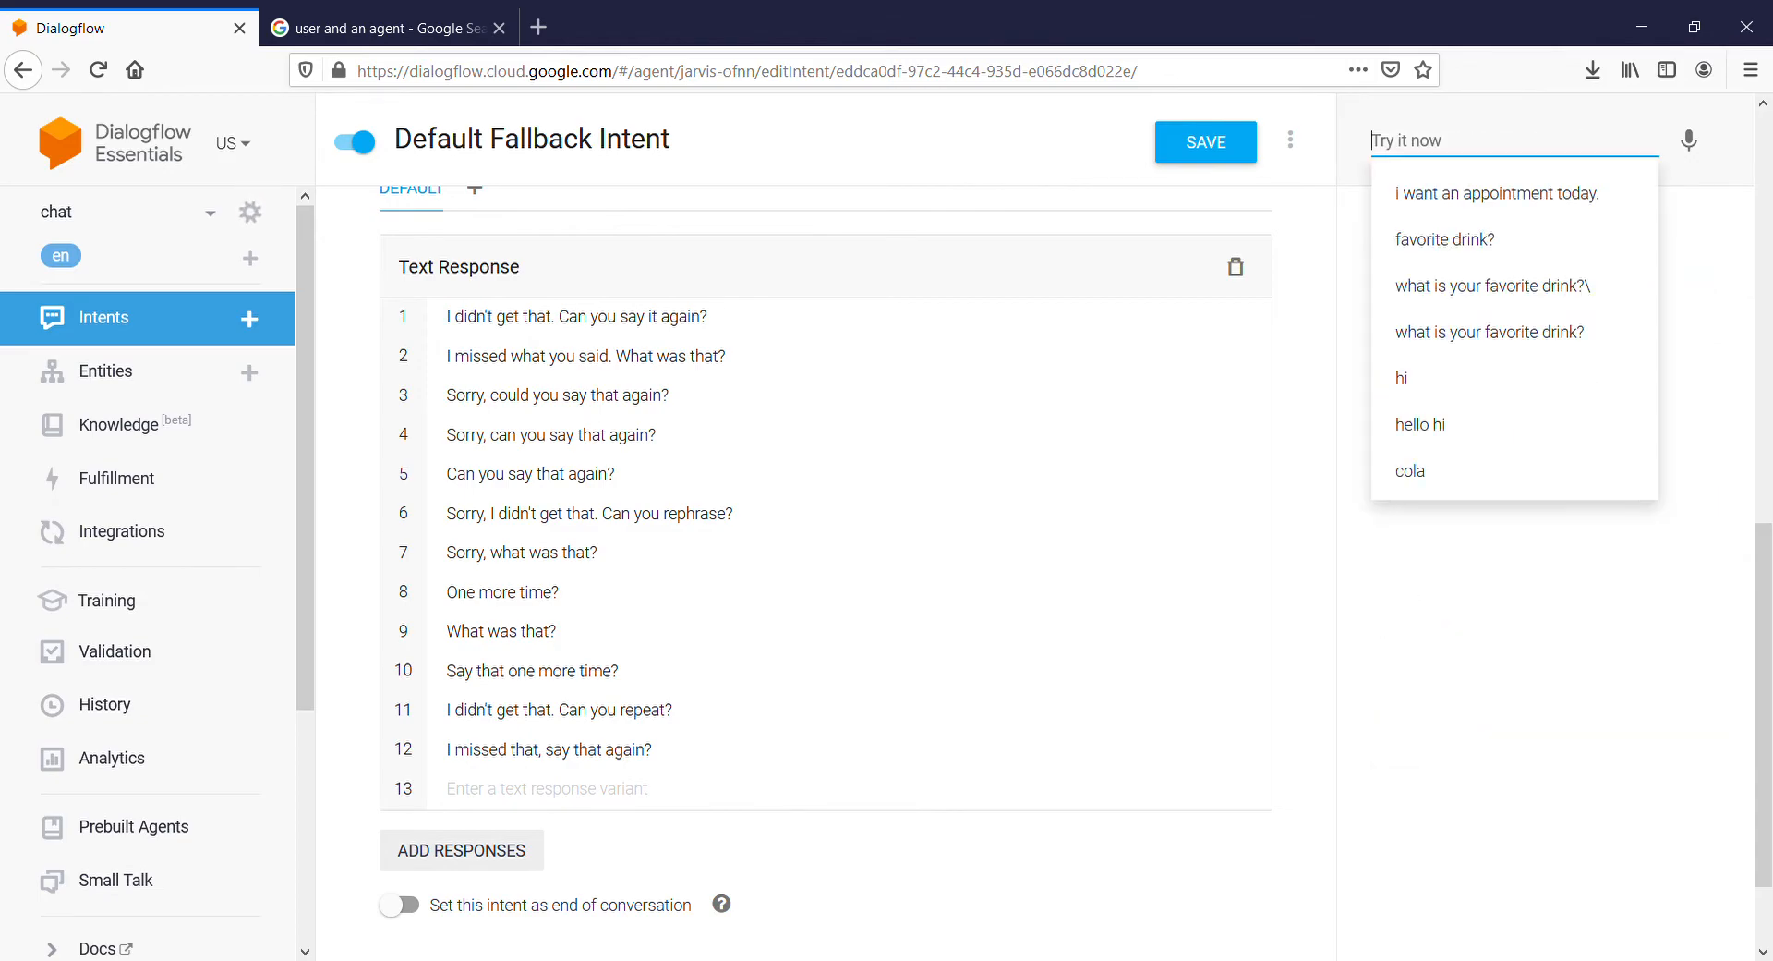
pyautogui.click(1699, 406)
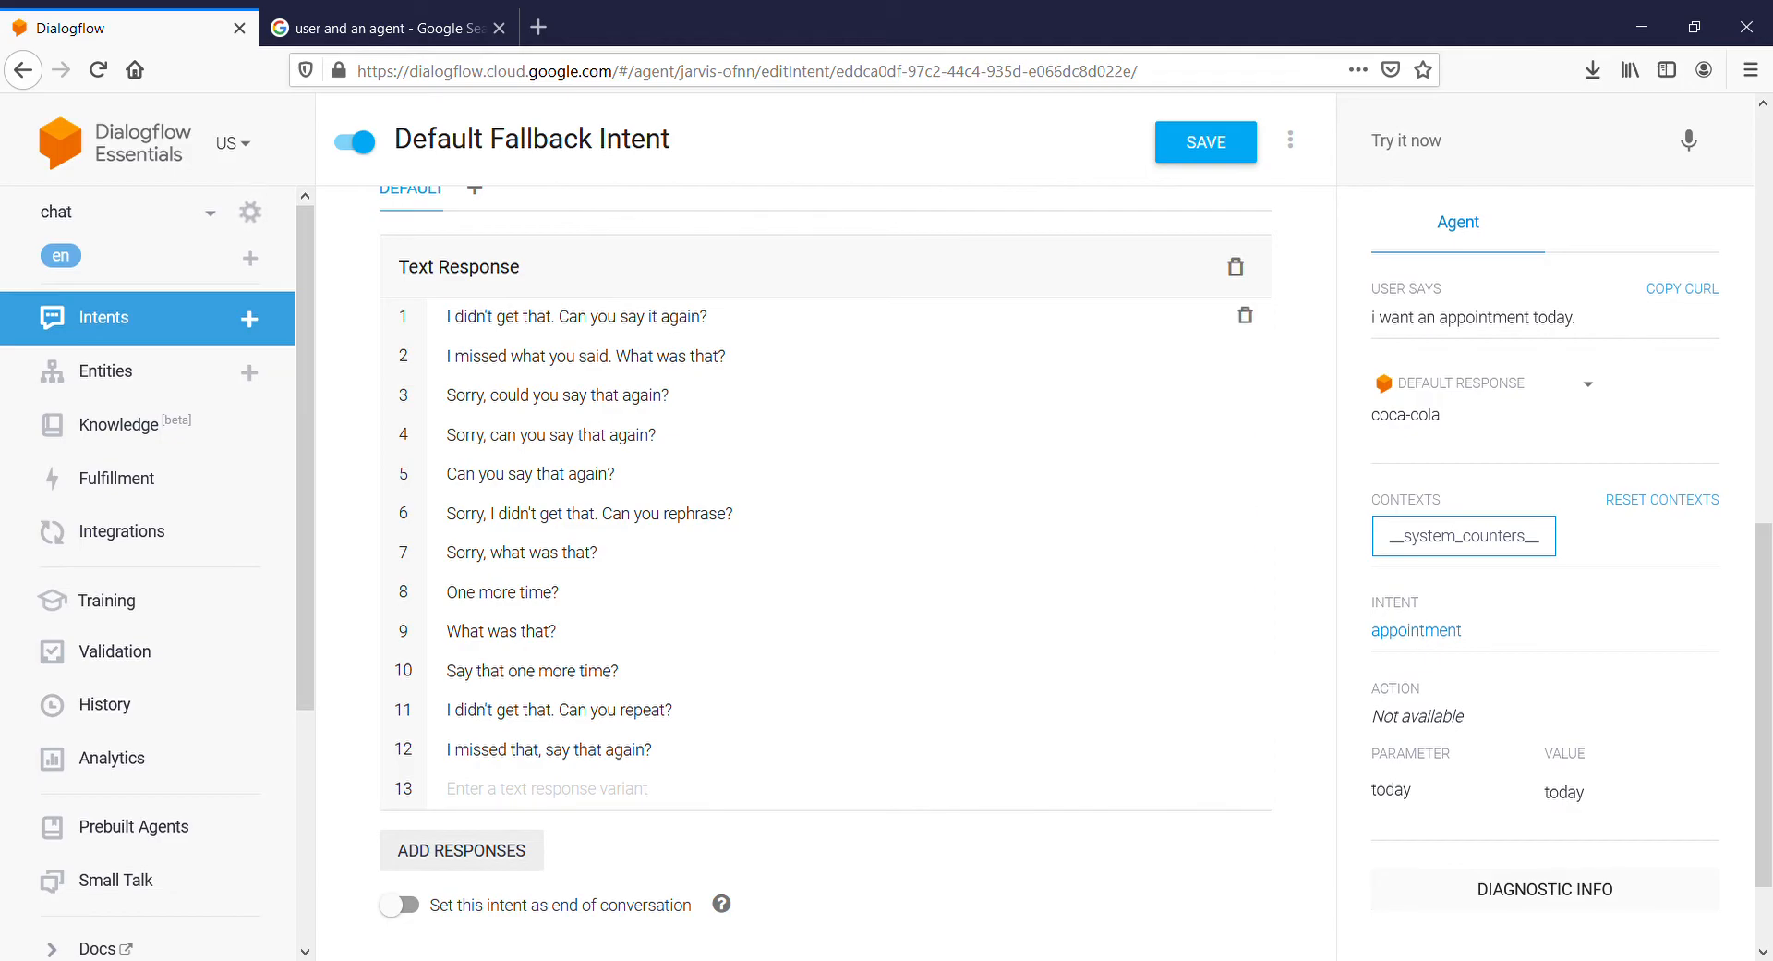
# Remove the fallback response "I didn't get that. Can you say it again?", then return to the intents list without saving.
pyautogui.click(1245, 315)
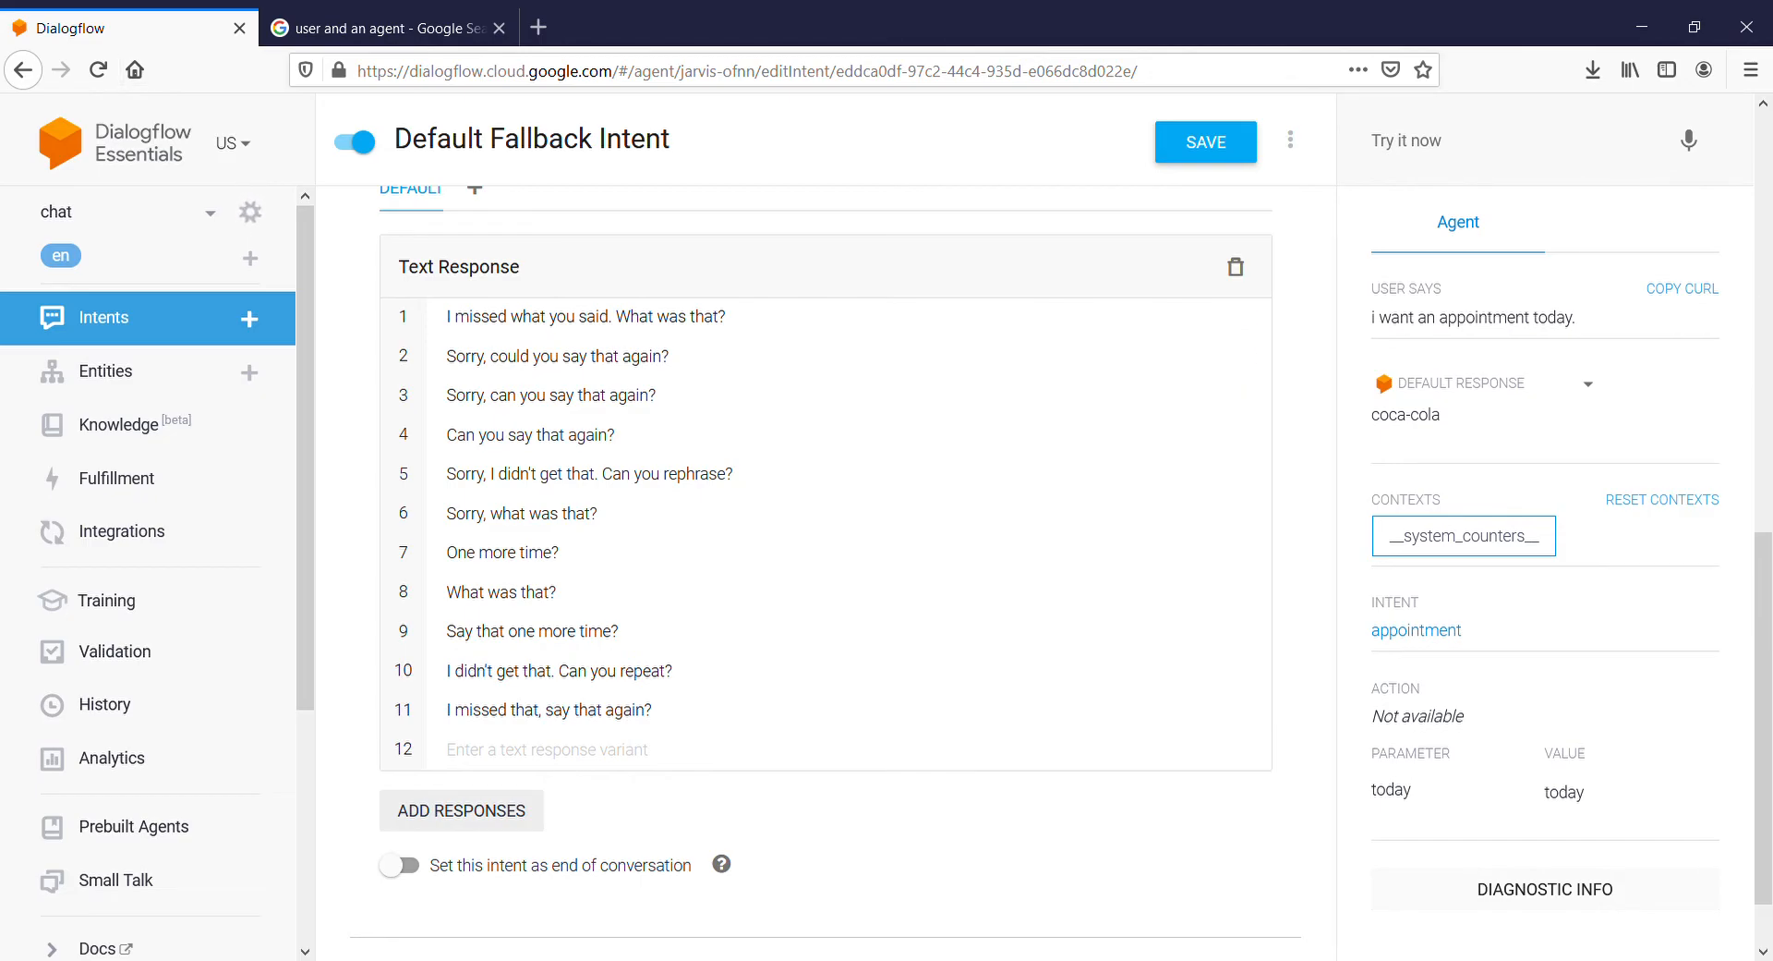
pyautogui.click(148, 318)
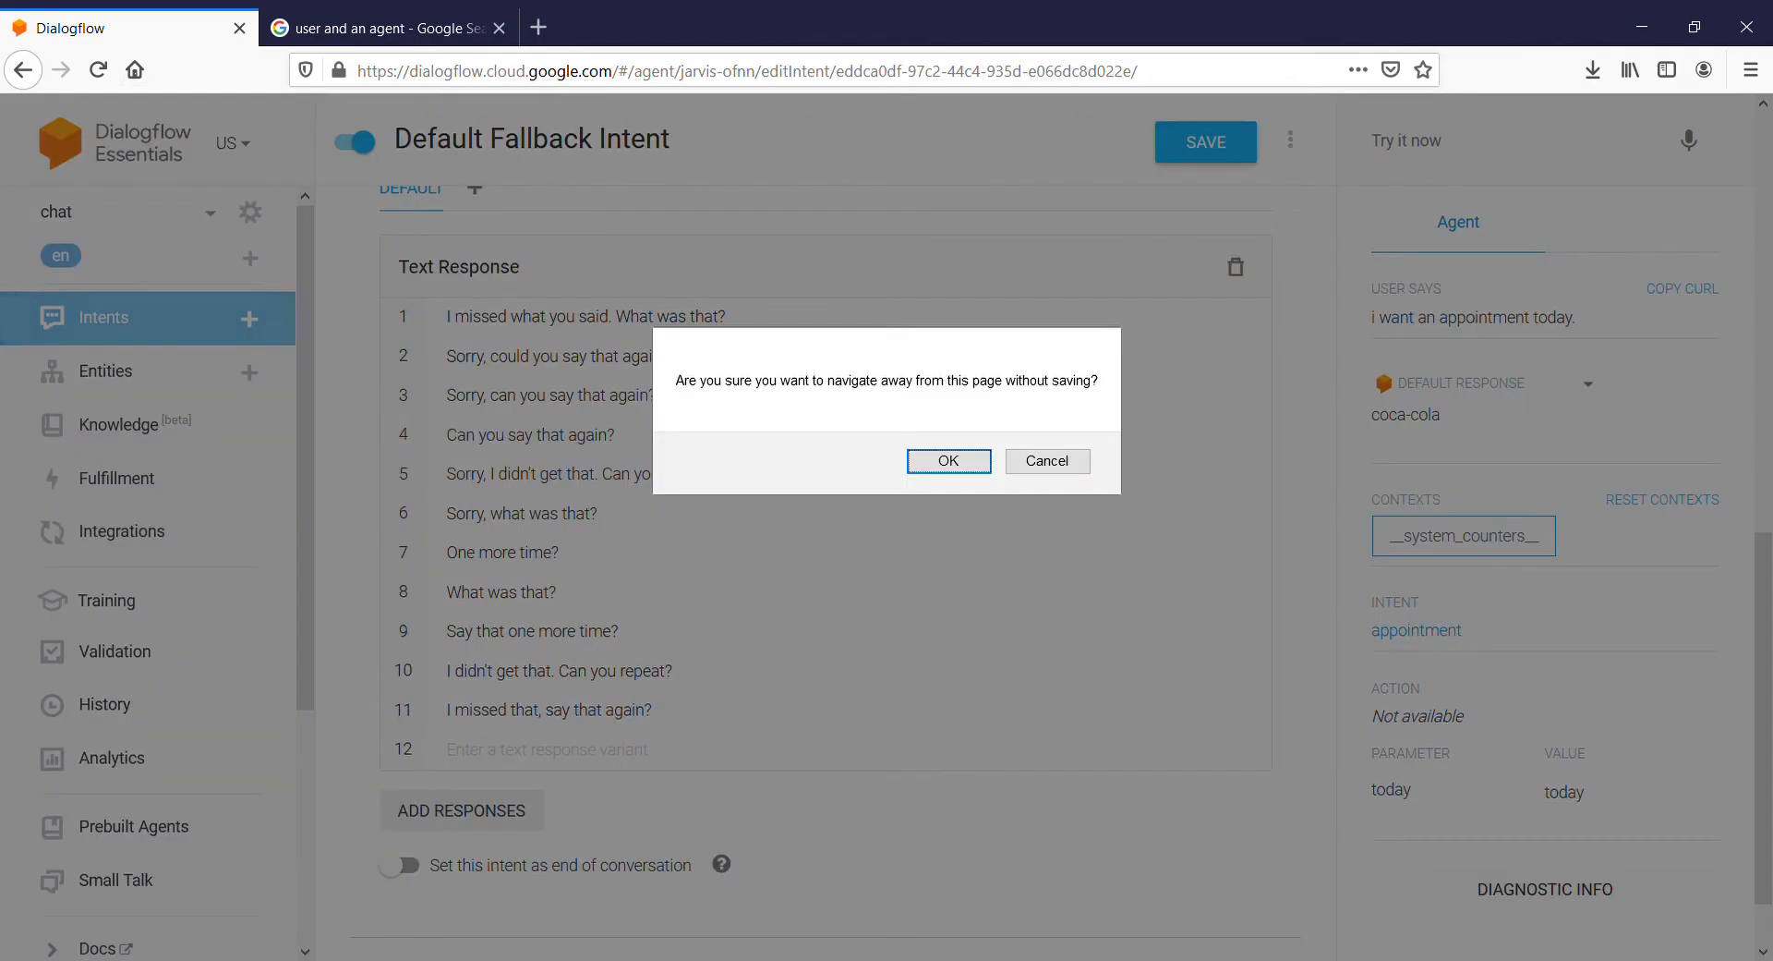
pyautogui.press('Return')
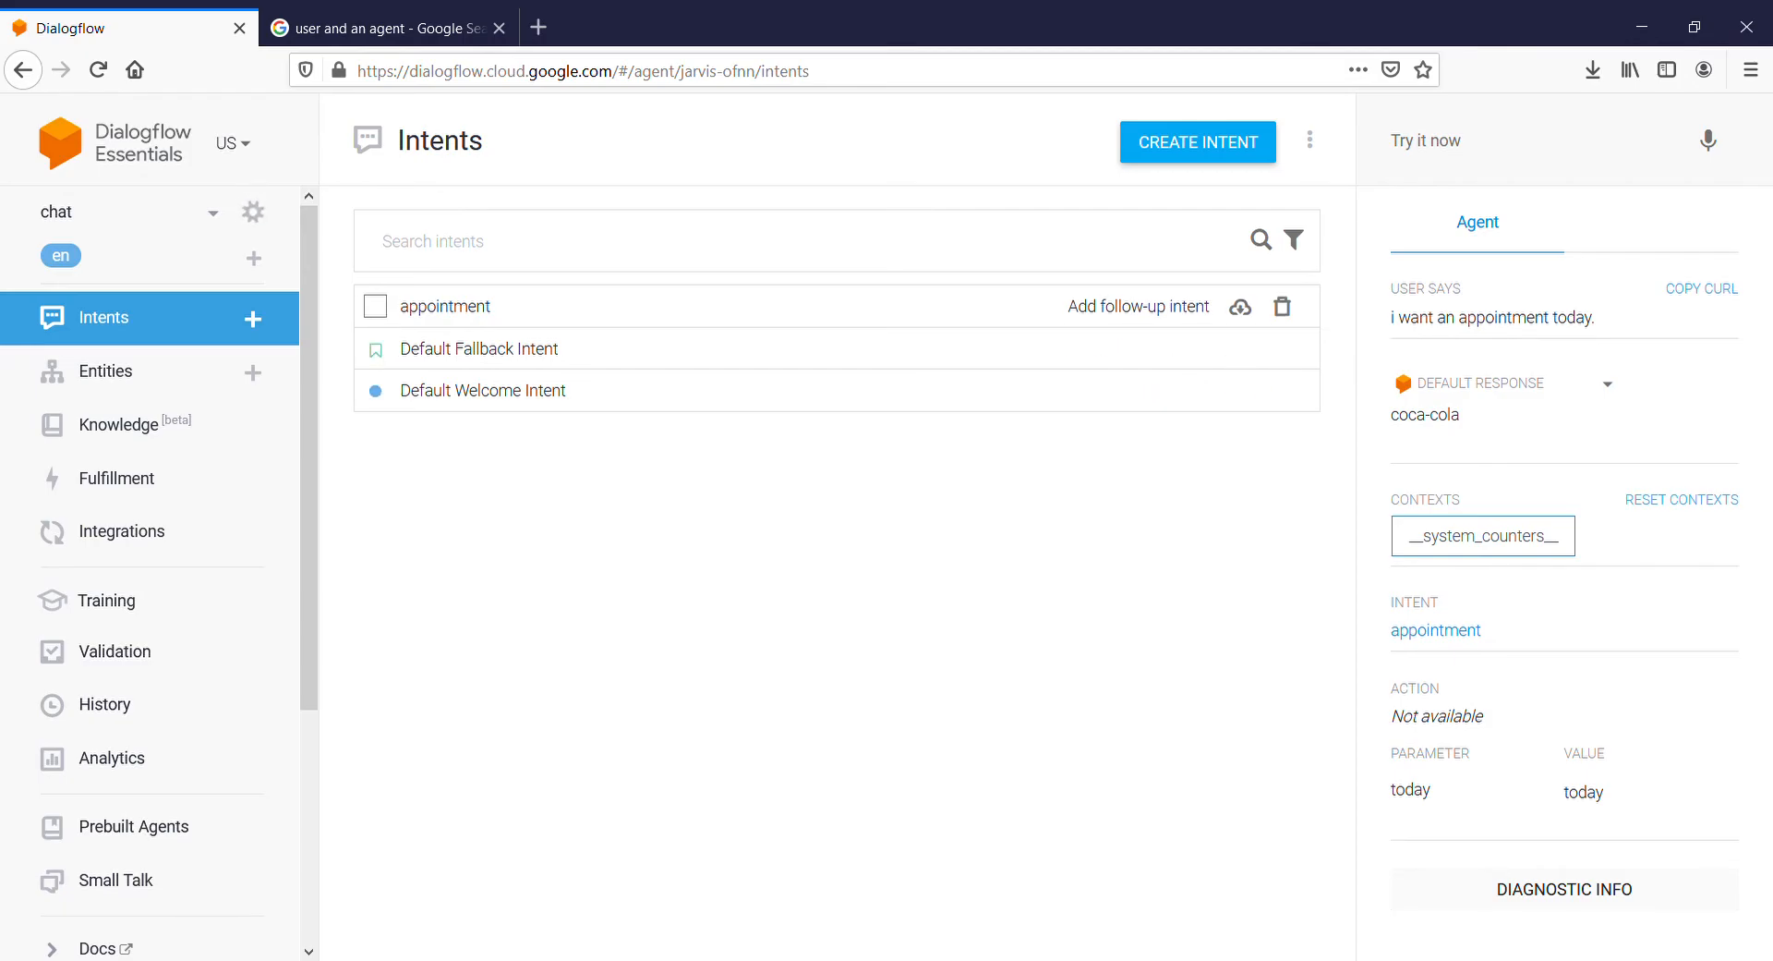
# Delete the appointment intent from the agent and open the entities list.
pyautogui.click(1282, 306)
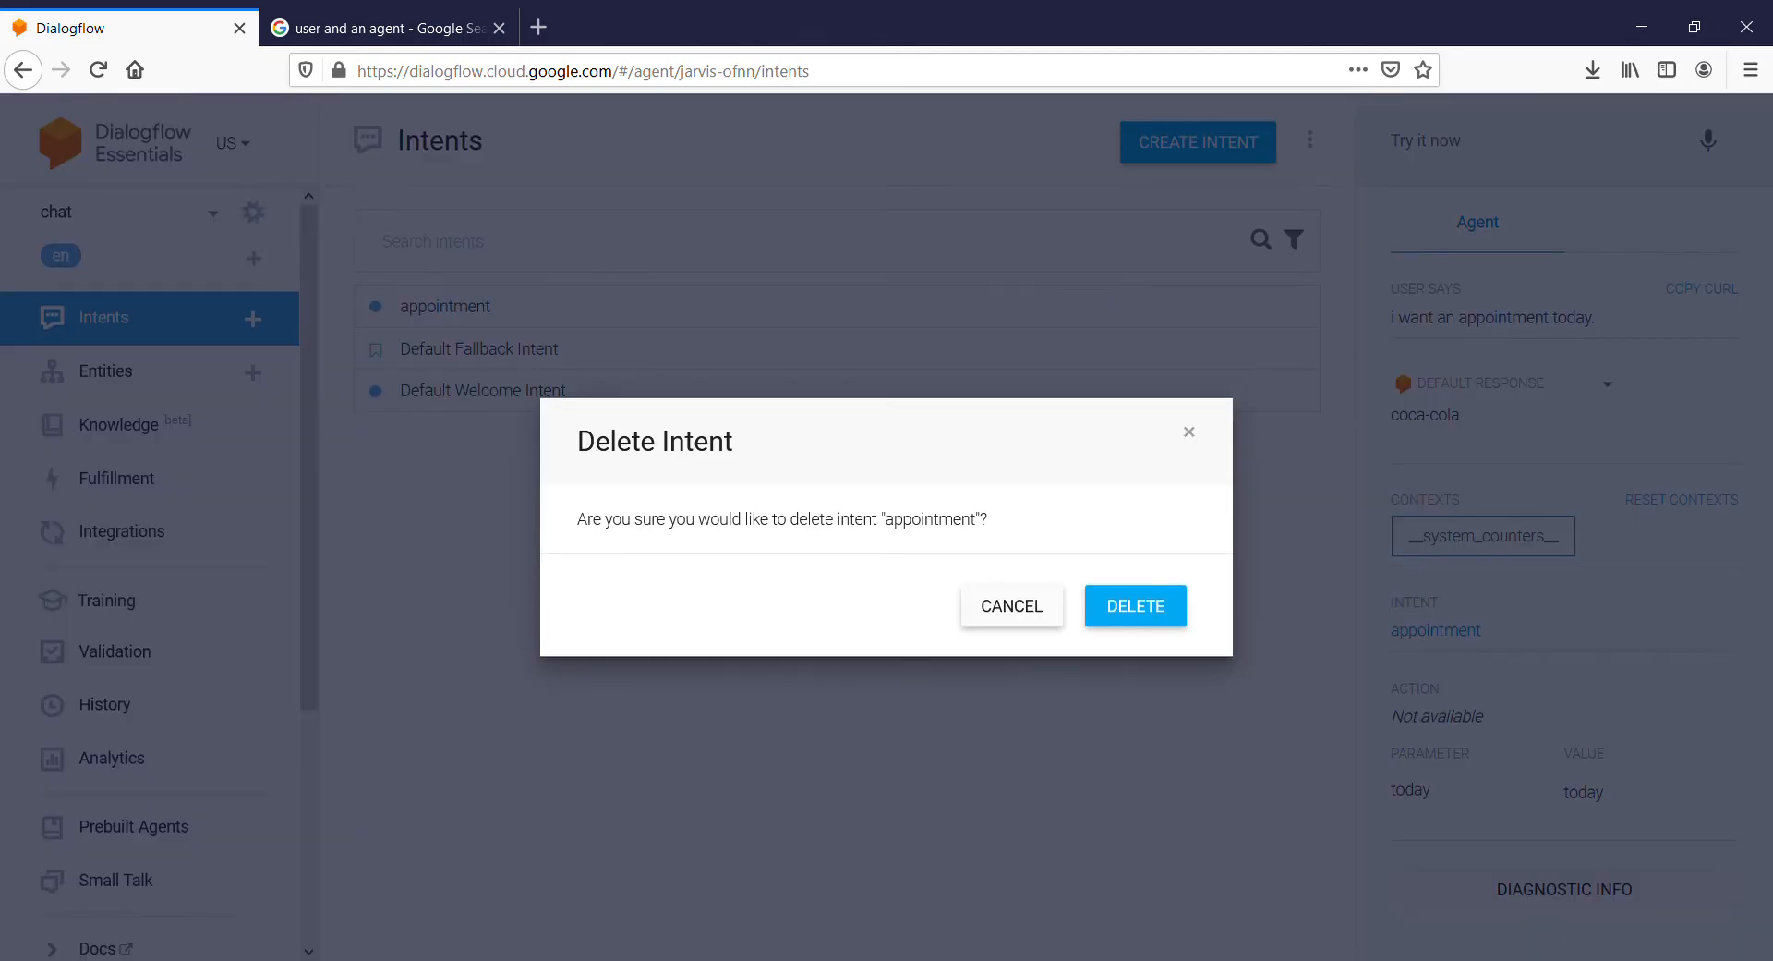
pyautogui.click(1135, 605)
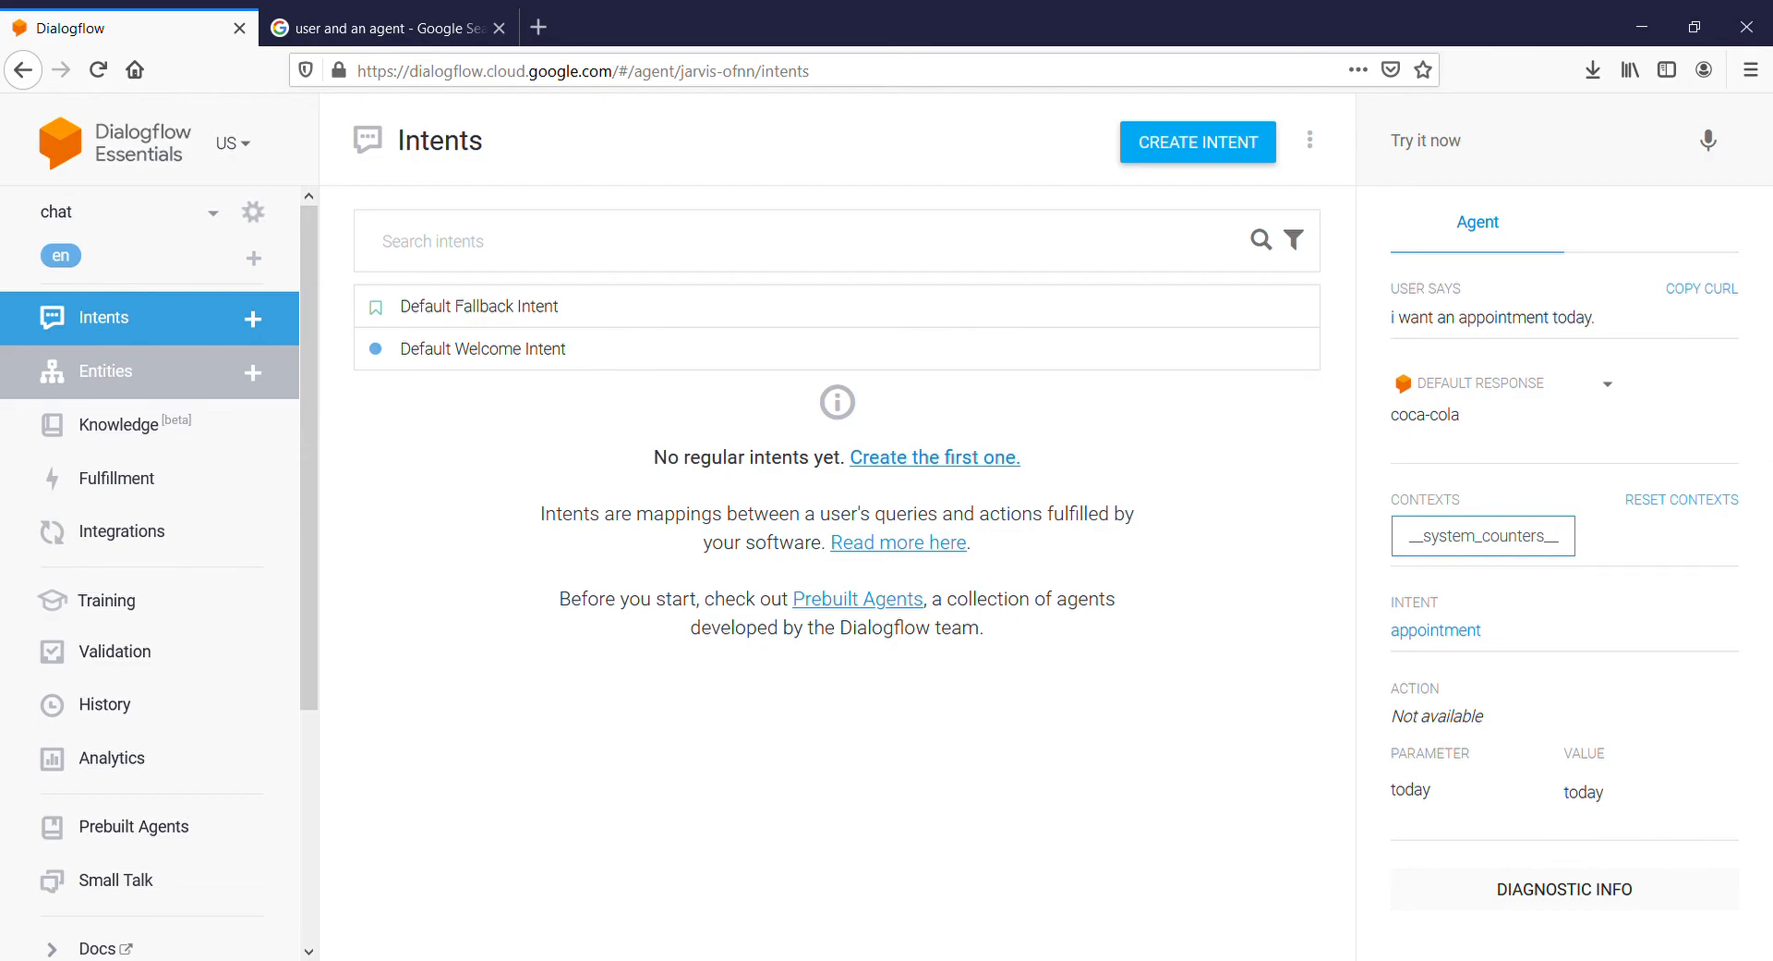
pyautogui.click(105, 371)
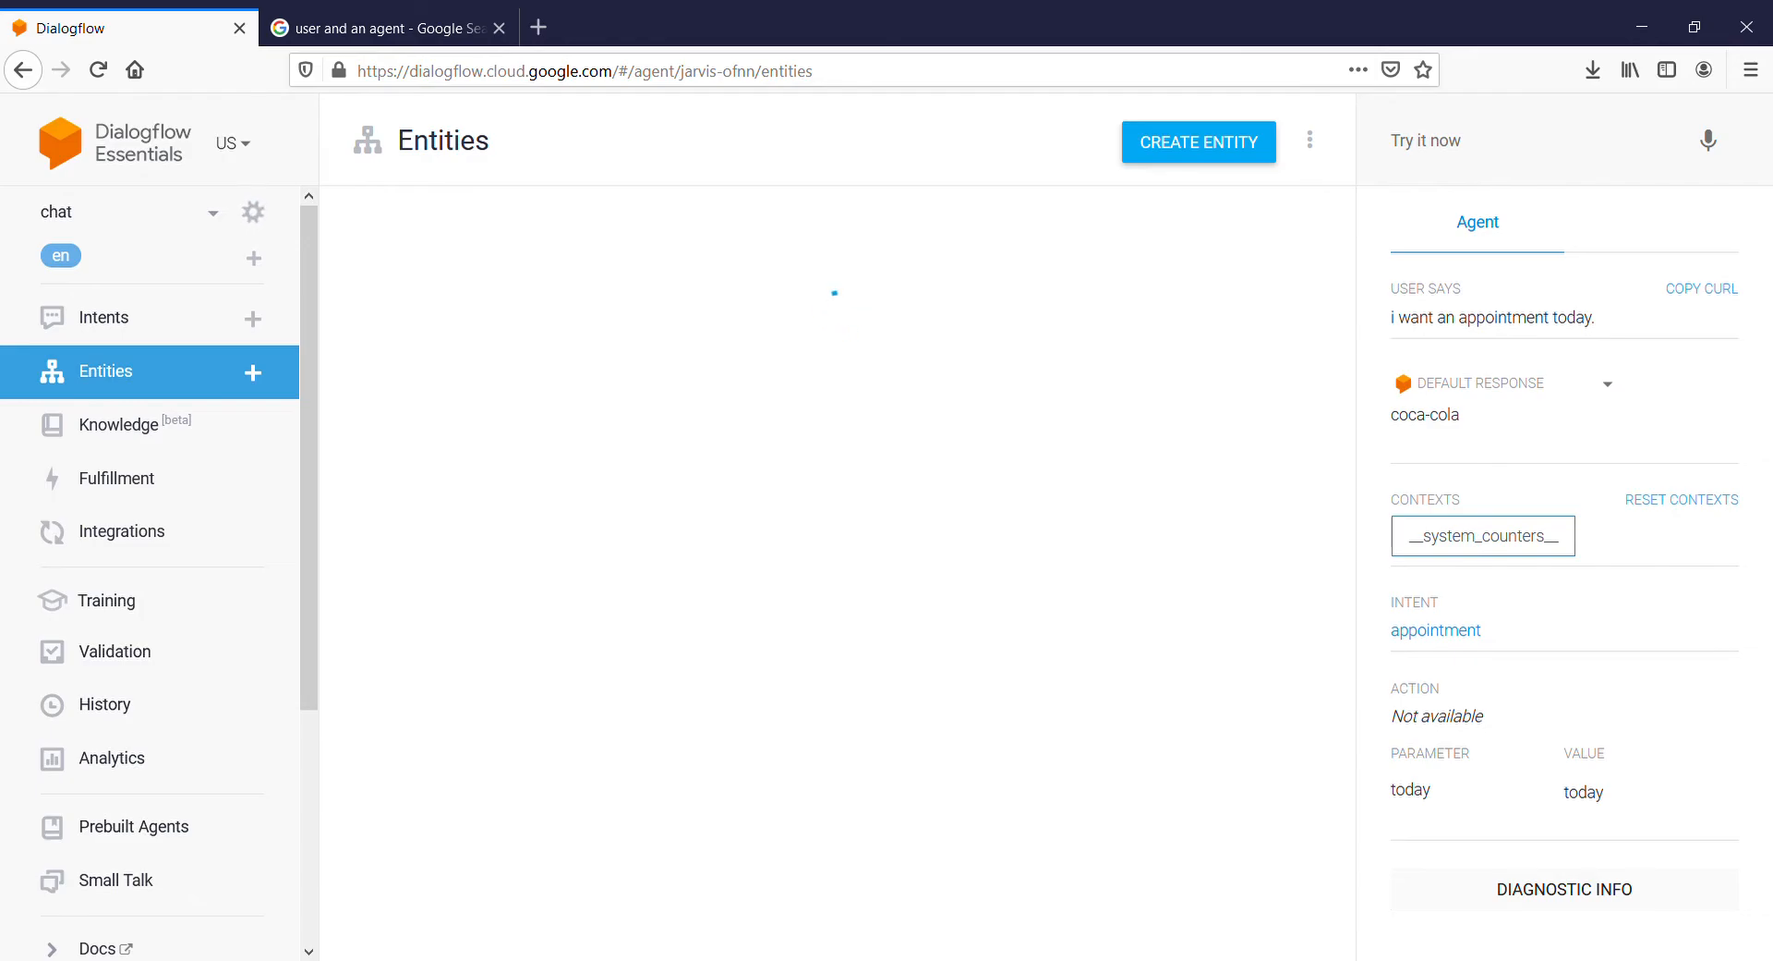
# View the agent's system entities, open their documentation in a new tab, and return to the custom entities.
pyautogui.click(519, 237)
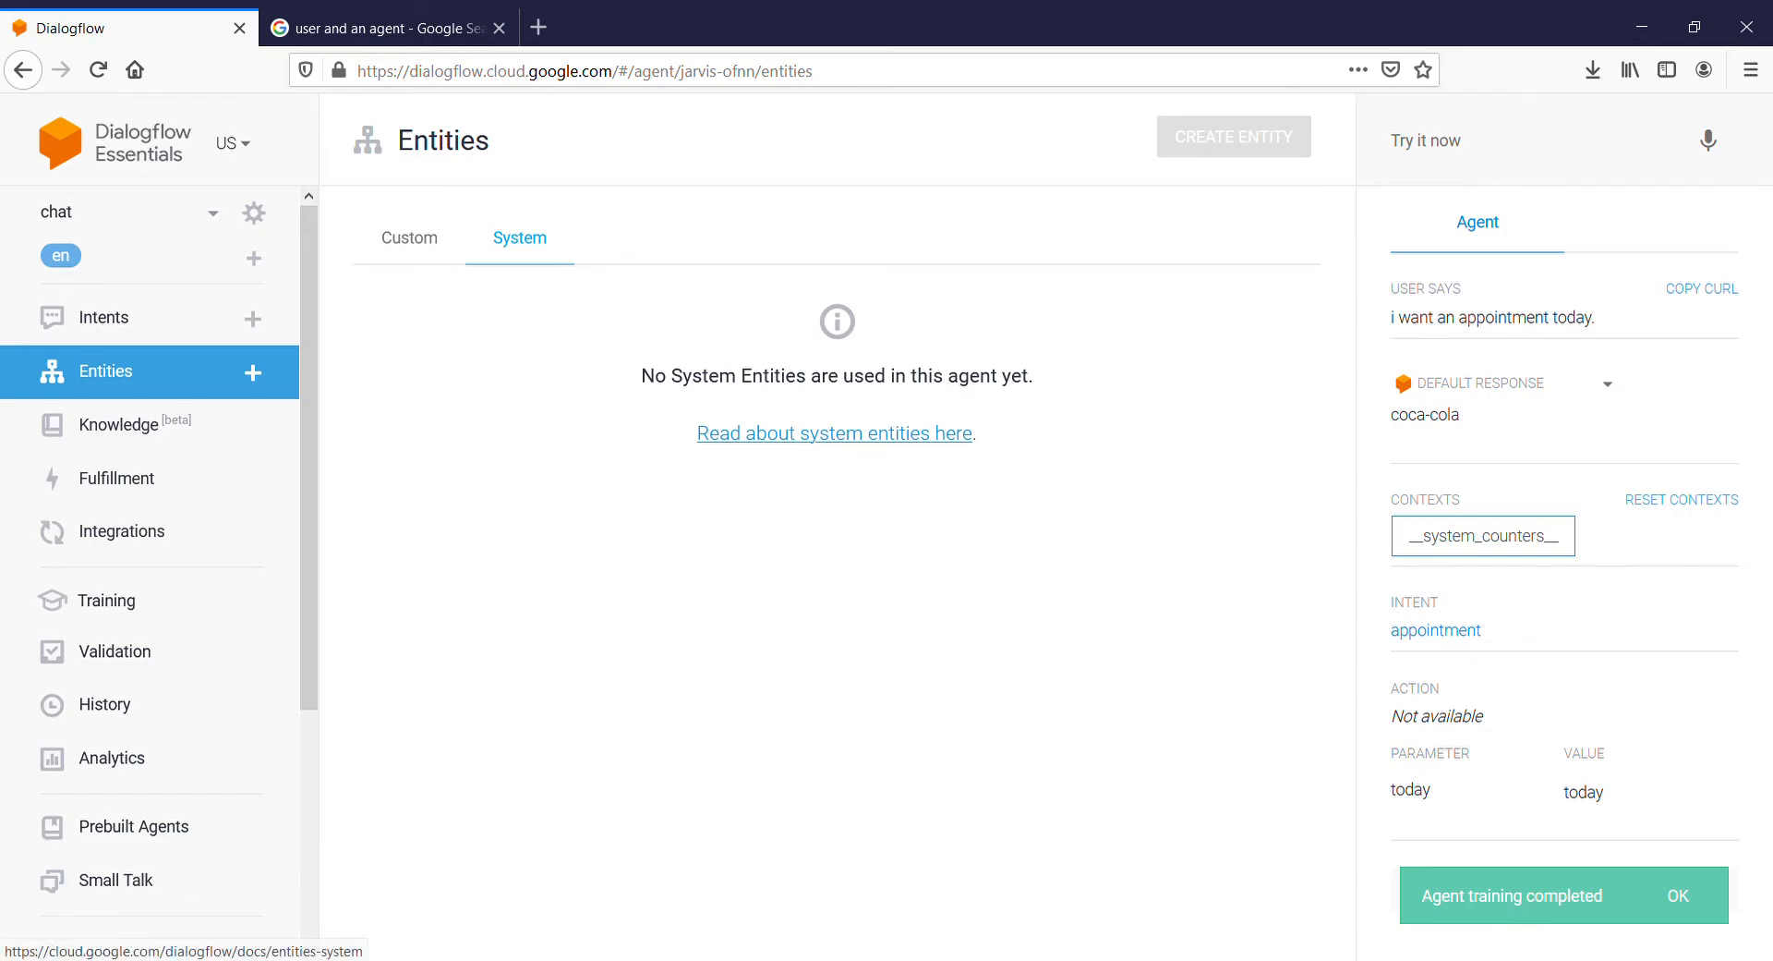
pyautogui.click(834, 433)
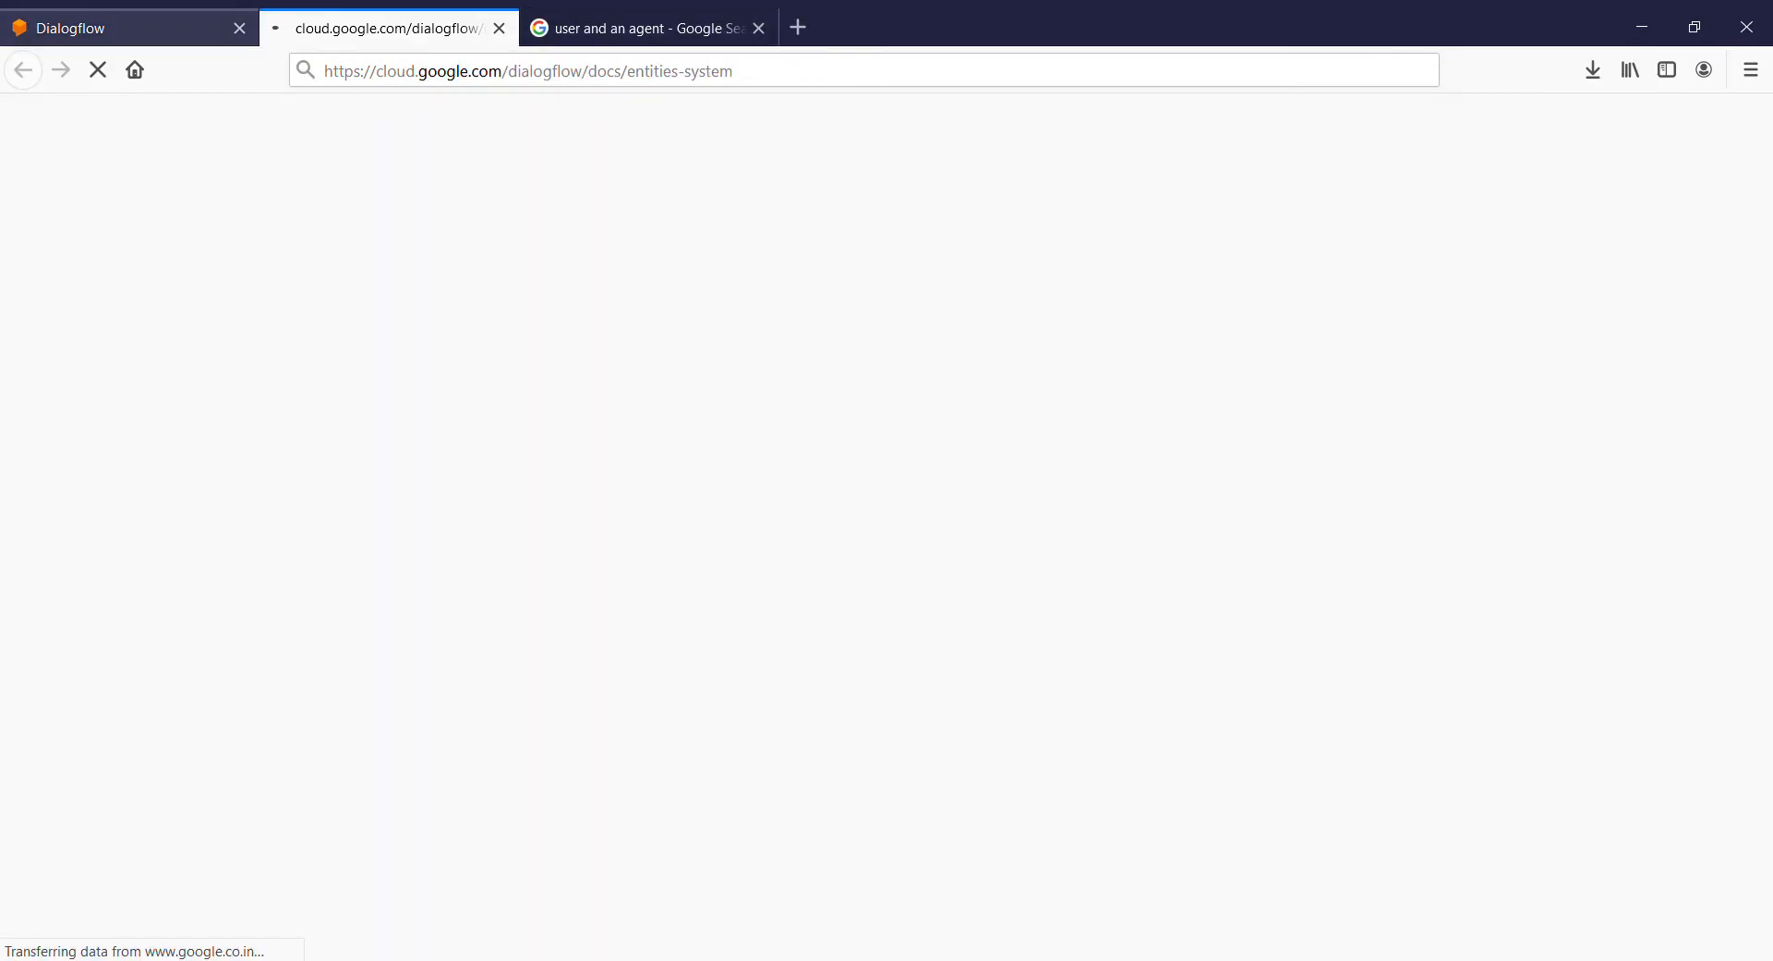
pyautogui.click(130, 27)
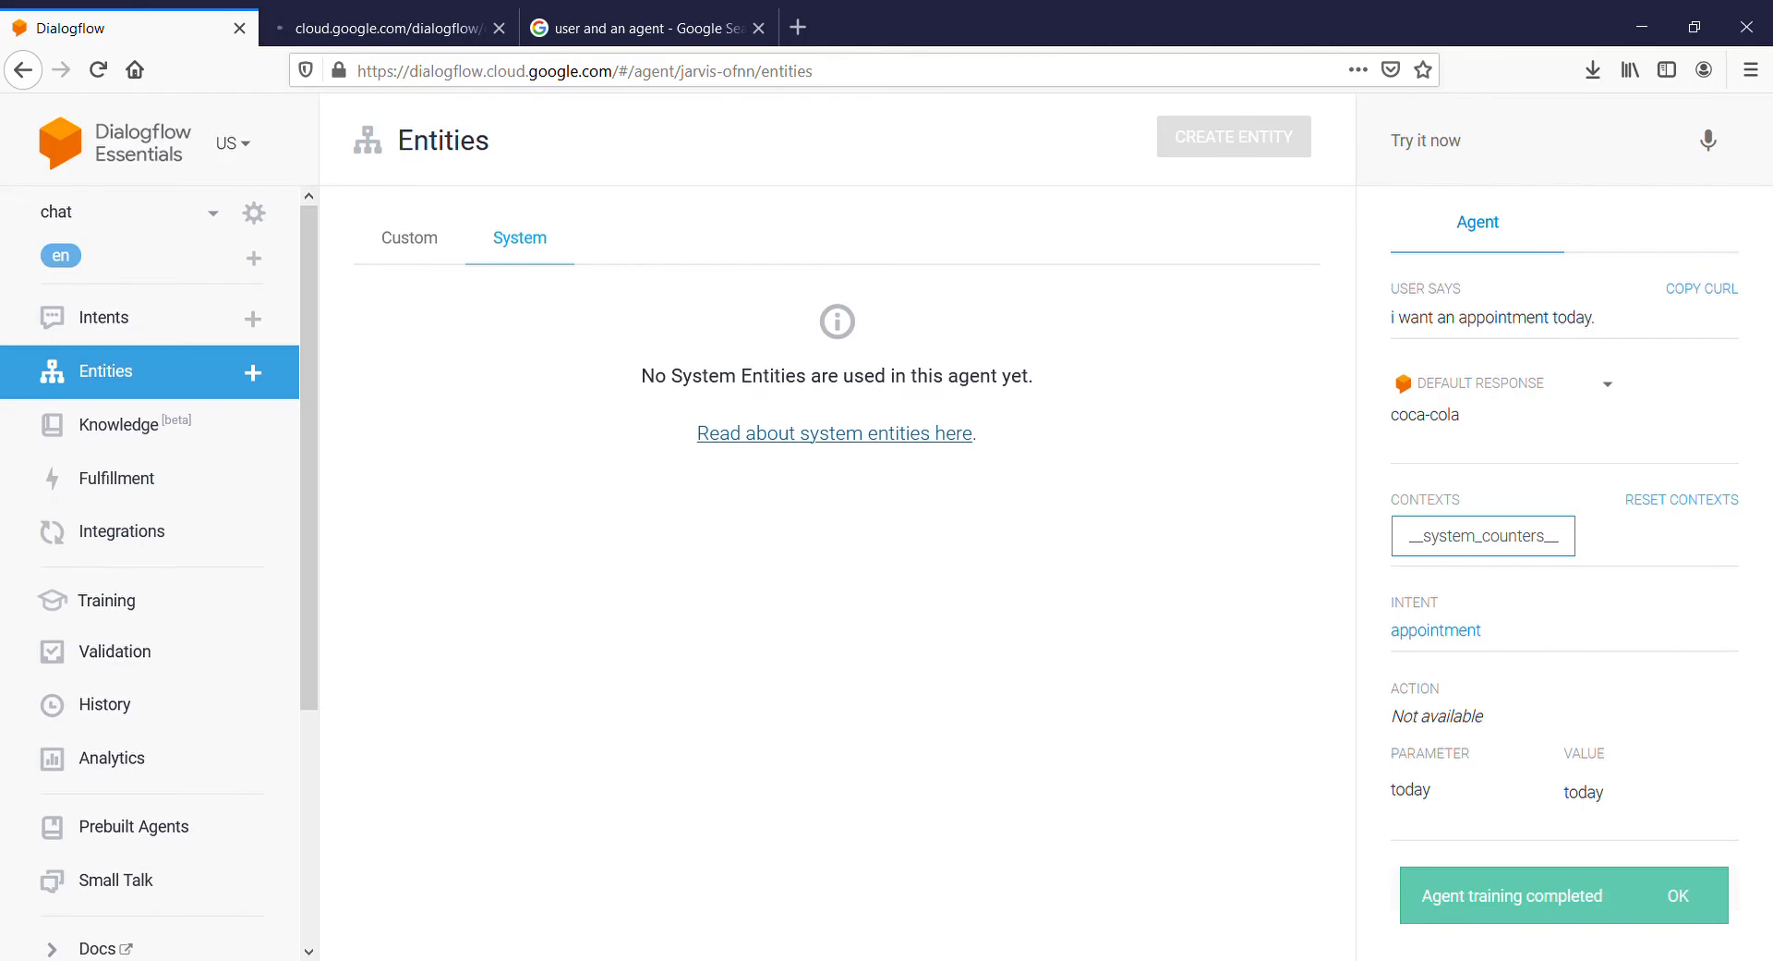
pyautogui.click(409, 238)
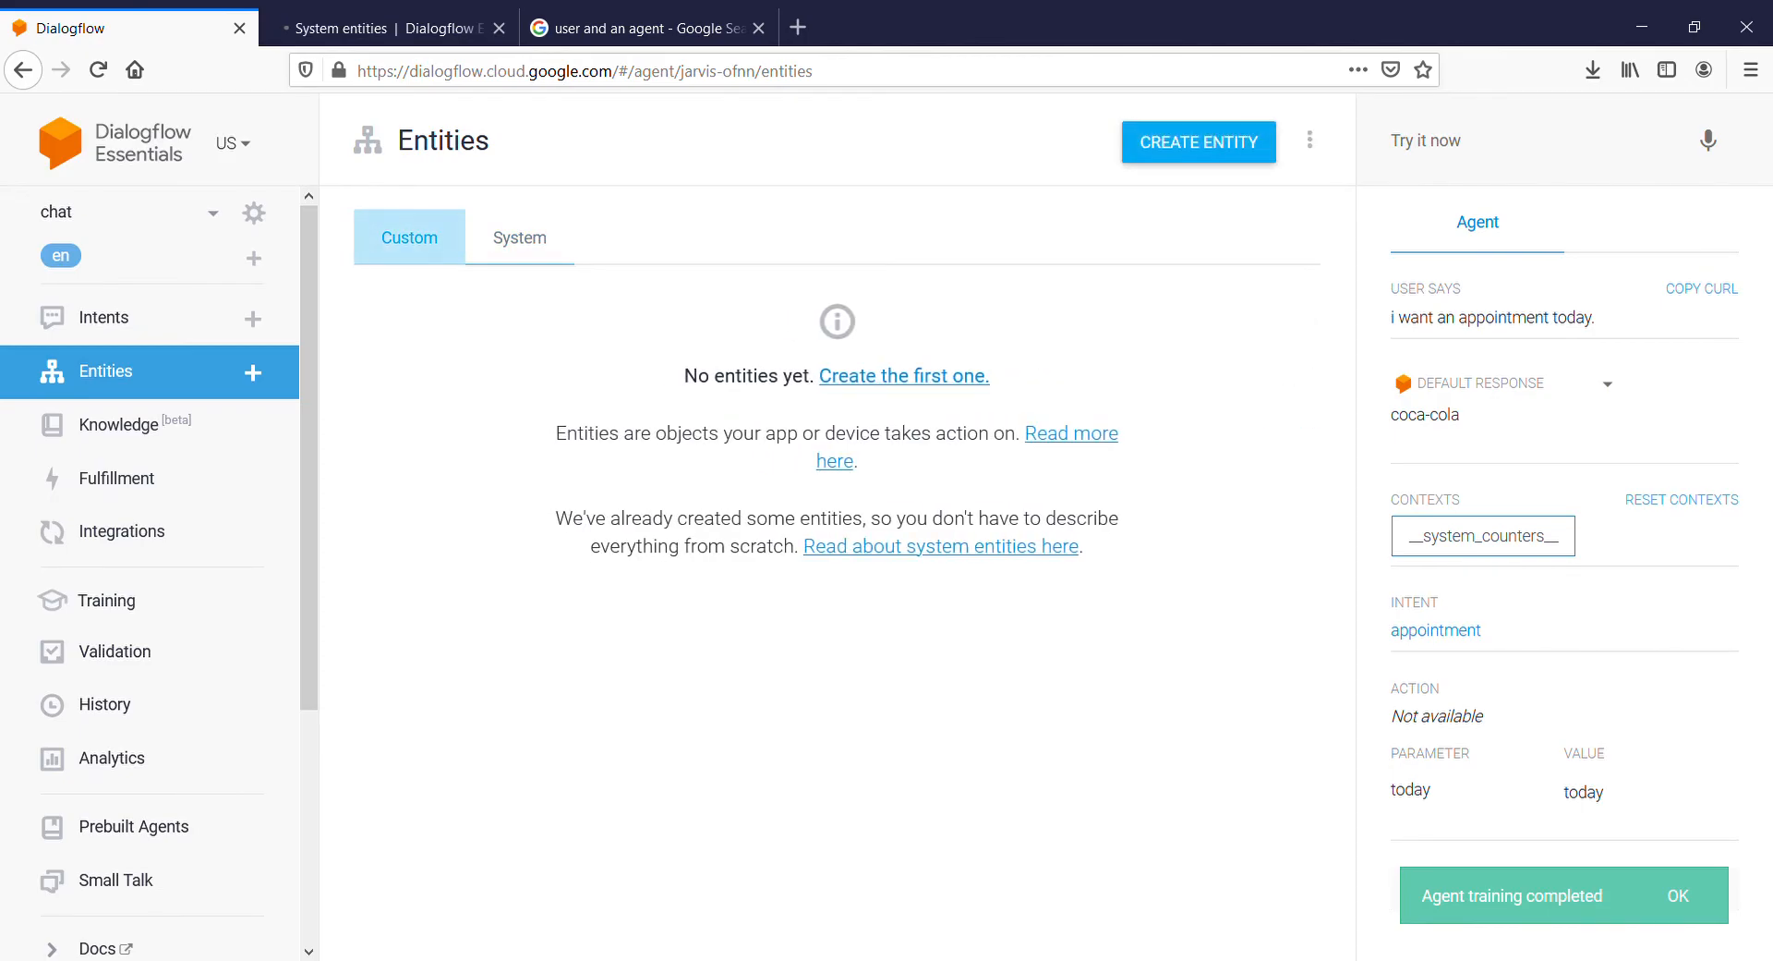
# Switch to the Google Images page and search for "games".
pyautogui.click(648, 28)
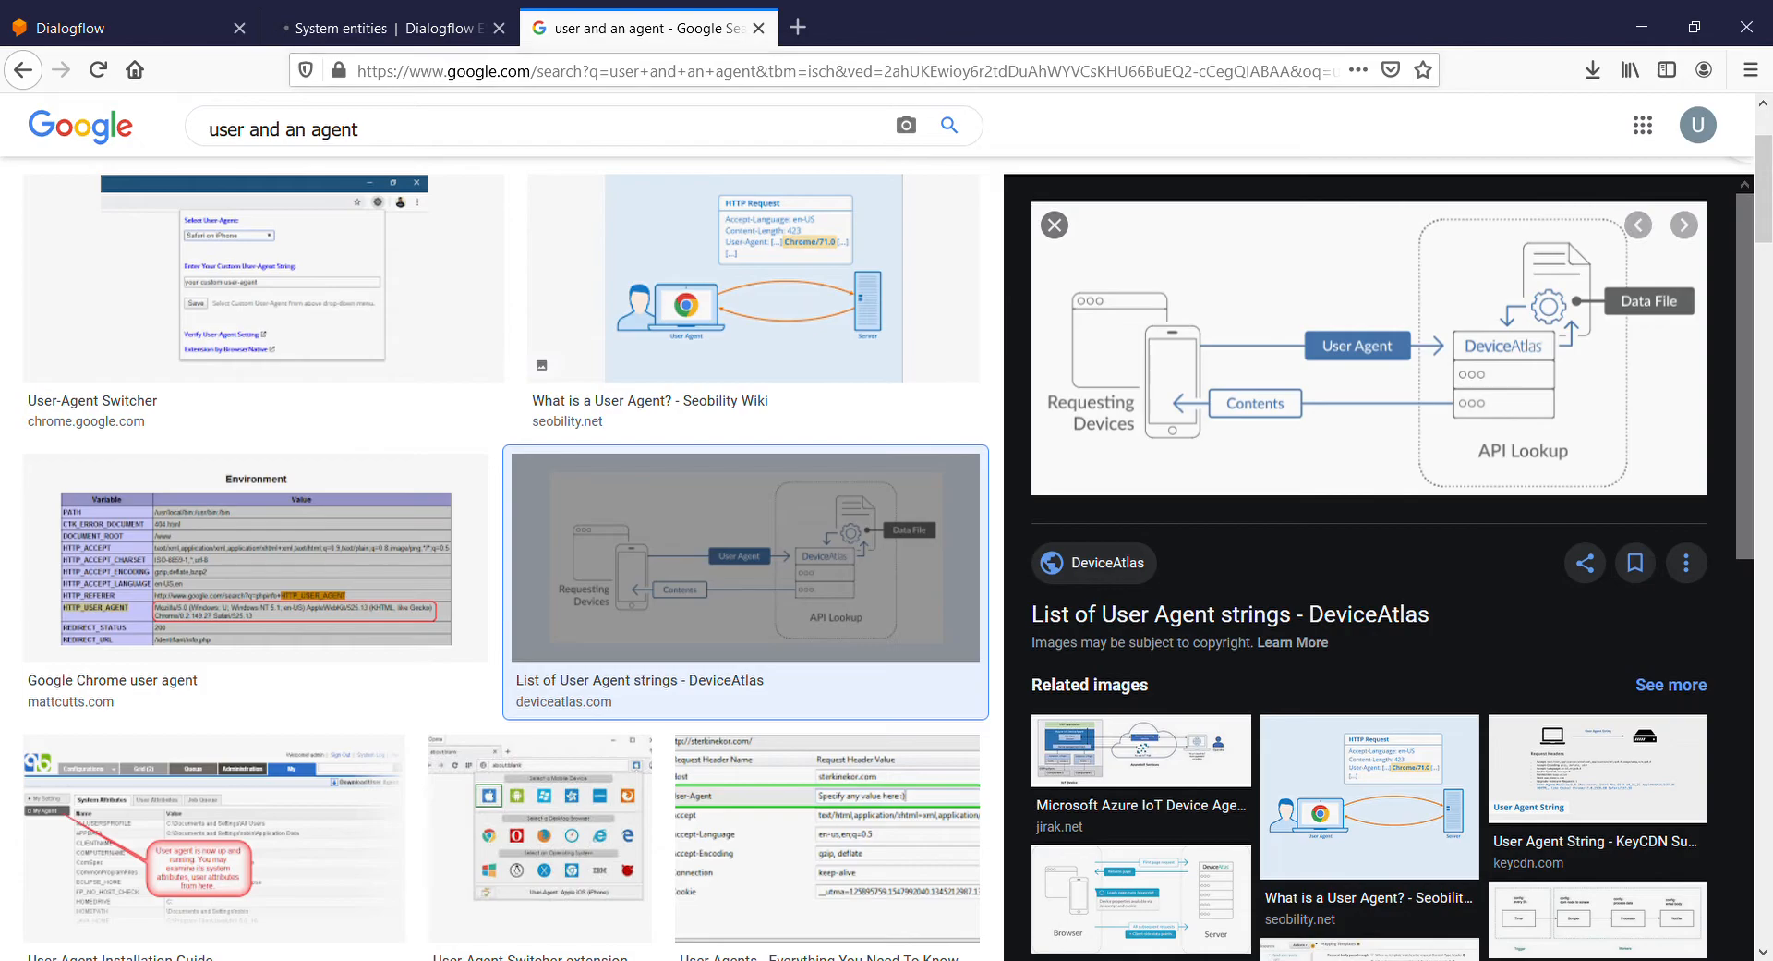
pyautogui.tripleClick(284, 127)
pyautogui.write('games')
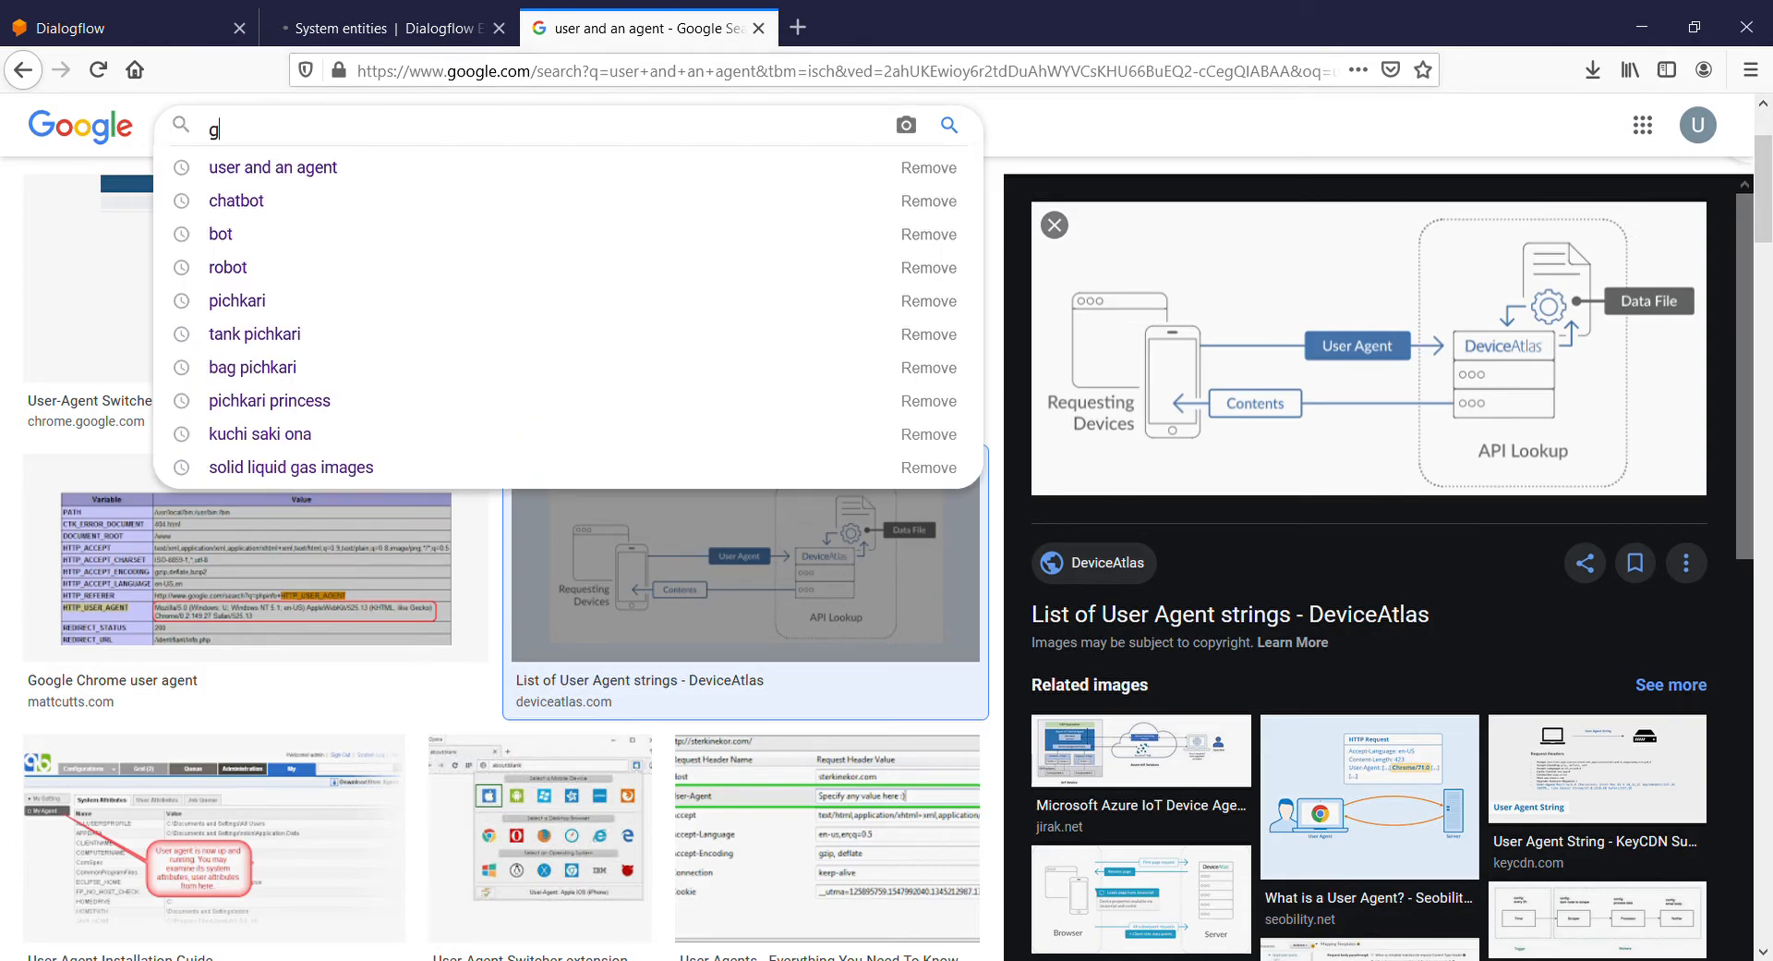
pyautogui.press('Return')
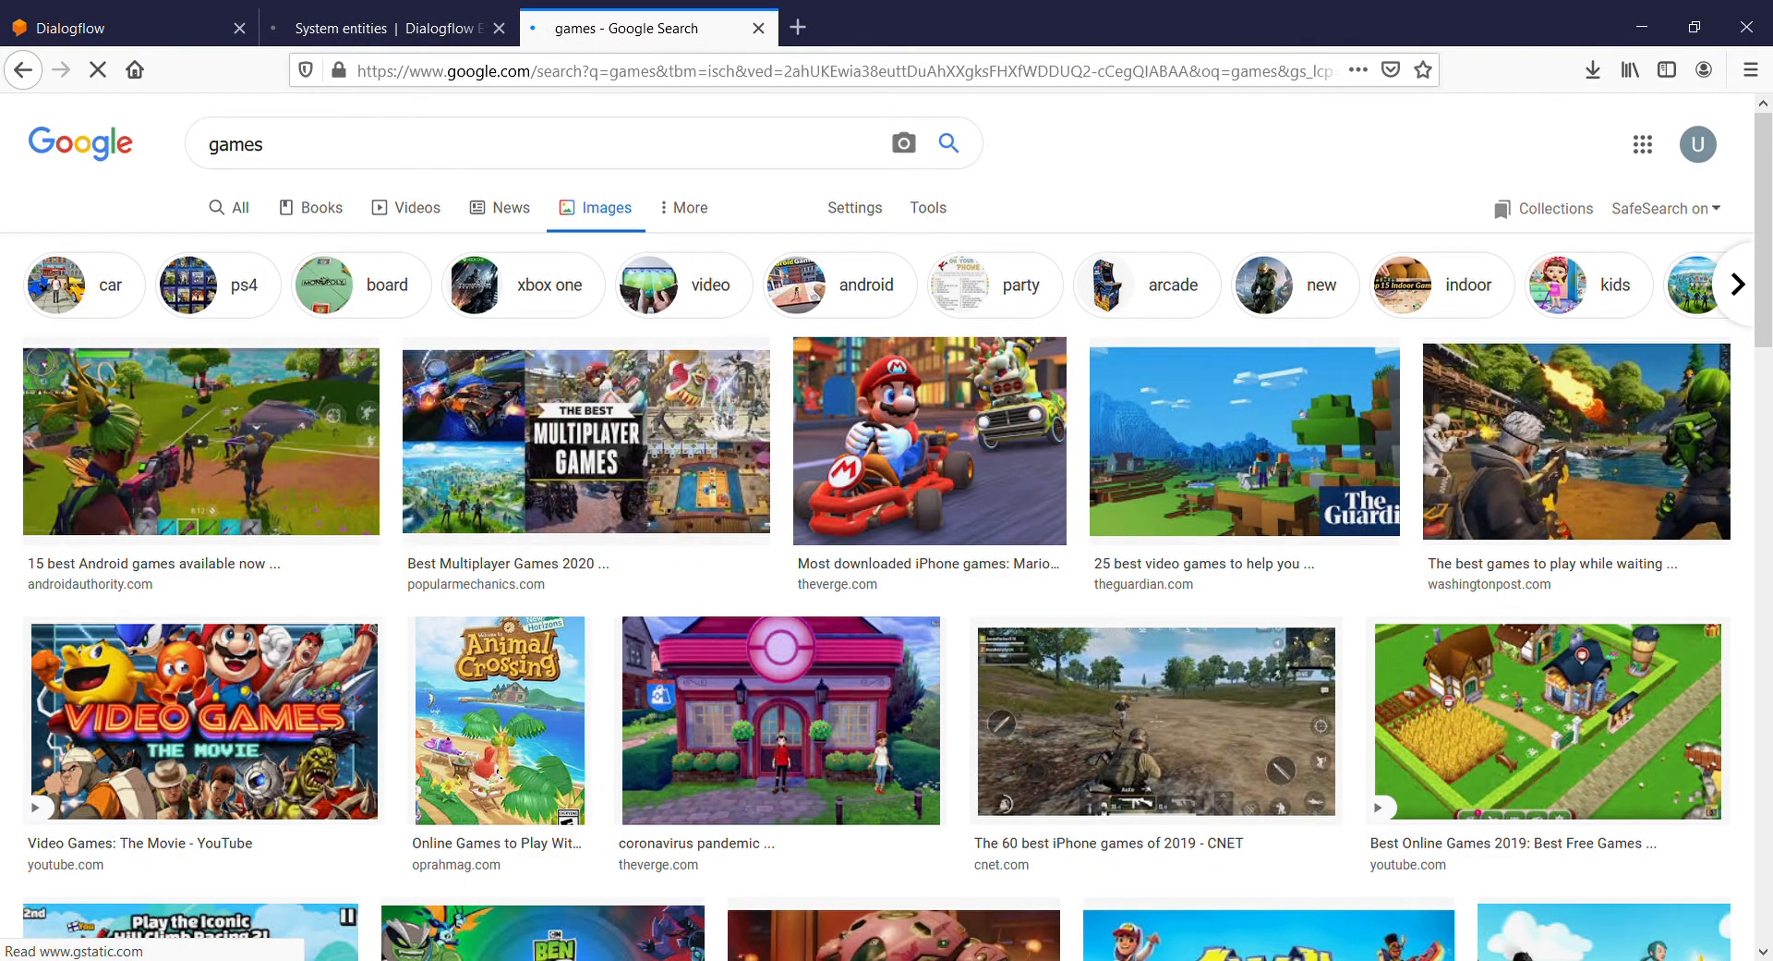
# Browse the game images and preview the Ben 10 Alien Rivals and Ben 10 World Rescue pictures.
pyautogui.scroll(-5, 1200, 536)
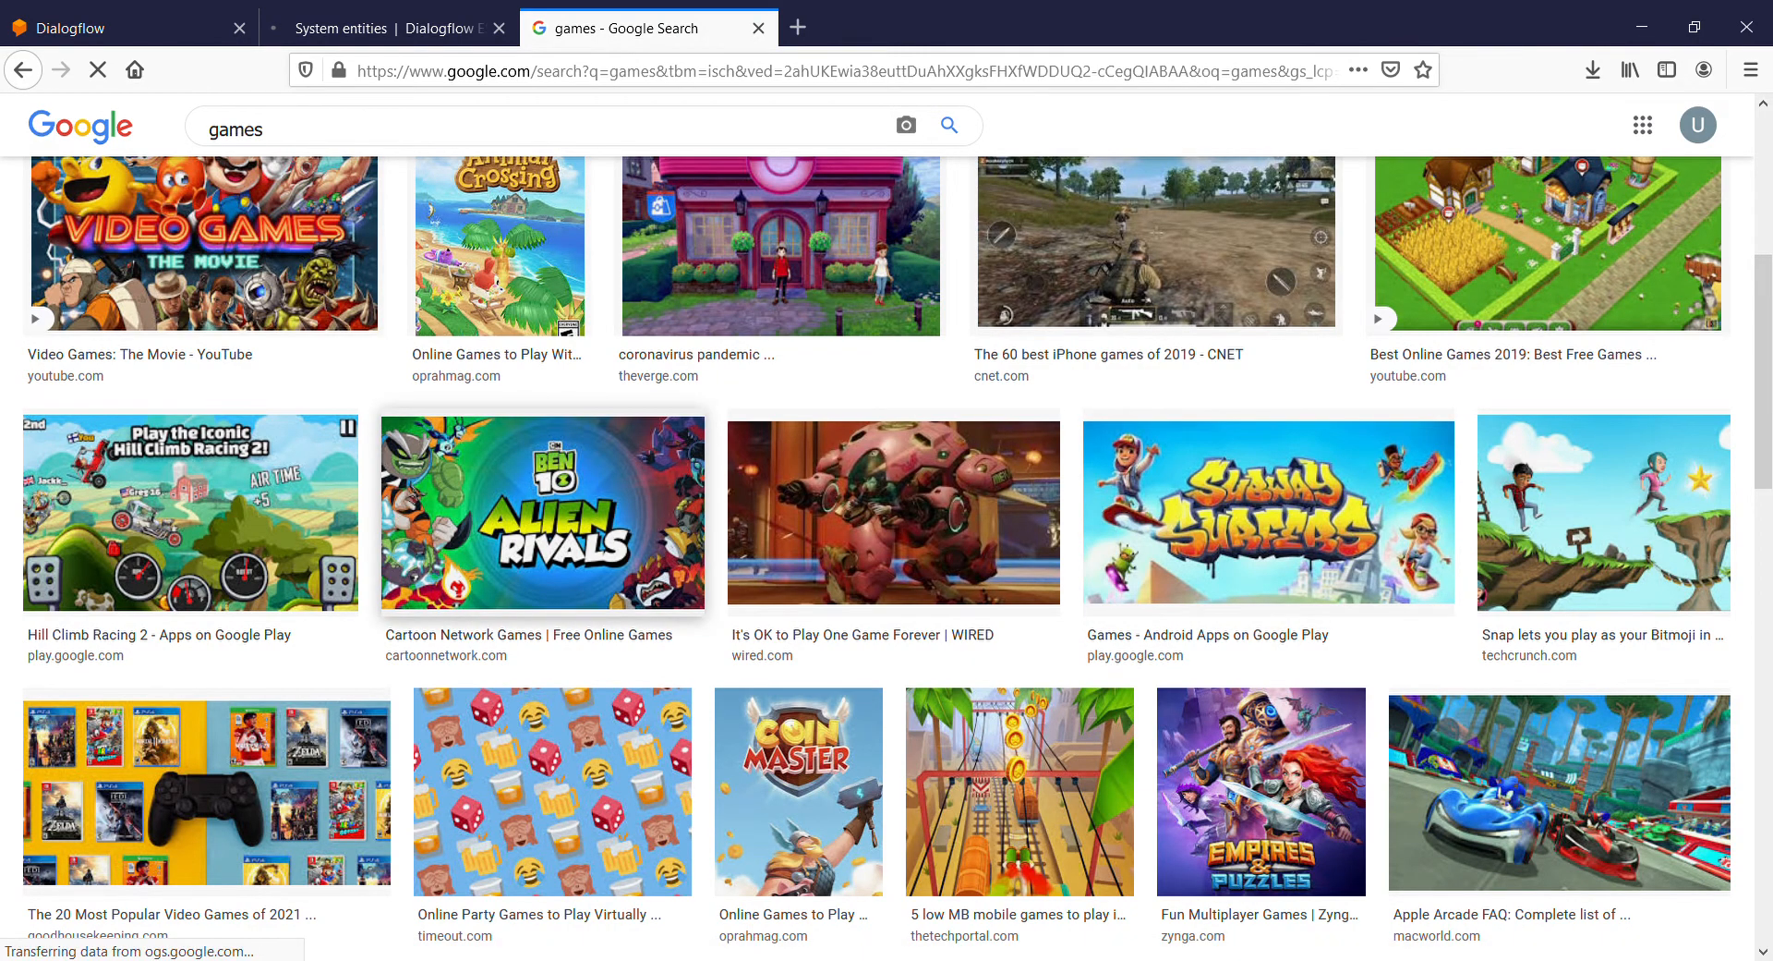
pyautogui.click(543, 513)
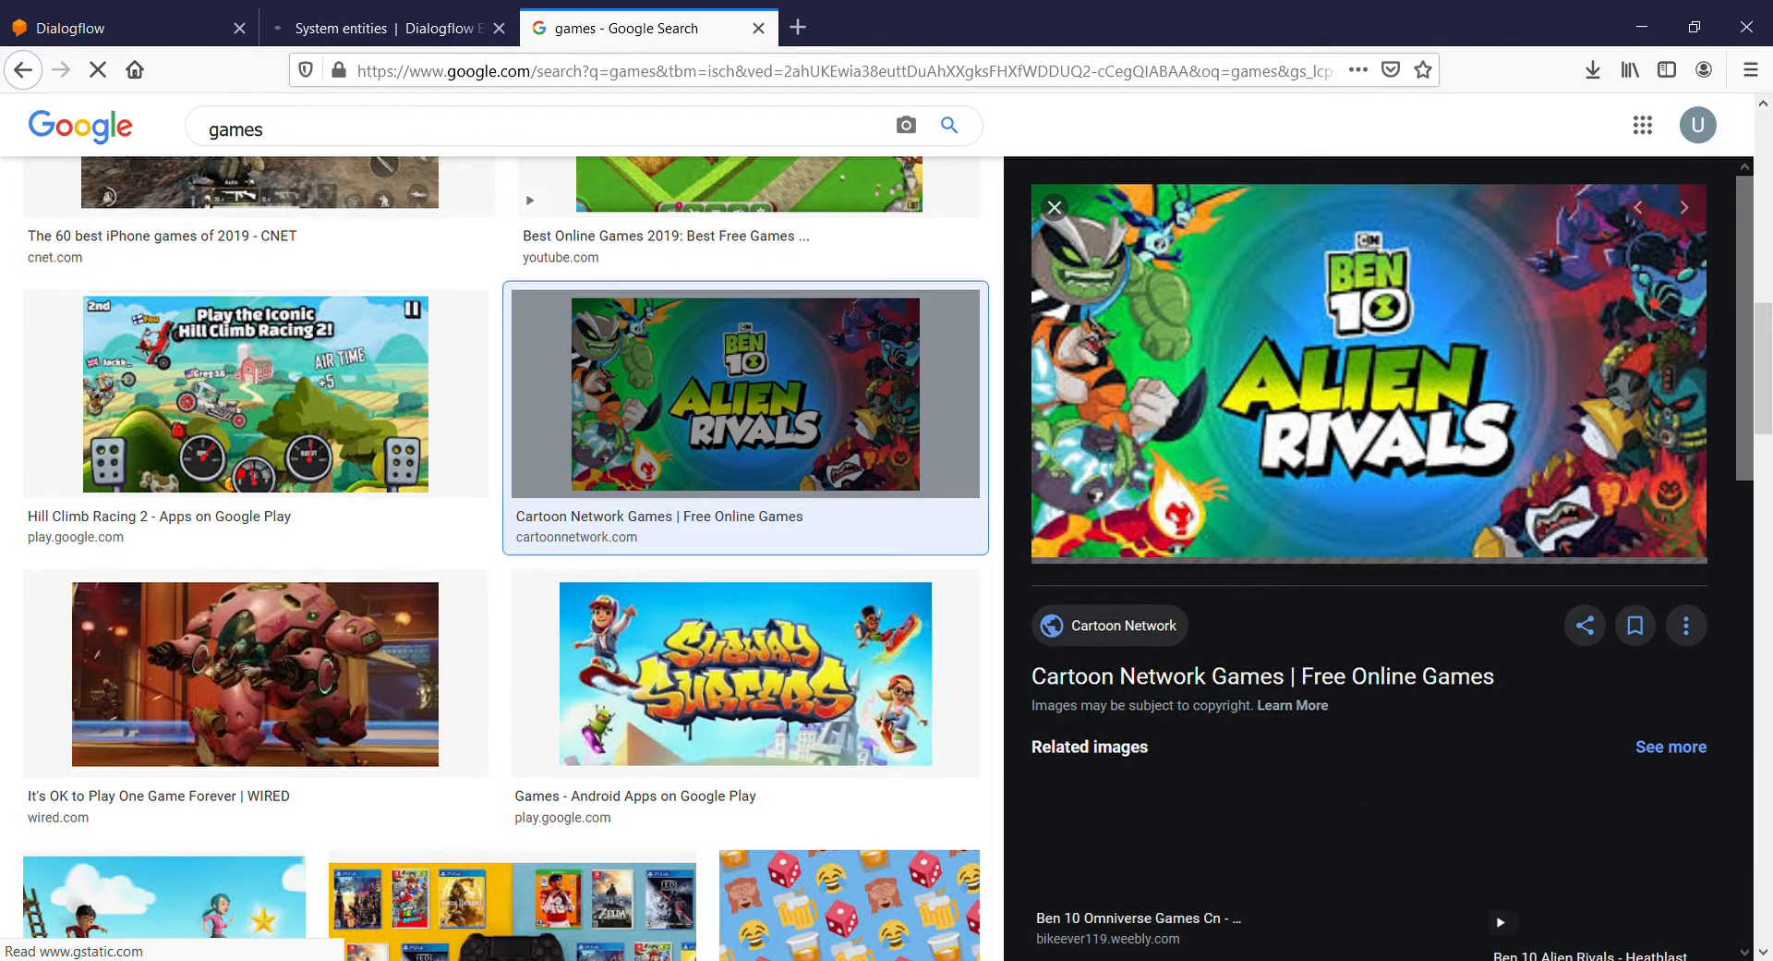
pyautogui.scroll(-10, 505, 557)
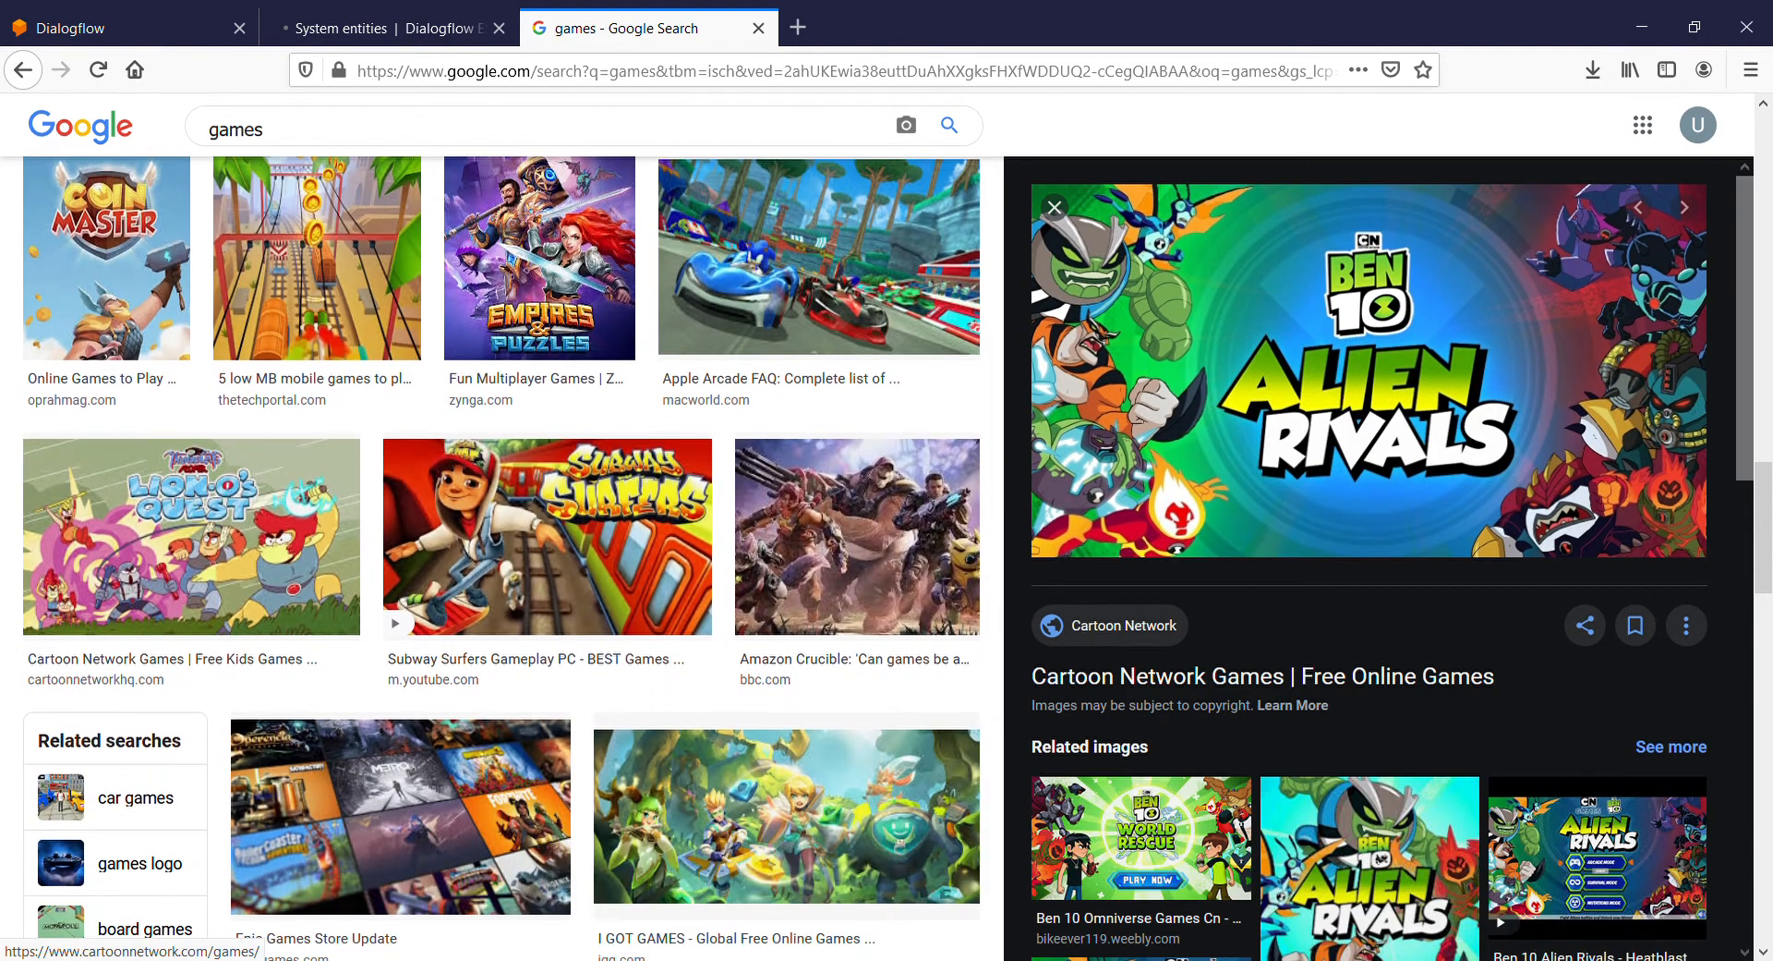
pyautogui.scroll(13, 505, 558)
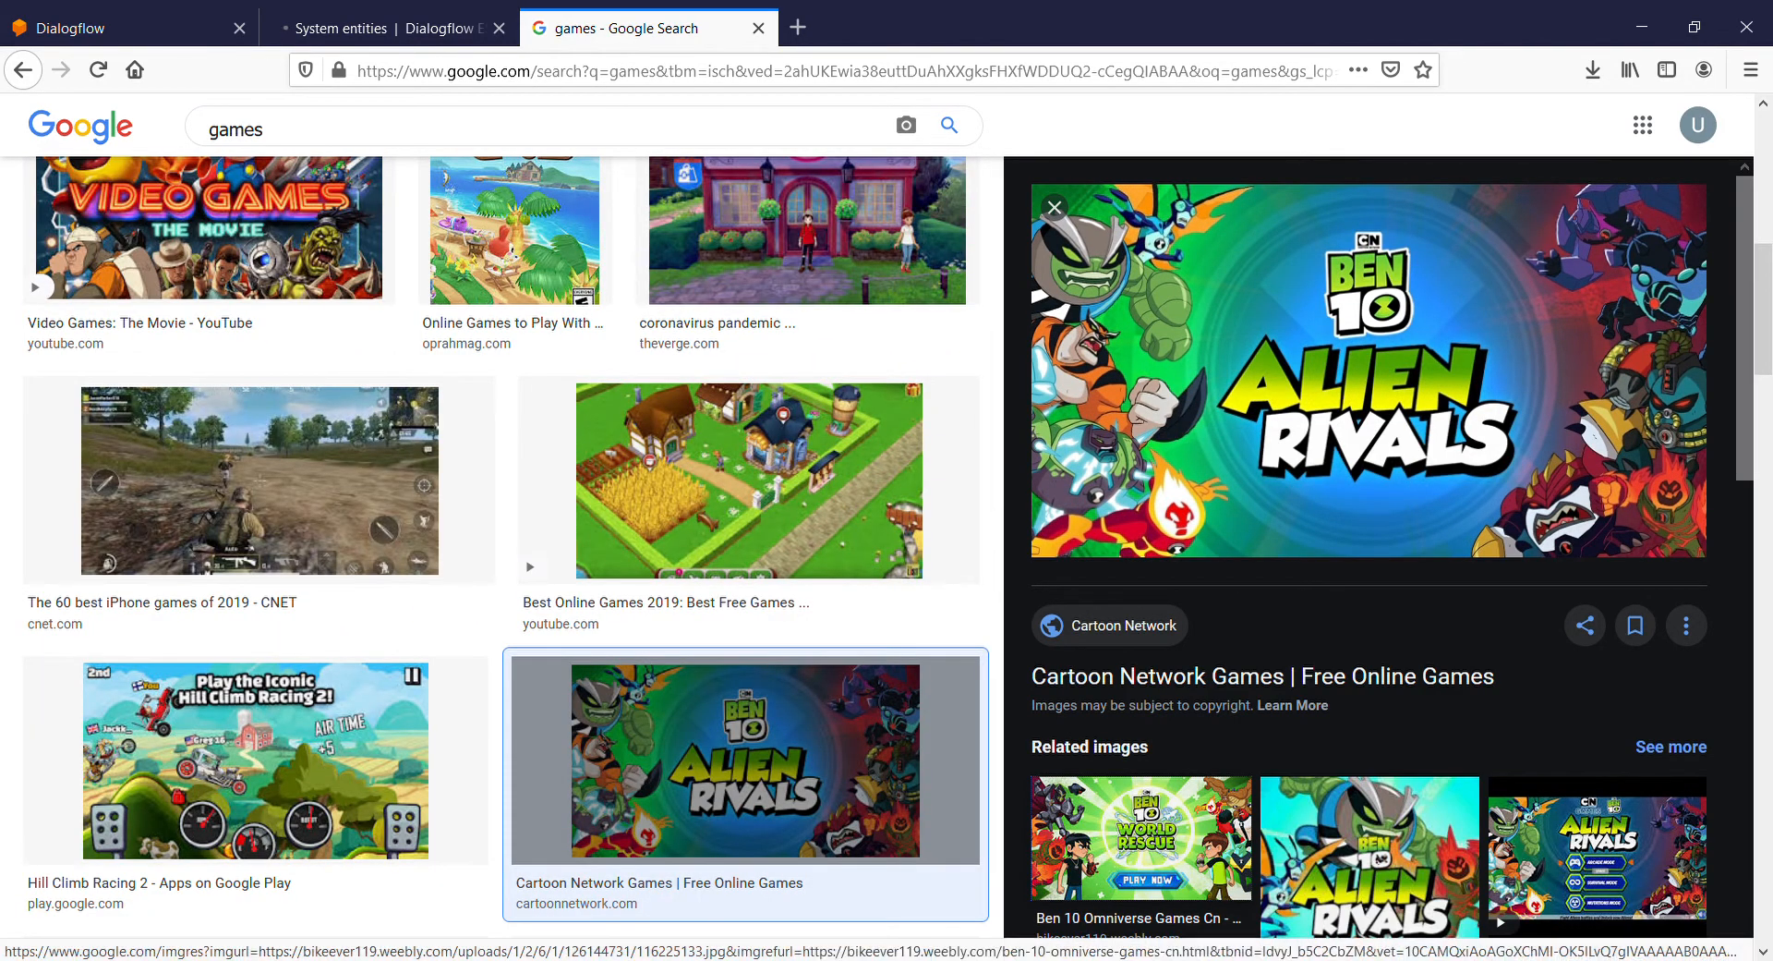
pyautogui.click(1141, 836)
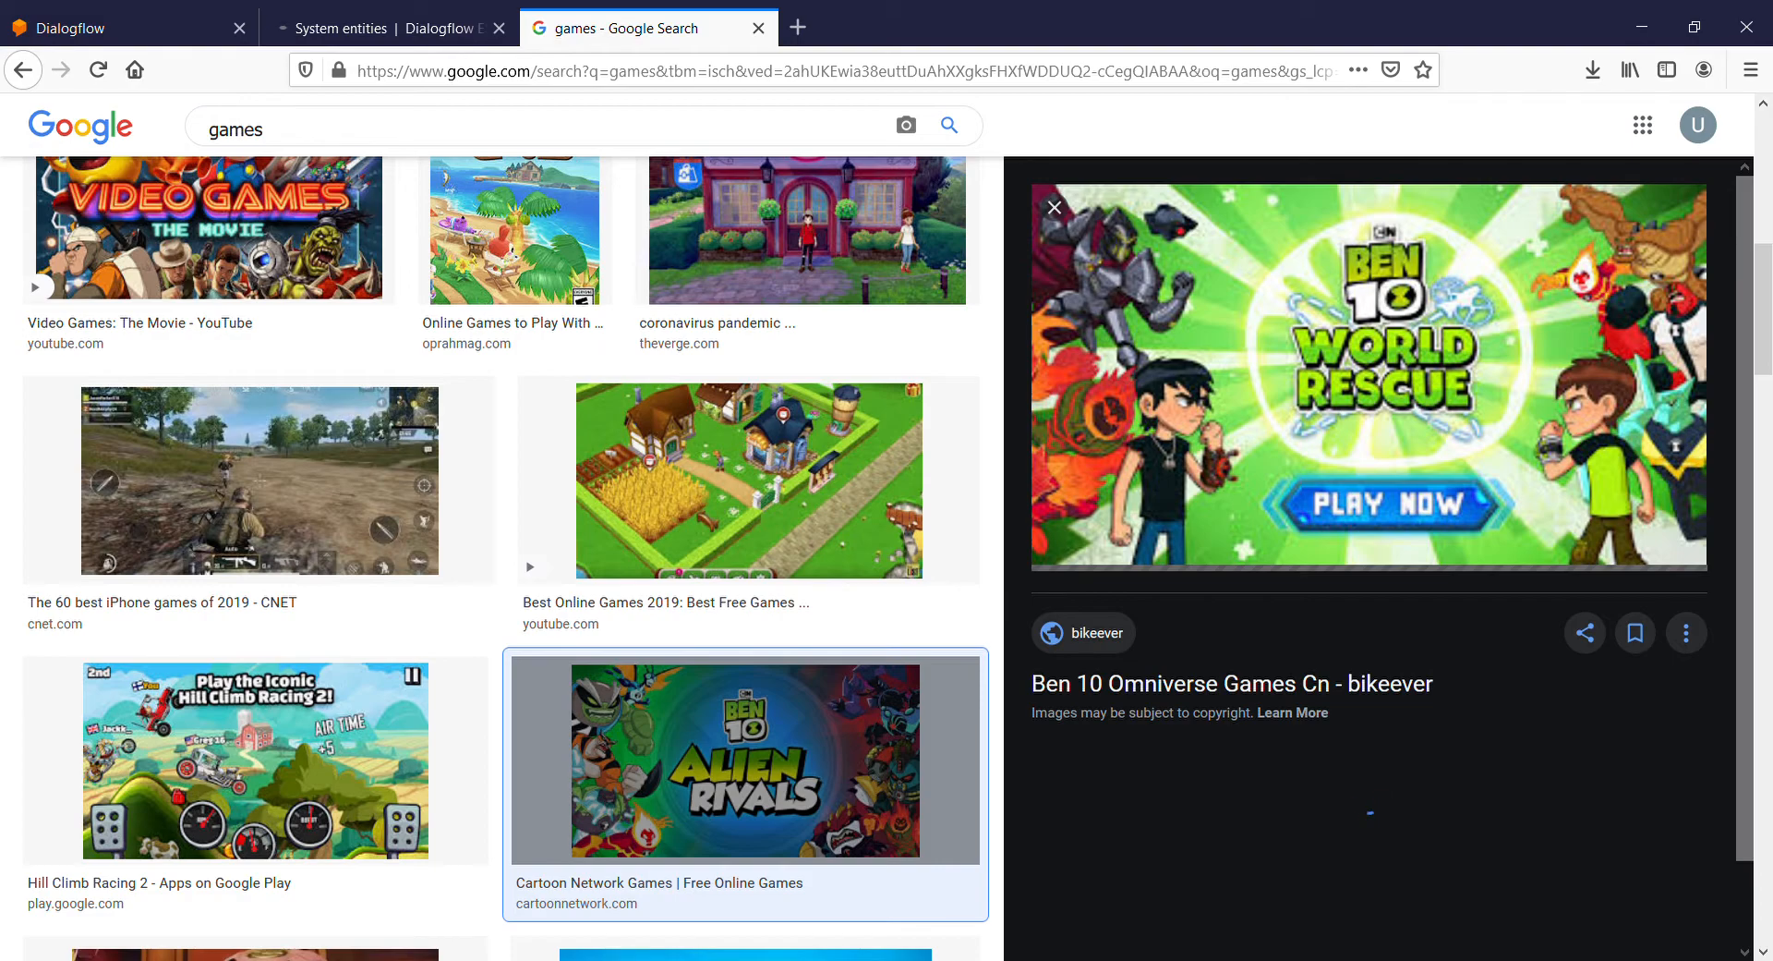
pyautogui.scroll(-8, 506, 554)
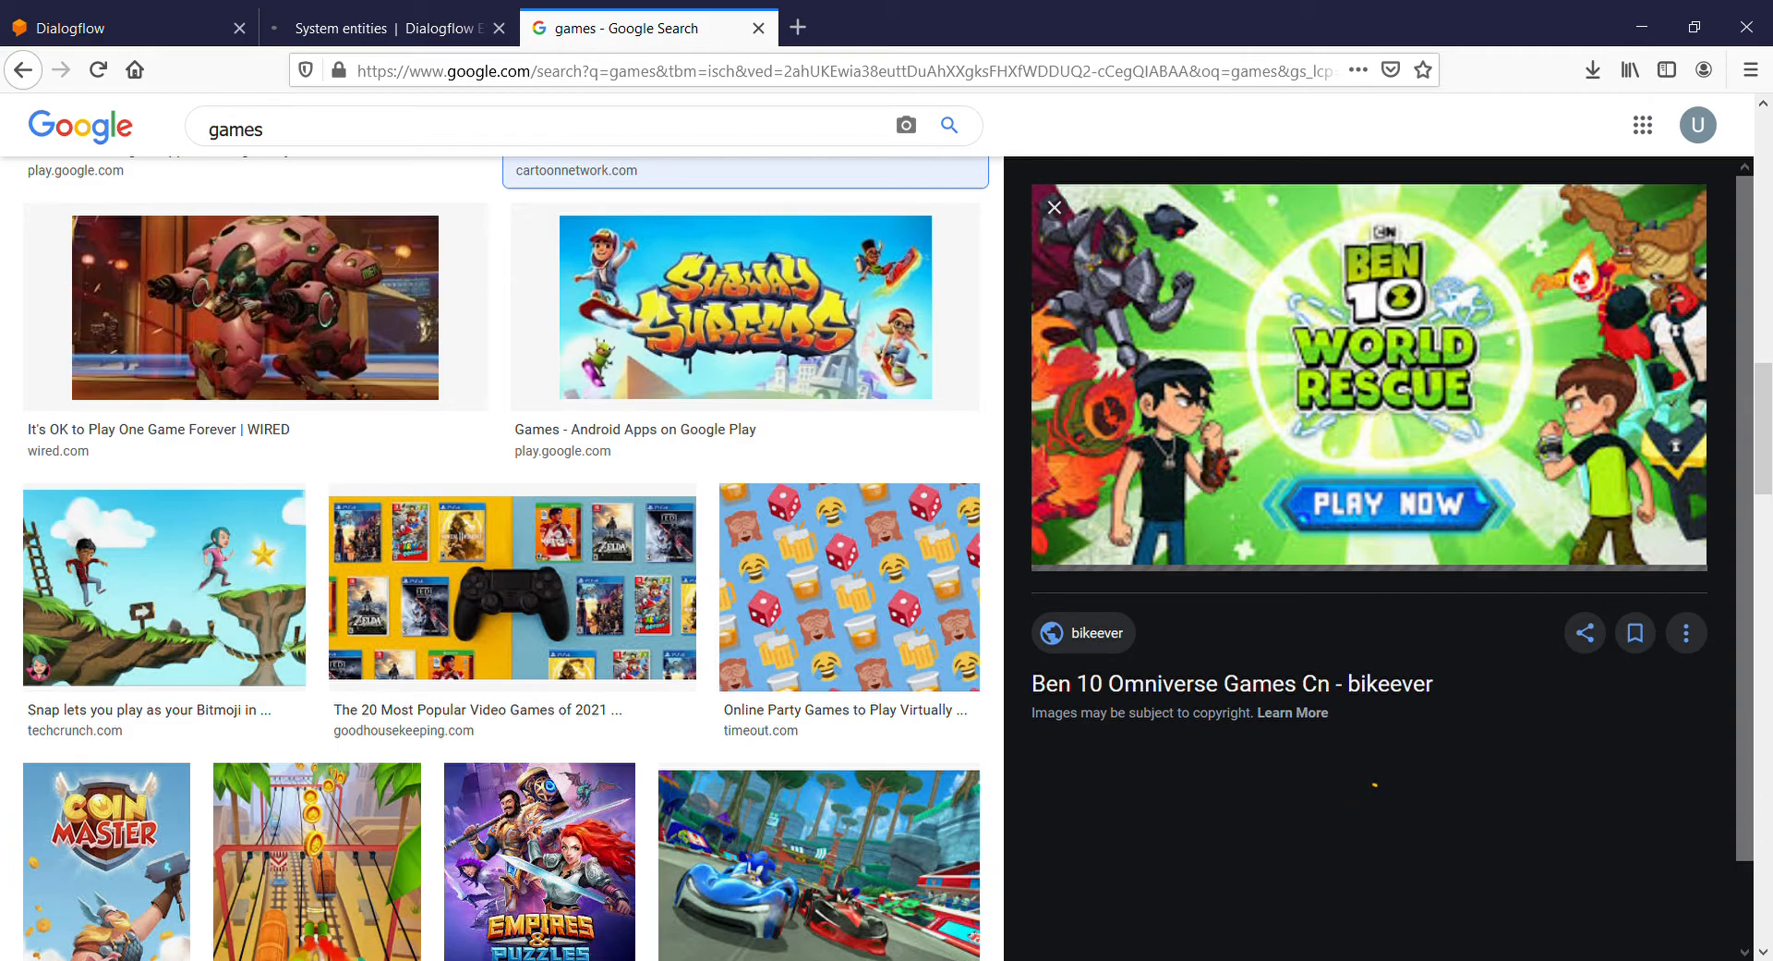
# Switch back to Dialogflow and compare the agent's system and custom entities.
pyautogui.click(129, 28)
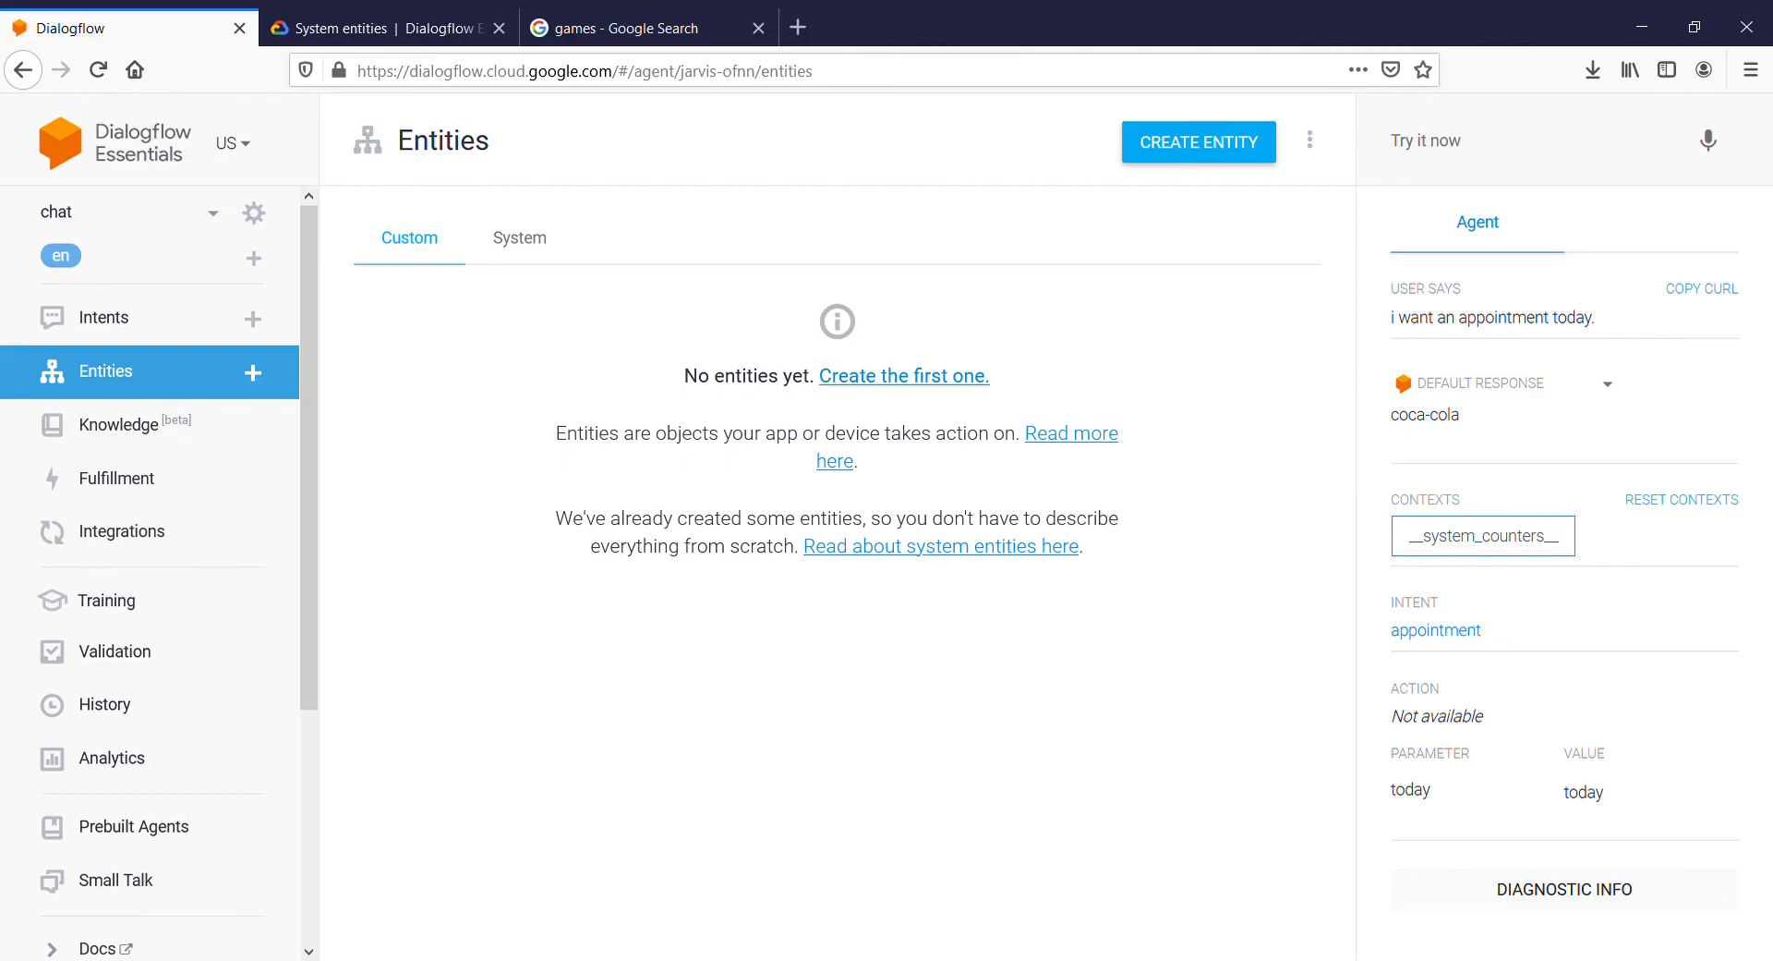
pyautogui.click(520, 237)
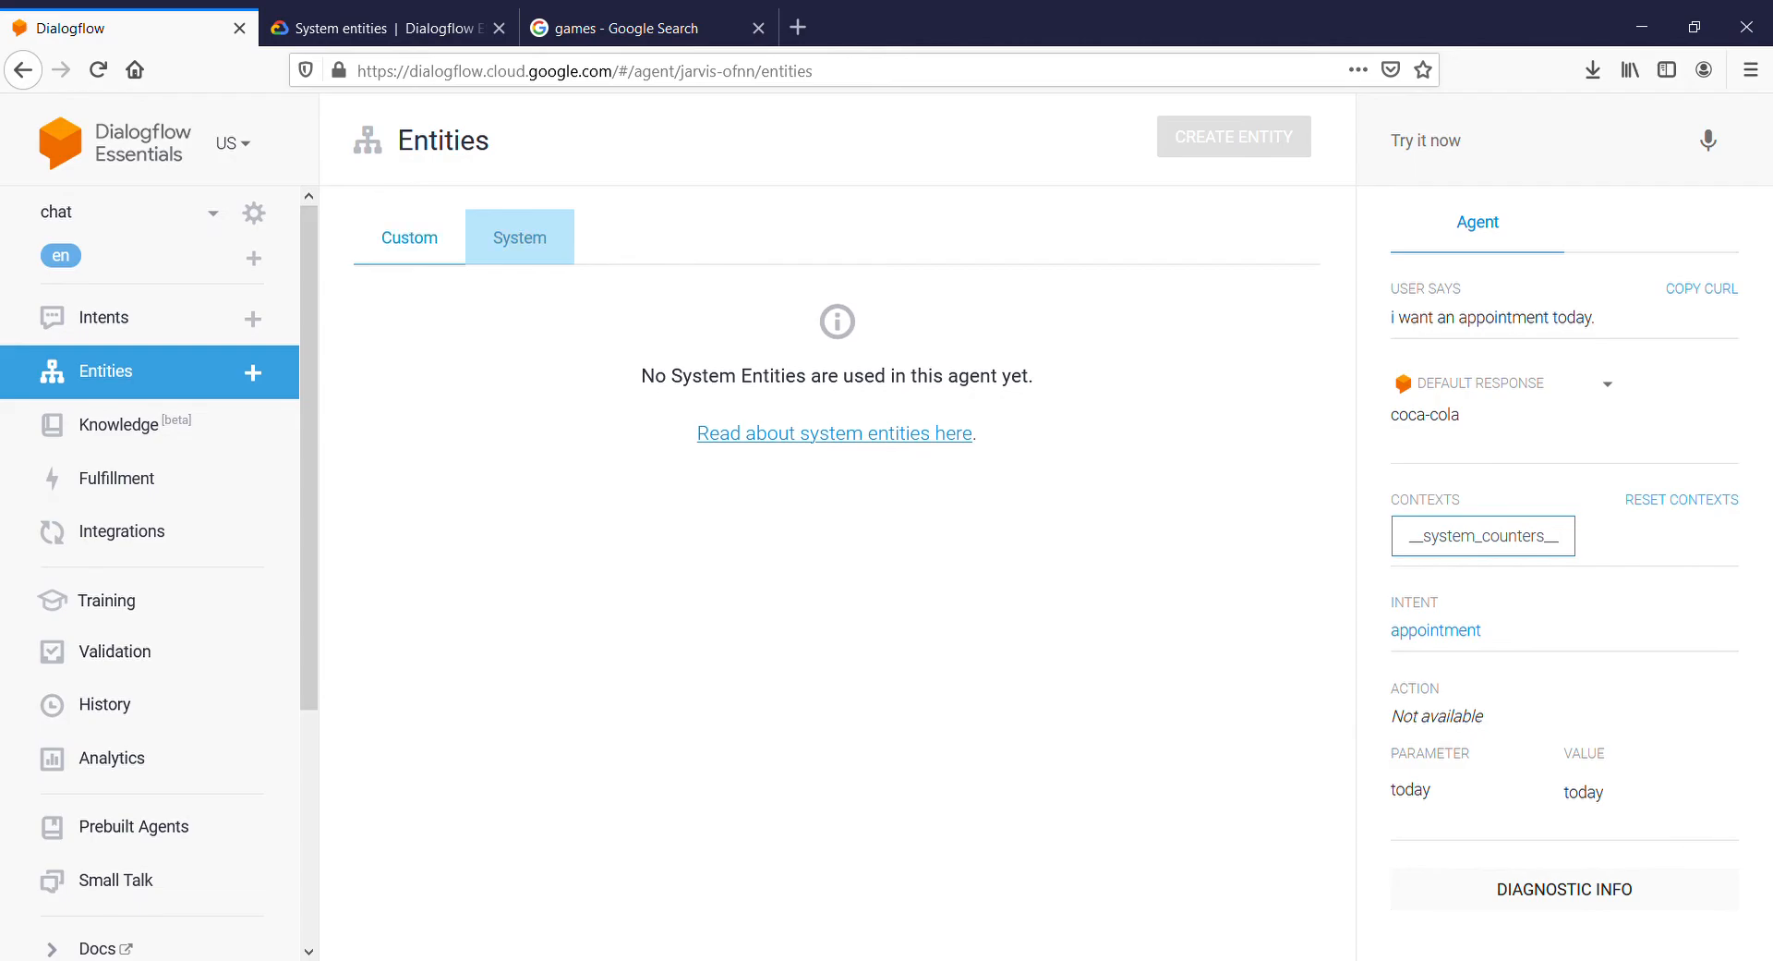
pyautogui.click(409, 237)
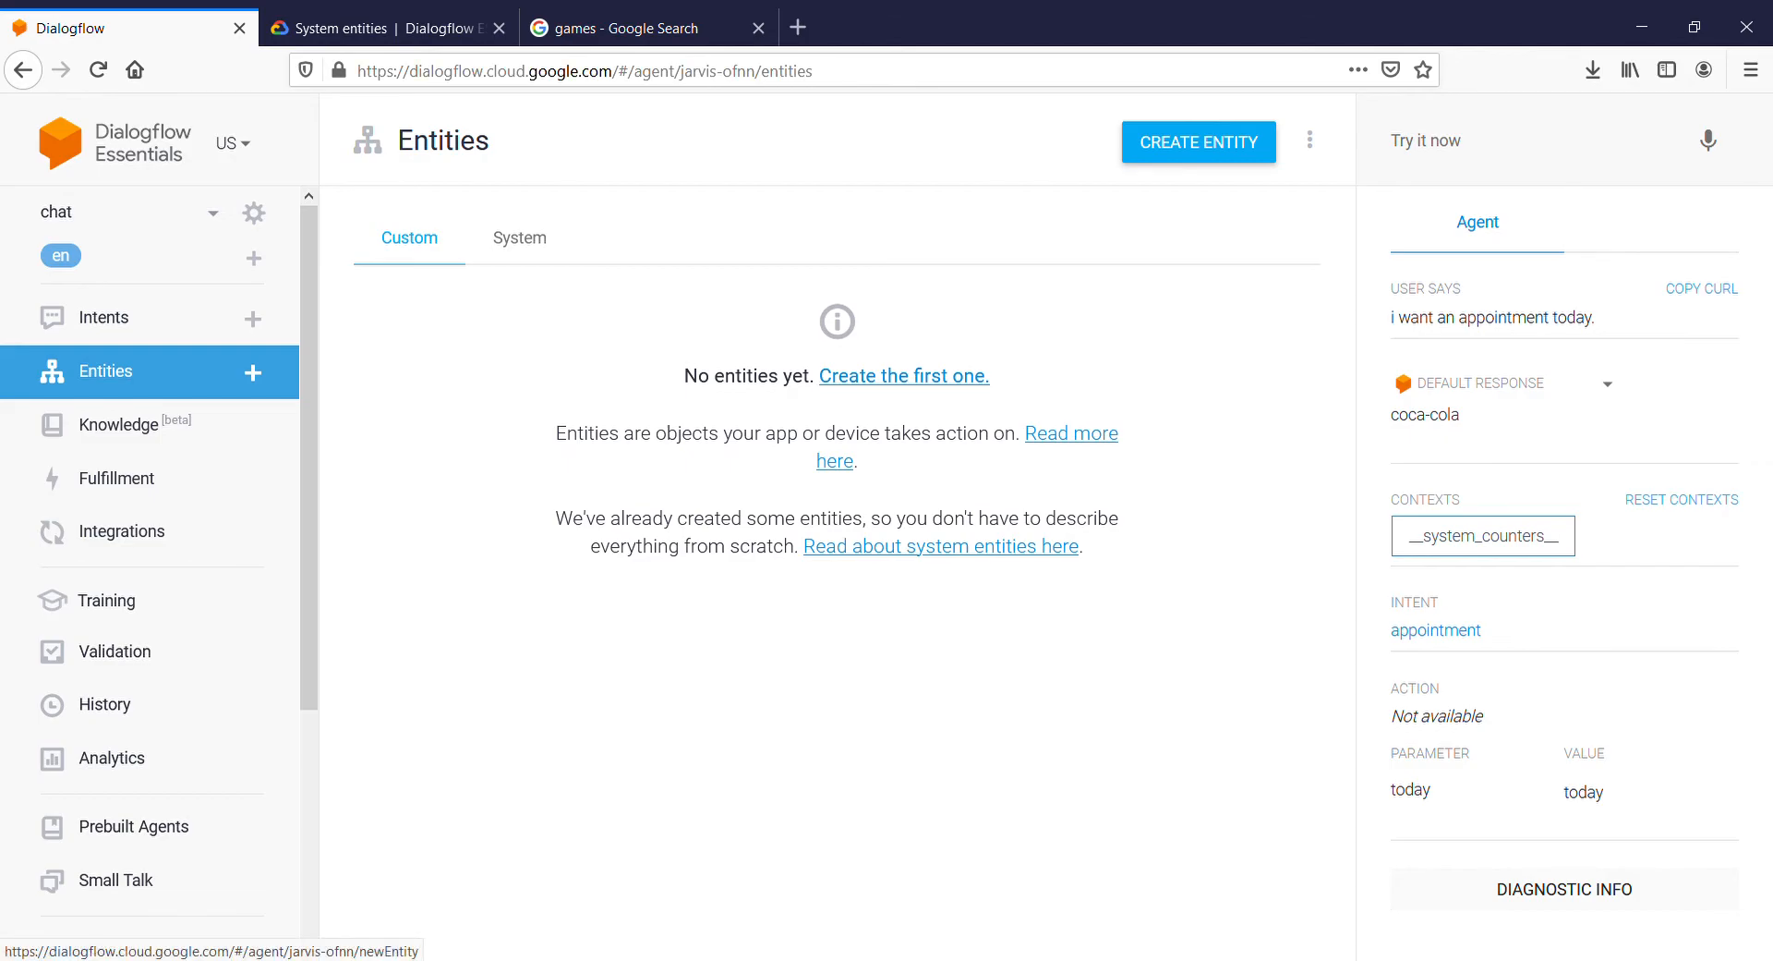
# Start a new custom entity named game and add the entry "ben 10 game".
pyautogui.click(904, 375)
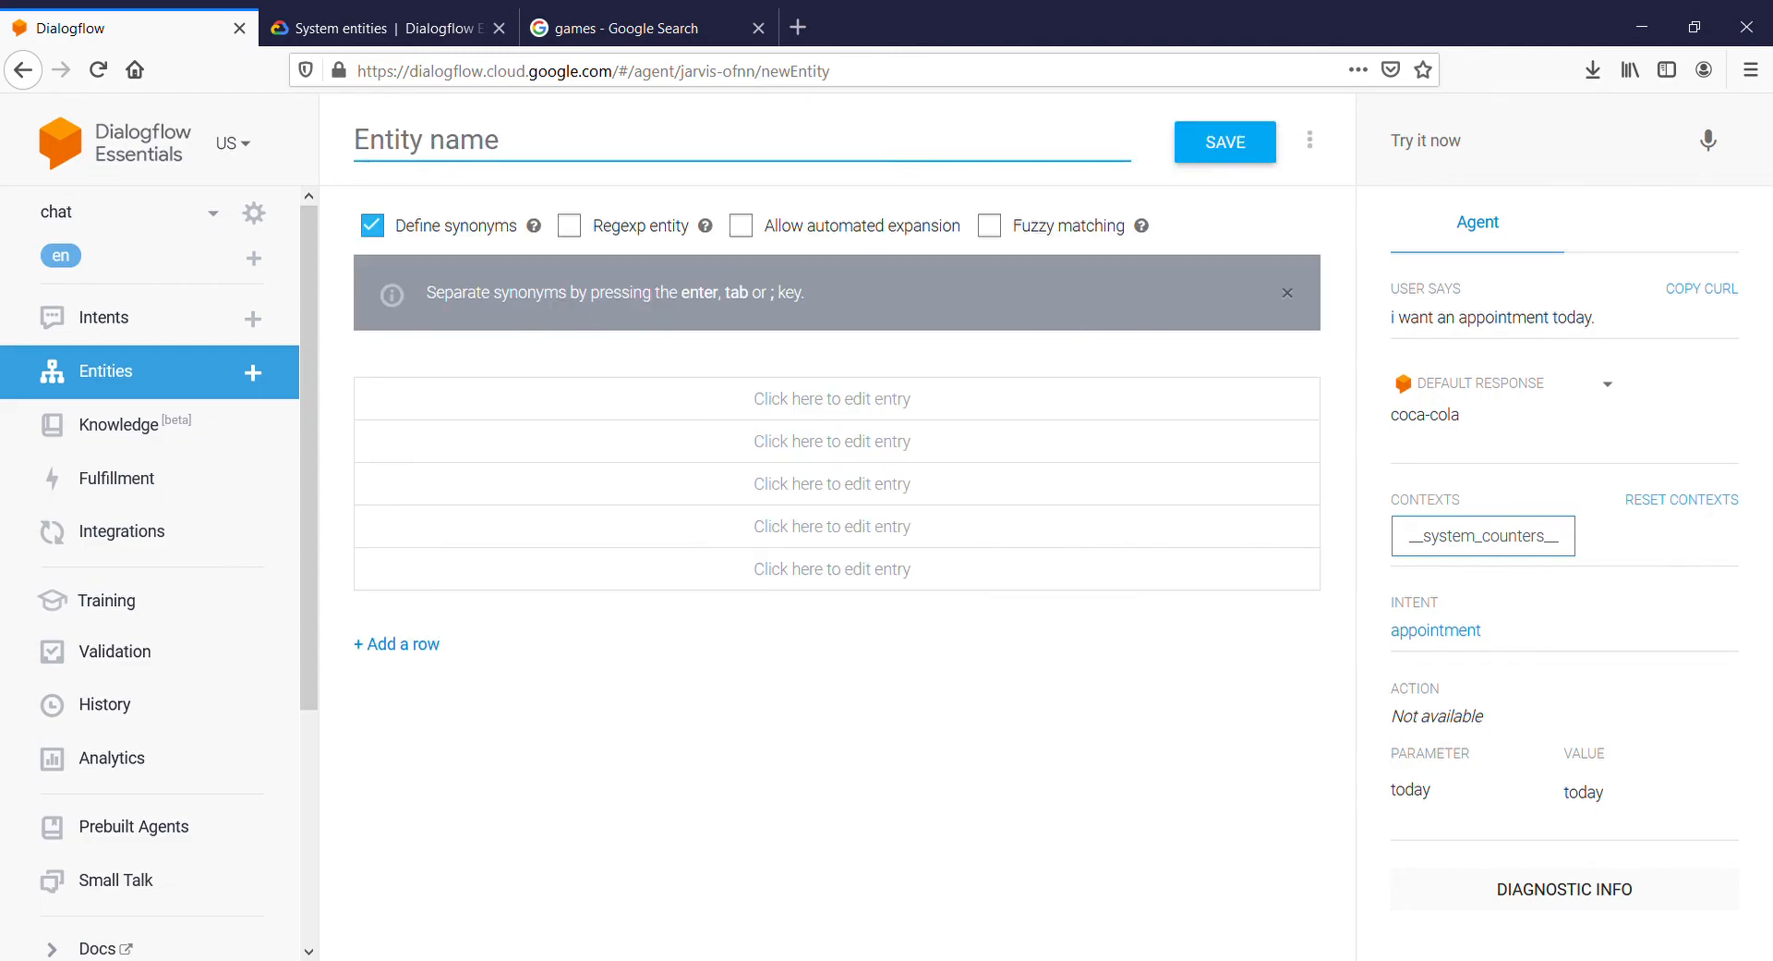
pyautogui.write('game')
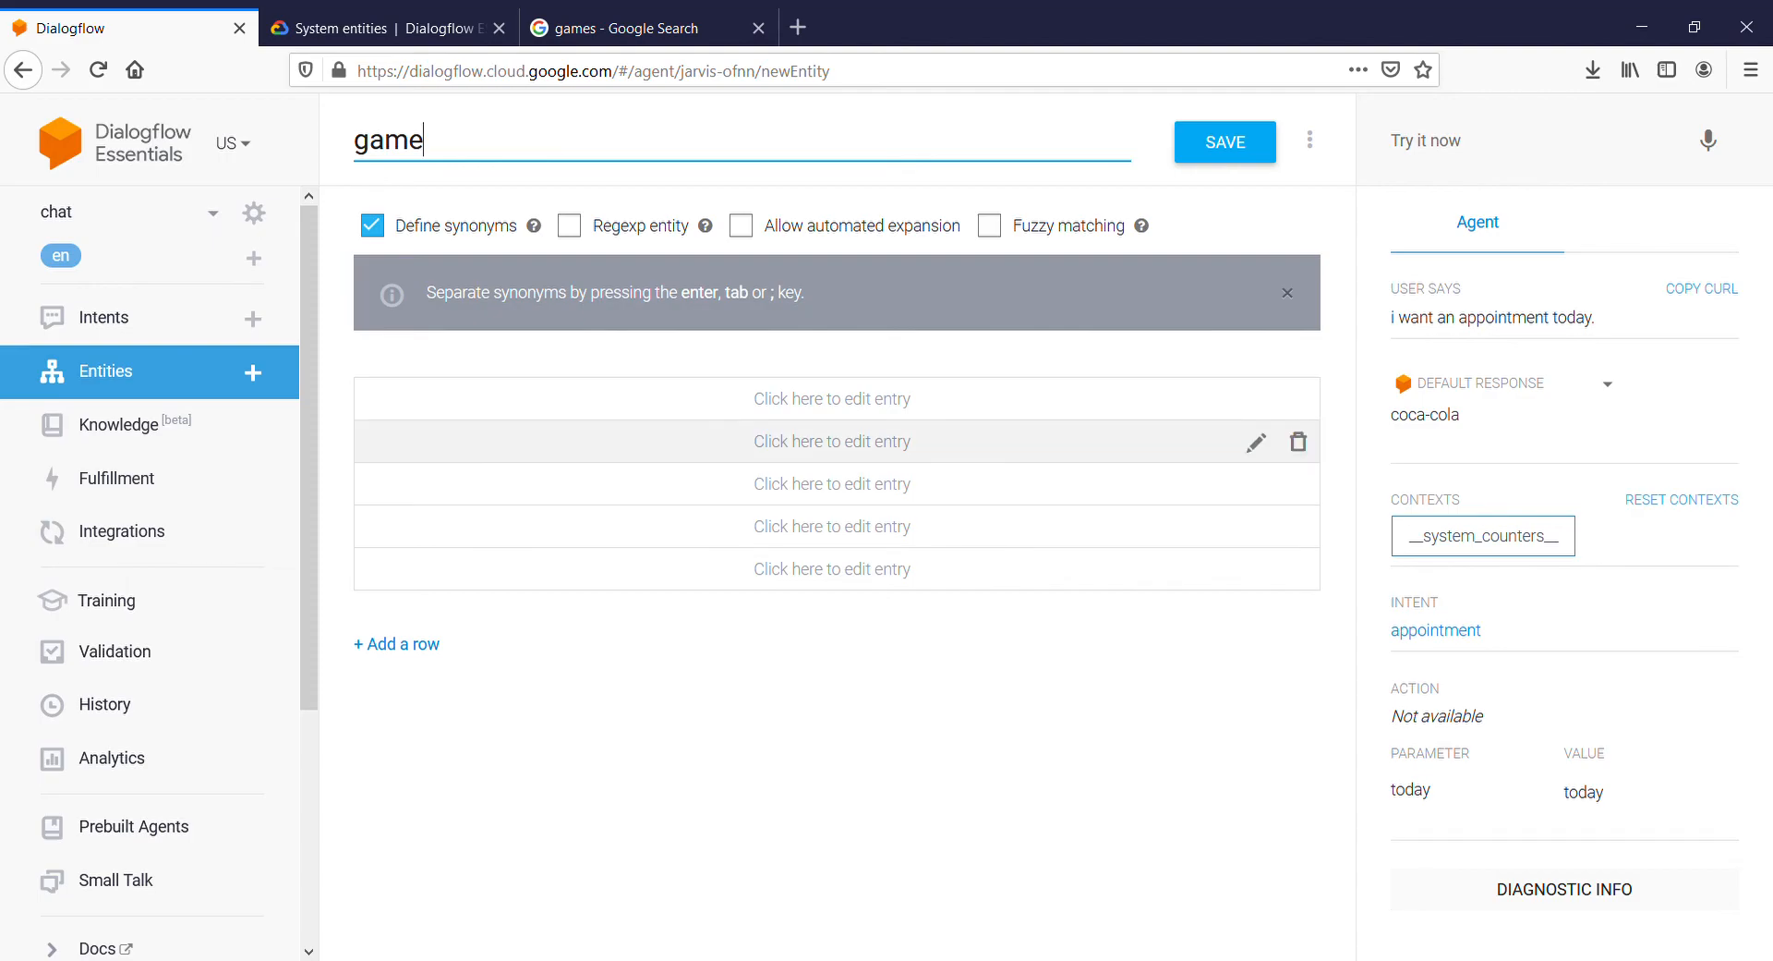
pyautogui.click(831, 399)
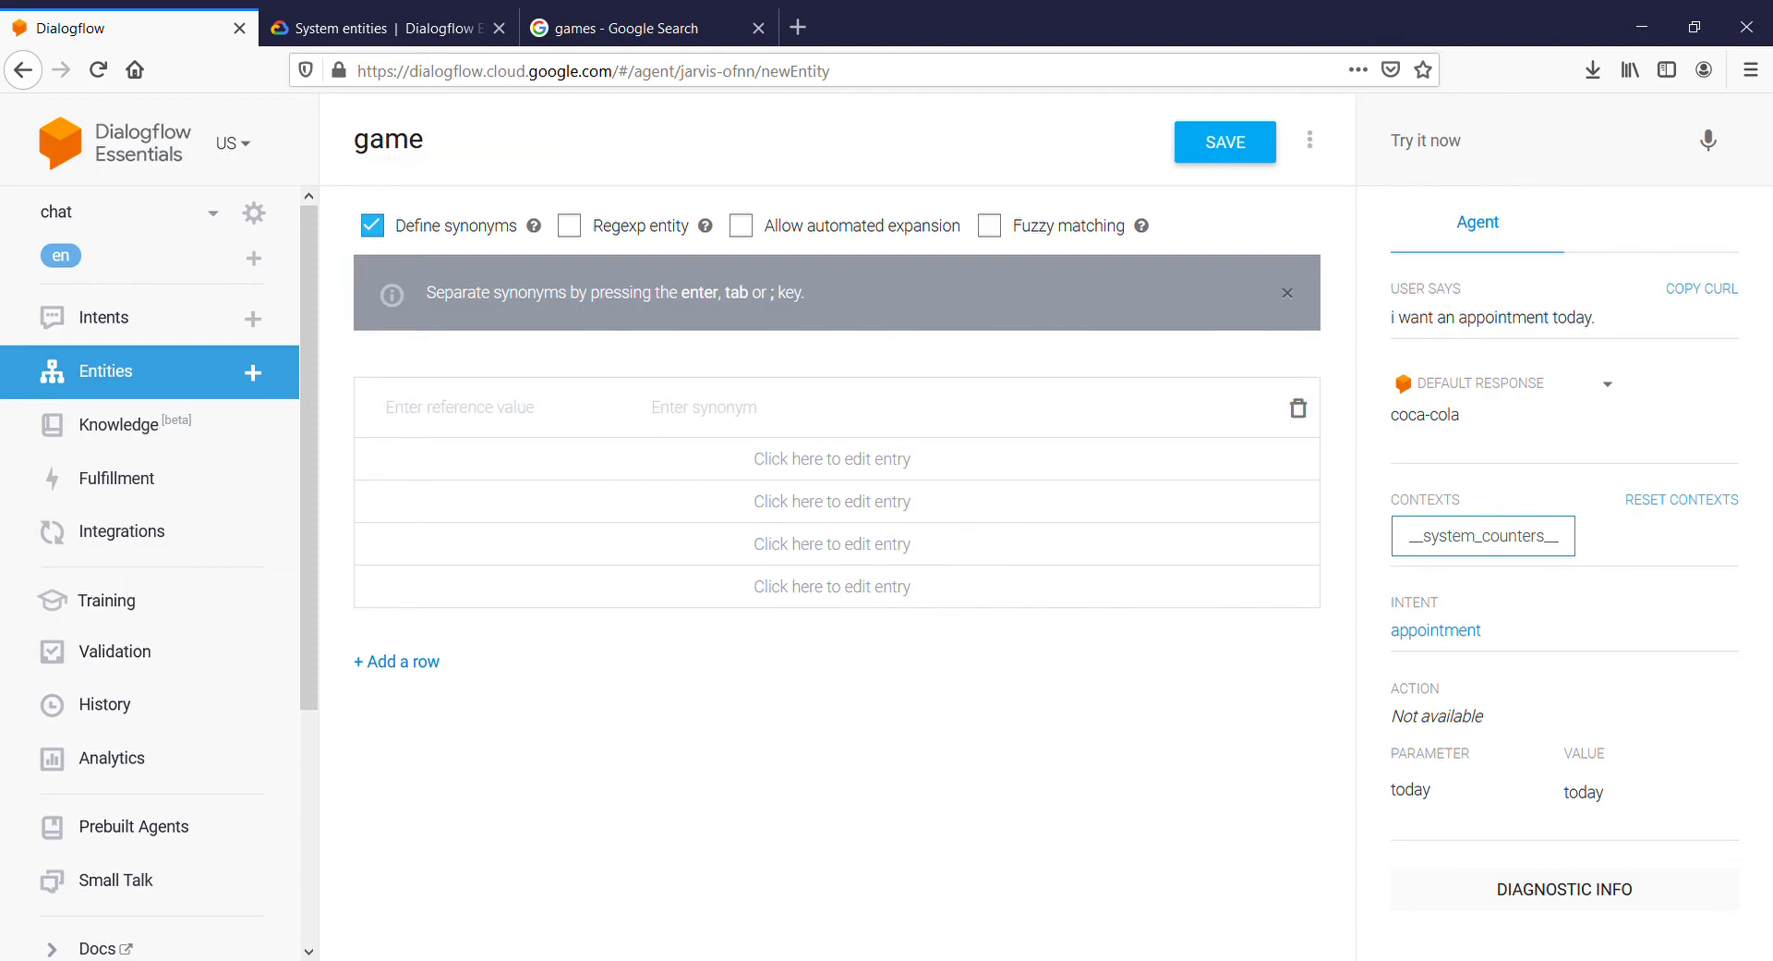
pyautogui.write('ben 10 game')
pyautogui.press('Tab')
# Add the entries "ps4 games" and "xbx games" to the entity, correcting the latter's reference value to "xbox games".
pyautogui.click(831, 460)
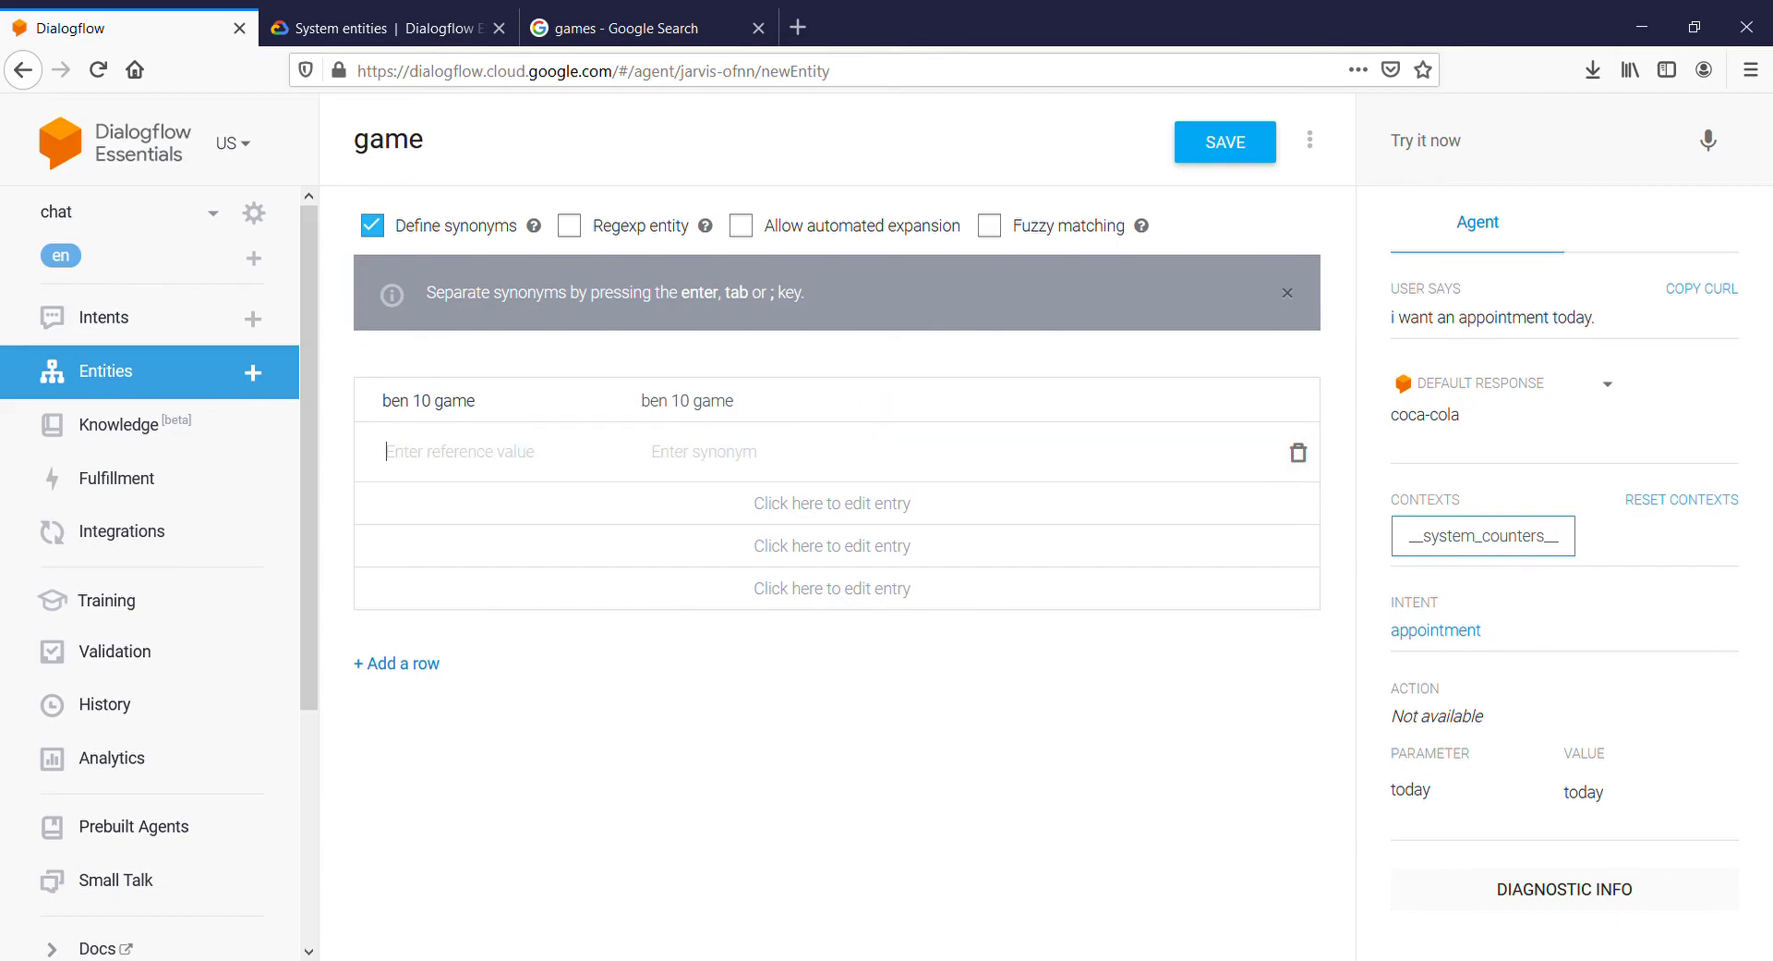
pyautogui.write('ps4 games')
pyautogui.press('Tab')
pyautogui.click(831, 504)
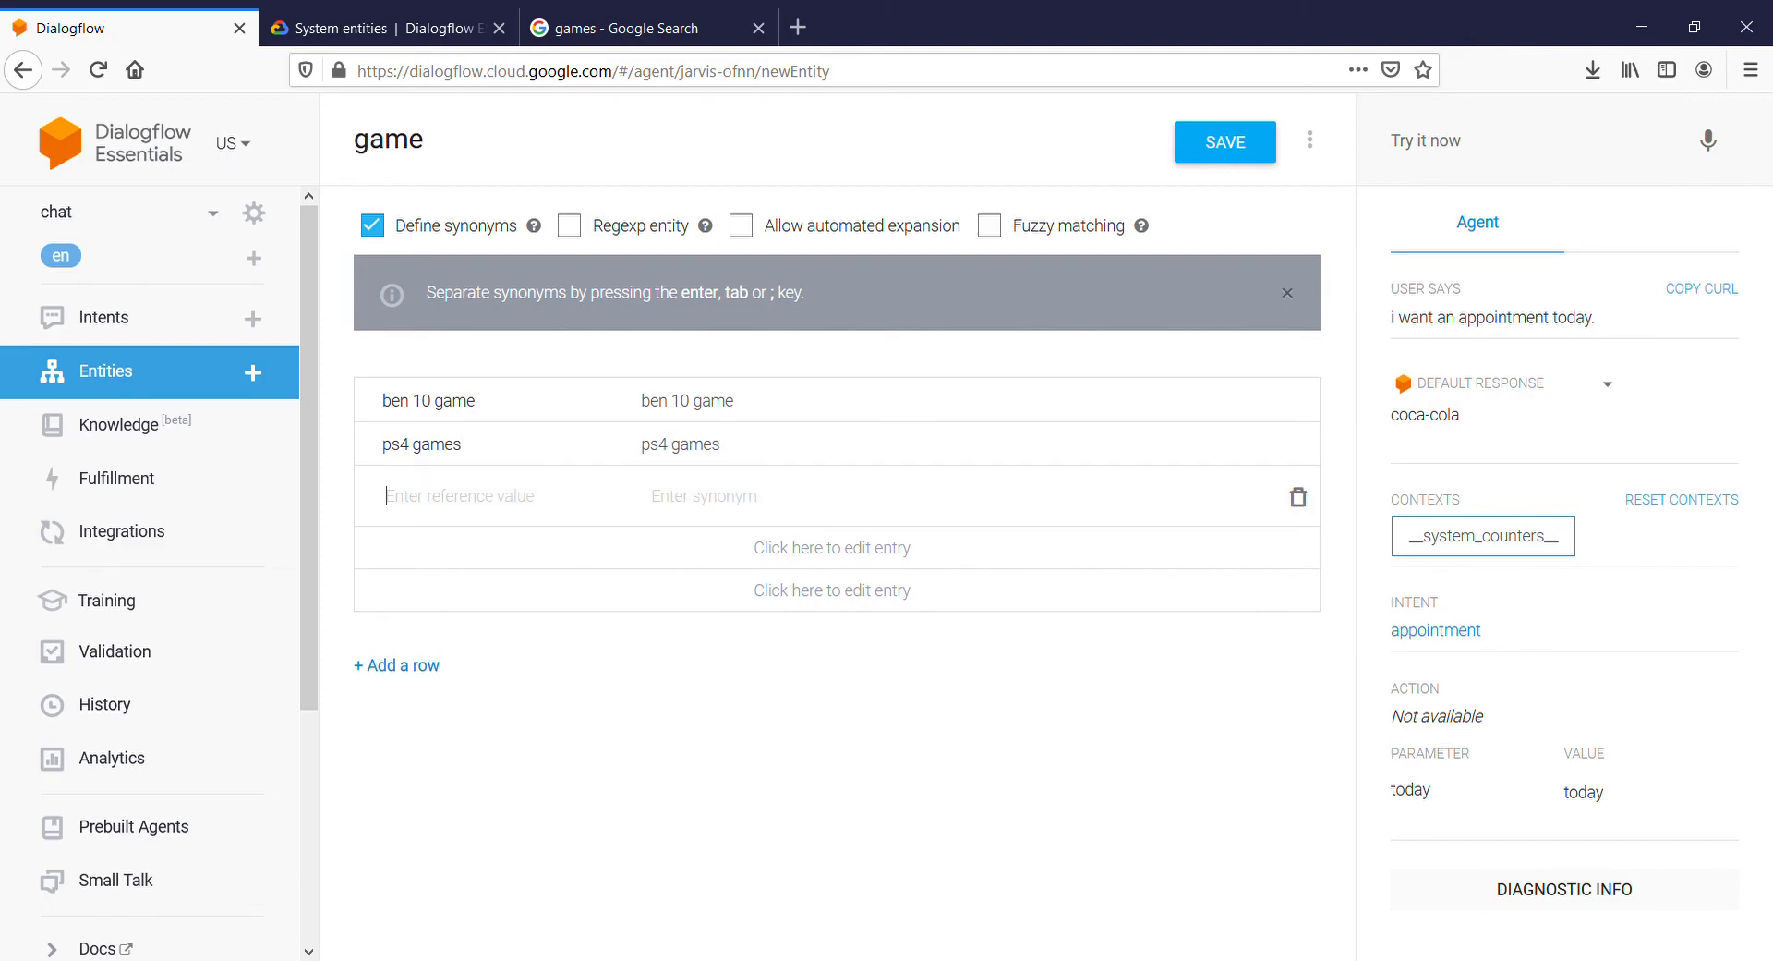
pyautogui.write('xbx games')
pyautogui.press('Tab')
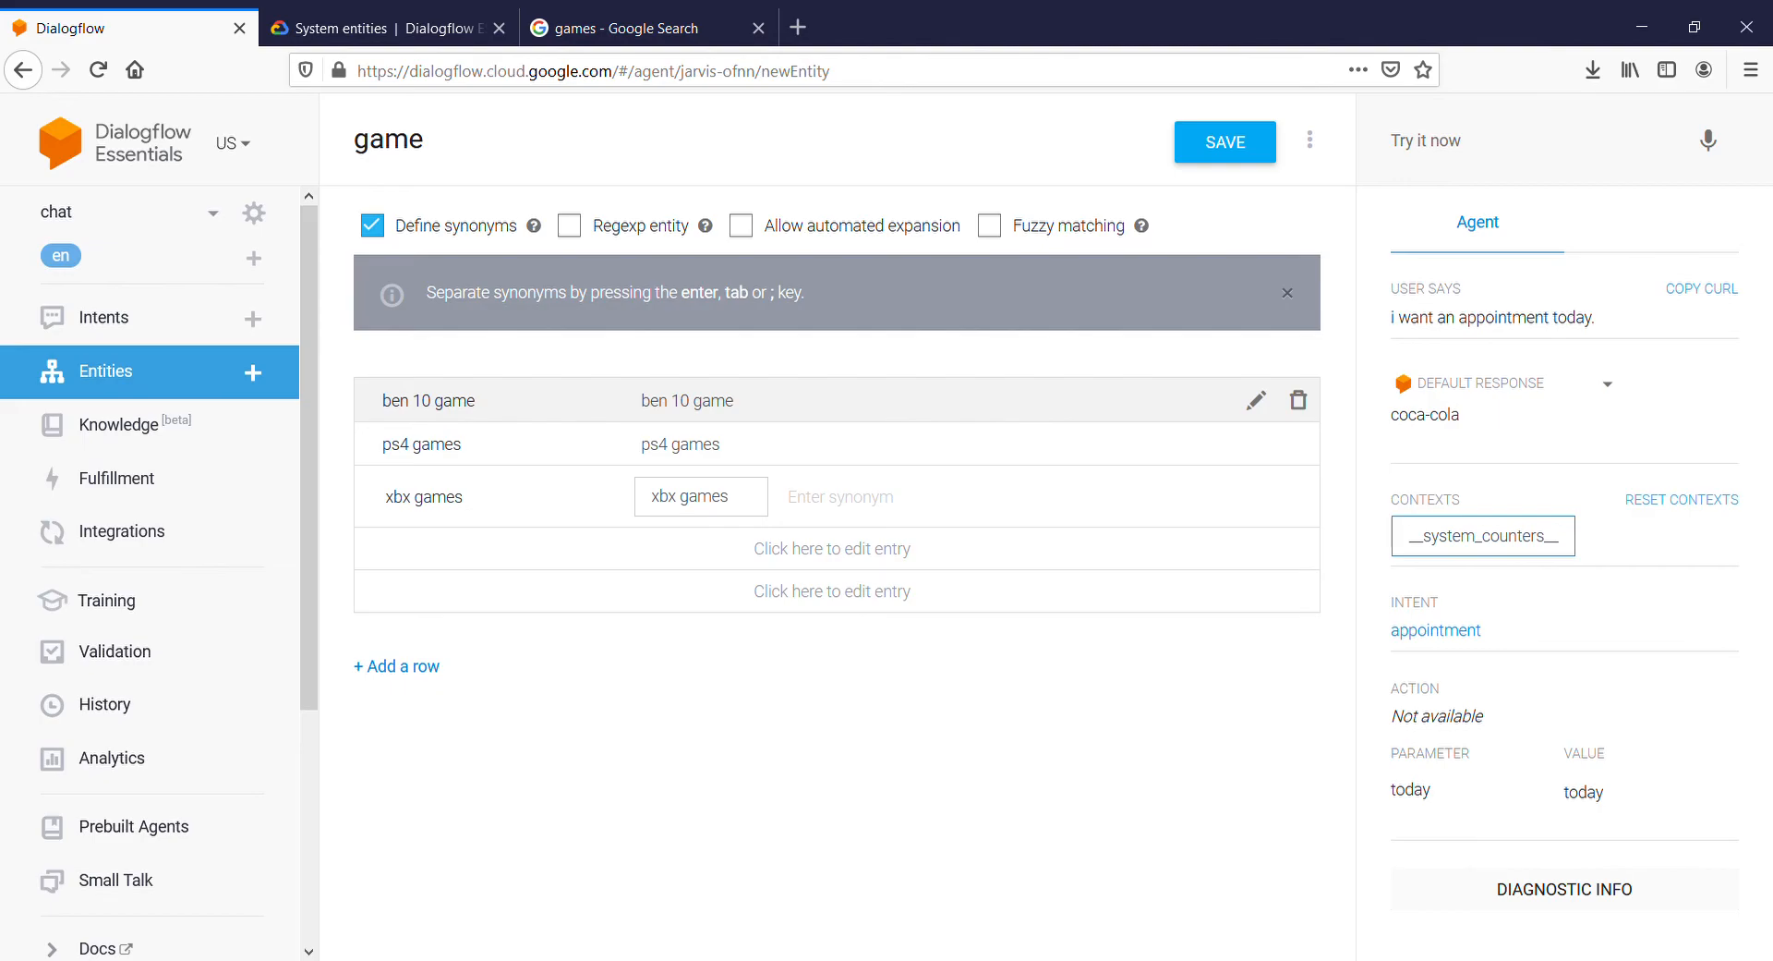
pyautogui.click(405, 497)
pyautogui.write('o')
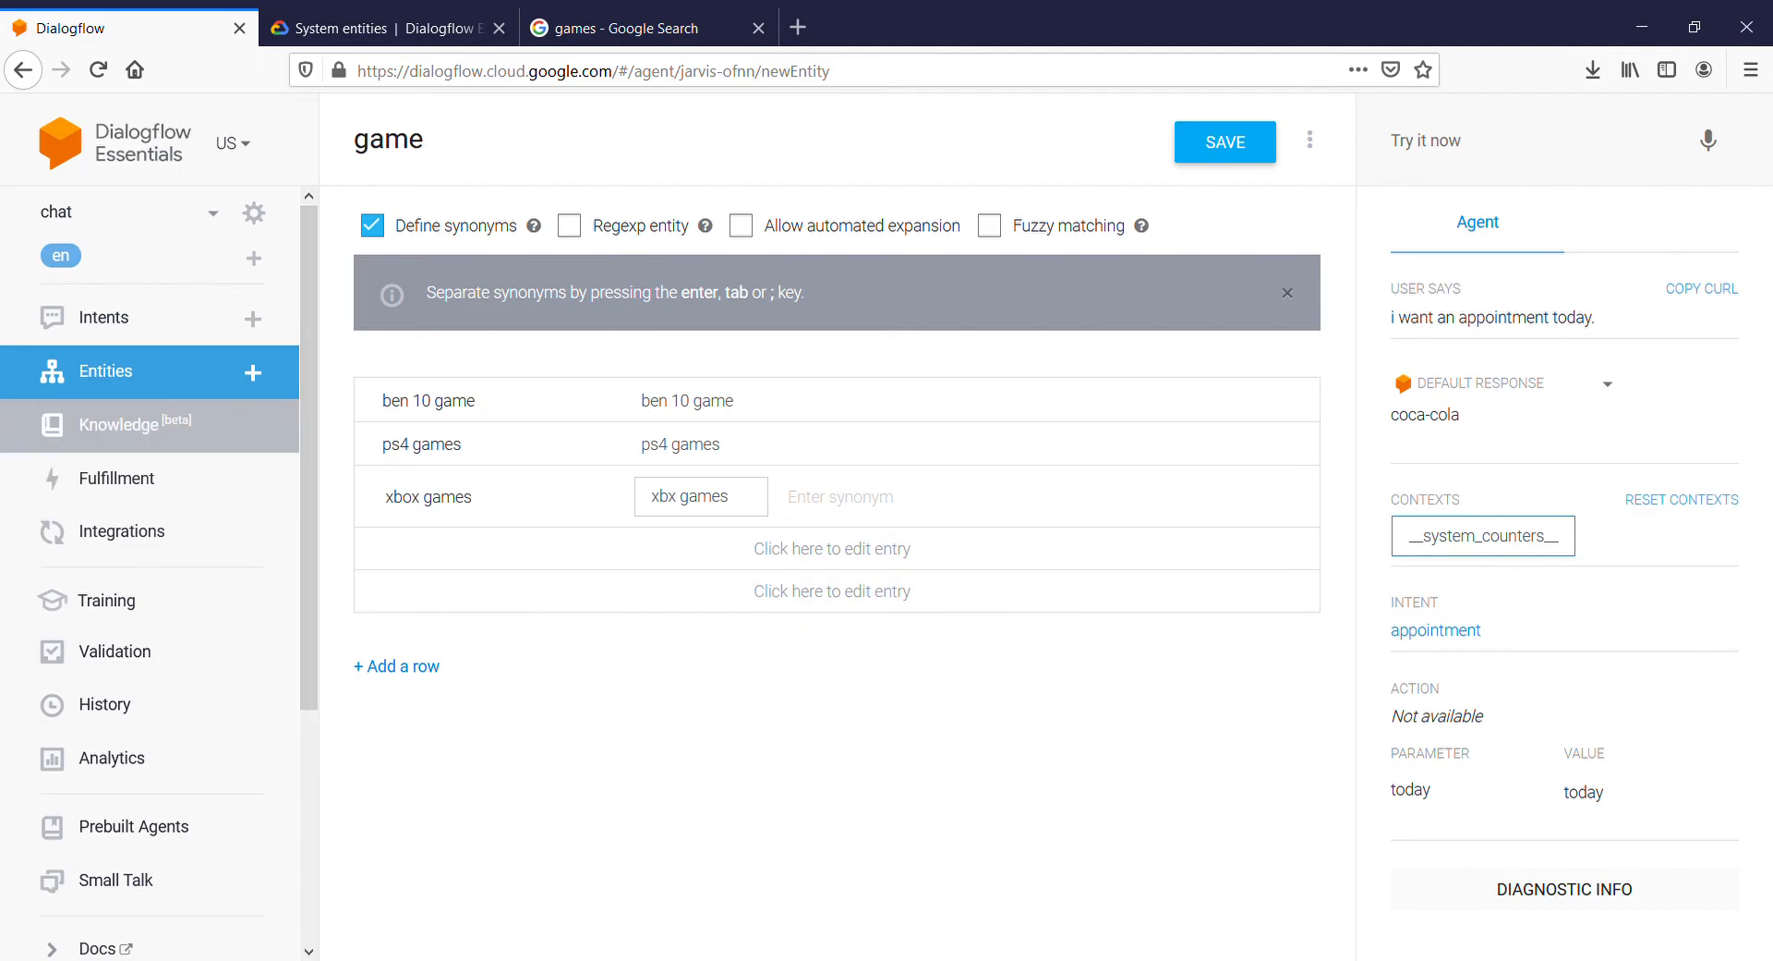
# Leave the game entity without saving it and open the agent's knowledge bases.
pyautogui.click(118, 424)
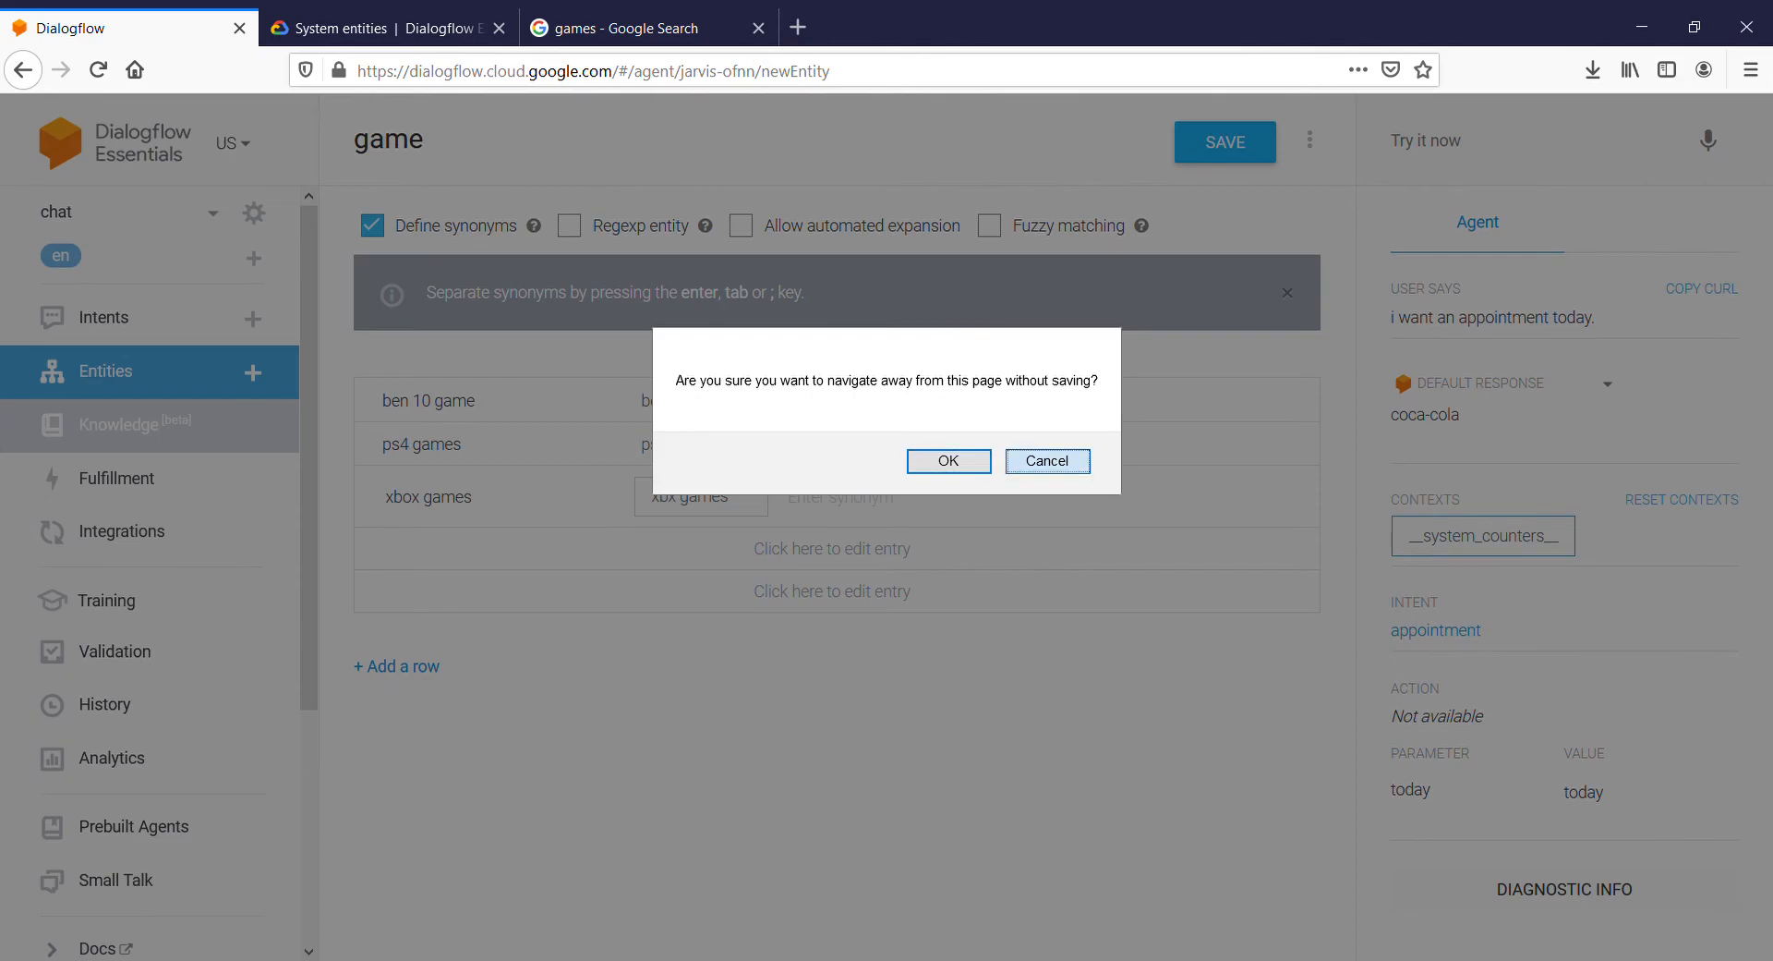
pyautogui.click(1047, 461)
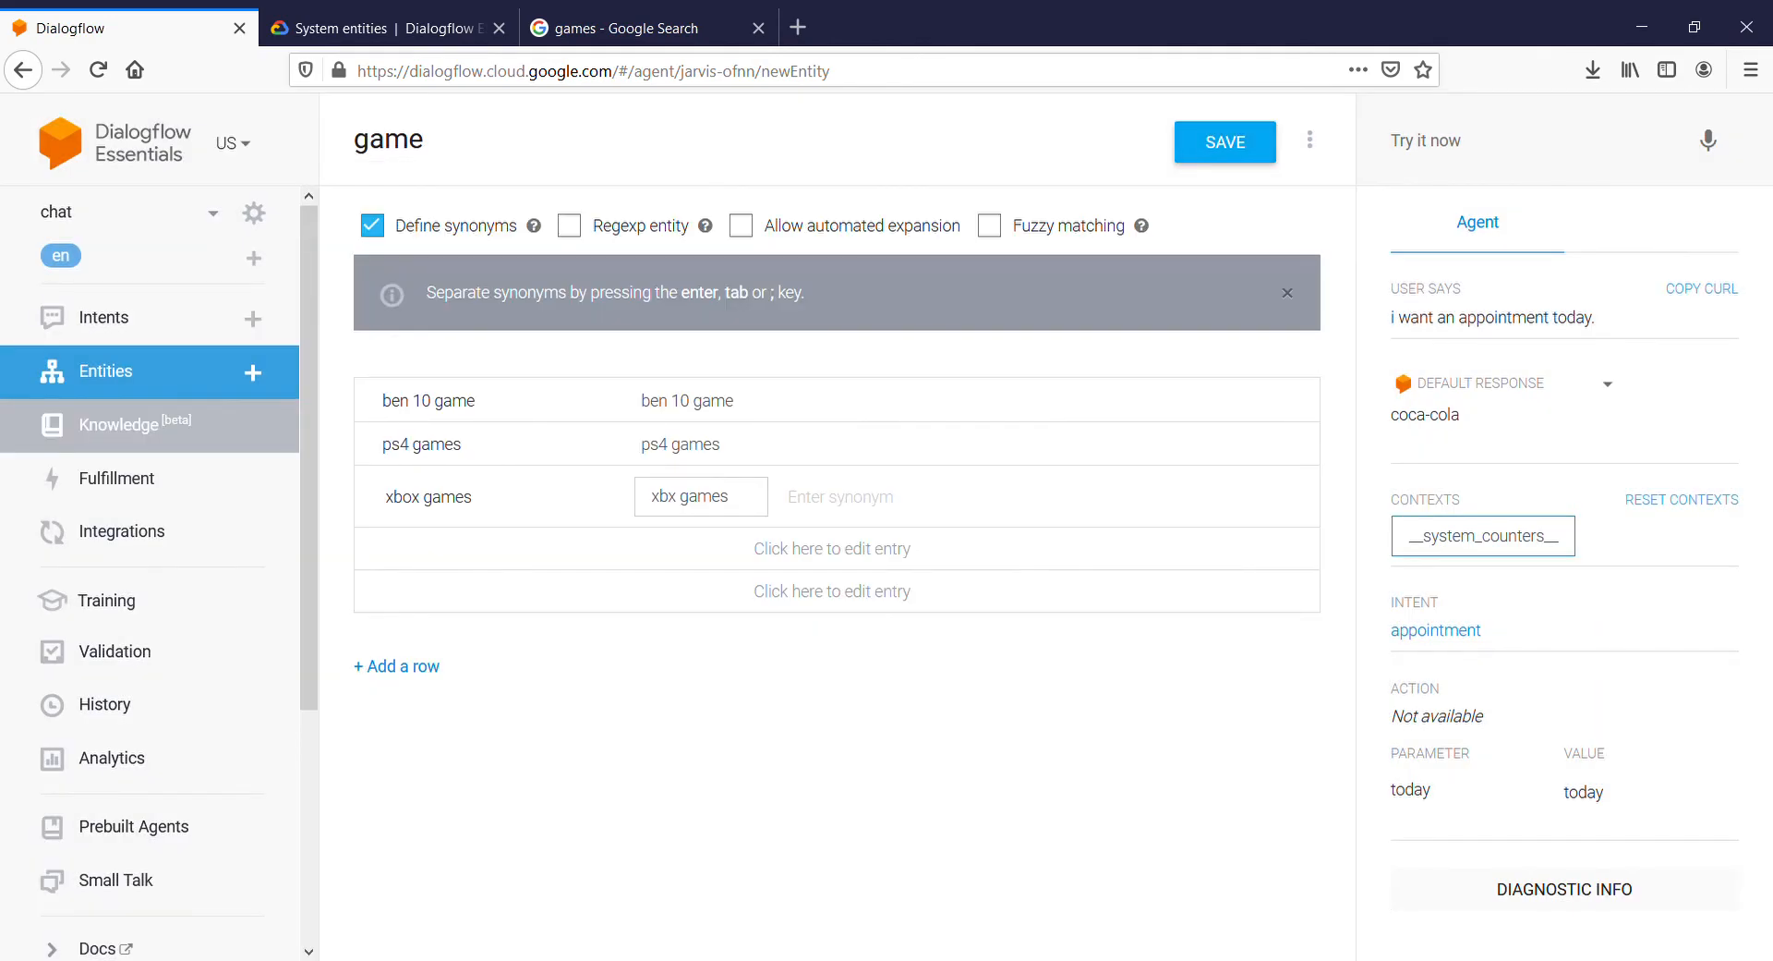
pyautogui.click(118, 424)
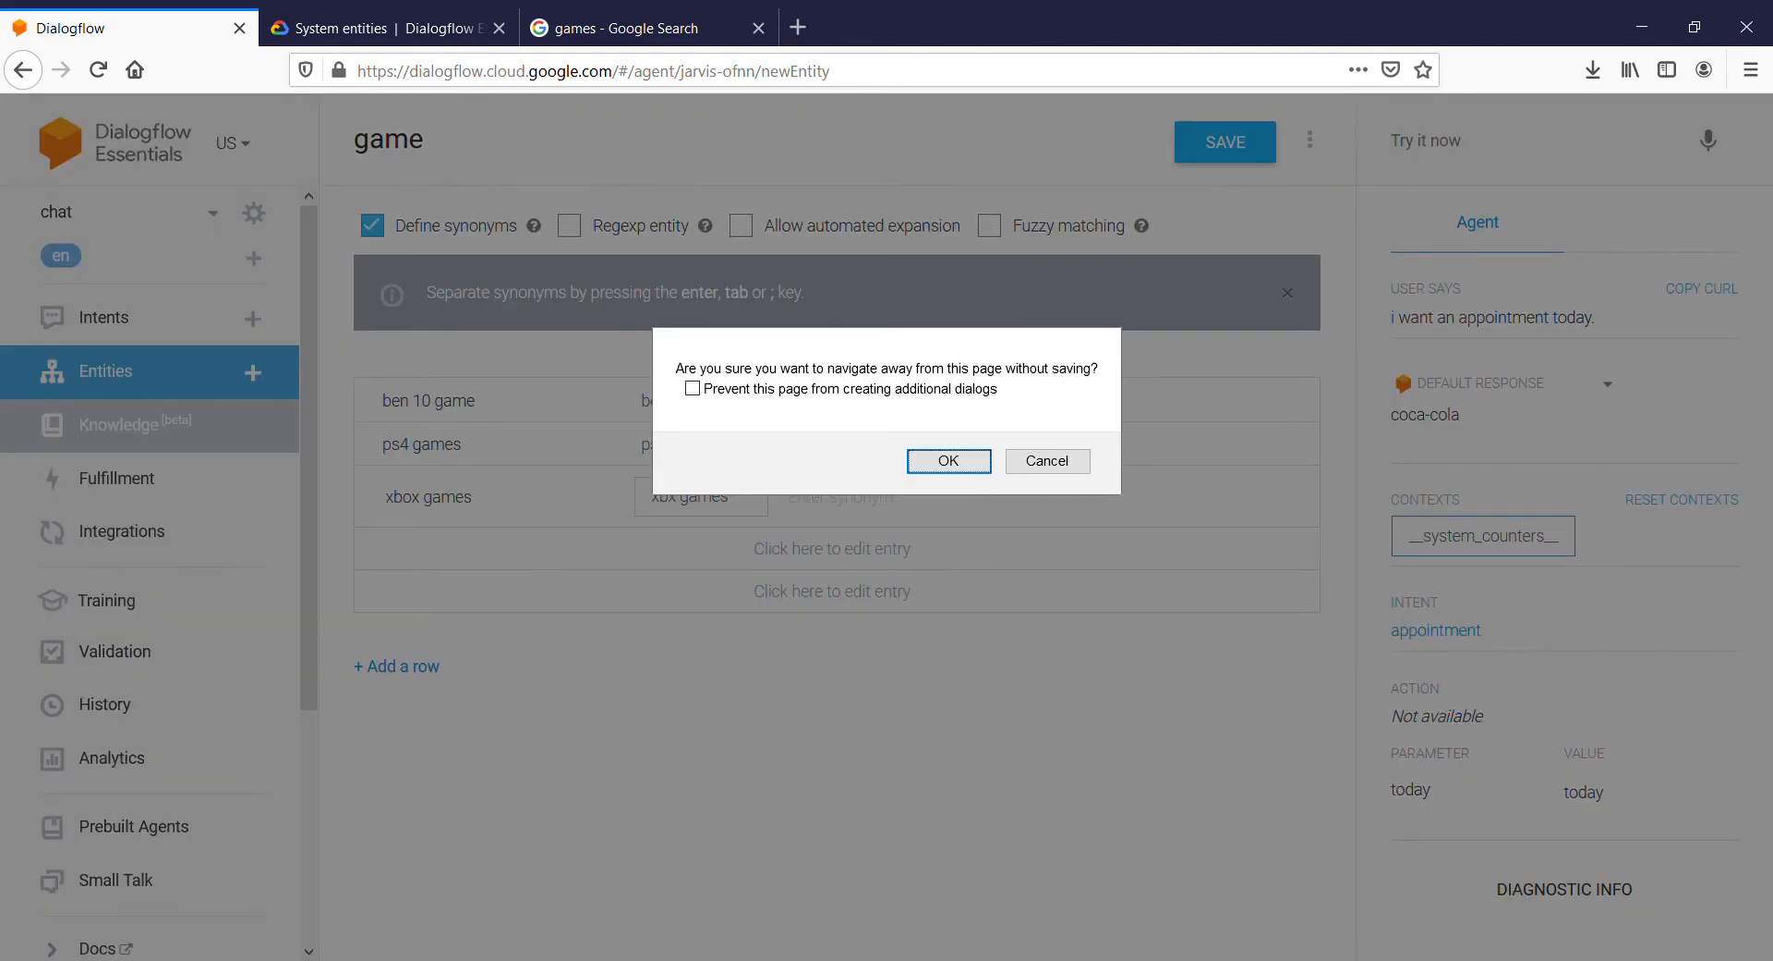
pyautogui.click(949, 460)
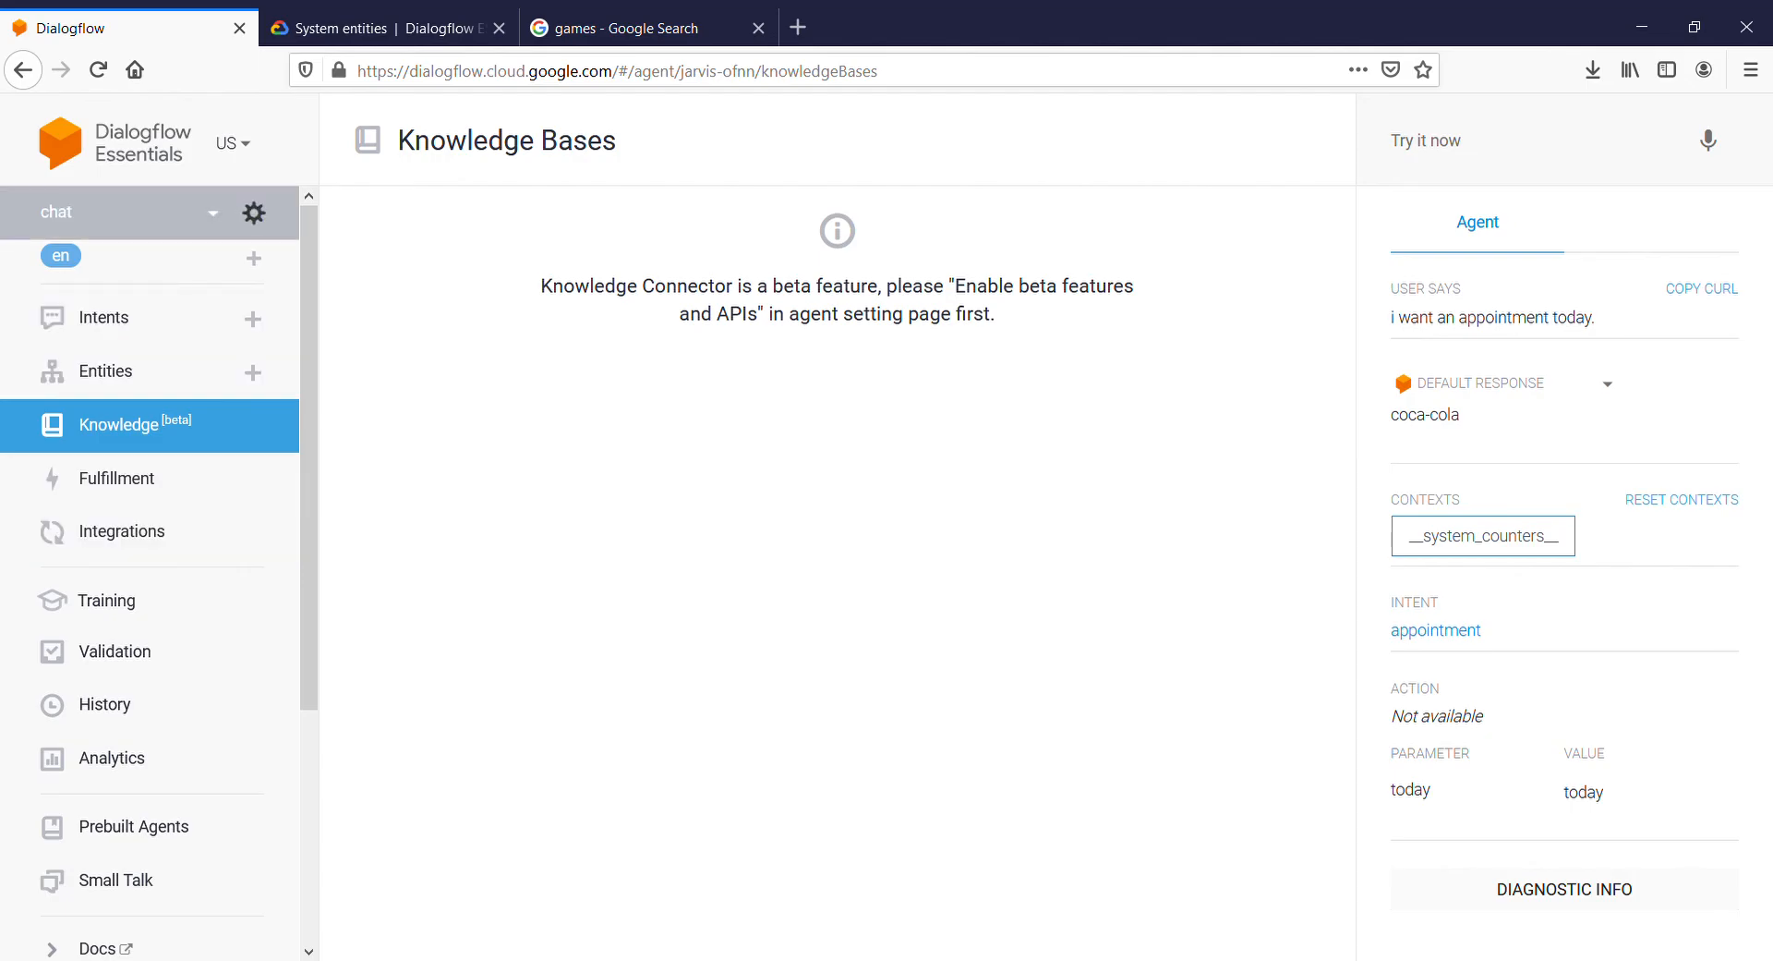
# Open the chat agent's settings and review the general options, including beta features and log settings.
pyautogui.click(254, 214)
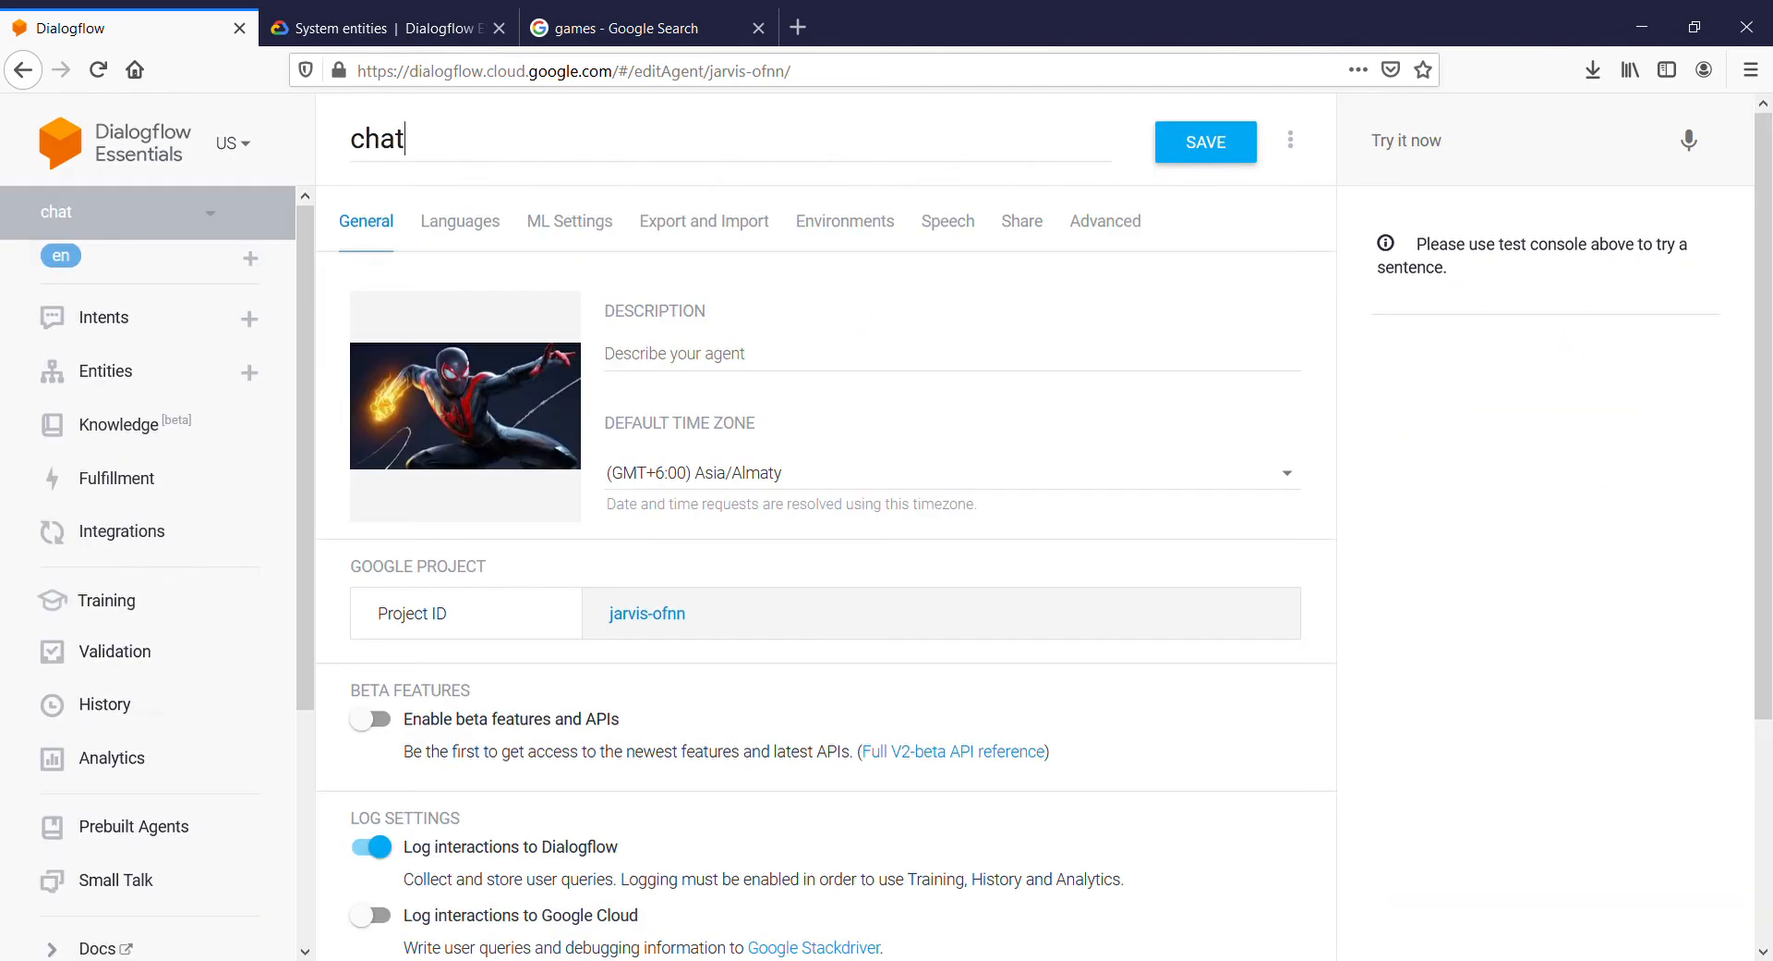
pyautogui.scroll(-3, 827, 628)
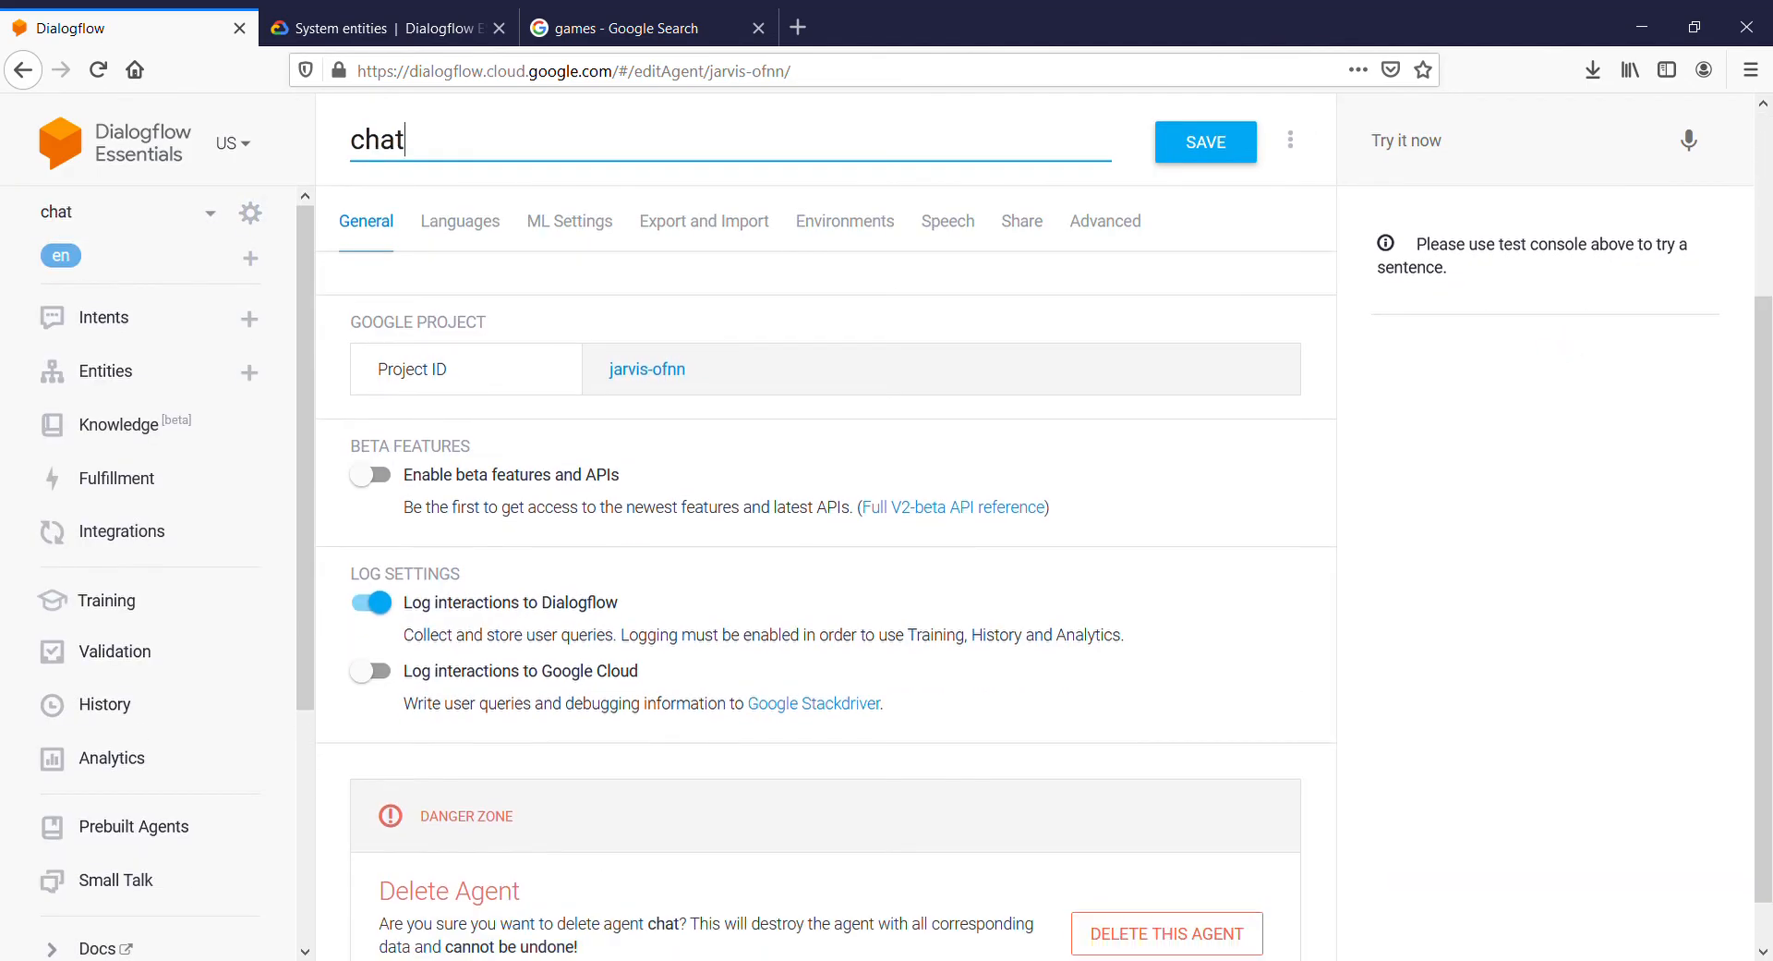
pyautogui.scroll(3, 826, 628)
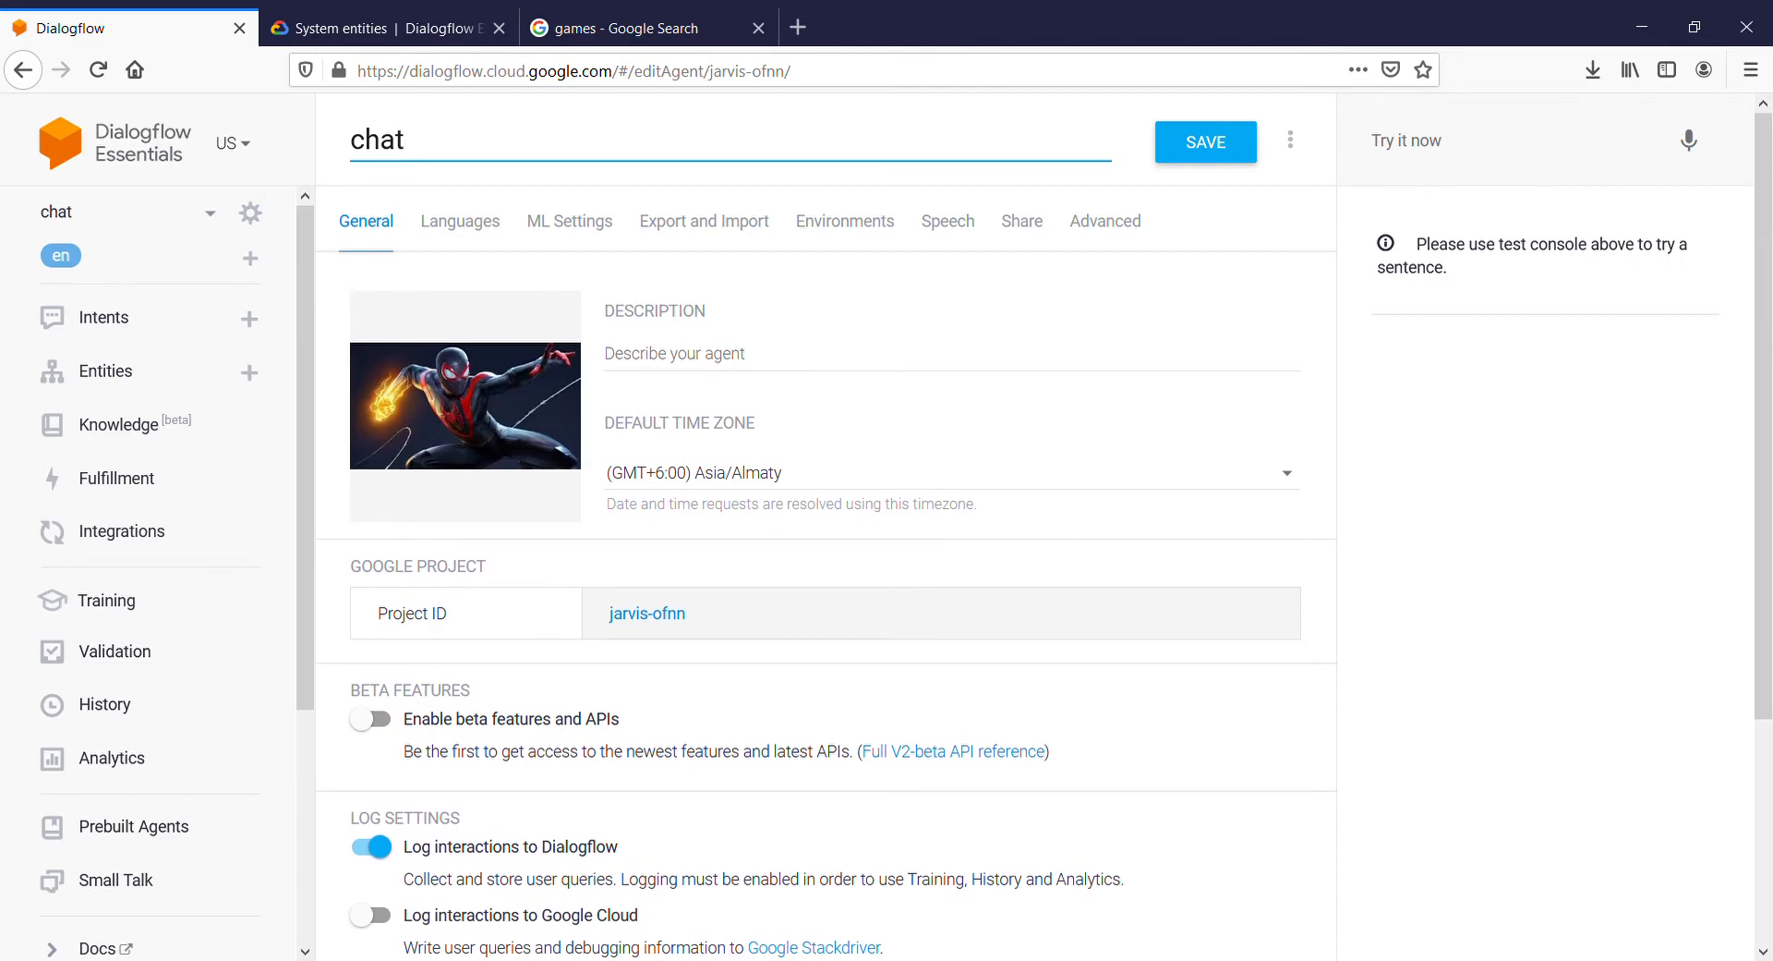
# Add German and Hindi as additional languages for the chat agent.
pyautogui.moveTo(466, 443)
pyautogui.click(460, 221)
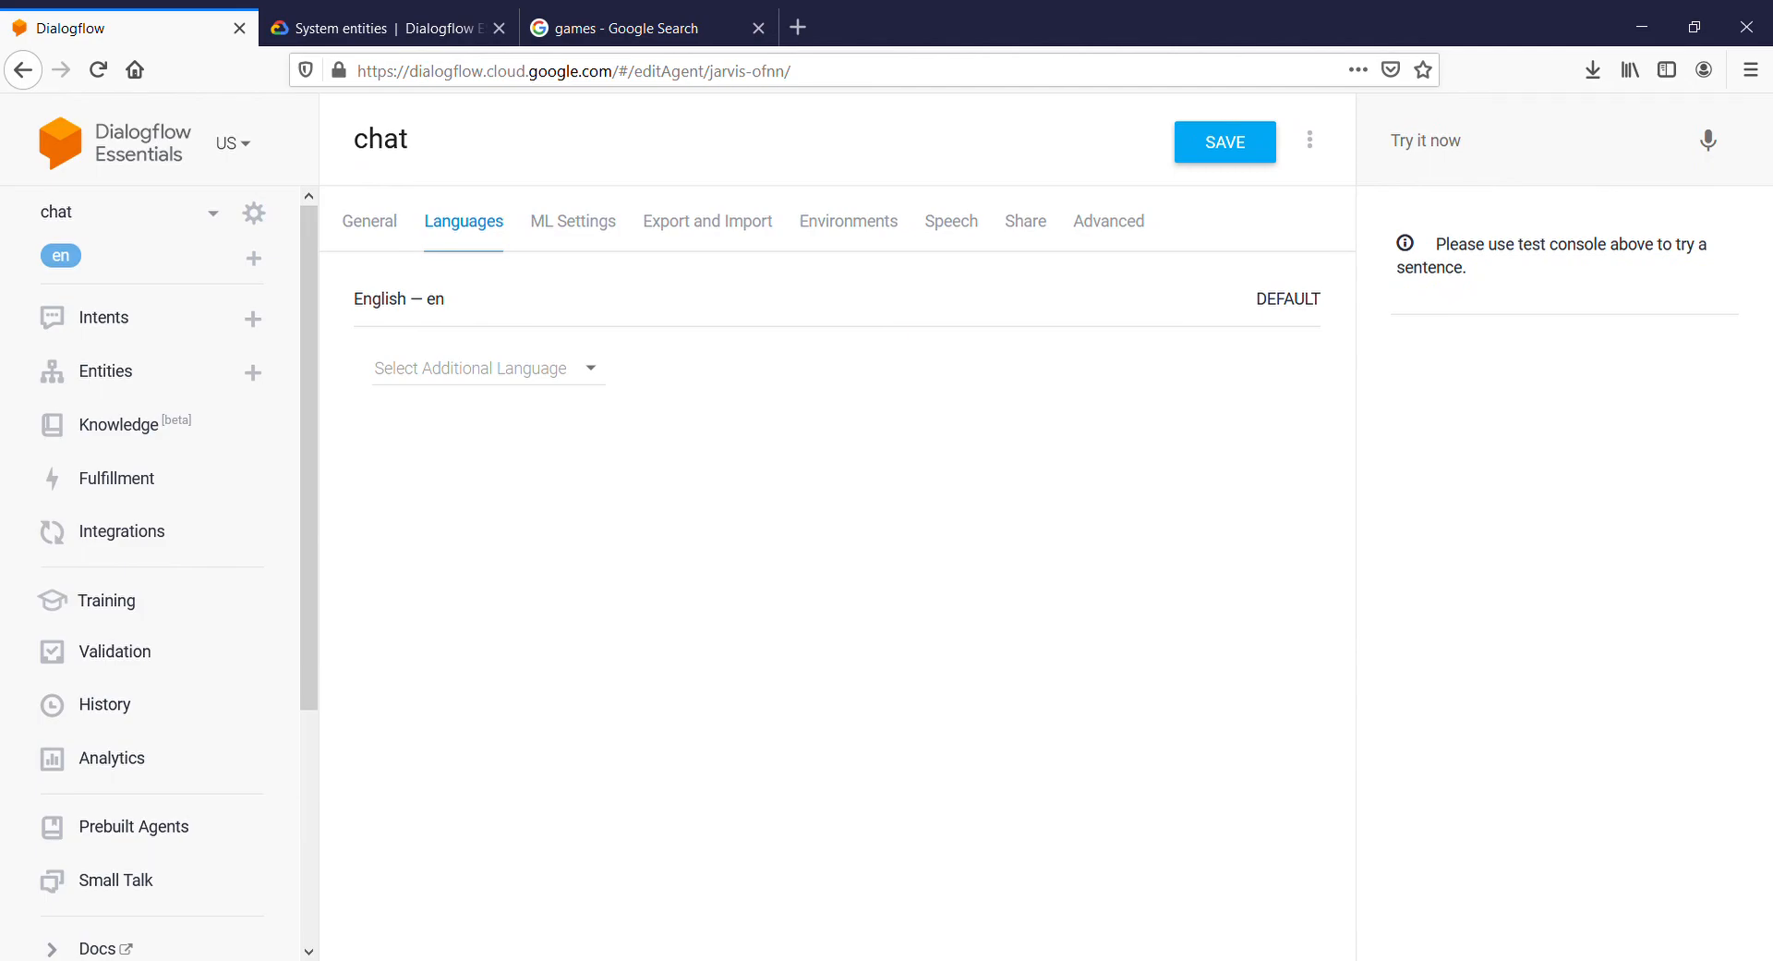
pyautogui.click(480, 367)
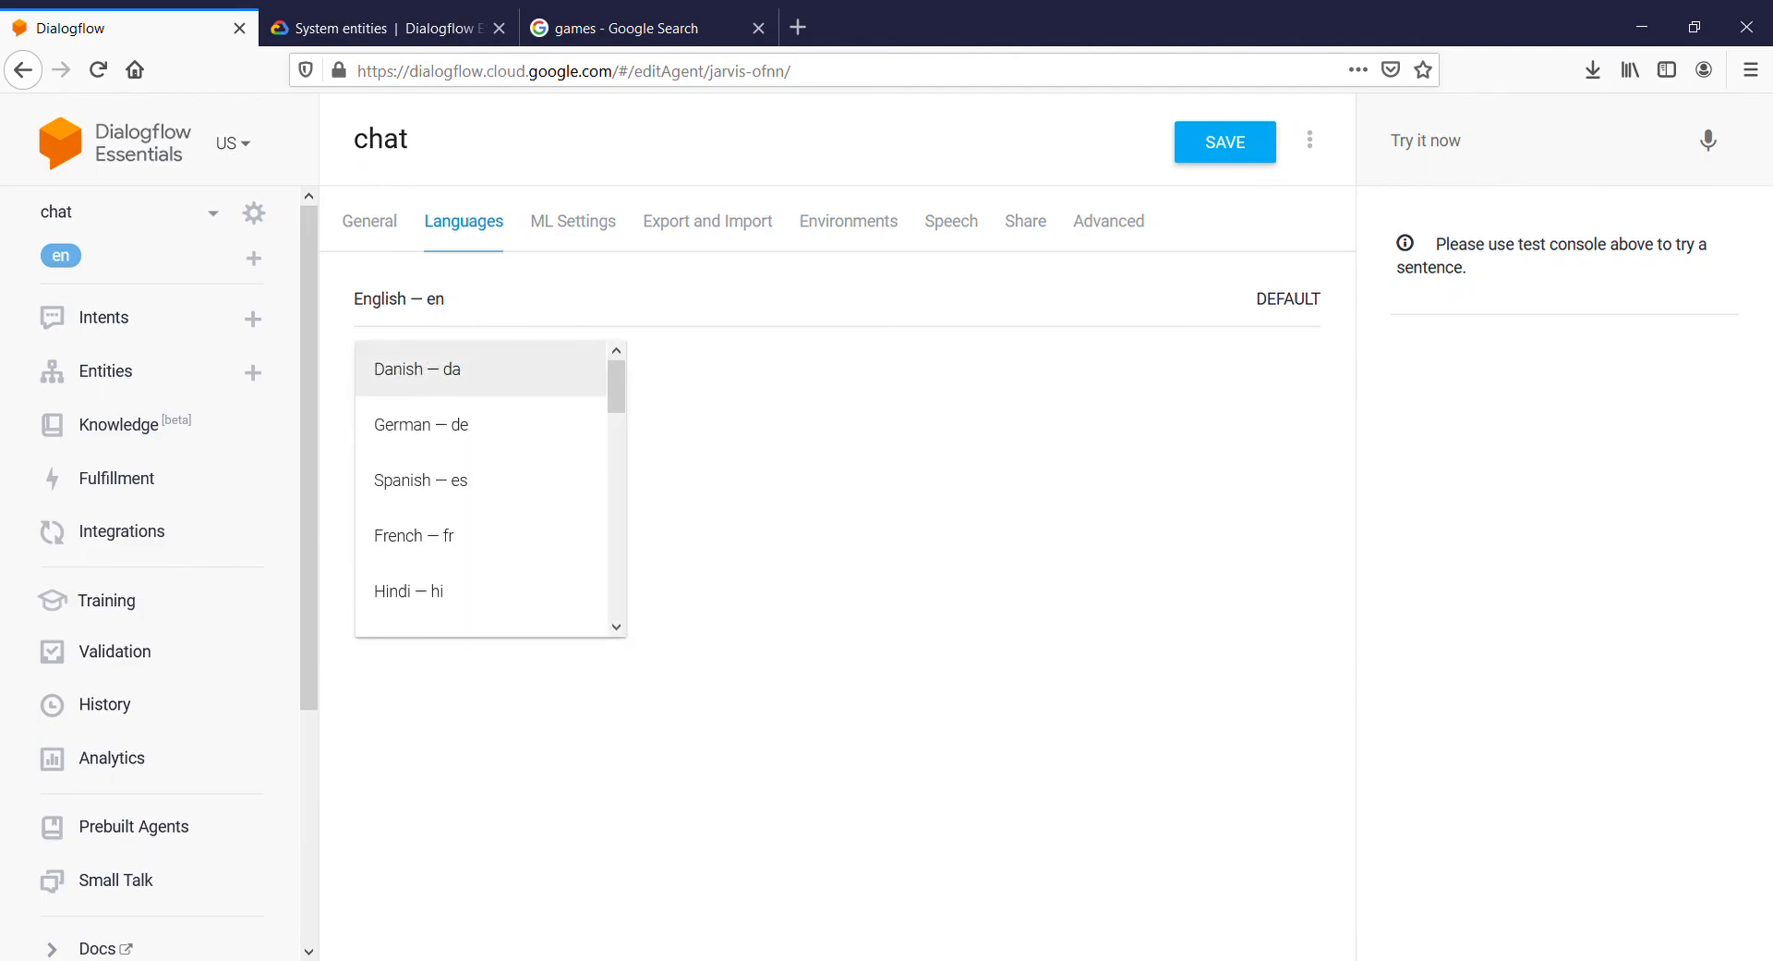
pyautogui.click(421, 424)
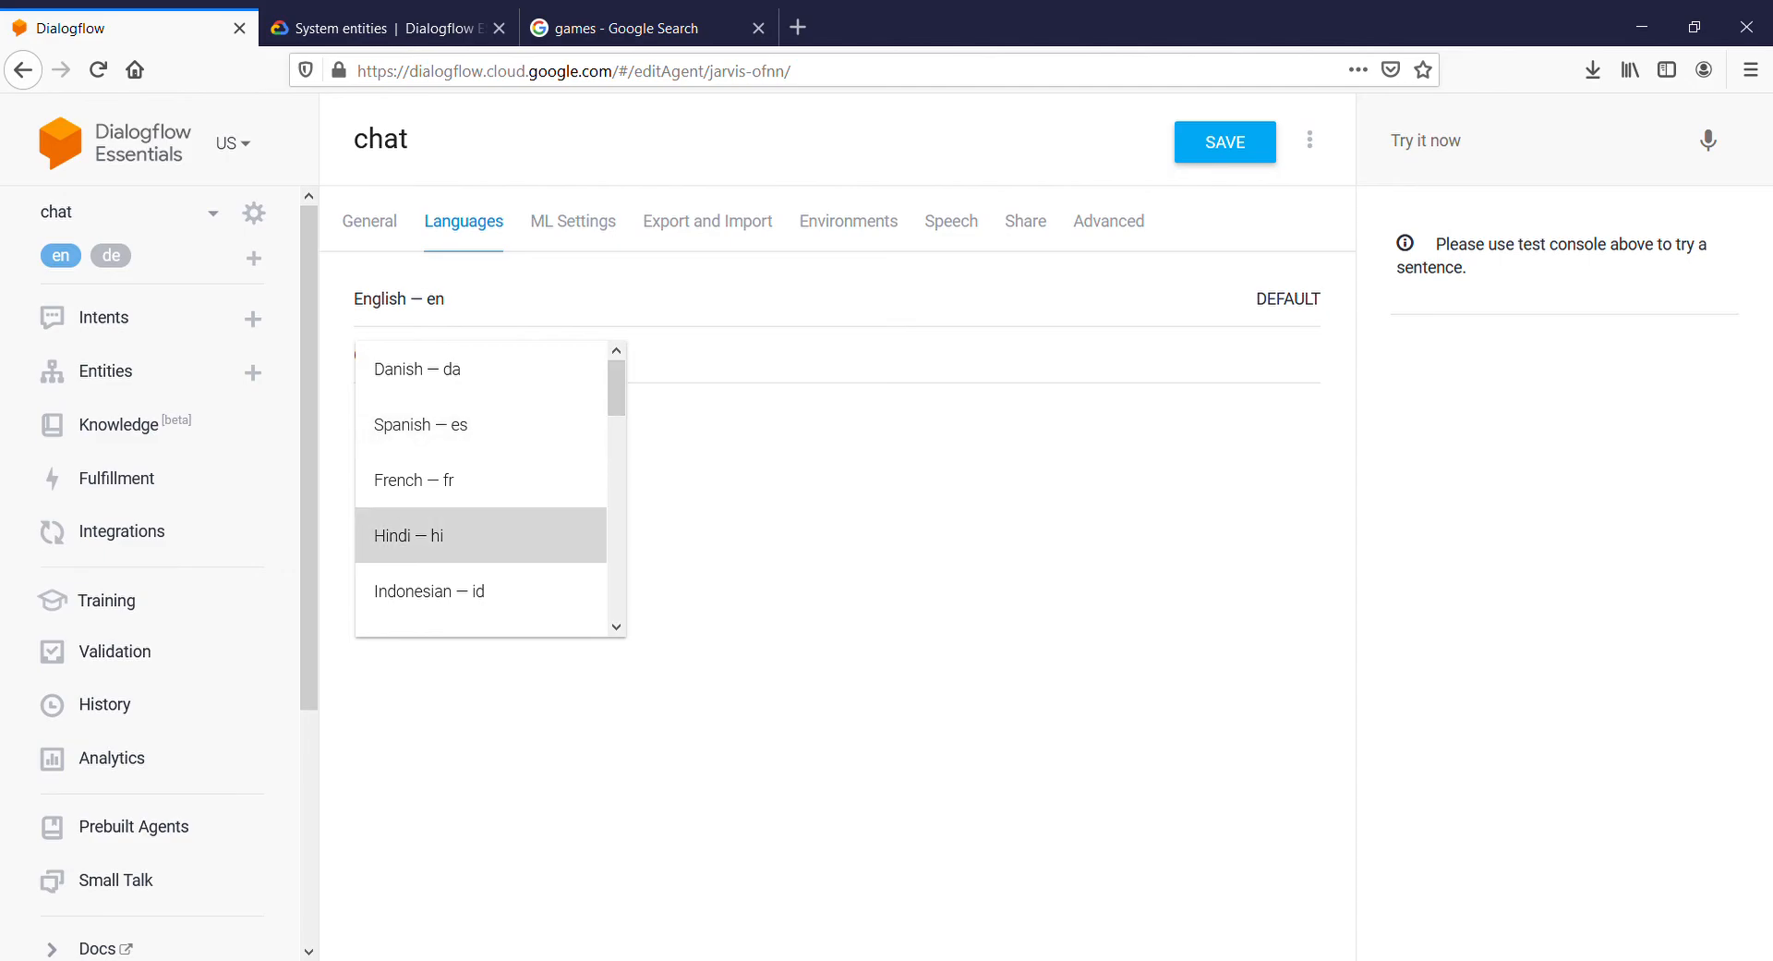
pyautogui.click(480, 535)
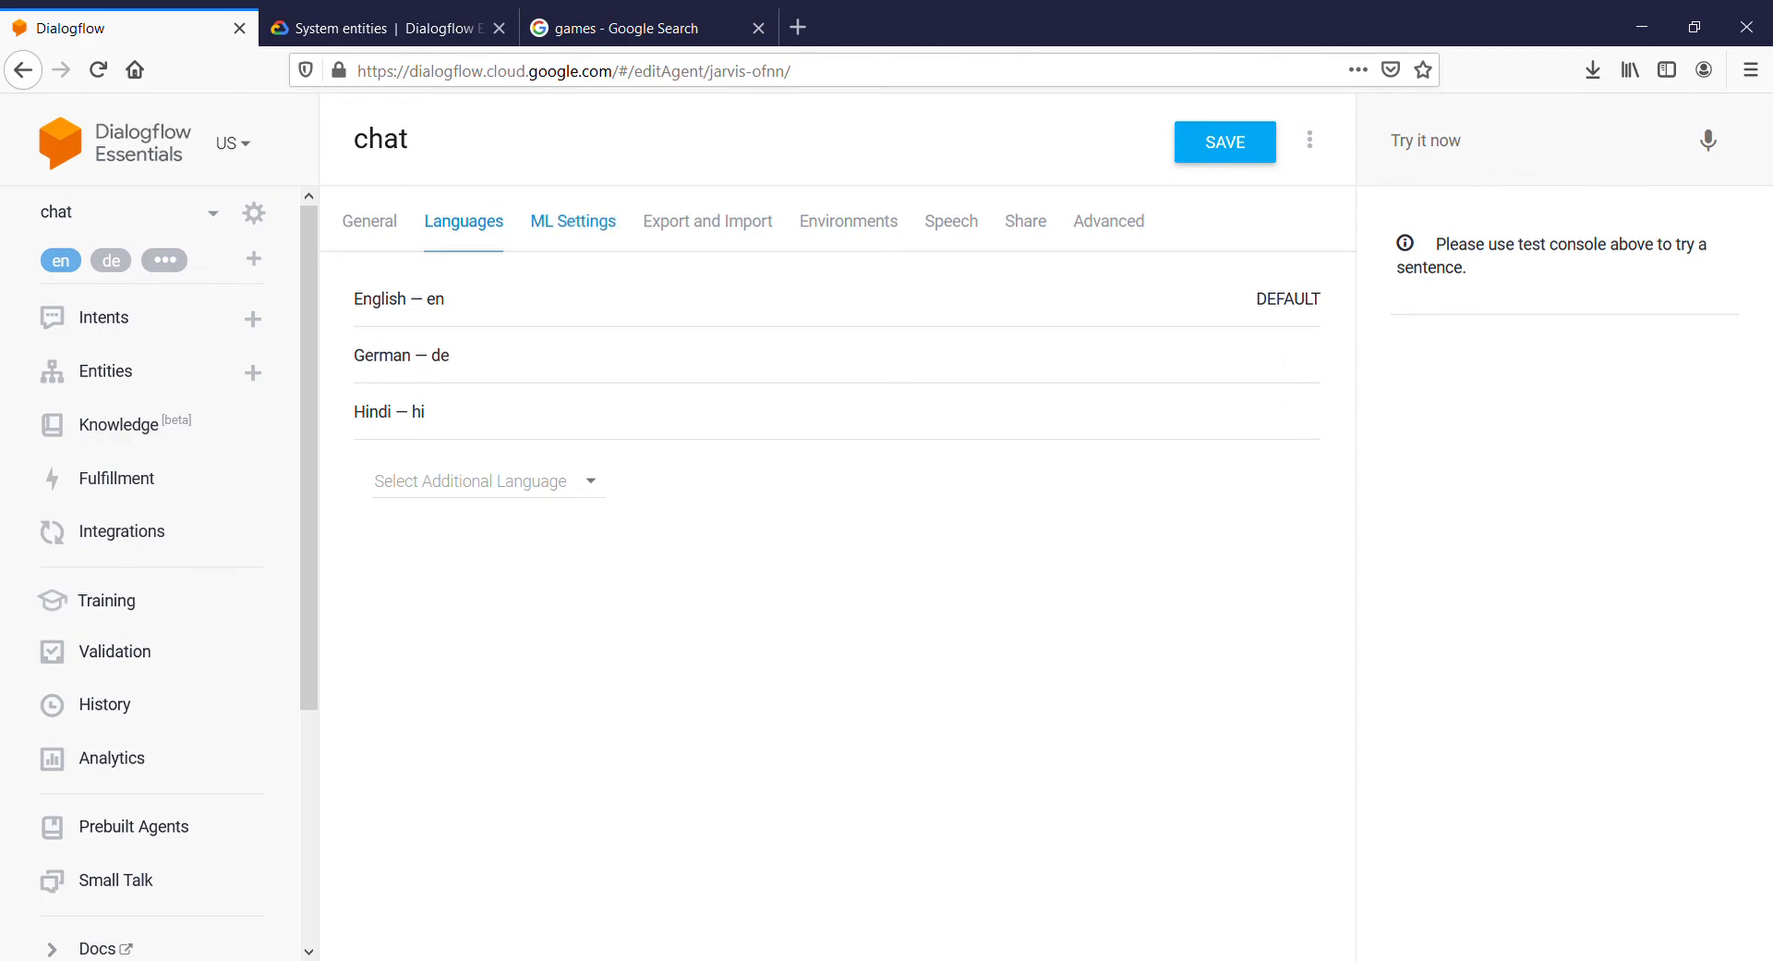
# Enable automatic spell correction, disable automatic re-training, enable automatic agent validation in the ML settings, and save the agent.
pyautogui.click(572, 221)
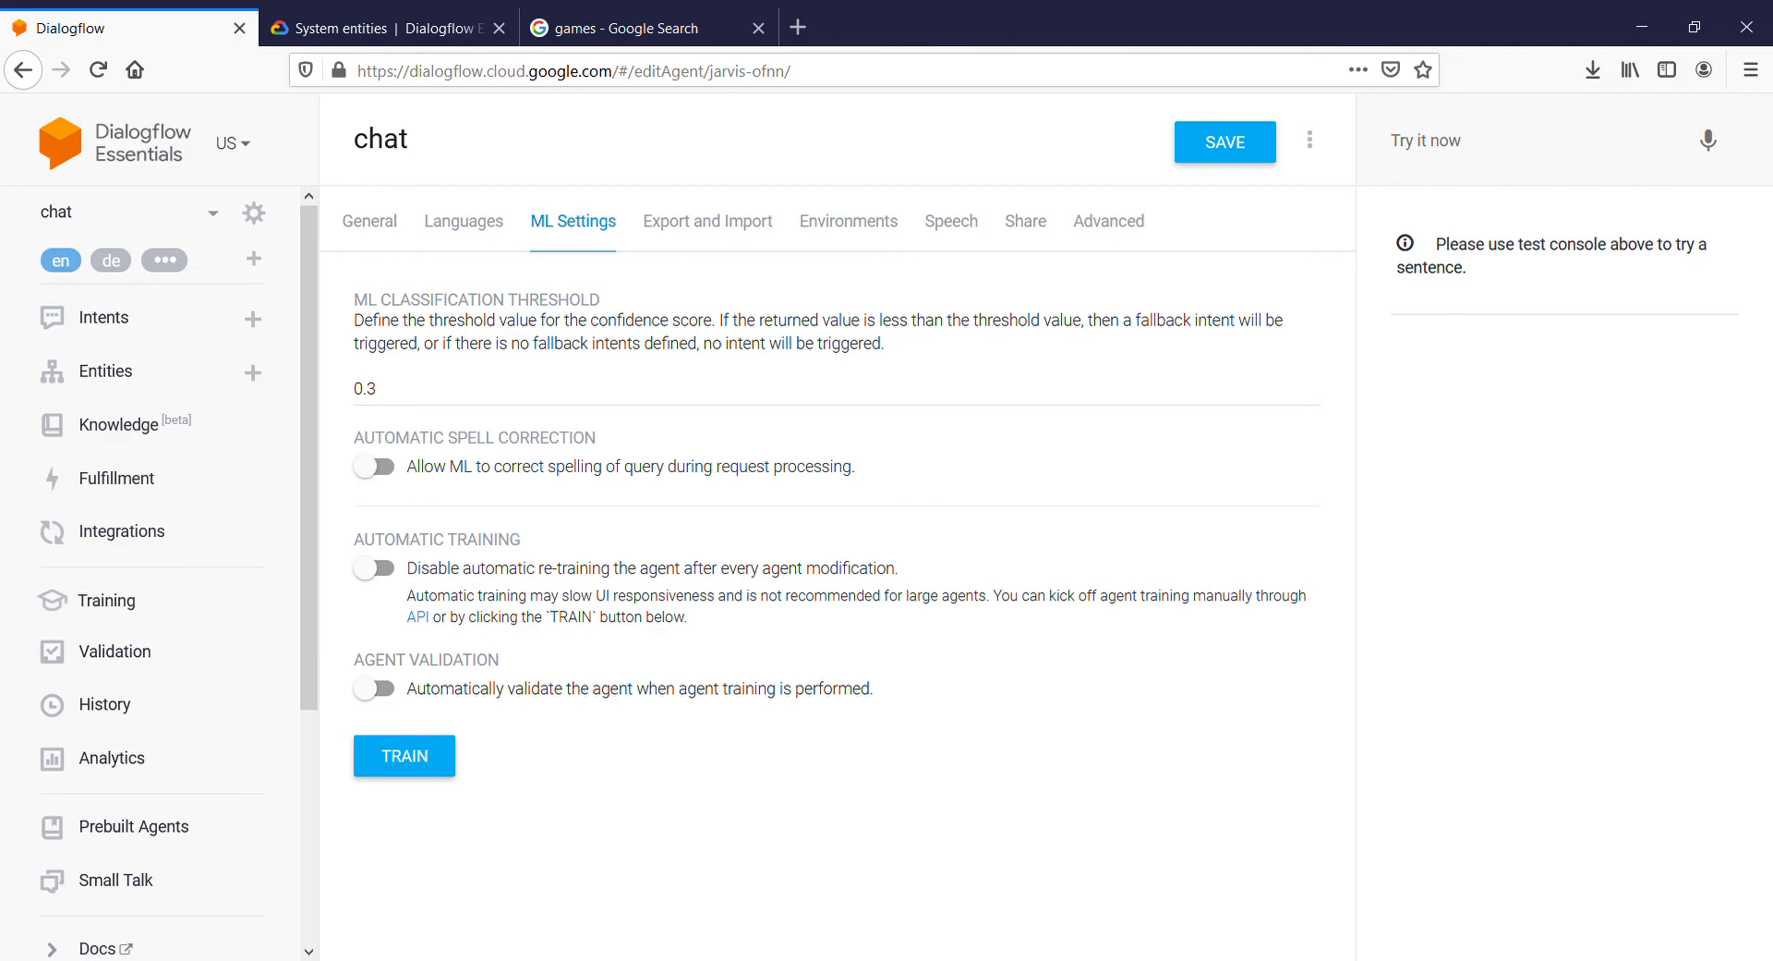
pyautogui.click(374, 467)
pyautogui.click(374, 568)
pyautogui.click(374, 689)
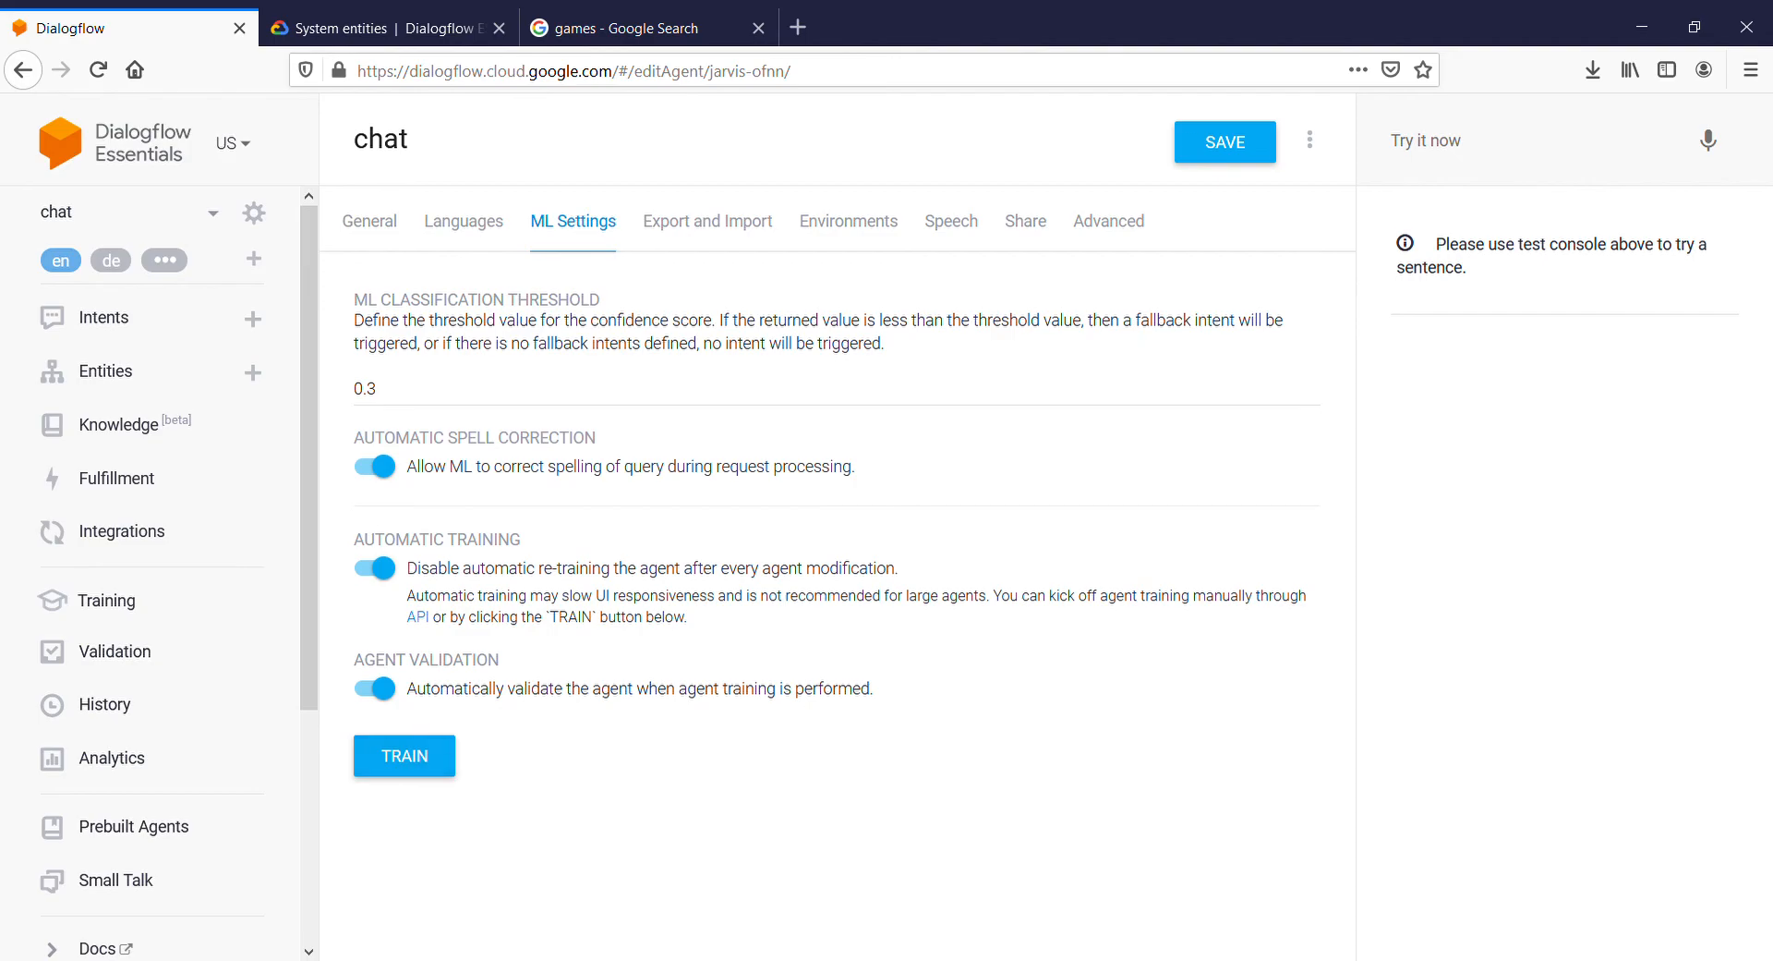
pyautogui.click(1224, 143)
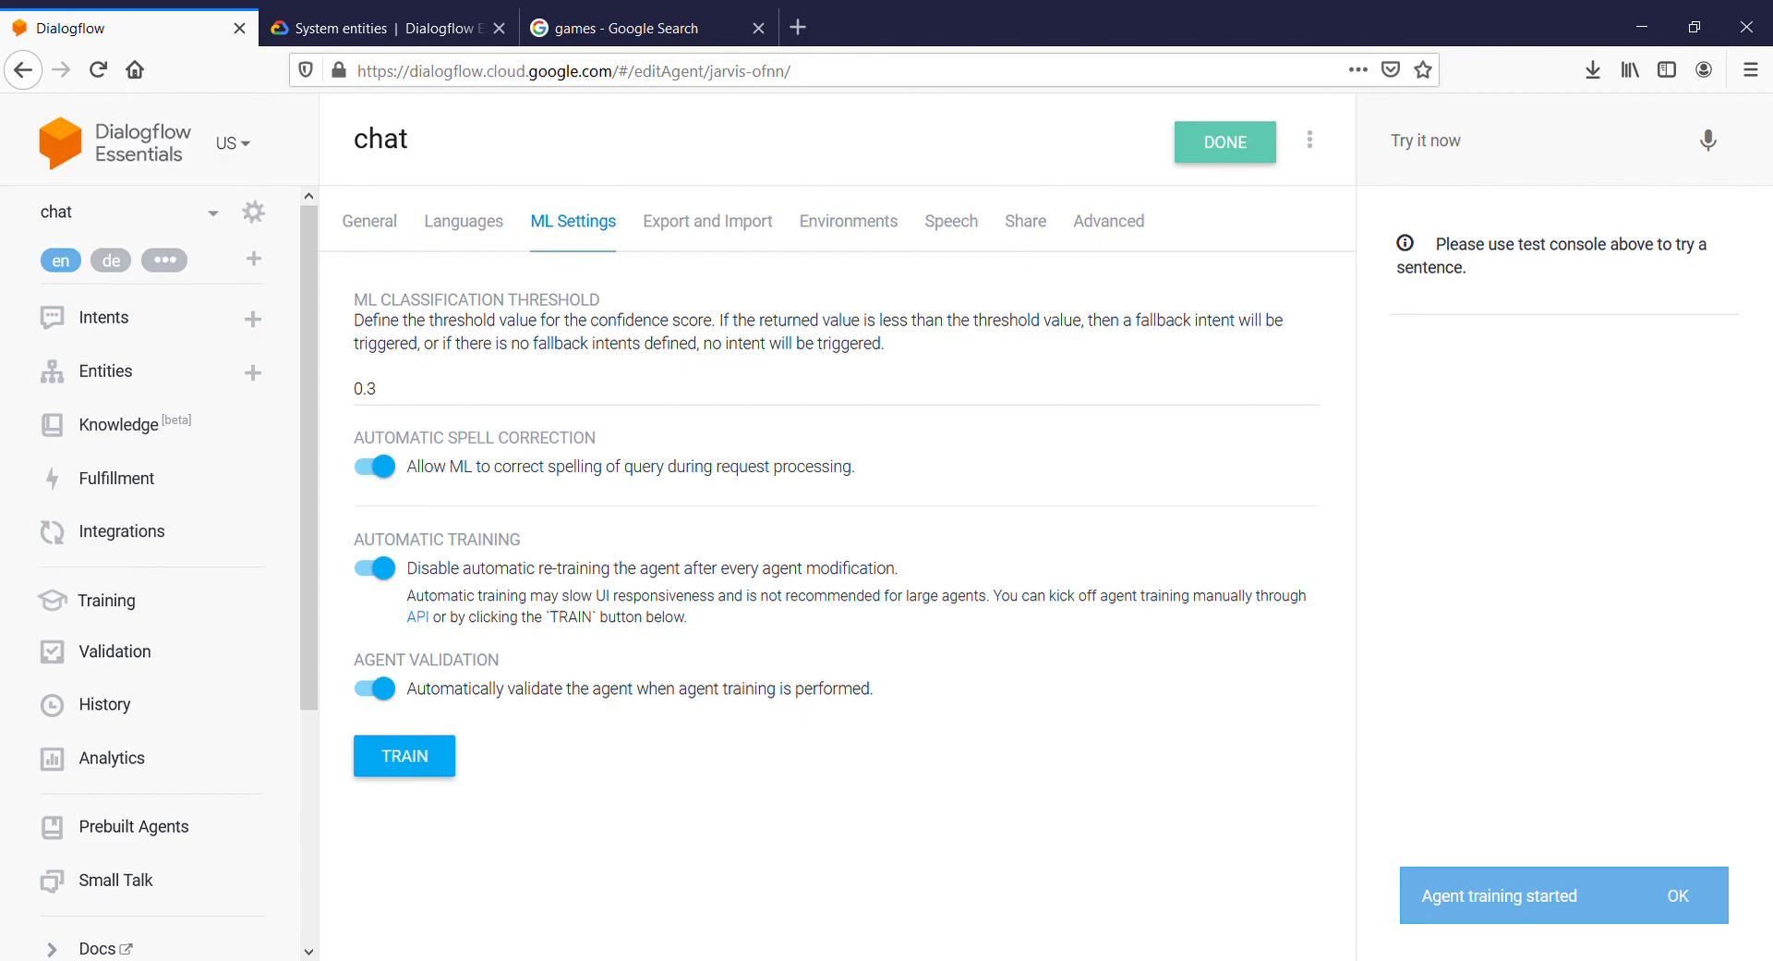
# Review the agent's export and import options, opening and cancelling the restore-from-ZIP upload, and view its environments.
pyautogui.click(464, 222)
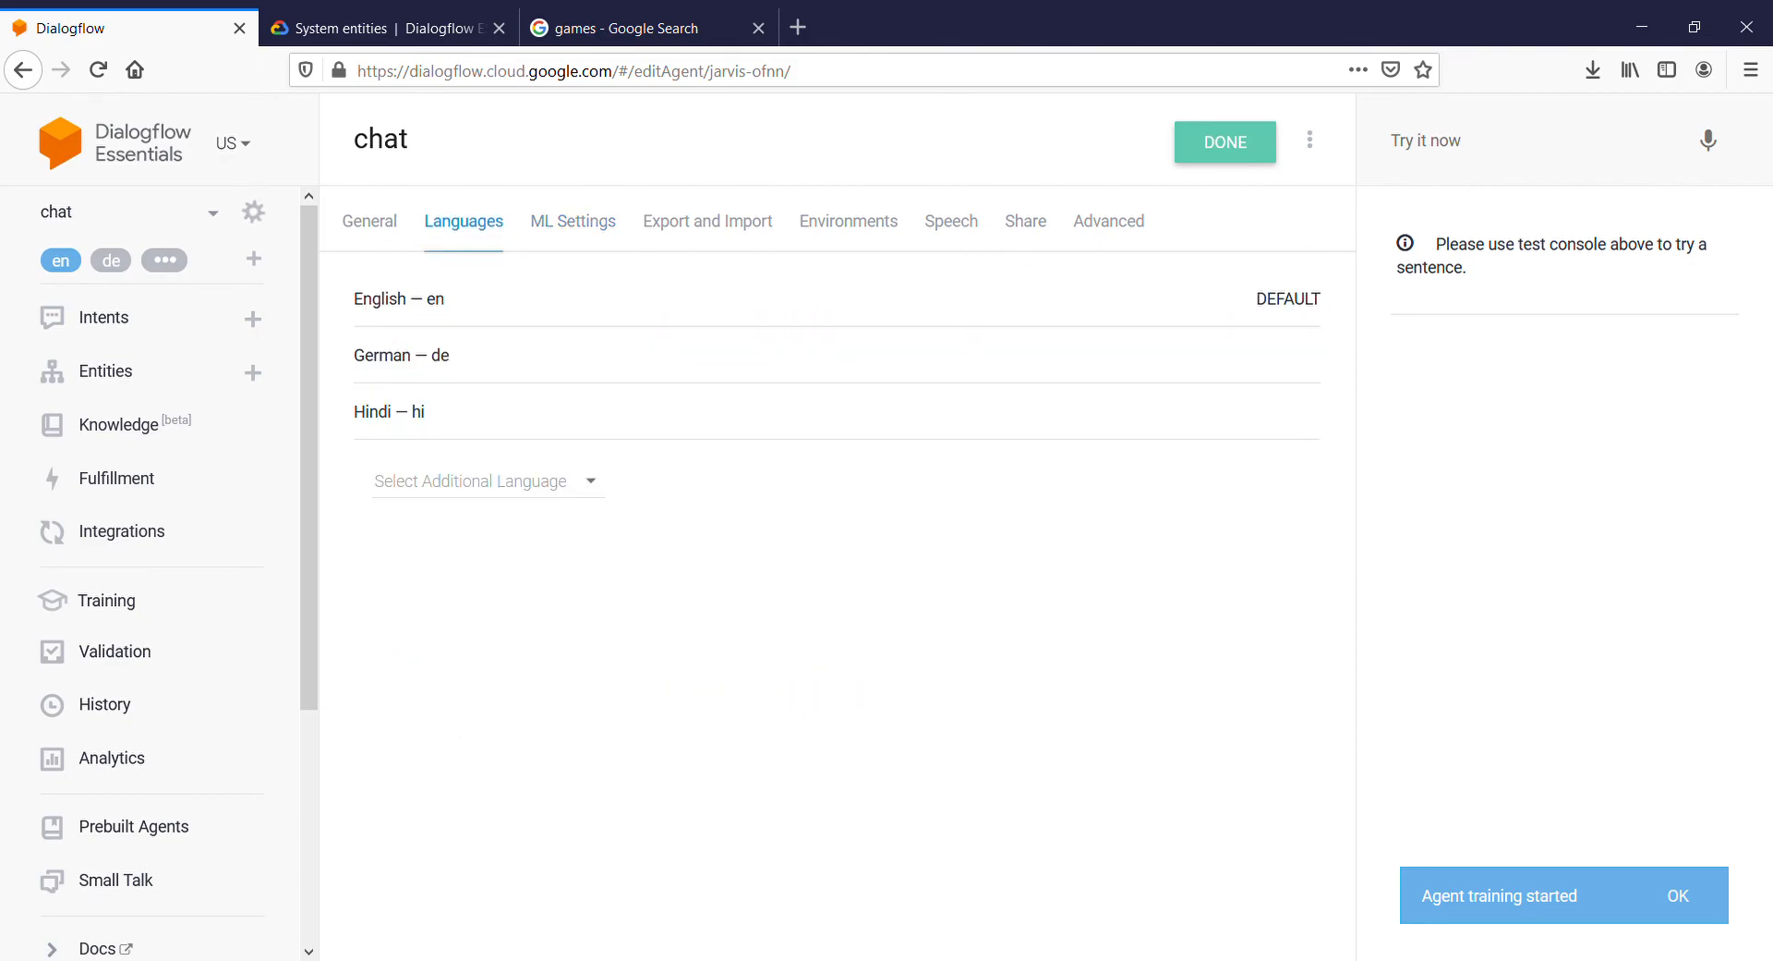
pyautogui.click(707, 221)
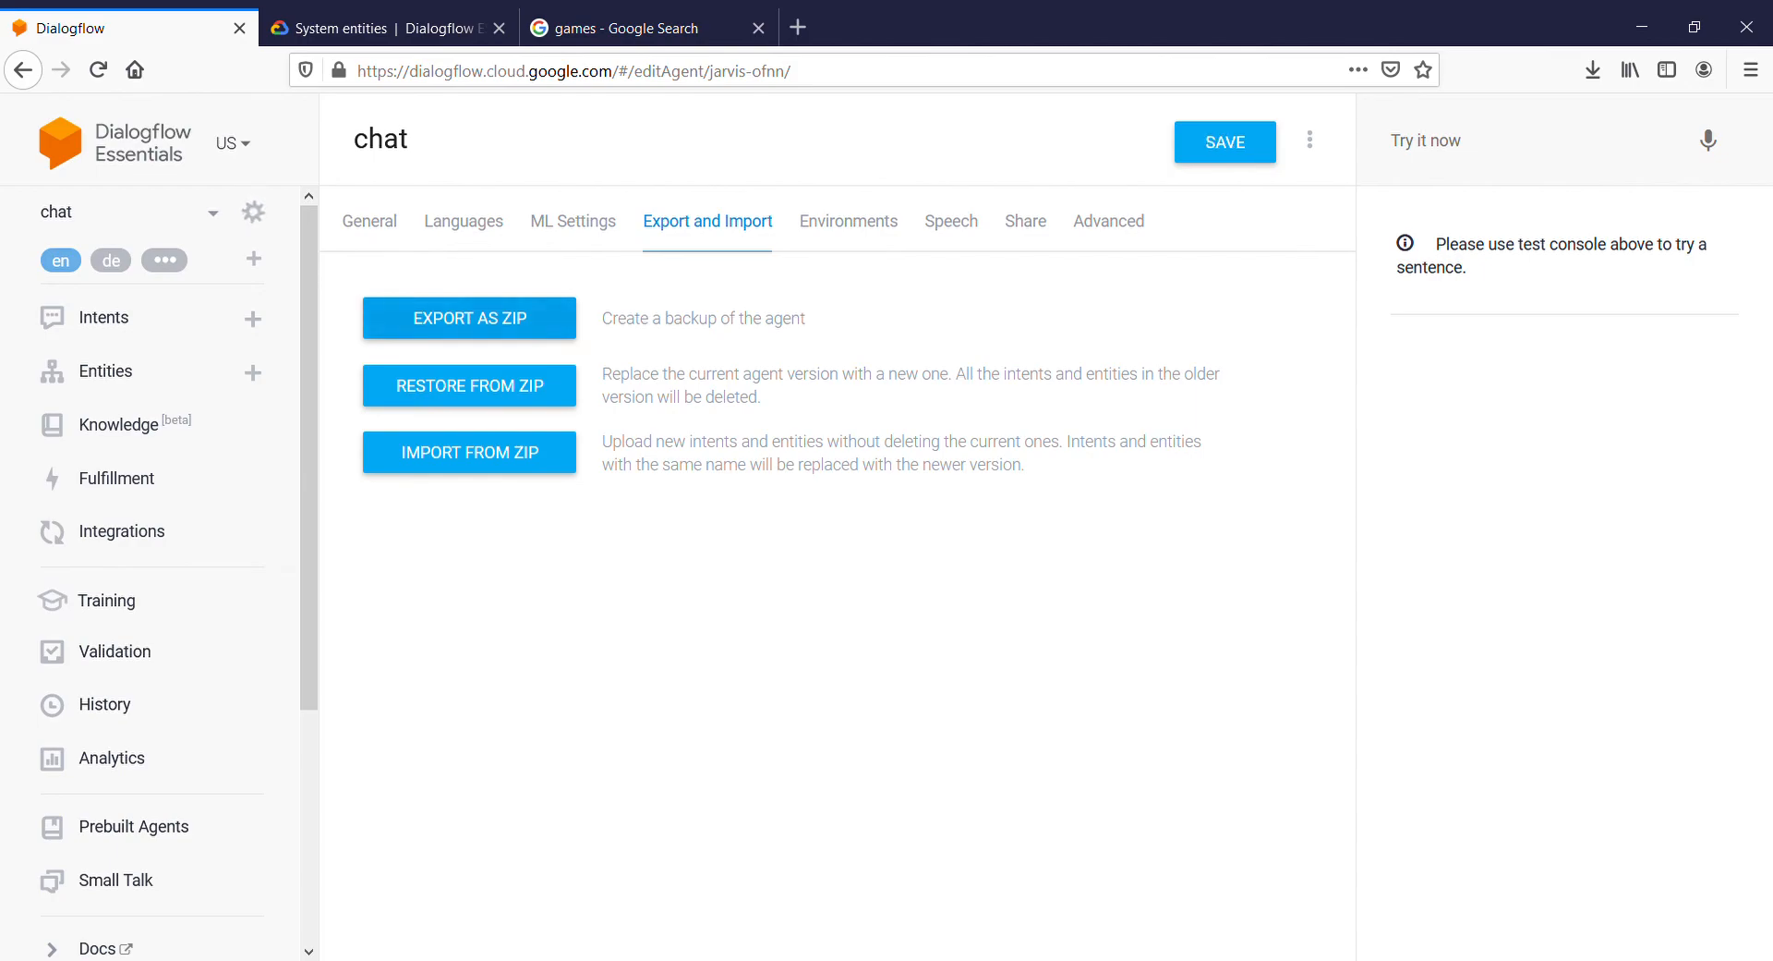
pyautogui.click(499, 319)
pyautogui.click(499, 387)
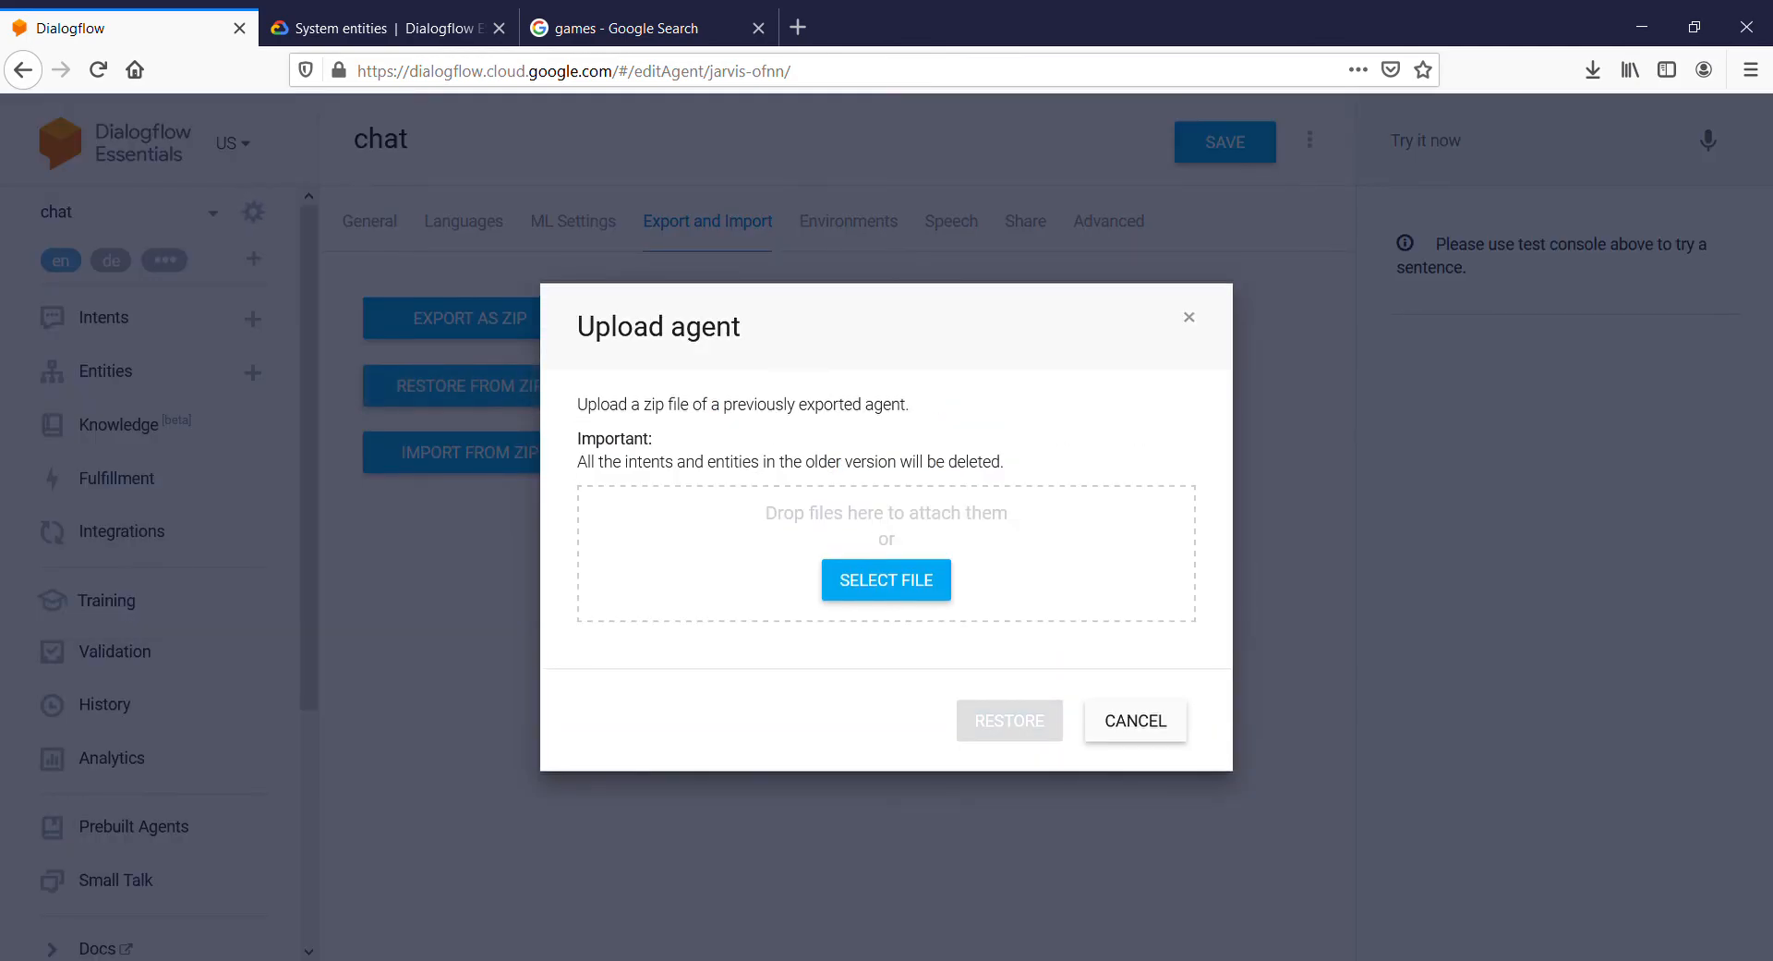
pyautogui.press('Escape')
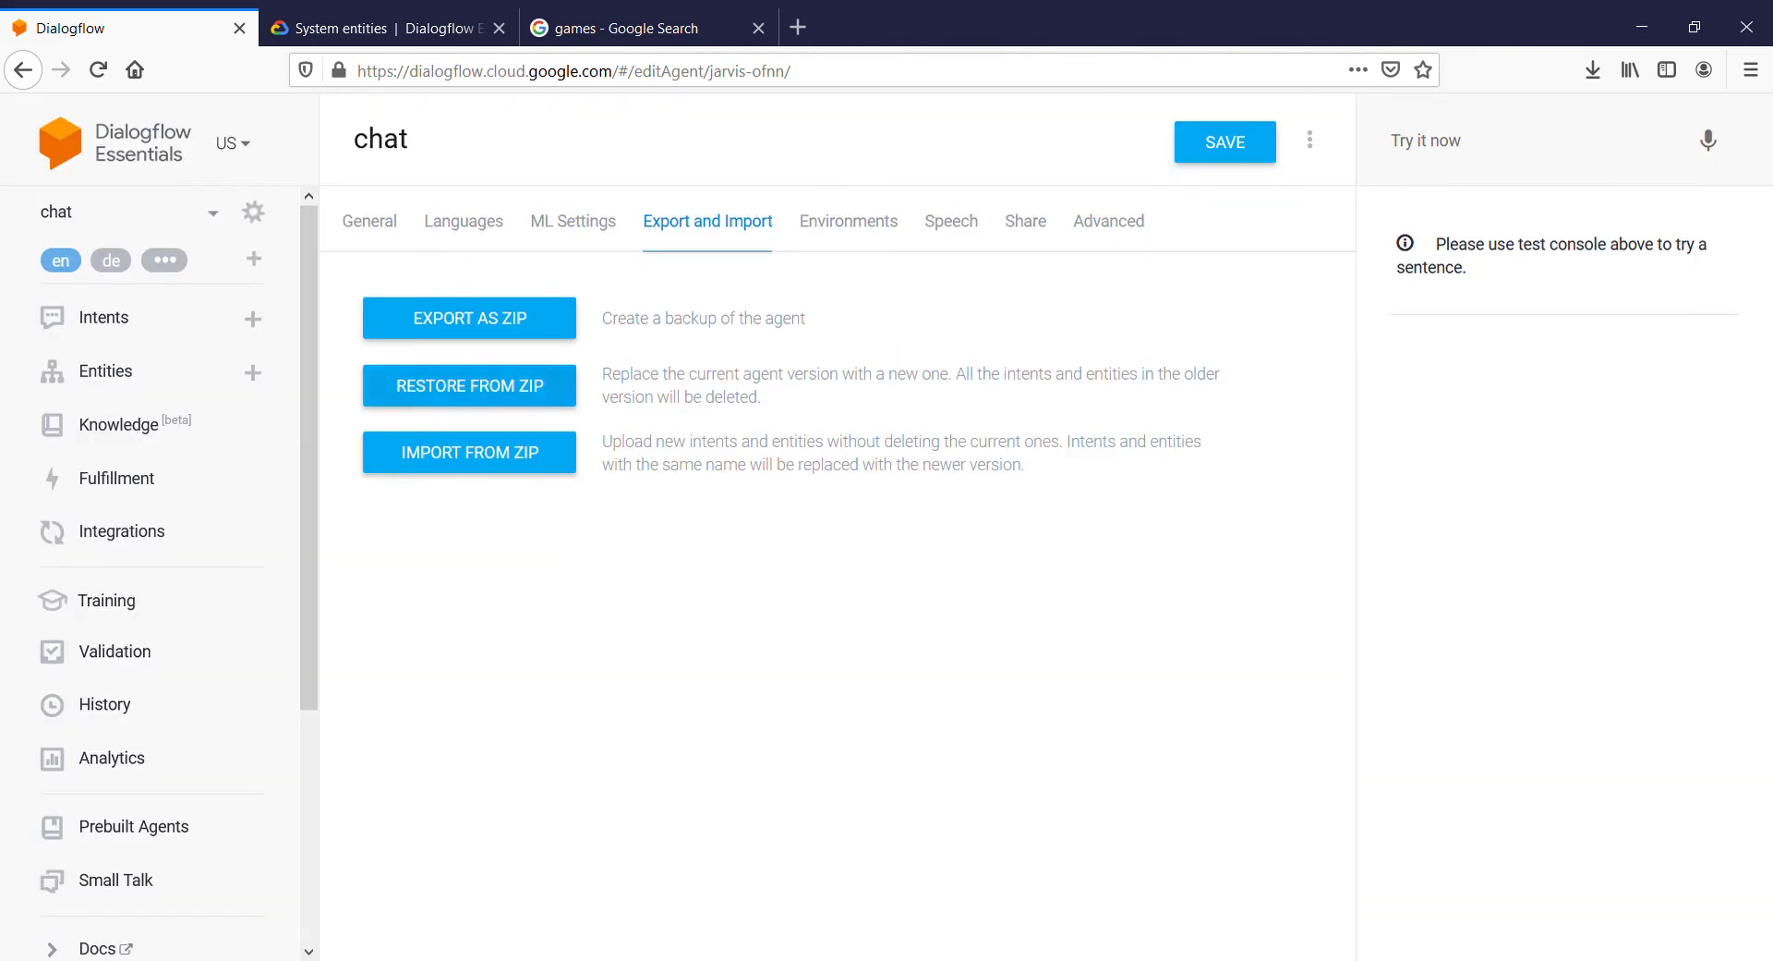
pyautogui.click(469, 386)
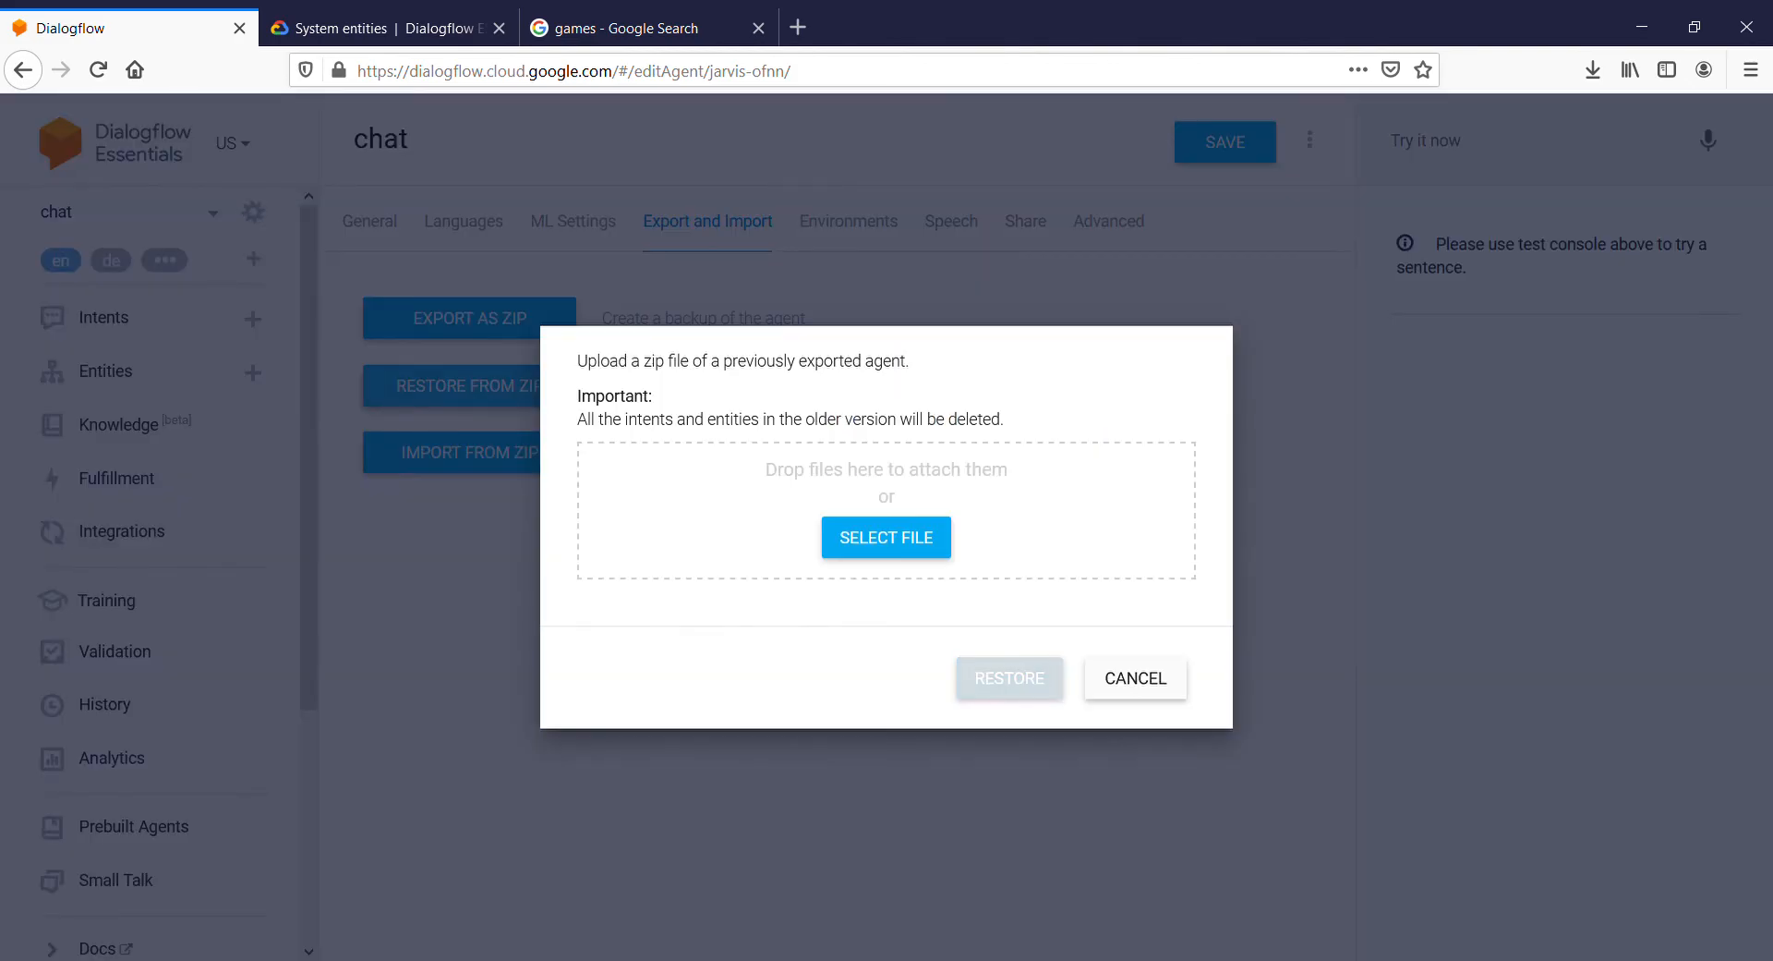
pyautogui.press('Escape')
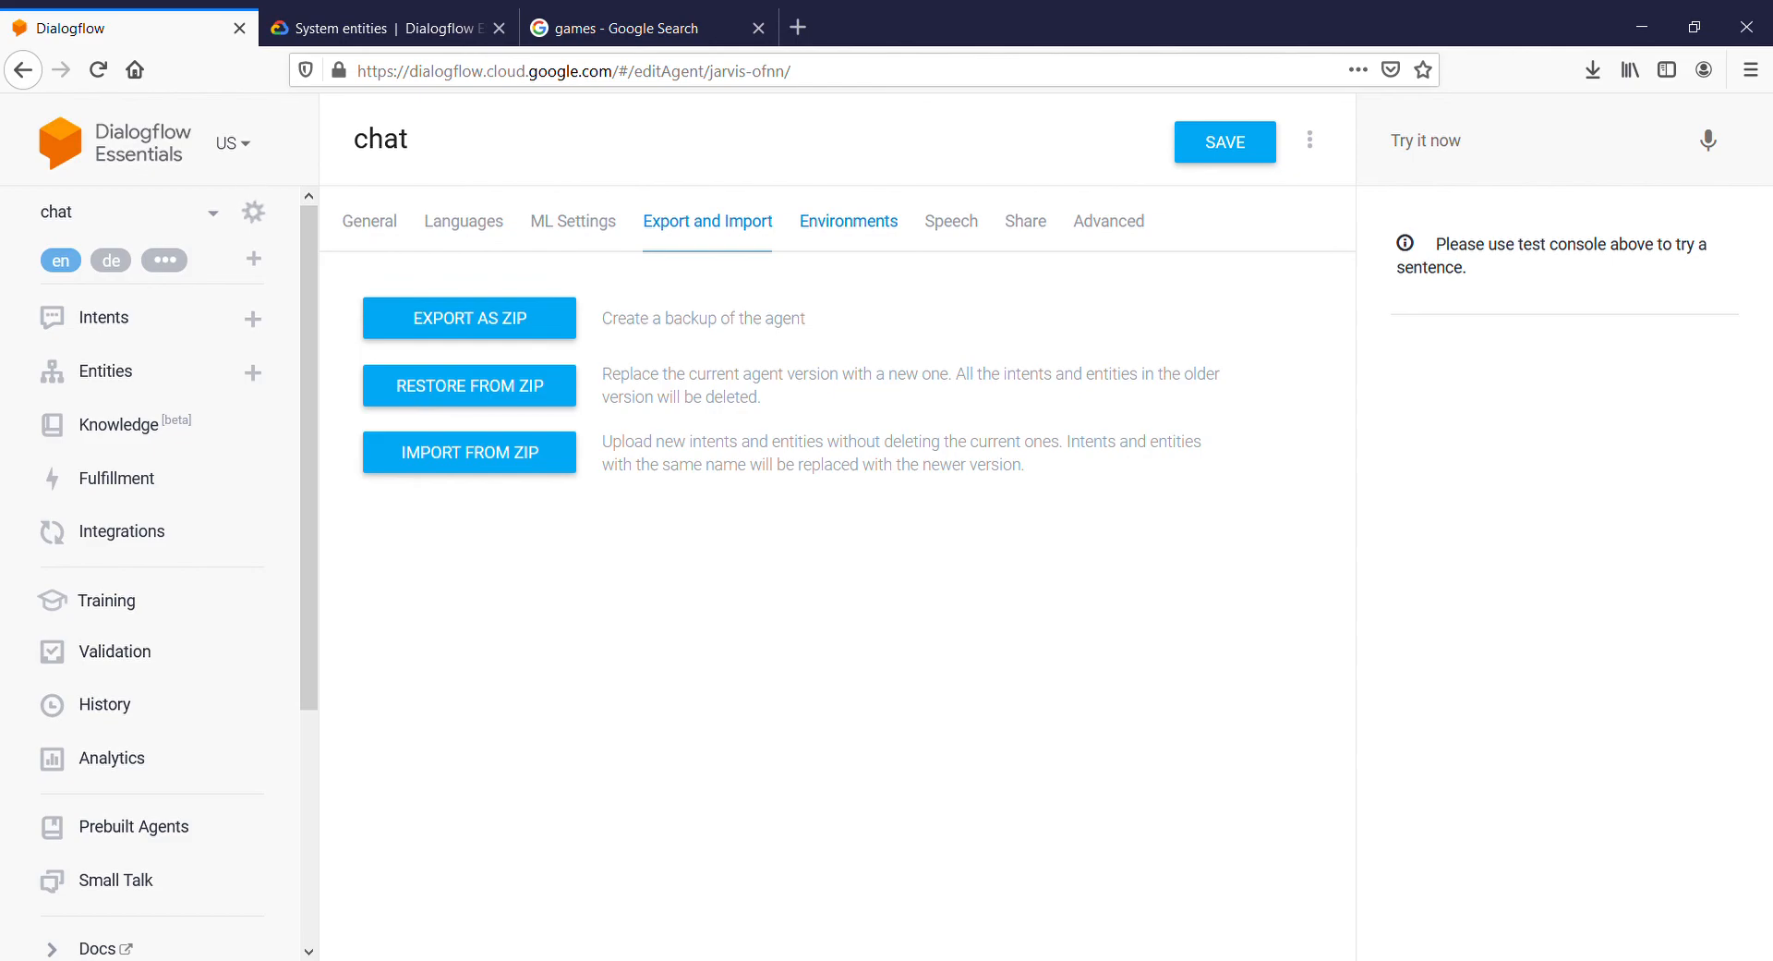
pyautogui.click(848, 221)
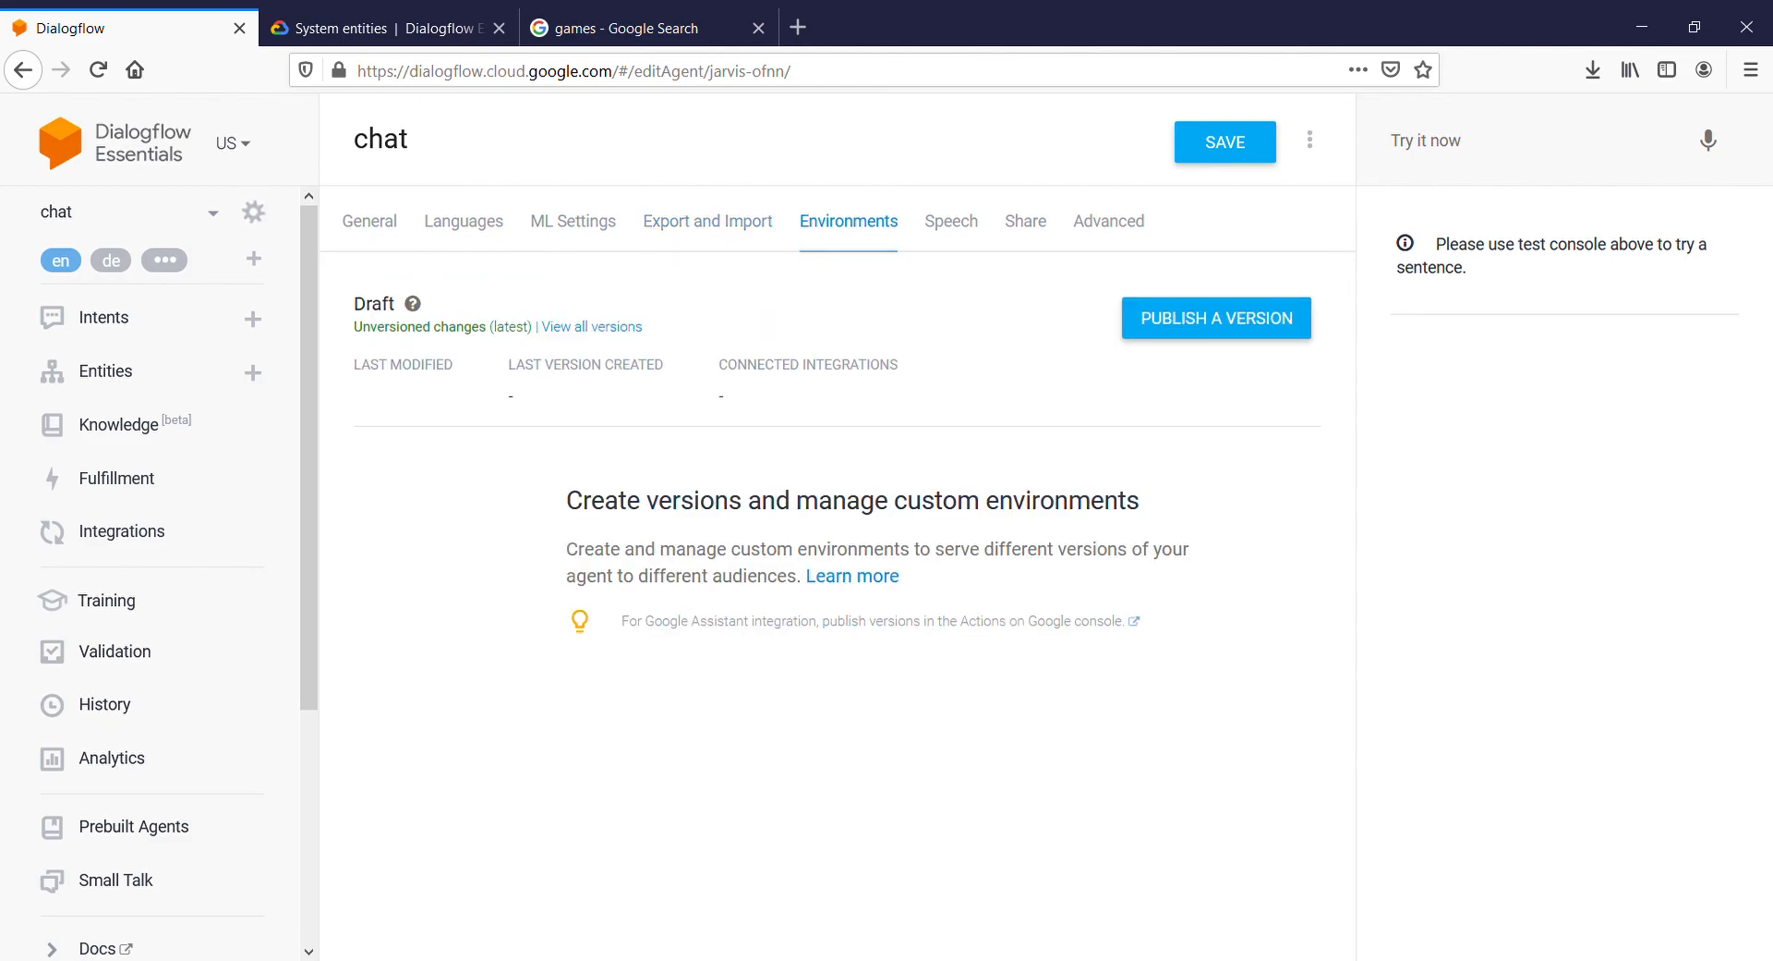
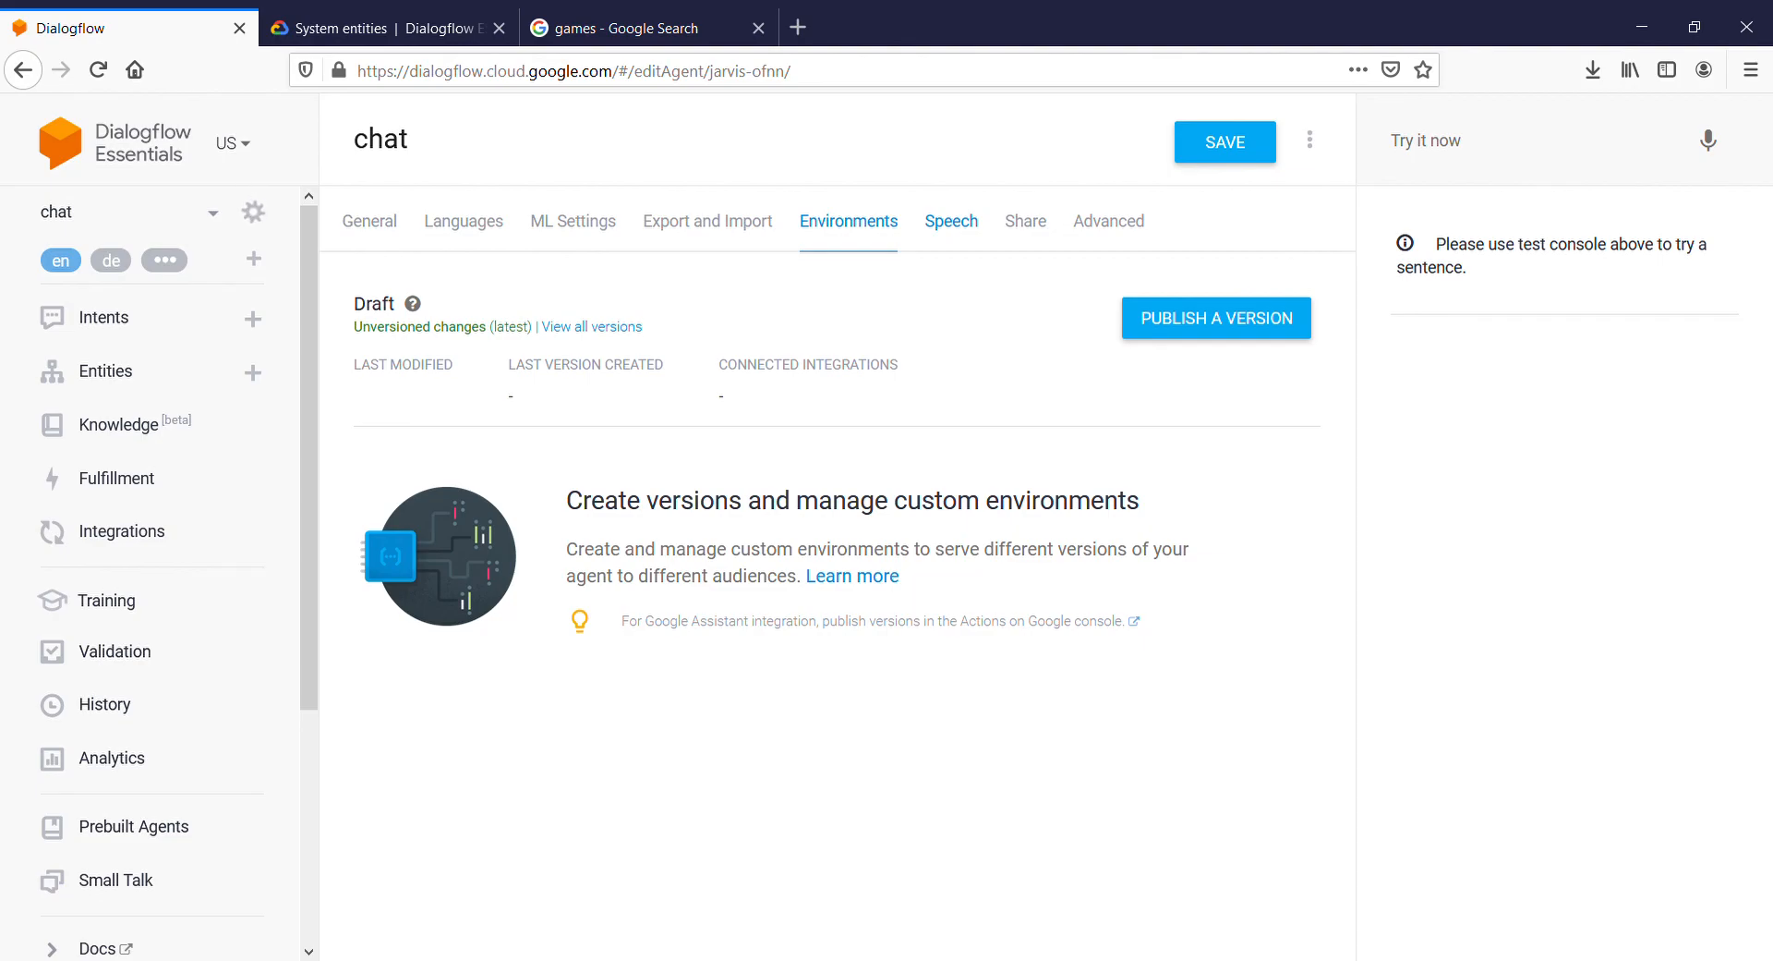
# Enable automatic text to speech in the agent's speech settings and review the voice configuration options.
pyautogui.click(951, 221)
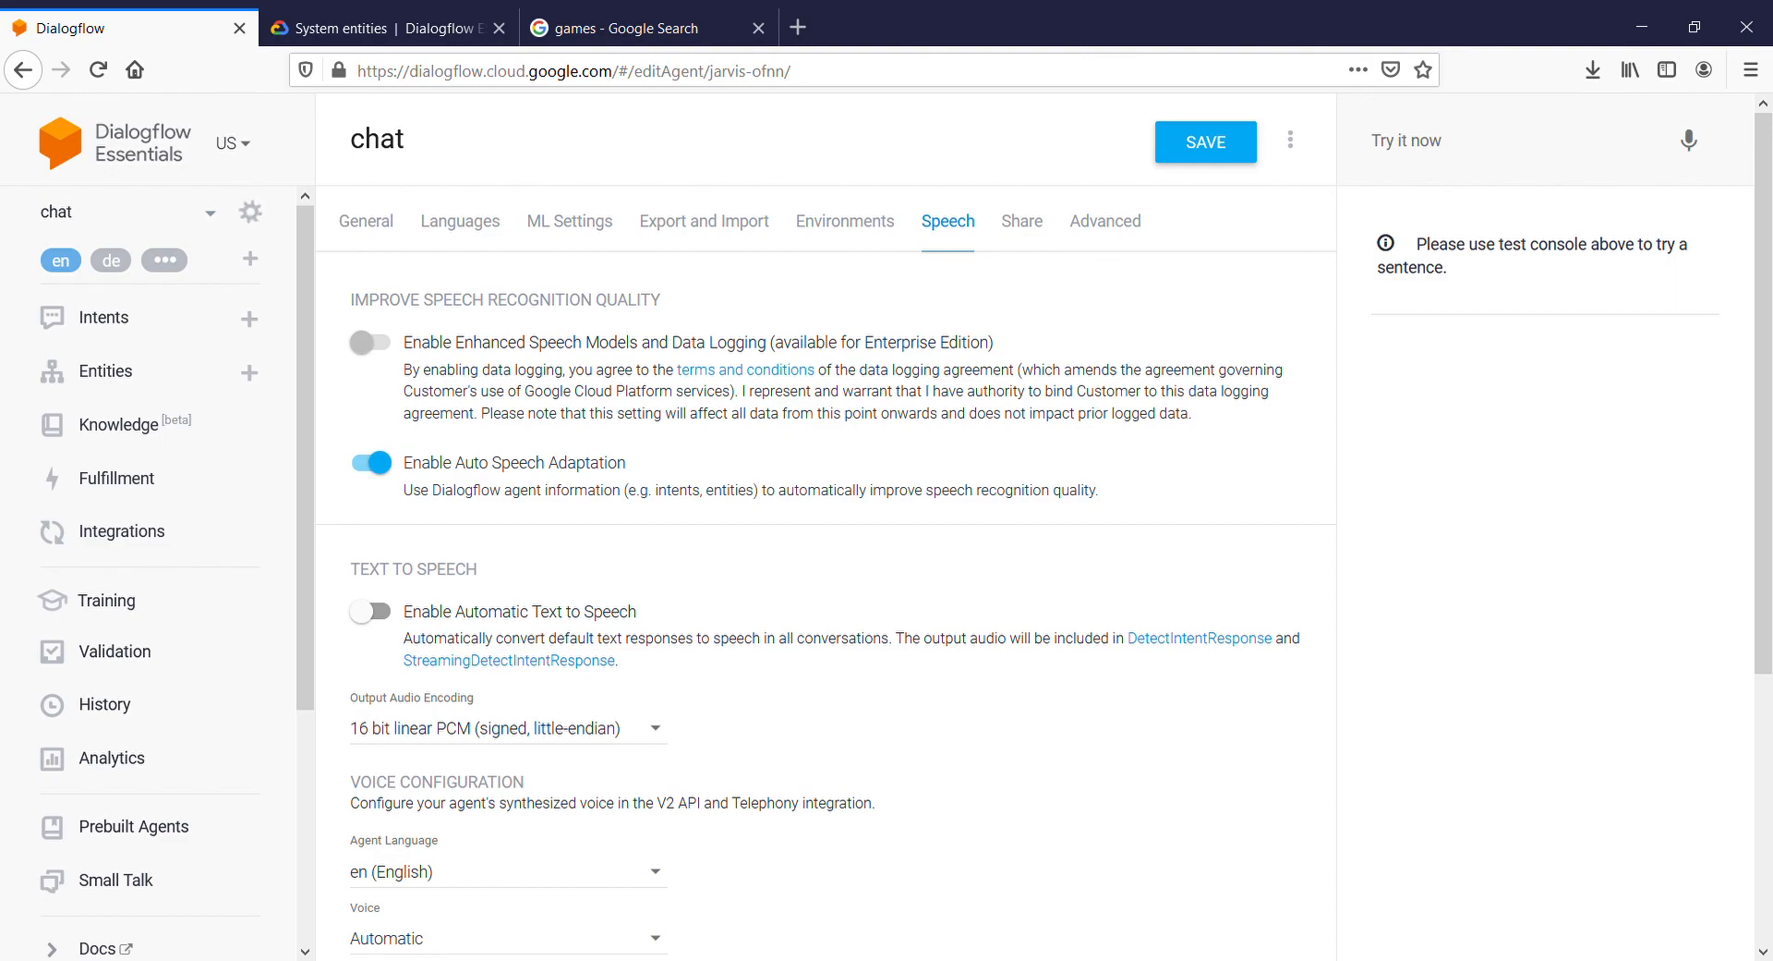
pyautogui.scroll(-2, 826, 600)
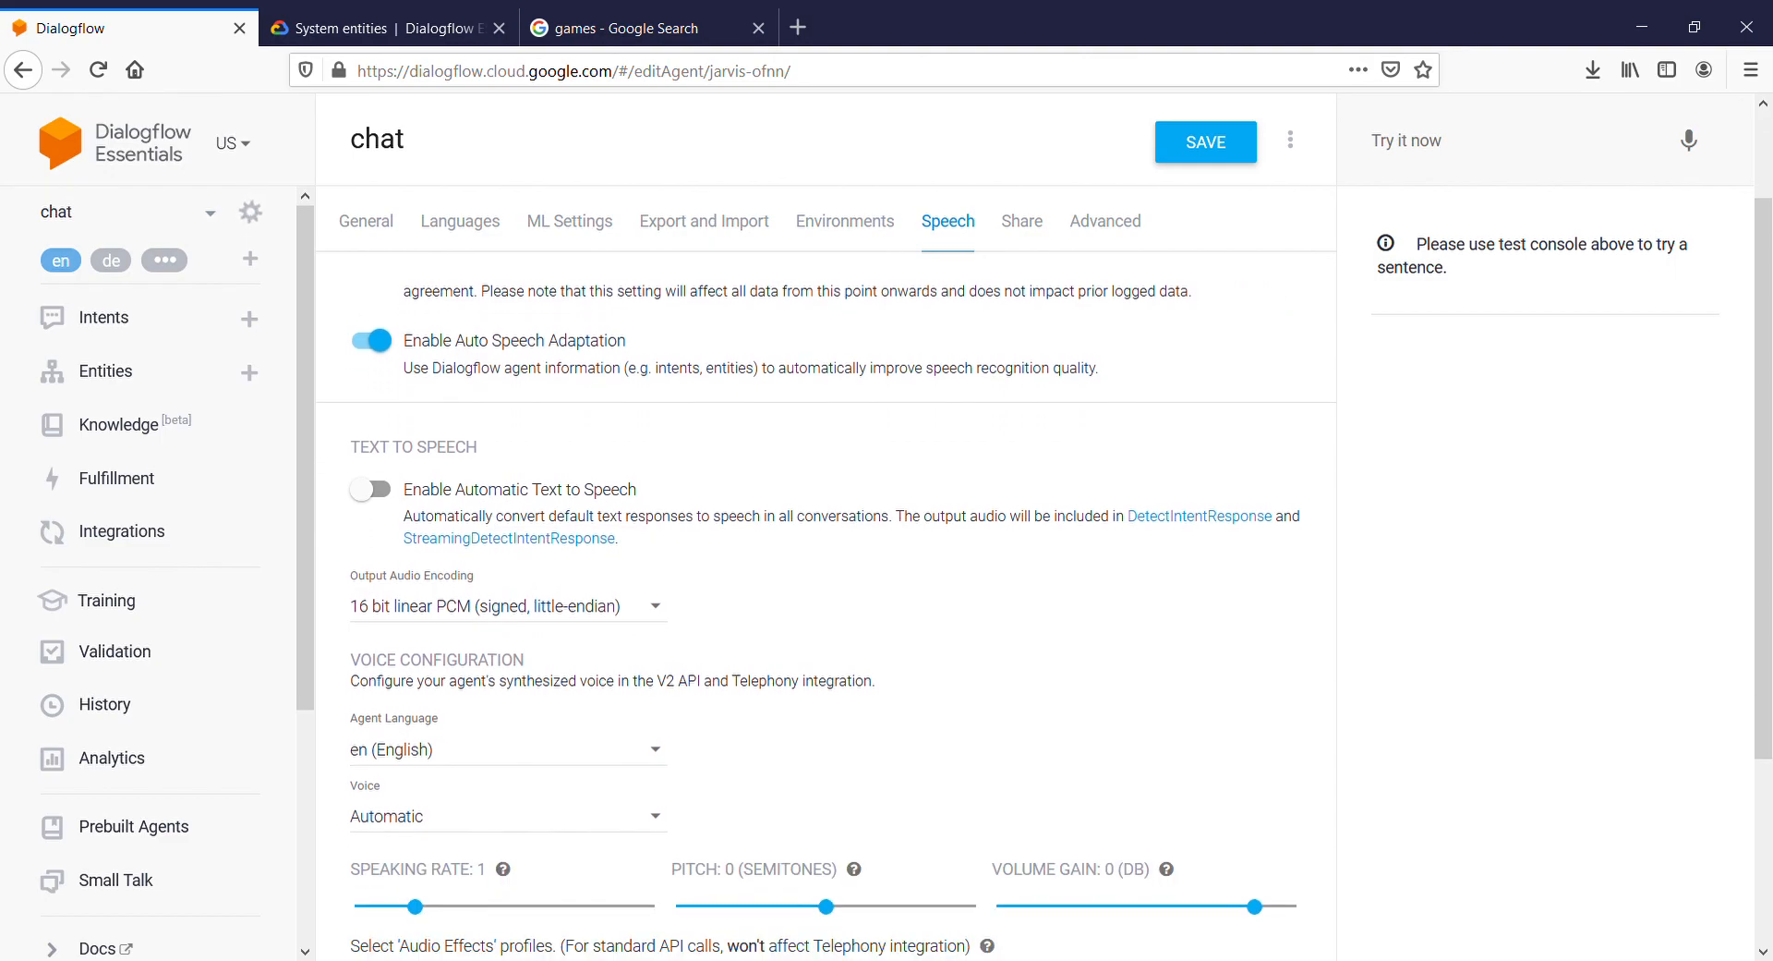
pyautogui.click(370, 490)
pyautogui.scroll(-3, 370, 489)
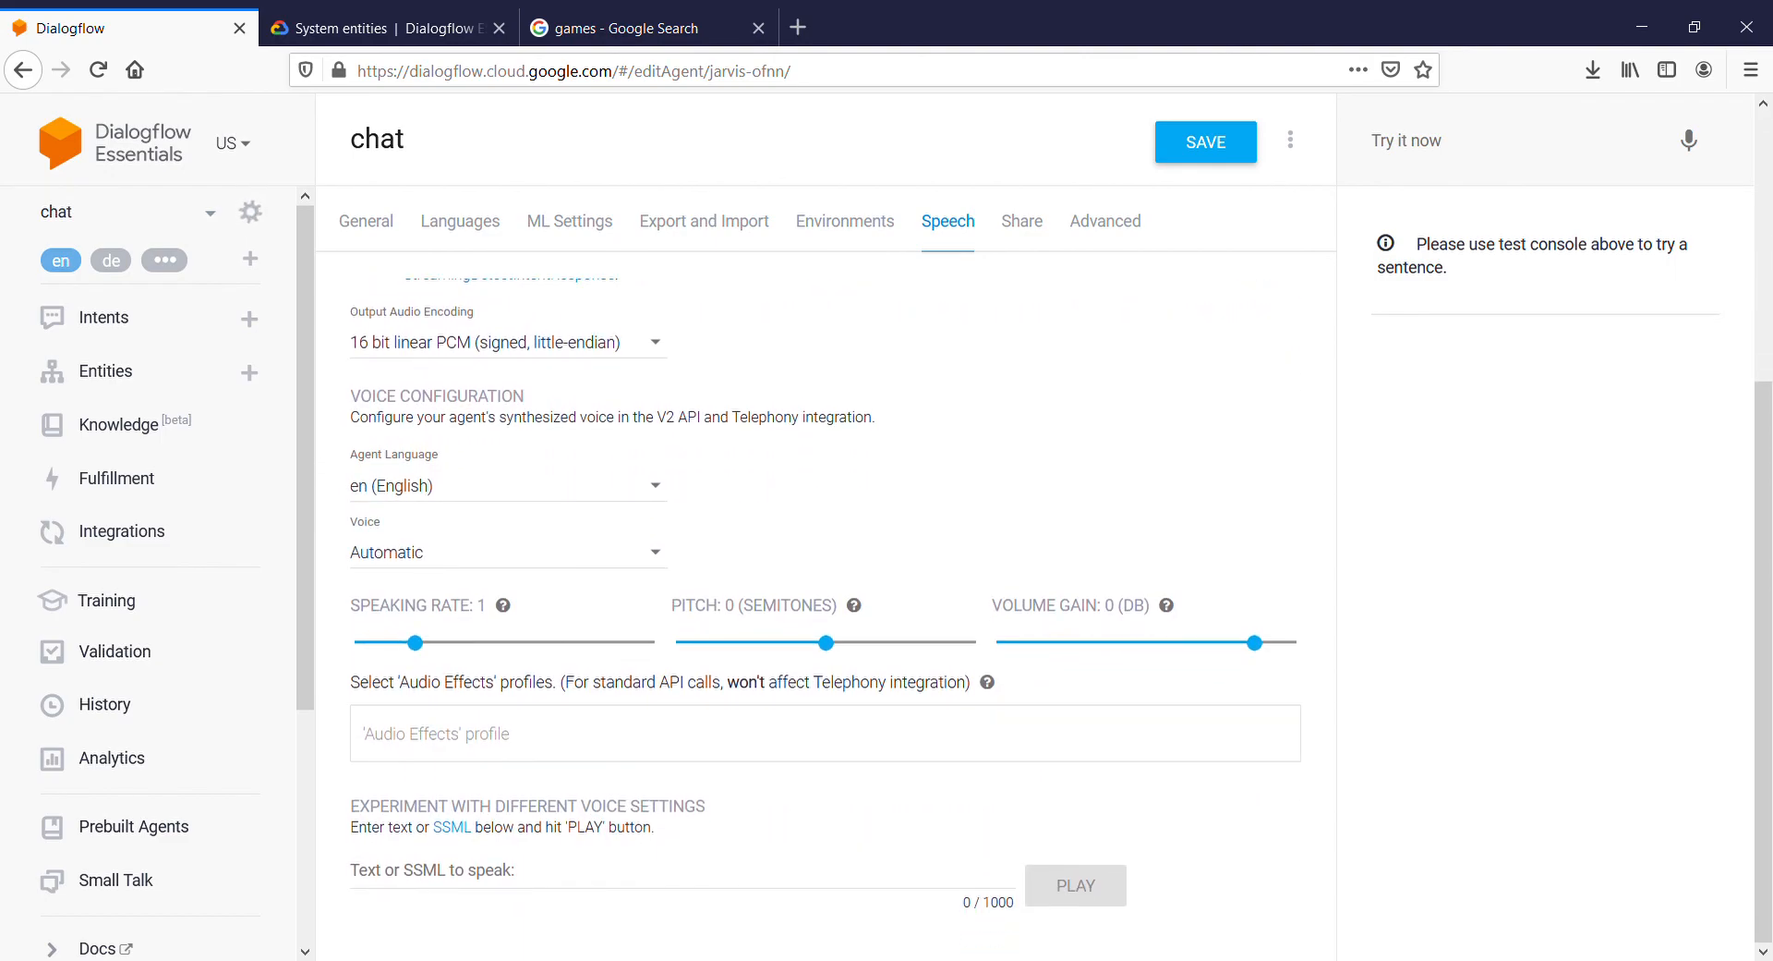
pyautogui.scroll(4, 826, 609)
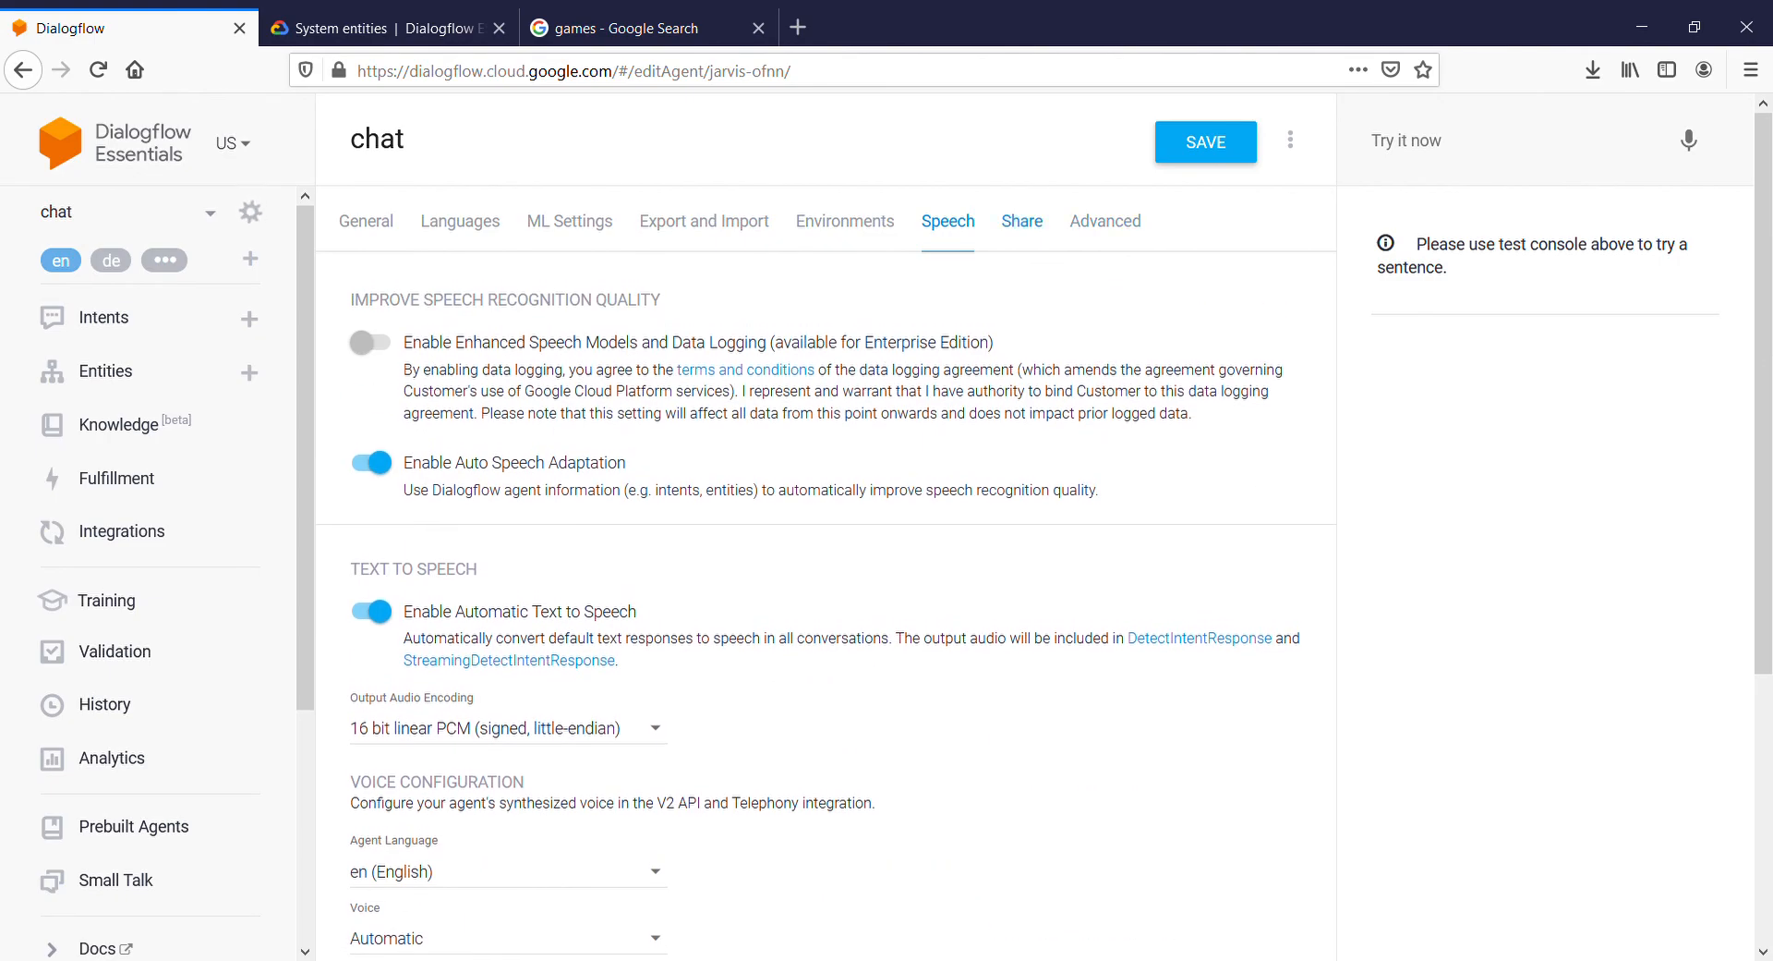
# View the agent's sharing settings and advanced sentiment analysis option, and return to the general settings.
pyautogui.click(1022, 221)
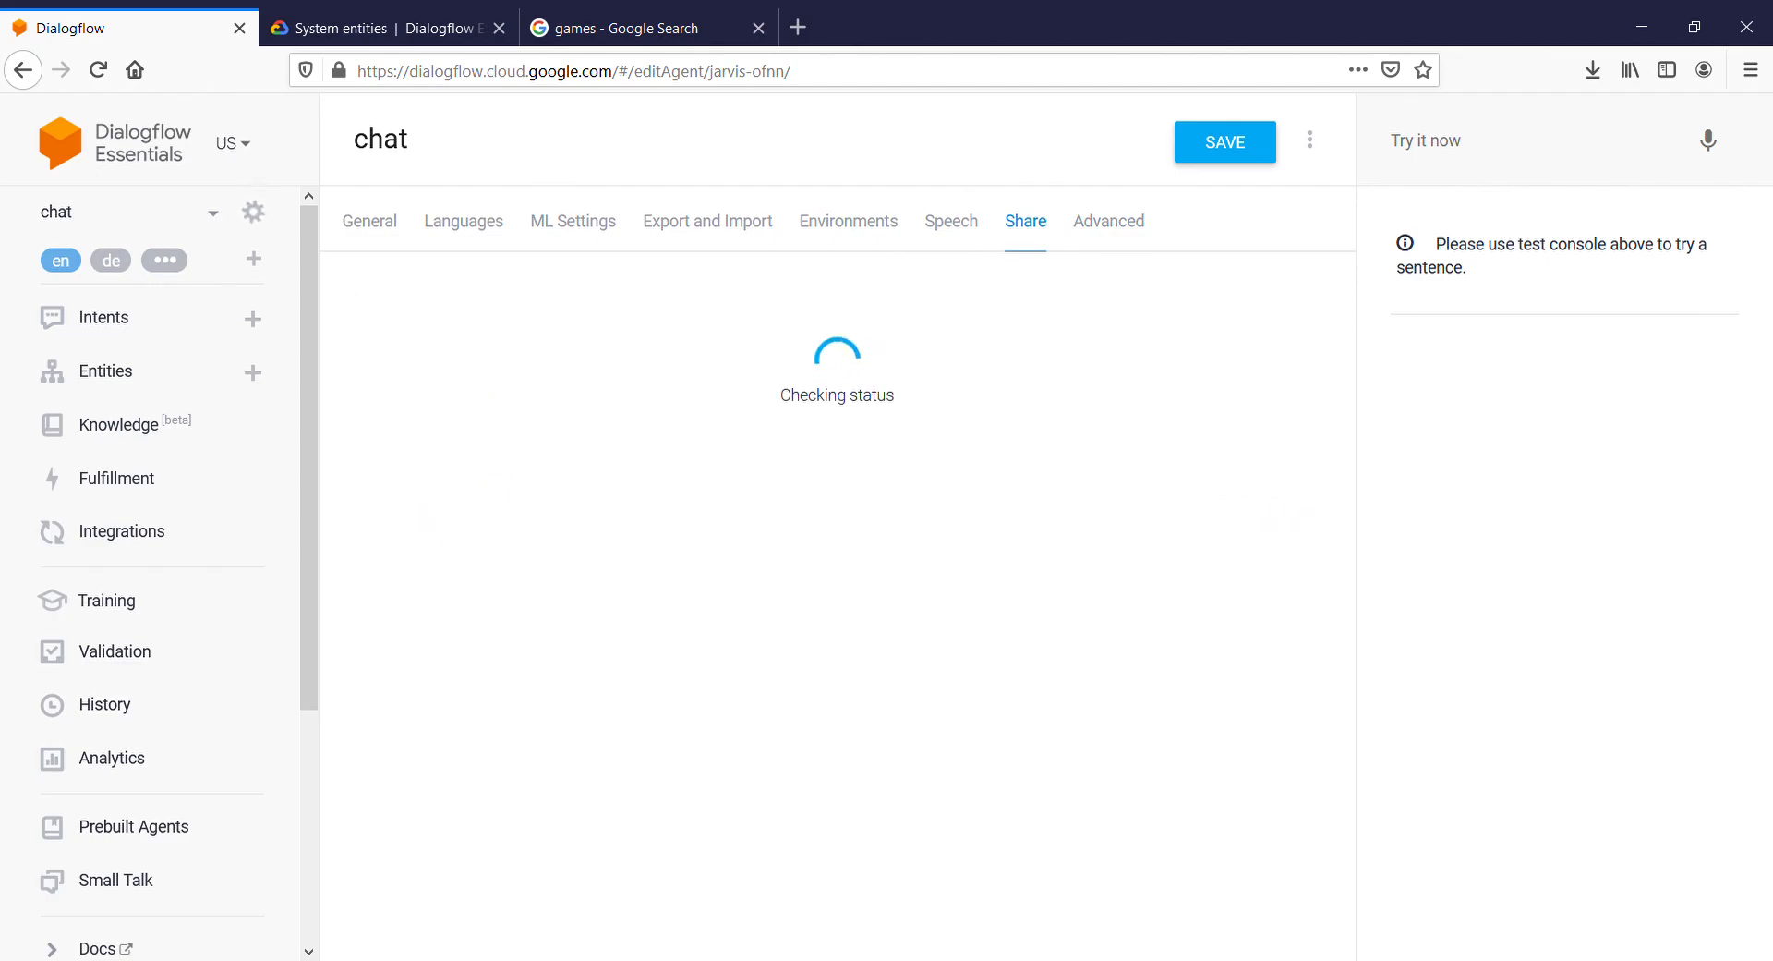
pyautogui.click(1108, 220)
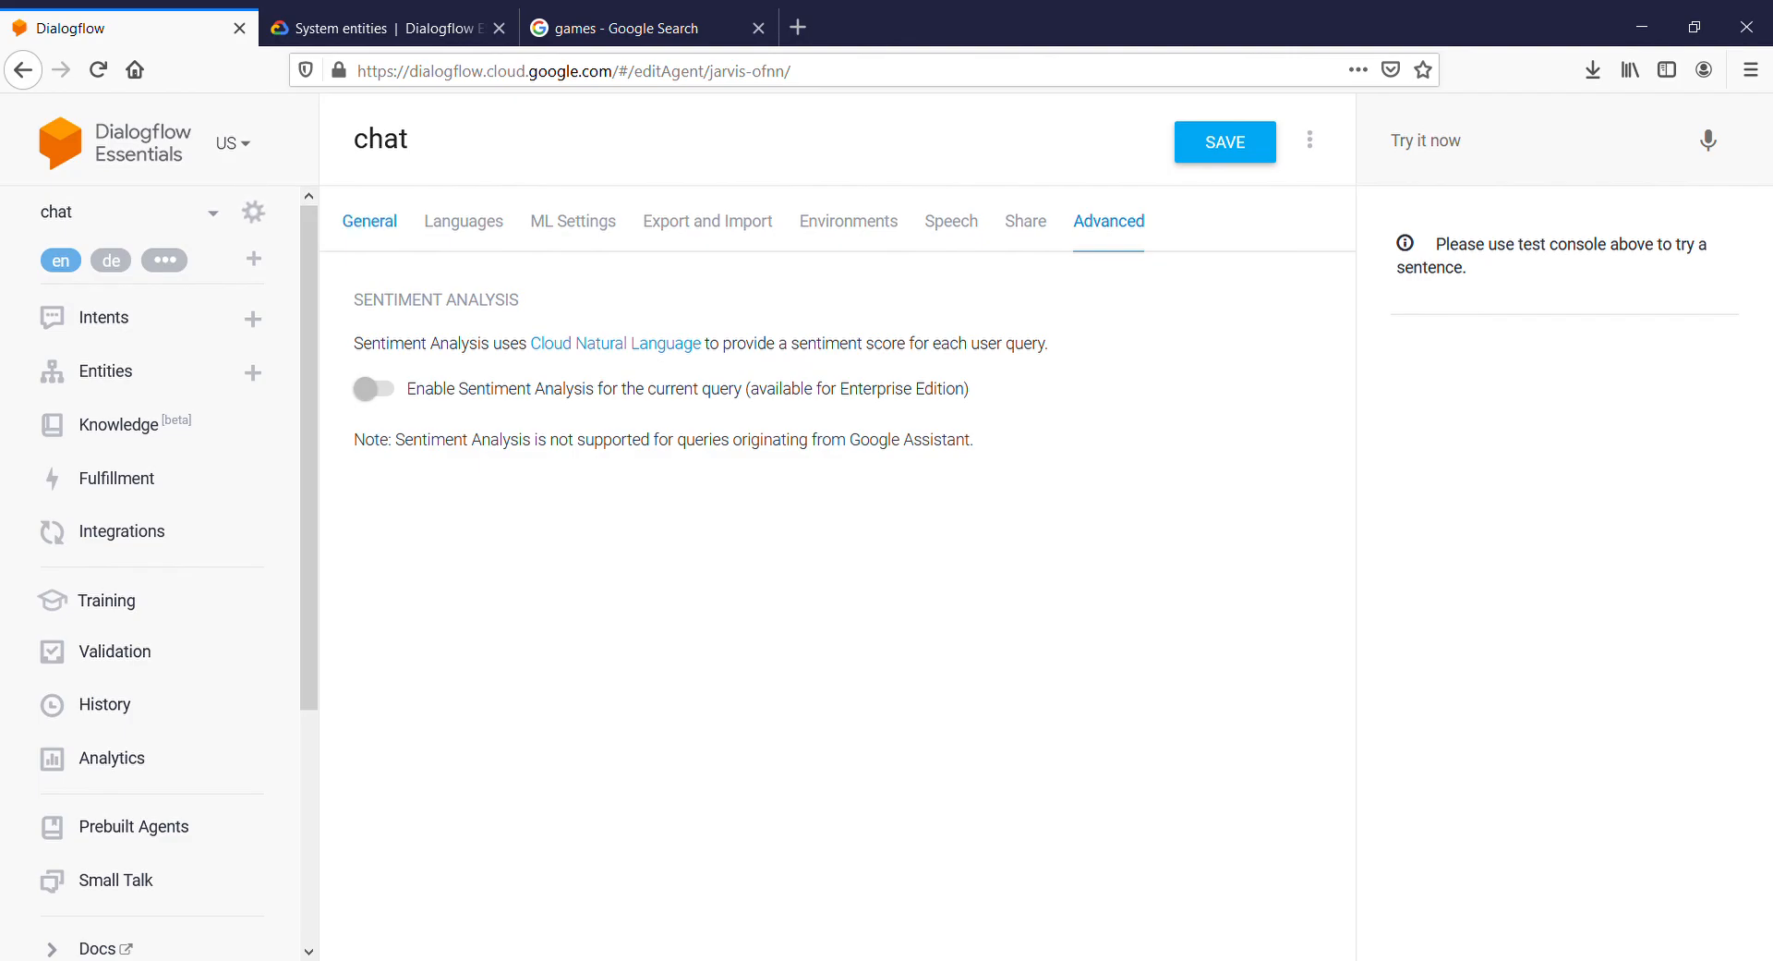
pyautogui.click(370, 220)
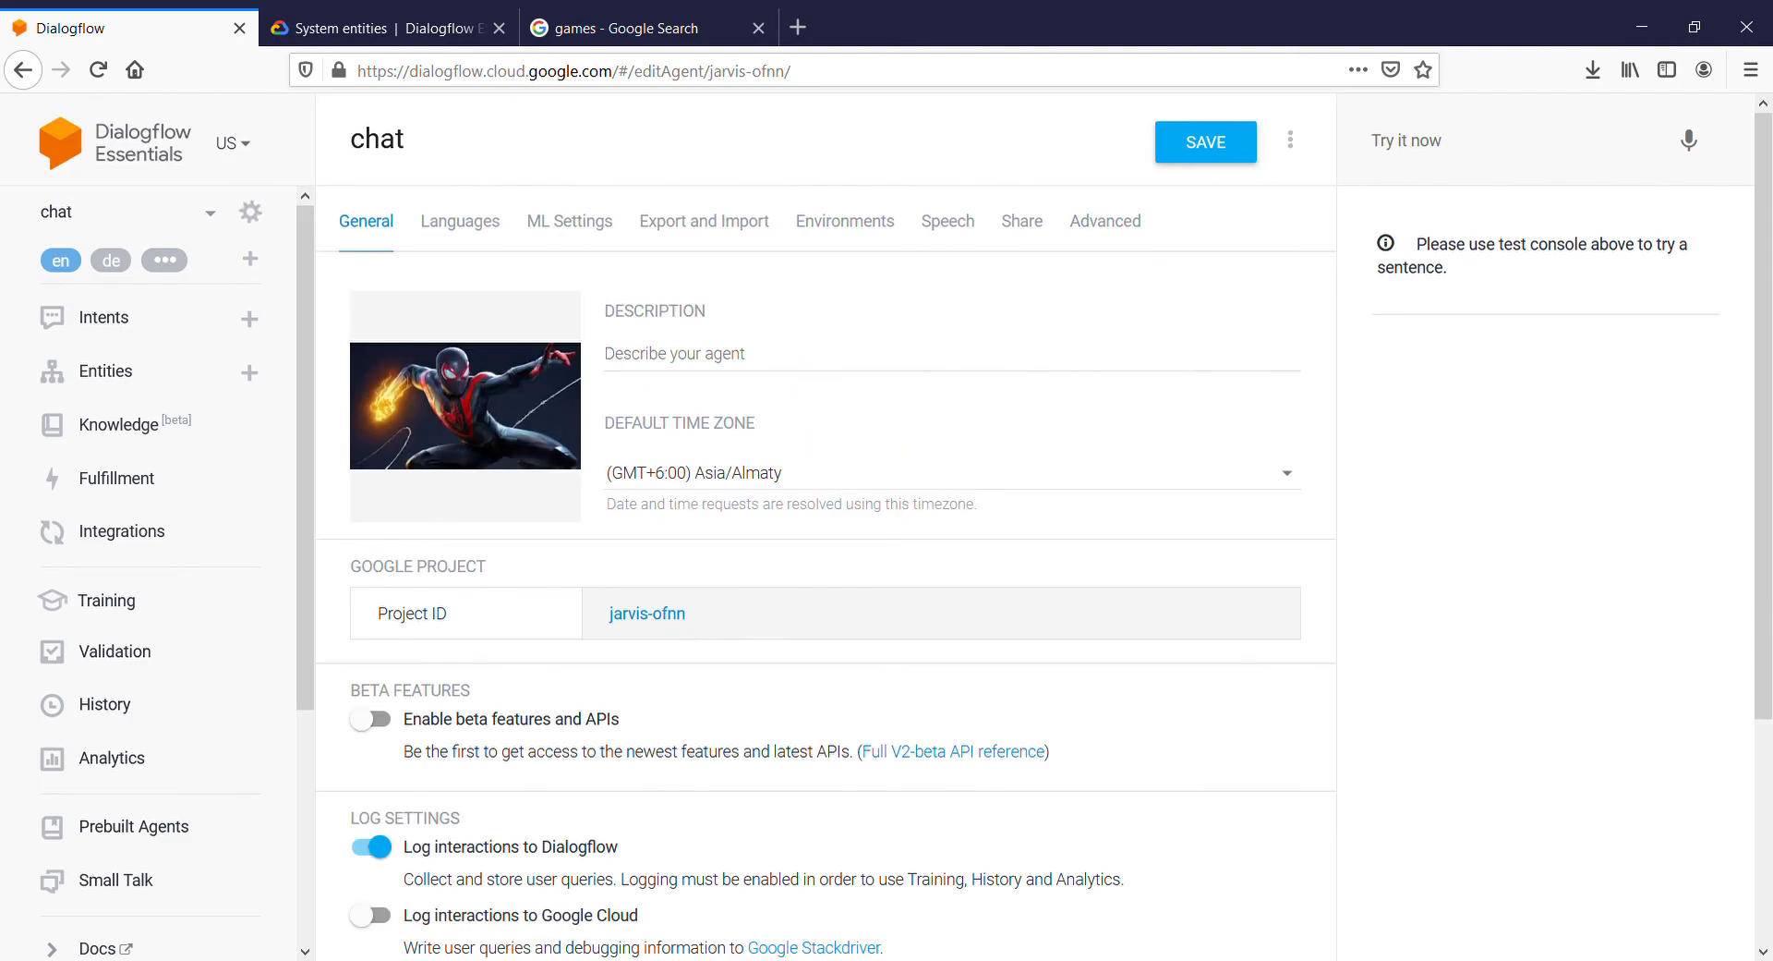